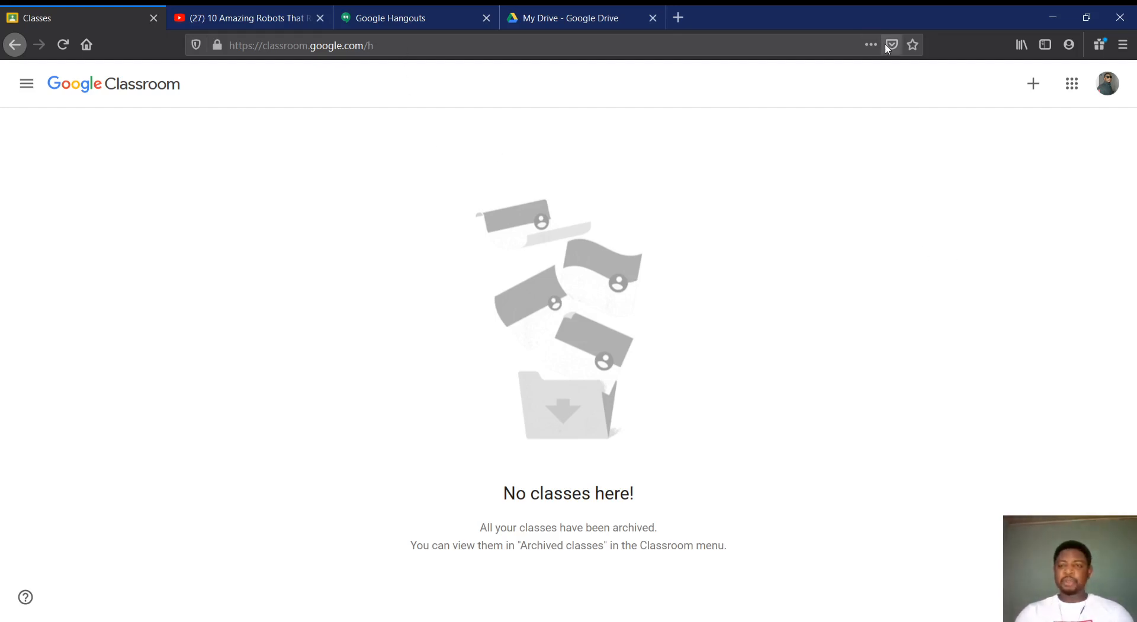
Load the Google Classroom home page at classroom.google.com
{"action": "left_click", "coordinate": [465, 45]}
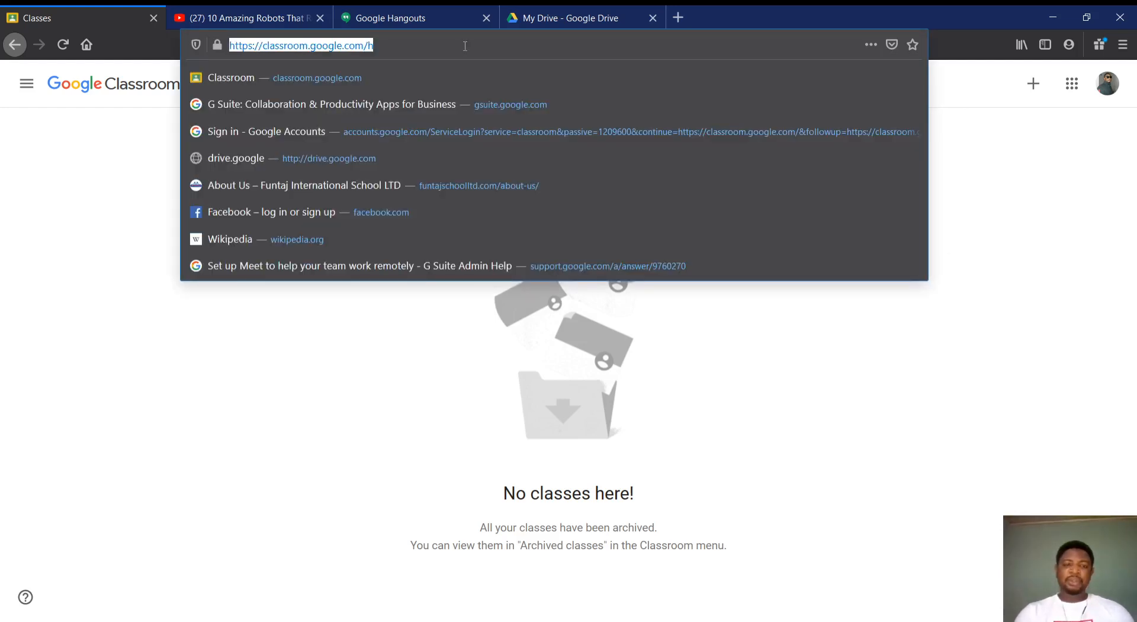
{"action": "type", "text": "class"}
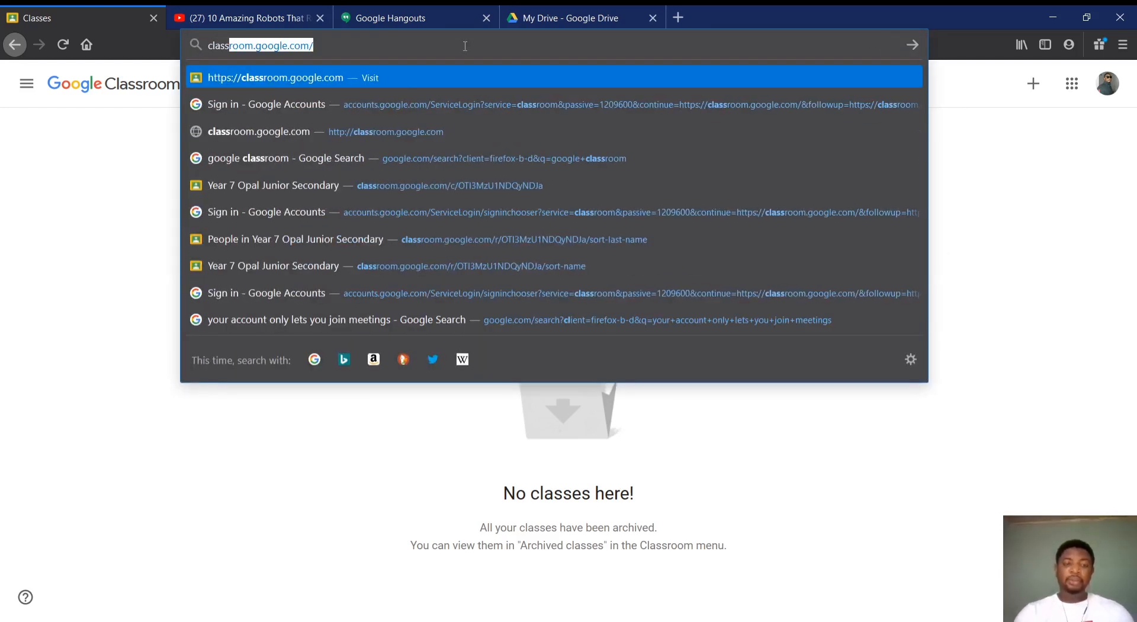
{"action": "key", "text": "Return"}
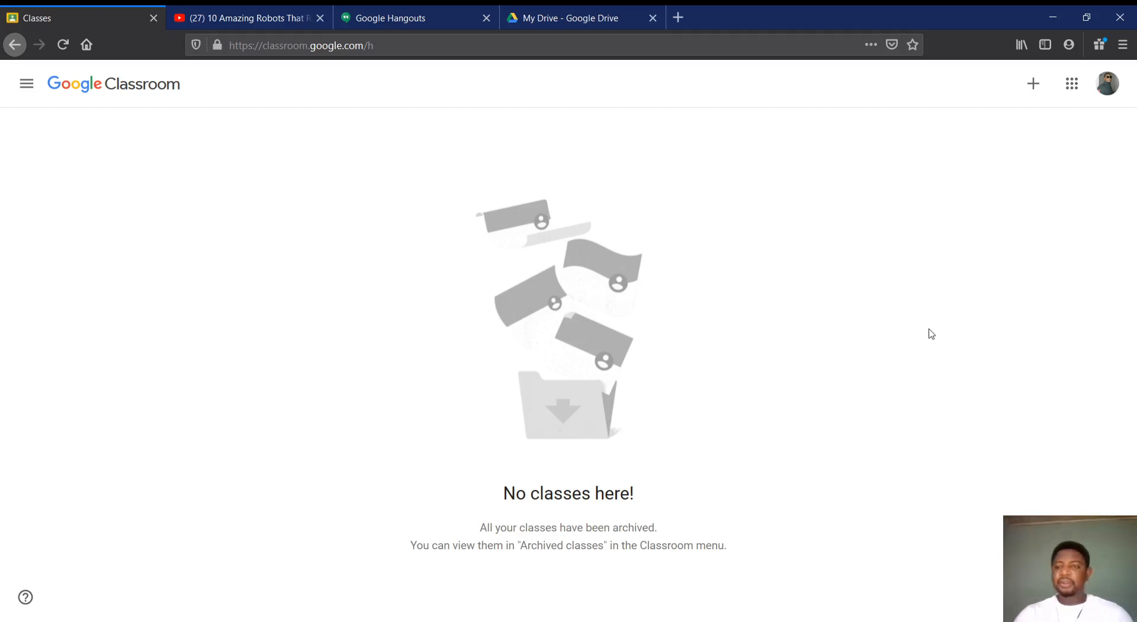
{"action": "left_click", "coordinate": [1034, 84]}
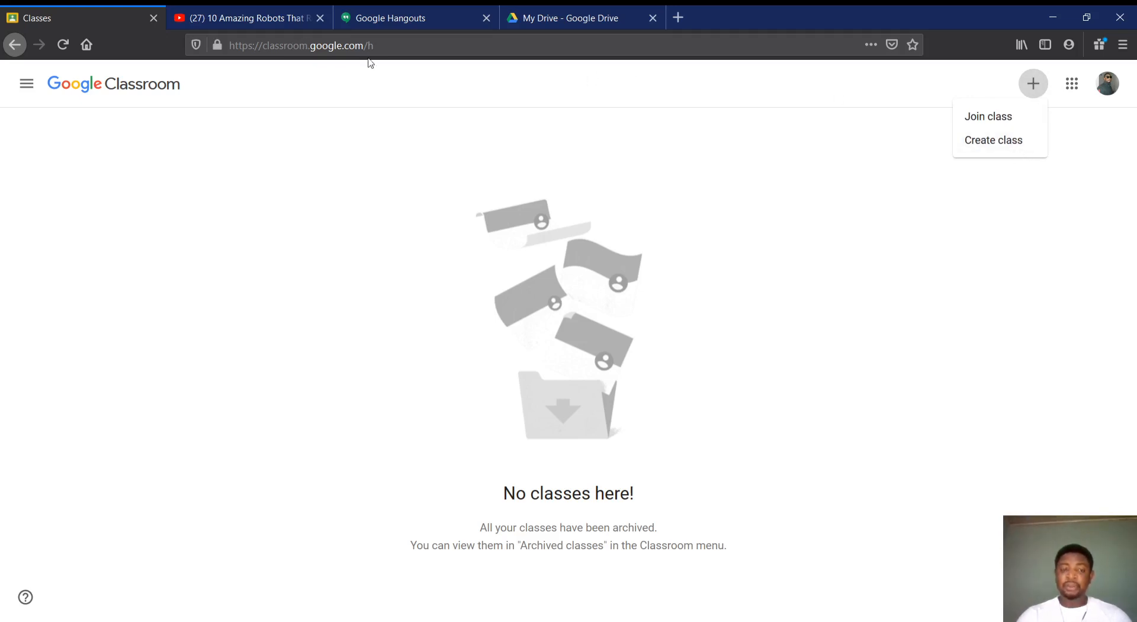
{"action": "left_click", "coordinate": [974, 121]}
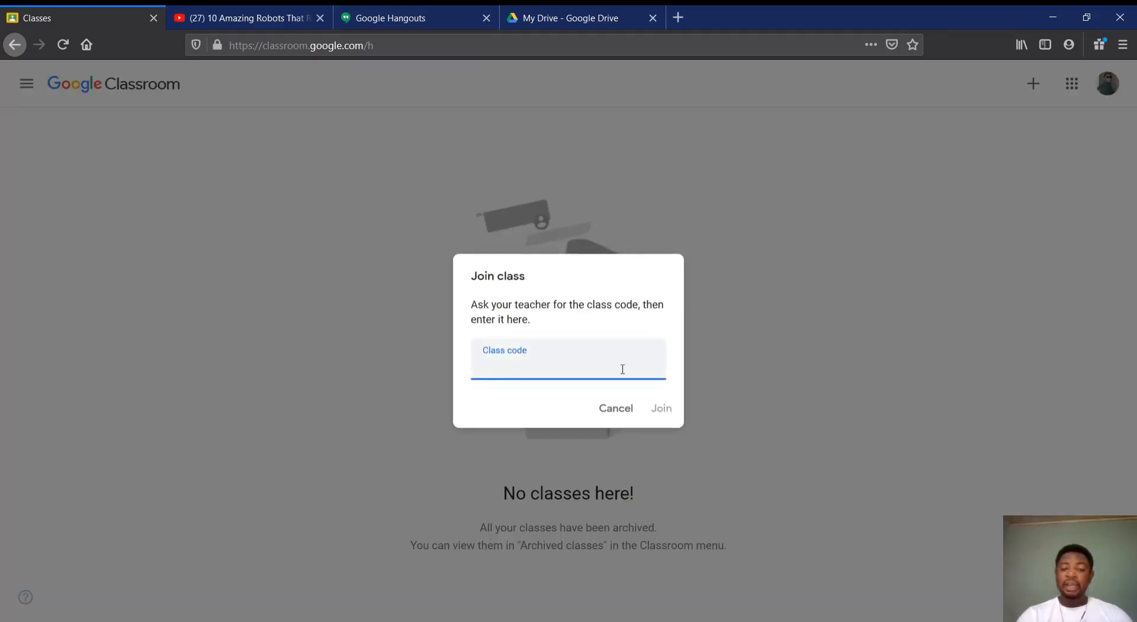
{"action": "left_click", "coordinate": [623, 407]}
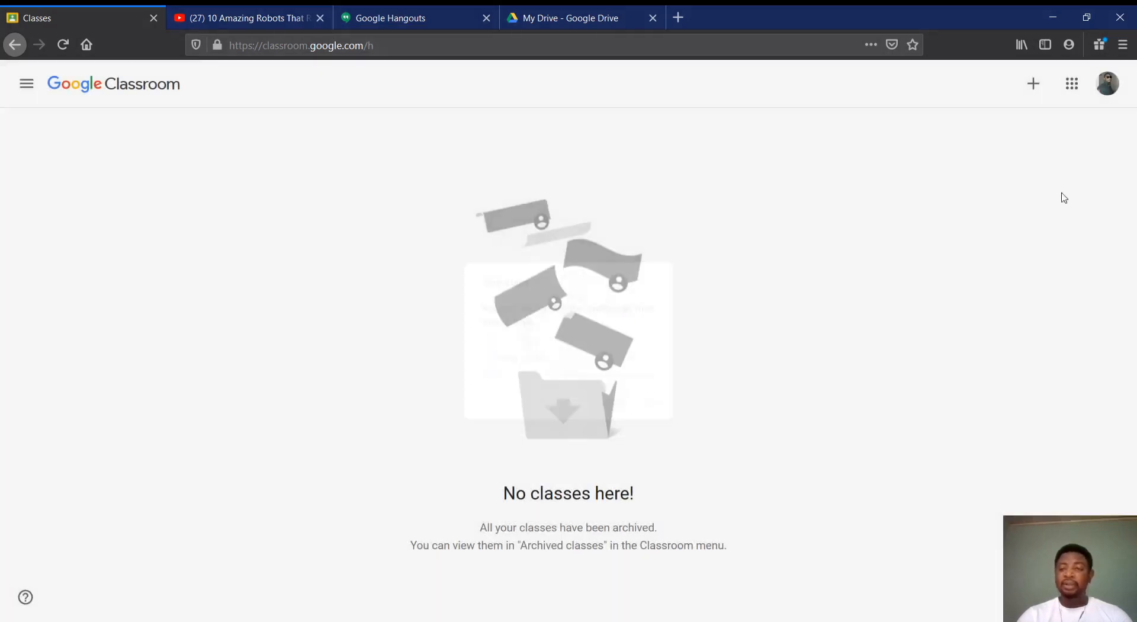
Start creating a new class and accept the notice about not using Classroom at a school with students
{"action": "left_click", "coordinate": [1033, 84]}
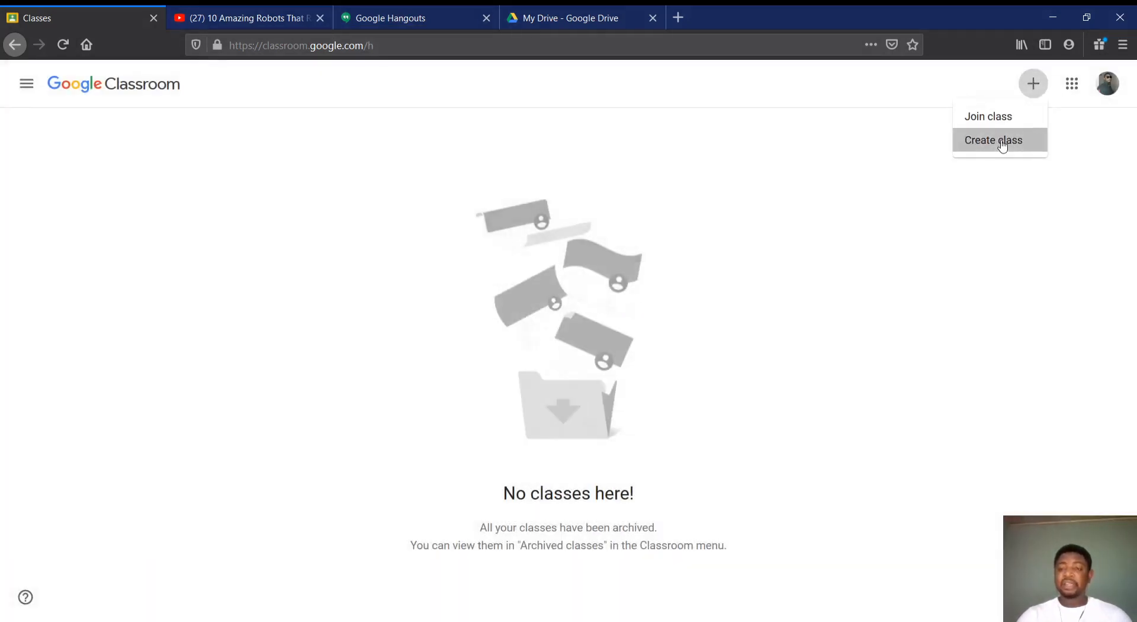
{"action": "left_click", "coordinate": [1002, 143]}
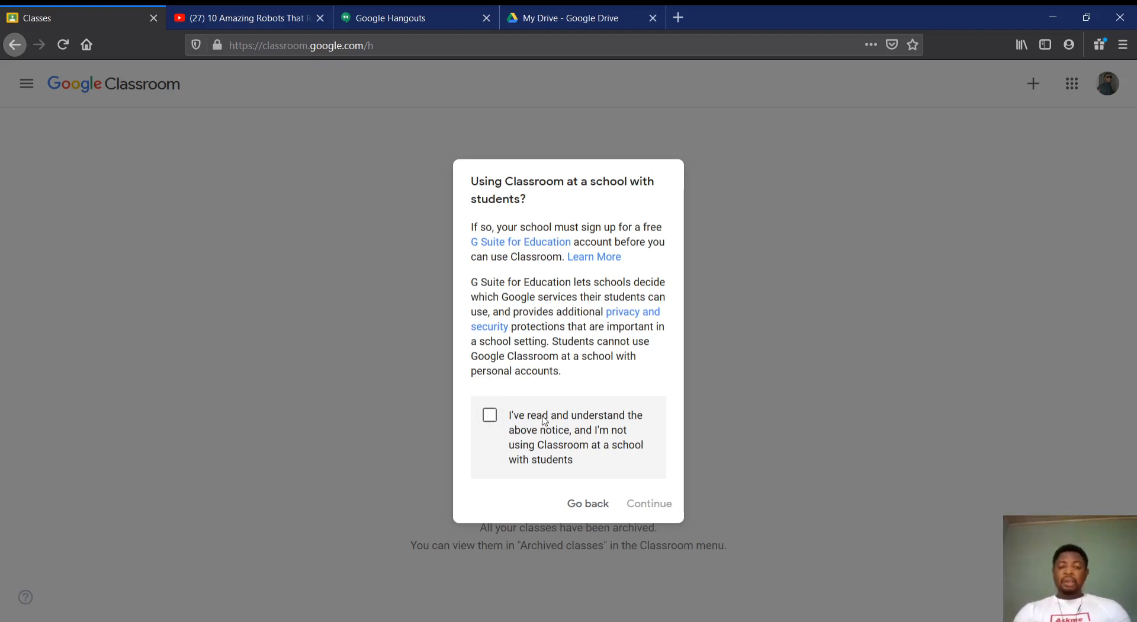
{"action": "left_click", "coordinate": [490, 415]}
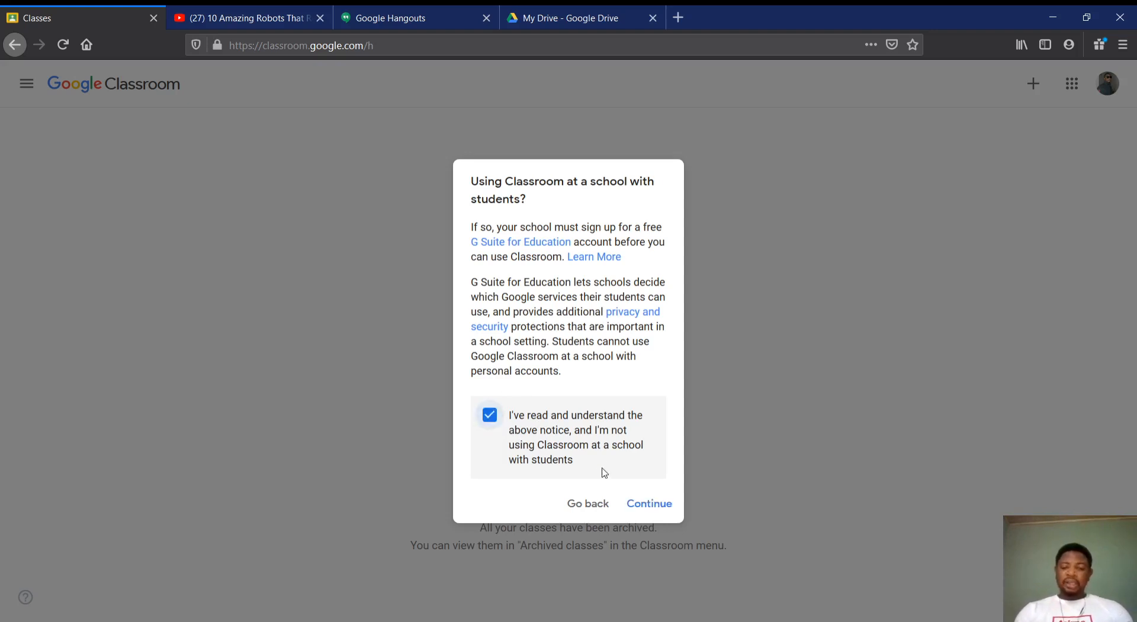
{"action": "left_click", "coordinate": [646, 505]}
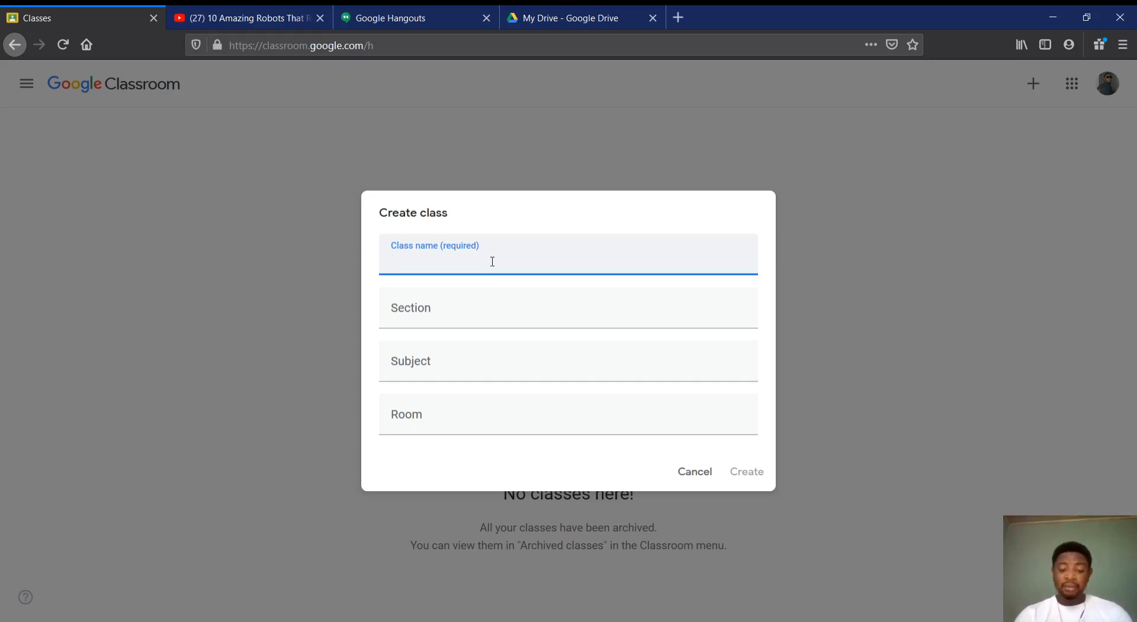
Name the class "Year 7 Zircon" and set its section to "Junior Secondary School - JSS"
{"action": "type", "text": "Year 7"}
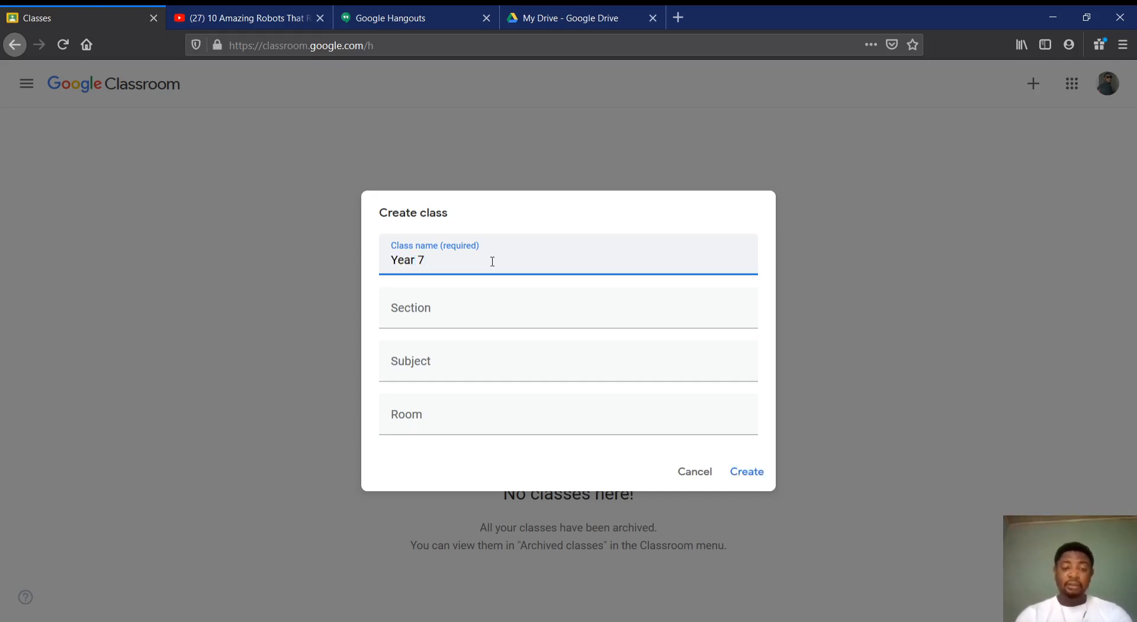
{"action": "type", "text": "Zircon"}
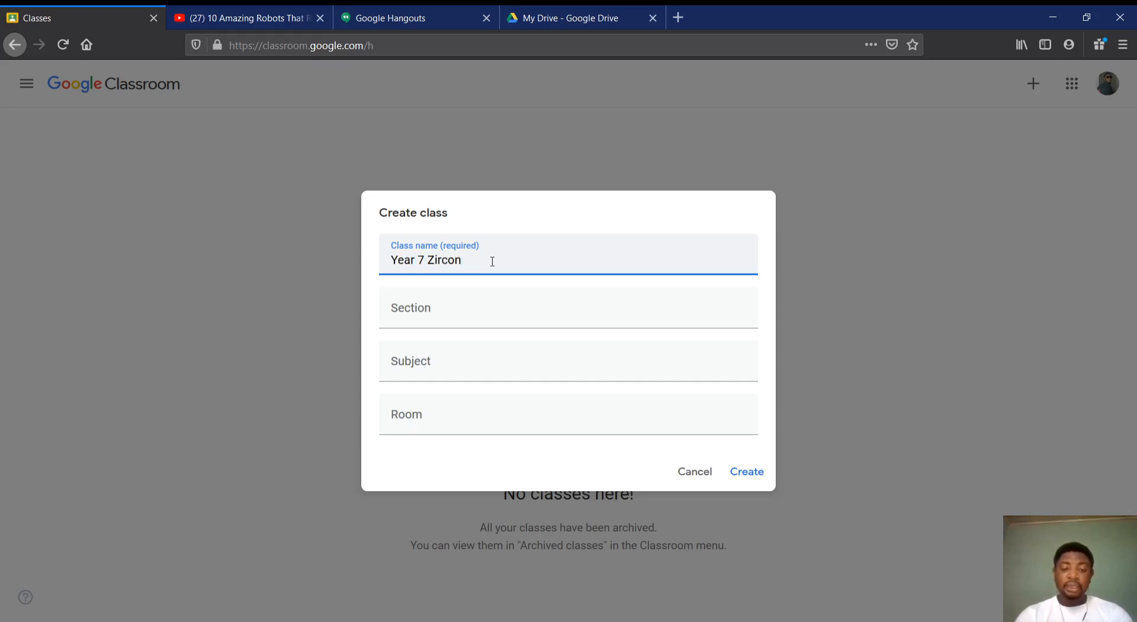
{"action": "left_click", "coordinate": [450, 303]}
{"action": "type", "text": "Ju"}
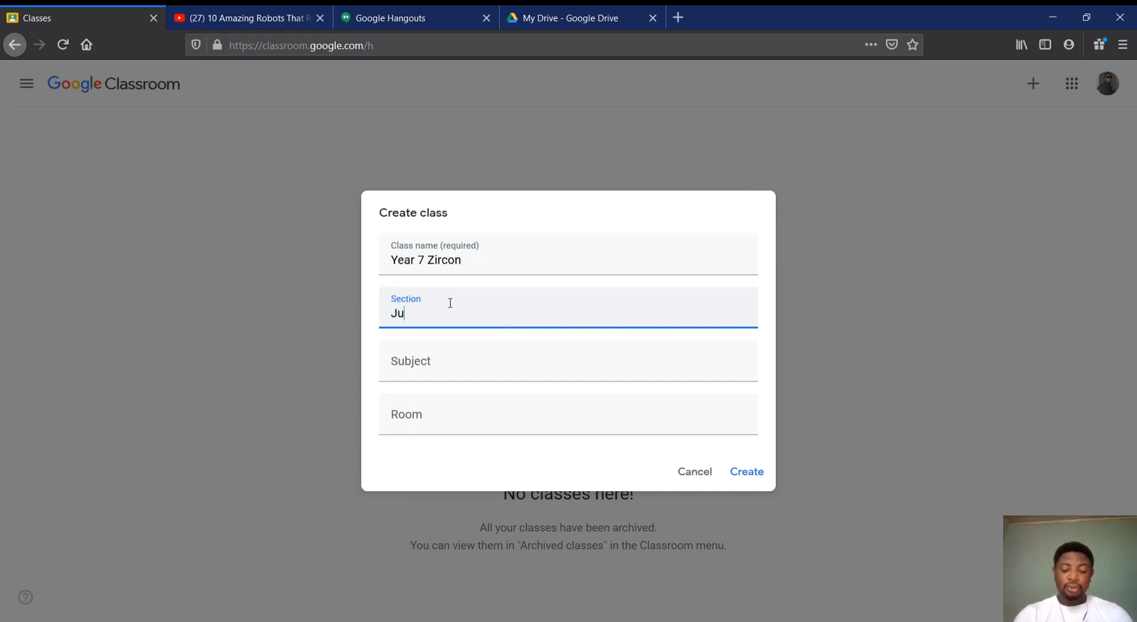
{"action": "type", "text": "nior Secondary "}
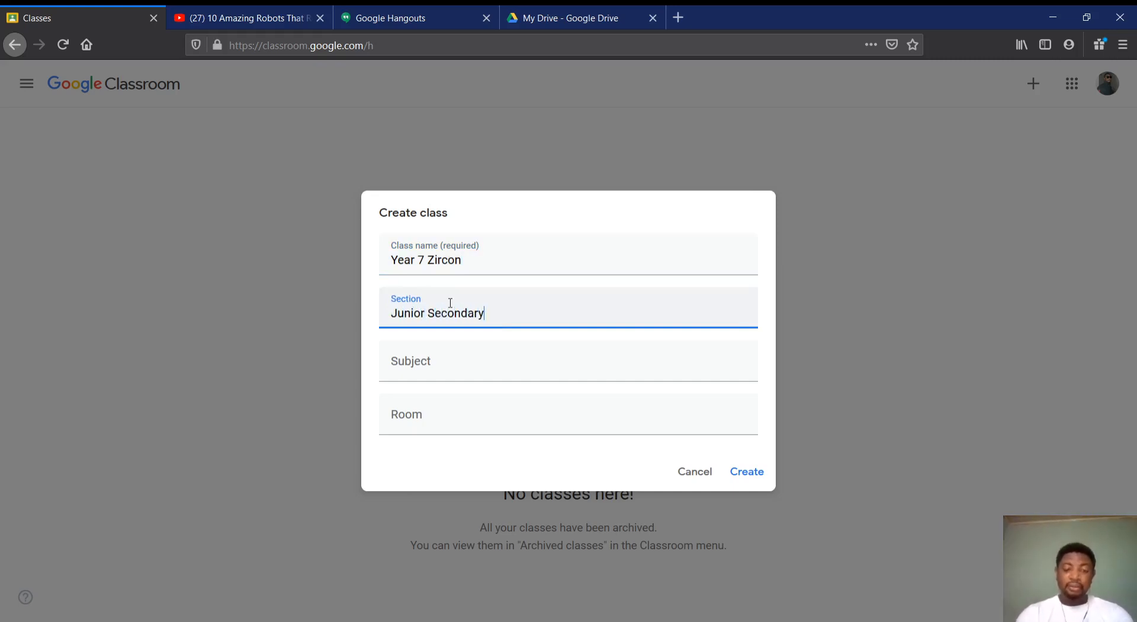
{"action": "type", "text": "School"}
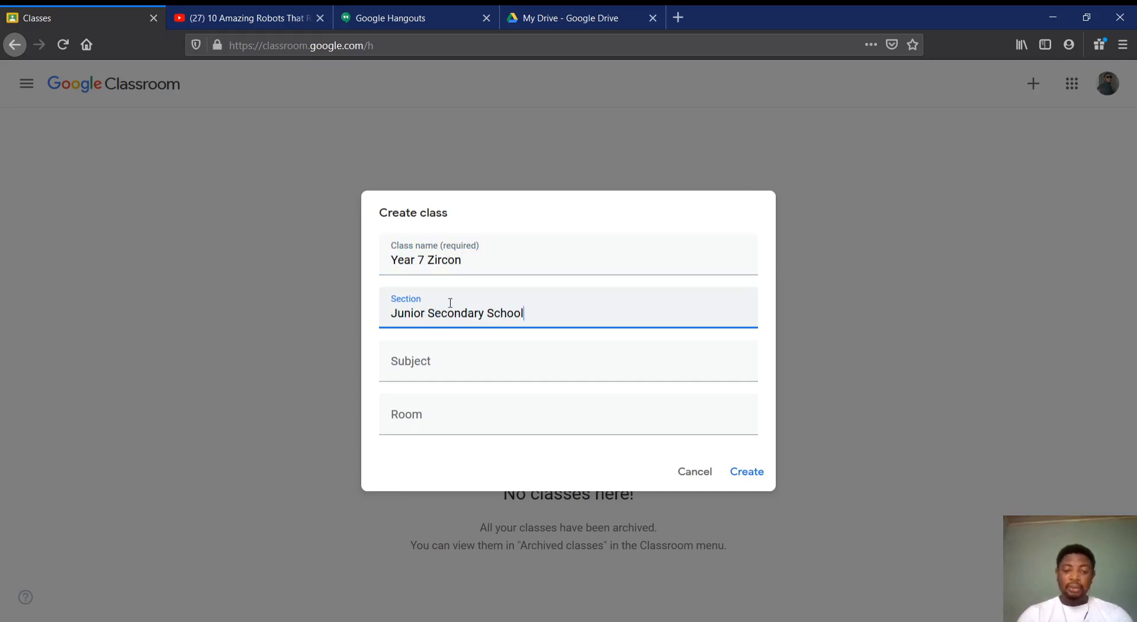
{"action": "type", "text": " - JSS"}
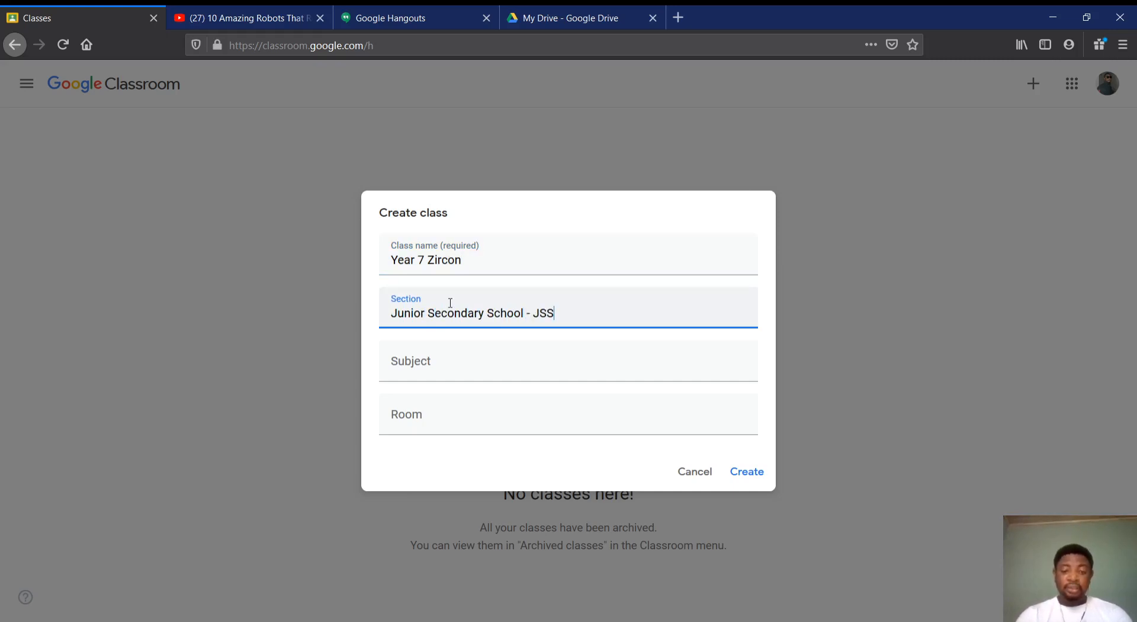
Set the class subject to "General Class"
{"action": "left_click", "coordinate": [419, 359]}
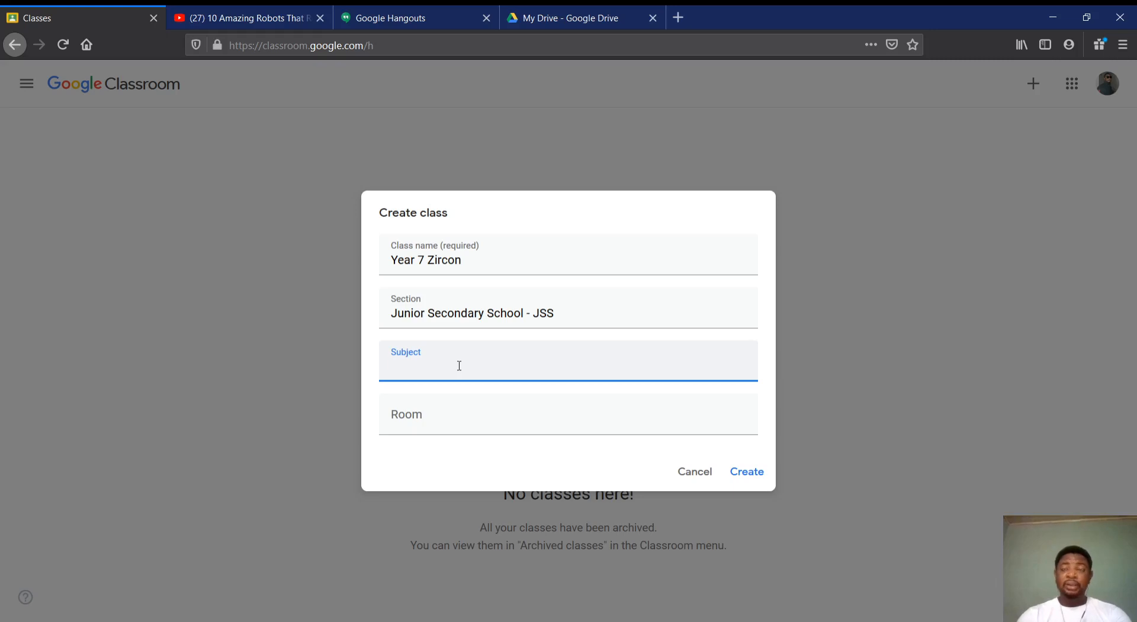
{"action": "type", "text": "Ge"}
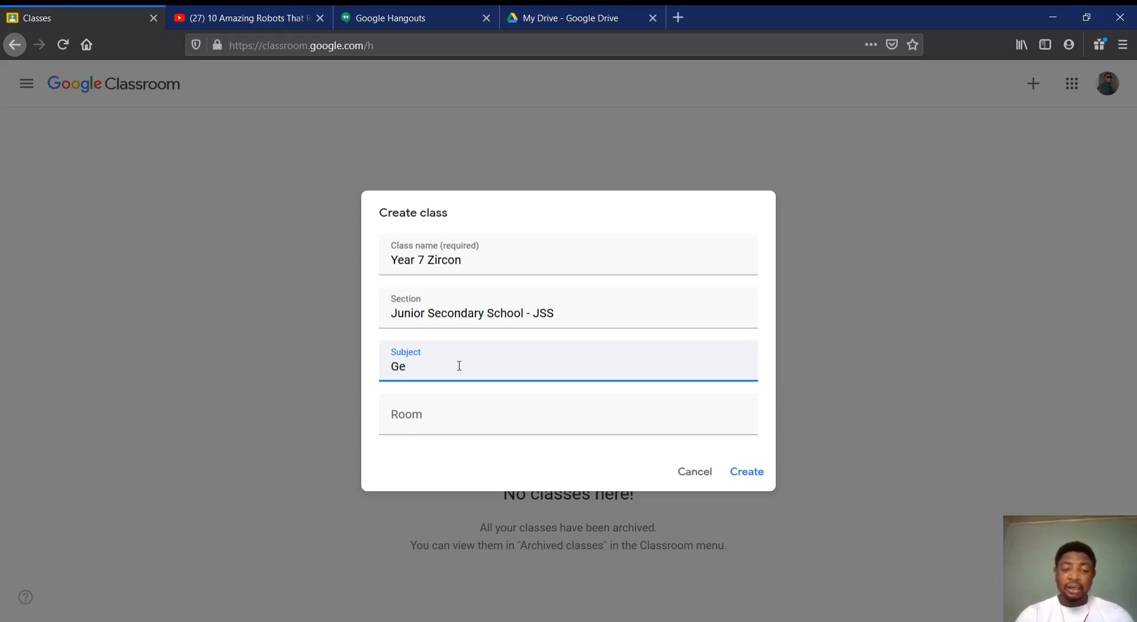
{"action": "type", "text": "neral C"}
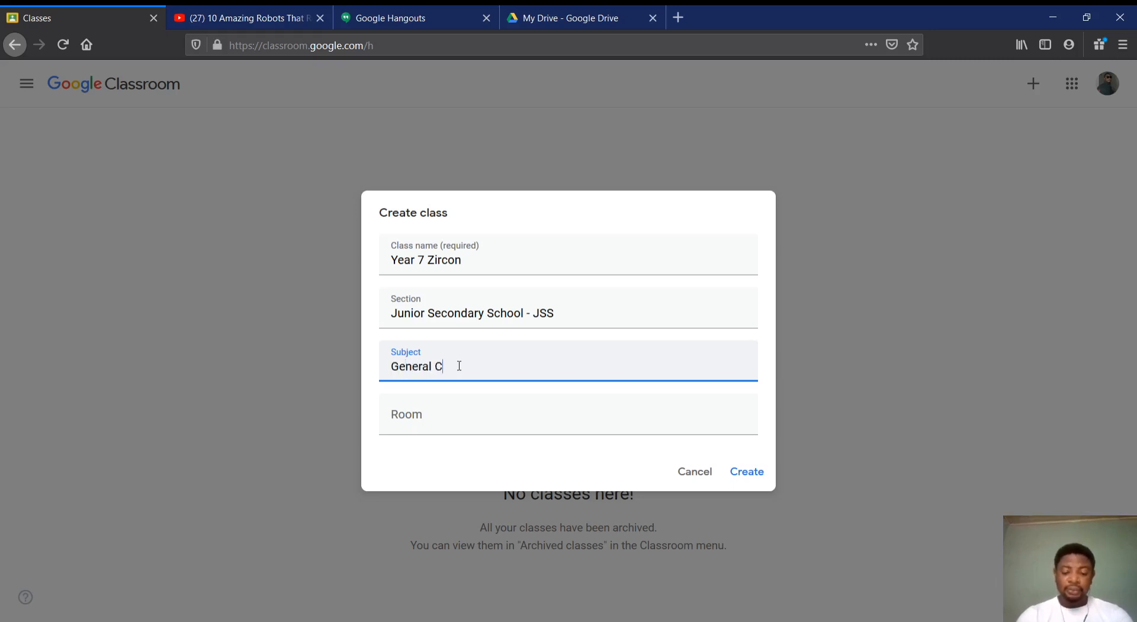
{"action": "type", "text": "lass"}
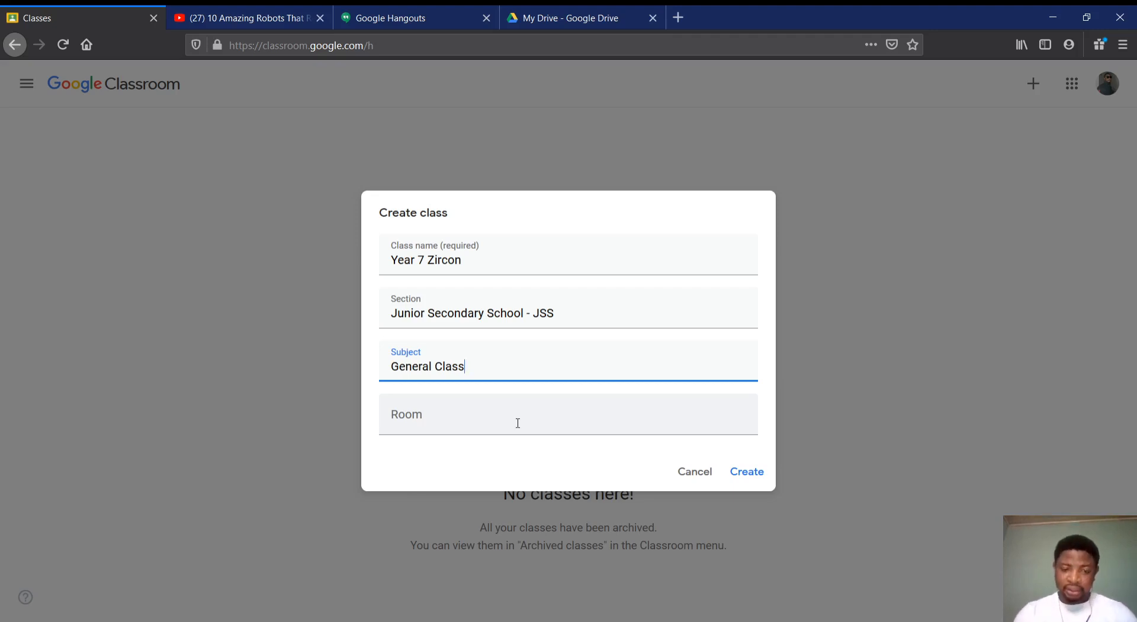
Enter the teacher's title and name as the room and create the class
{"action": "left_click", "coordinate": [437, 414]}
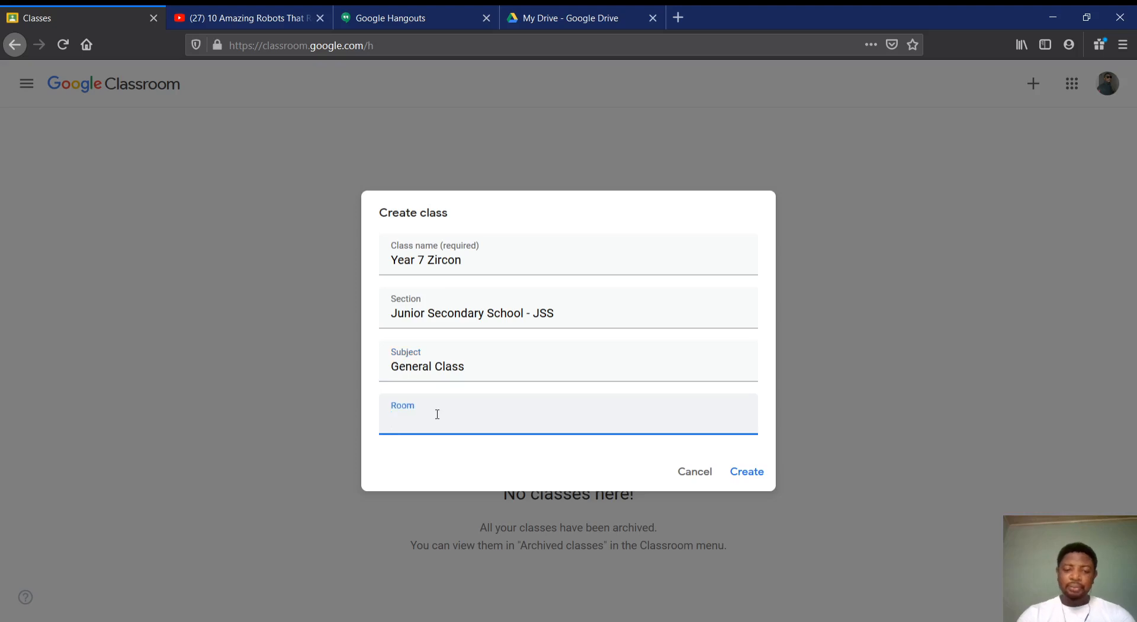
{"action": "type", "text": "Mr "}
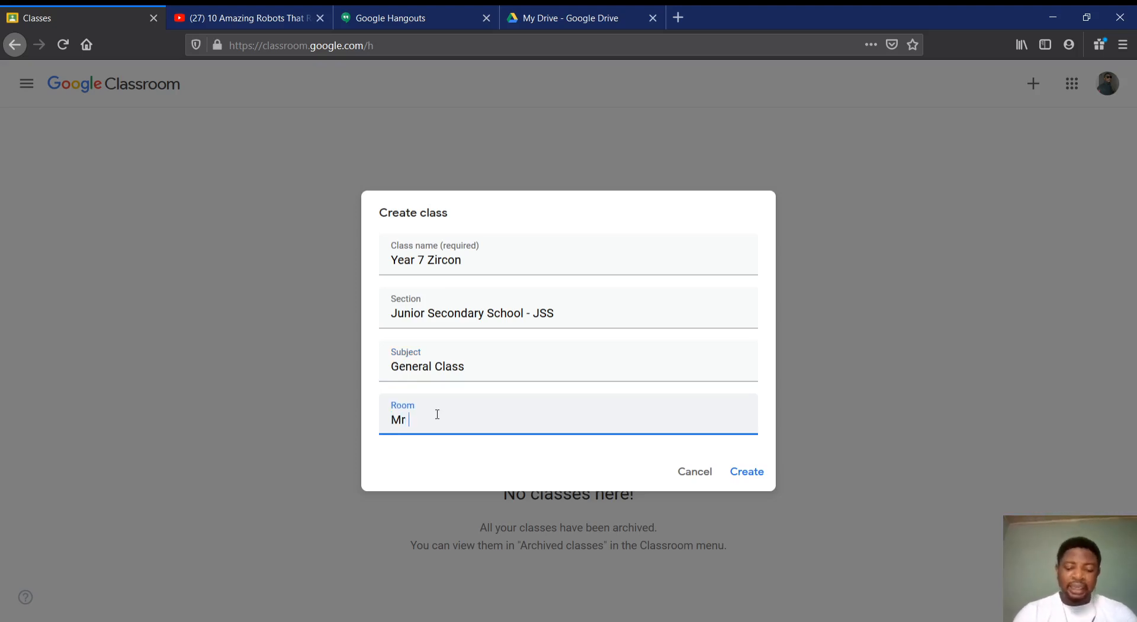
{"action": "type", "text": "e"}
{"action": "key", "text": "BackSpace"}
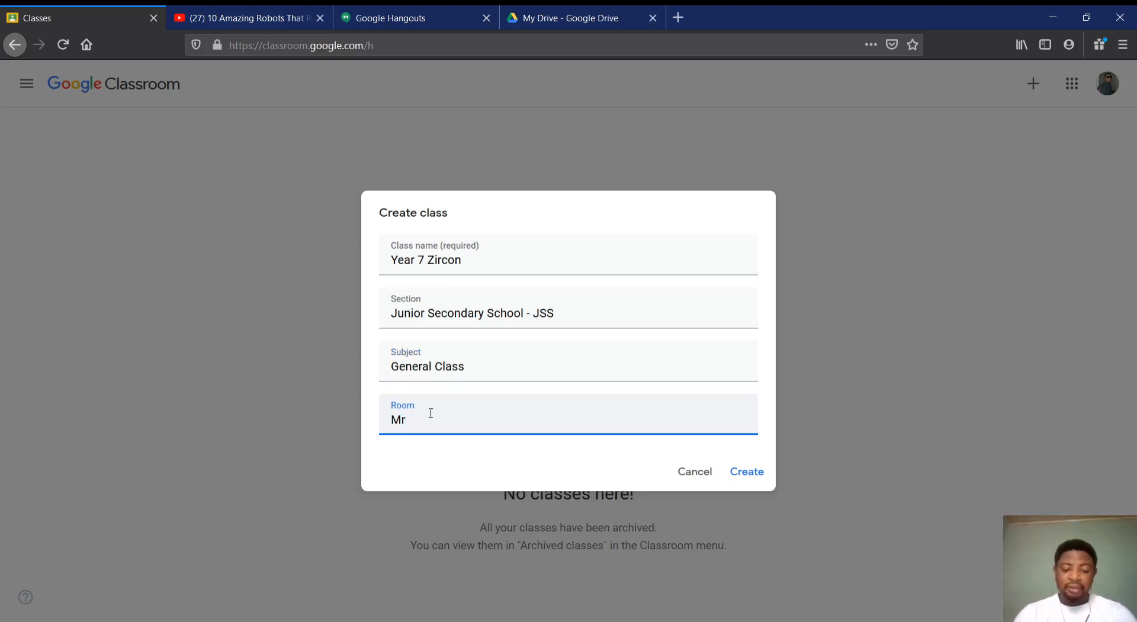
{"action": "type", "text": "Benjamin"}
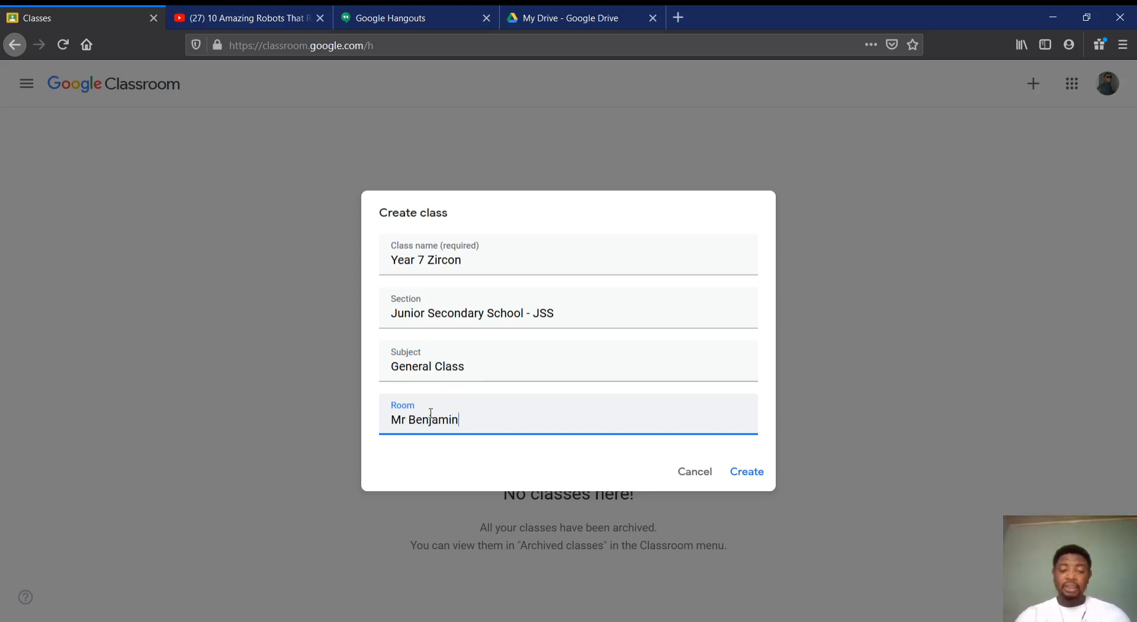
{"action": "left_click", "coordinate": [744, 480]}
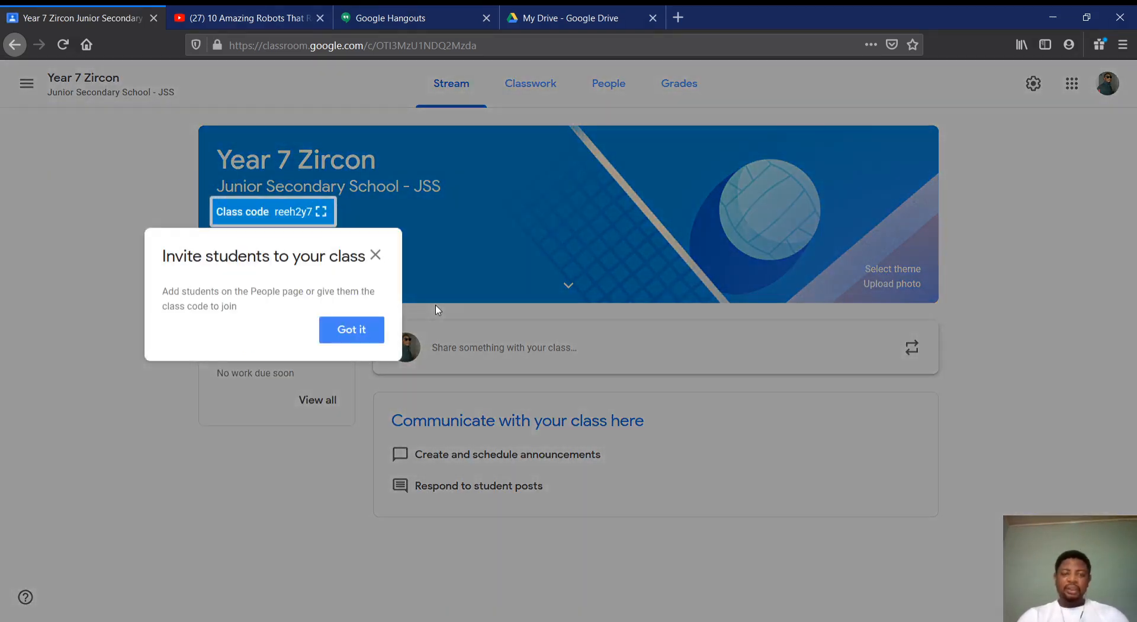
Dismiss the student invitation tip, view the class code enlarged with its text selected, and close the display
{"action": "left_click", "coordinate": [375, 255]}
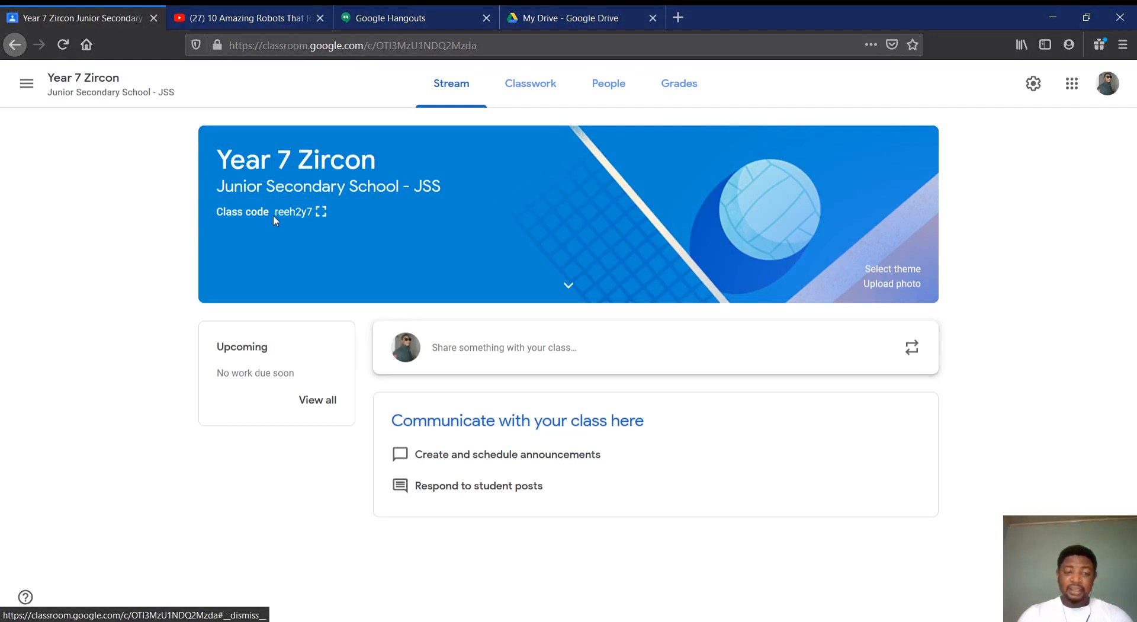
{"action": "left_click_drag", "start_coordinate": [275, 219], "coordinate": [309, 223]}
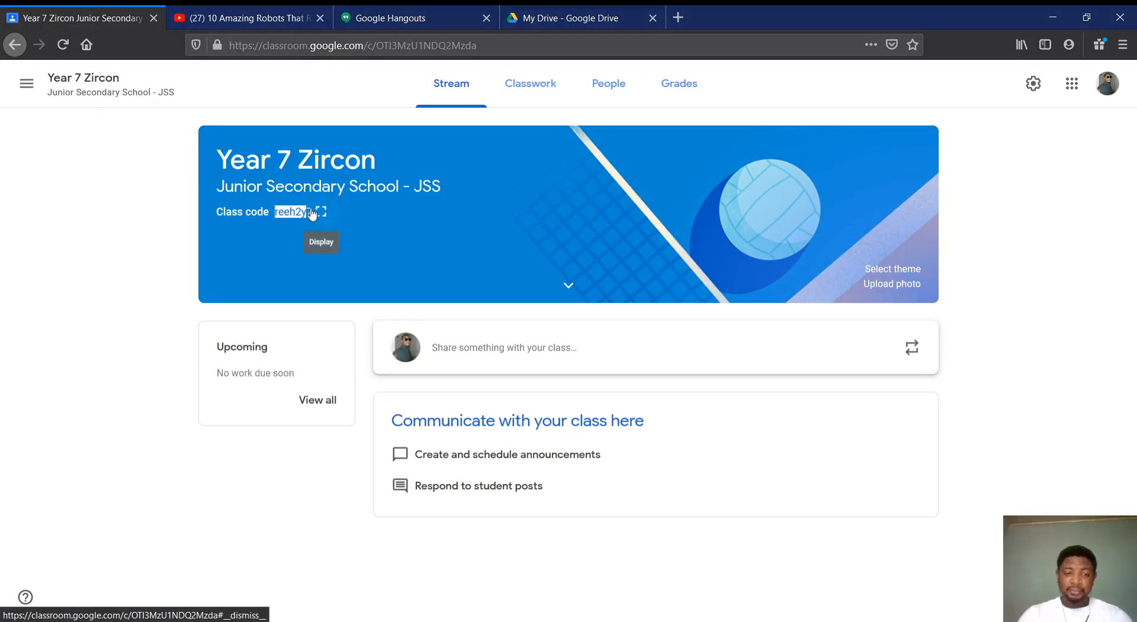
{"action": "left_click", "coordinate": [320, 212]}
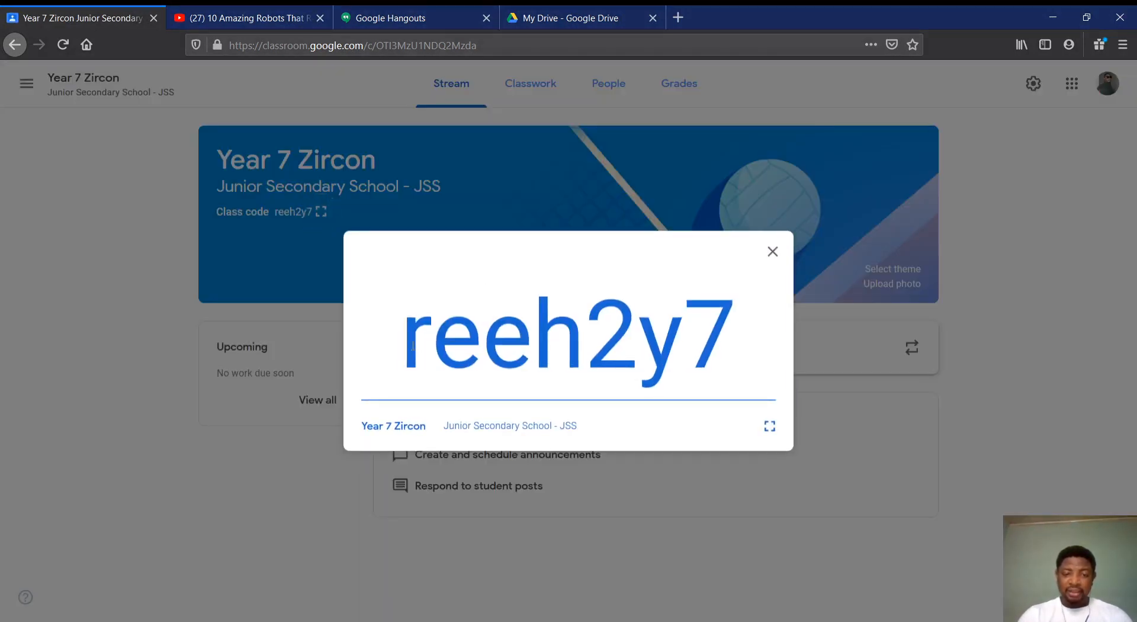
{"action": "left_click_drag", "start_coordinate": [406, 343], "coordinate": [761, 381]}
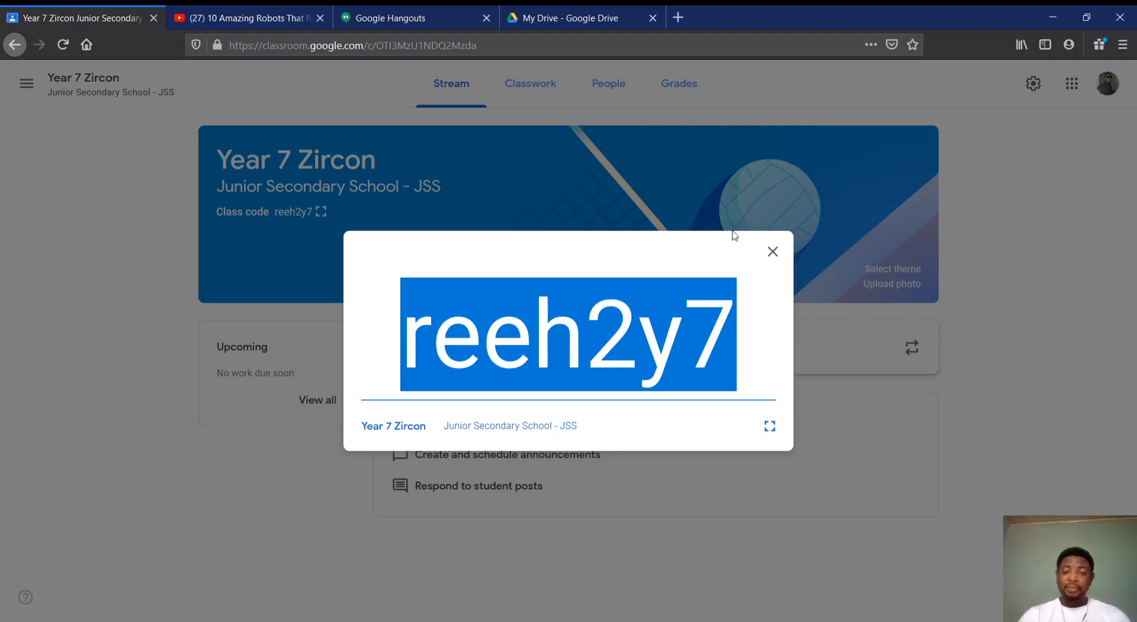
{"action": "left_click", "coordinate": [773, 254]}
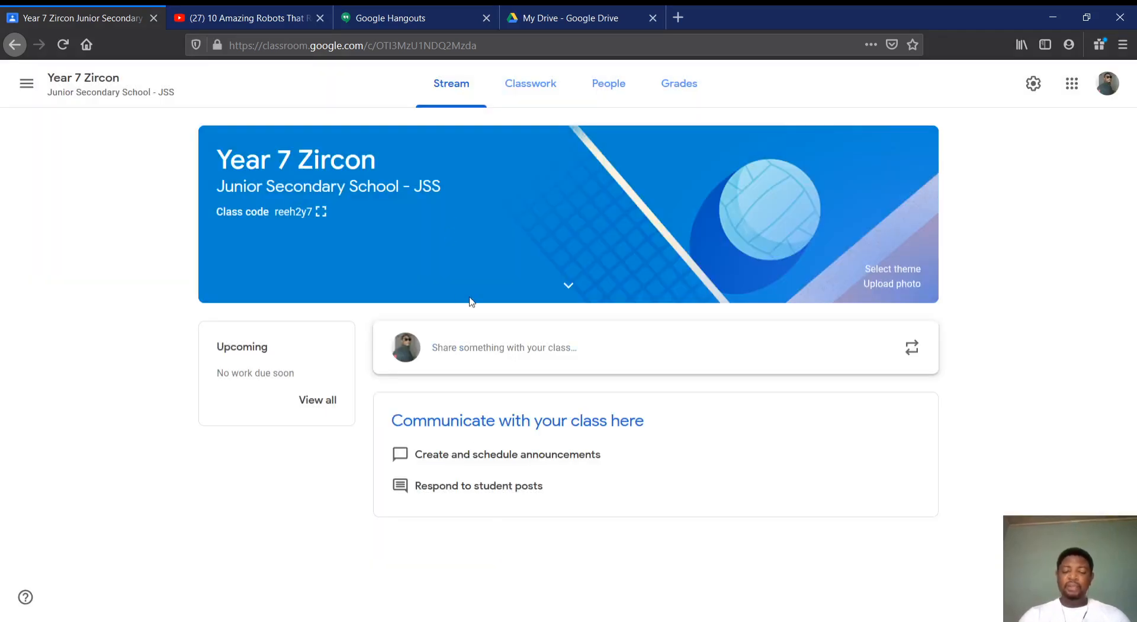
Invite a co-teacher to the class by entering their e-mail address, selecting the matching result and sending the invitation
{"action": "left_click", "coordinate": [617, 87]}
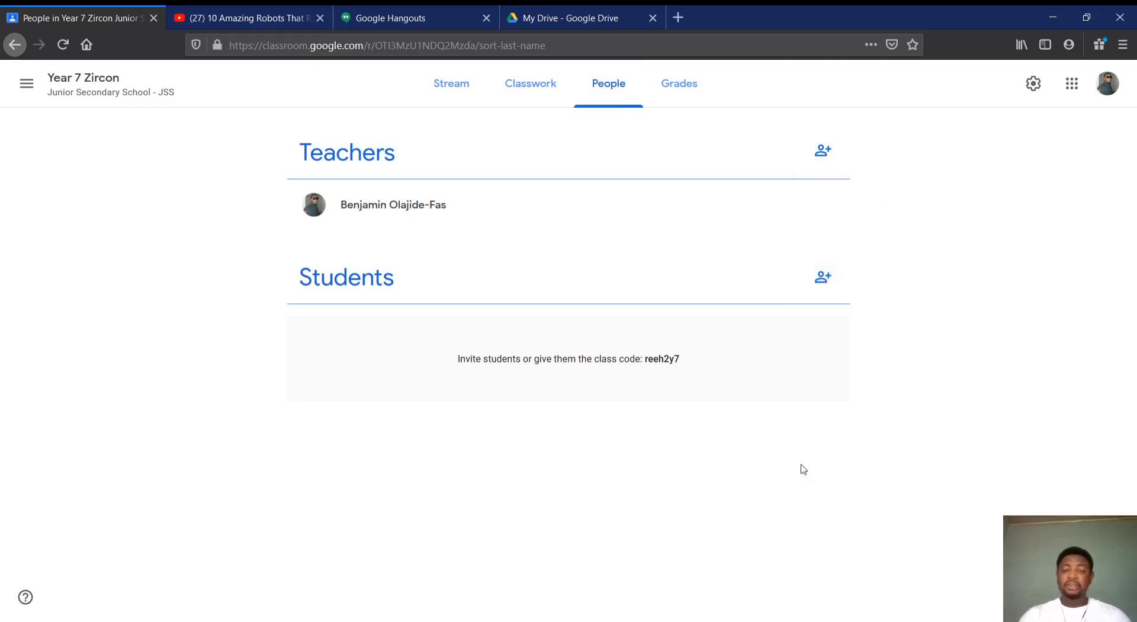
{"action": "left_click", "coordinate": [824, 151]}
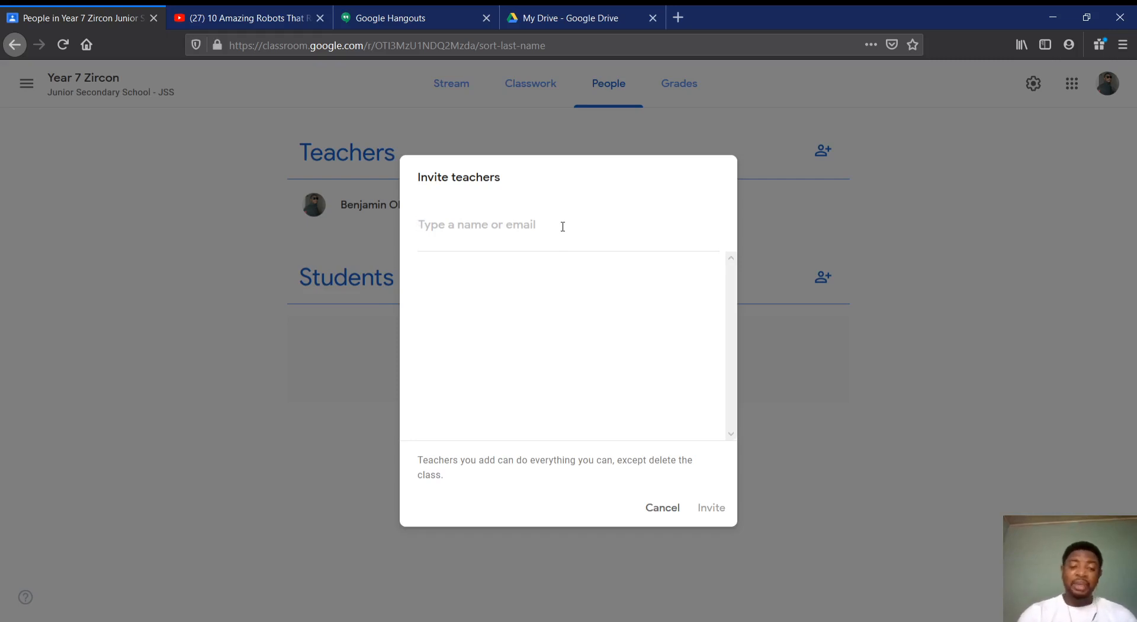
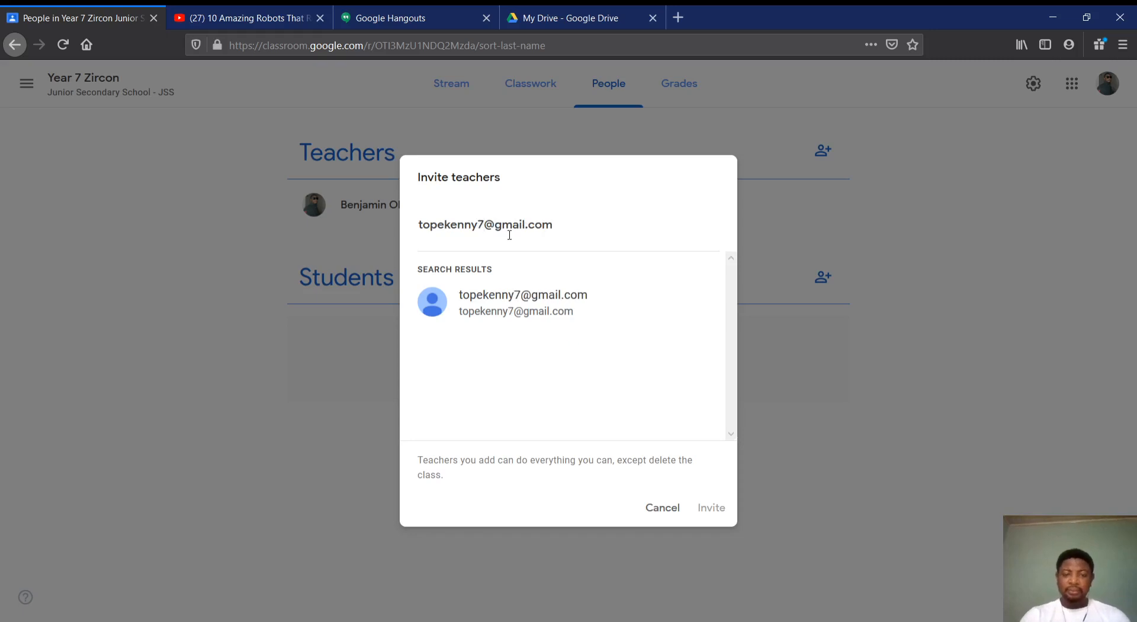
{"action": "left_click", "coordinate": [540, 299]}
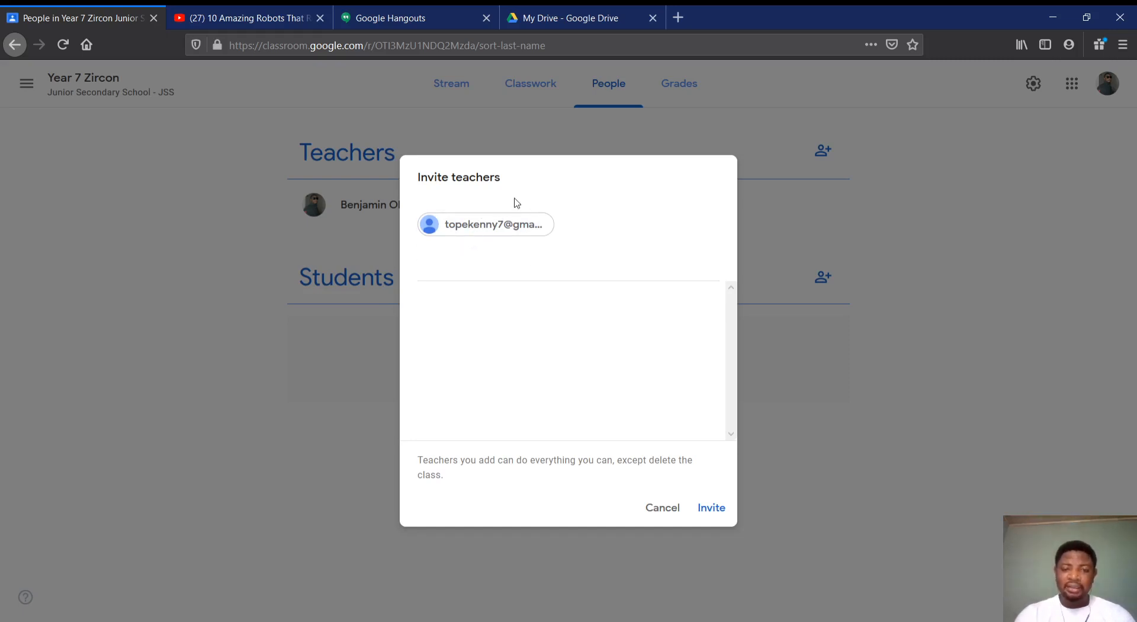
{"action": "left_click", "coordinate": [710, 509]}
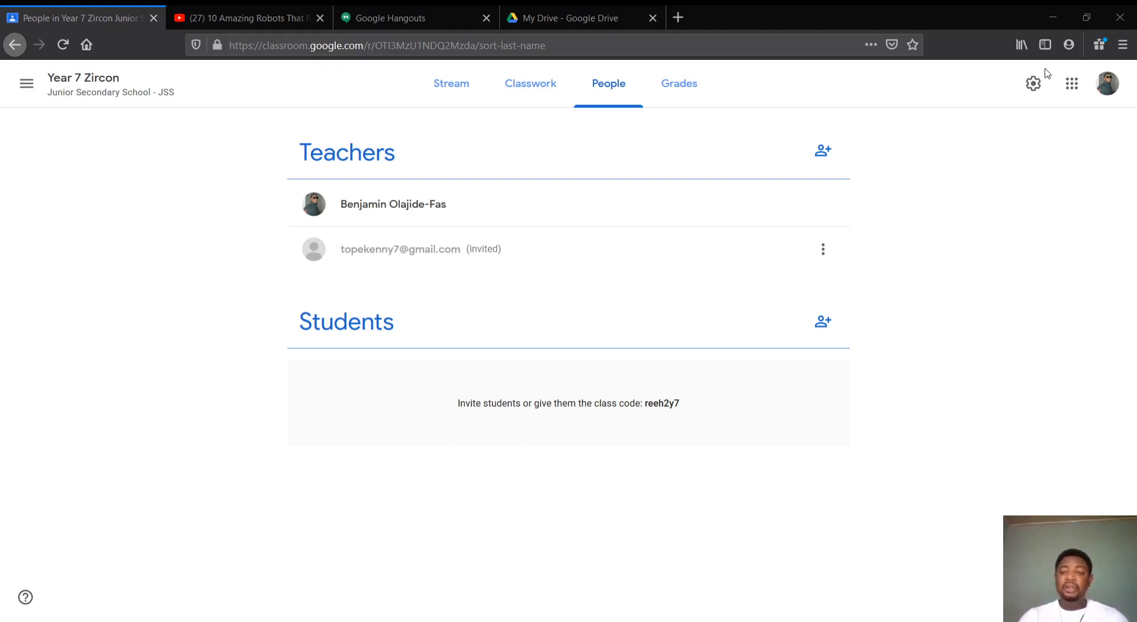
Try inviting students by pasting three comma-separated e-mail addresses as recipients, and discard the invitation
{"action": "left_click", "coordinate": [541, 334]}
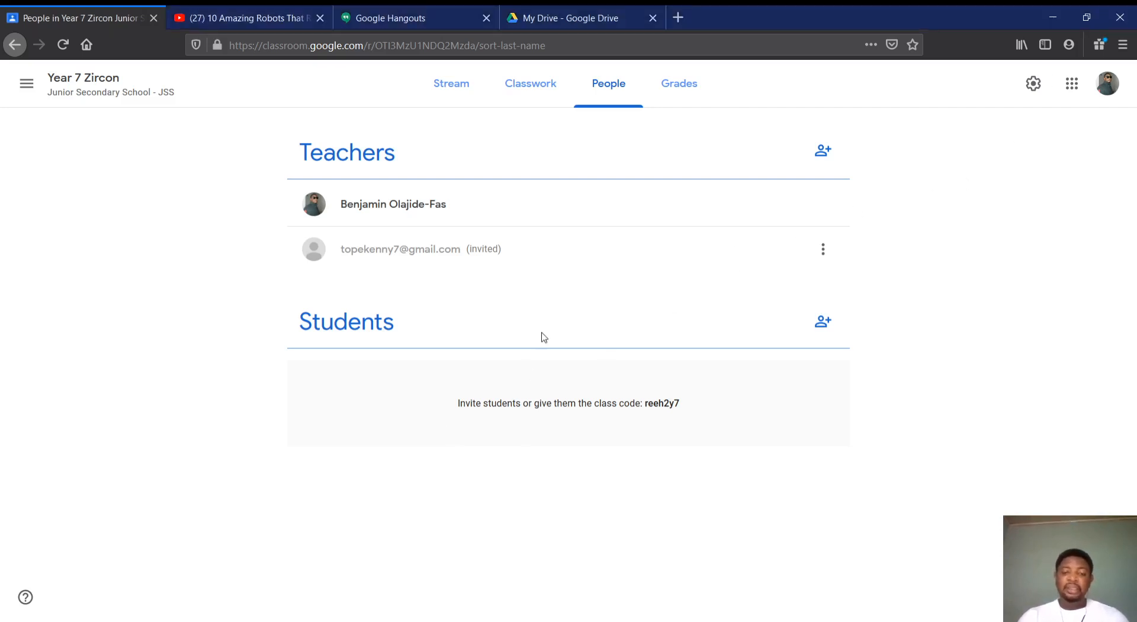
{"action": "left_click", "coordinate": [828, 326]}
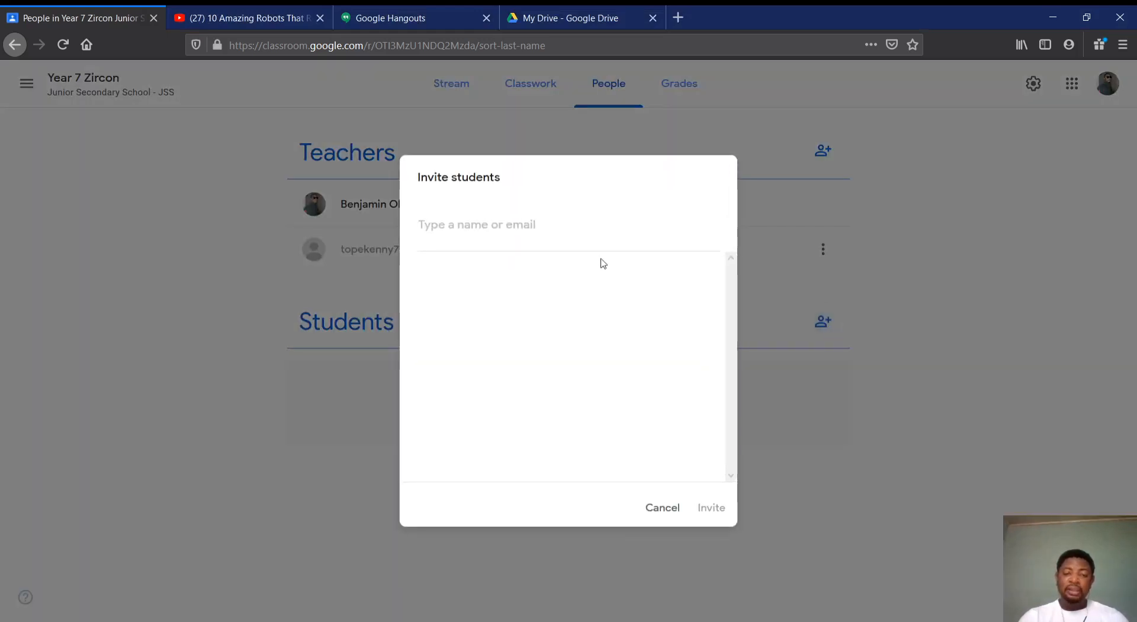
{"action": "key", "text": "ctrl+v"}
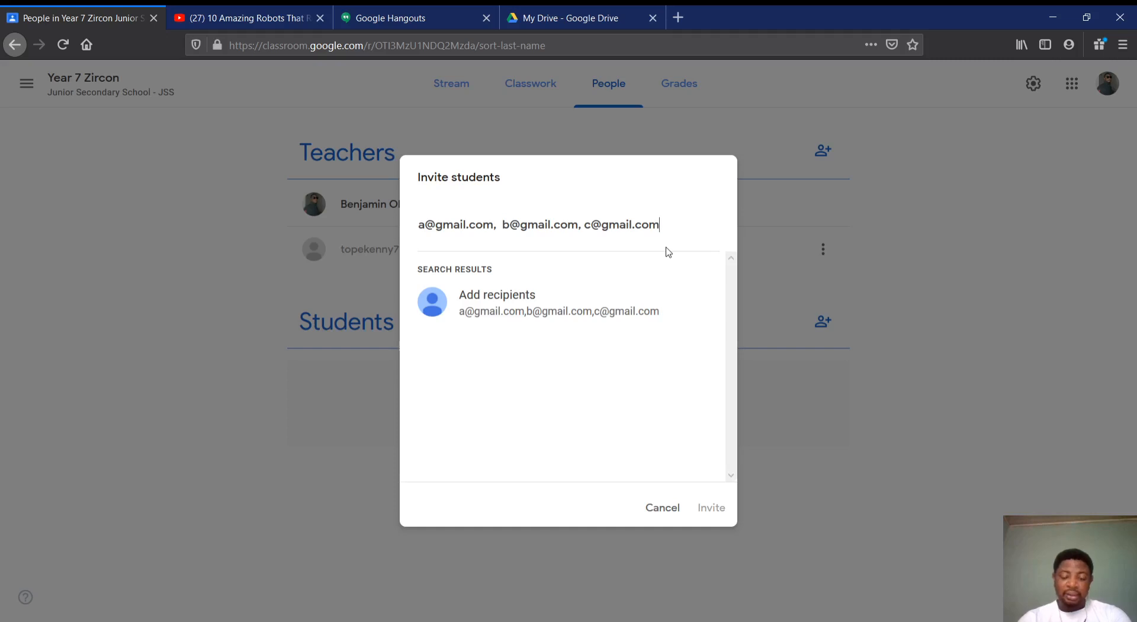
{"action": "key", "text": "Return"}
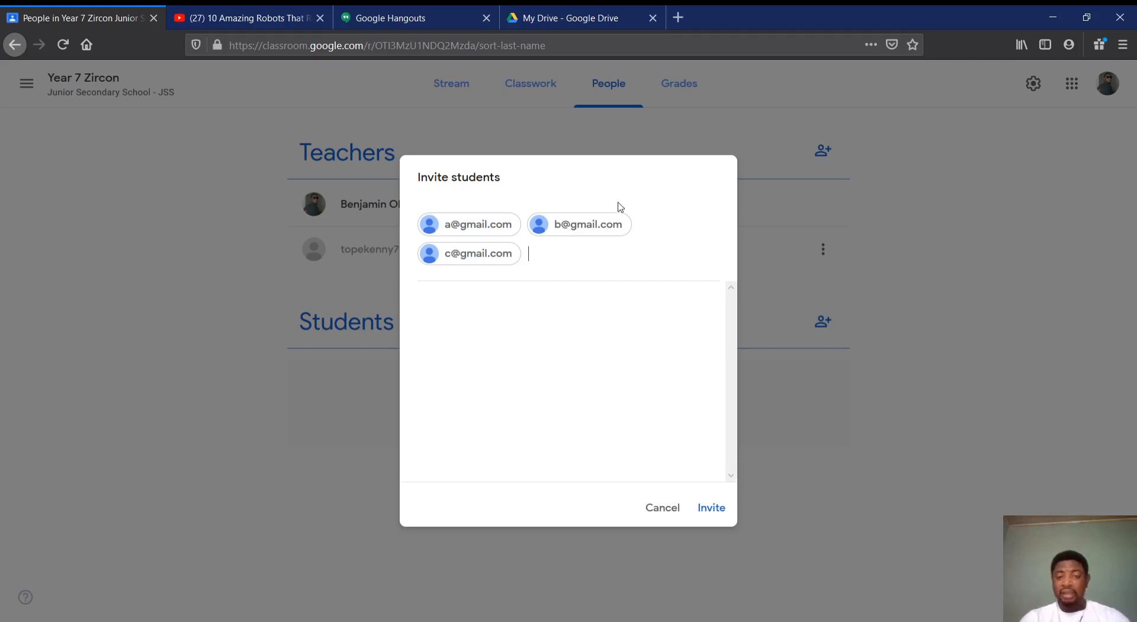
{"action": "key", "text": "BackSpace"}
{"action": "key", "text": "BackSpace"}
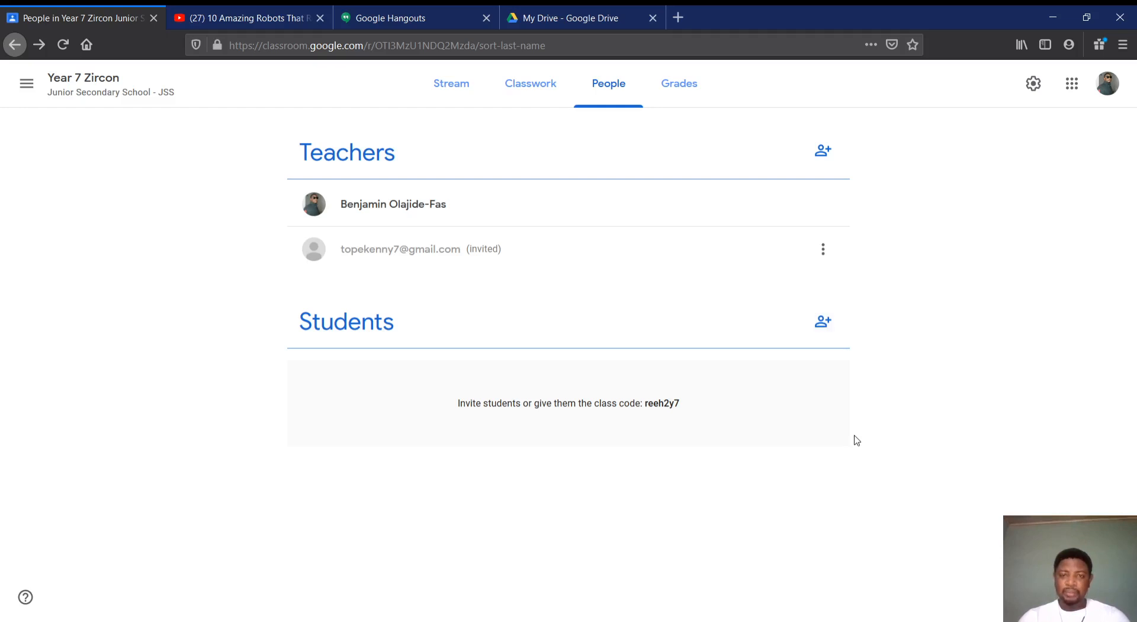
Start a new announcement in the class stream, dismissing the scheduling tip, and check the student audience options
{"action": "left_click", "coordinate": [457, 86]}
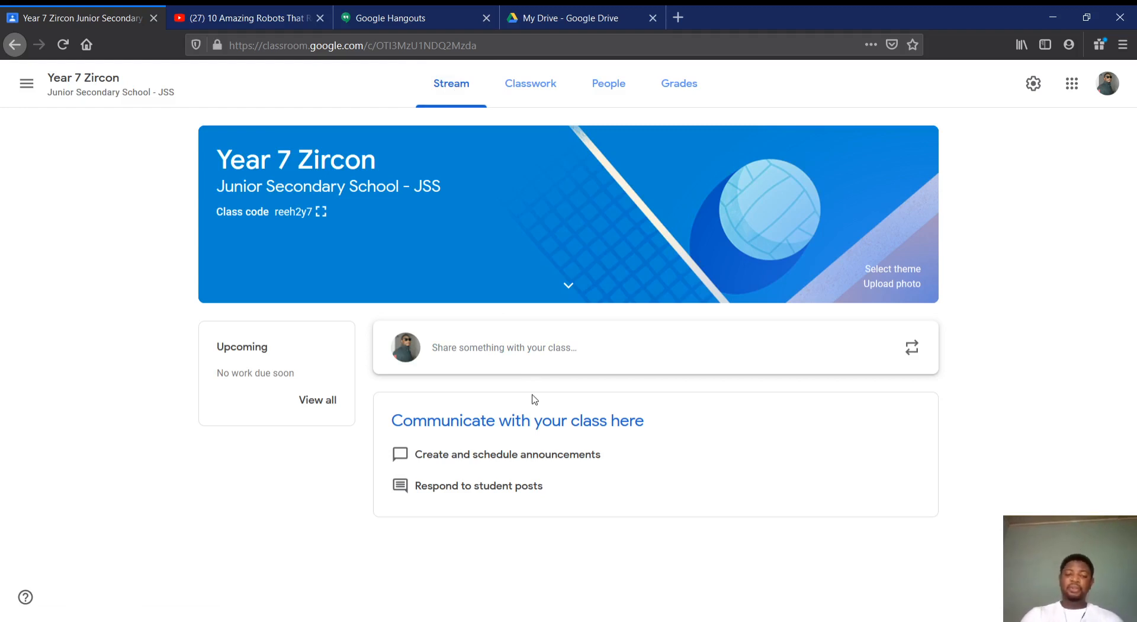
{"action": "left_click", "coordinate": [541, 355]}
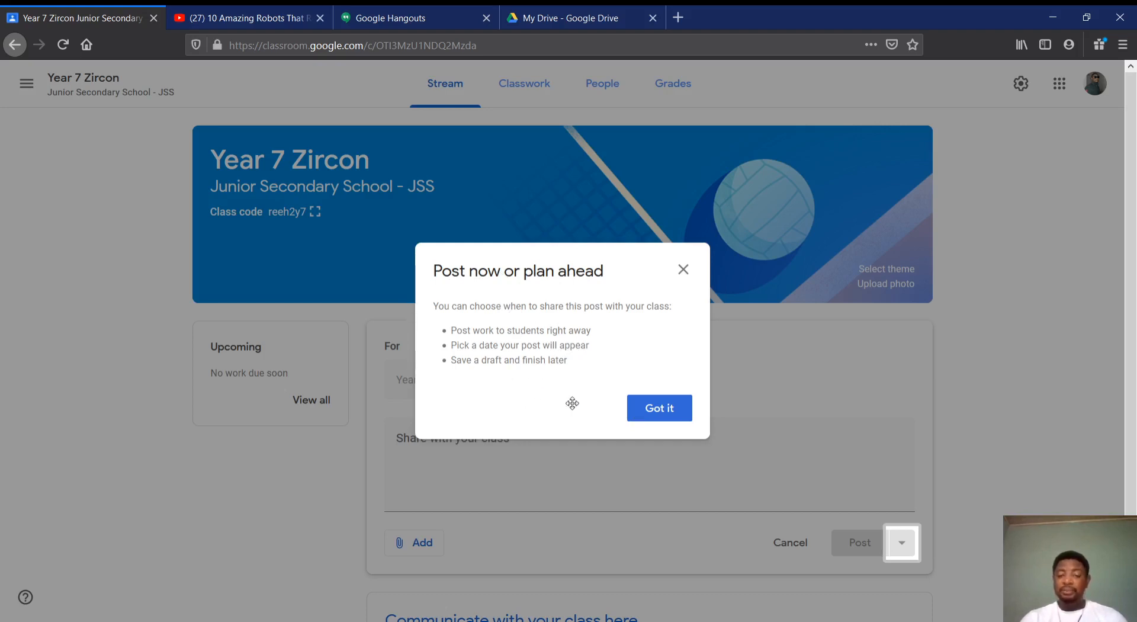
{"action": "left_click", "coordinate": [650, 409]}
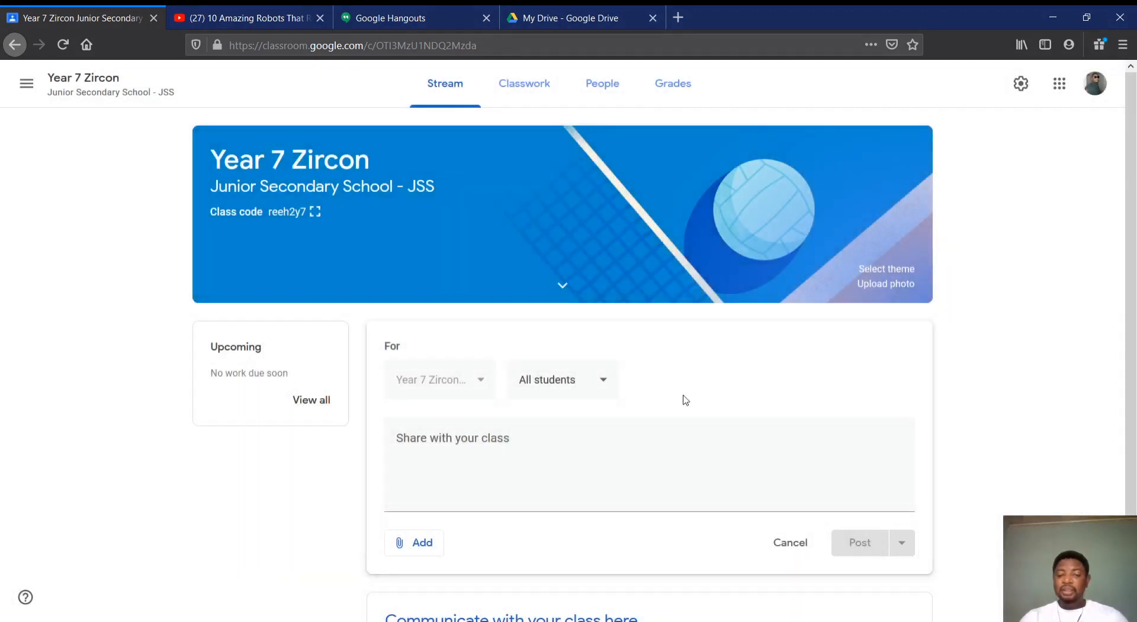
{"action": "scroll", "coordinate": [728, 415], "scroll_direction": "down", "scroll_amount": 2}
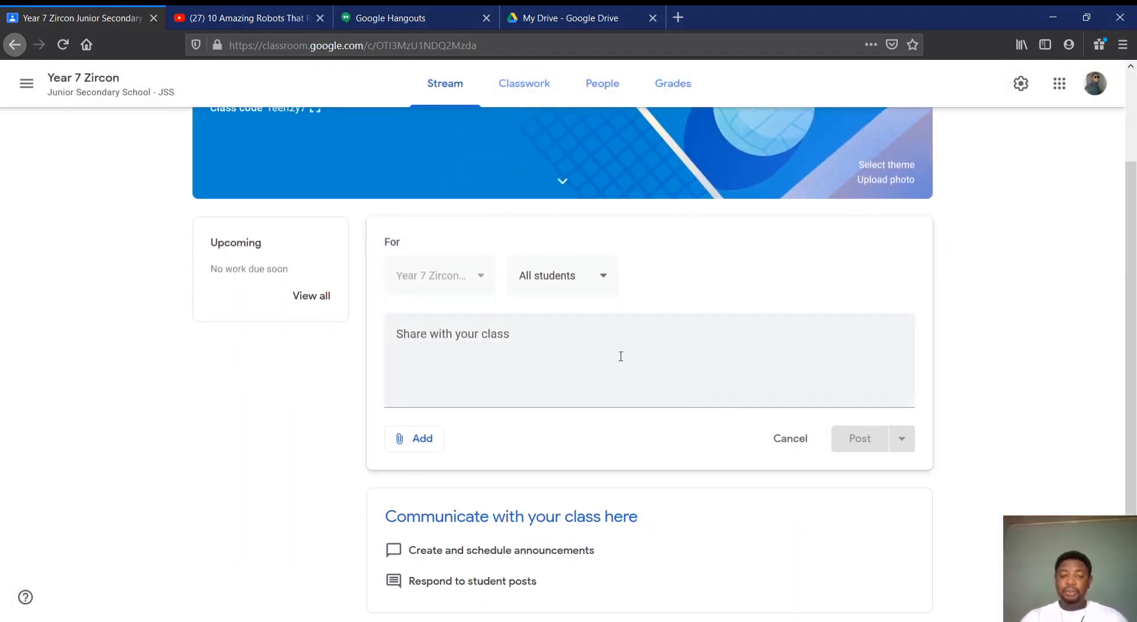
{"action": "left_click", "coordinate": [608, 280]}
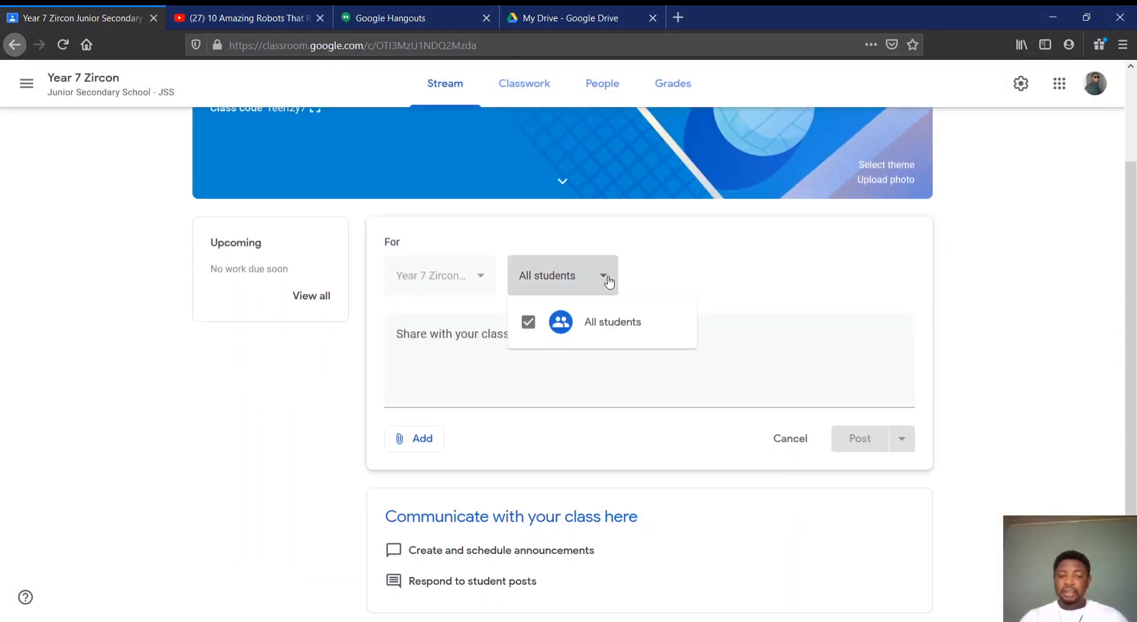
{"action": "left_click", "coordinate": [645, 274]}
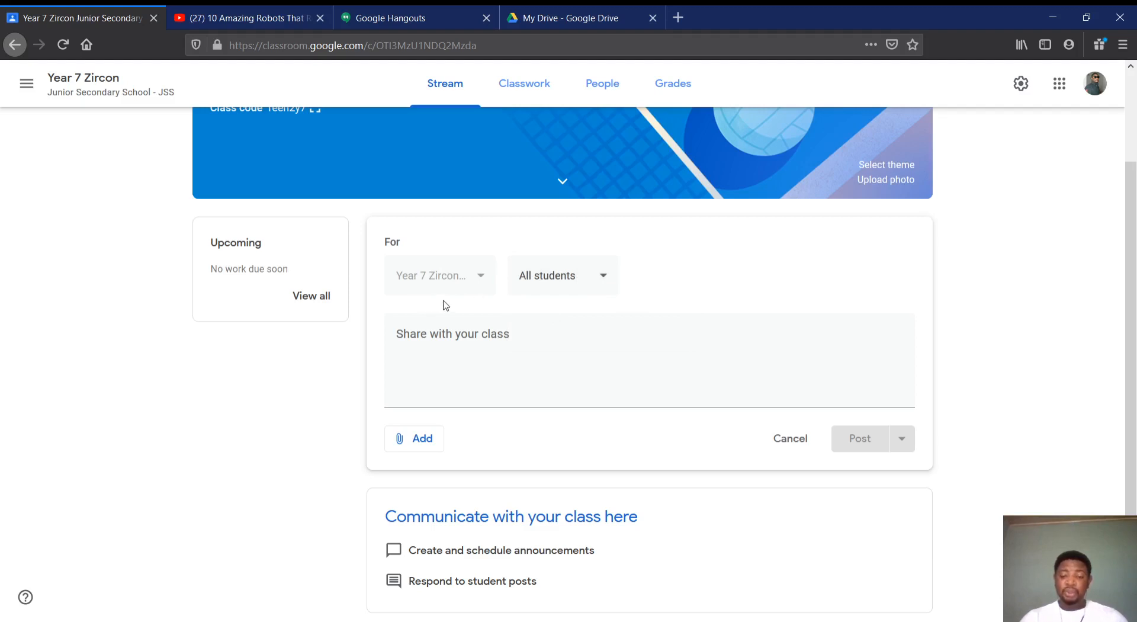
Write "Welcome Students. This is Math Class." as the first line of the announcement
{"action": "left_click", "coordinate": [453, 333]}
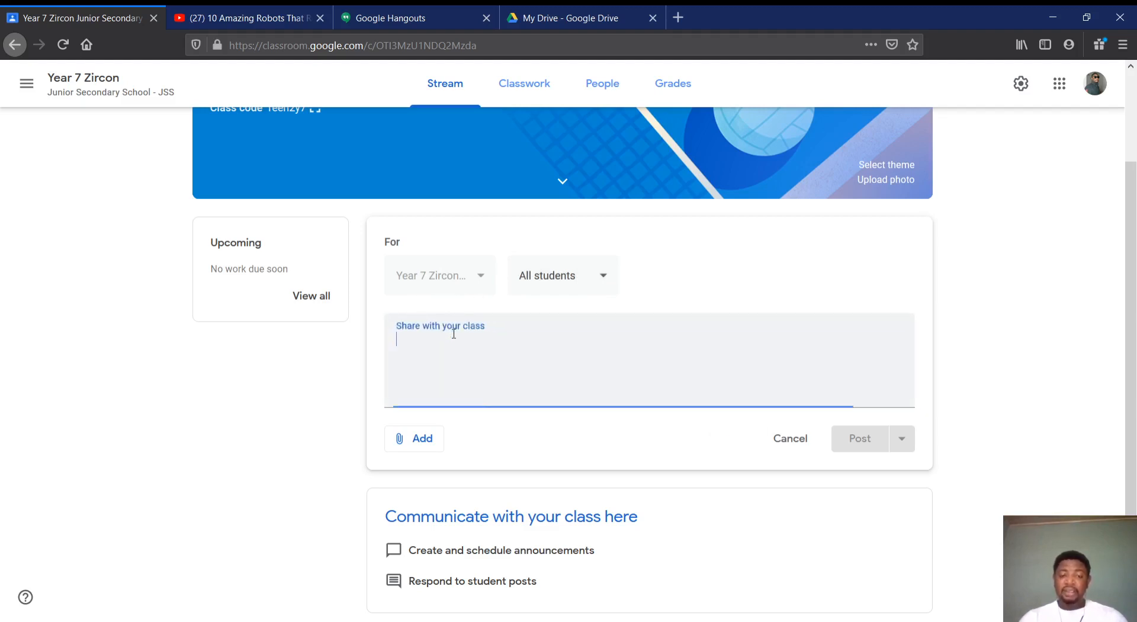
{"action": "type", "text": "Welco"}
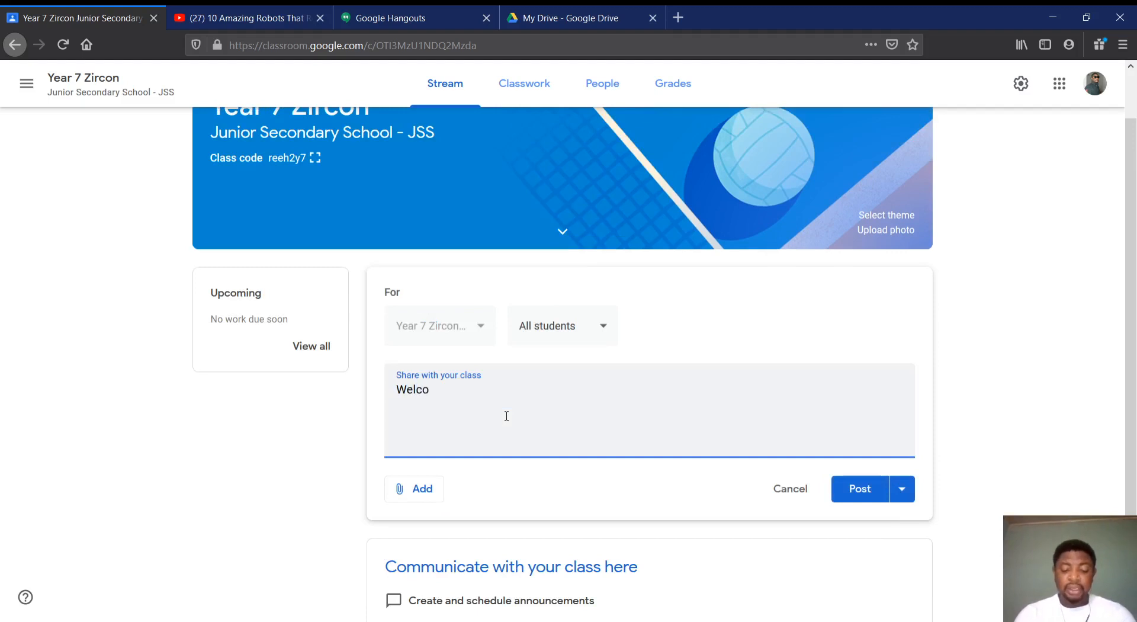
{"action": "type", "text": "me Student"}
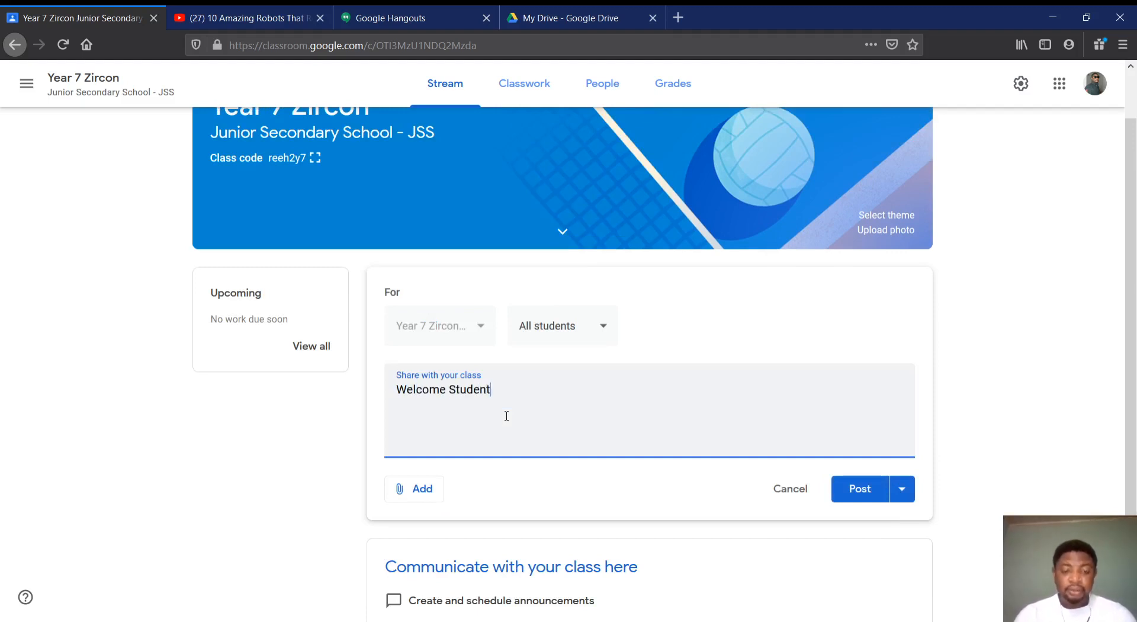
{"action": "type", "text": "s"}
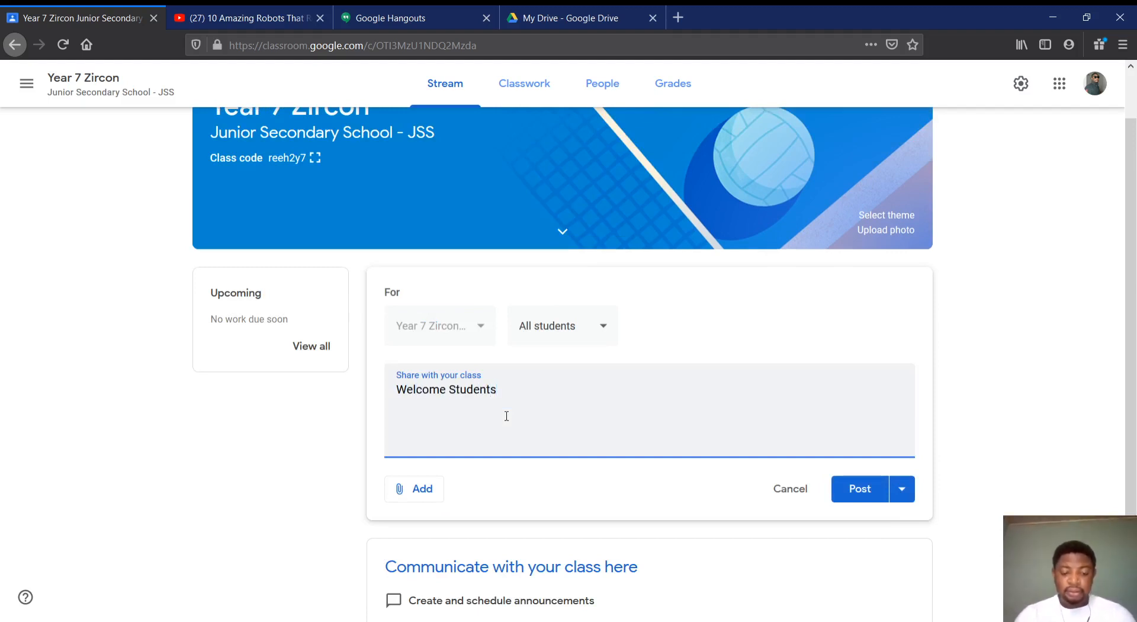
{"action": "type", "text": ". This i"}
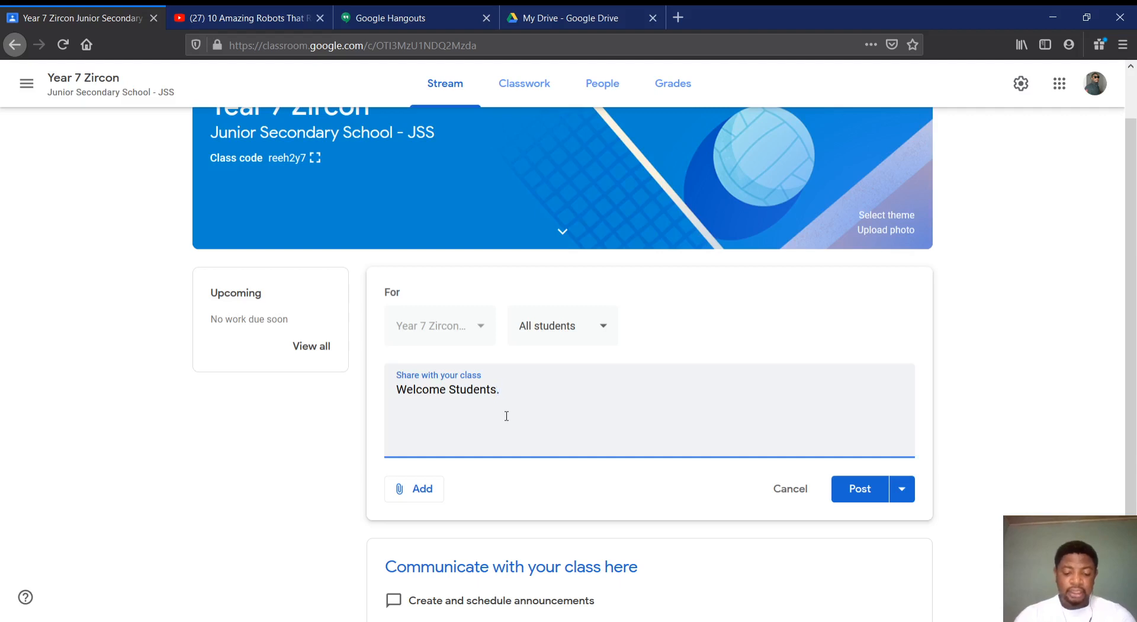
{"action": "type", "text": "Math Class"}
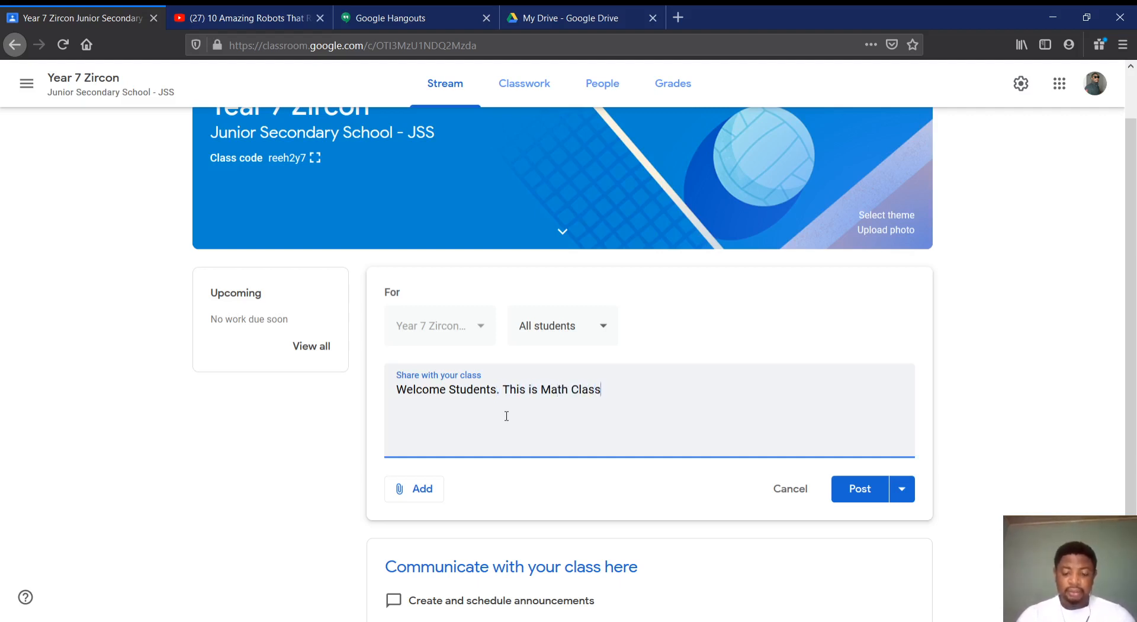
{"action": "type", "text": "."}
Add a second line to the announcement reading "TOday we'd be looking at Algerba"
{"action": "key", "text": "Return"}
{"action": "type", "text": "TOd"}
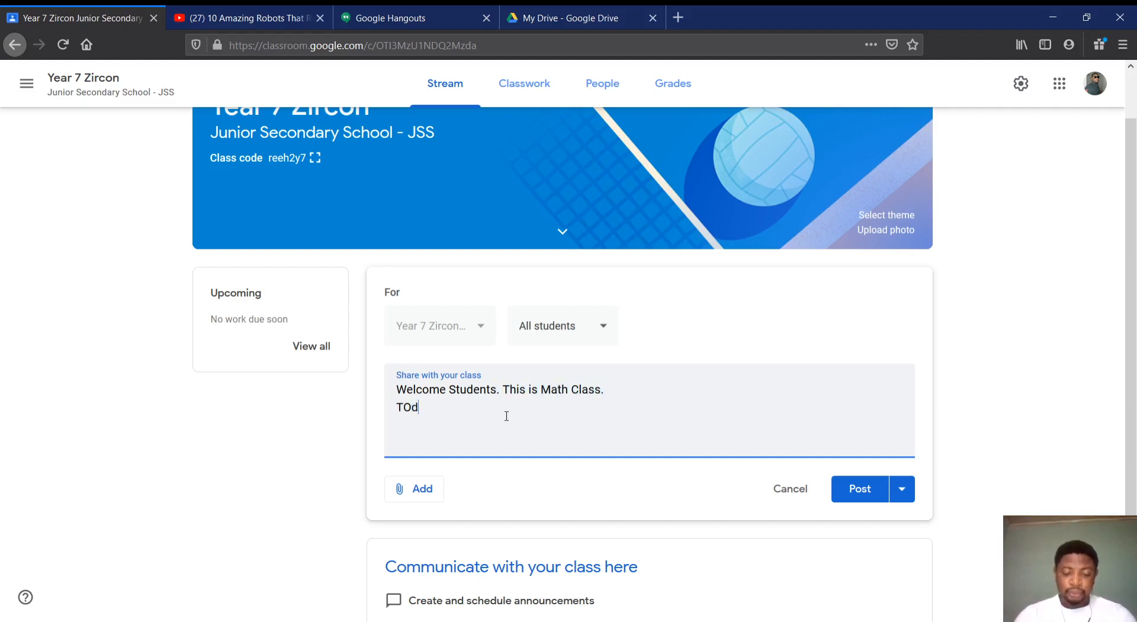
{"action": "type", "text": "ay we'd "}
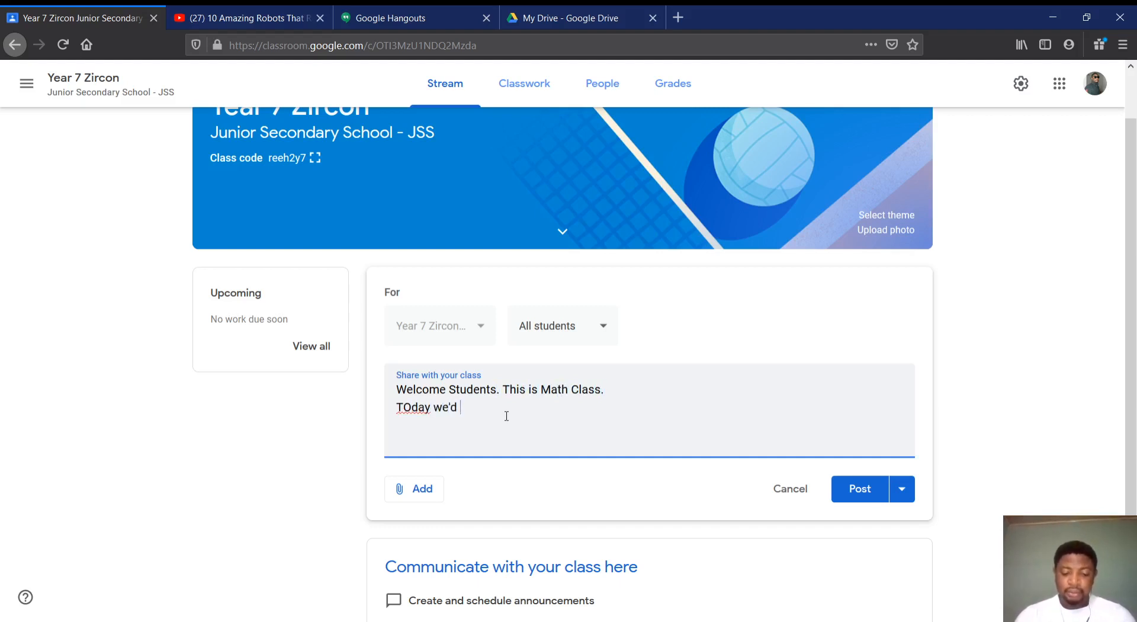
{"action": "type", "text": "be looking at"}
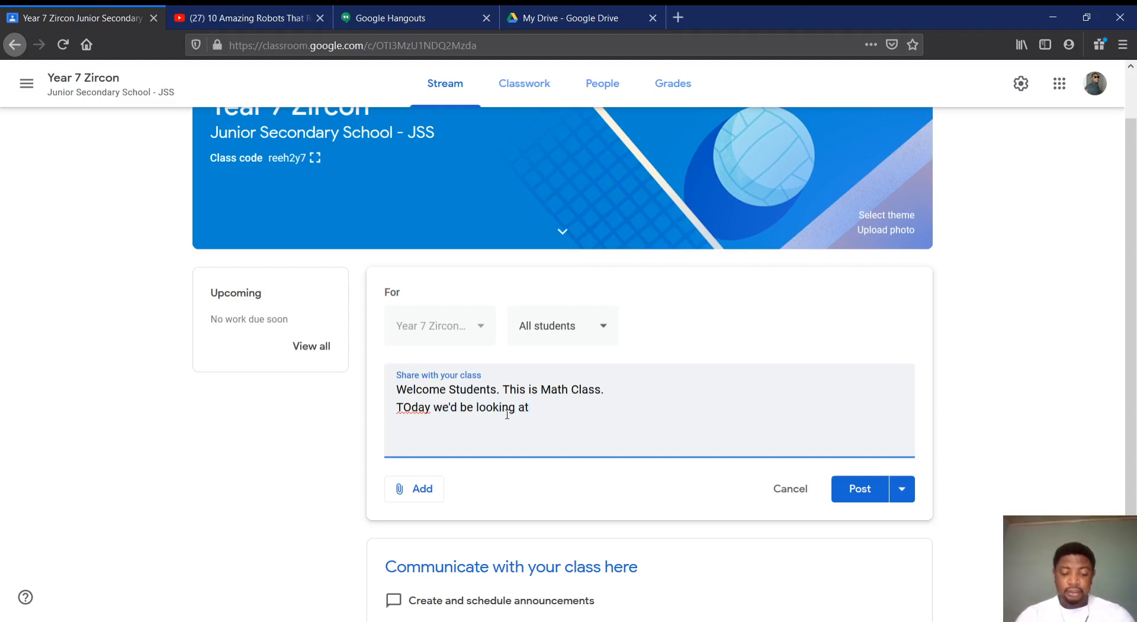
{"action": "type", "text": " AIgerba"}
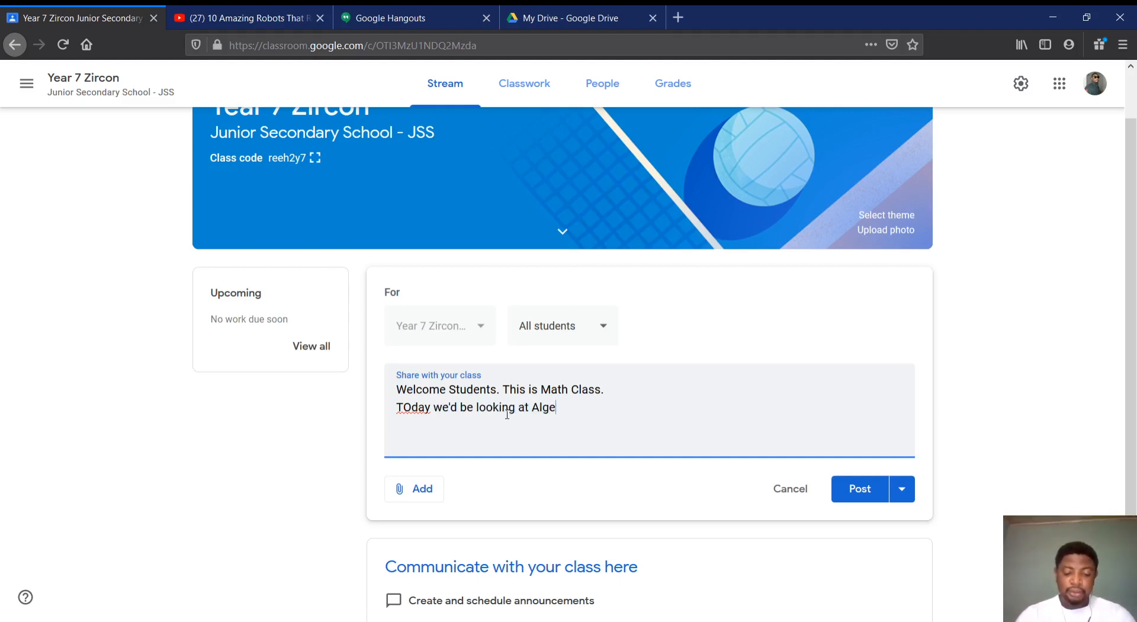
Correct the capitalization of the second line's first word to "Today", keeping the period and line break before it
{"action": "key", "text": "BackSpace"}
{"action": "key", "text": "BackSpace"}
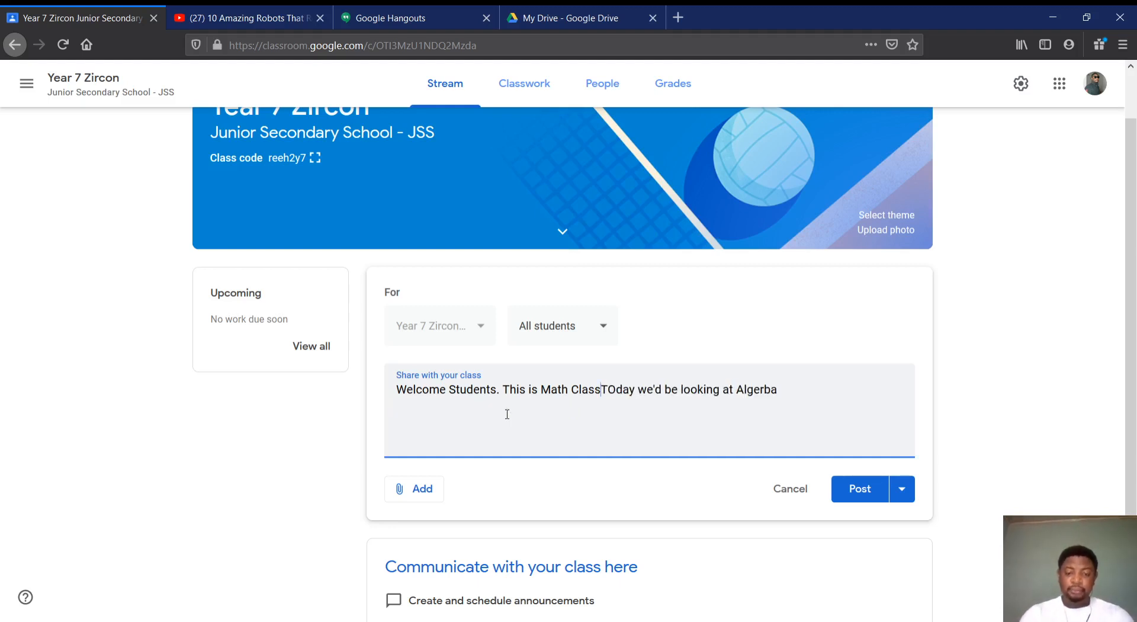
{"action": "type", "text": "."}
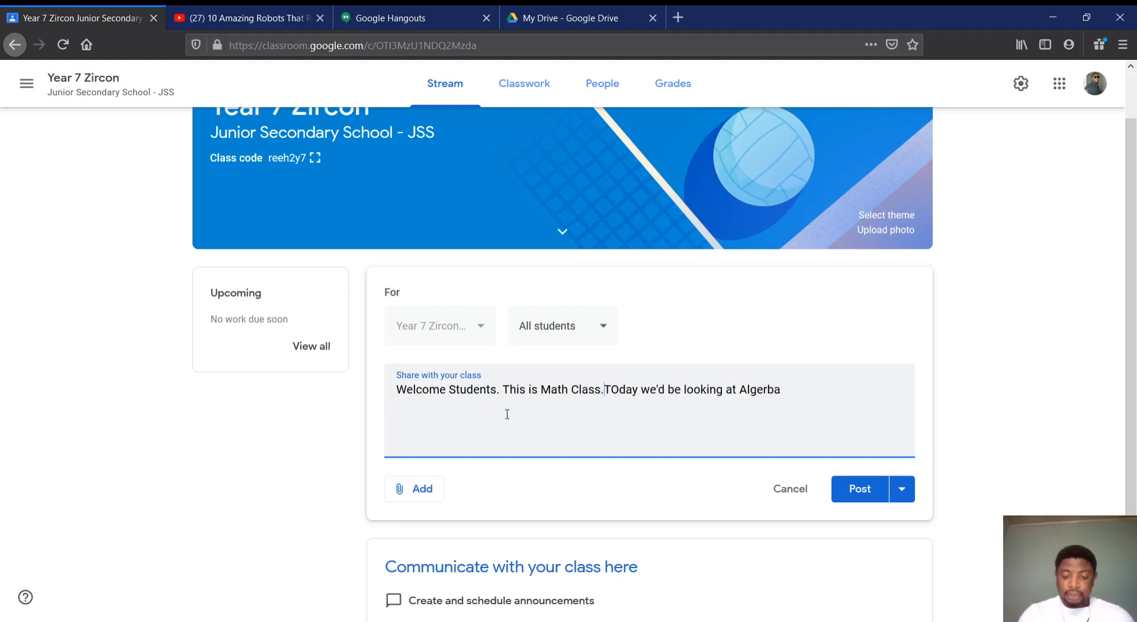
{"action": "key", "text": "Return"}
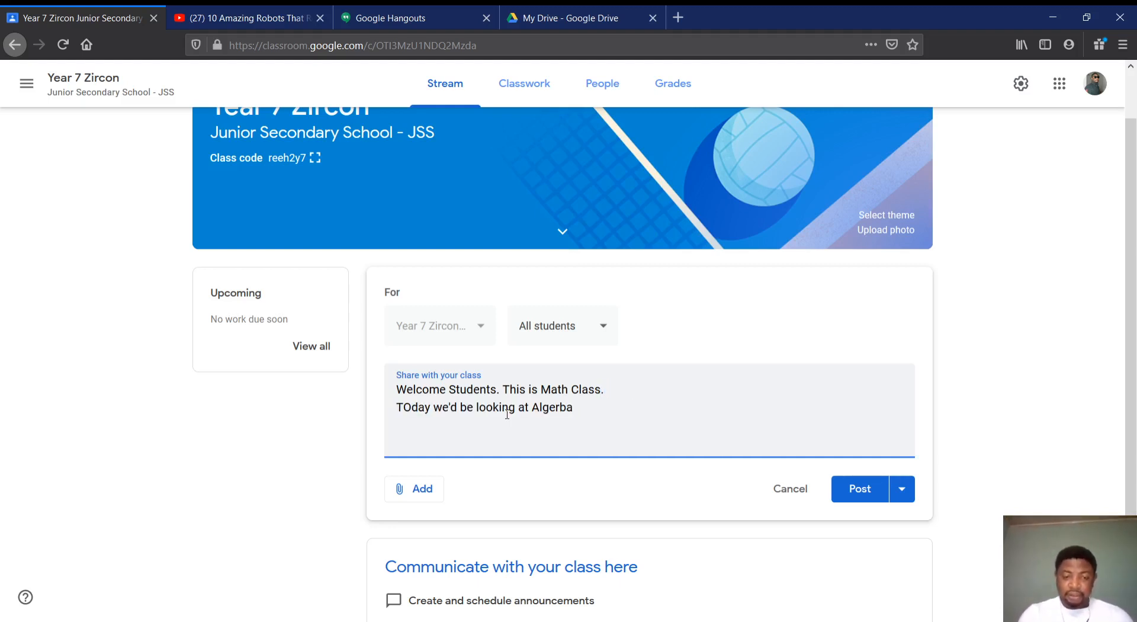
{"action": "key", "text": "Right"}
{"action": "key", "text": "shift+Right"}
{"action": "type", "text": "o"}
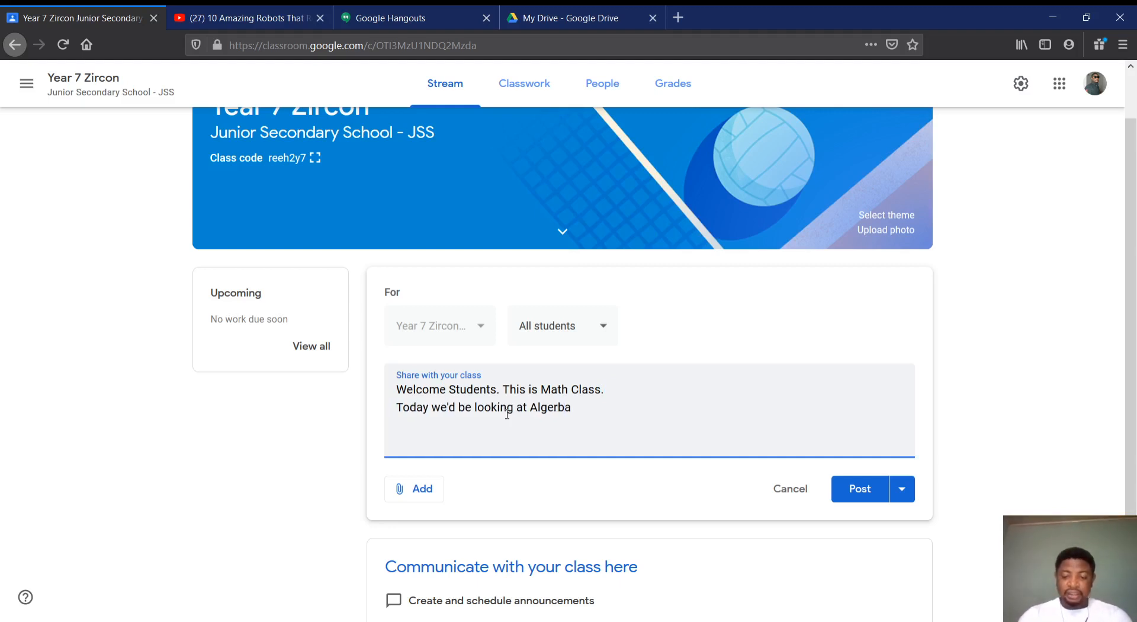
Correct the spelling of "Algebra" in the announcement's second line and open the announcement's scheduling options
{"action": "key", "text": "BackSpace"}
{"action": "type", "text": "b"}
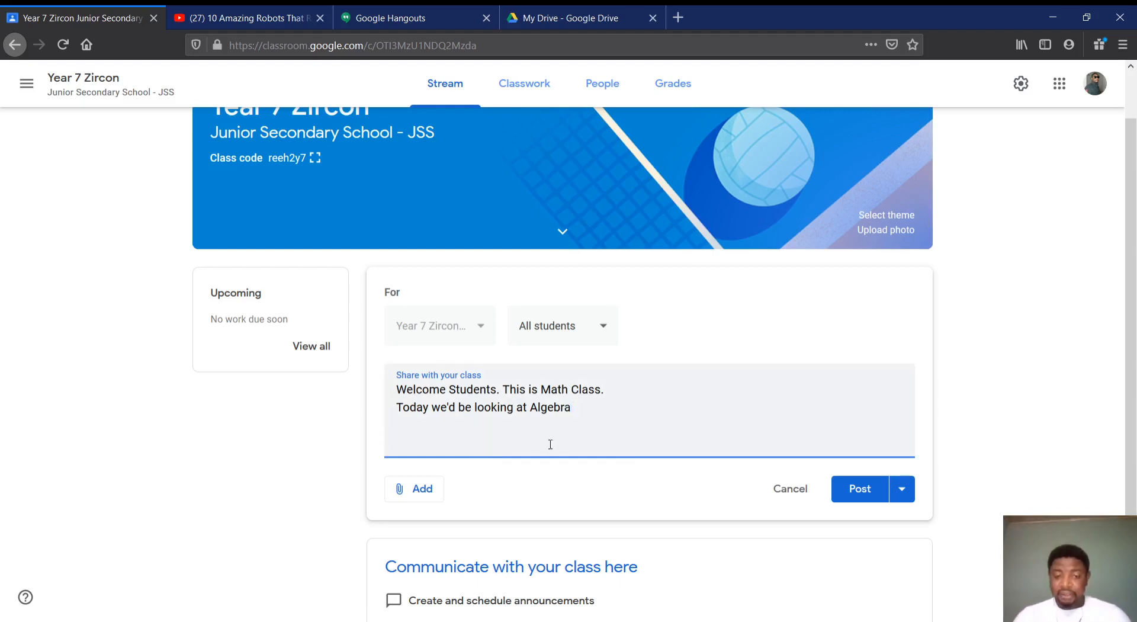
{"action": "left_click", "coordinate": [901, 490]}
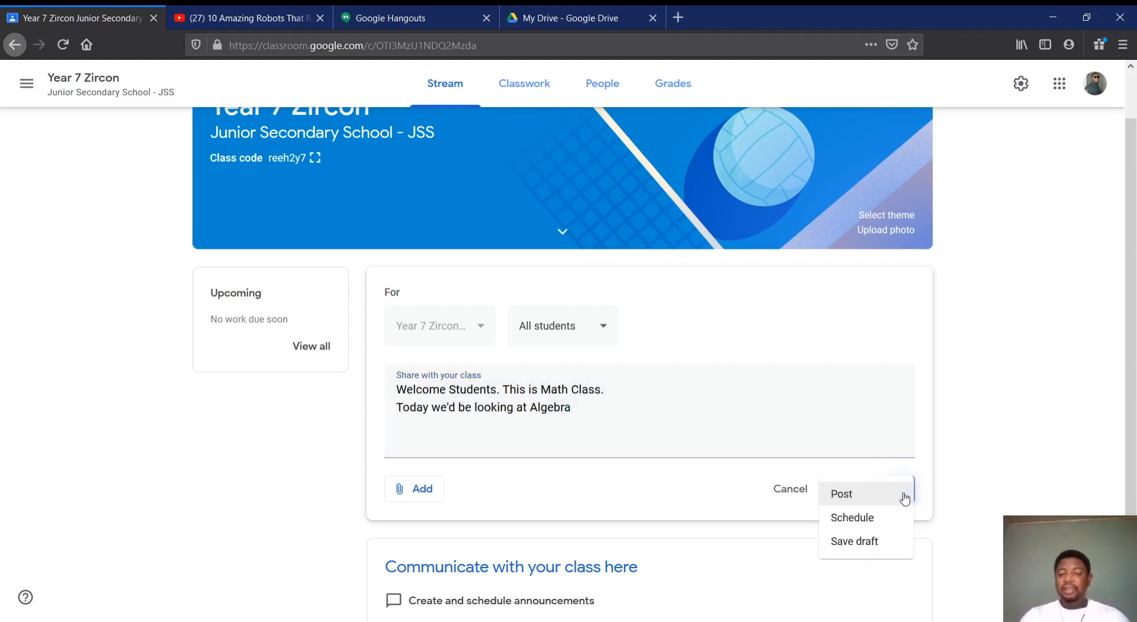
{"action": "left_click", "coordinate": [874, 515]}
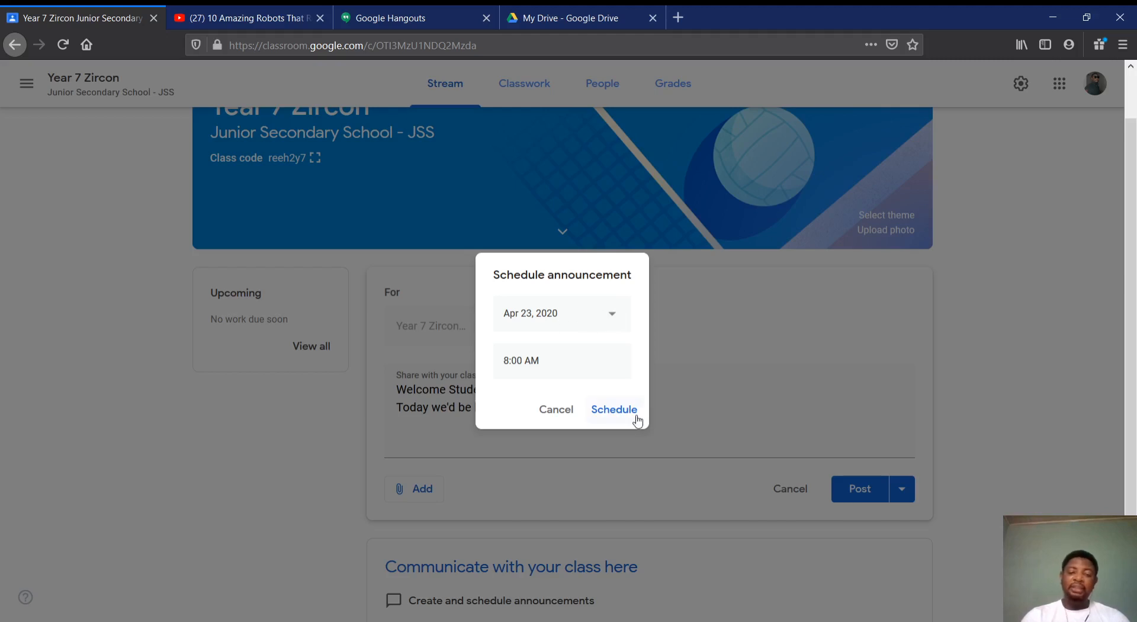
Set the posting time to 10:01 AM for Apr 23, 2020 and schedule the announcement
{"action": "left_click", "coordinate": [504, 359]}
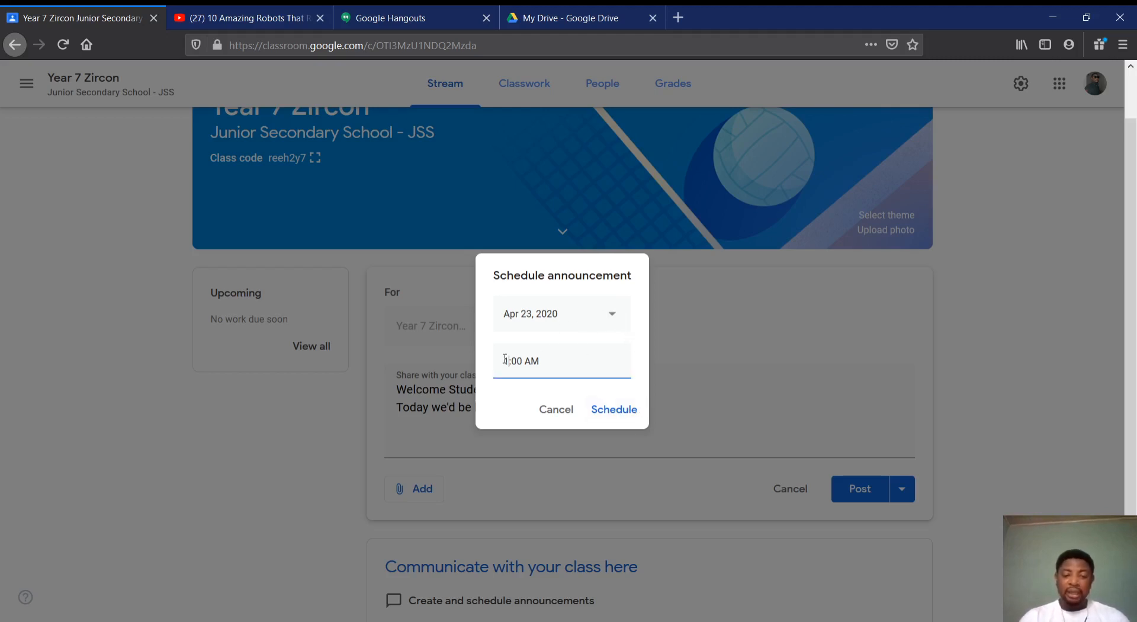
{"action": "type", "text": "10"}
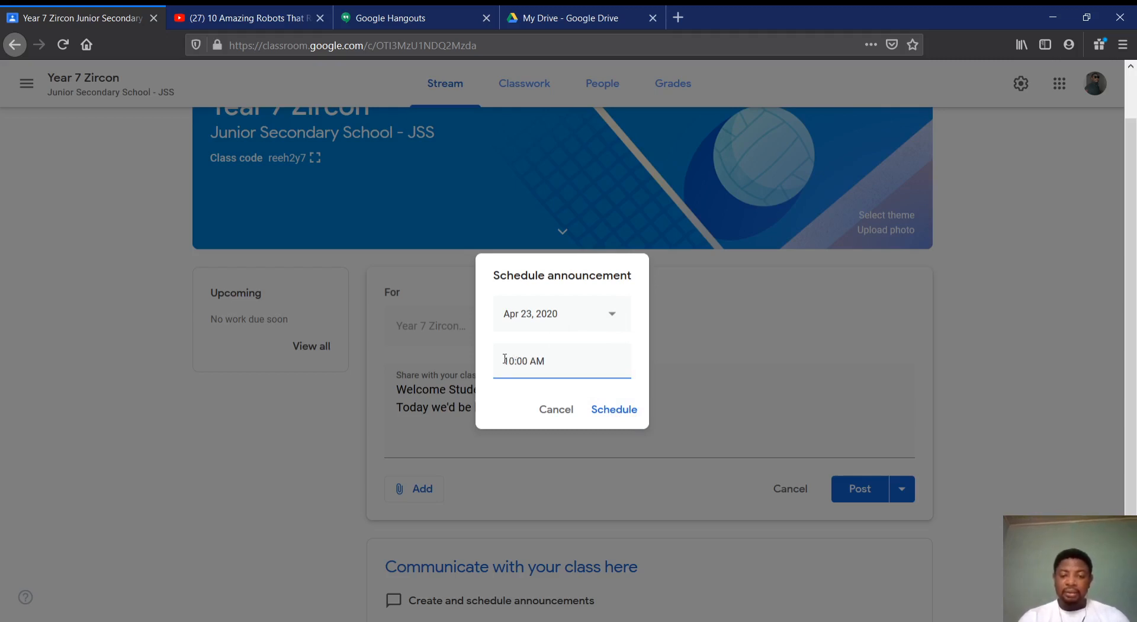
{"action": "key", "text": "BackSpace"}
{"action": "type", "text": "5"}
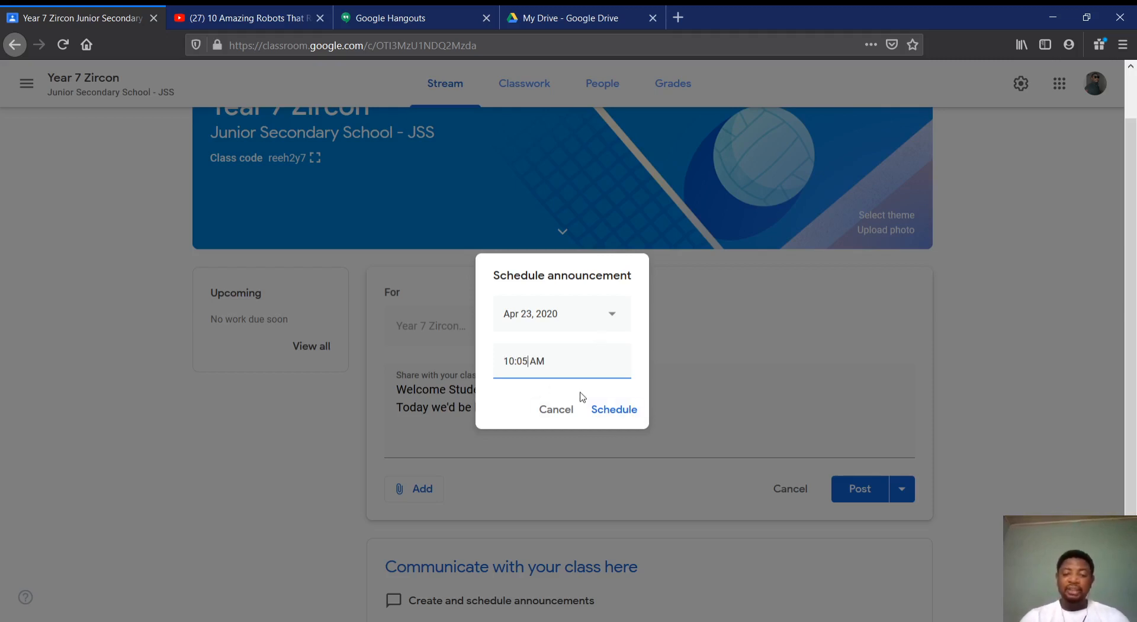
{"action": "key", "text": "BackSpace"}
{"action": "type", "text": "01"}
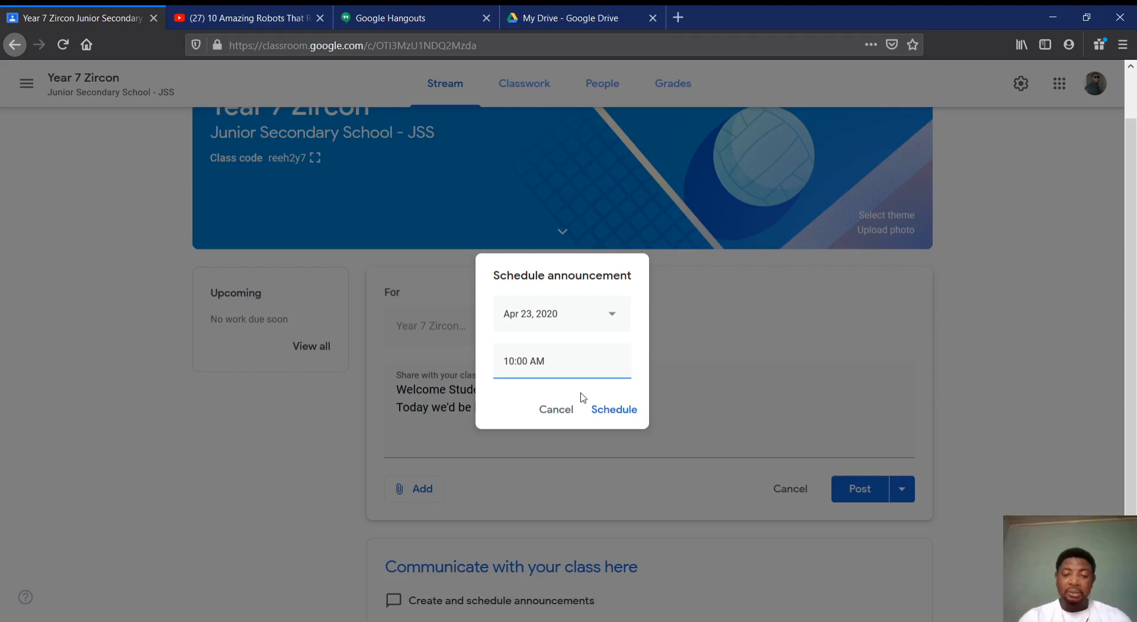
{"action": "key", "text": "BackSpace"}
{"action": "key", "text": "BackSpace"}
{"action": "type", "text": "1"}
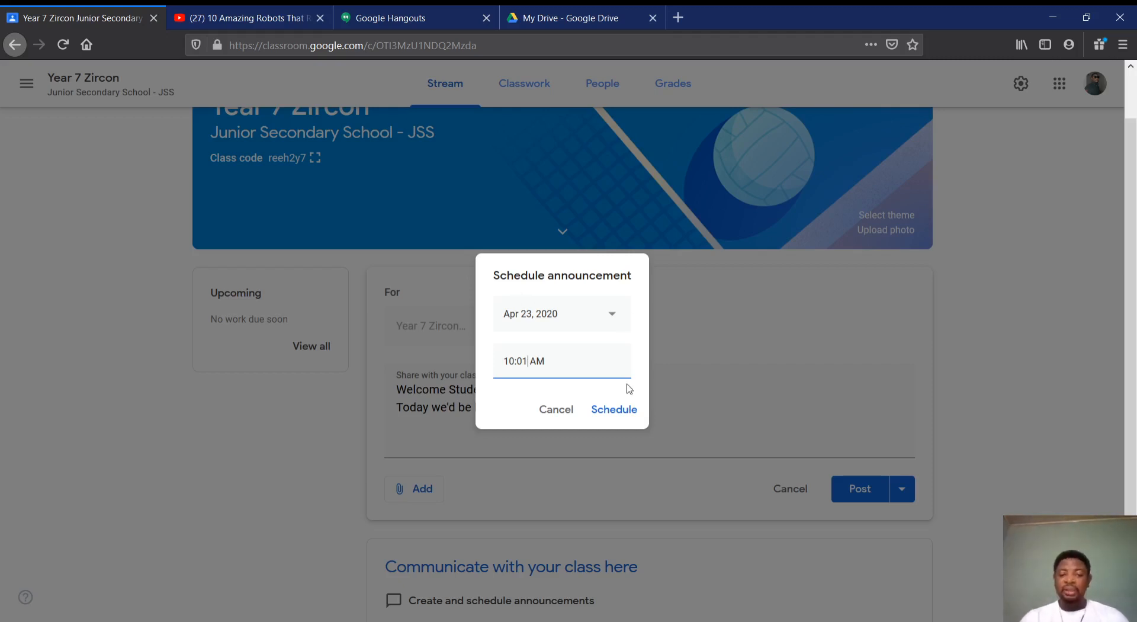
{"action": "left_click", "coordinate": [616, 409]}
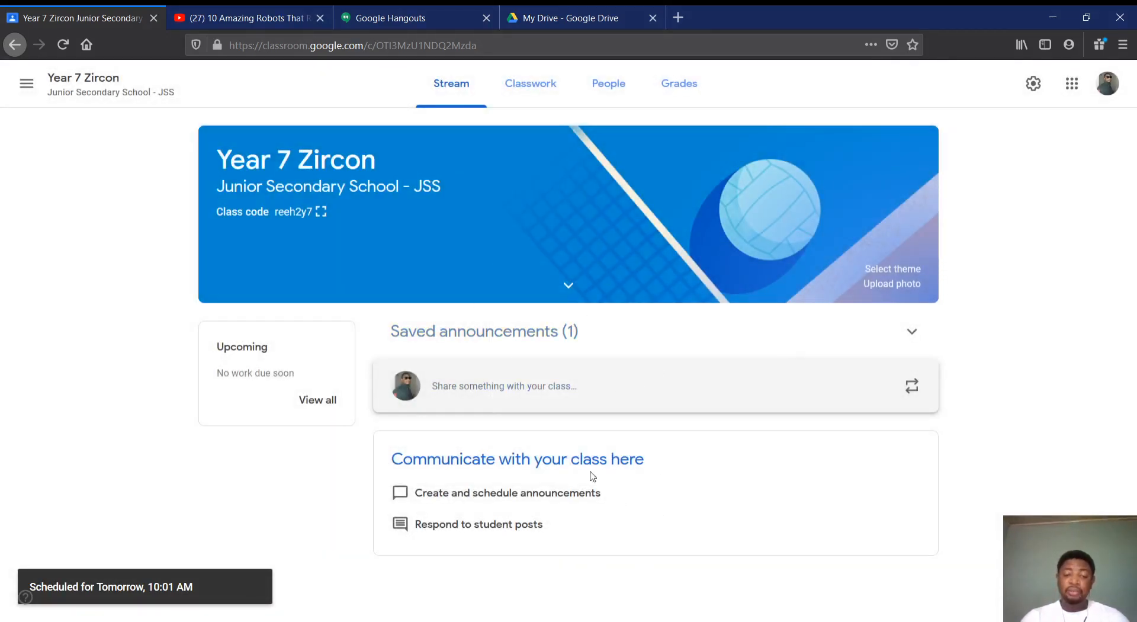
Expand the saved announcements in the class stream and delete the scheduled welcome announcement
{"action": "left_click", "coordinate": [911, 336]}
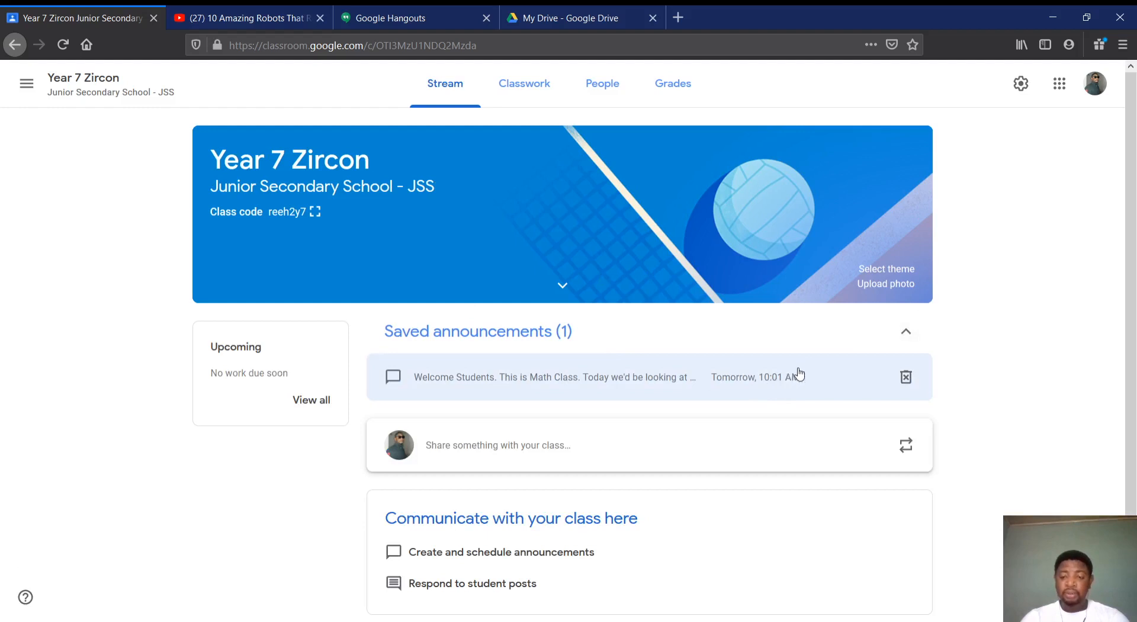
{"action": "left_click", "coordinate": [906, 376]}
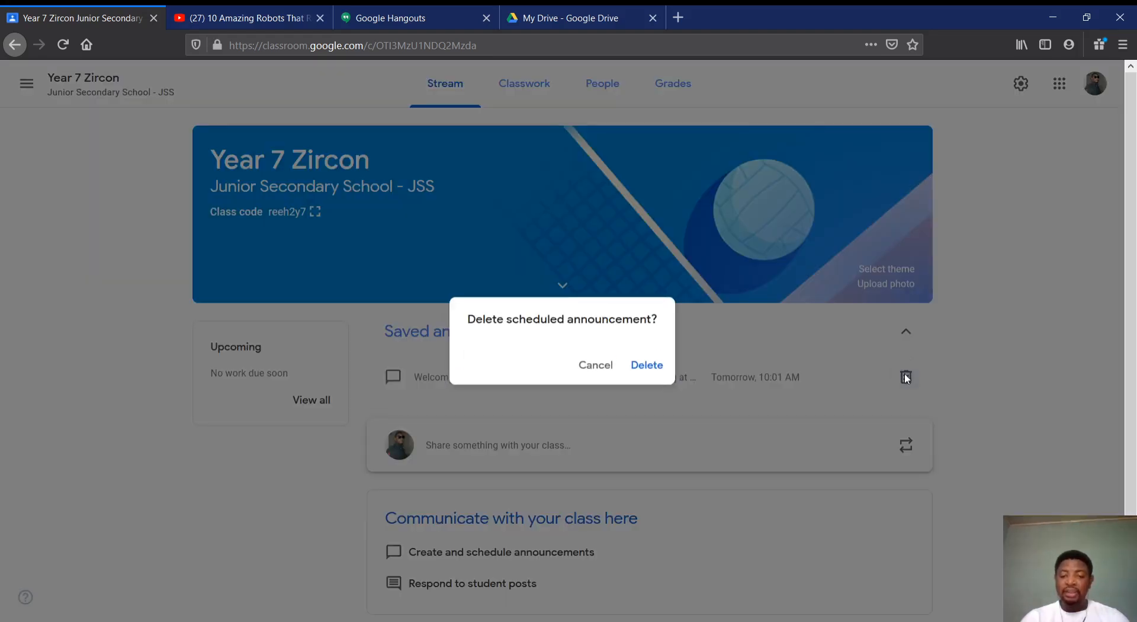
{"action": "left_click", "coordinate": [652, 367]}
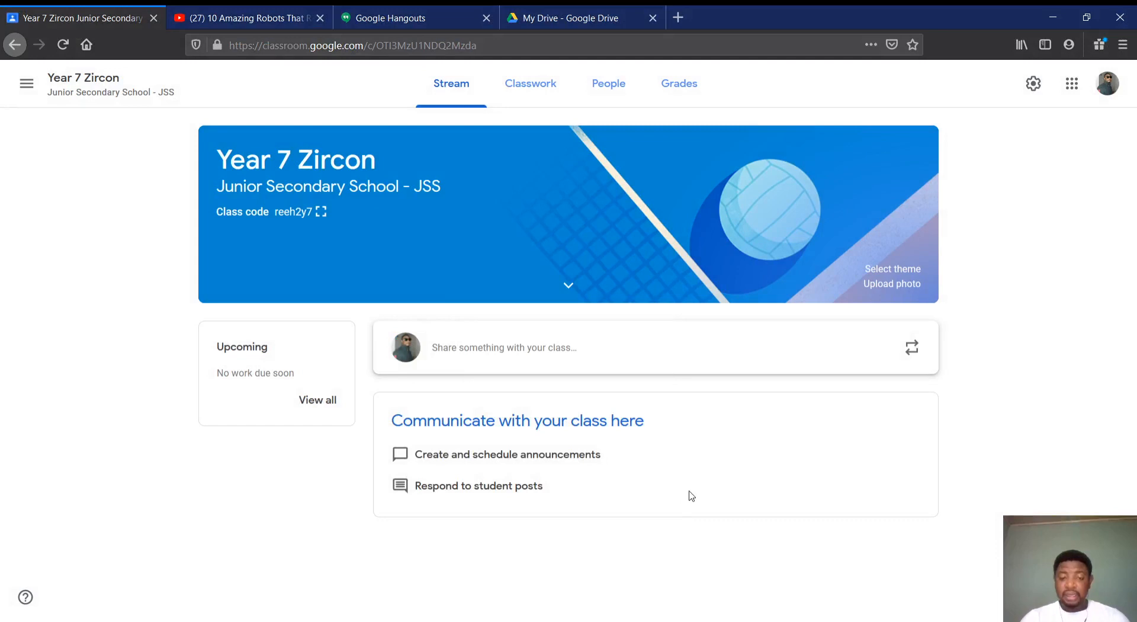
Start a new class announcement for all students with the first line "Good day students. Welcome to Algebra class."
{"action": "left_click", "coordinate": [601, 355]}
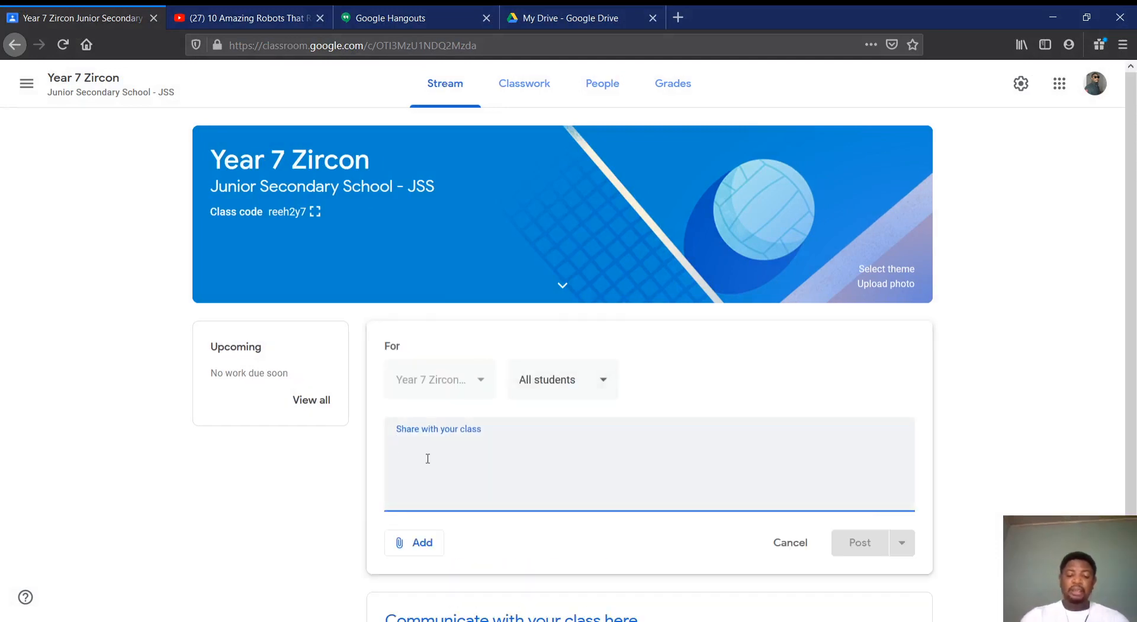
{"action": "type", "text": "Go"}
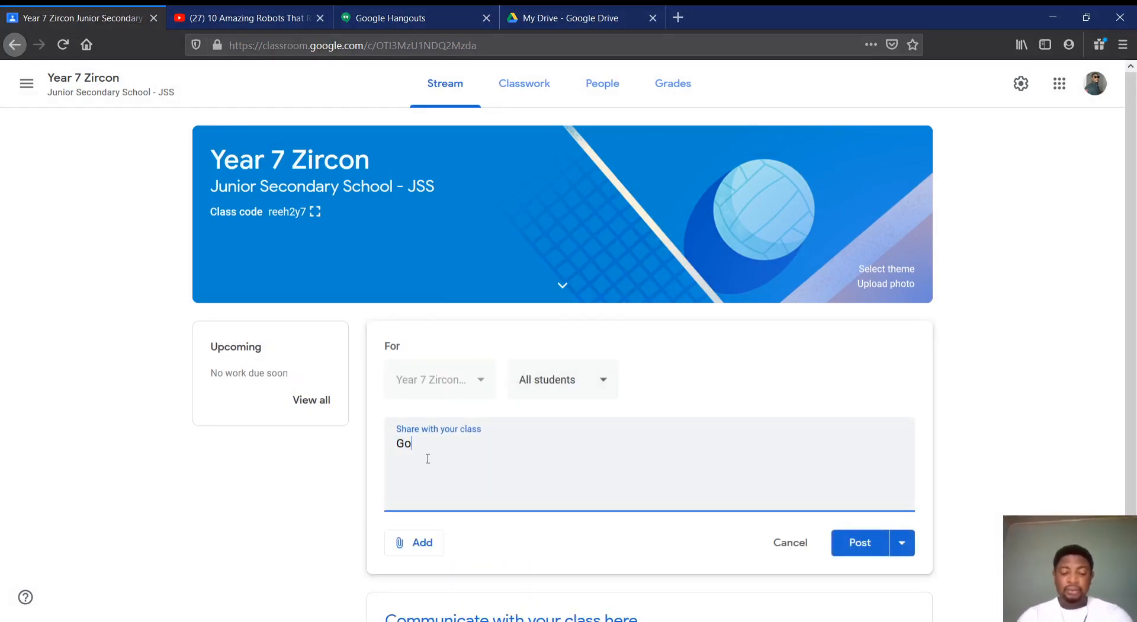
{"action": "type", "text": "od day stu"}
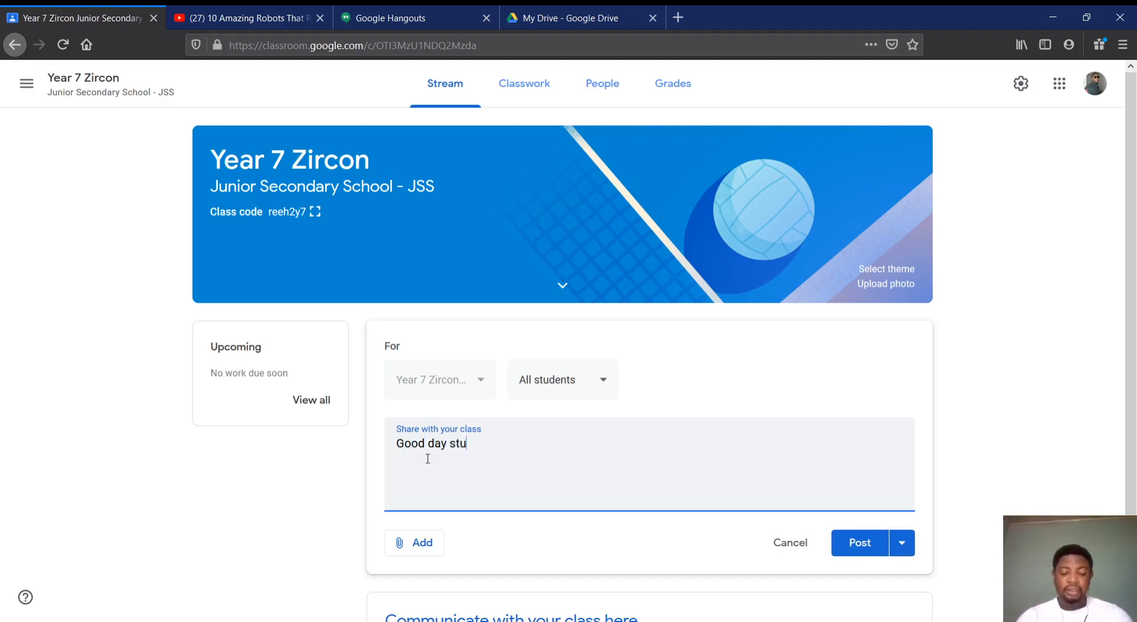
{"action": "type", "text": "dents."}
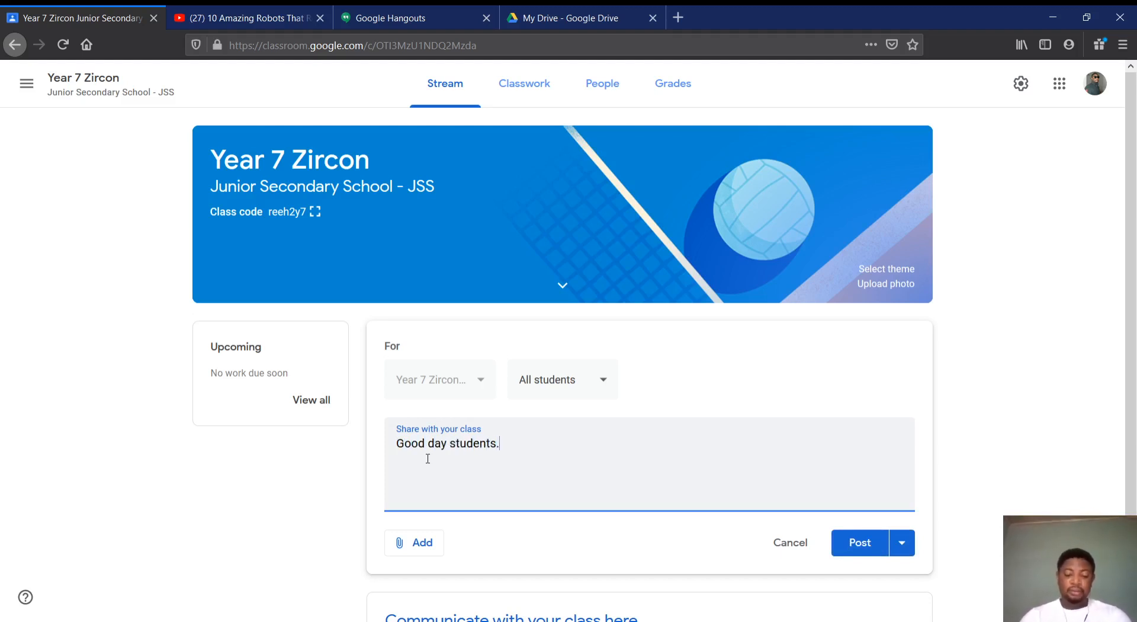
{"action": "type", "text": " Welcom"}
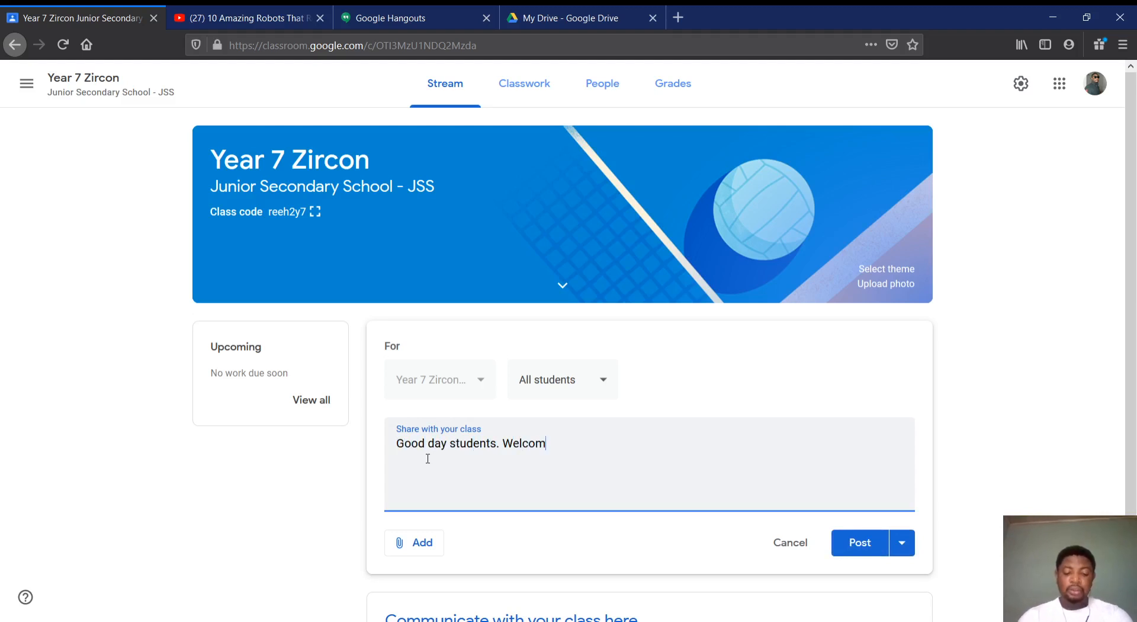
{"action": "type", "text": "e to Alg"}
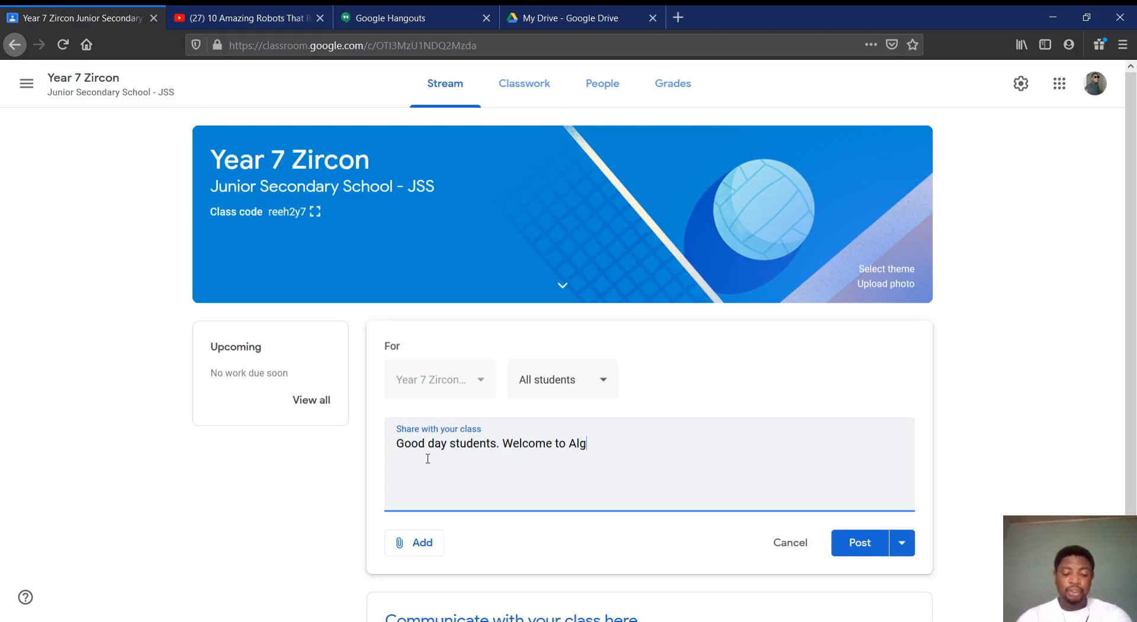
{"action": "type", "text": "ebra class."}
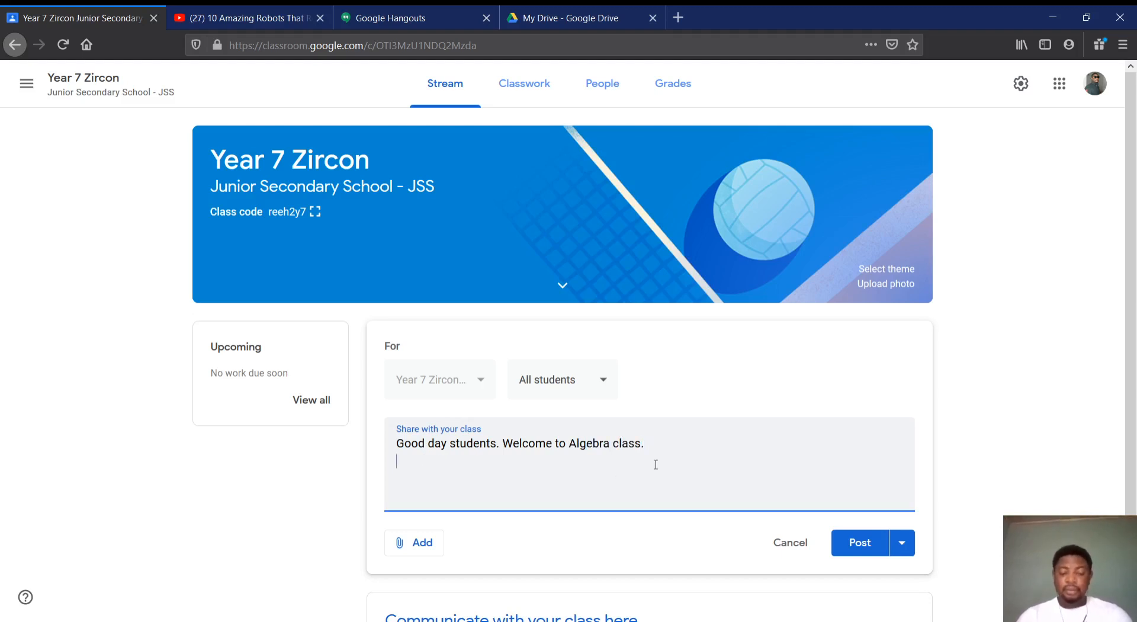
Add a second line to the announcement reading "Please watch this video as you join in."
{"action": "key", "text": "Return"}
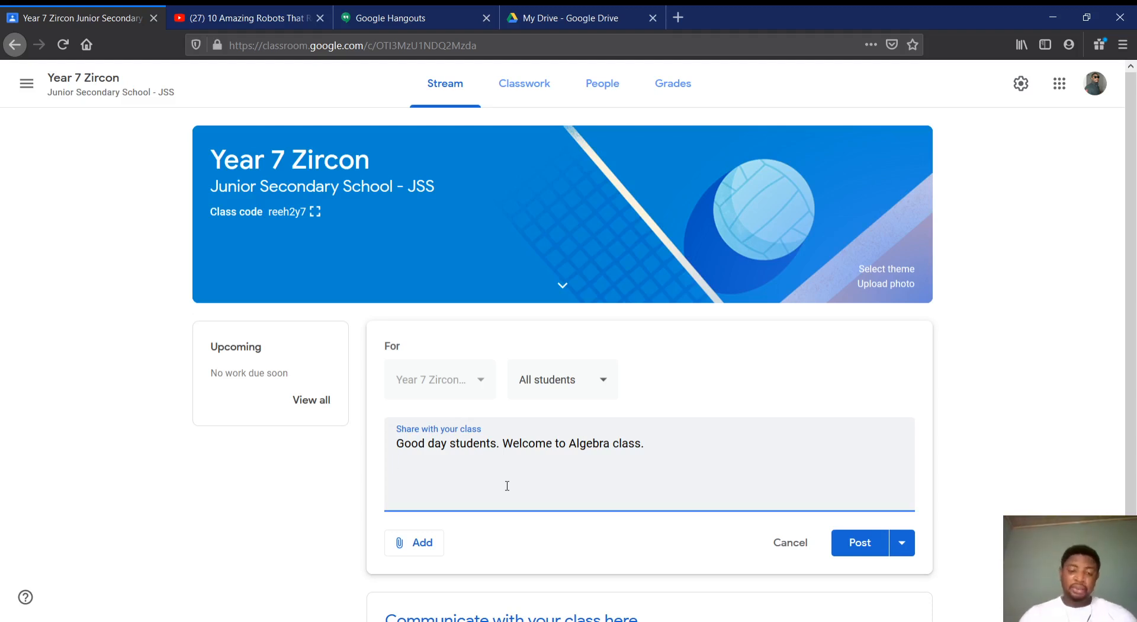
{"action": "key", "text": "Return"}
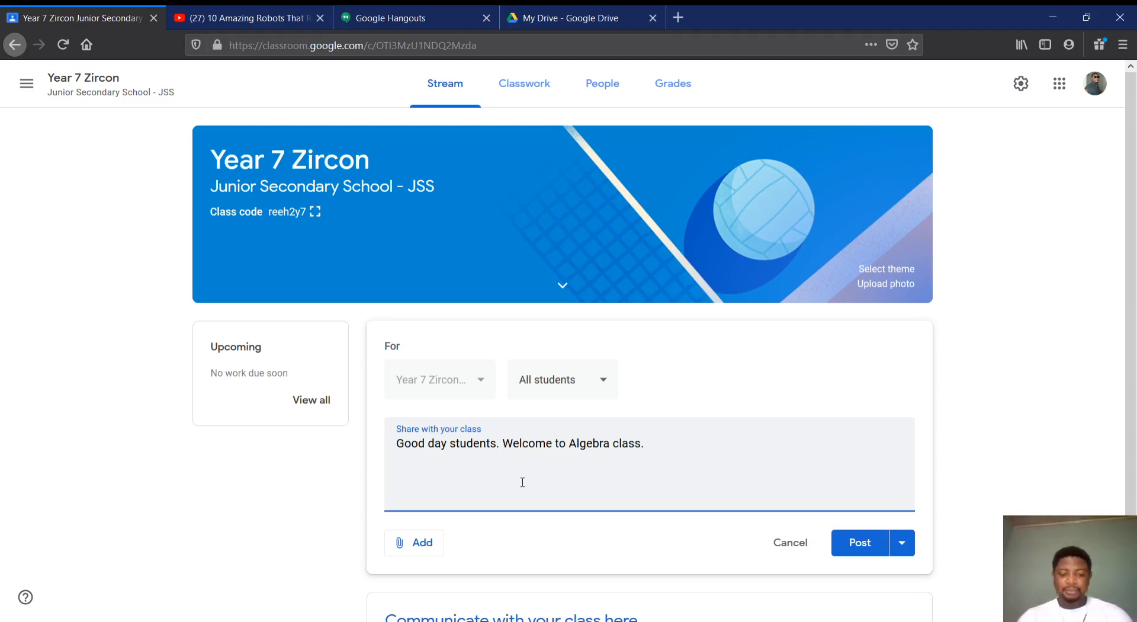
{"action": "type", "text": "Please w"}
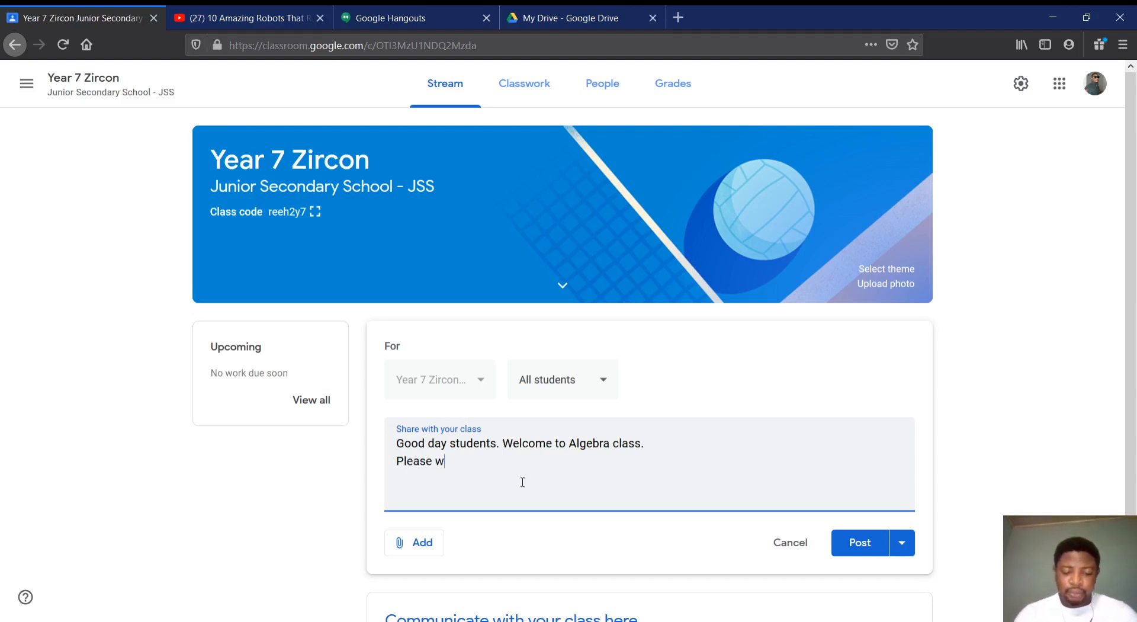
{"action": "type", "text": "atc"}
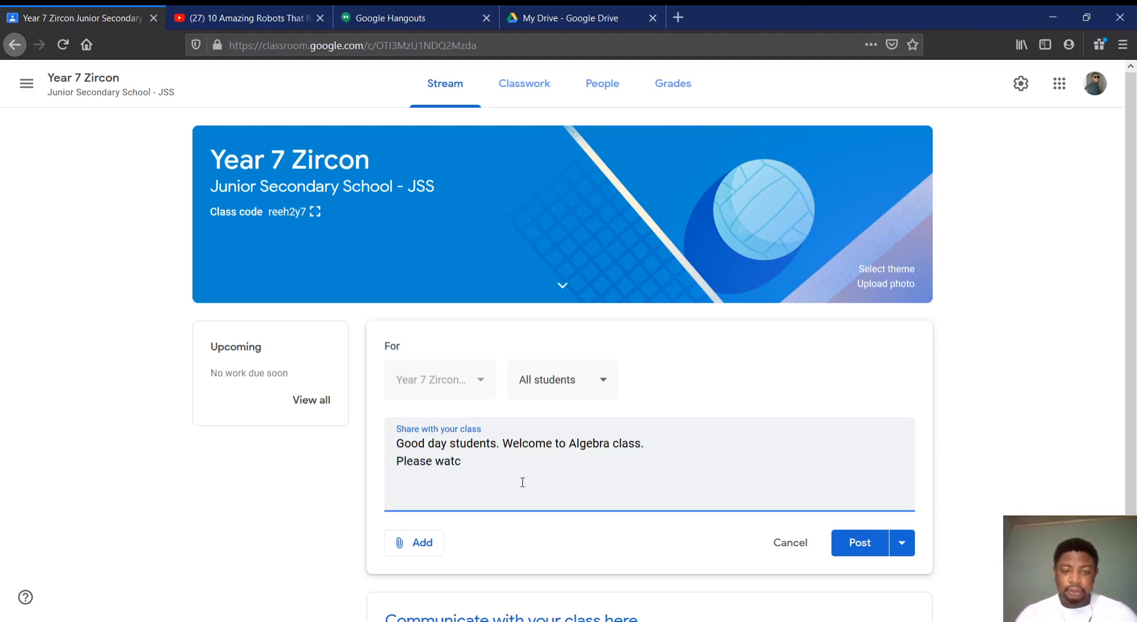
{"action": "type", "text": "h this "}
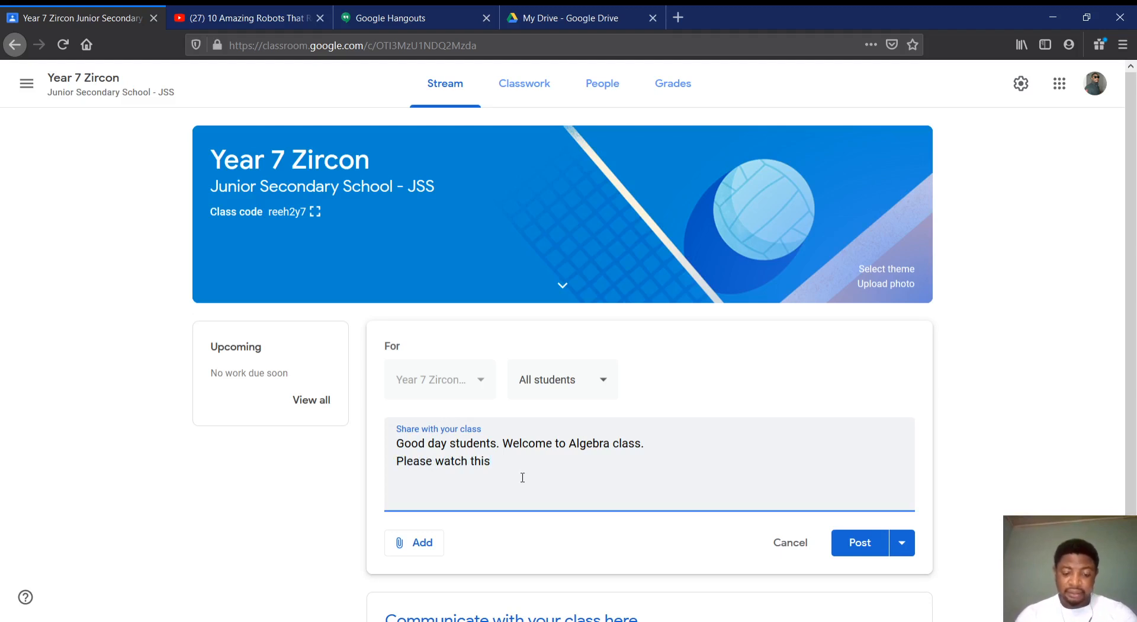
{"action": "type", "text": "video as"}
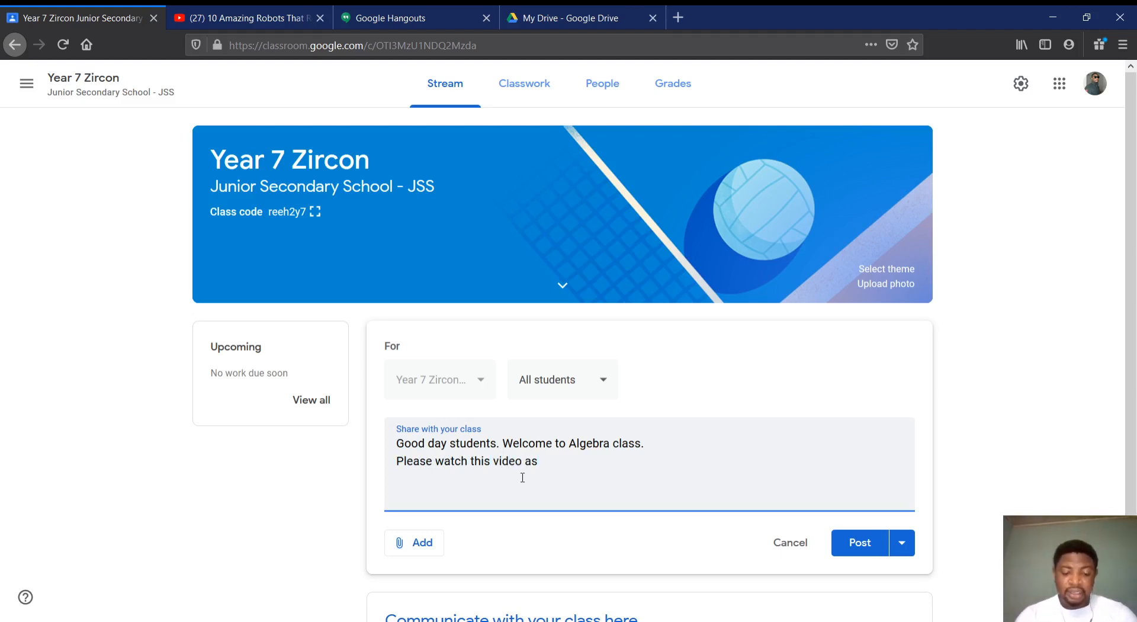
{"action": "type", "text": " you join"}
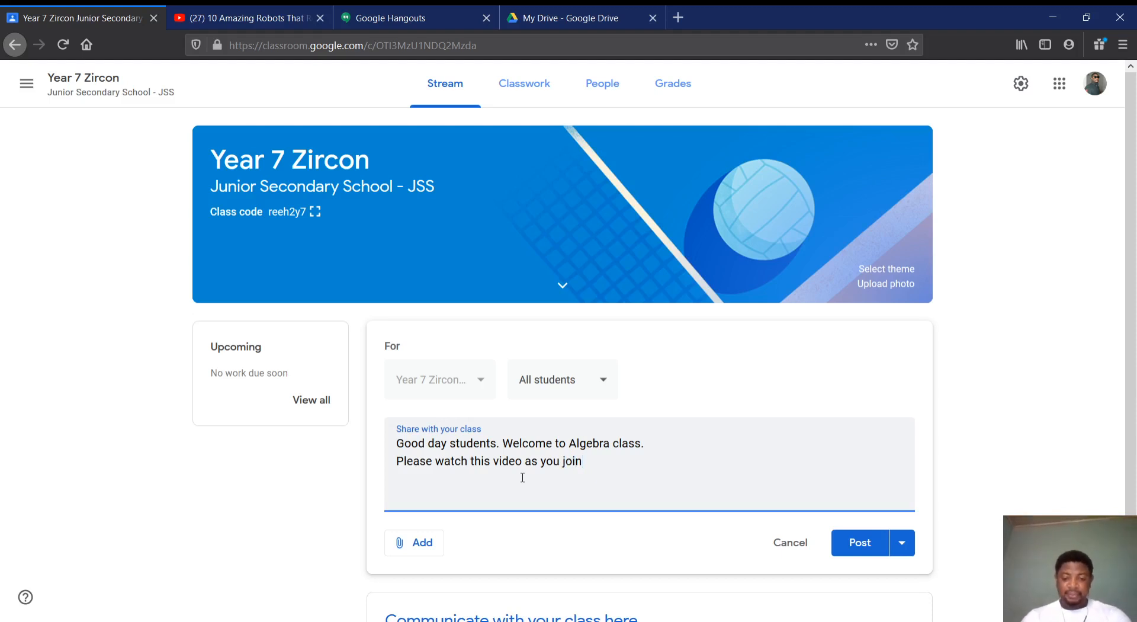
{"action": "type", "text": " in."}
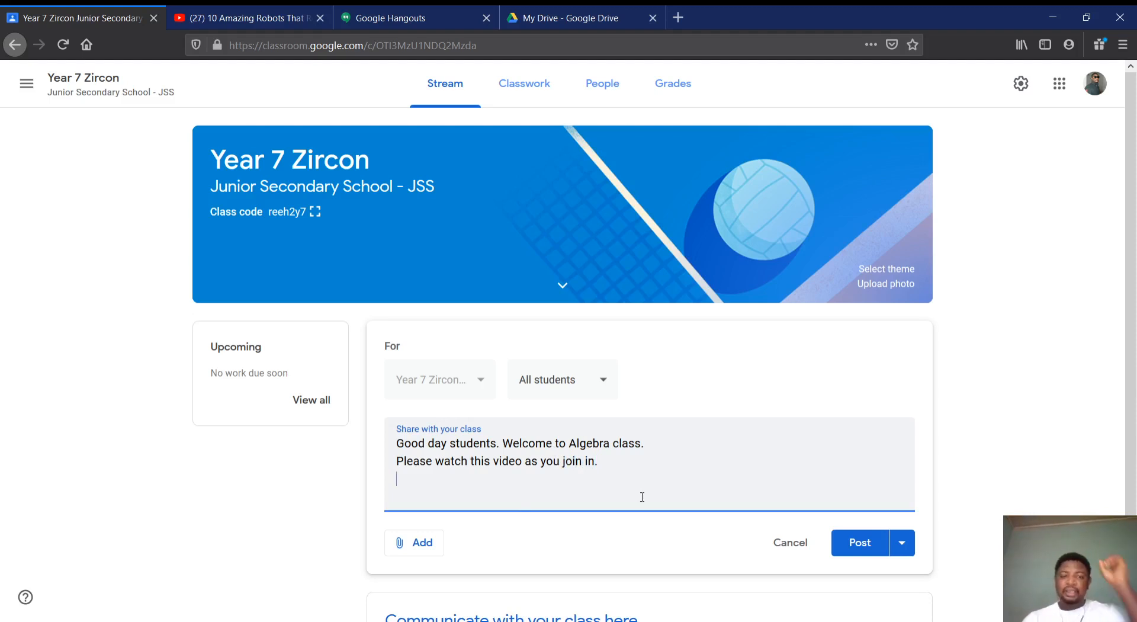
{"action": "left_click", "coordinate": [240, 25]}
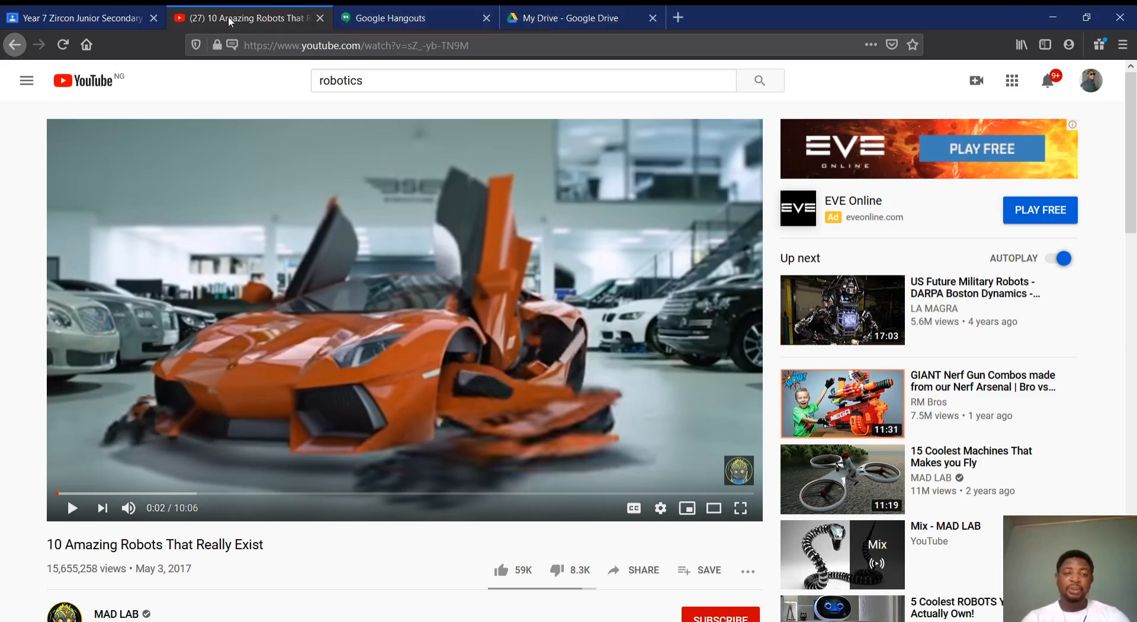
{"action": "left_click", "coordinate": [386, 26]}
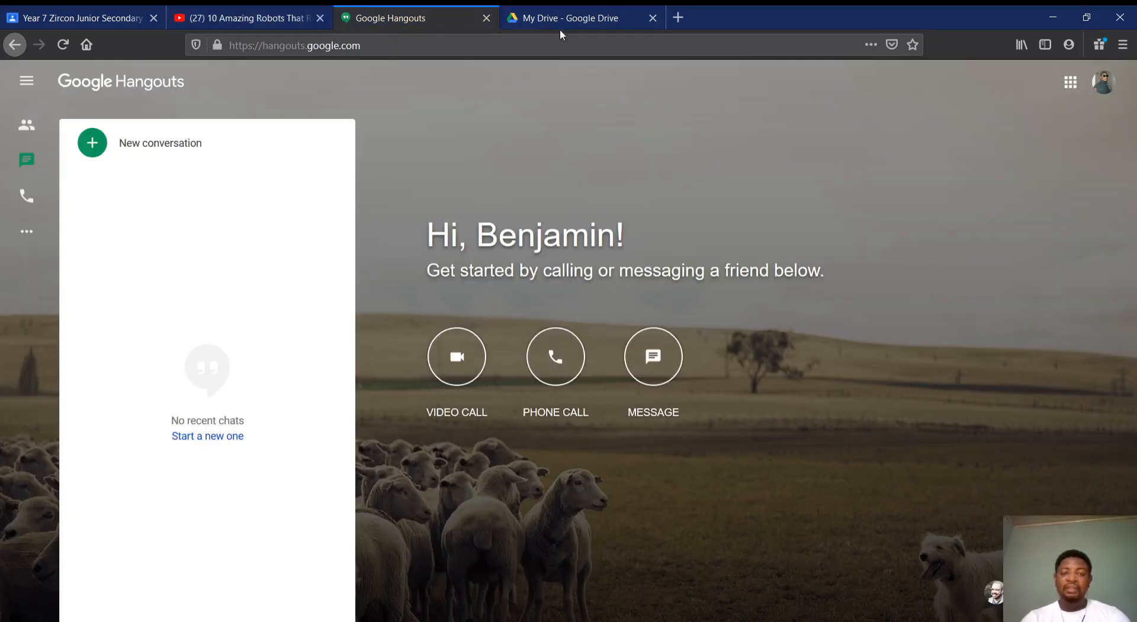
{"action": "left_click", "coordinate": [565, 25]}
{"action": "left_click", "coordinate": [415, 23]}
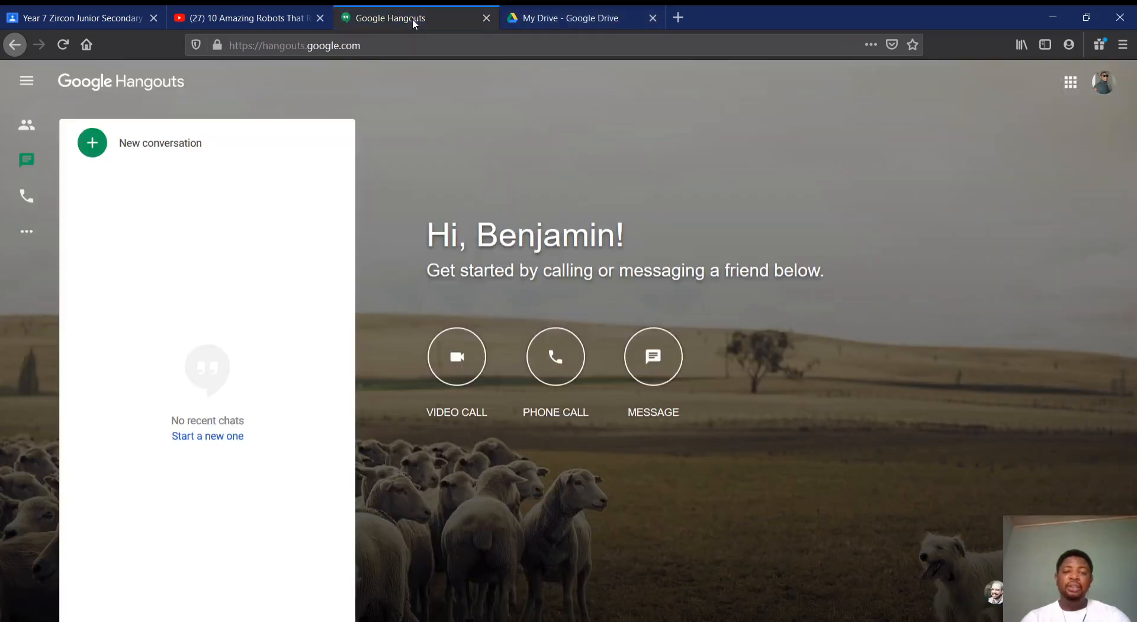
{"action": "left_click", "coordinate": [264, 19]}
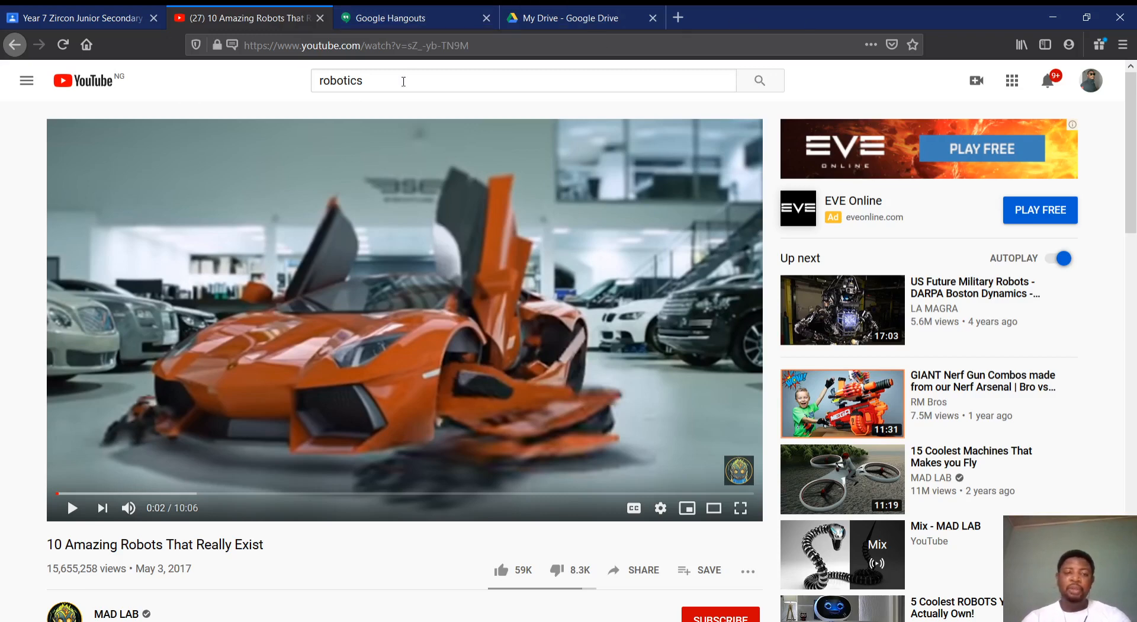
Search the web for "youtube algebra" in a new browser tab and open the video "Algebra - Basic Algebra Lessons for Beginners"
{"action": "left_click", "coordinate": [678, 17]}
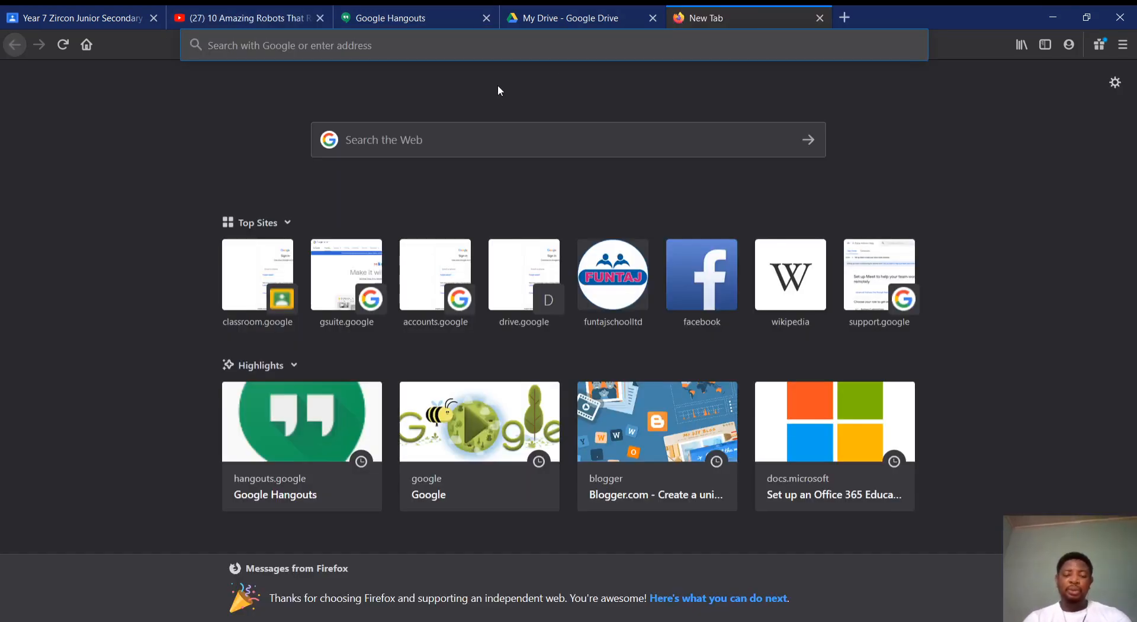
{"action": "type", "text": "youtub"}
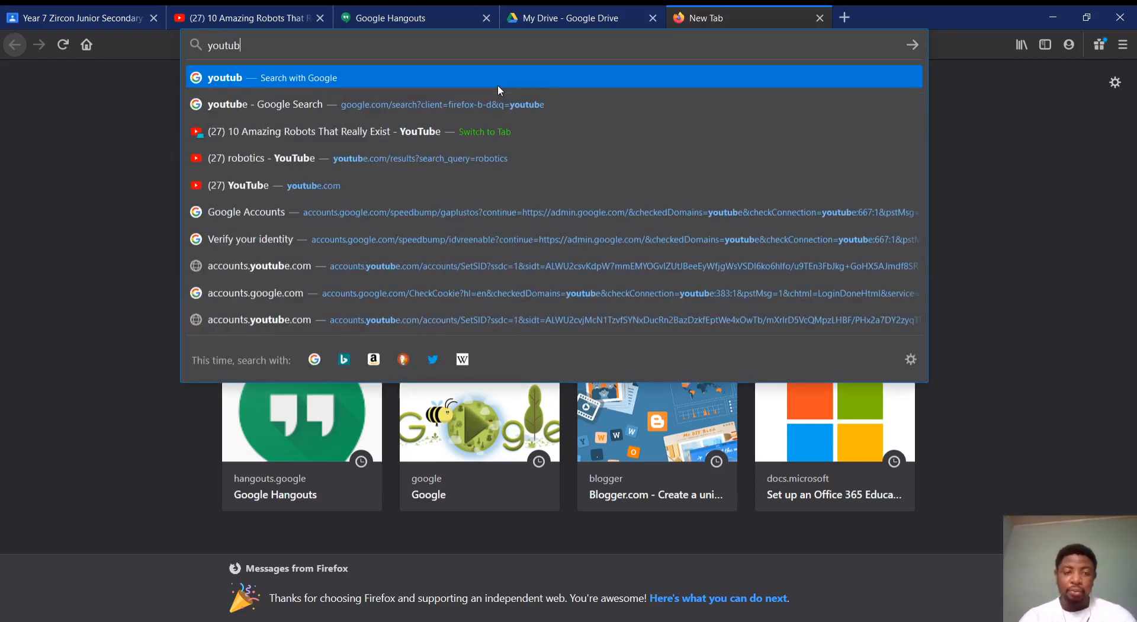
{"action": "type", "text": "e algerbr"}
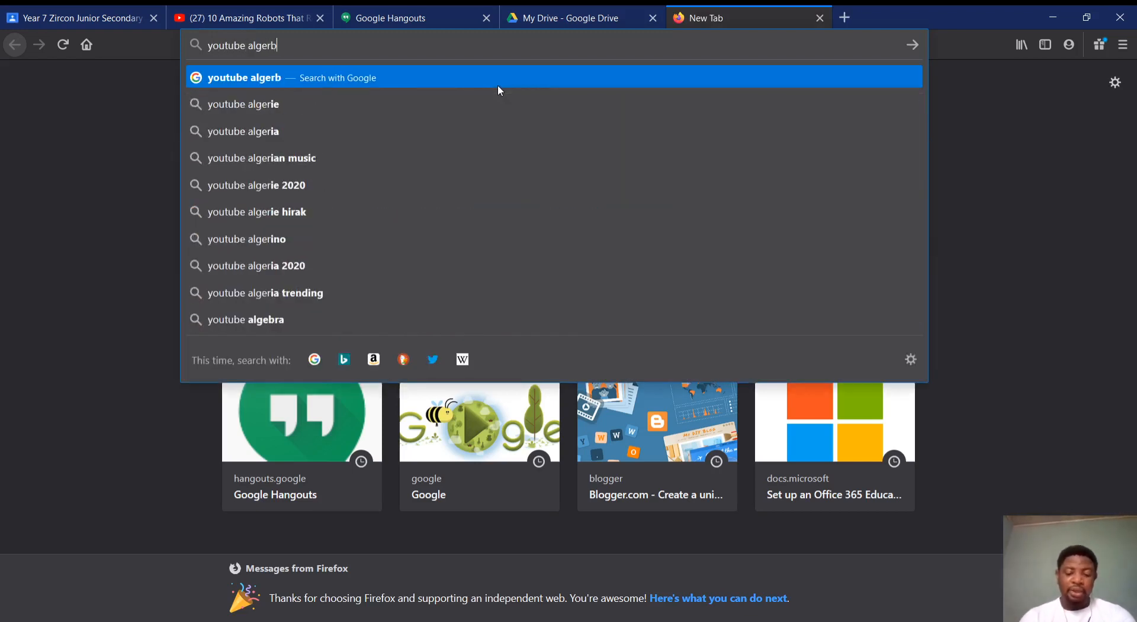
{"action": "key", "text": "BackSpace"}
{"action": "key", "text": "BackSpace"}
{"action": "key", "text": "BackSpace"}
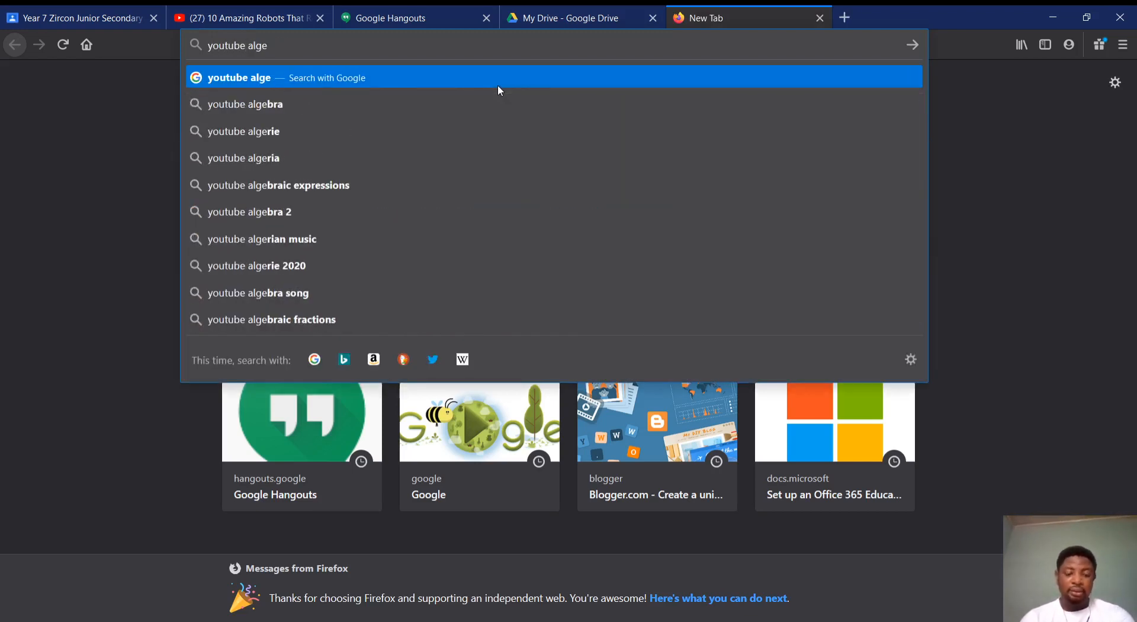
{"action": "type", "text": "bra"}
{"action": "key", "text": "Return"}
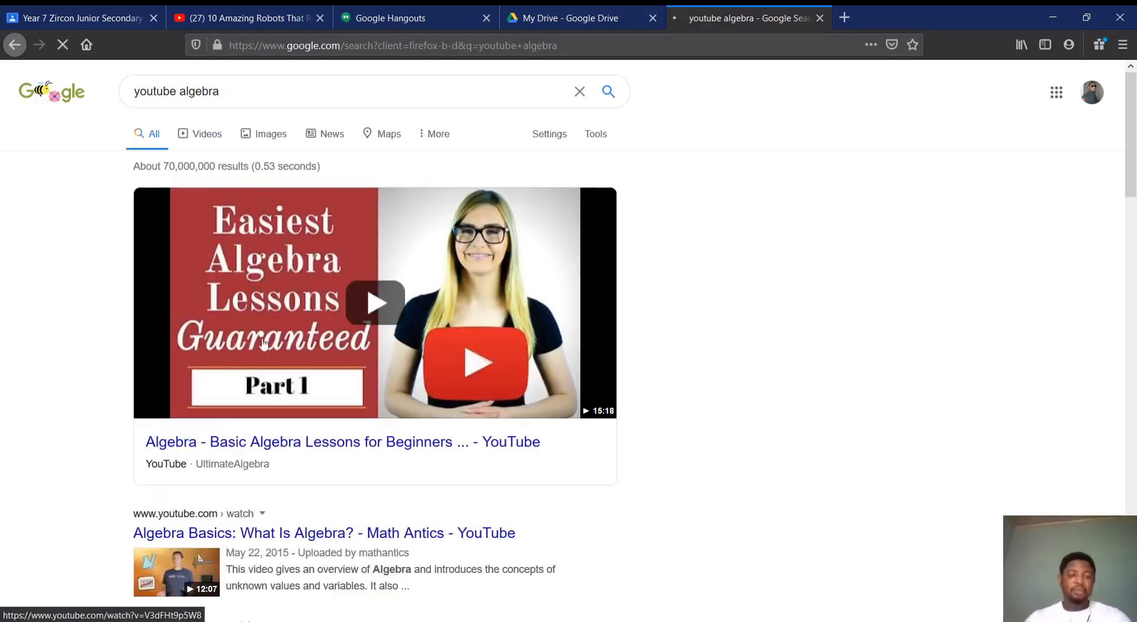
{"action": "left_click", "coordinate": [268, 454]}
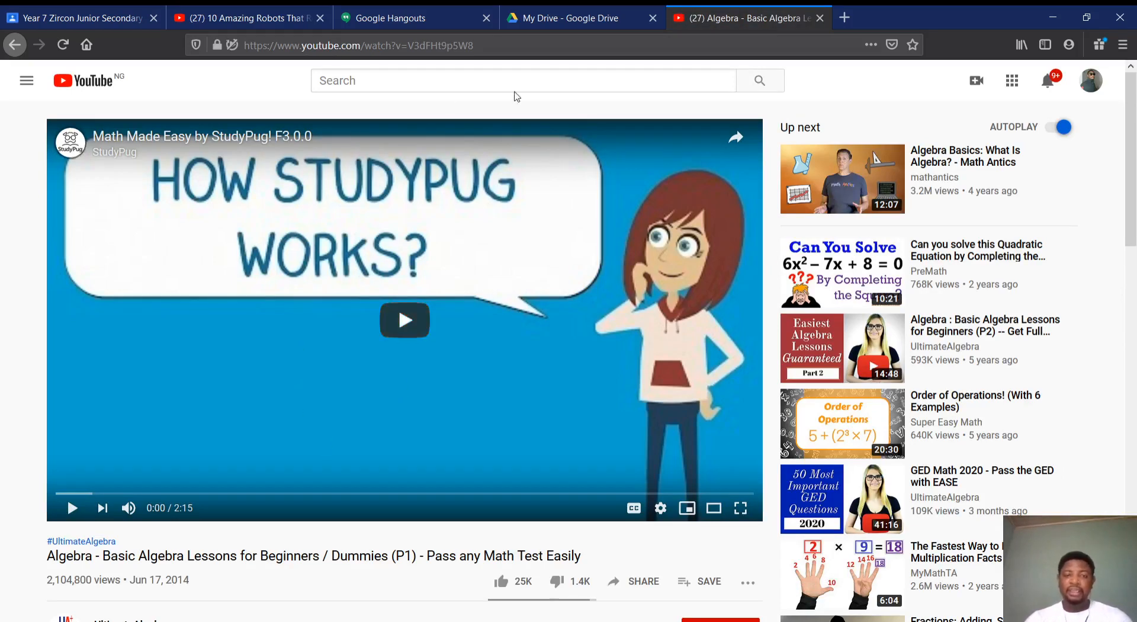
Copy the YouTube algebra video's web address and paste it below the second line of the Year 7 Zircon announcement
{"action": "left_click", "coordinate": [511, 47]}
{"action": "key", "text": "ctrl+c"}
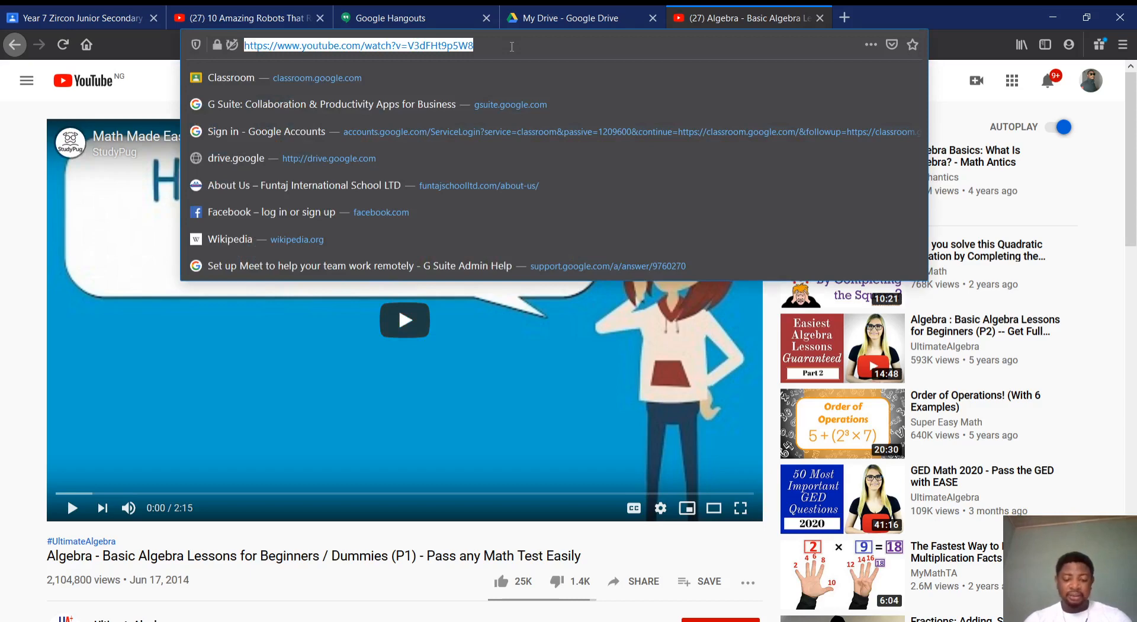
{"action": "left_click", "coordinate": [59, 20]}
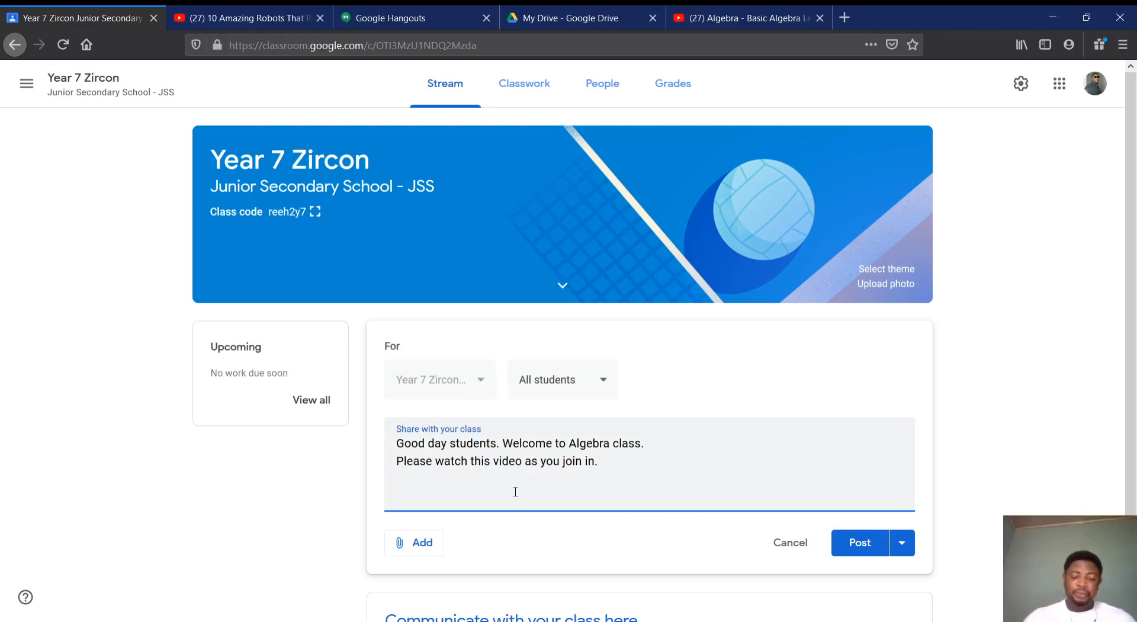
{"action": "key", "text": "ctrl+v"}
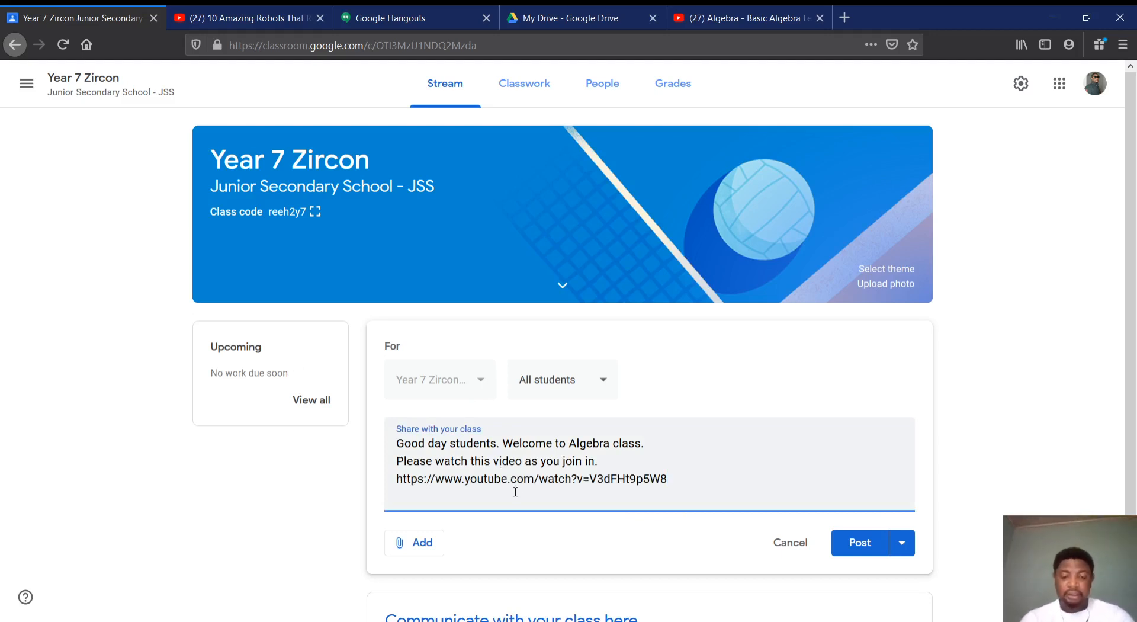
Insert the line "We will discuss more by 10:10am about the video" above the video link in the announcement
{"action": "key", "text": "Return"}
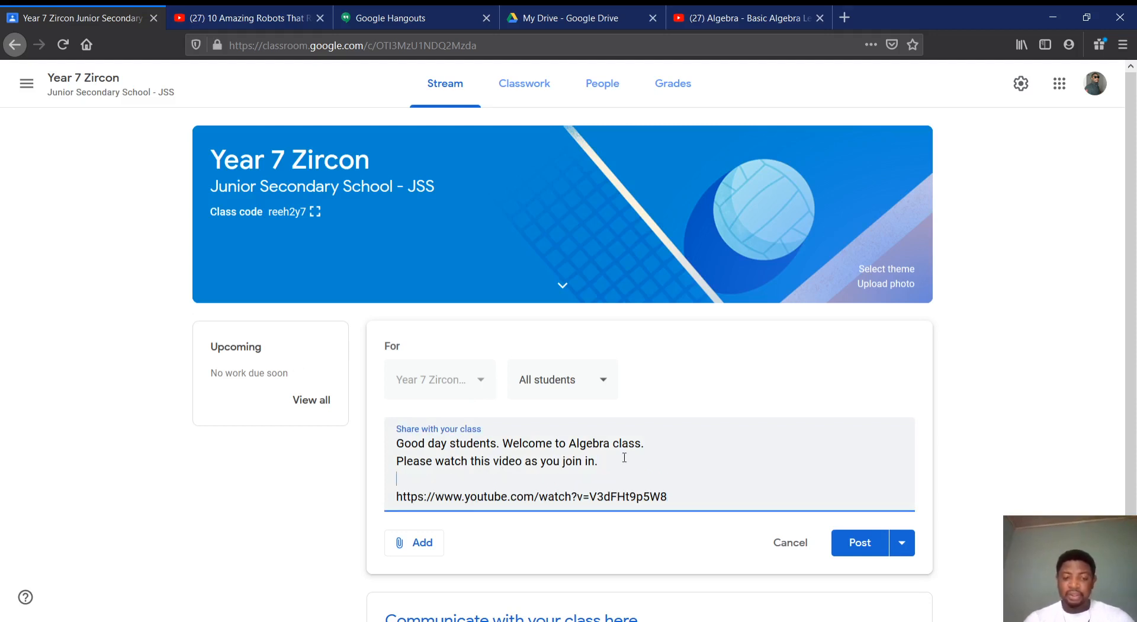
{"action": "type", "text": "We will"}
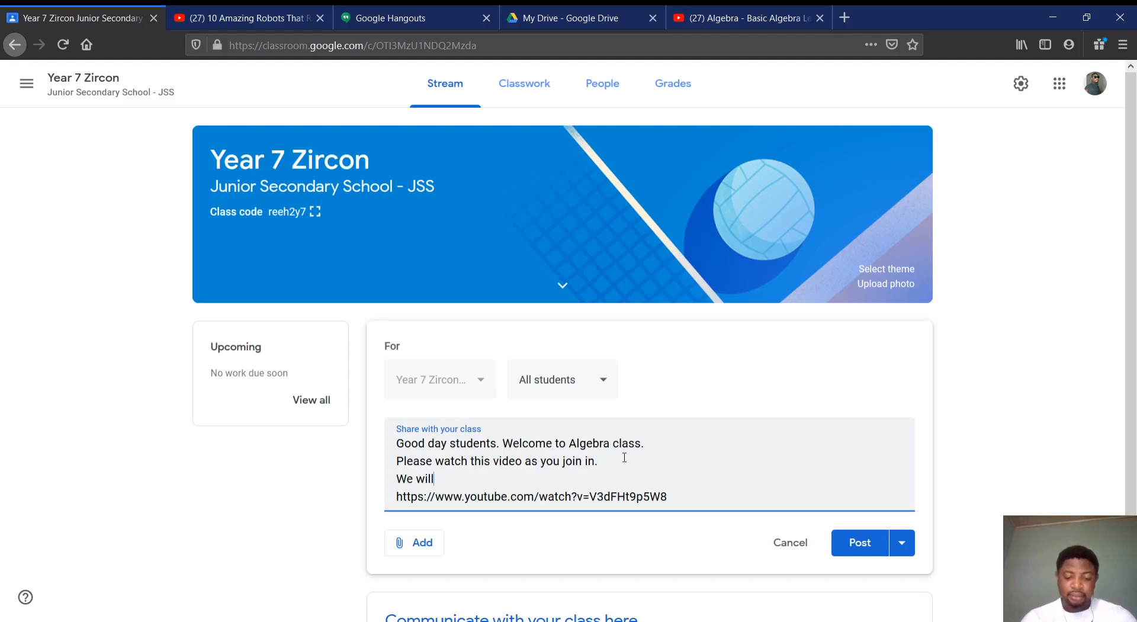
{"action": "type", "text": " discuss more by 10"}
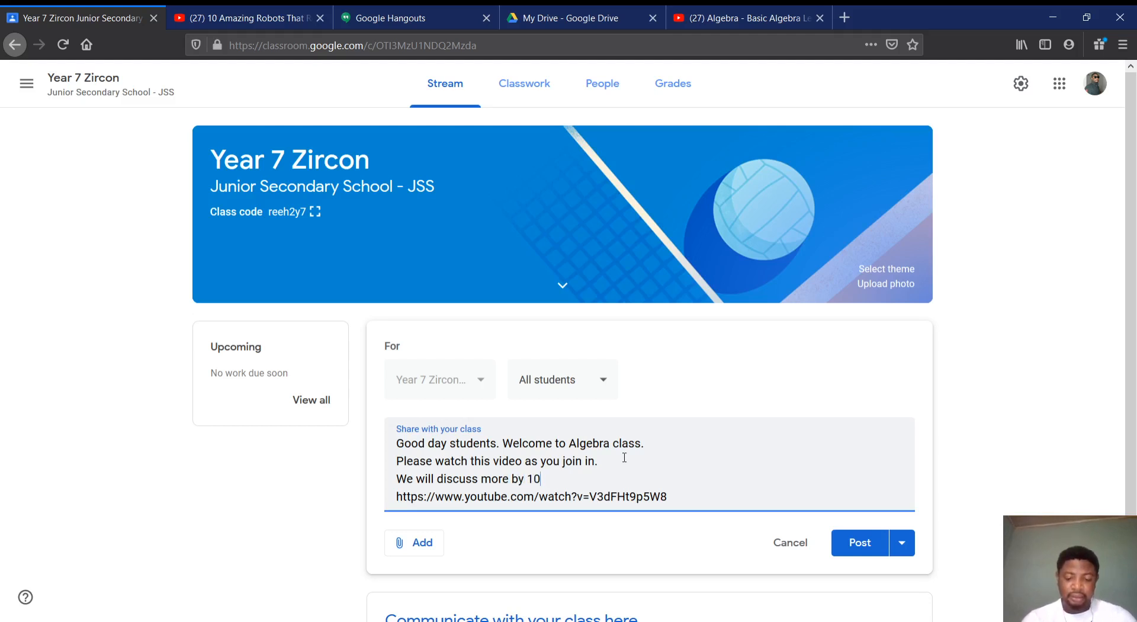
{"action": "type", "text": ":10am"}
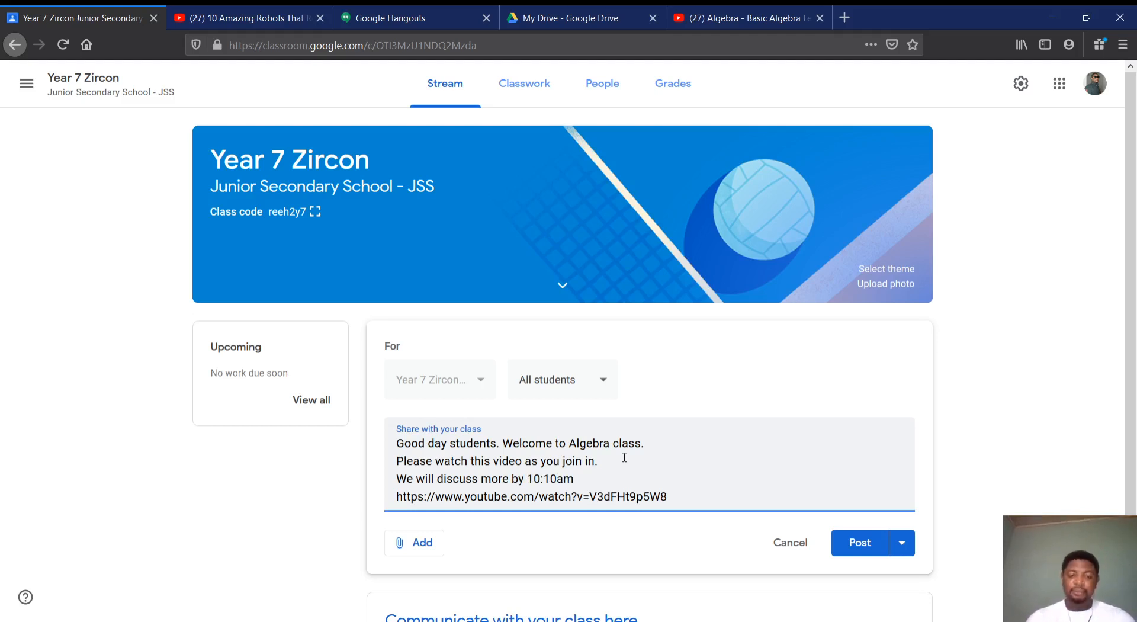
{"action": "type", "text": " abo"}
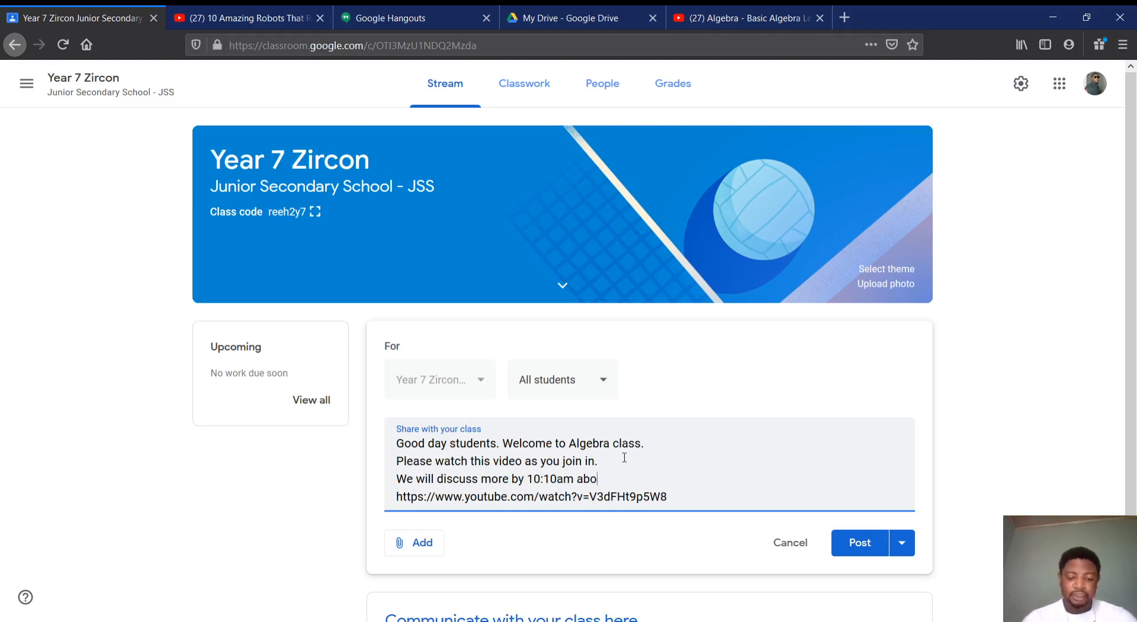
{"action": "type", "text": "ut the video"}
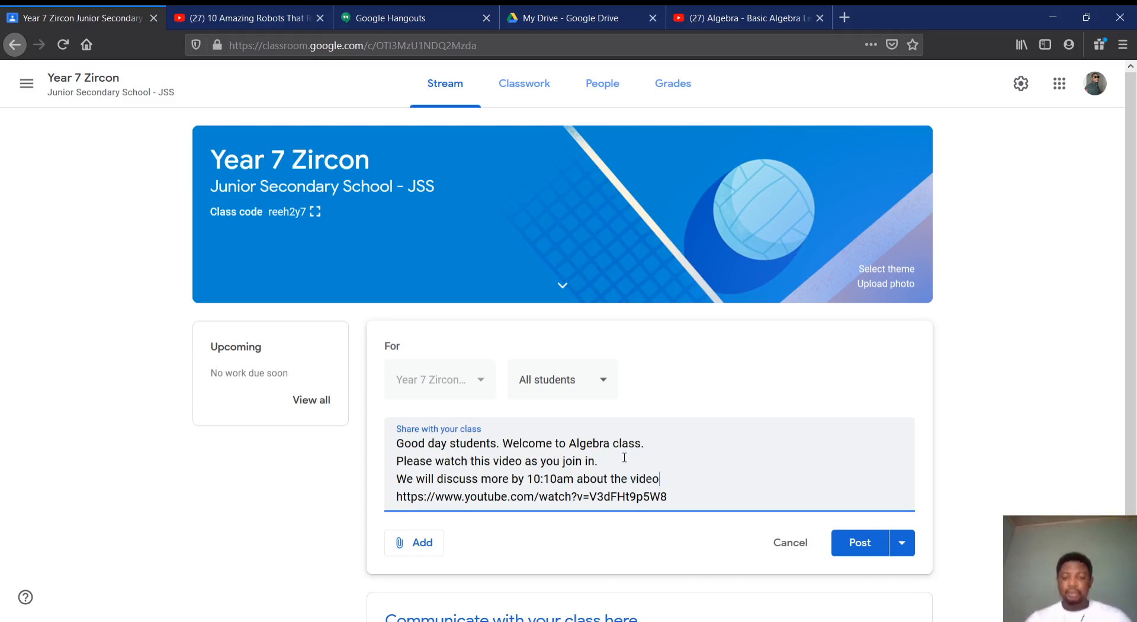
Add a blank line before the video link and post the announcement to the class
{"action": "key", "text": "Return"}
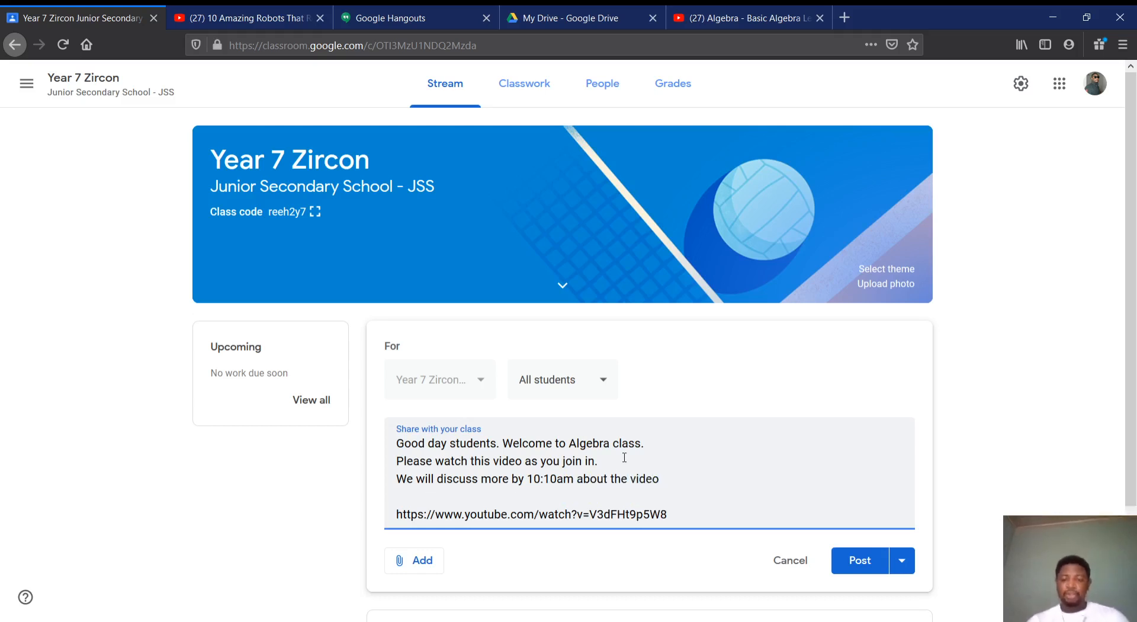
{"action": "scroll", "coordinate": [737, 488], "scroll_direction": "down", "scroll_amount": 3}
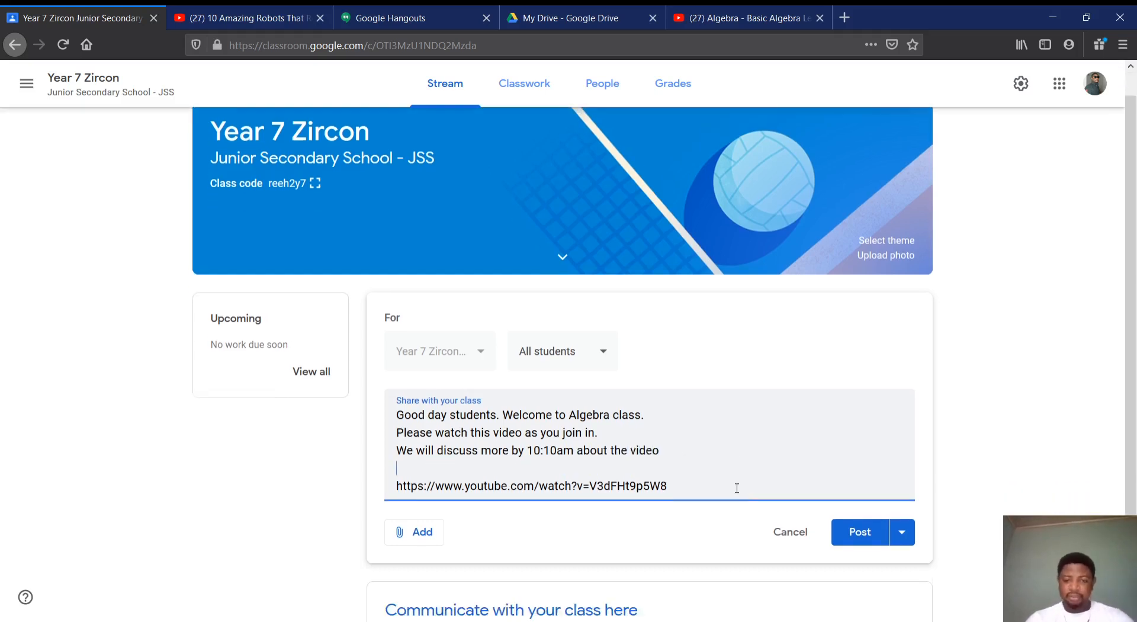
{"action": "left_click", "coordinate": [838, 471]}
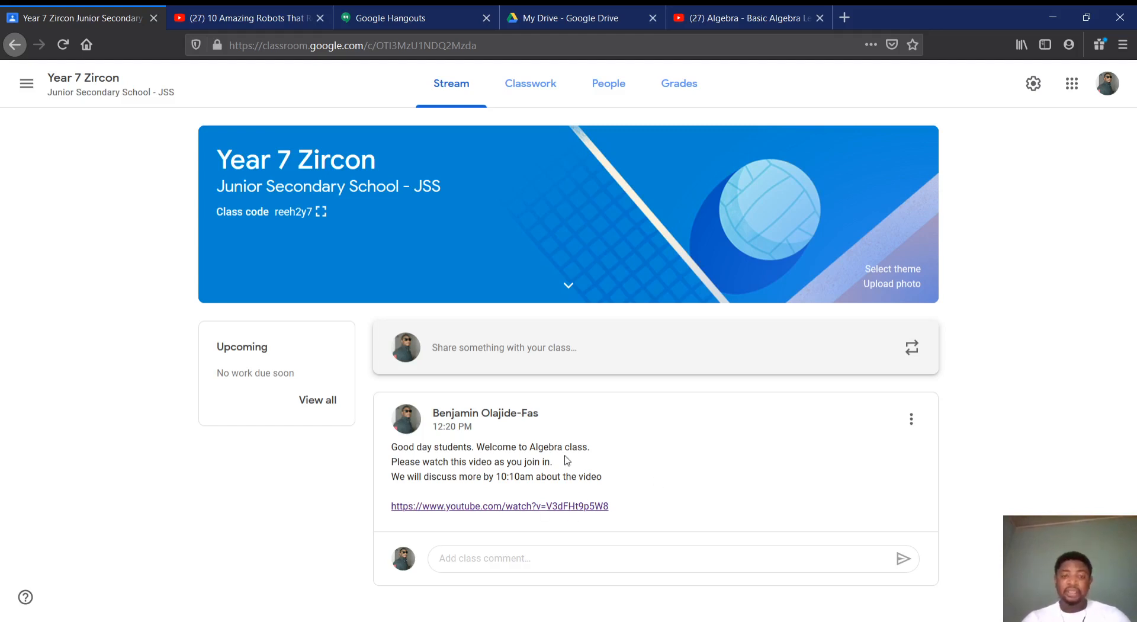
Check the video link in the posted announcement by opening it, and close both algebra video tabs
{"action": "left_click", "coordinate": [519, 507]}
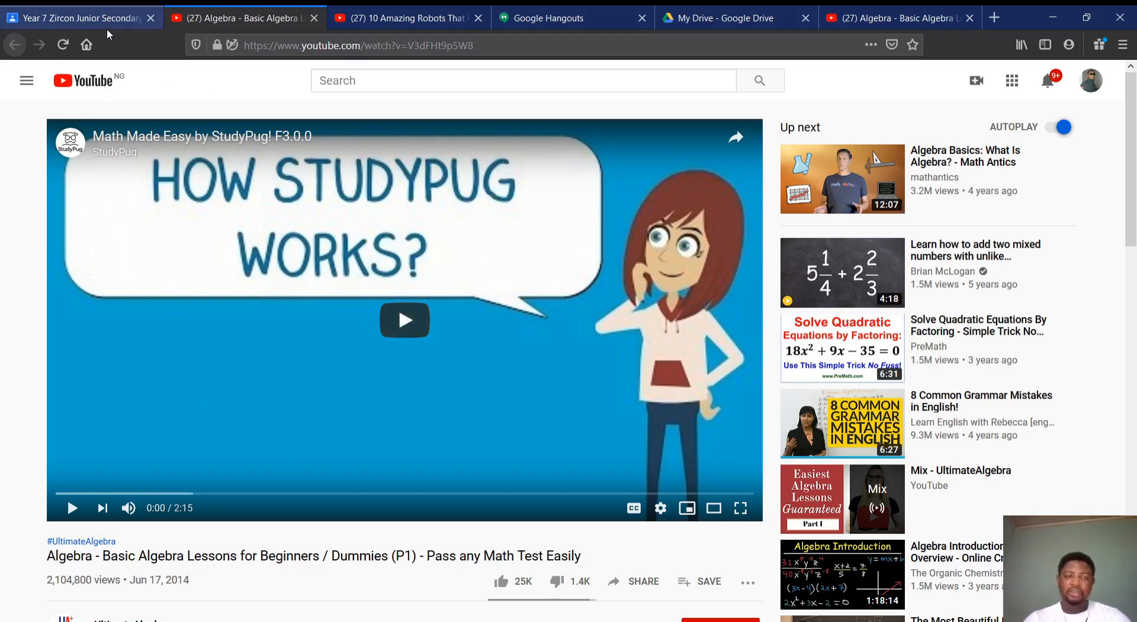
{"action": "left_click", "coordinate": [495, 213]}
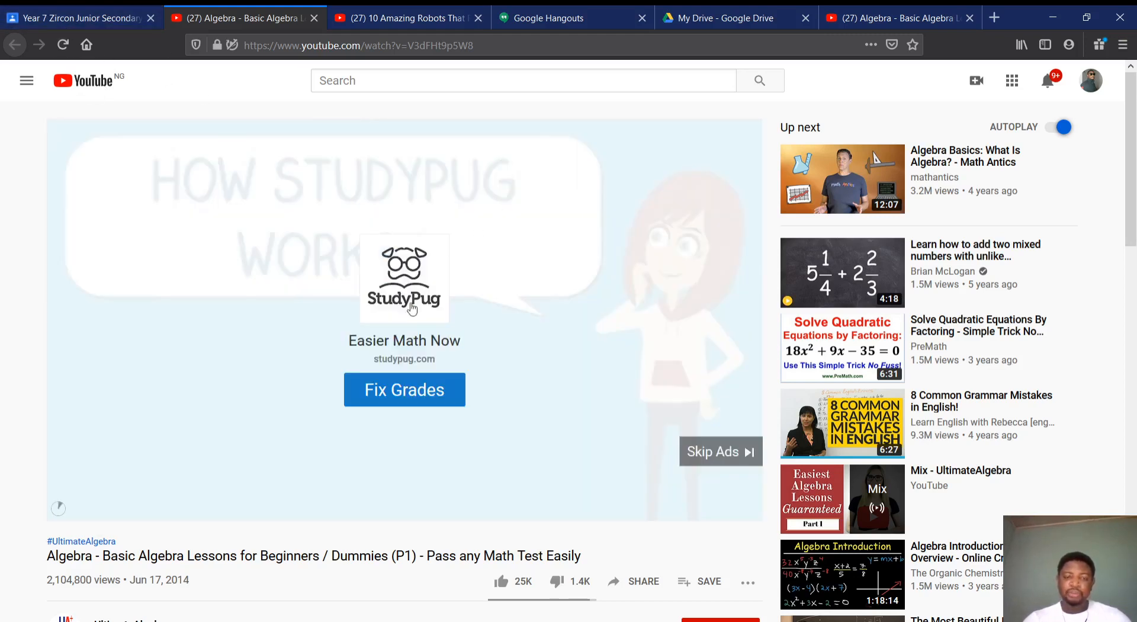
{"action": "left_click", "coordinate": [314, 17]}
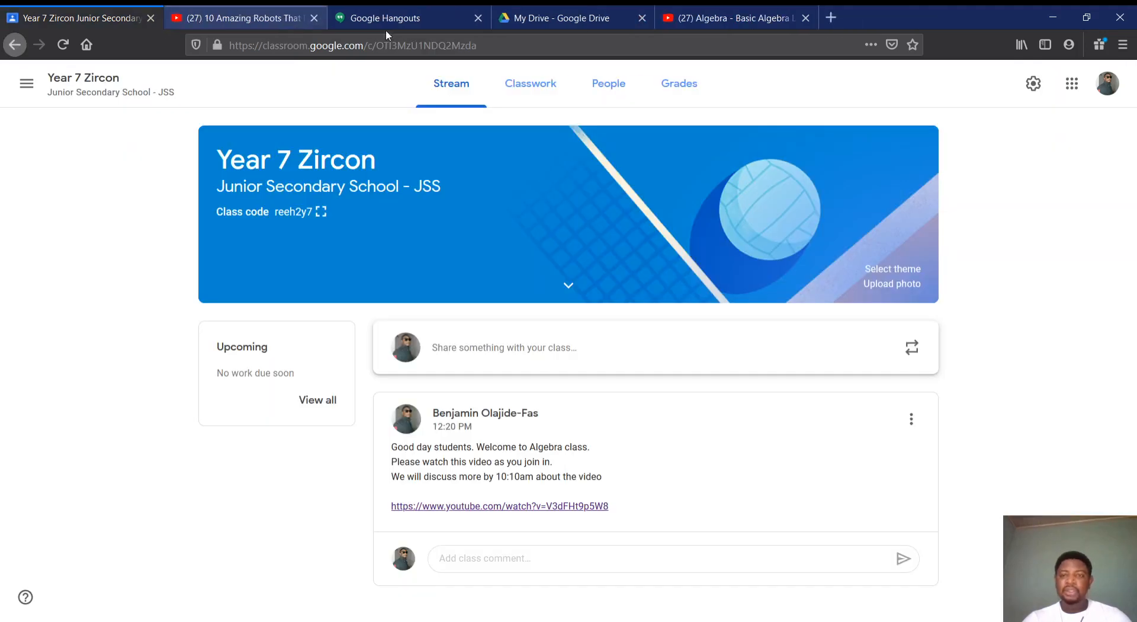
{"action": "left_click", "coordinate": [806, 18]}
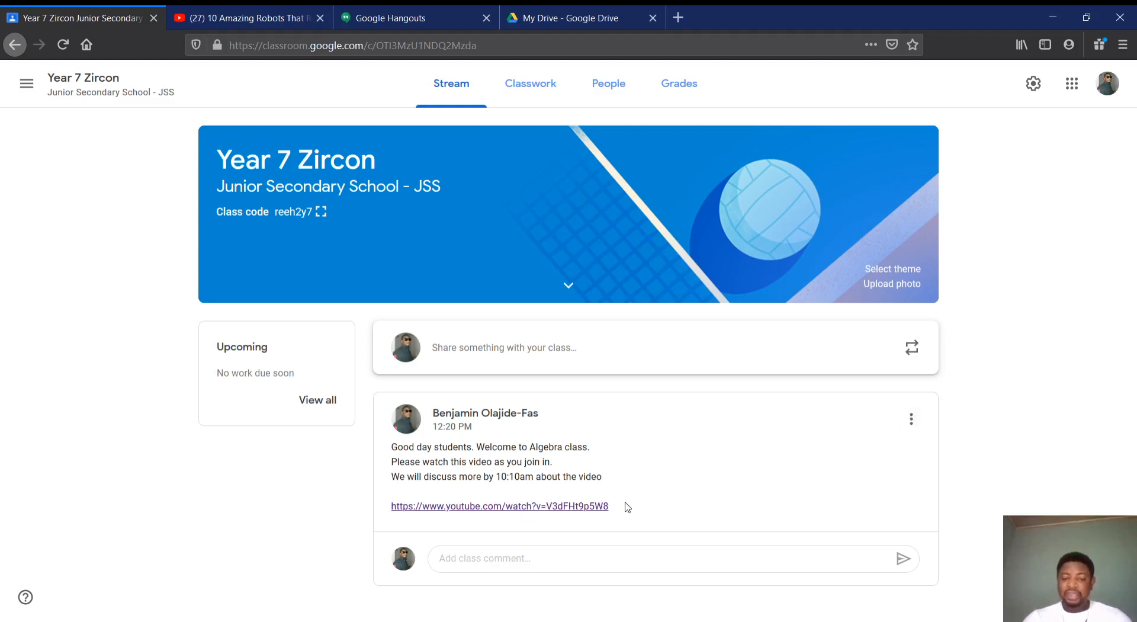
Select the video link in the posted announcement and start a new class announcement for all students
{"action": "left_click_drag", "start_coordinate": [624, 505], "coordinate": [389, 506]}
{"action": "key", "text": "ctrl+c"}
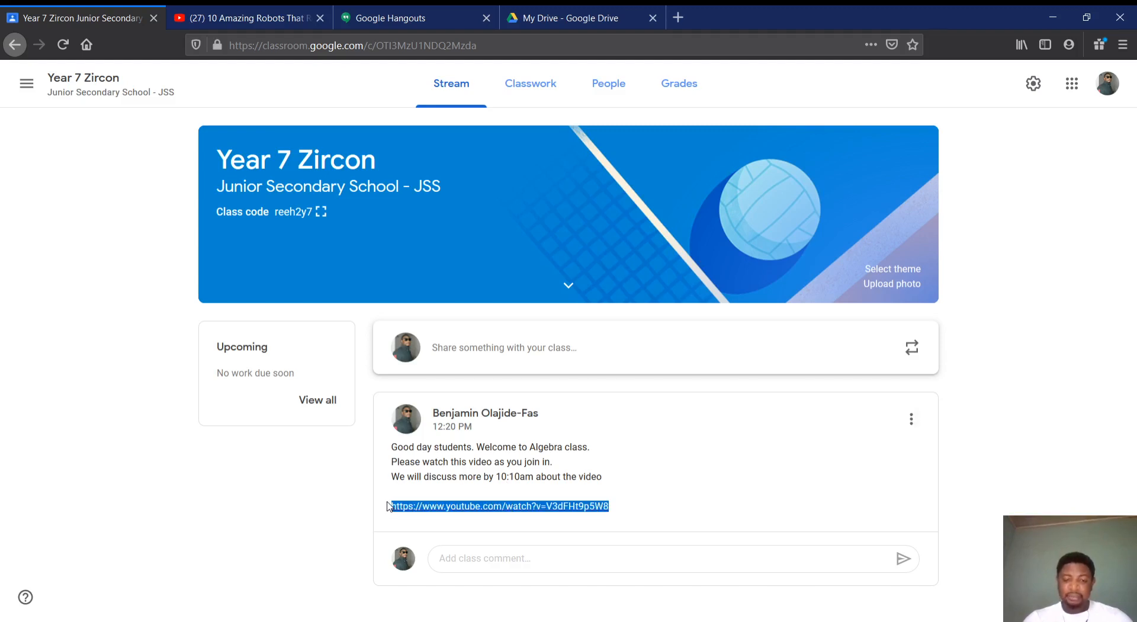
{"action": "left_click", "coordinate": [456, 365]}
{"action": "scroll", "coordinate": [567, 359], "scroll_direction": "down", "scroll_amount": 2}
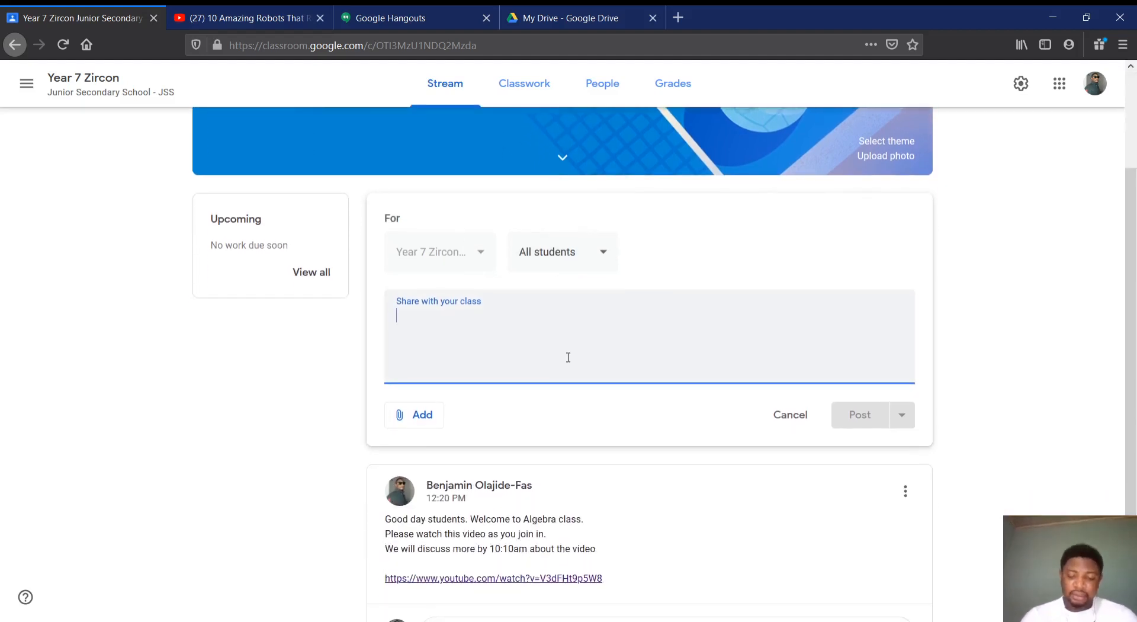
Write the announcement text "Please see this video and we will discuss more on the video by 10:10am. Please keep to time"
{"action": "type", "text": "Please"}
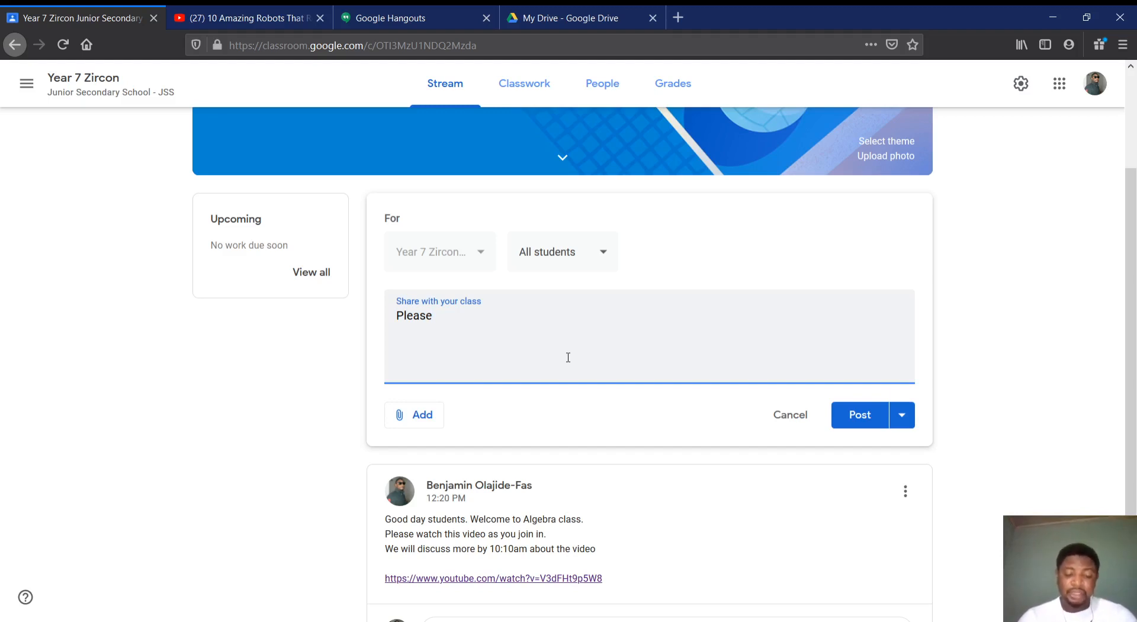
{"action": "type", "text": "see this "}
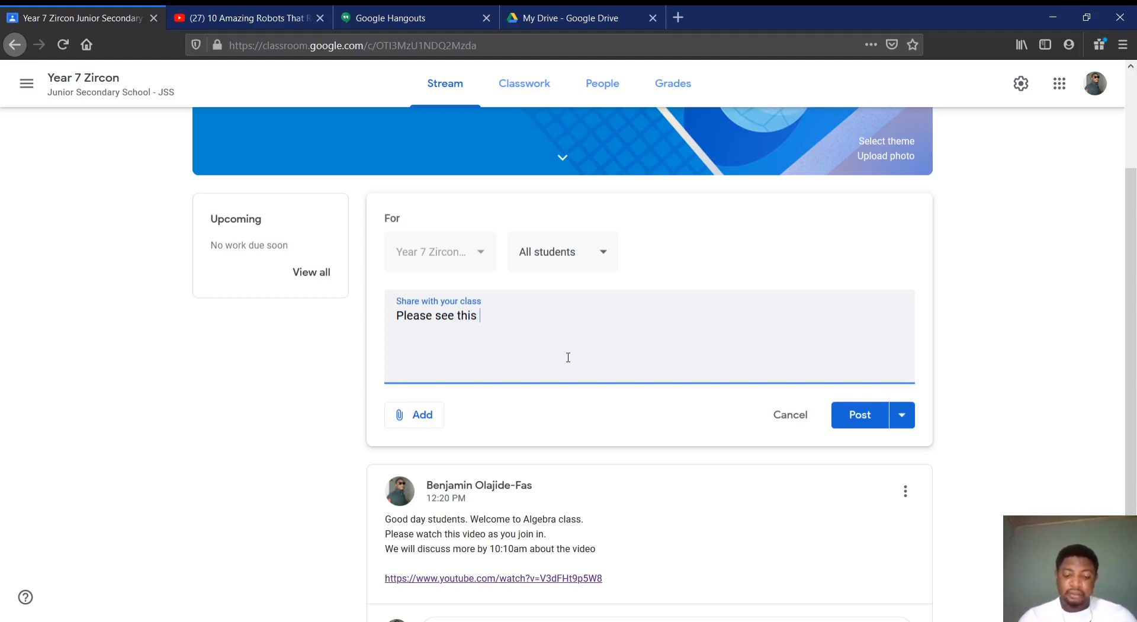
{"action": "type", "text": "video and we will join"}
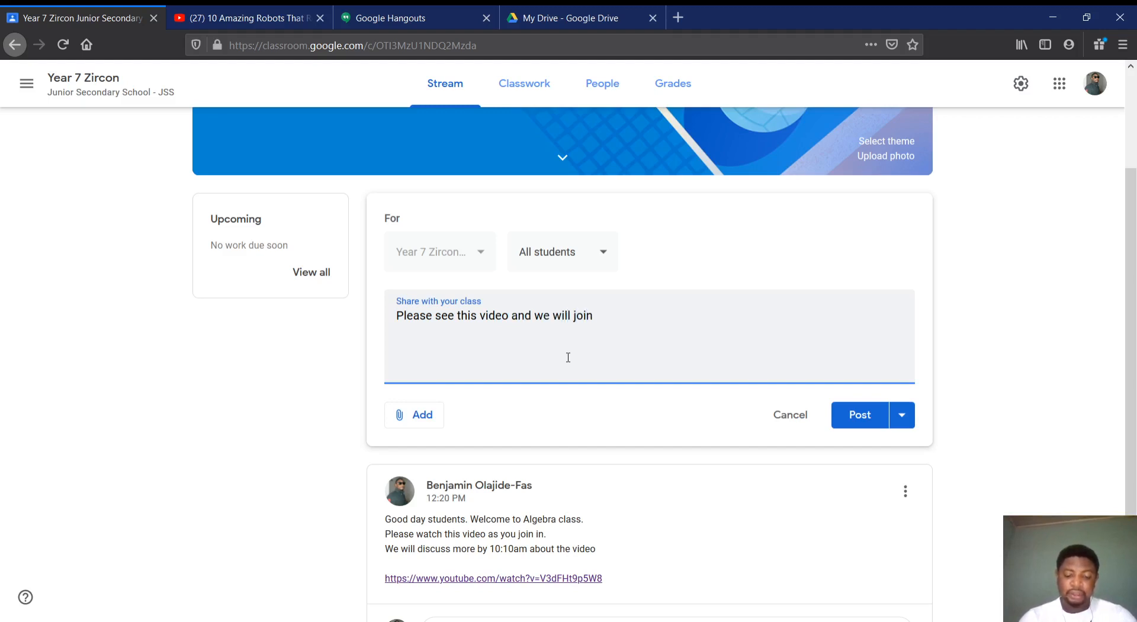
{"action": "type", "text": " in"}
{"action": "key", "text": "BackSpace"}
{"action": "key", "text": "BackSpace"}
{"action": "key", "text": "BackSpace"}
{"action": "key", "text": "BackSpace"}
{"action": "key", "text": "BackSpace"}
{"action": "key", "text": "BackSpace"}
{"action": "key", "text": "BackSpace"}
{"action": "type", "text": "discus"}
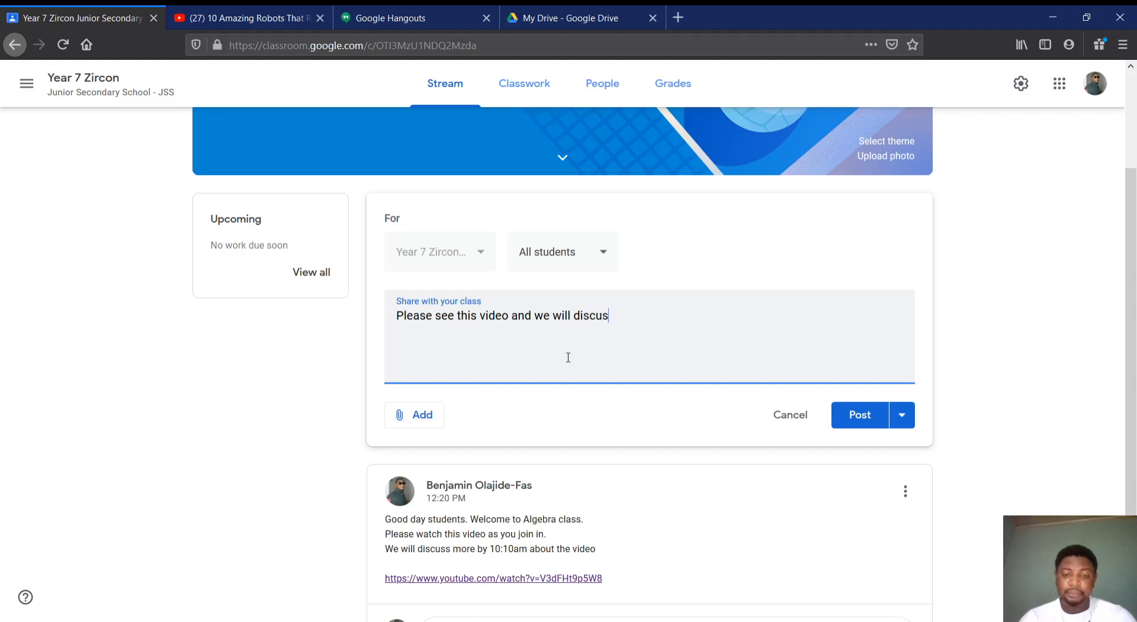
{"action": "type", "text": "s"}
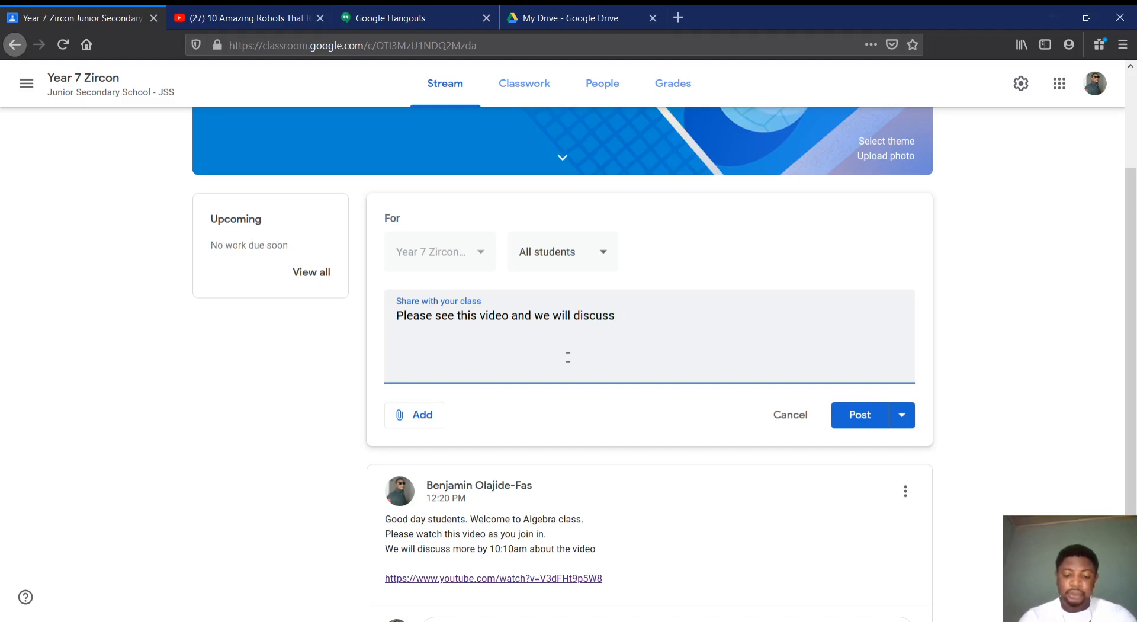
{"action": "type", "text": " more"}
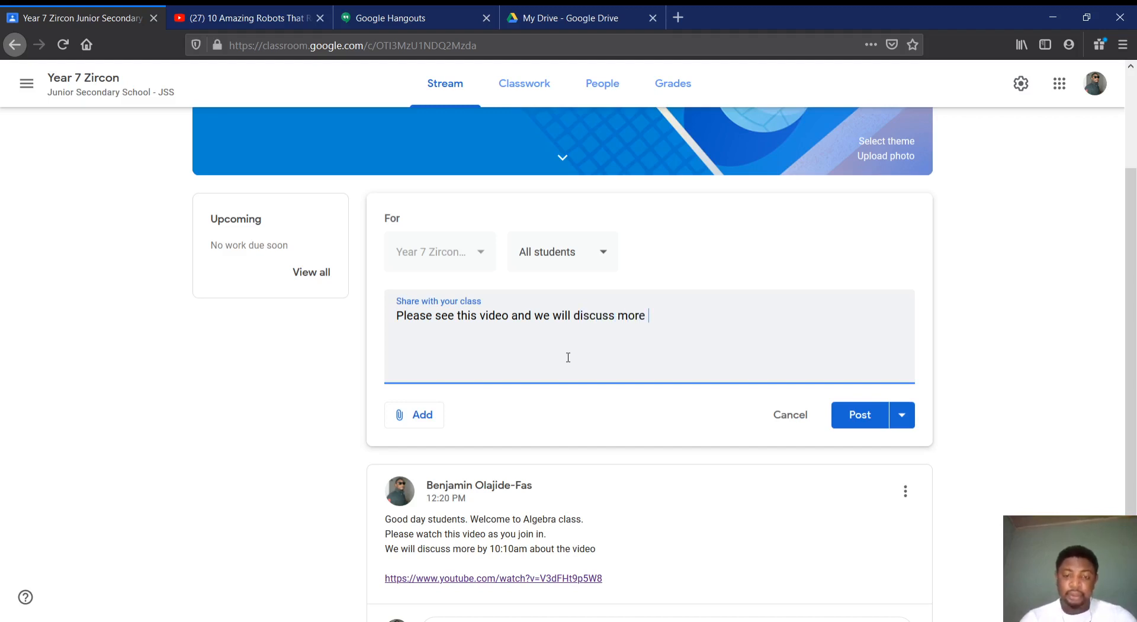
{"action": "type", "text": " on"}
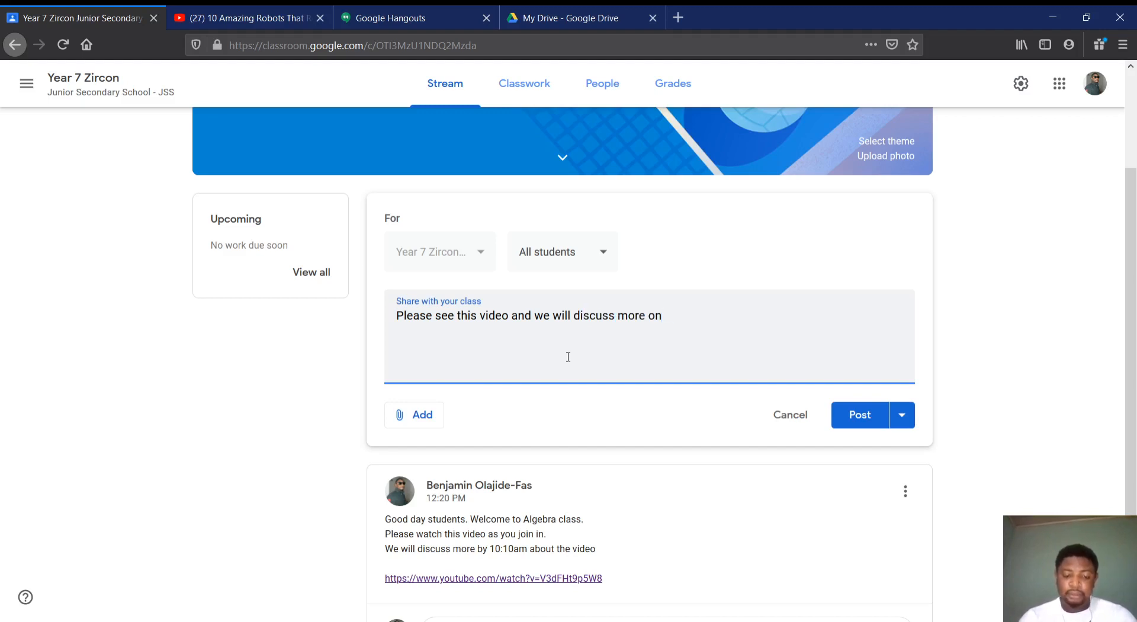
{"action": "type", "text": " hthe video"}
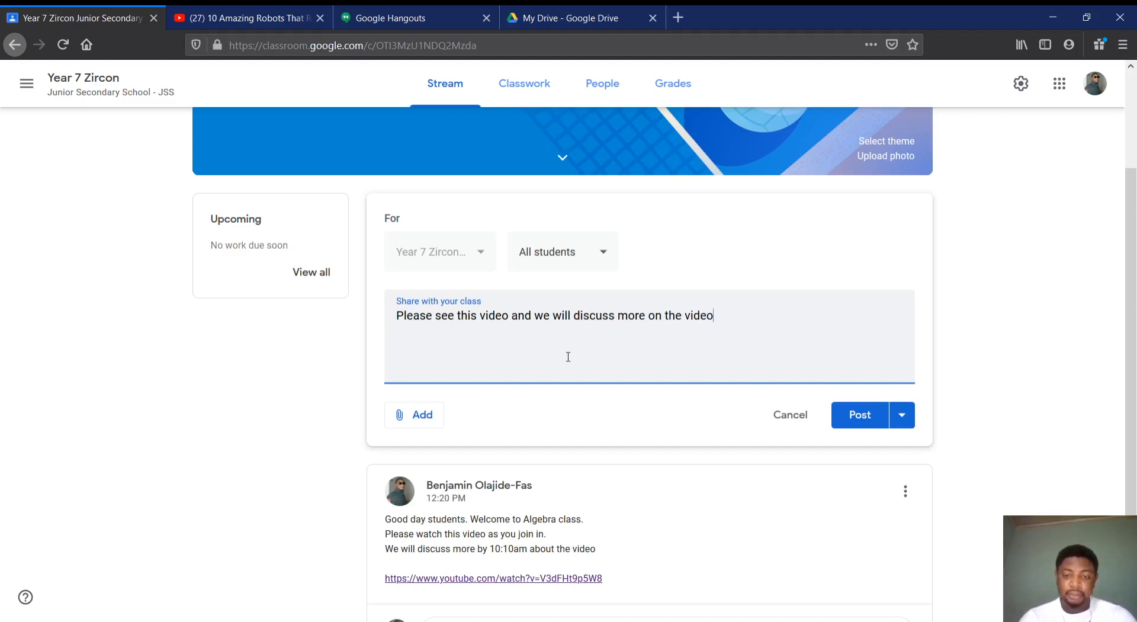
{"action": "type", "text": " by 10:10"}
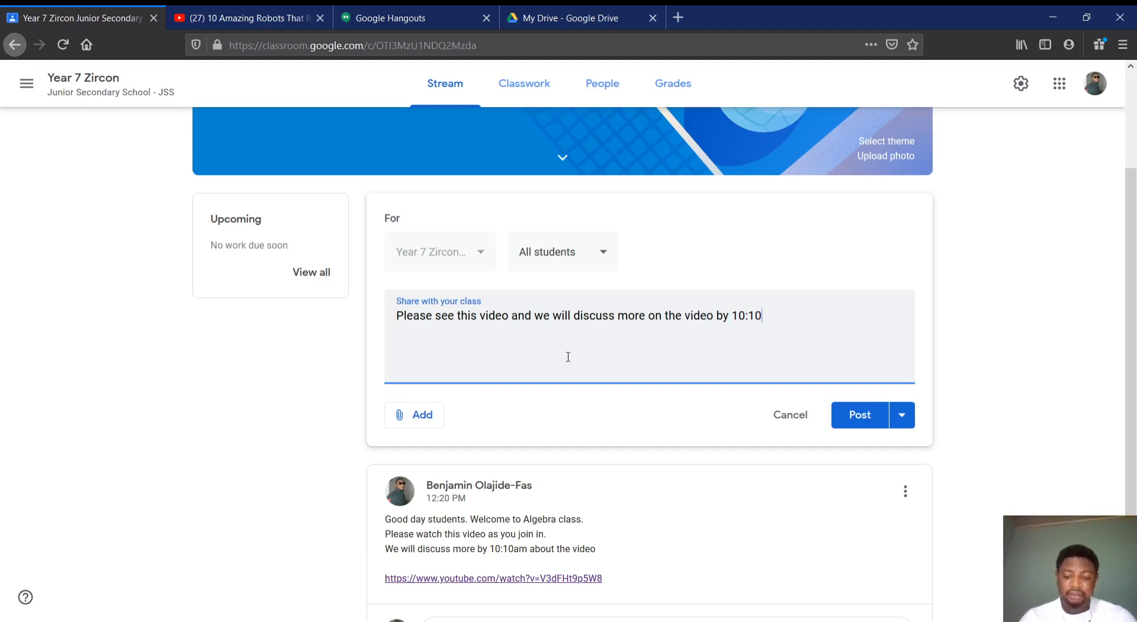
{"action": "type", "text": "am"}
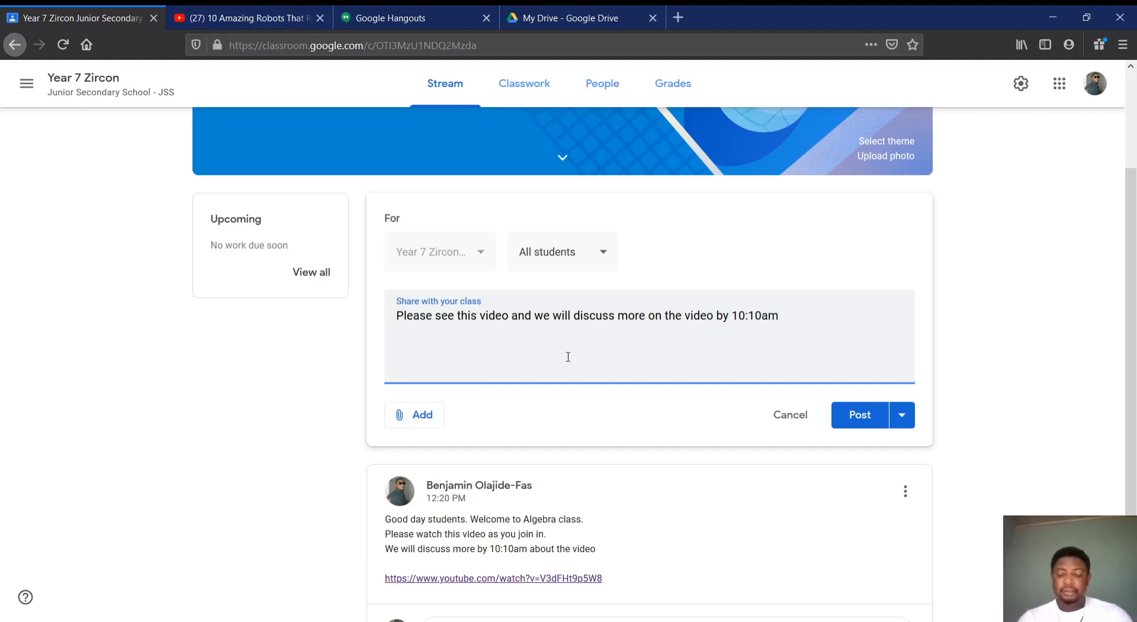
{"action": "type", "text": ". Please "}
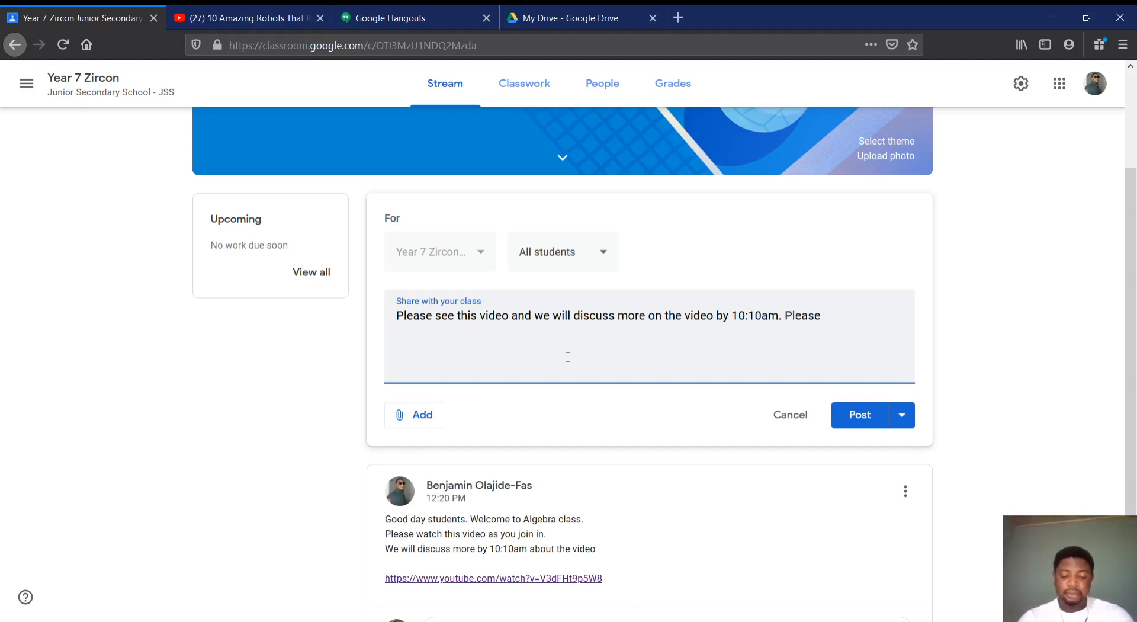
{"action": "type", "text": "keep to time"}
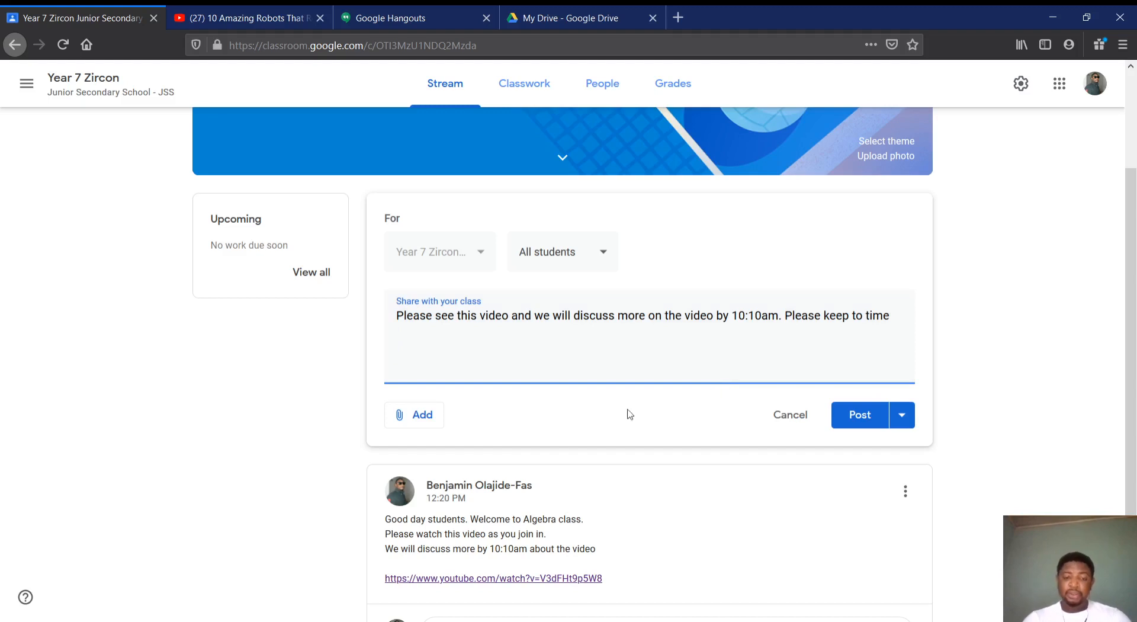
{"action": "left_click", "coordinate": [414, 417]}
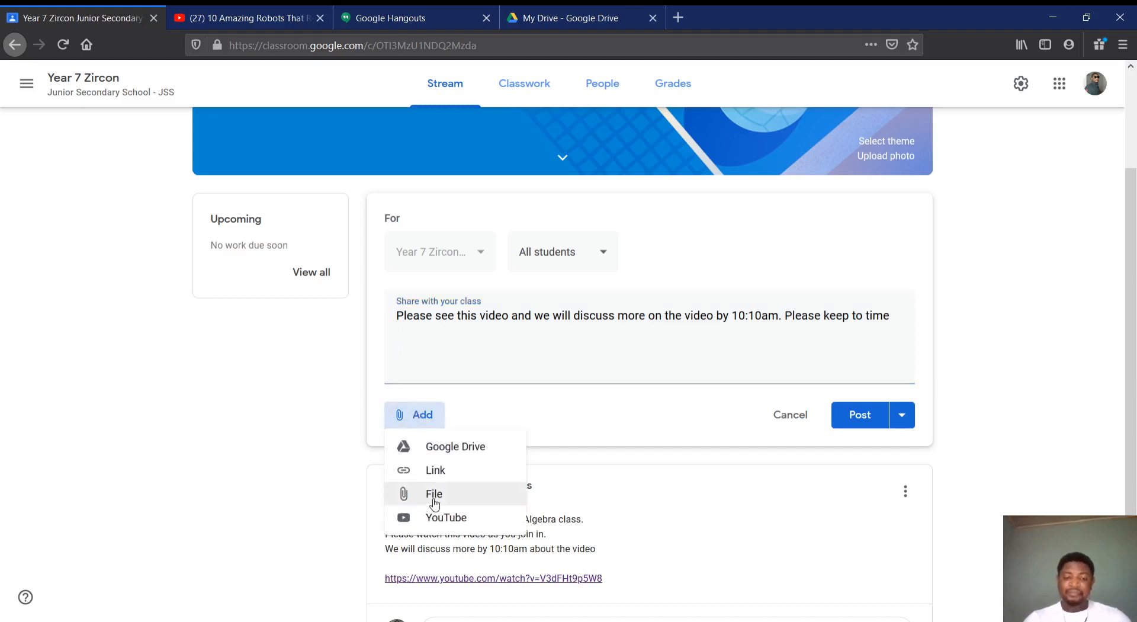
{"action": "left_click", "coordinate": [430, 518]}
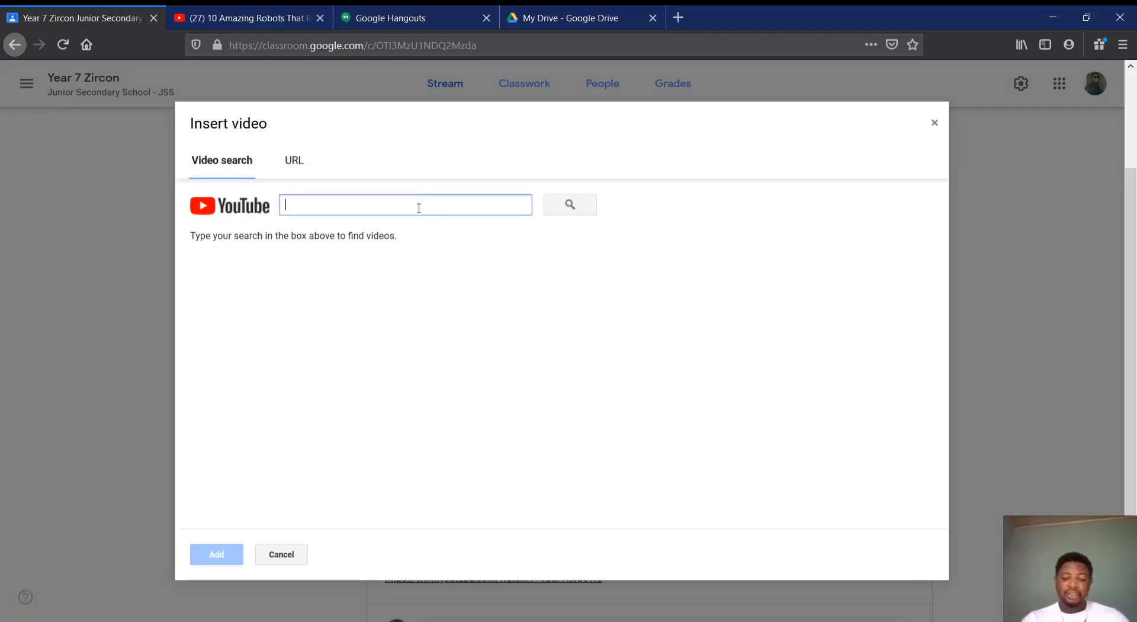
{"action": "key", "text": "ctrl+v"}
{"action": "left_click", "coordinate": [570, 204]}
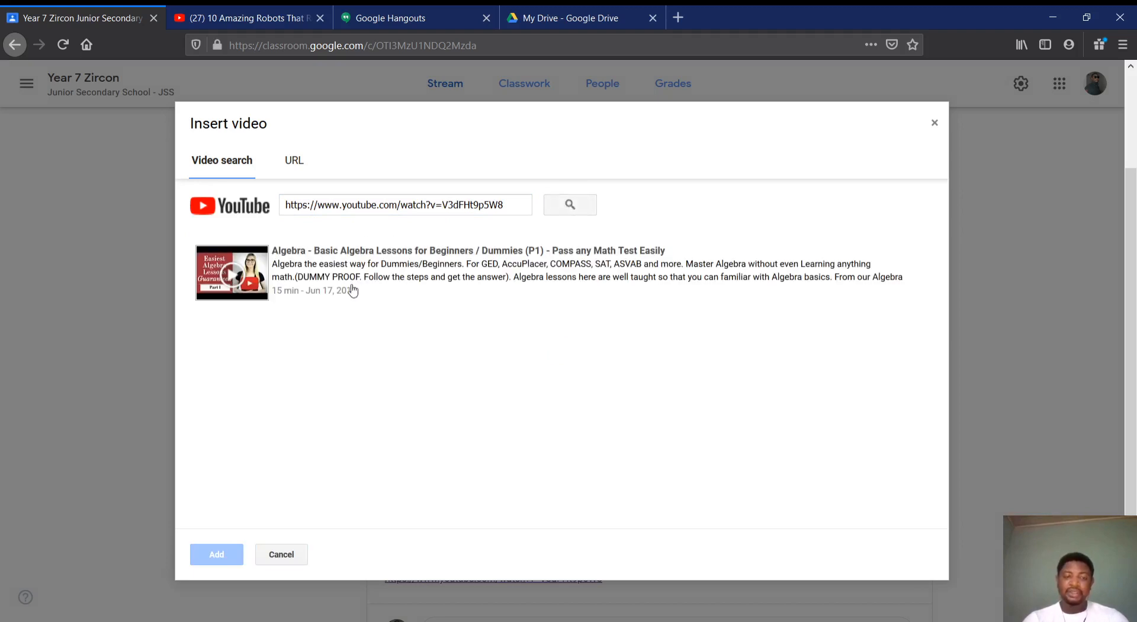
{"action": "left_click", "coordinate": [344, 273]}
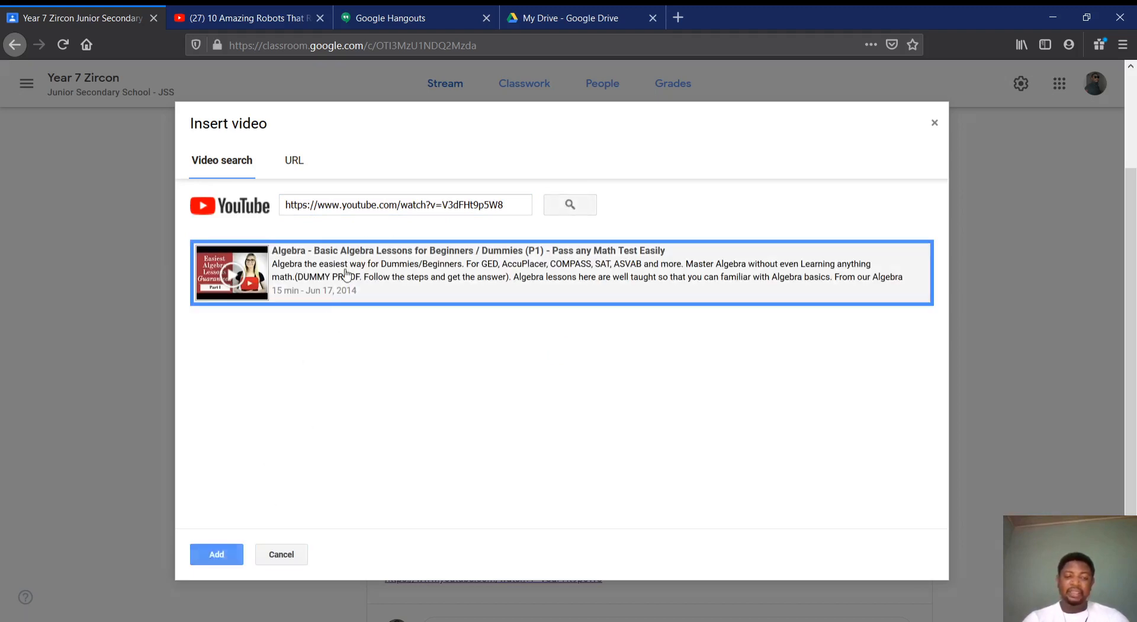
{"action": "left_click", "coordinate": [214, 554]}
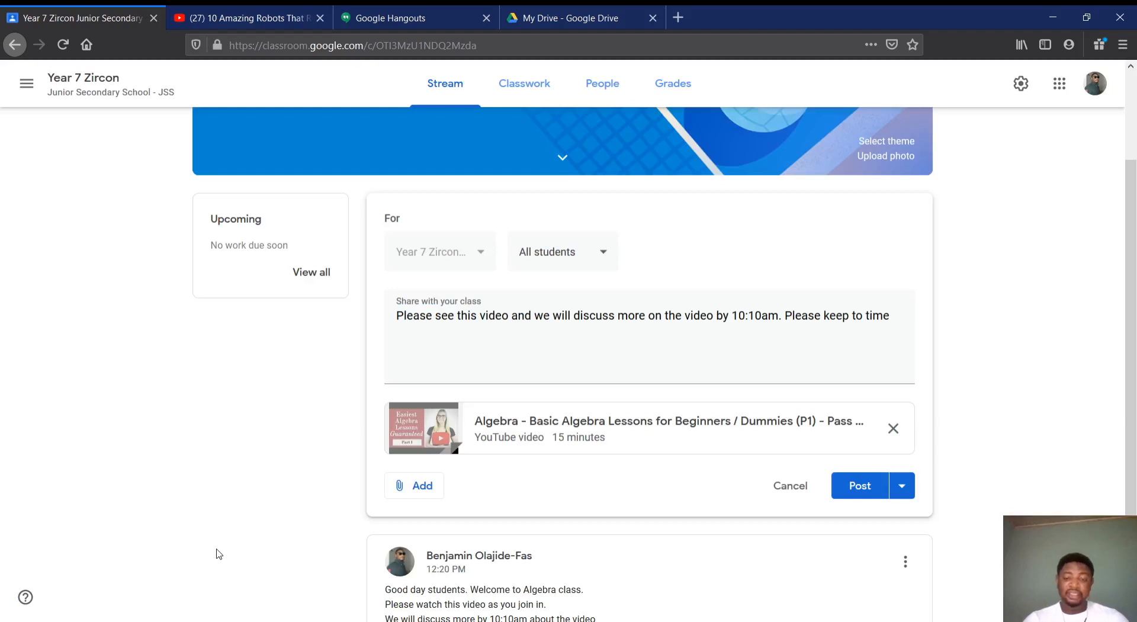
{"action": "scroll", "coordinate": [464, 397], "scroll_direction": "down", "scroll_amount": 2}
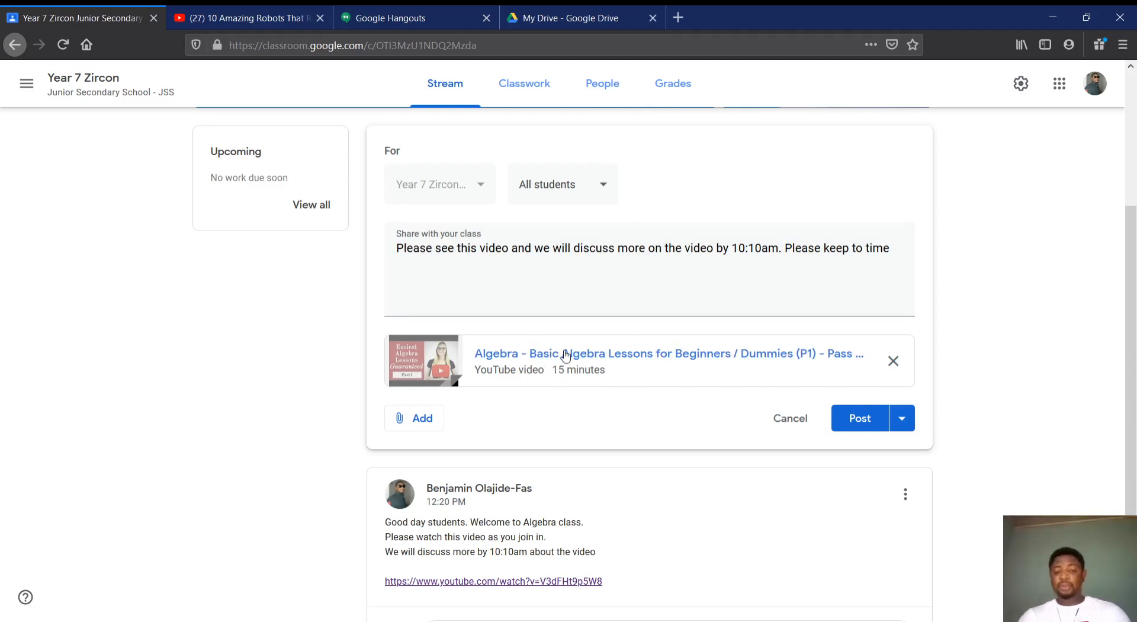
{"action": "left_click", "coordinate": [865, 423]}
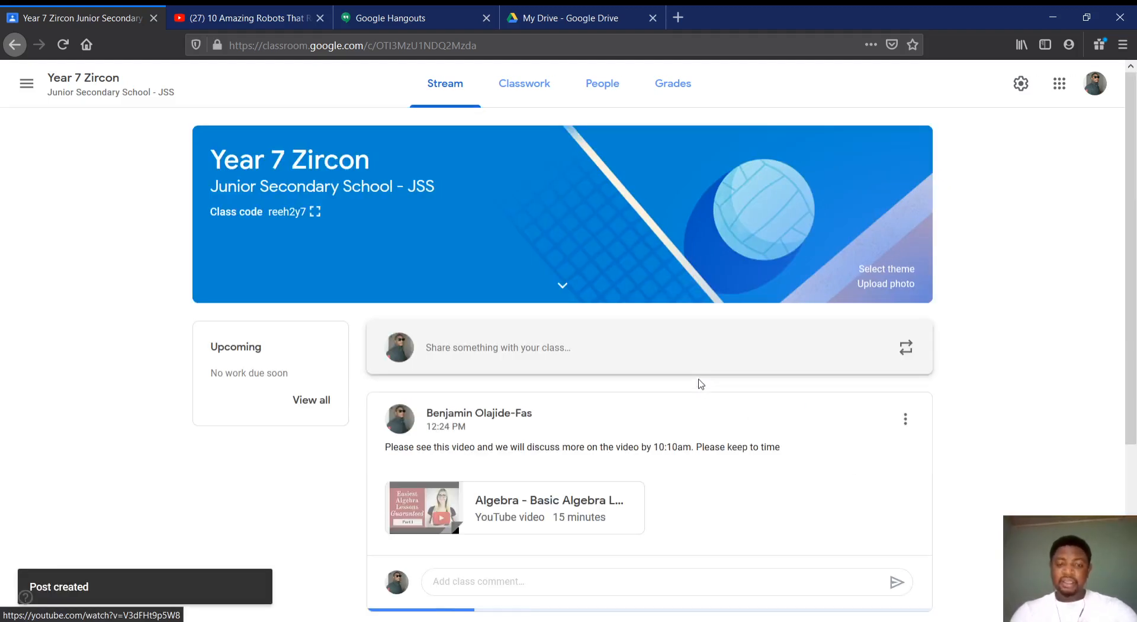
Compare the two posted announcements in the class stream, one with the video attachment and one with the plain link
{"action": "scroll", "coordinate": [701, 384], "scroll_direction": "down", "scroll_amount": 4}
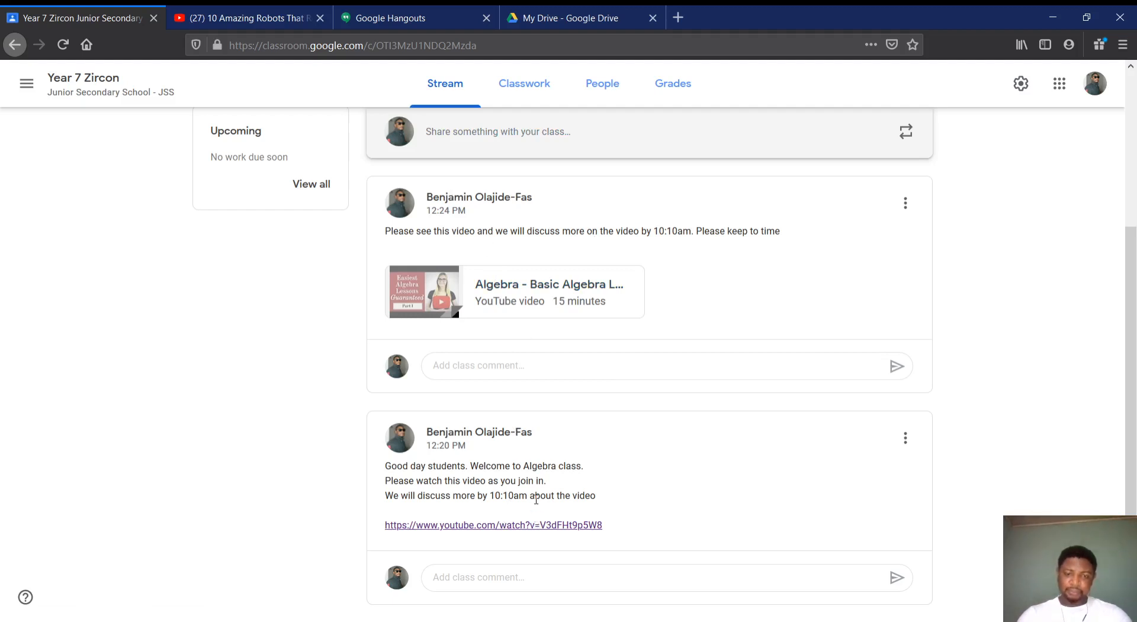
{"action": "scroll", "coordinate": [536, 499], "scroll_direction": "up", "scroll_amount": 2}
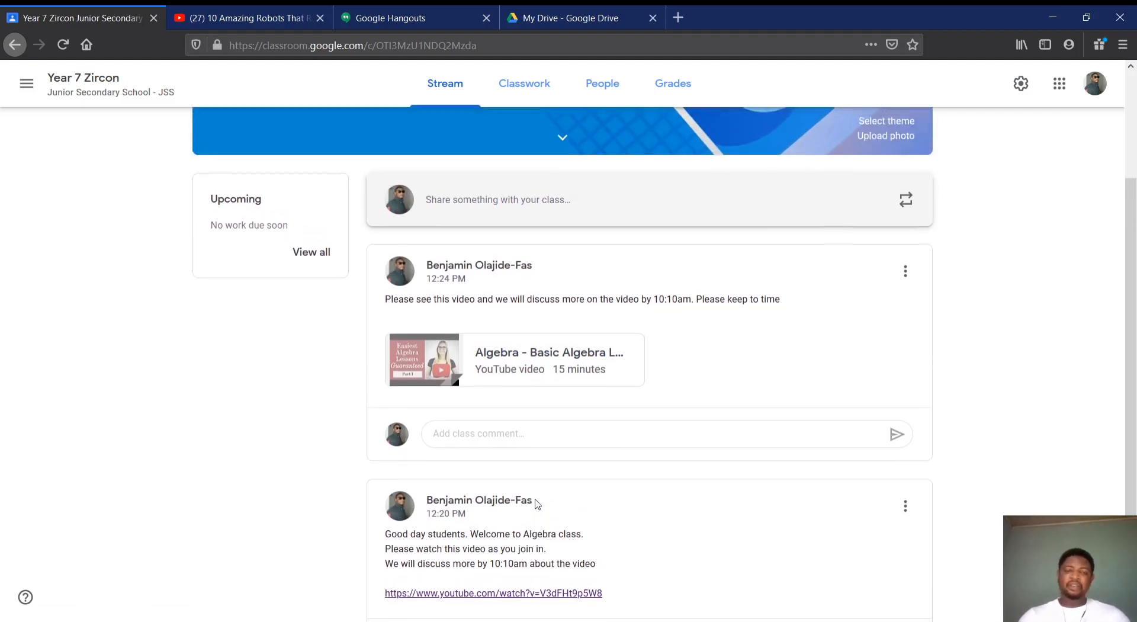
{"action": "scroll", "coordinate": [538, 504], "scroll_direction": "up", "scroll_amount": 3}
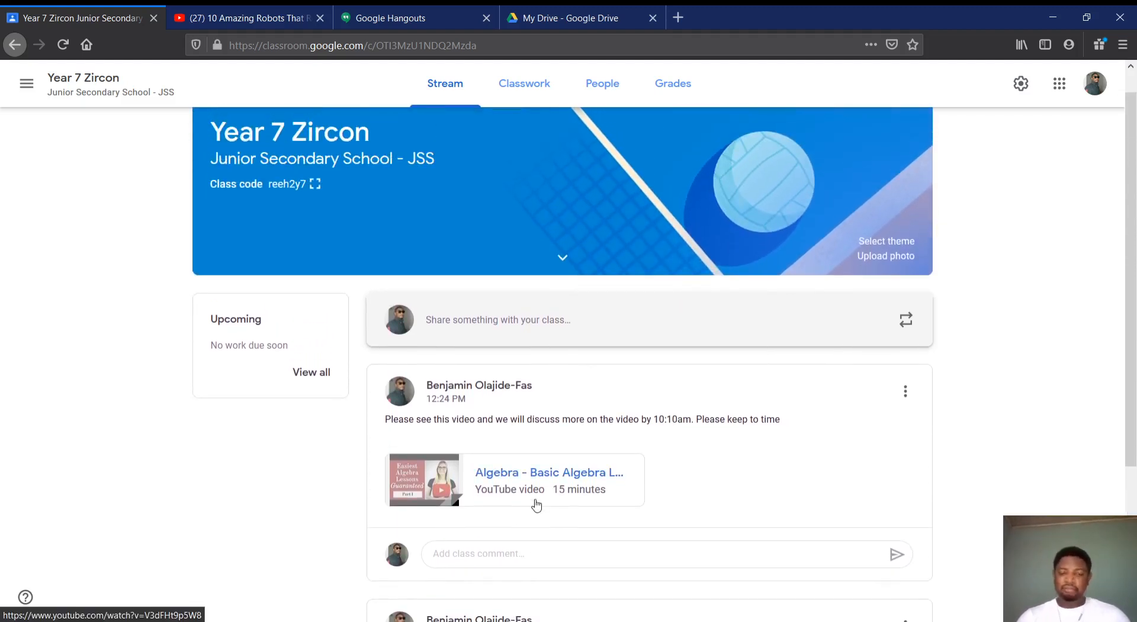
{"action": "scroll", "coordinate": [536, 504], "scroll_direction": "down", "scroll_amount": 1}
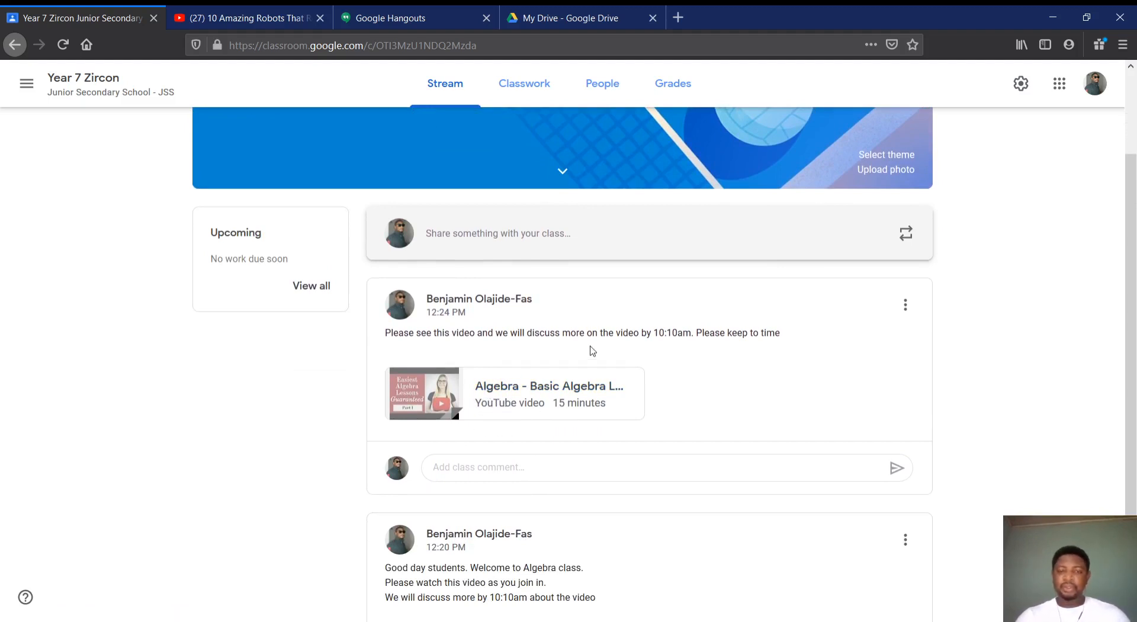
{"action": "scroll", "coordinate": [592, 350], "scroll_direction": "up", "scroll_amount": 2}
{"action": "scroll", "coordinate": [592, 351], "scroll_direction": "down", "scroll_amount": 3}
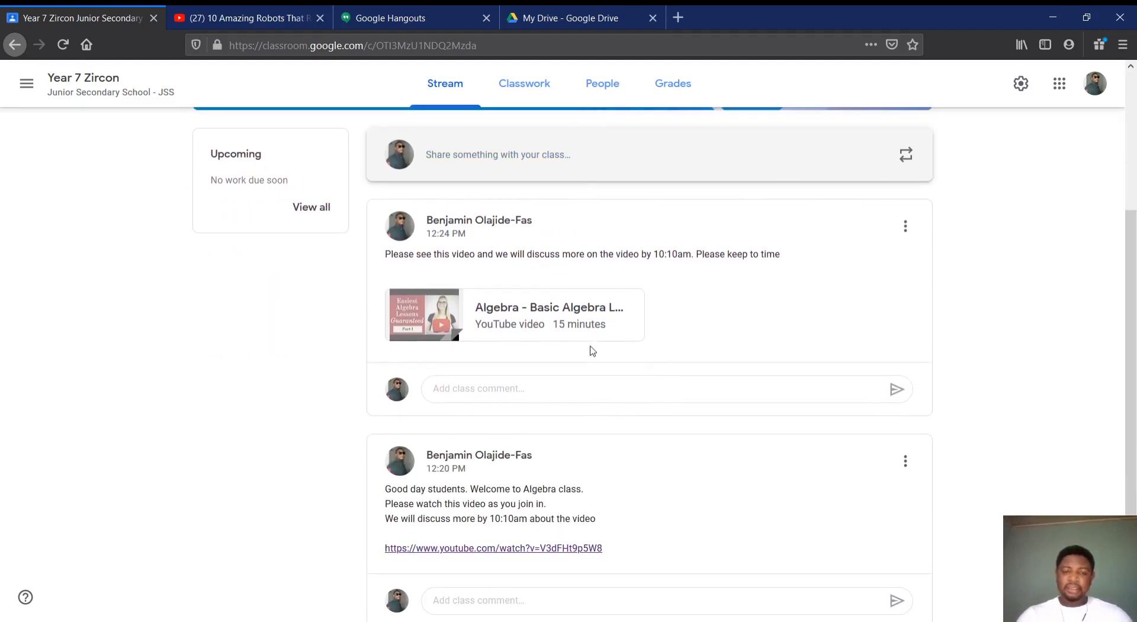
{"action": "scroll", "coordinate": [578, 324], "scroll_direction": "down", "scroll_amount": 1}
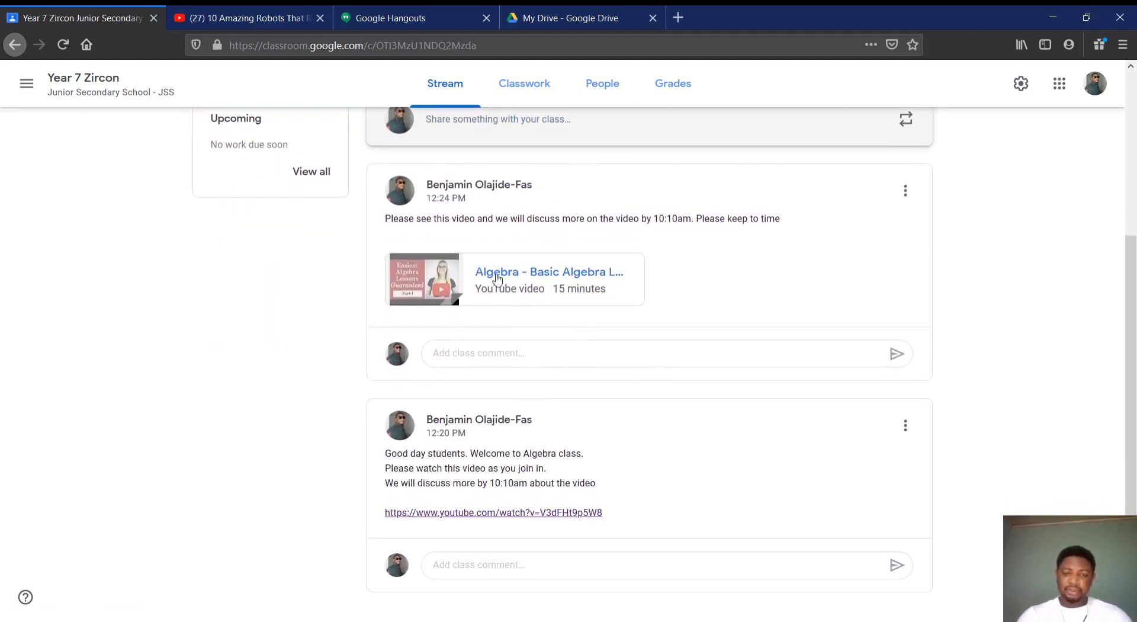
{"action": "scroll", "coordinate": [581, 437], "scroll_direction": "up", "scroll_amount": 3}
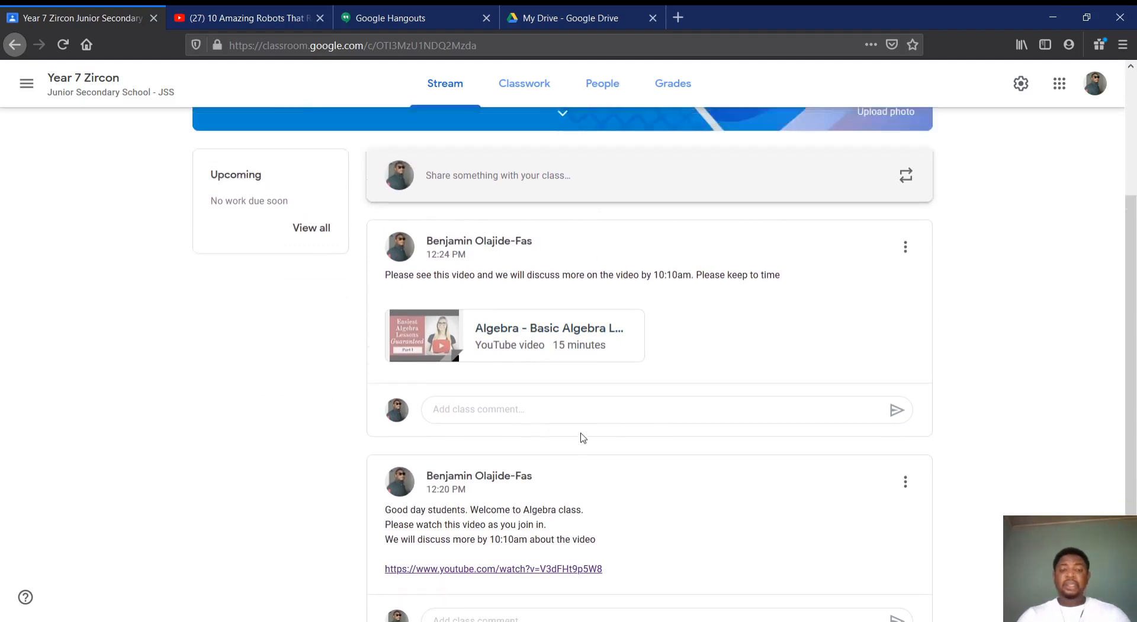
{"action": "scroll", "coordinate": [581, 439], "scroll_direction": "down", "scroll_amount": 3}
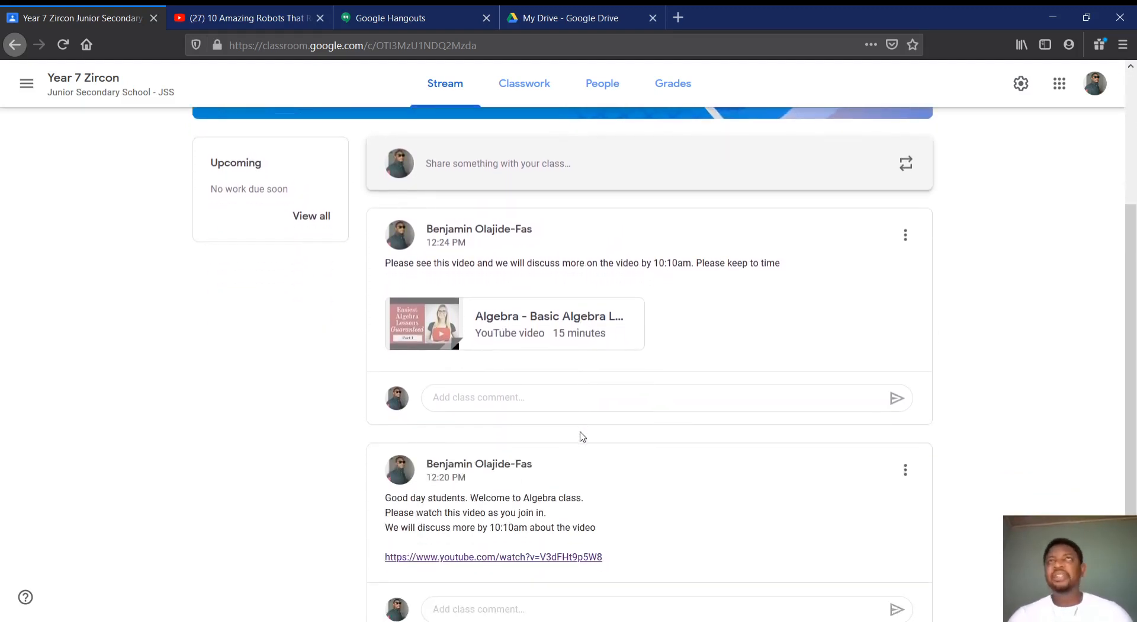
{"action": "scroll", "coordinate": [583, 437], "scroll_direction": "up", "scroll_amount": 3}
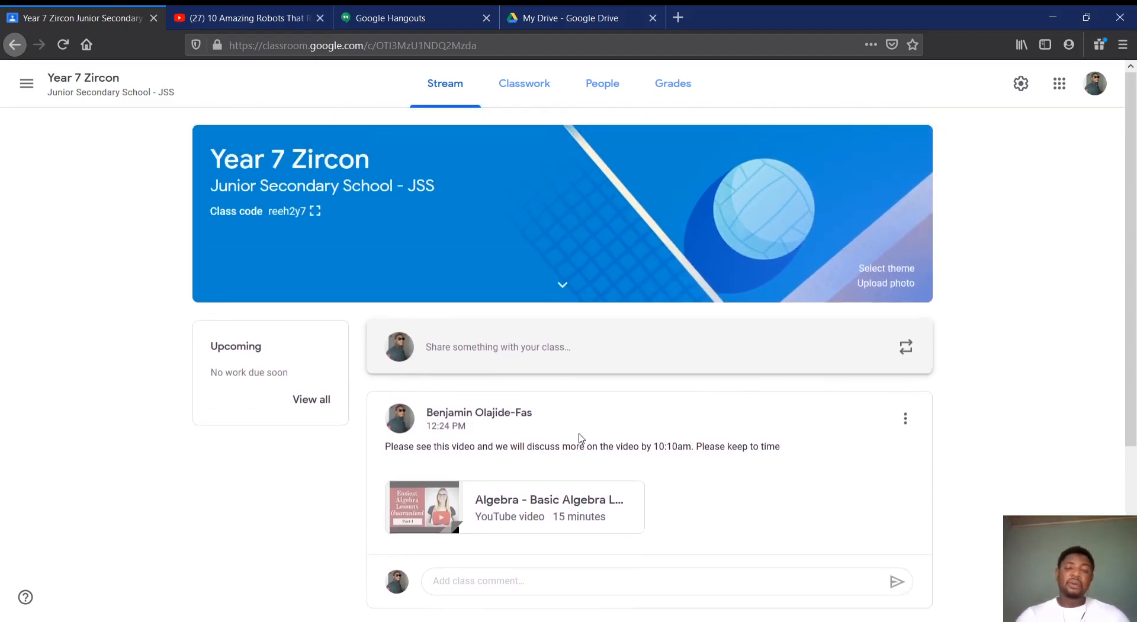
{"action": "scroll", "coordinate": [581, 438], "scroll_direction": "down", "scroll_amount": 3}
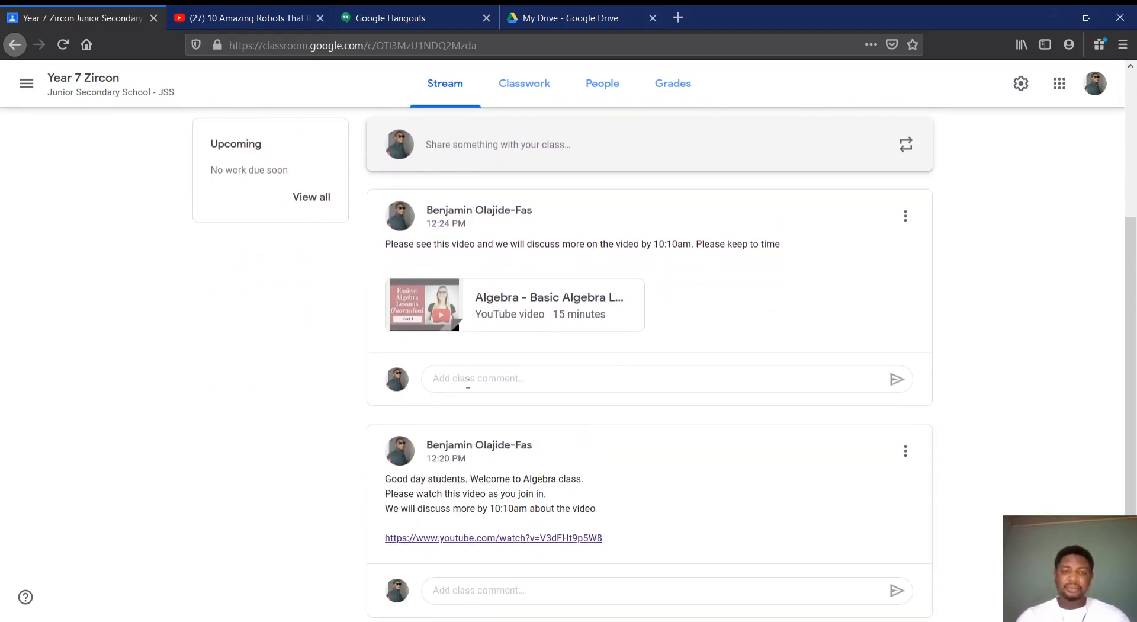
{"action": "scroll", "coordinate": [528, 481], "scroll_direction": "down", "scroll_amount": 1}
{"action": "scroll", "coordinate": [529, 486], "scroll_direction": "up", "scroll_amount": 3}
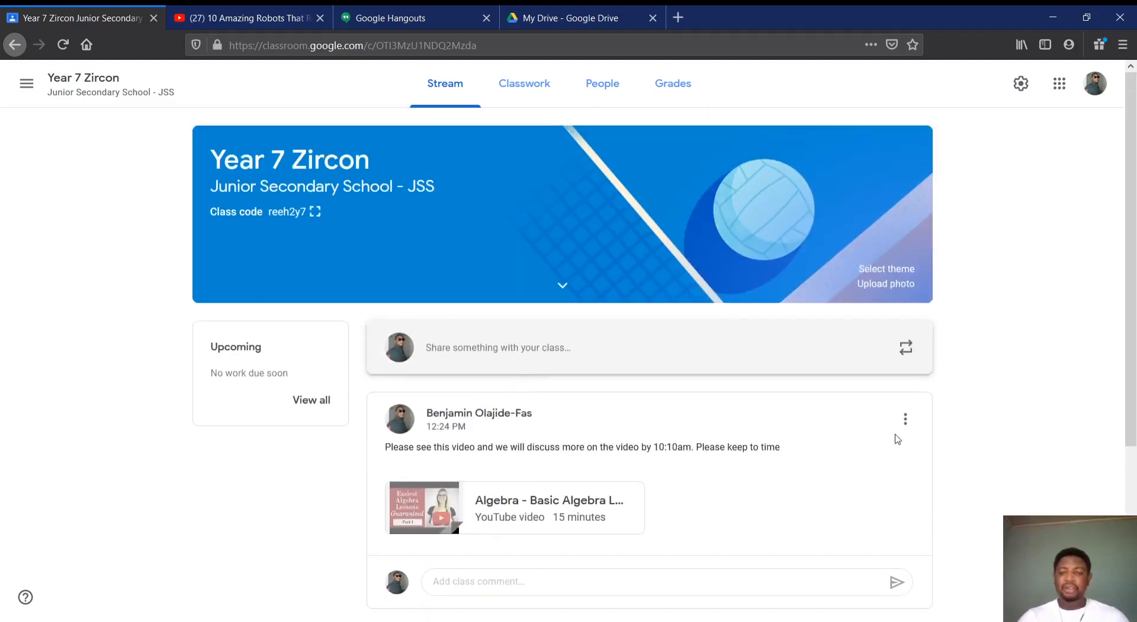
Start a new class announcement for all students with the text "I have a photo for you"
{"action": "left_click", "coordinate": [718, 355]}
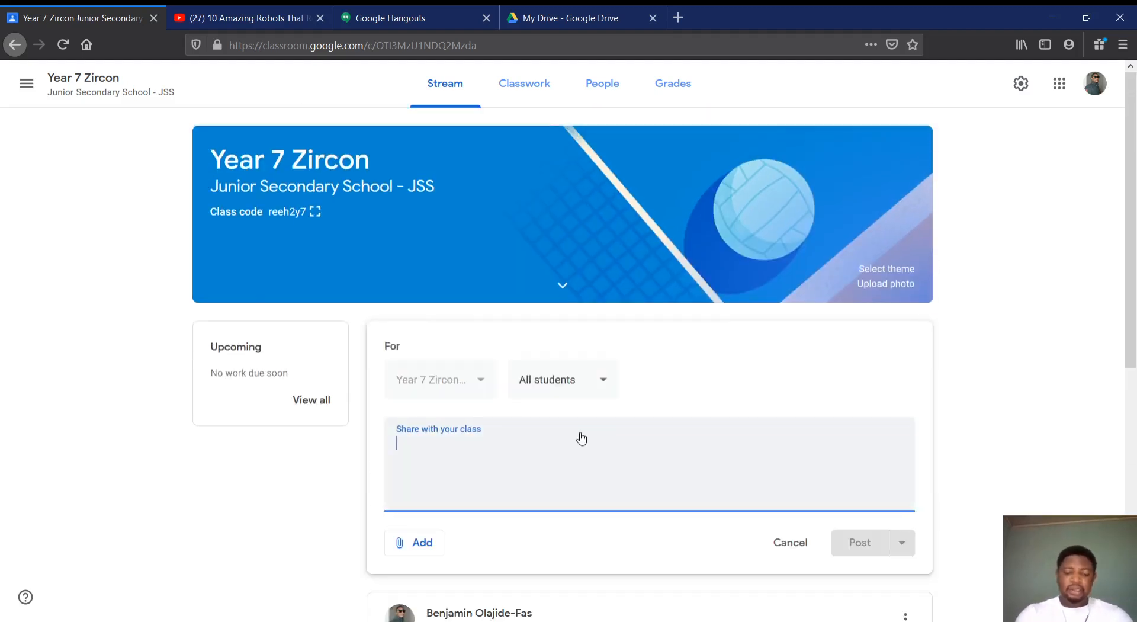
{"action": "type", "text": "I hav"}
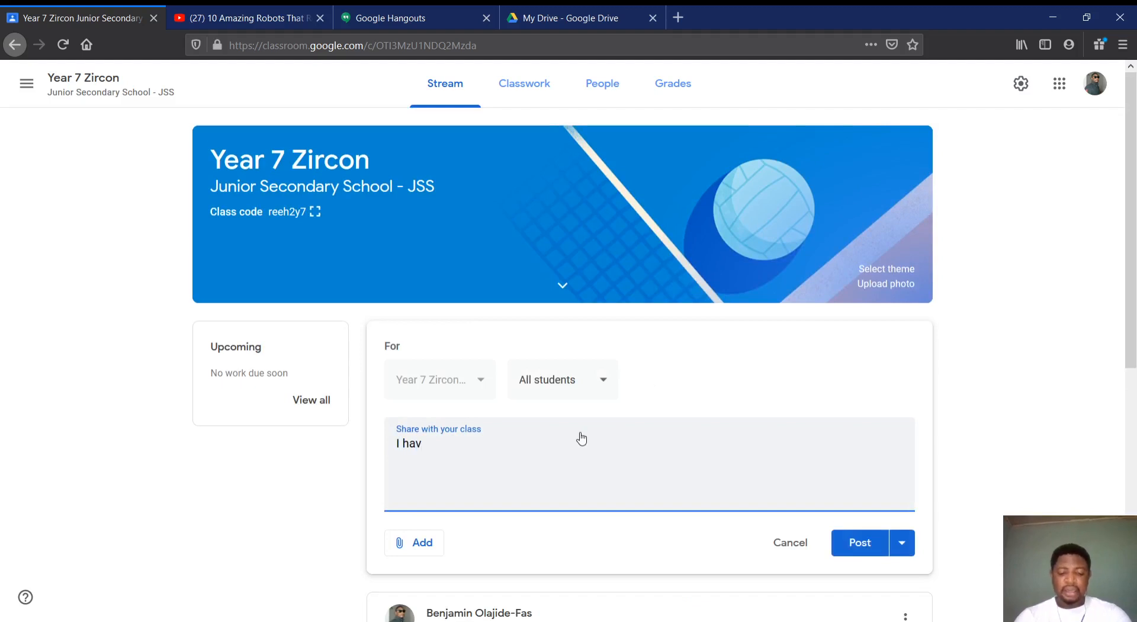
{"action": "type", "text": "e a photo"}
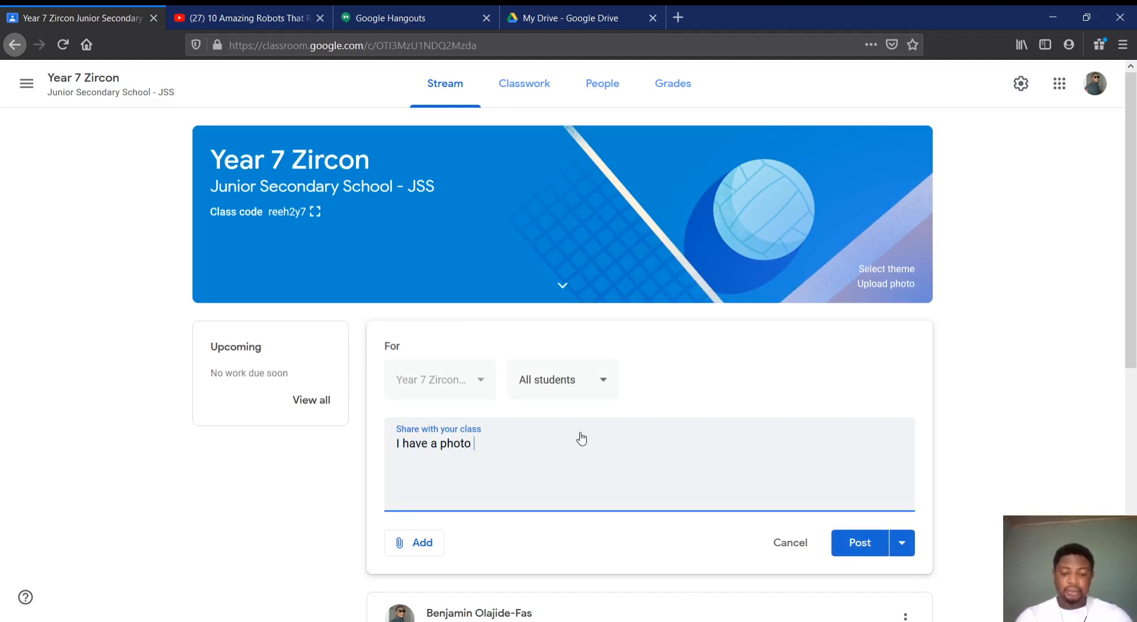
{"action": "type", "text": " for you"}
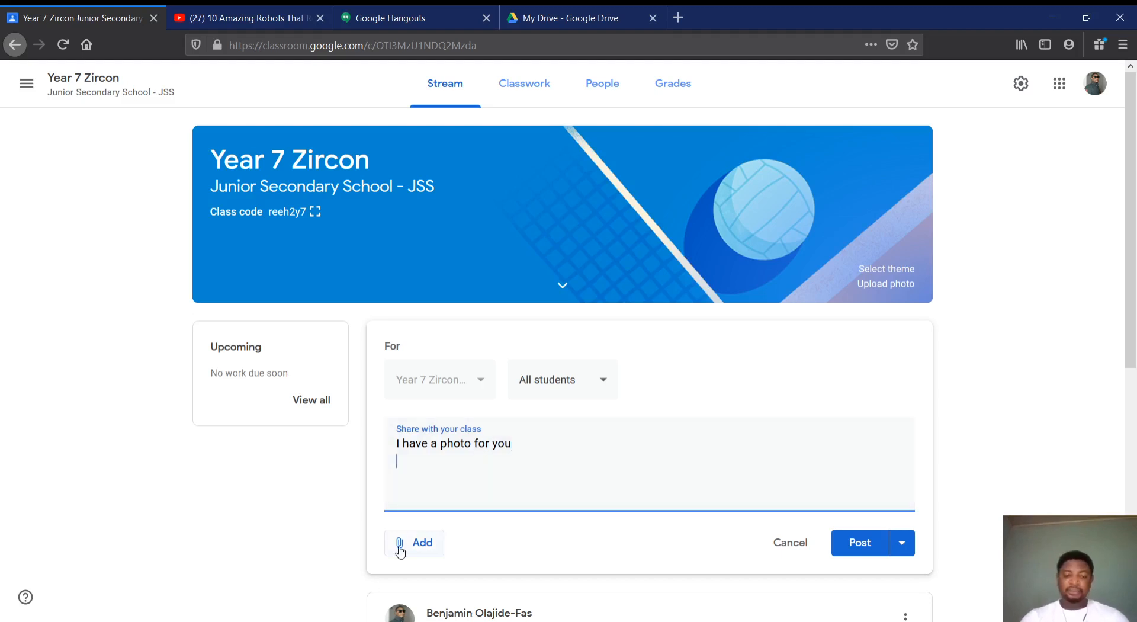
Attach the photo IMG_3000.JPG from Google Drive to the announcement and post it to the class
{"action": "left_click", "coordinate": [424, 543]}
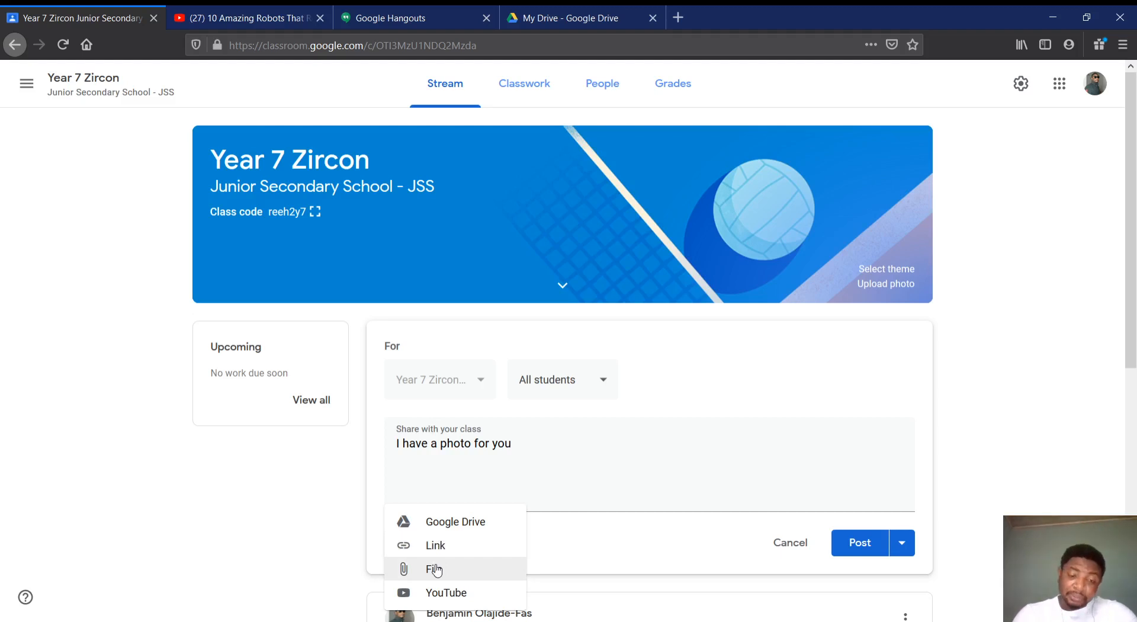
{"action": "left_click", "coordinate": [448, 524]}
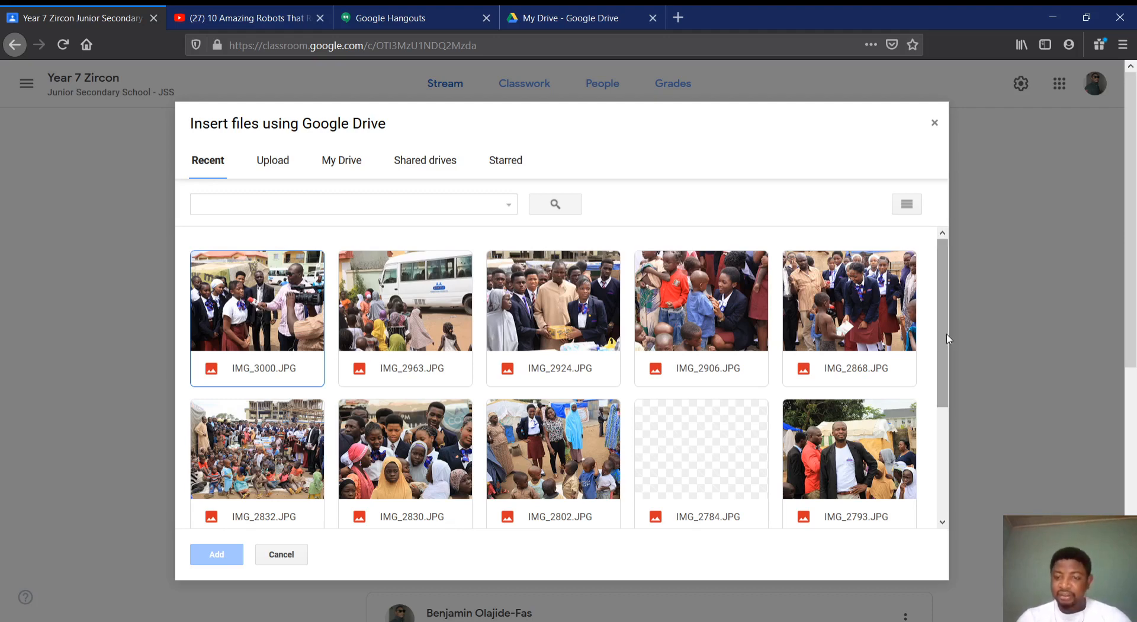
{"action": "left_click_drag", "start_coordinate": [945, 335], "coordinate": [953, 294]}
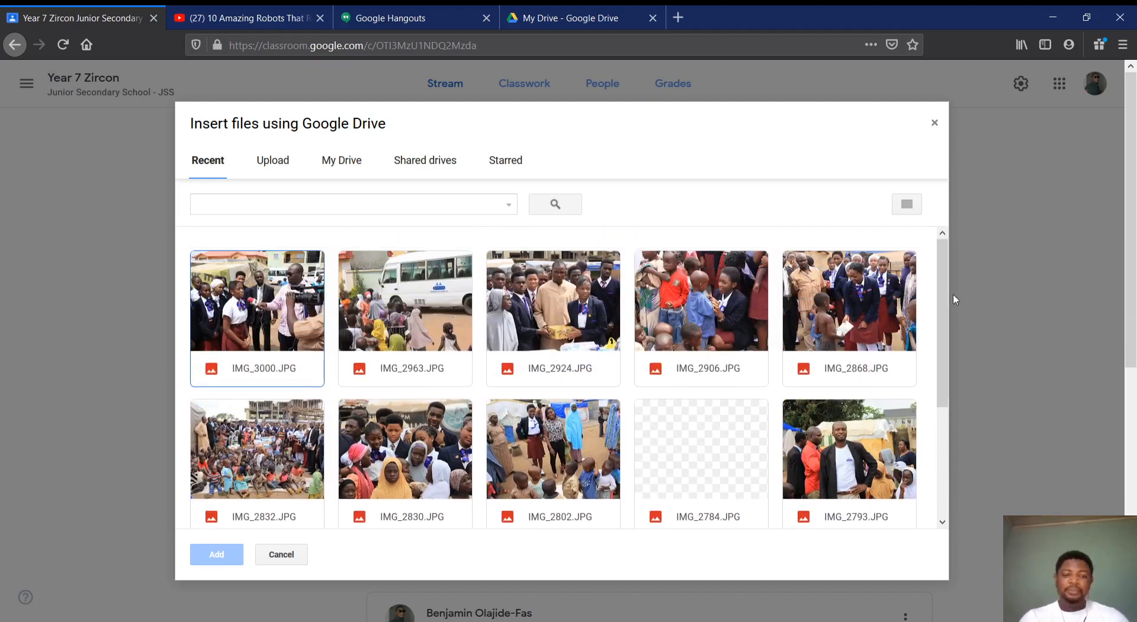
{"action": "double_click", "coordinate": [262, 300]}
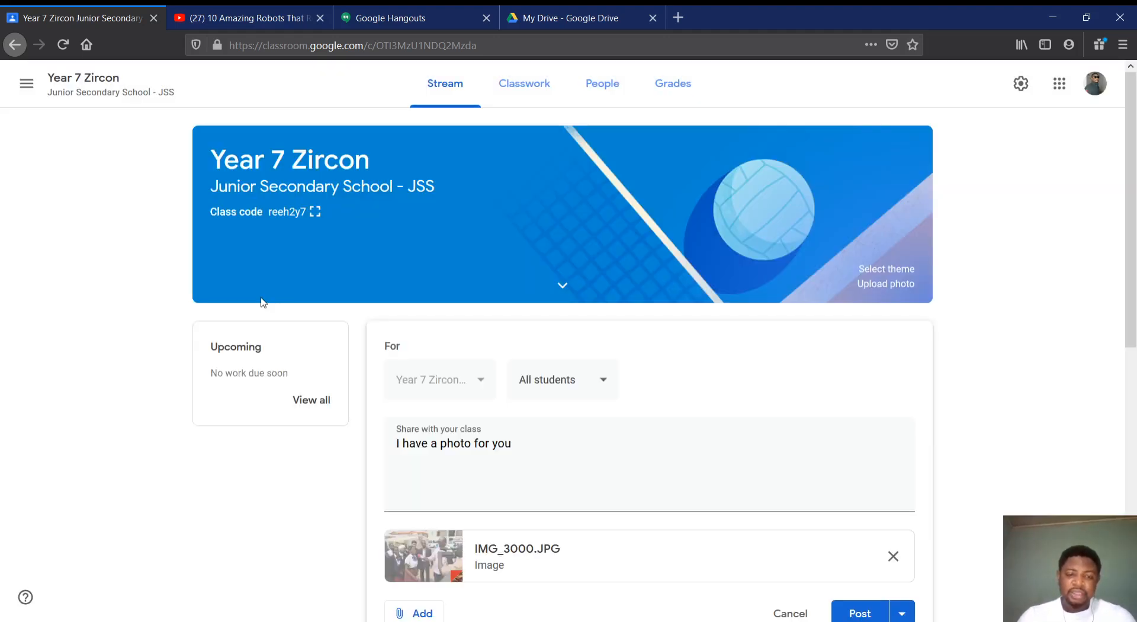
{"action": "scroll", "coordinate": [477, 402], "scroll_direction": "down", "scroll_amount": 3}
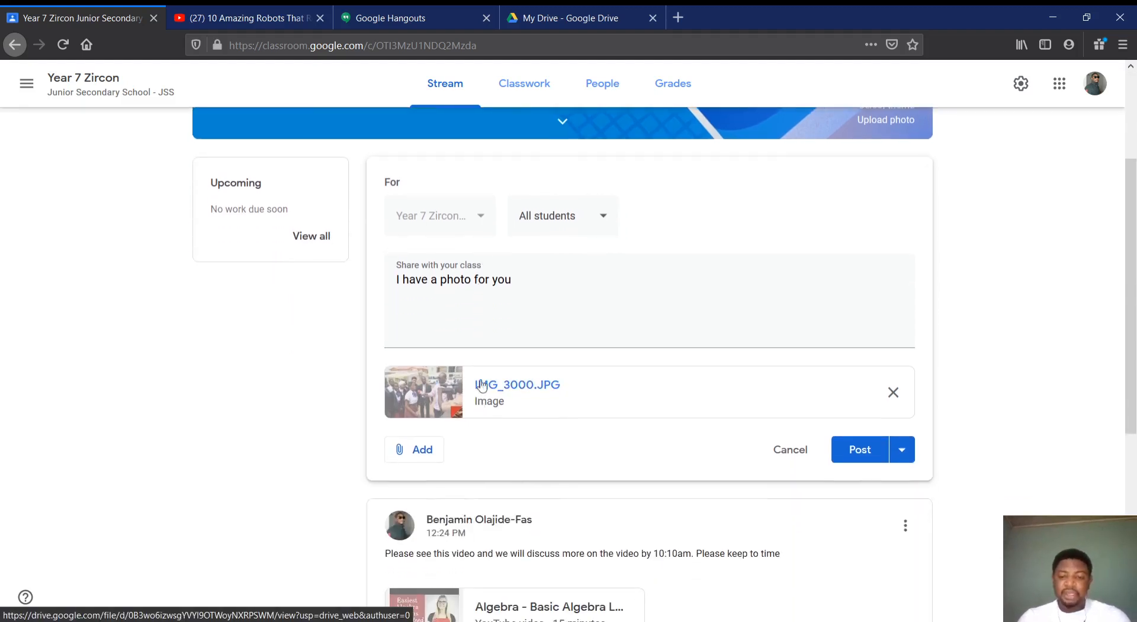
{"action": "left_click", "coordinate": [852, 450]}
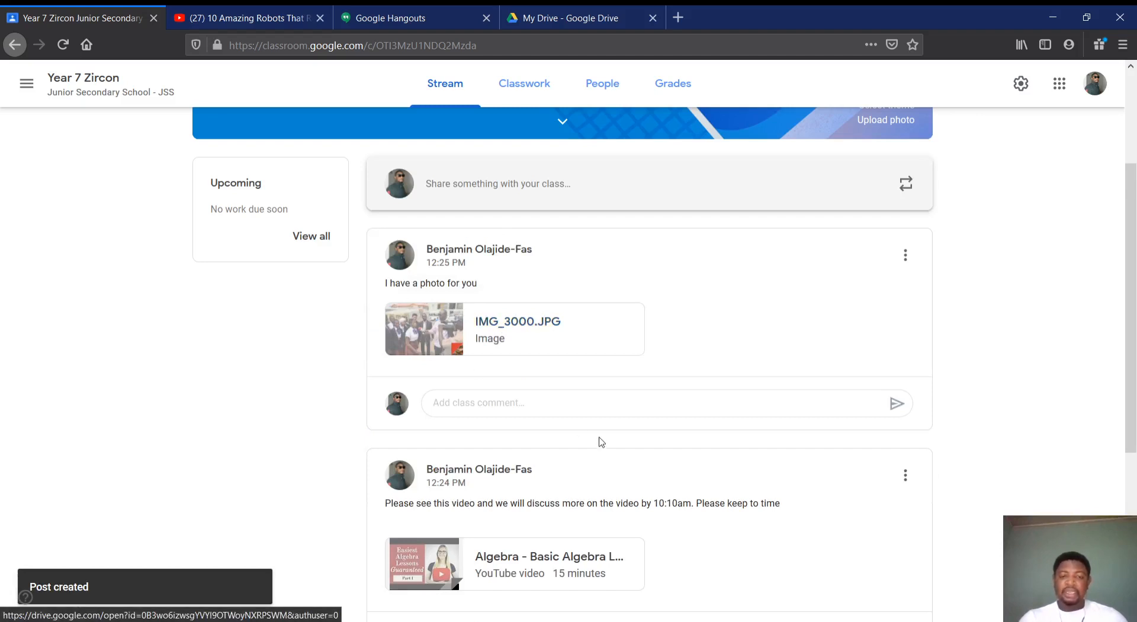
Review the photo, video and plain-link announcements in the class stream, including their class comment fields
{"action": "scroll", "coordinate": [603, 443], "scroll_direction": "down", "scroll_amount": 2}
{"action": "scroll", "coordinate": [603, 443], "scroll_direction": "up", "scroll_amount": 3}
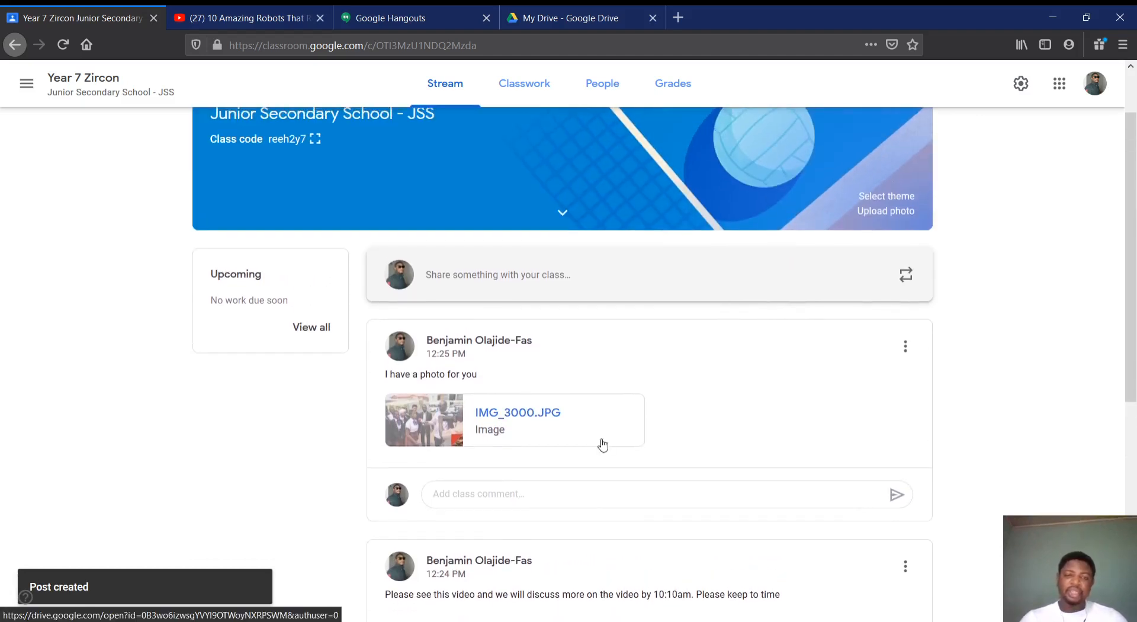
{"action": "scroll", "coordinate": [603, 443], "scroll_direction": "up", "scroll_amount": 2}
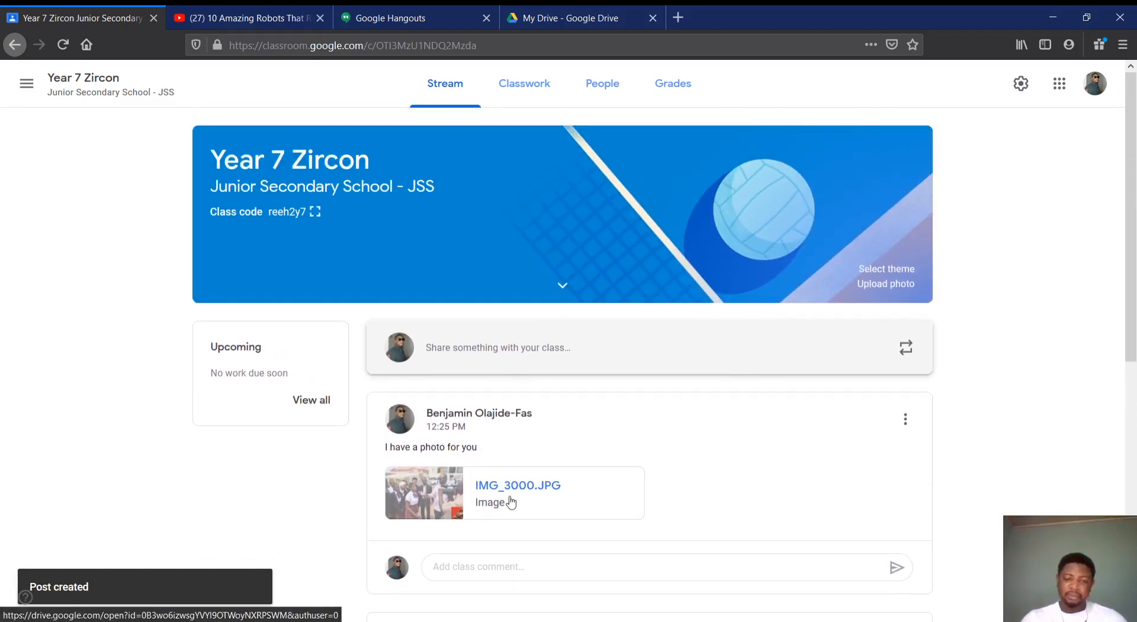
{"action": "scroll", "coordinate": [551, 488], "scroll_direction": "down", "scroll_amount": 3}
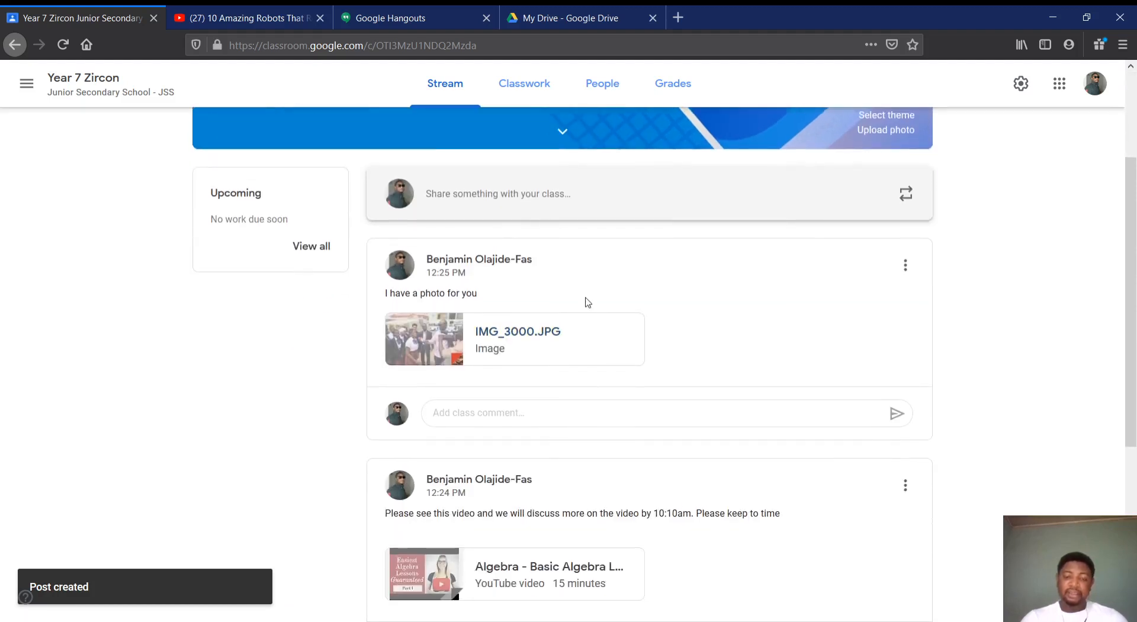
{"action": "scroll", "coordinate": [652, 427], "scroll_direction": "up", "scroll_amount": 1}
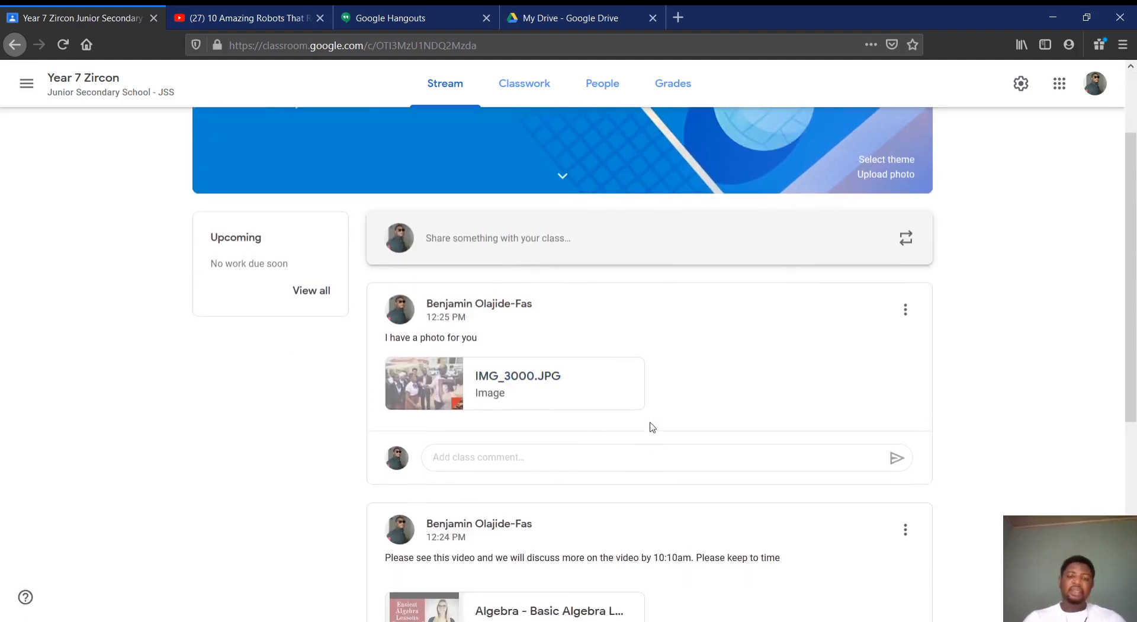
{"action": "scroll", "coordinate": [687, 492], "scroll_direction": "down", "scroll_amount": 5}
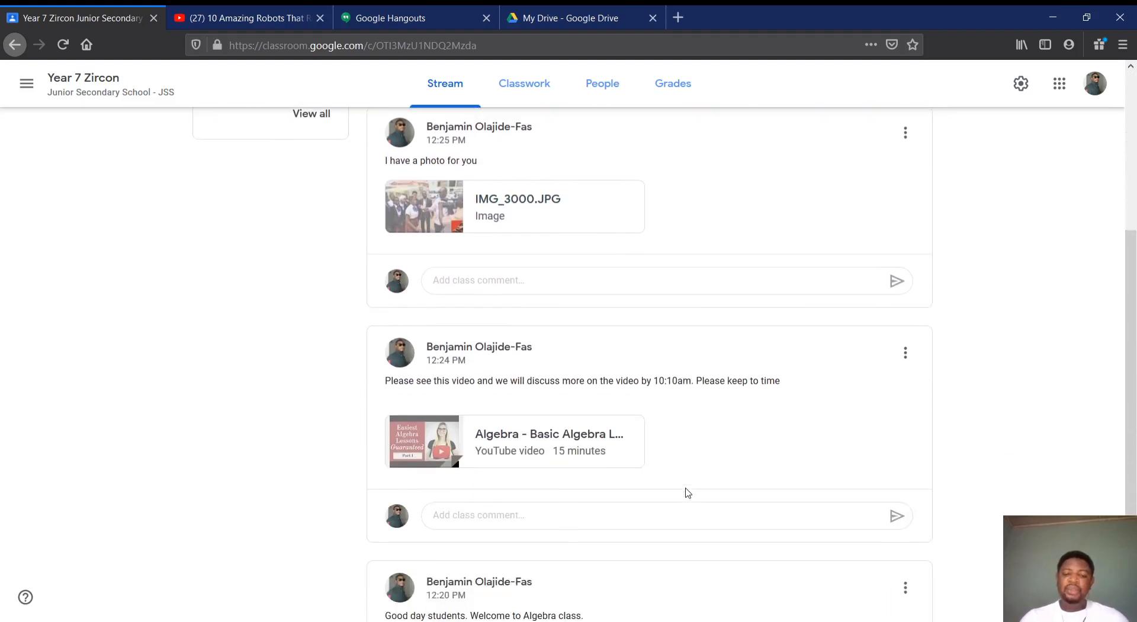
{"action": "left_click", "coordinate": [513, 406]}
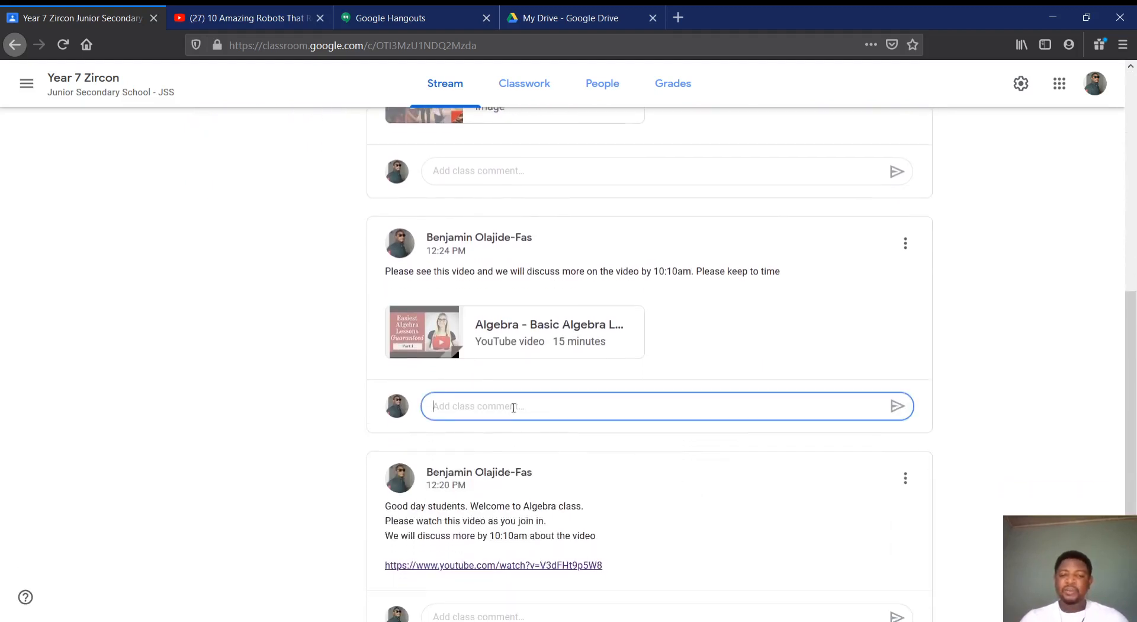
{"action": "scroll", "coordinate": [606, 406], "scroll_direction": "up", "scroll_amount": 1}
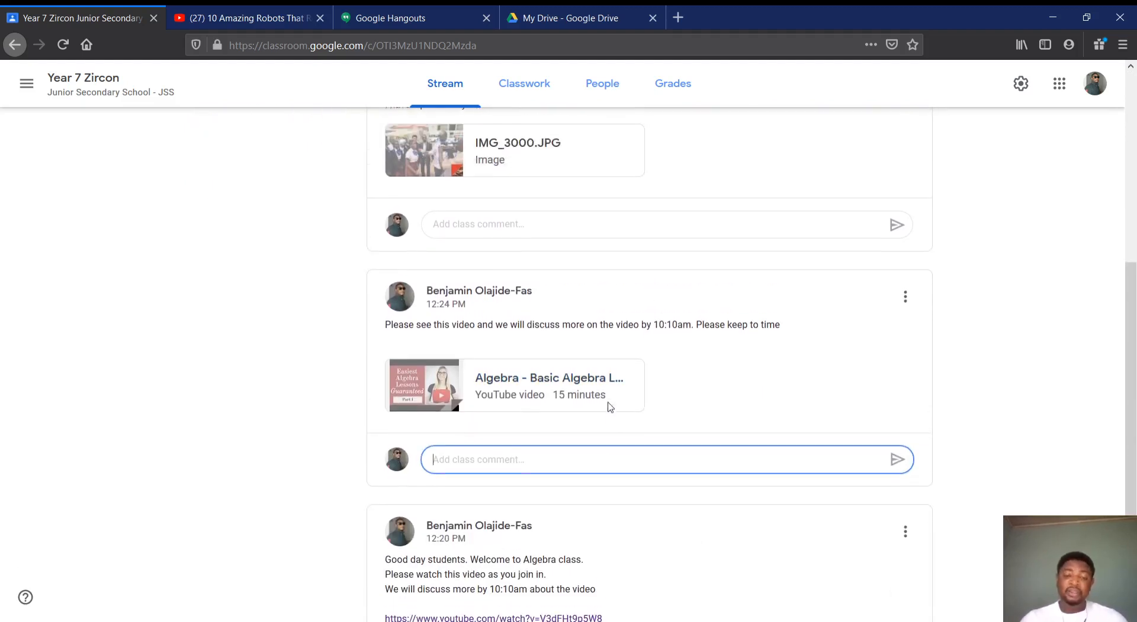
{"action": "scroll", "coordinate": [609, 408], "scroll_direction": "down", "scroll_amount": 2}
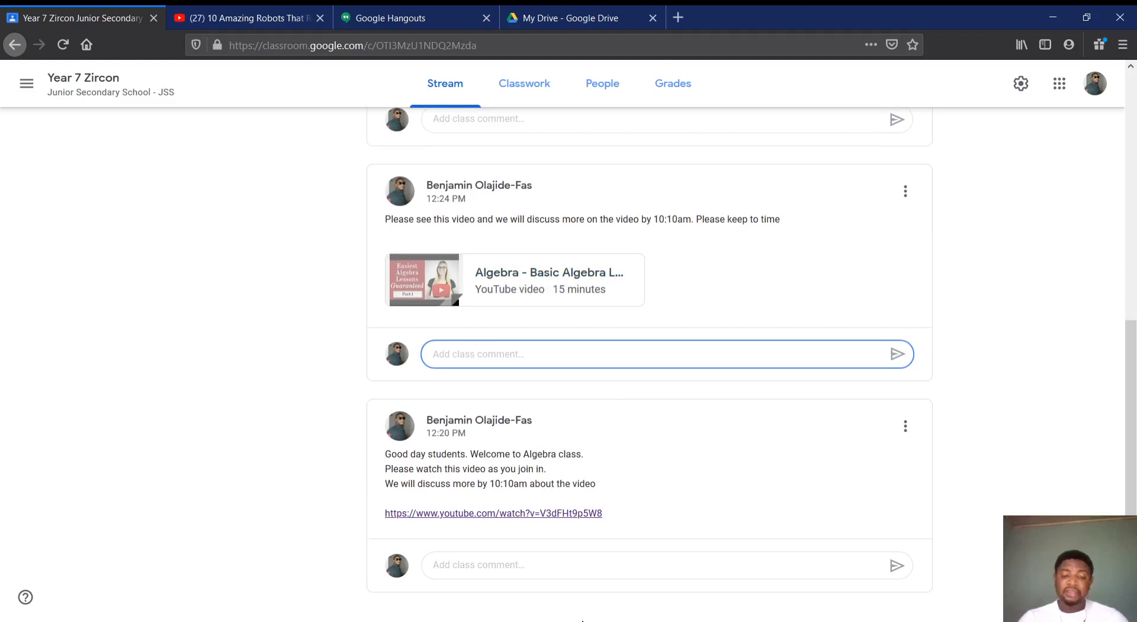
{"action": "scroll", "coordinate": [541, 391], "scroll_direction": "up", "scroll_amount": 7}
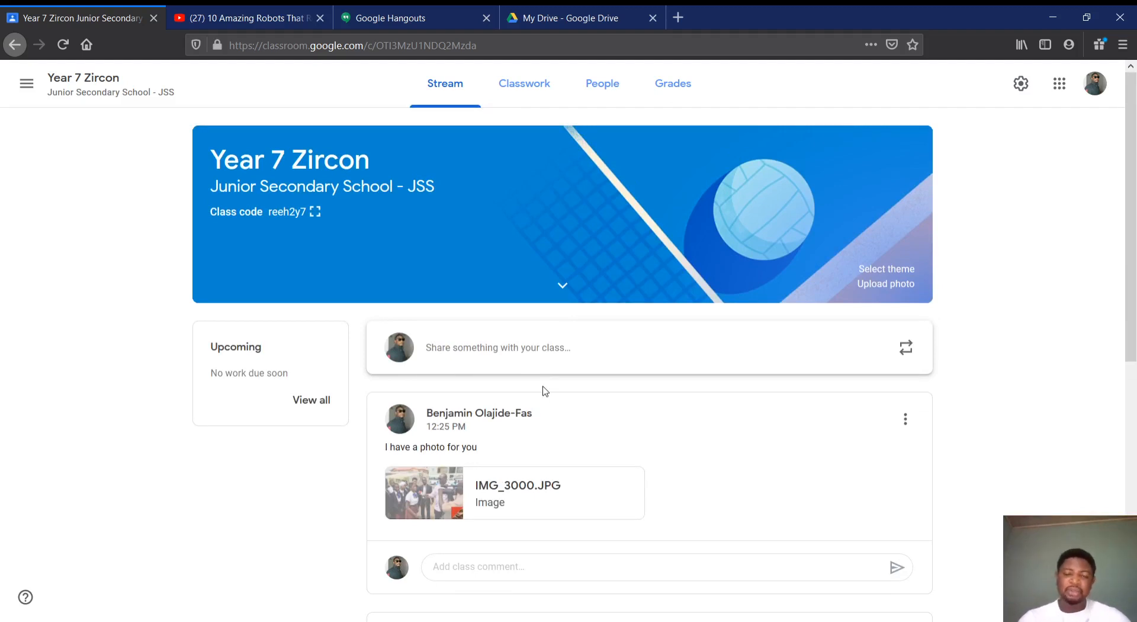
{"action": "scroll", "coordinate": [542, 391], "scroll_direction": "down", "scroll_amount": 3}
{"action": "scroll", "coordinate": [542, 391], "scroll_direction": "up", "scroll_amount": 3}
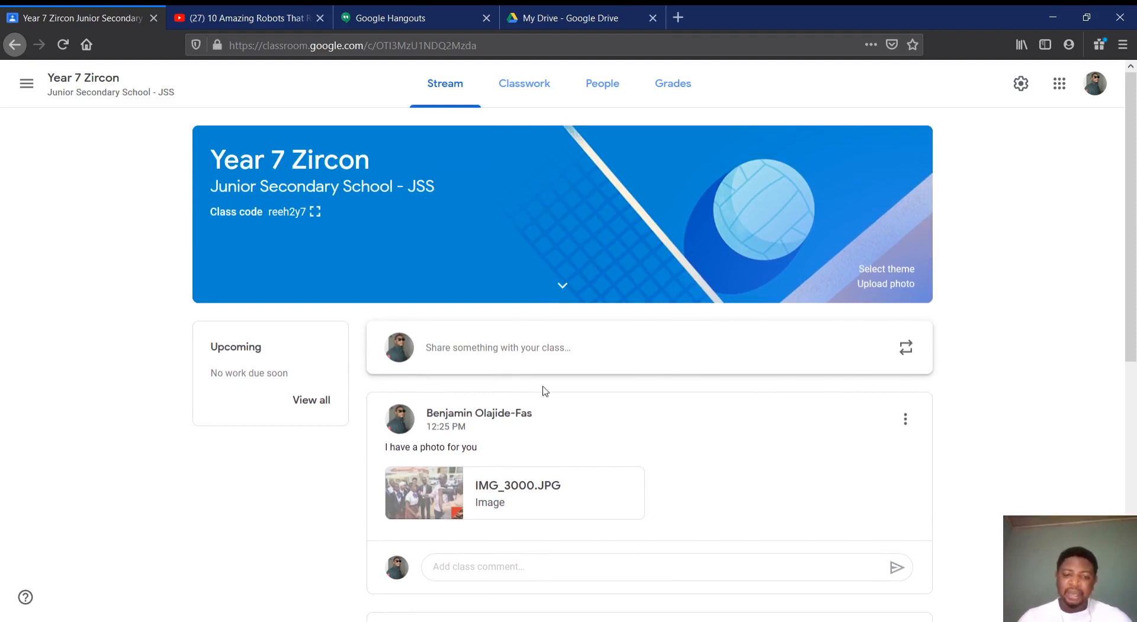
{"action": "scroll", "coordinate": [545, 391], "scroll_direction": "down", "scroll_amount": 2}
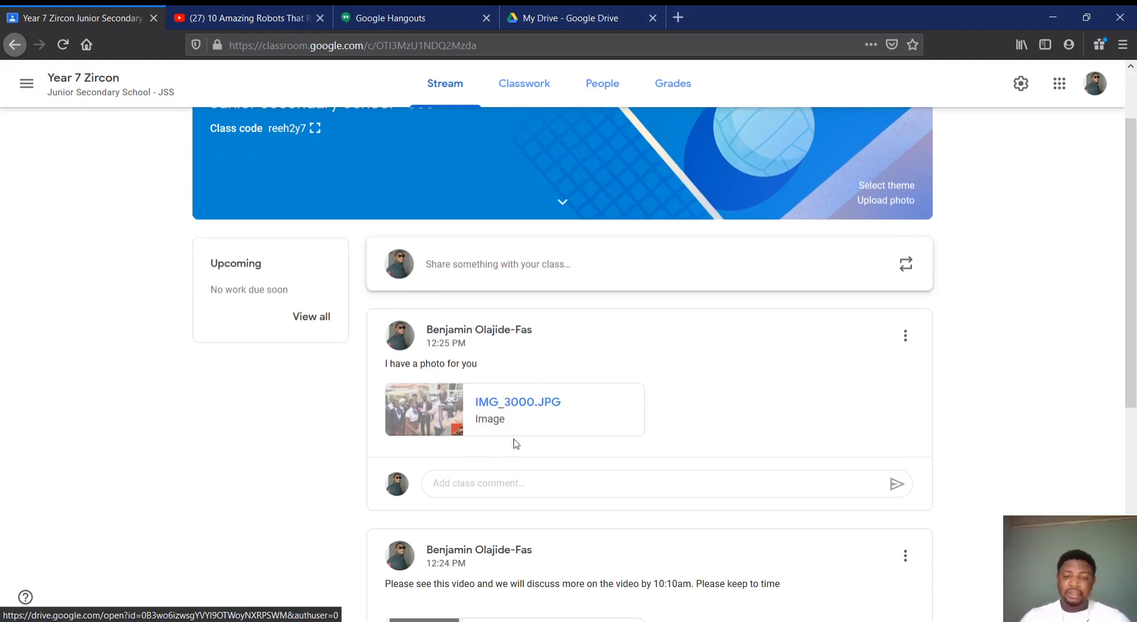
View the attached photo IMG_3000.JPG at full size, and return to the class stream
{"action": "left_click", "coordinate": [463, 408]}
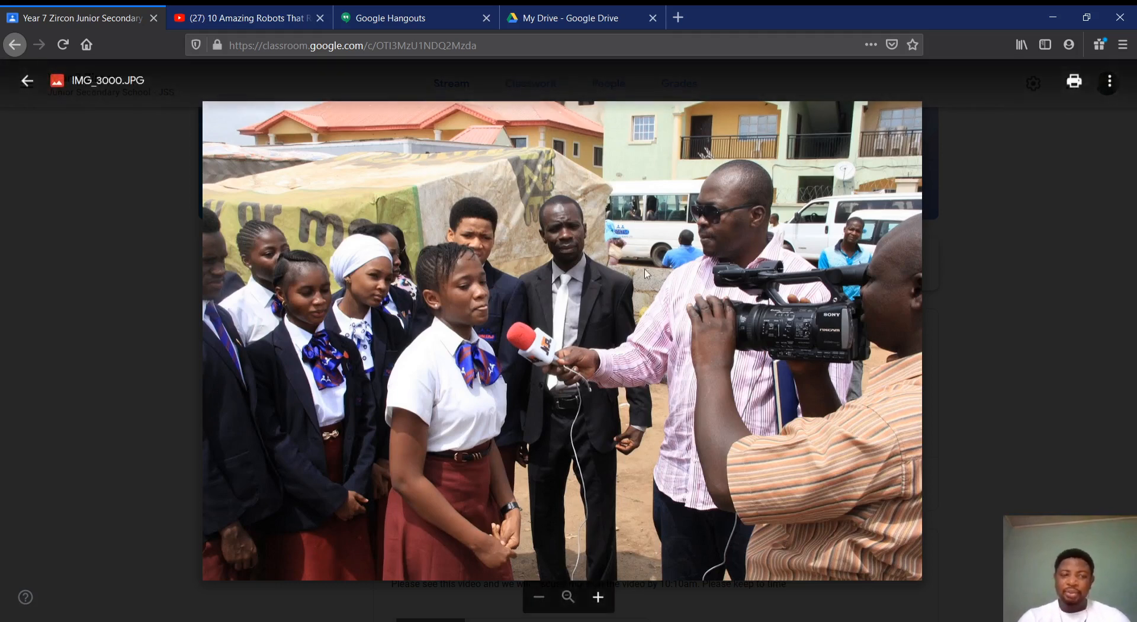
{"action": "left_click", "coordinate": [27, 81]}
{"action": "scroll", "coordinate": [471, 418], "scroll_direction": "down", "scroll_amount": 2}
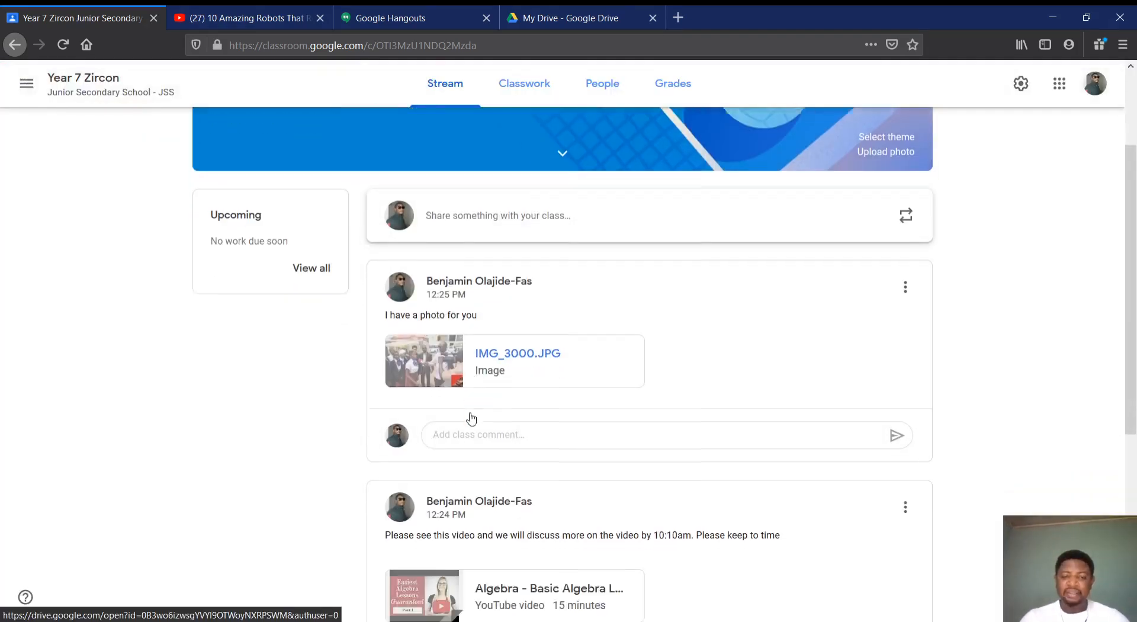
{"action": "scroll", "coordinate": [472, 418], "scroll_direction": "up", "scroll_amount": 1}
Post the class comment "What can you observe about this photo?" on the photo announcement
{"action": "left_click", "coordinate": [489, 455]}
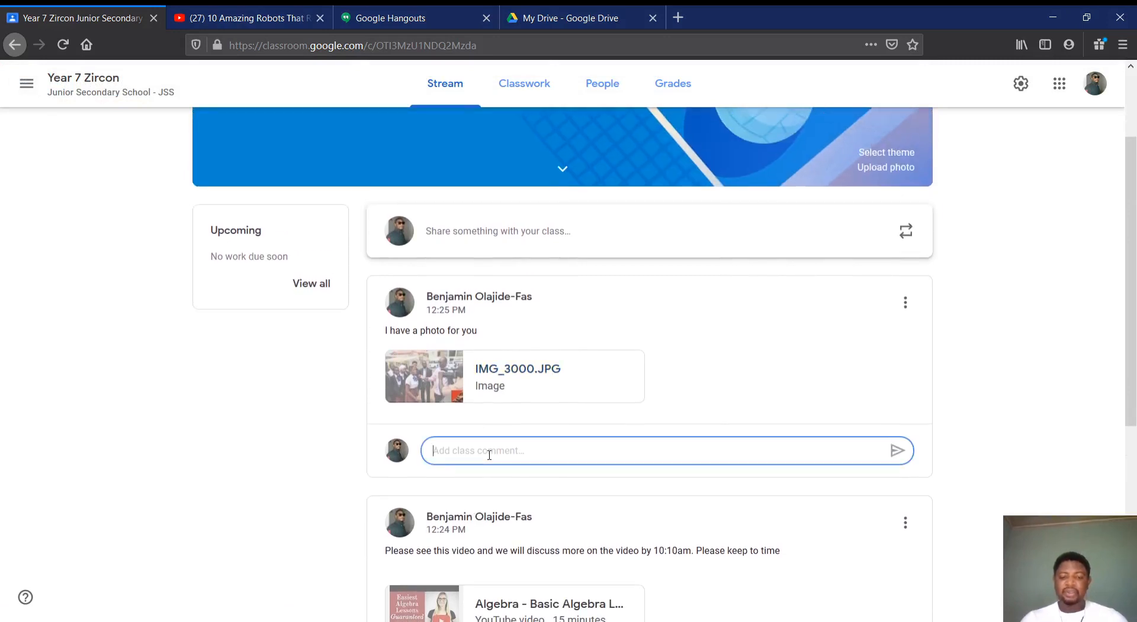
{"action": "type", "text": "What c"}
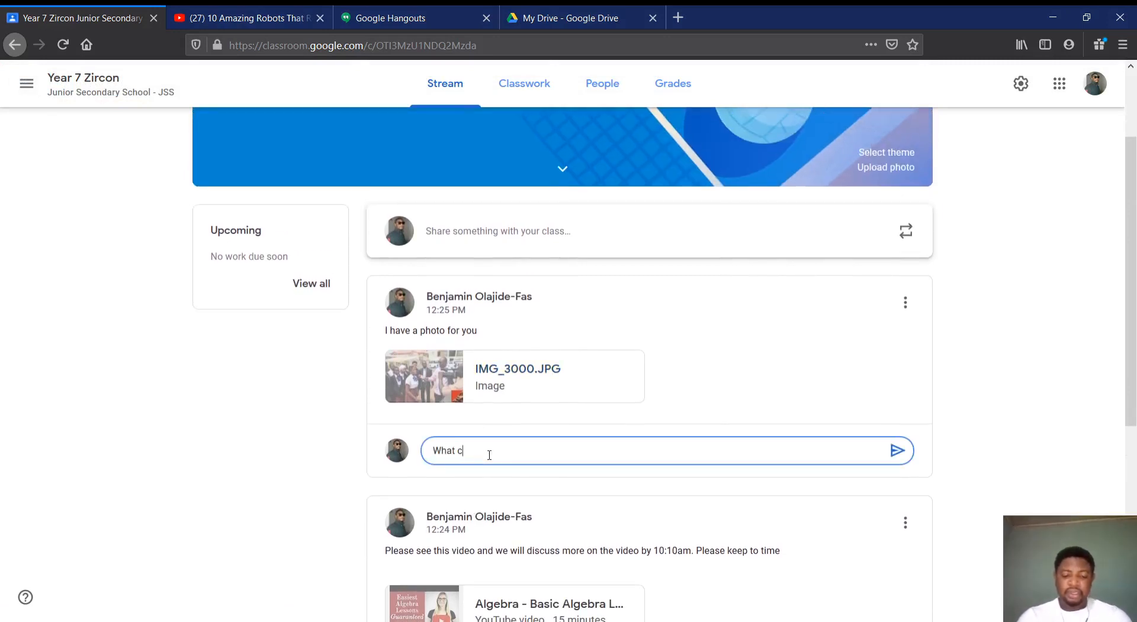
{"action": "type", "text": "an you o"}
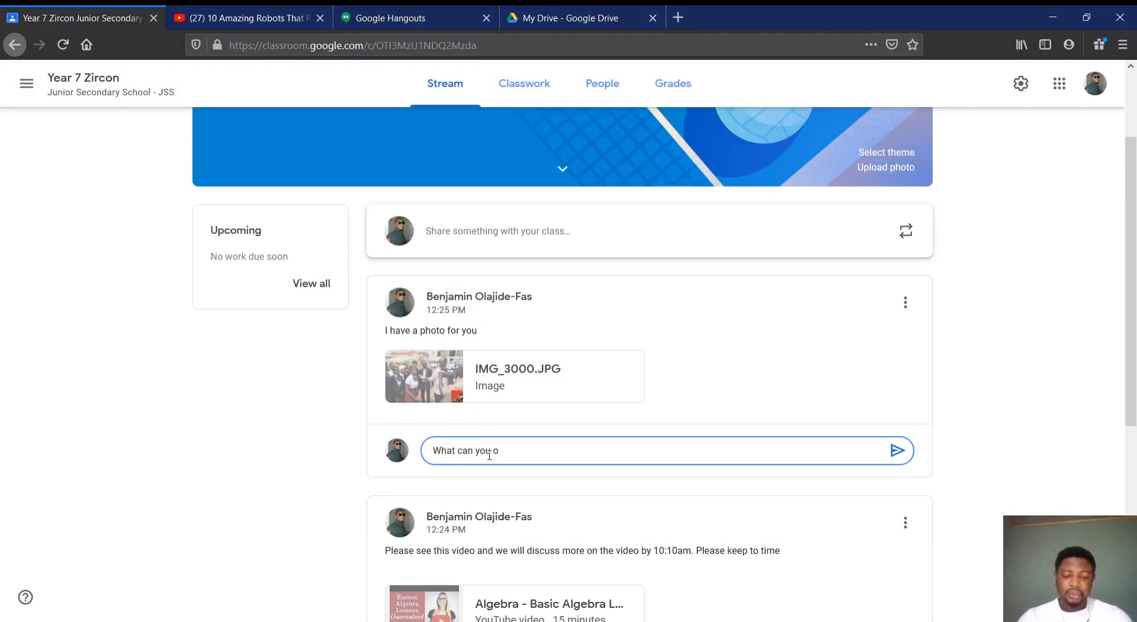
{"action": "type", "text": "bserve about"}
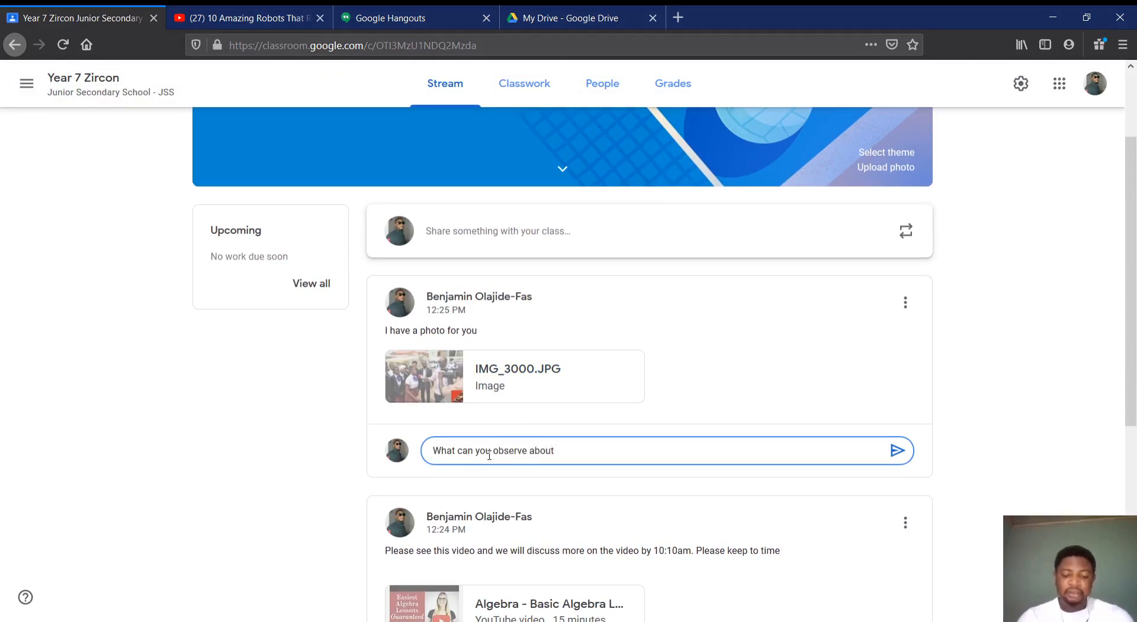
{"action": "type", "text": " this photo?"}
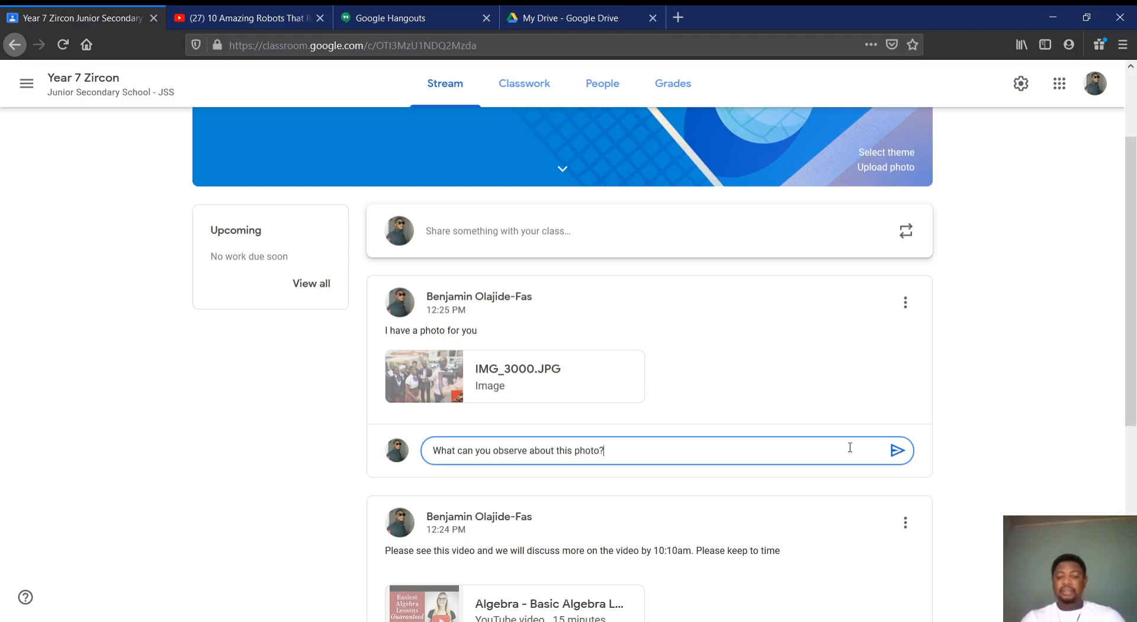
{"action": "left_click", "coordinate": [896, 451]}
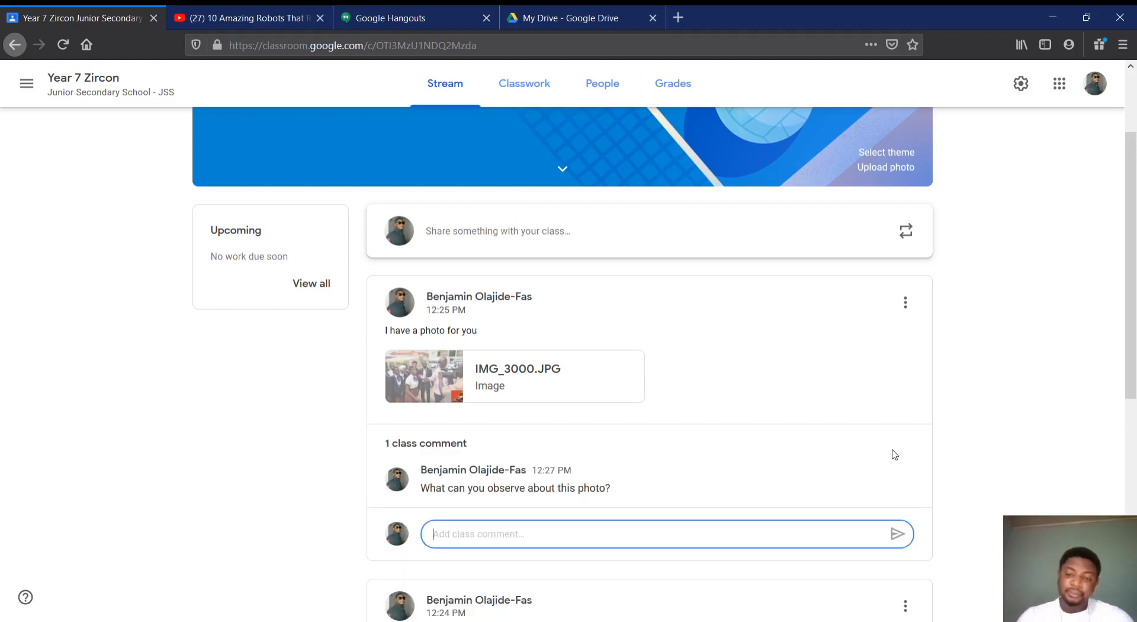
Examine the photo announcement with its class comment and the video announcement in the class stream
{"action": "scroll", "coordinate": [894, 455], "scroll_direction": "down", "scroll_amount": 3}
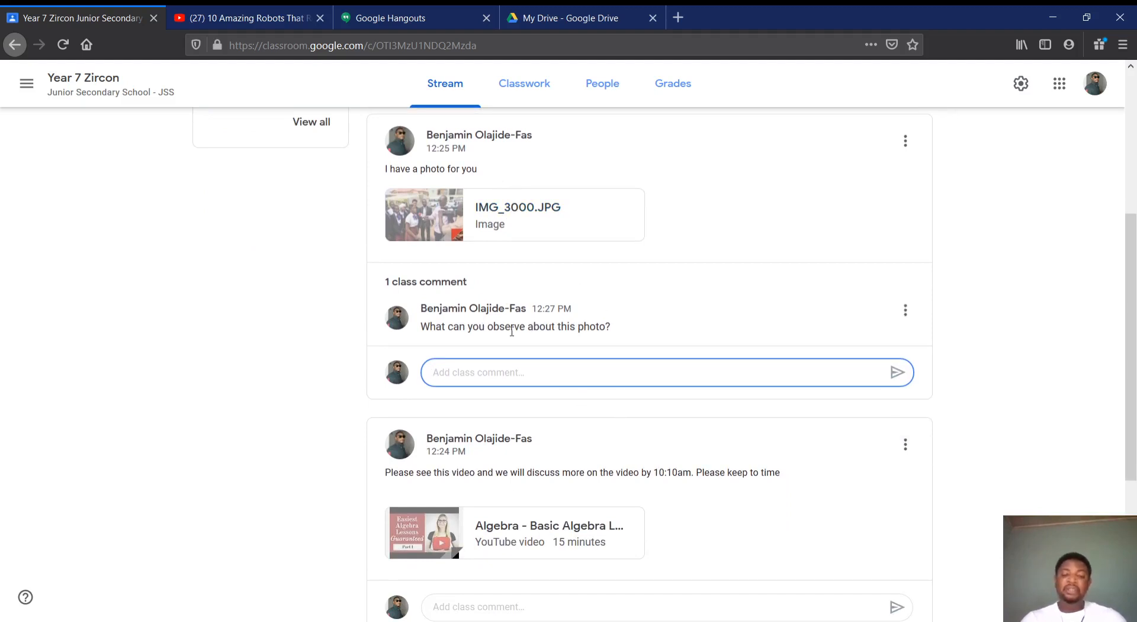
{"action": "scroll", "coordinate": [533, 287], "scroll_direction": "down", "scroll_amount": 1}
{"action": "scroll", "coordinate": [533, 287], "scroll_direction": "up", "scroll_amount": 4}
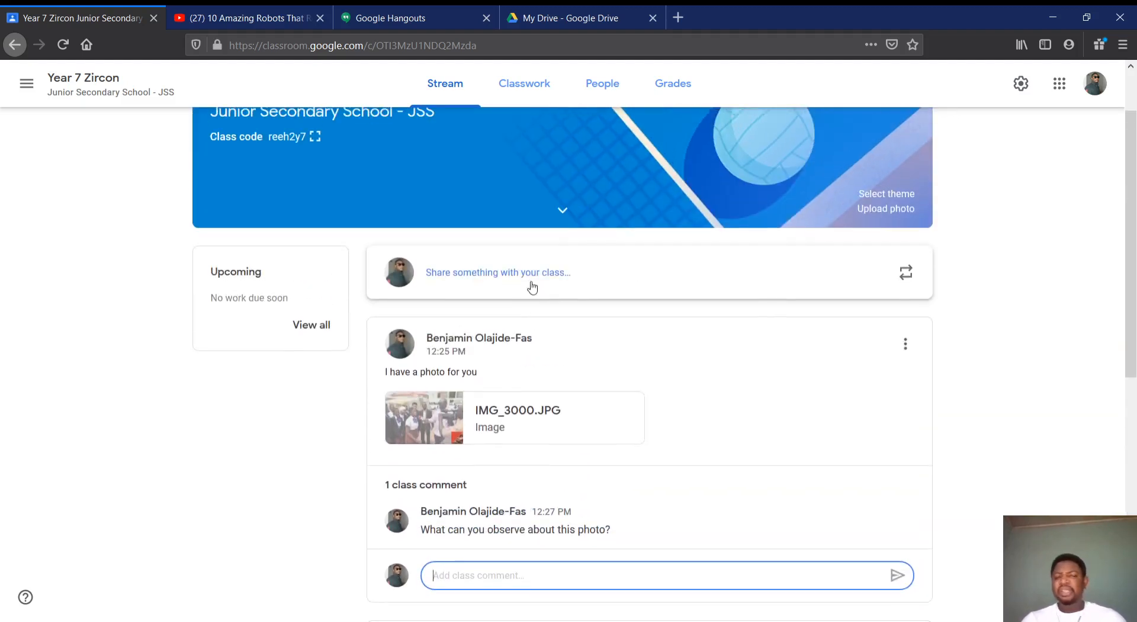
{"action": "scroll", "coordinate": [532, 287], "scroll_direction": "down", "scroll_amount": 2}
{"action": "scroll", "coordinate": [532, 288], "scroll_direction": "up", "scroll_amount": 3}
{"action": "scroll", "coordinate": [532, 288], "scroll_direction": "down", "scroll_amount": 3}
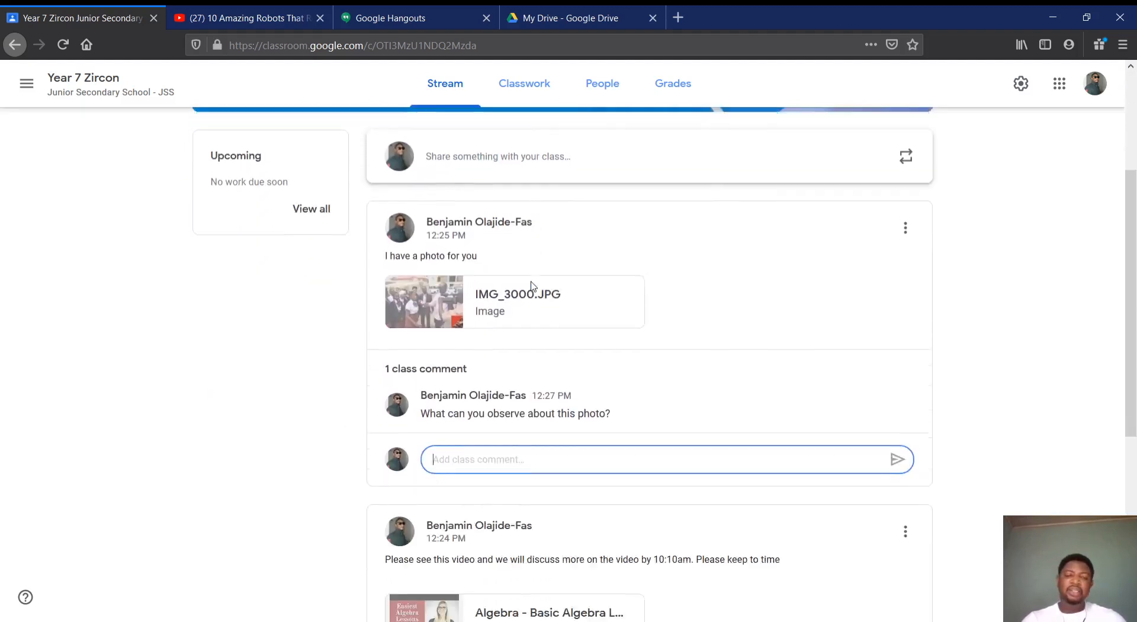
{"action": "scroll", "coordinate": [532, 287], "scroll_direction": "down", "scroll_amount": 2}
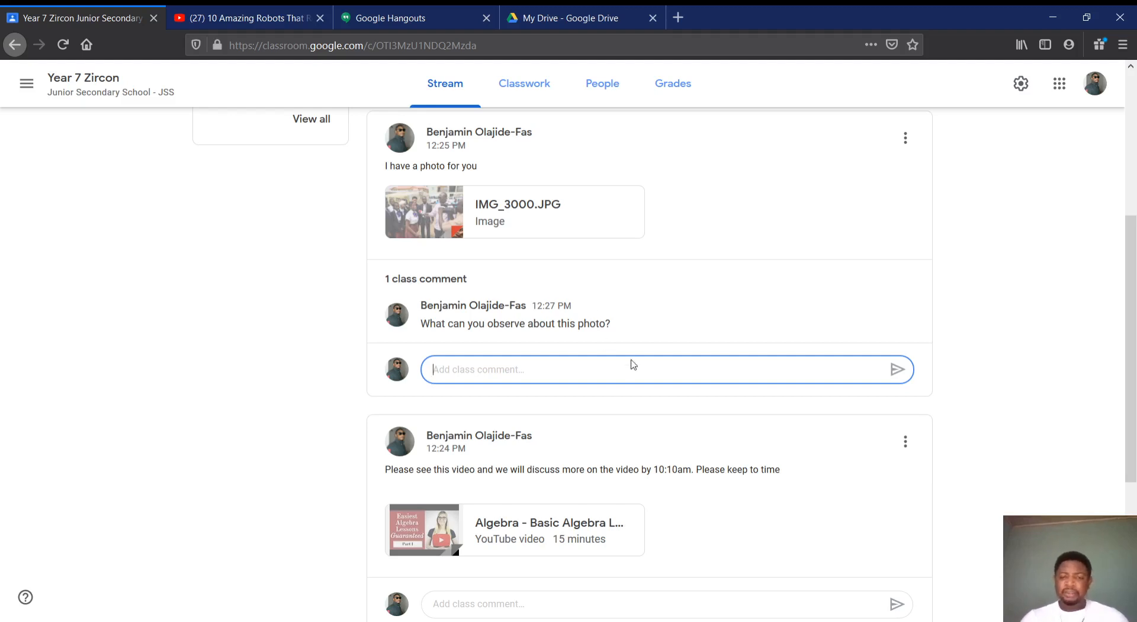
{"action": "scroll", "coordinate": [676, 238], "scroll_direction": "up", "scroll_amount": 2}
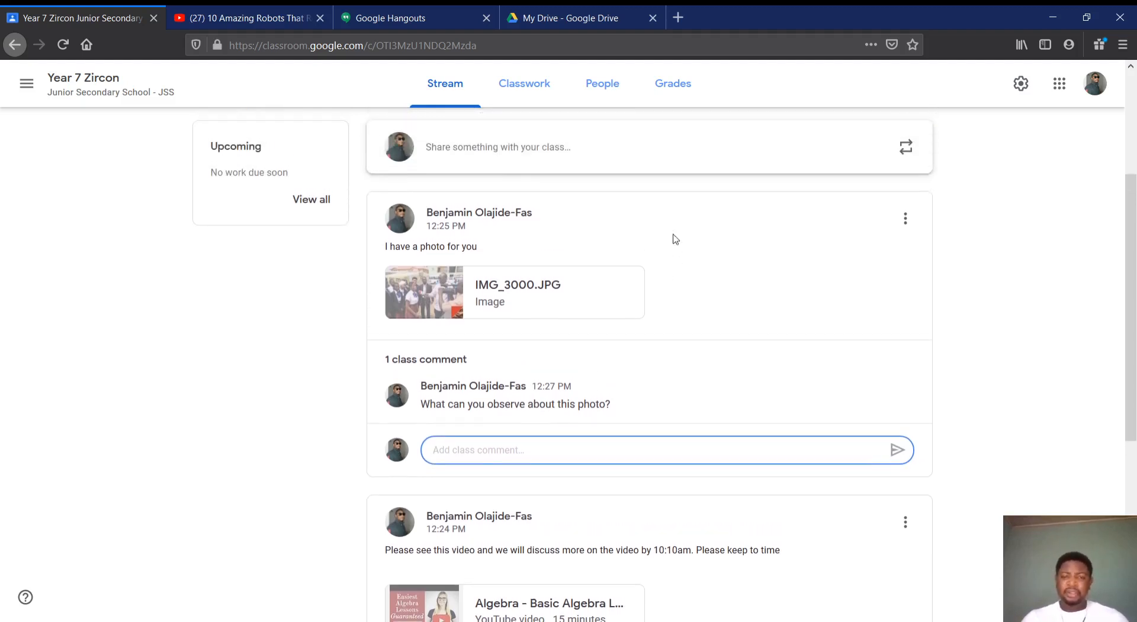
{"action": "scroll", "coordinate": [676, 238], "scroll_direction": "down", "scroll_amount": 2}
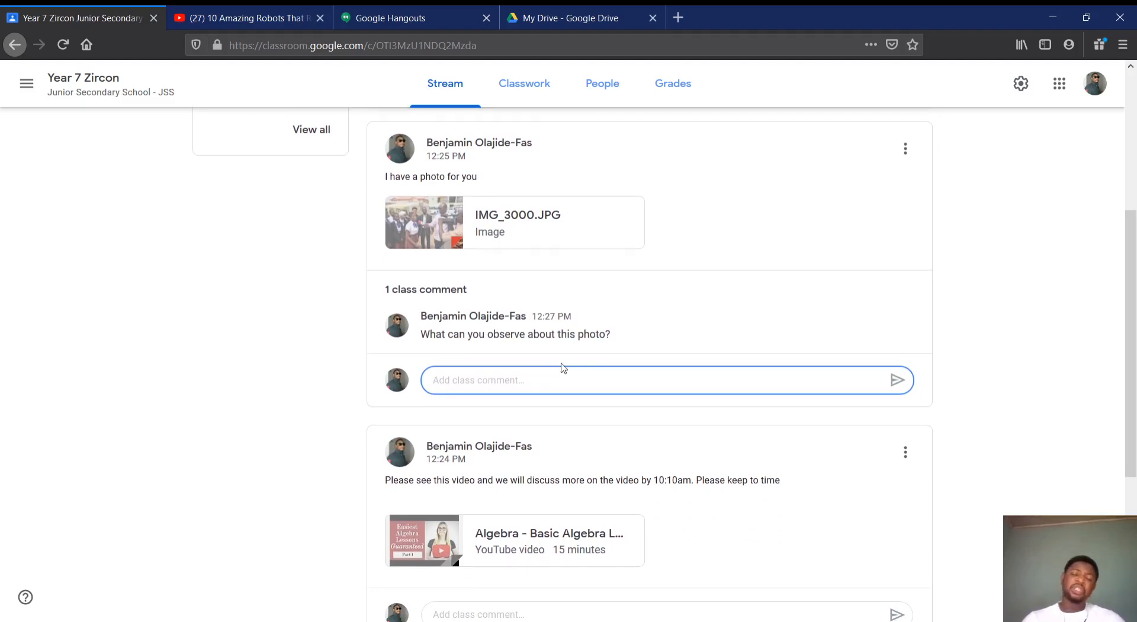
{"action": "scroll", "coordinate": [562, 367], "scroll_direction": "up", "scroll_amount": 5}
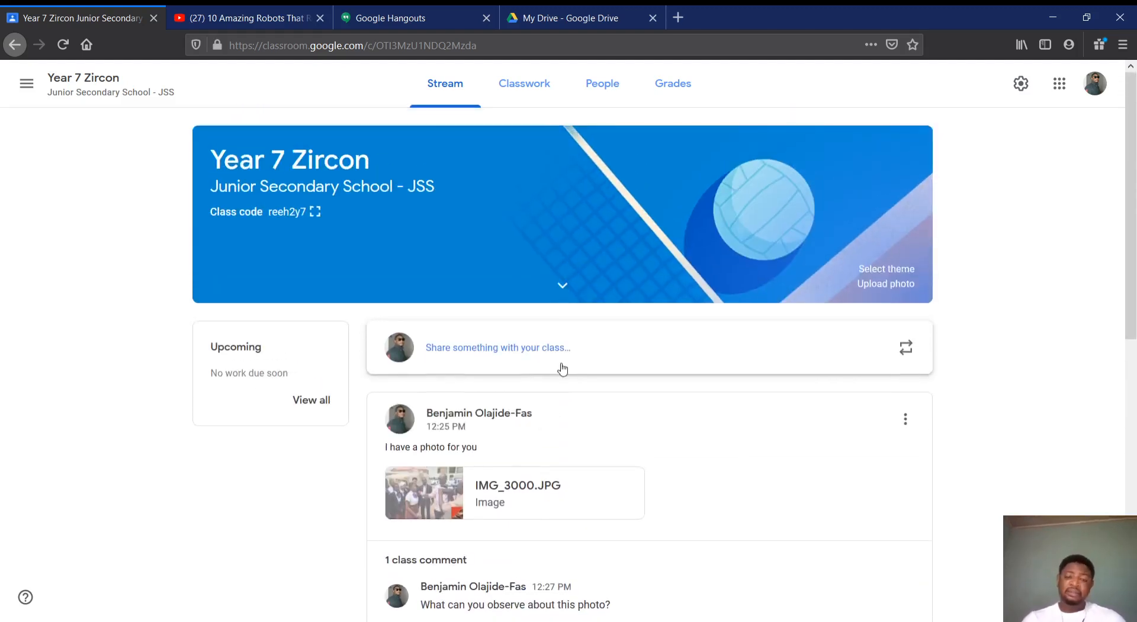
{"action": "scroll", "coordinate": [563, 369], "scroll_direction": "down", "scroll_amount": 6}
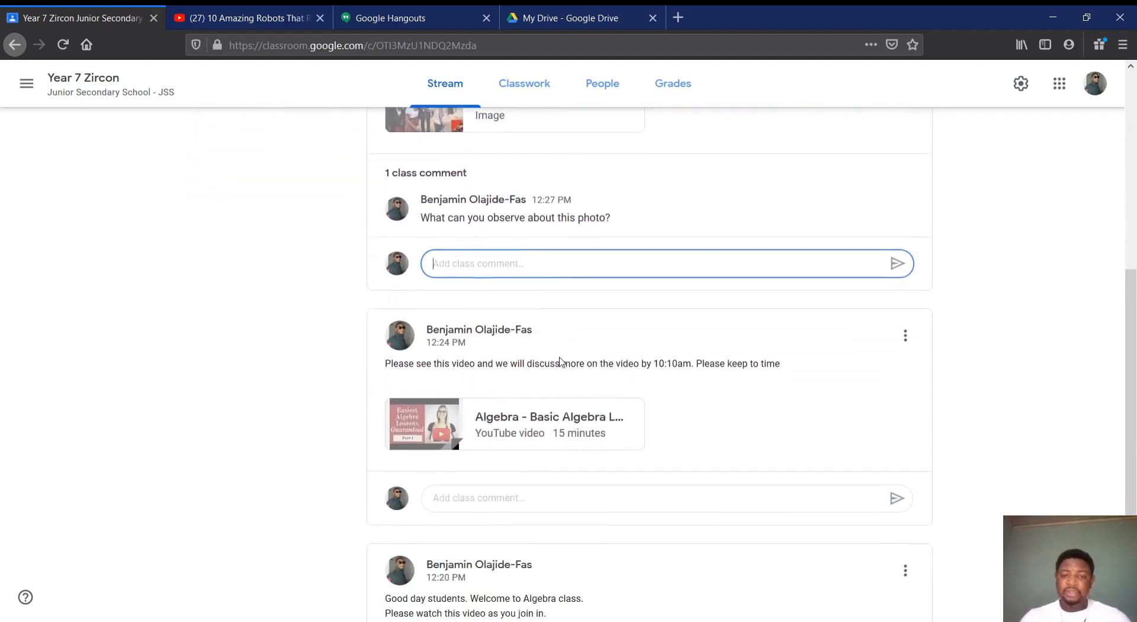
{"action": "scroll", "coordinate": [561, 363], "scroll_direction": "up", "scroll_amount": 6}
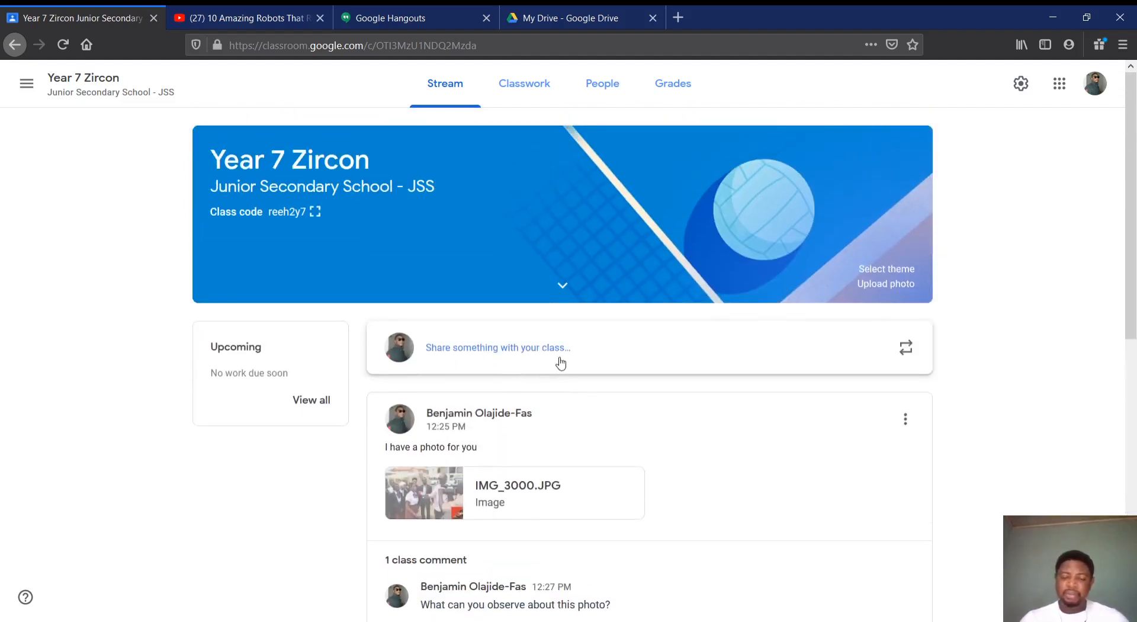
{"action": "scroll", "coordinate": [561, 363], "scroll_direction": "down", "scroll_amount": 3}
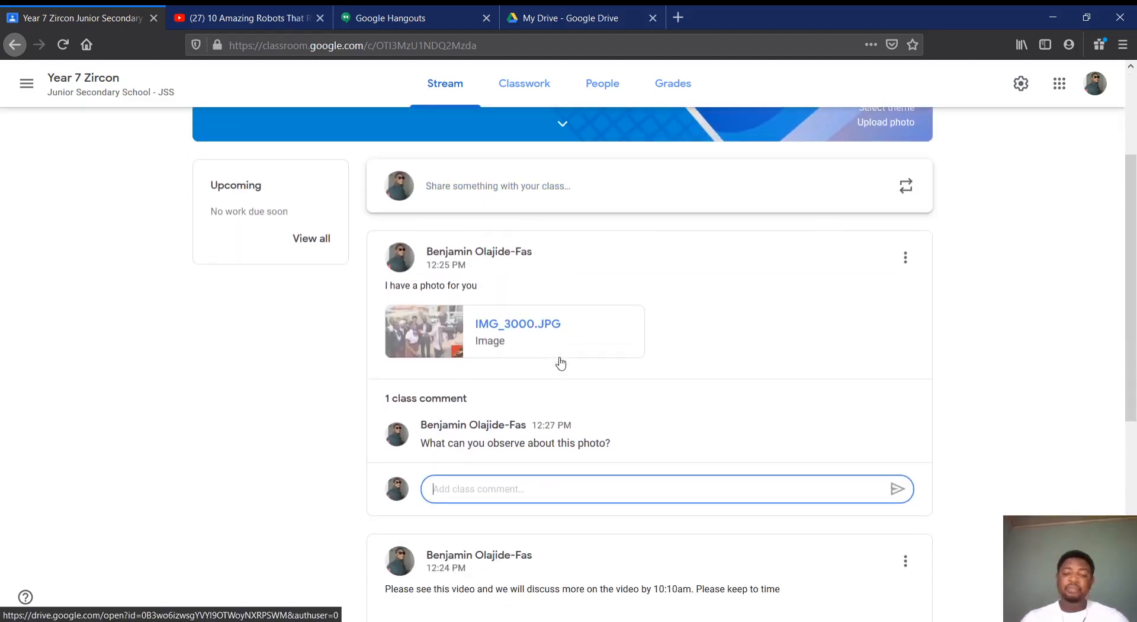
Start a new announcement for all students with the text "Here is your note for this lesson"
{"action": "scroll", "coordinate": [619, 349], "scroll_direction": "up", "scroll_amount": 3}
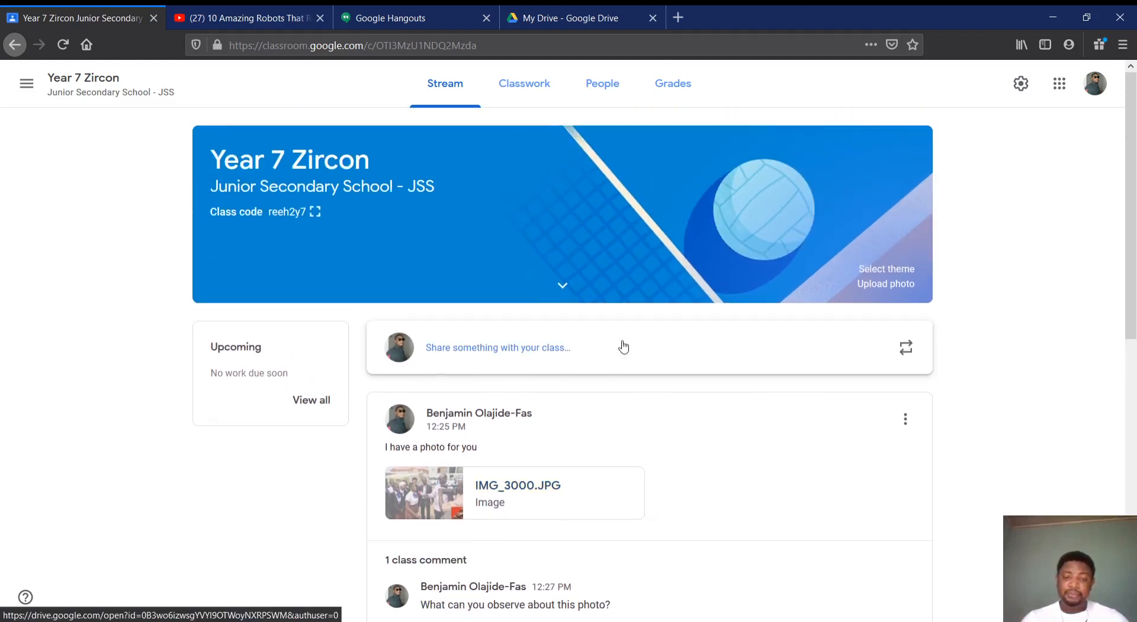
{"action": "left_click", "coordinate": [603, 354]}
{"action": "type", "text": "He"}
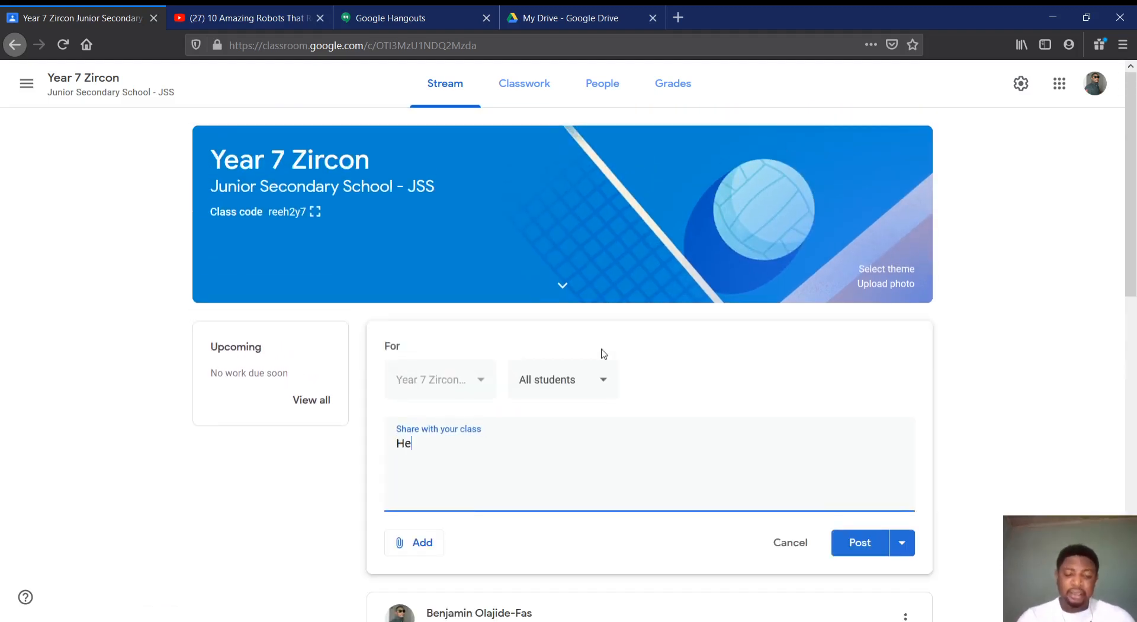
{"action": "type", "text": "re is your "}
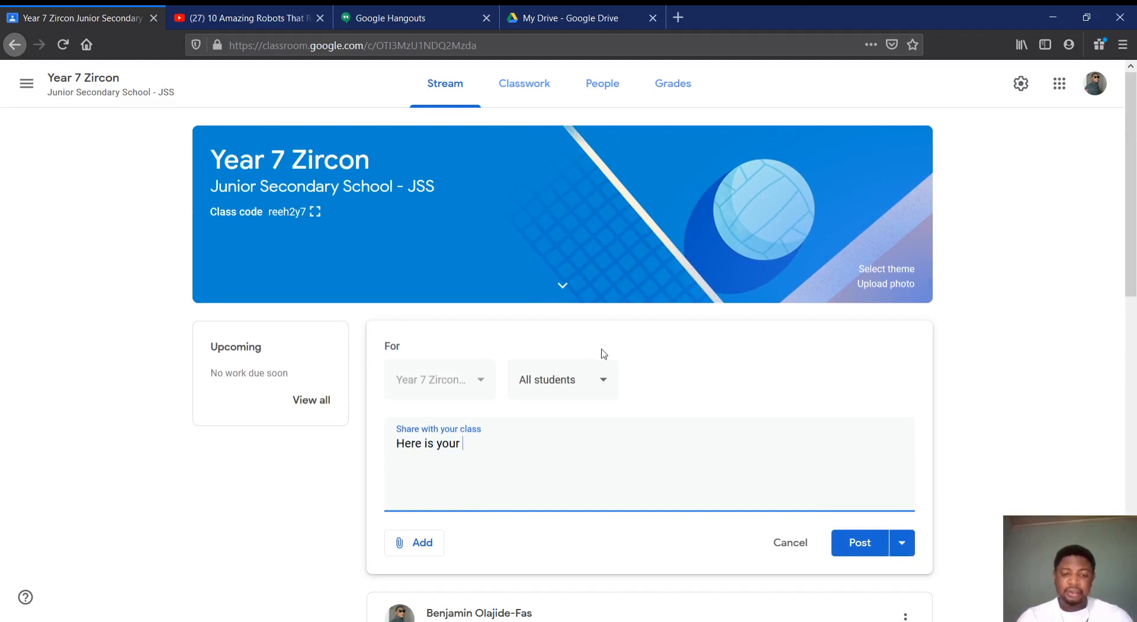
{"action": "type", "text": "note"}
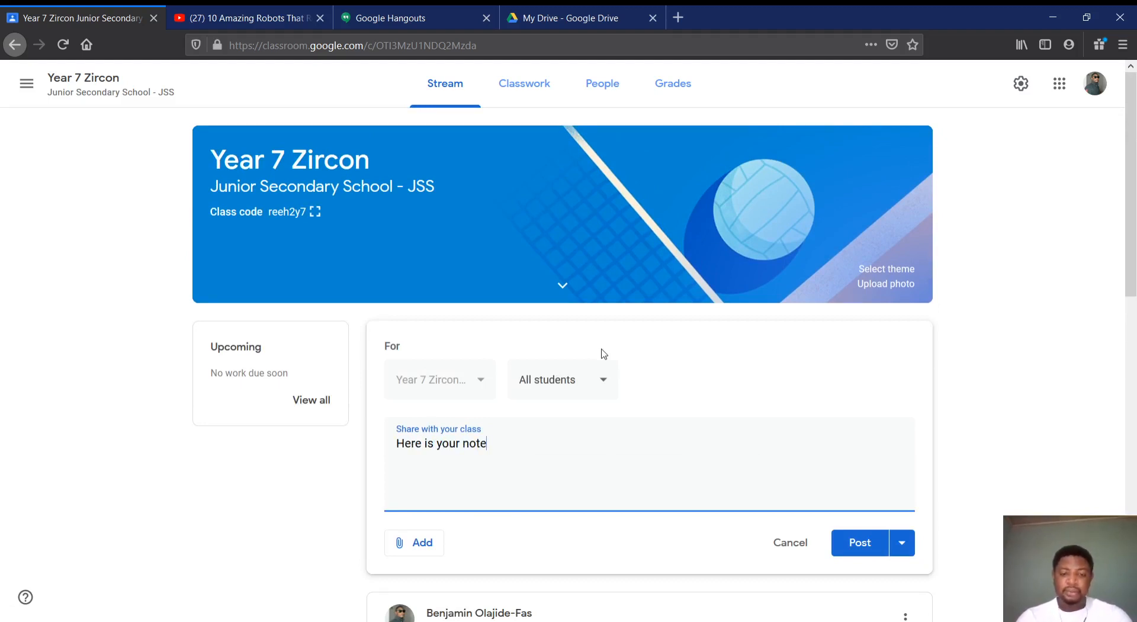
{"action": "type", "text": " for this"}
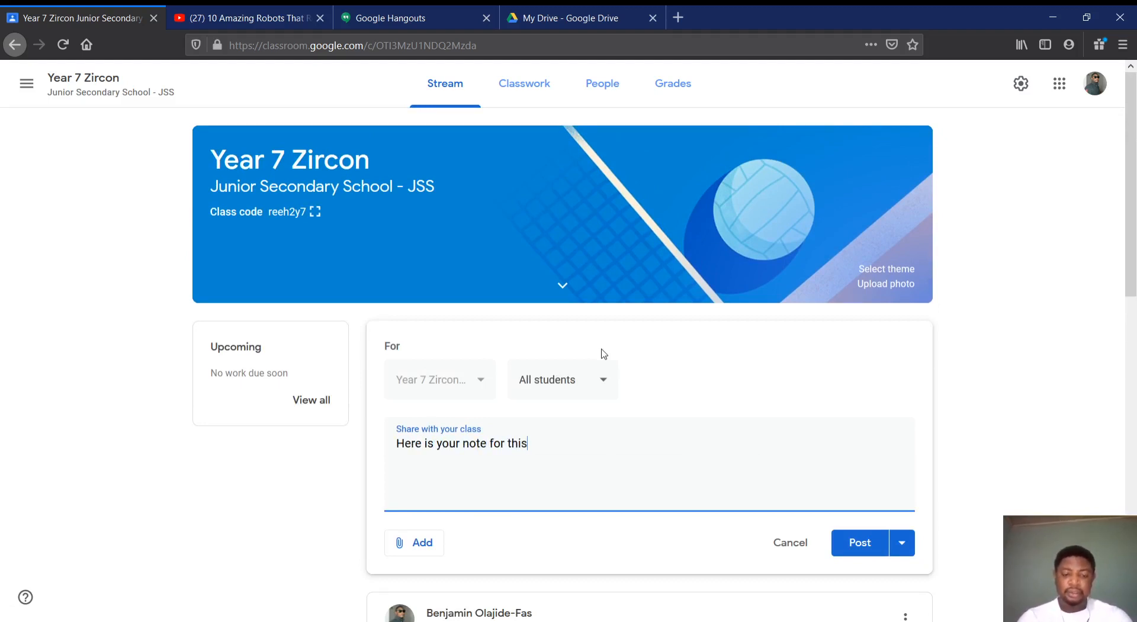
{"action": "type", "text": " lesson"}
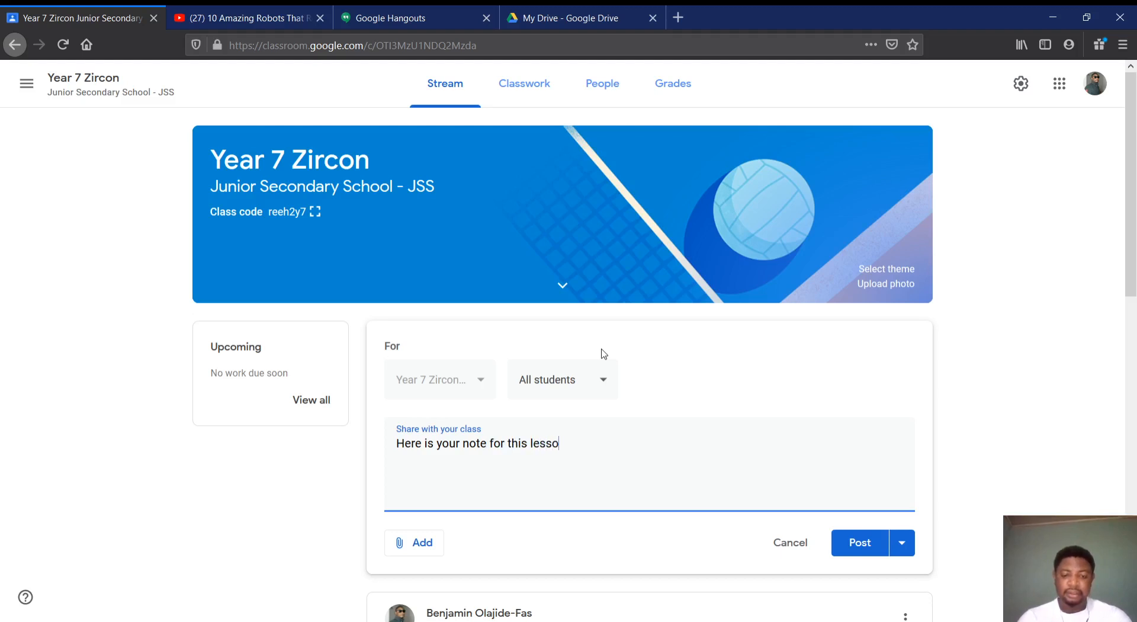
Attach 7A.pdf to the announcement by uploading it from the device, and post it to the class stream
{"action": "left_click", "coordinate": [410, 542]}
{"action": "scroll", "coordinate": [463, 522], "scroll_direction": "down", "scroll_amount": 3}
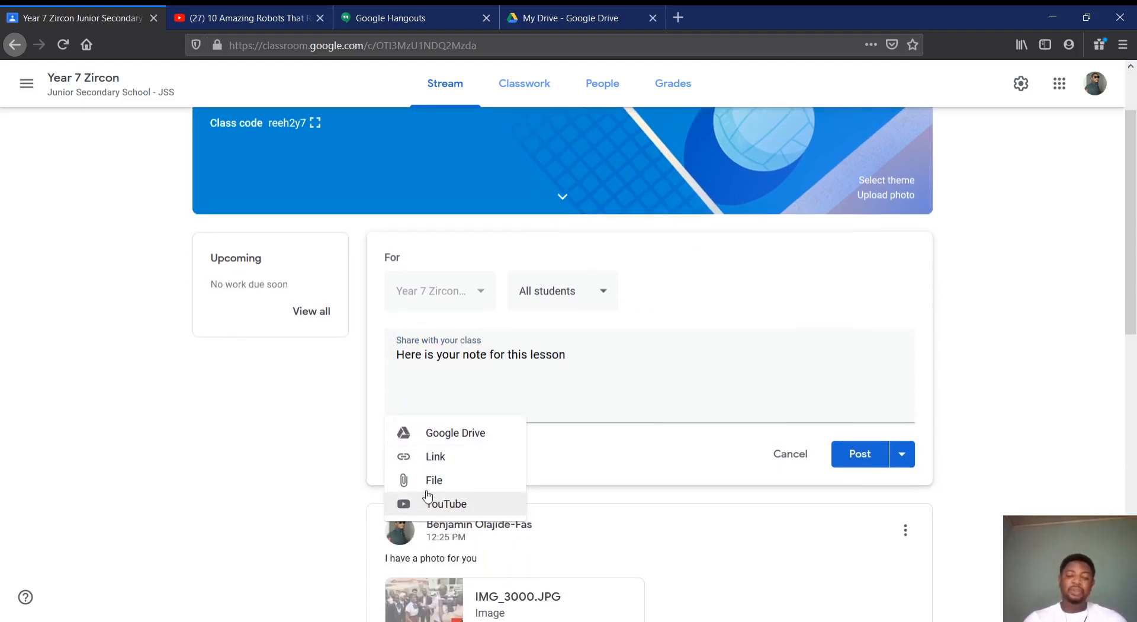
{"action": "left_click", "coordinate": [429, 487]}
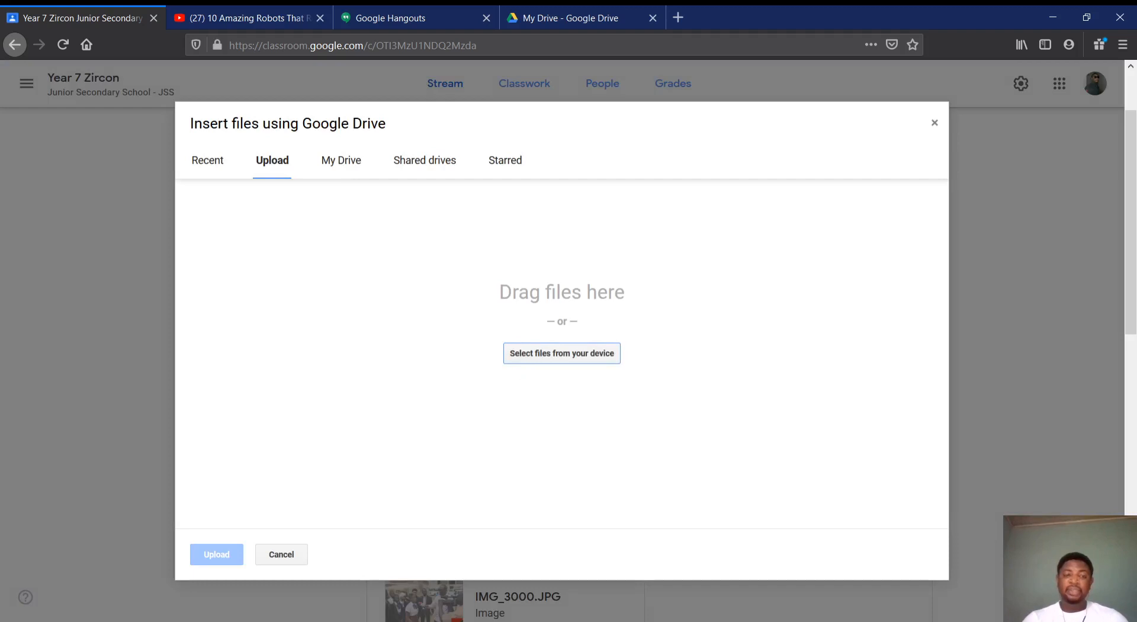
{"action": "left_click", "coordinate": [562, 353]}
{"action": "left_click", "coordinate": [275, 23]}
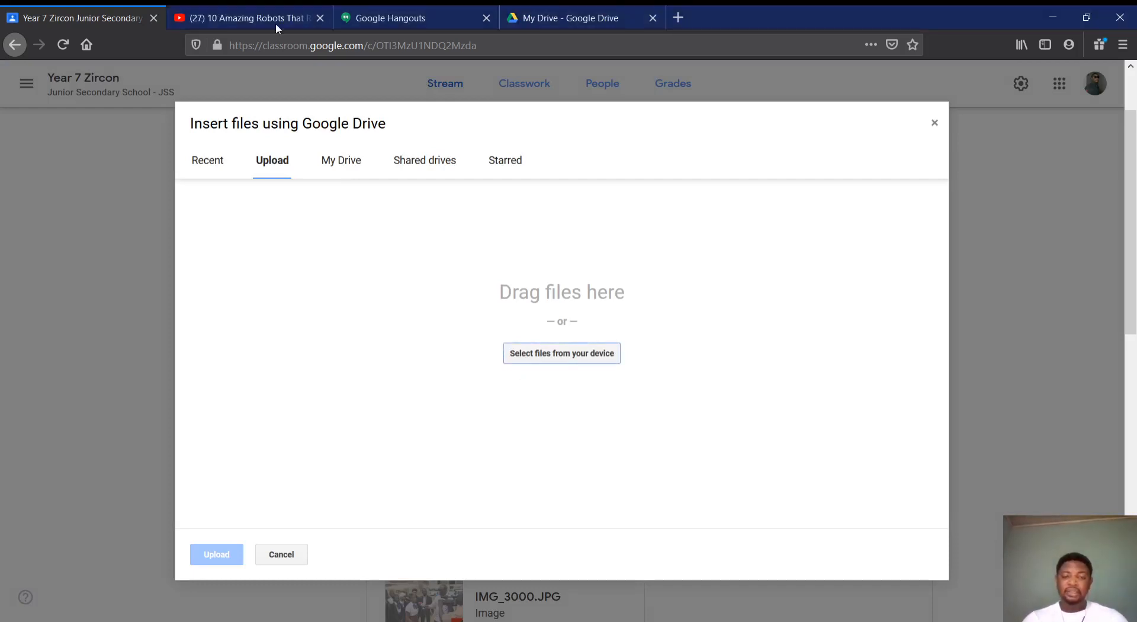
{"action": "left_click", "coordinate": [569, 355]}
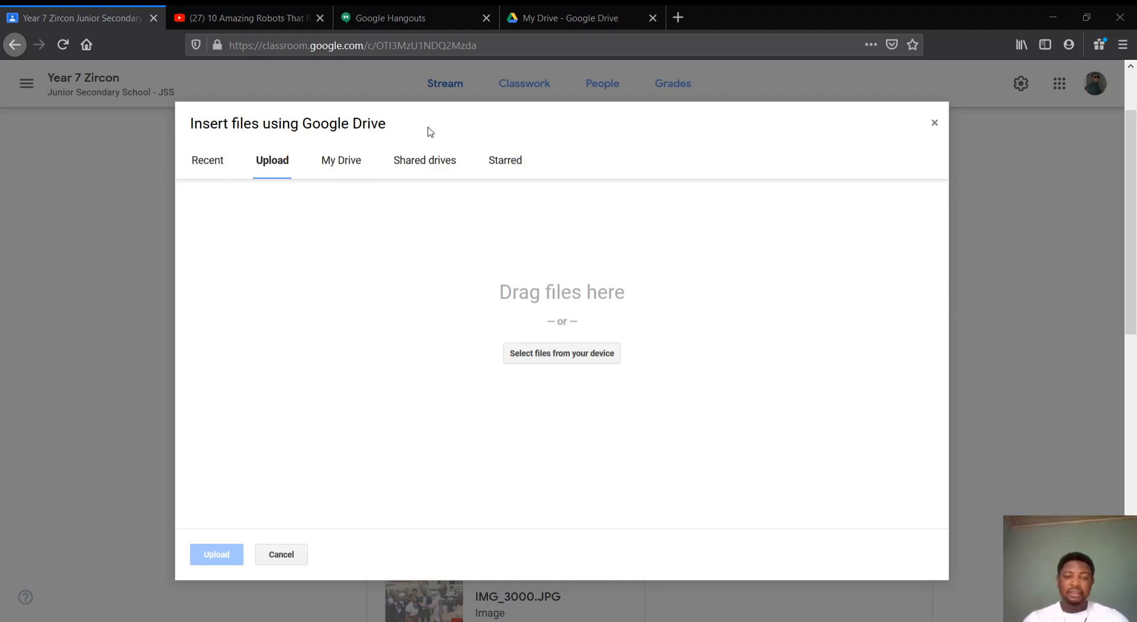
{"action": "double_click", "coordinate": [195, 125]}
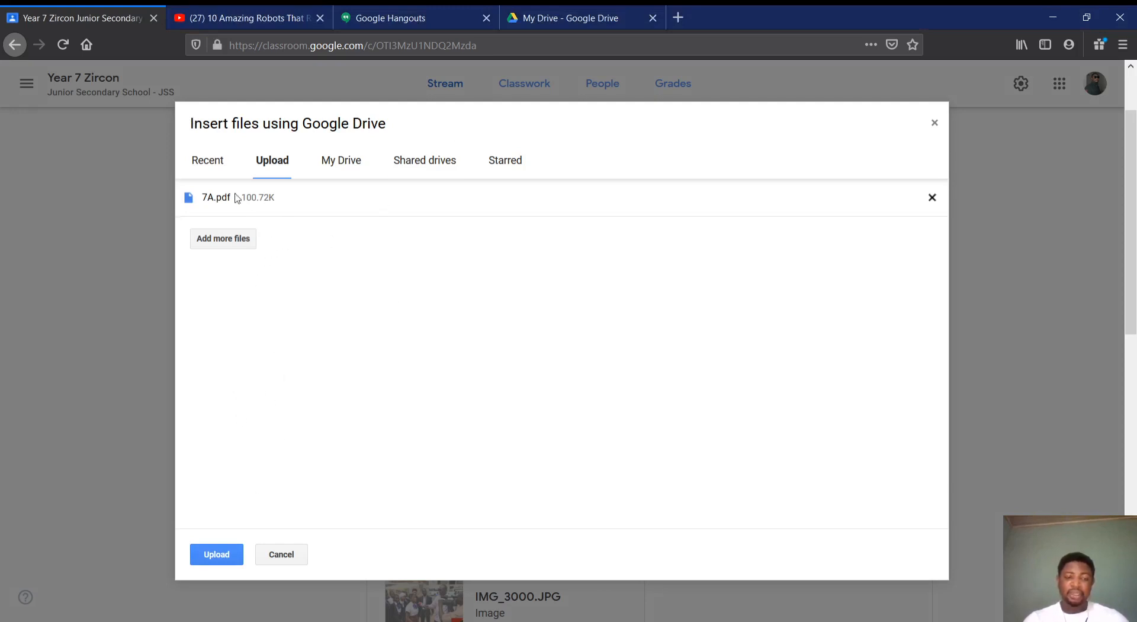
{"action": "left_click", "coordinate": [227, 554]}
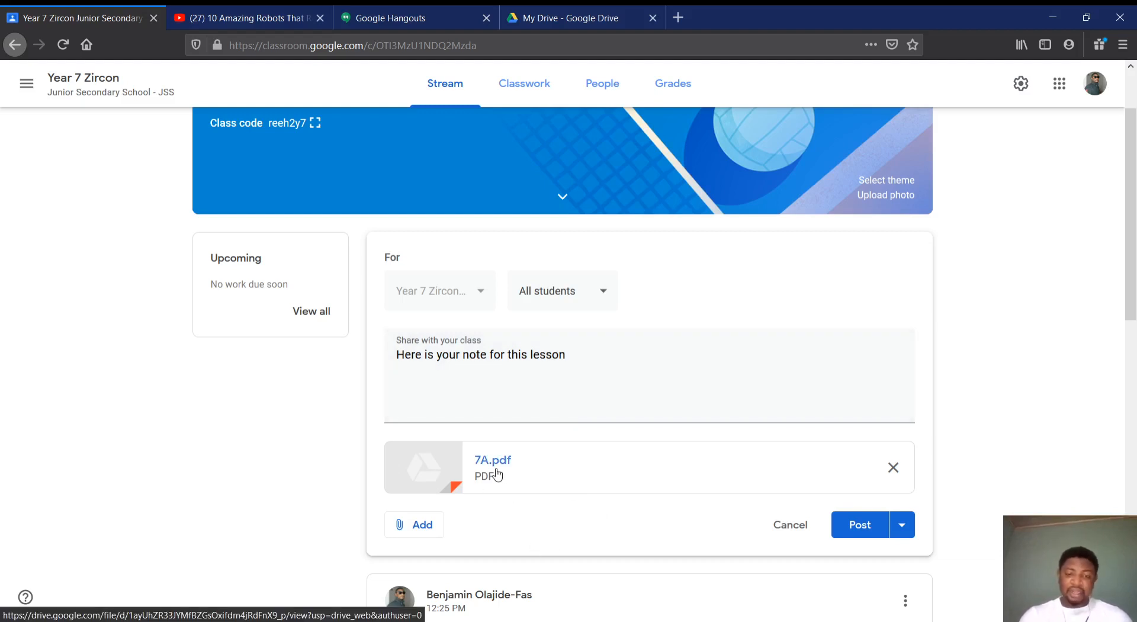
{"action": "left_click", "coordinate": [866, 523]}
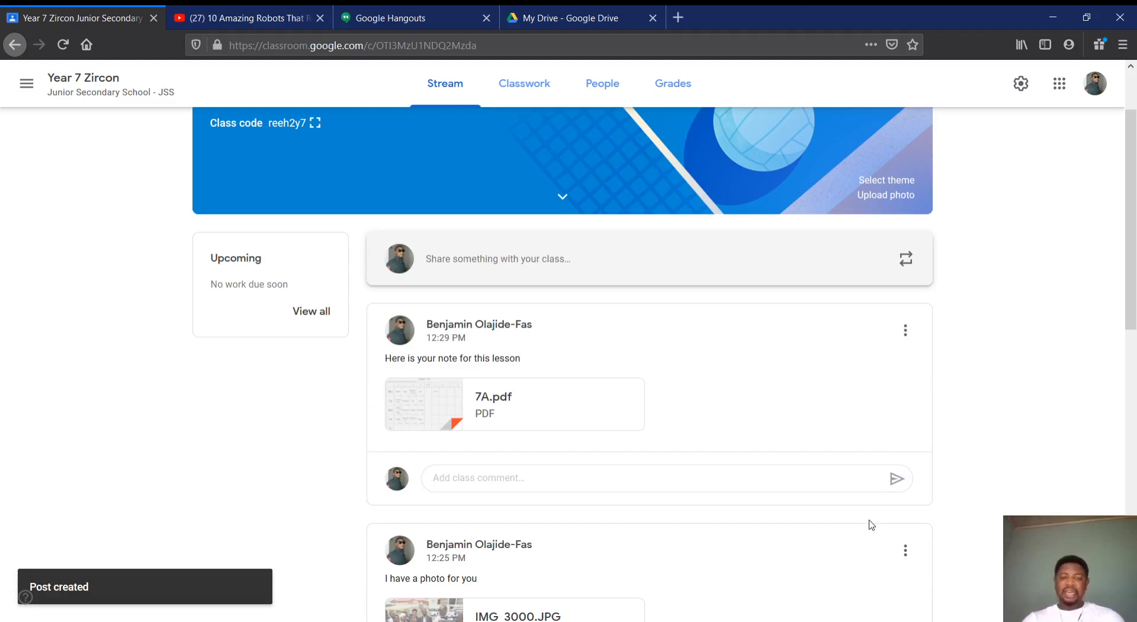
Draft another announcement with the text "A reusable file", correcting the spelling of "reusable"
{"action": "scroll", "coordinate": [701, 316], "scroll_direction": "up", "scroll_amount": 1}
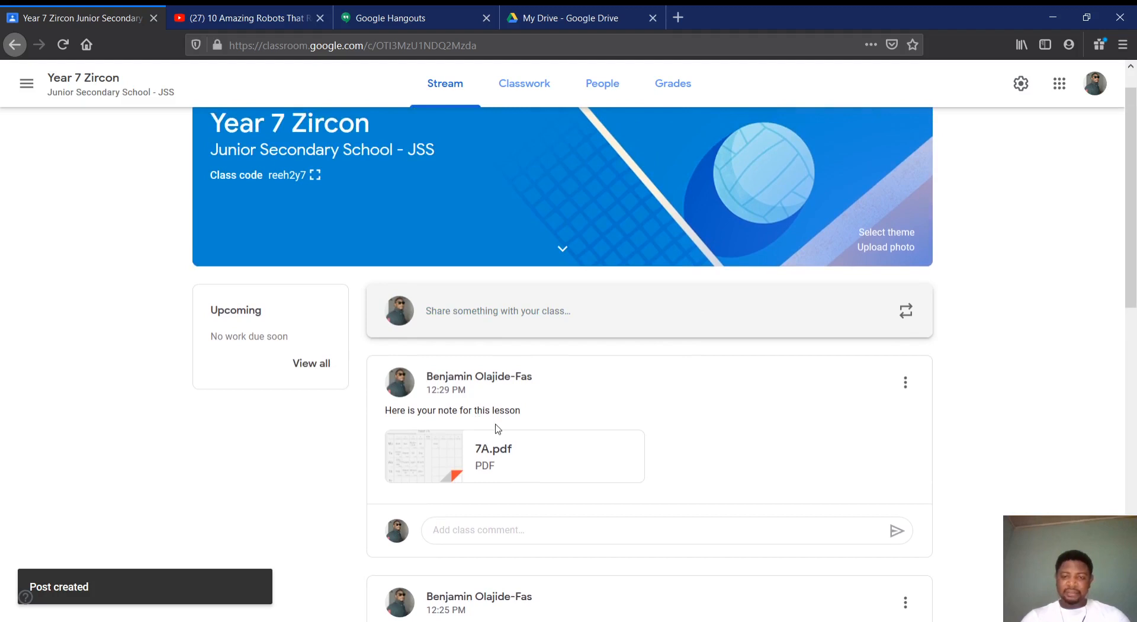
{"action": "scroll", "coordinate": [497, 430], "scroll_direction": "down", "scroll_amount": 2}
{"action": "left_click", "coordinate": [504, 230]}
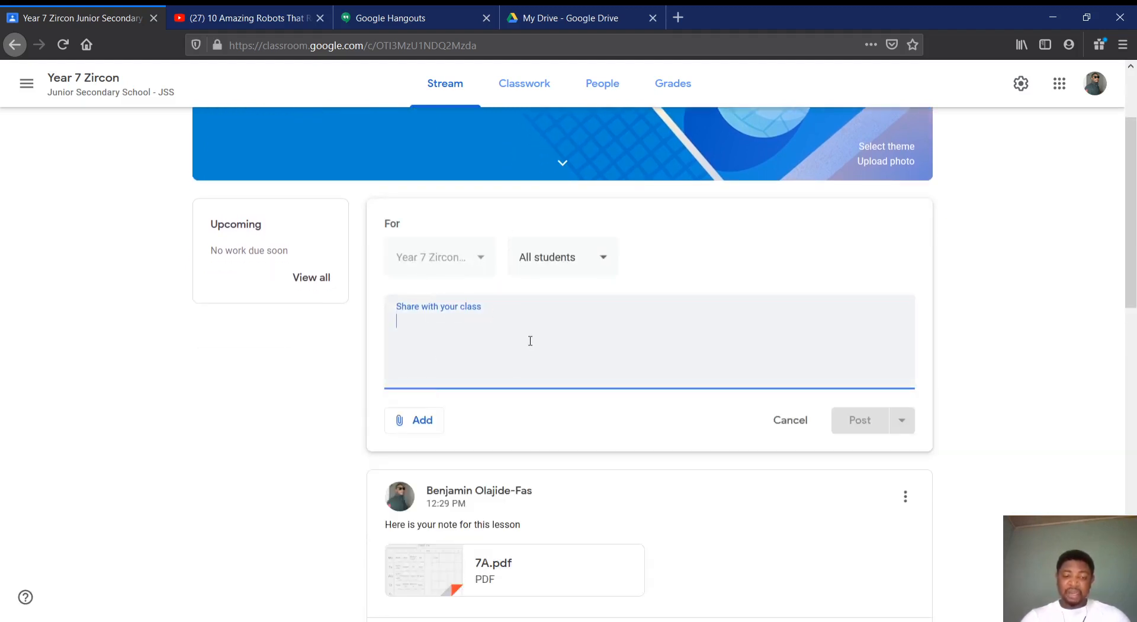
{"action": "type", "text": "A resu"}
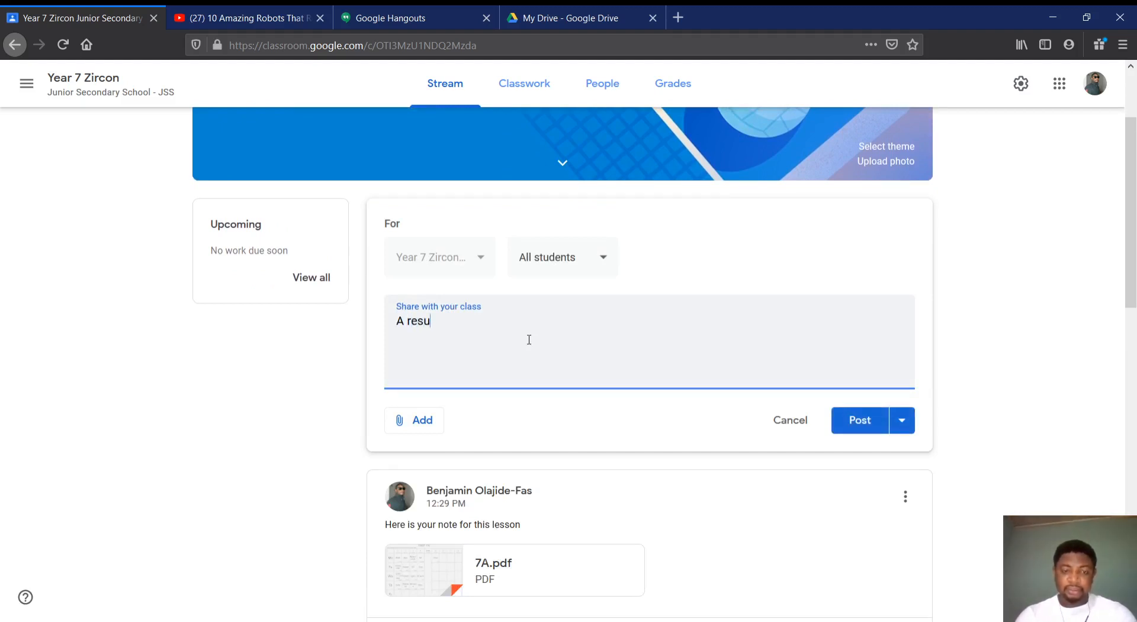
{"action": "key", "text": "BackSpace"}
{"action": "key", "text": "BackSpace"}
{"action": "type", "text": "useable"}
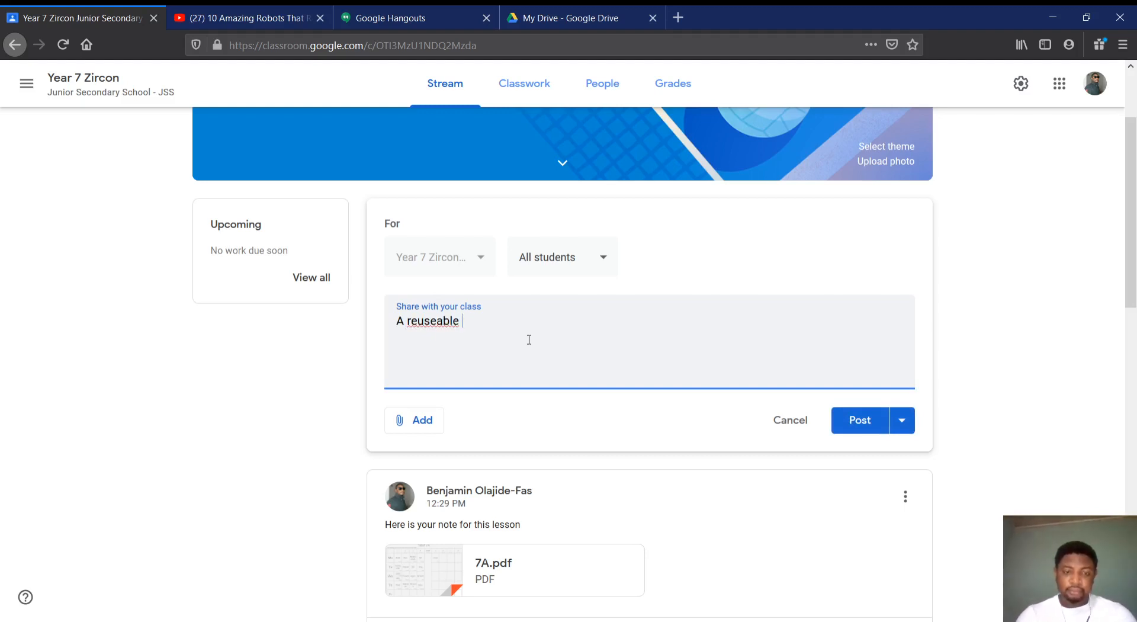
{"action": "right_click", "coordinate": [447, 323]}
{"action": "left_click", "coordinate": [466, 333]}
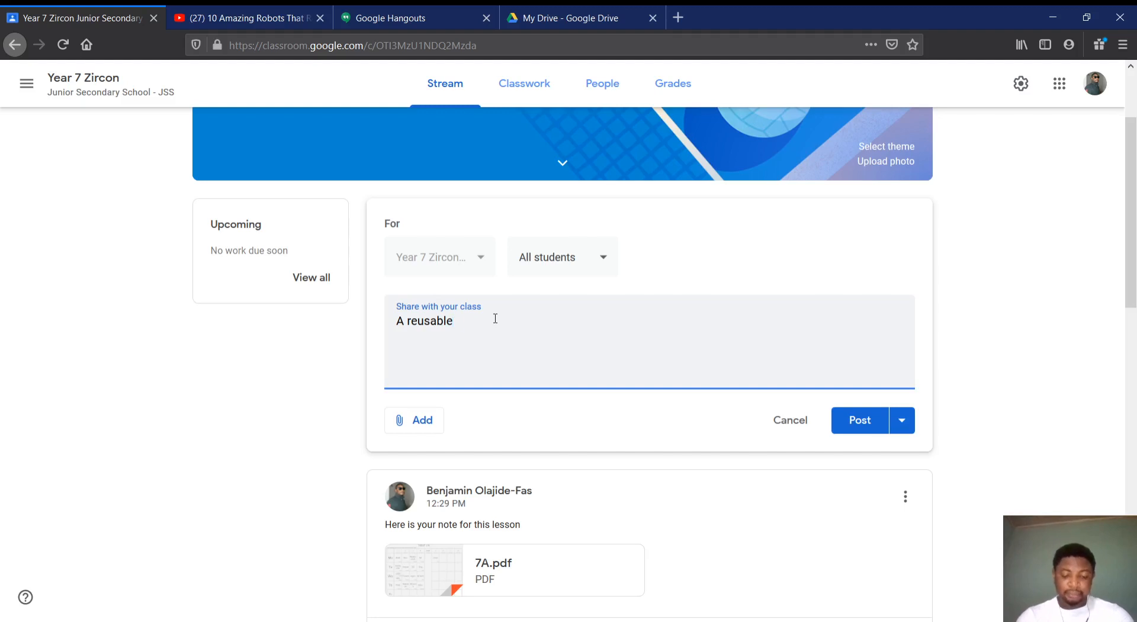
{"action": "type", "text": "file"}
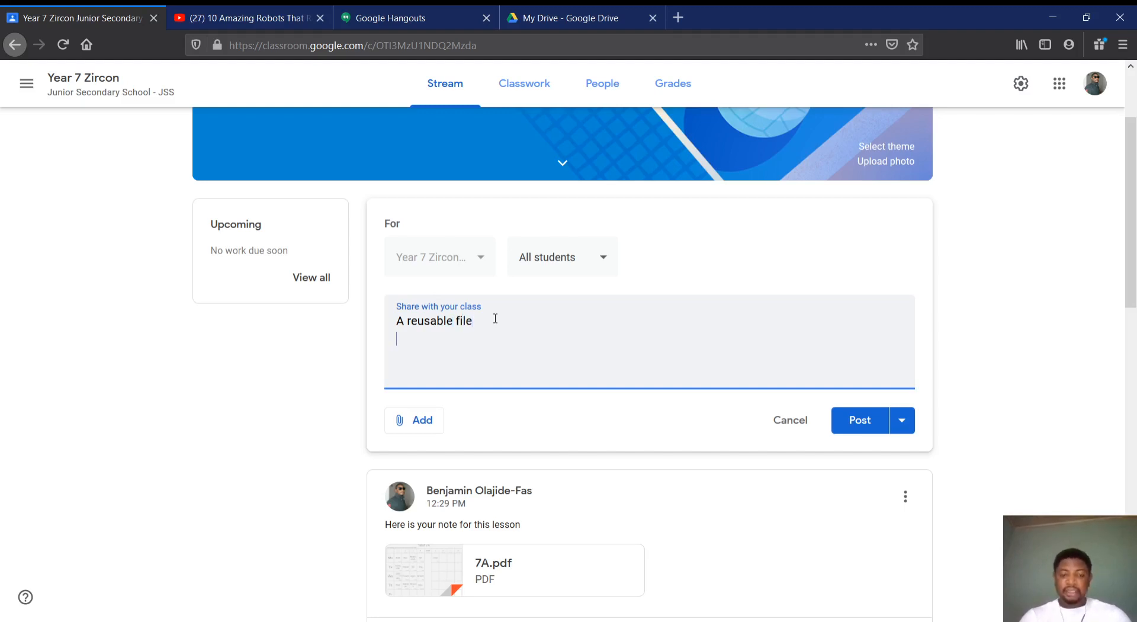
Attach the recent file 7A.pdf from Google Drive to the draft announcement, and remove the attachment again
{"action": "left_click", "coordinate": [412, 421]}
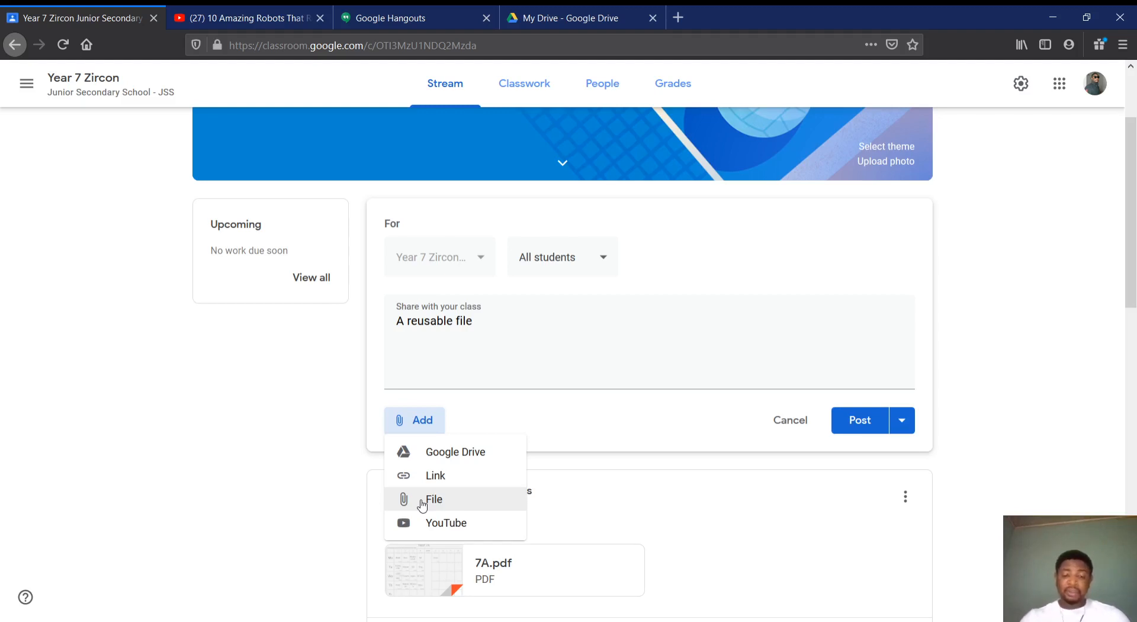
{"action": "left_click", "coordinate": [436, 458]}
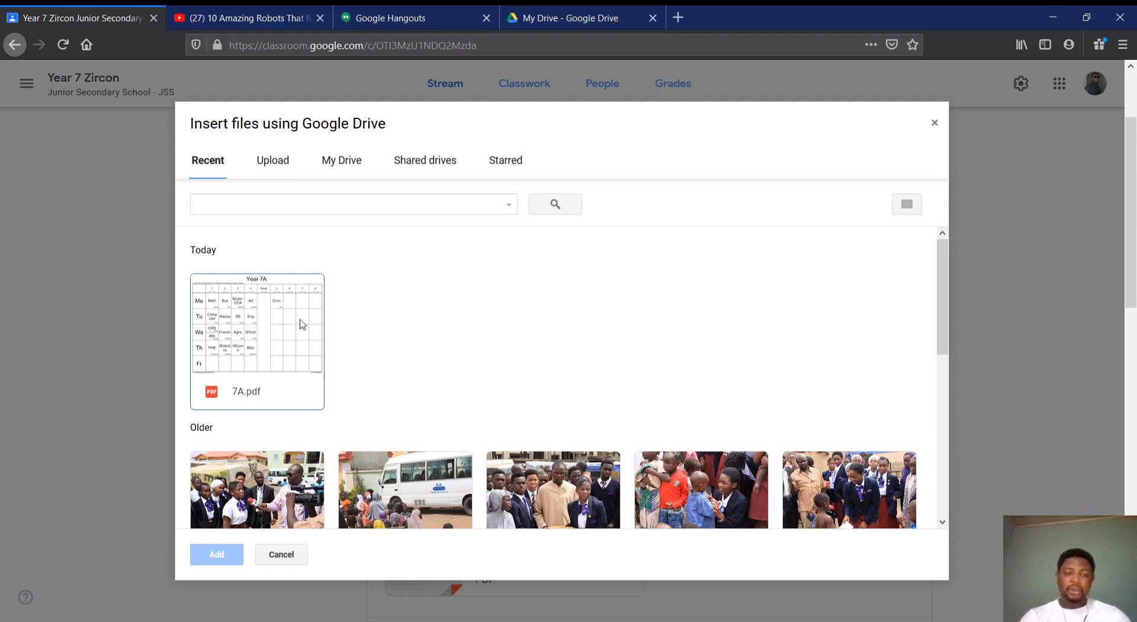
{"action": "left_click", "coordinate": [263, 336]}
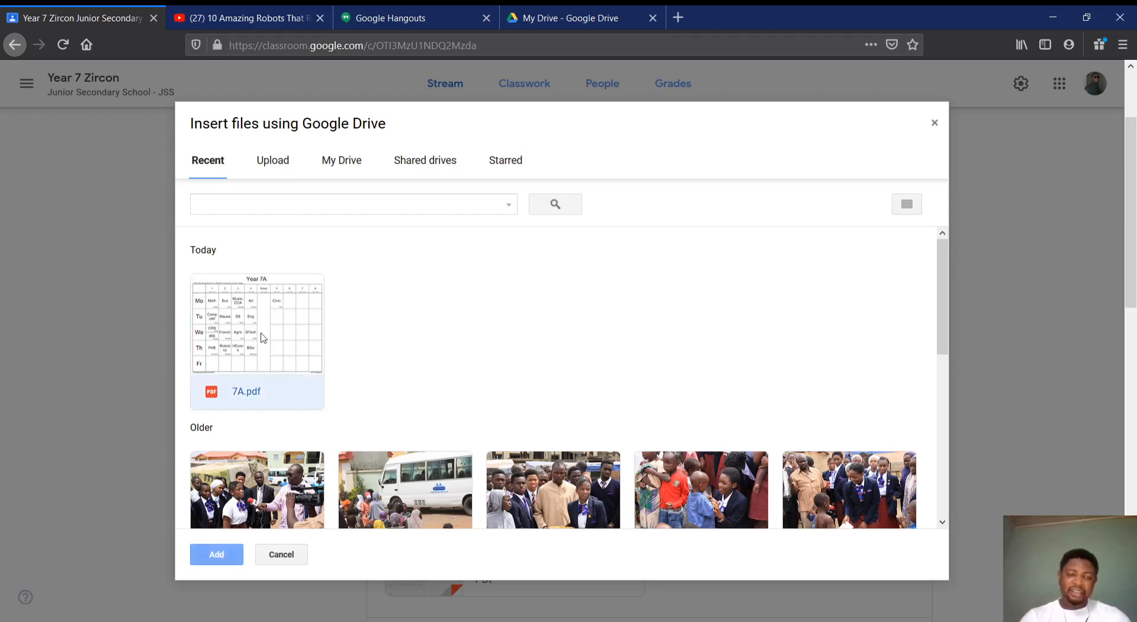
{"action": "left_click", "coordinate": [217, 554]}
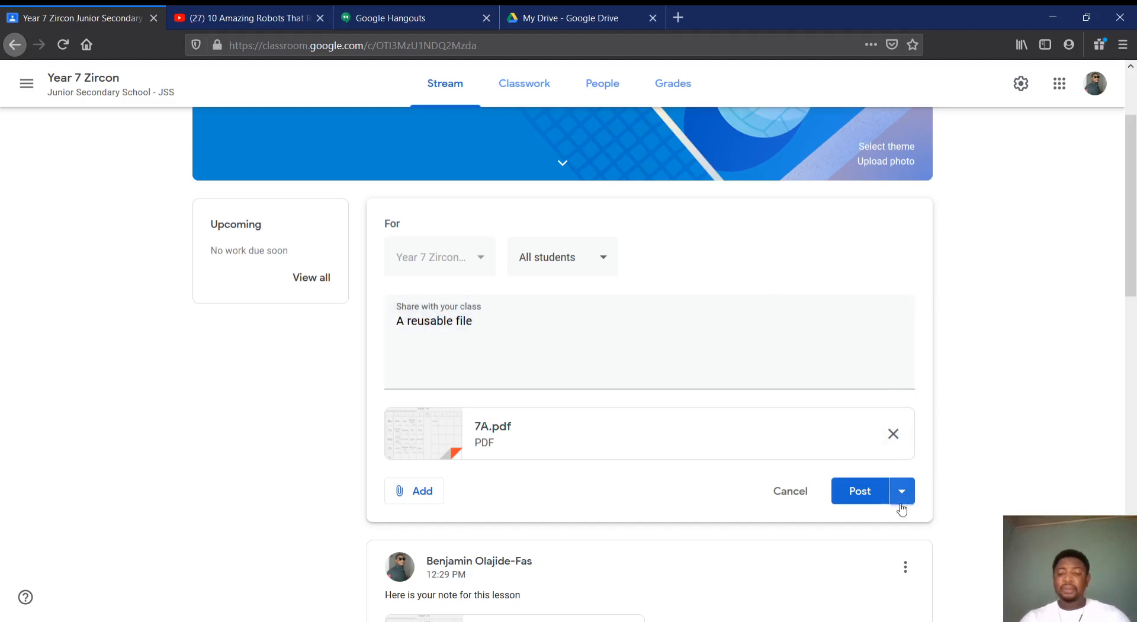
{"action": "left_click", "coordinate": [894, 434]}
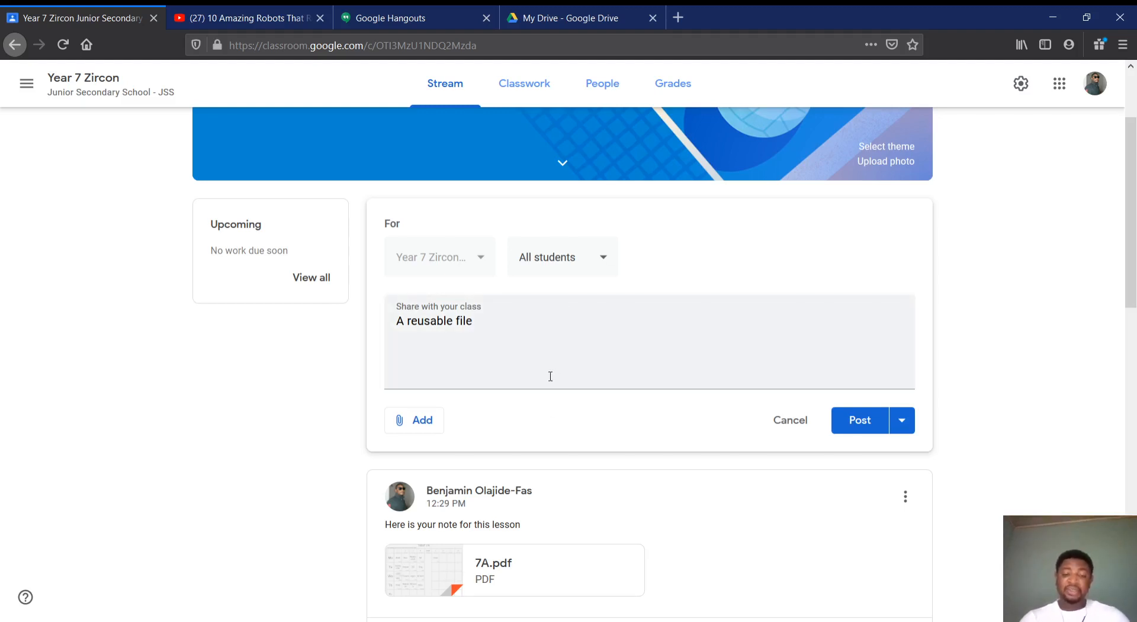
Look through the upload and recent-file options for attaching a file to the draft, and close the file picker without choosing one
{"action": "left_click", "coordinate": [416, 421]}
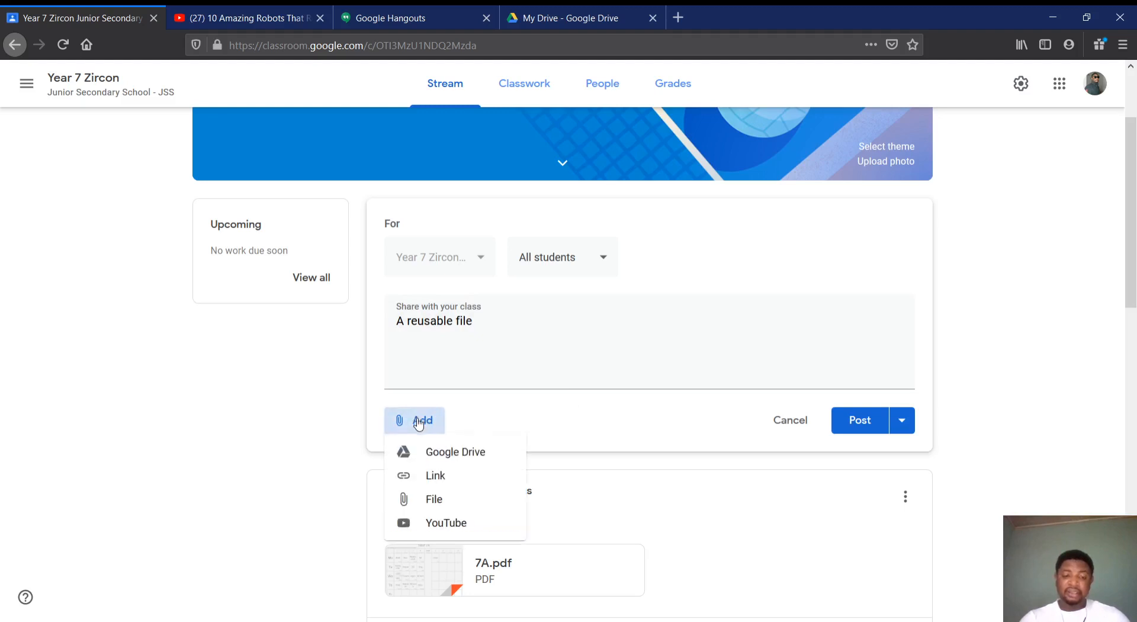
{"action": "left_click", "coordinate": [423, 502]}
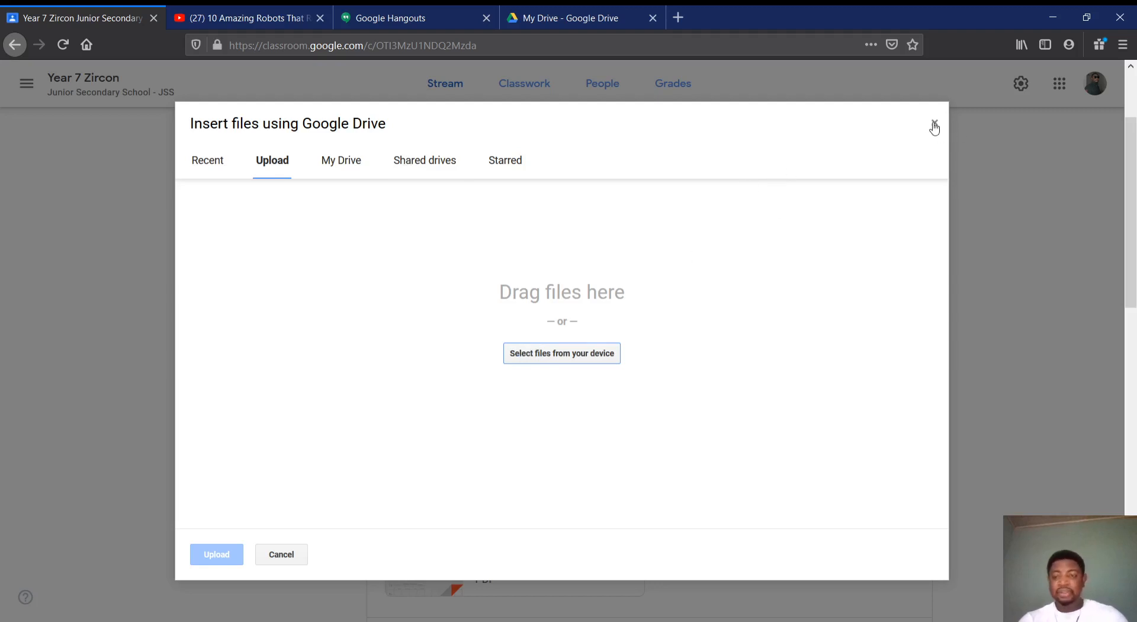
{"action": "left_click", "coordinate": [200, 158]}
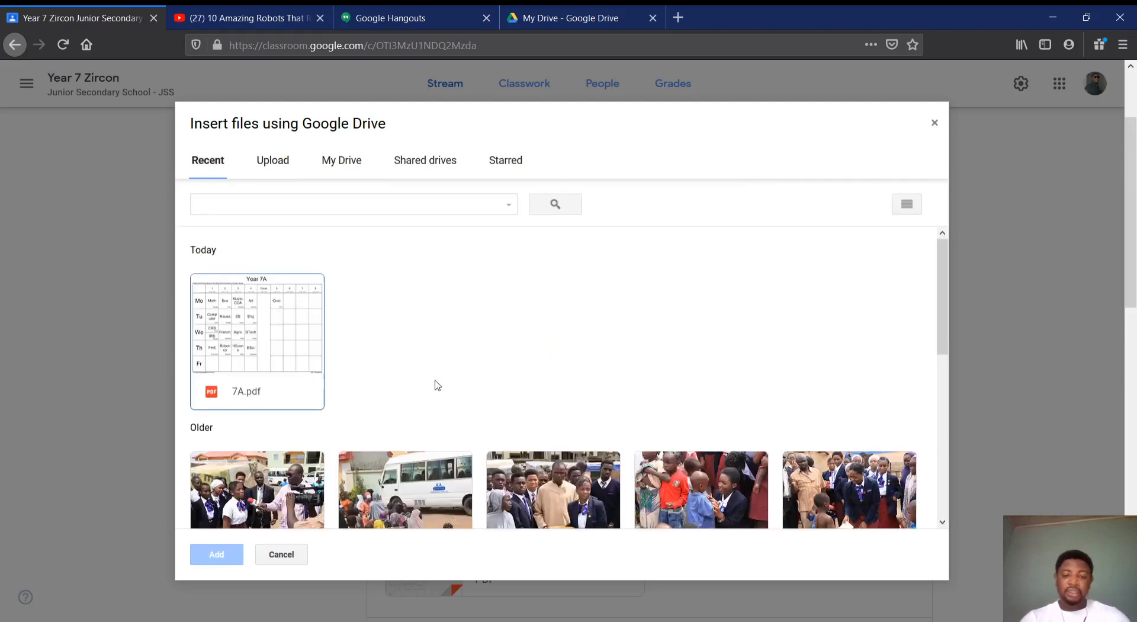
{"action": "scroll", "coordinate": [436, 385], "scroll_direction": "down", "scroll_amount": 3}
{"action": "scroll", "coordinate": [436, 385], "scroll_direction": "up", "scroll_amount": 5}
{"action": "left_click", "coordinate": [935, 122]}
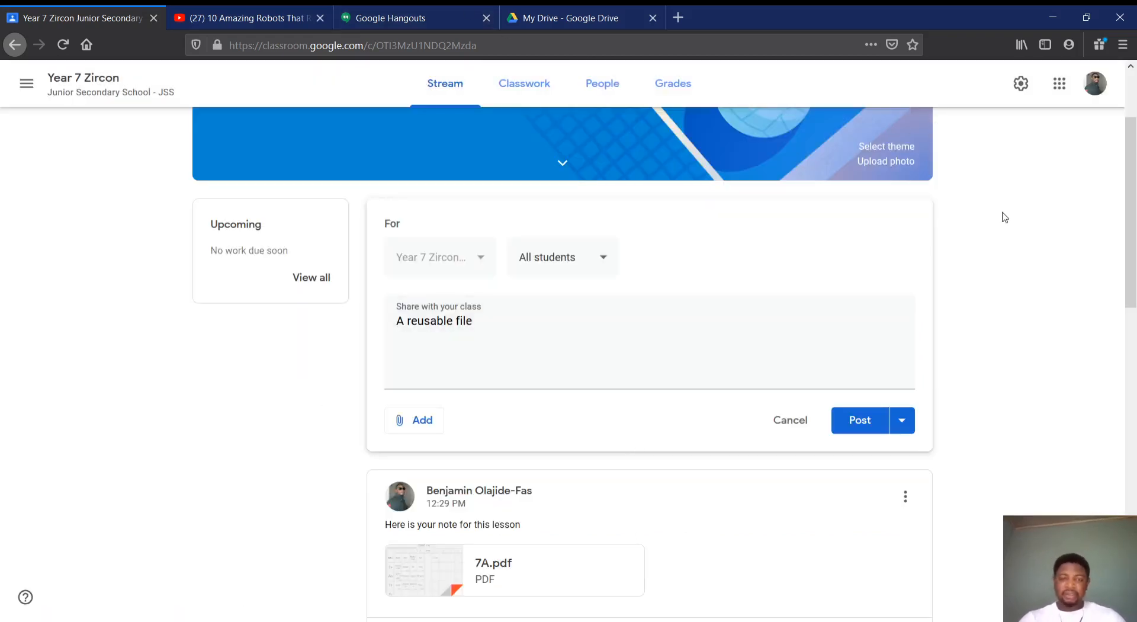
Discard the unposted announcement draft and go to the class's Classwork page
{"action": "scroll", "coordinate": [399, 302], "scroll_direction": "up", "scroll_amount": 3}
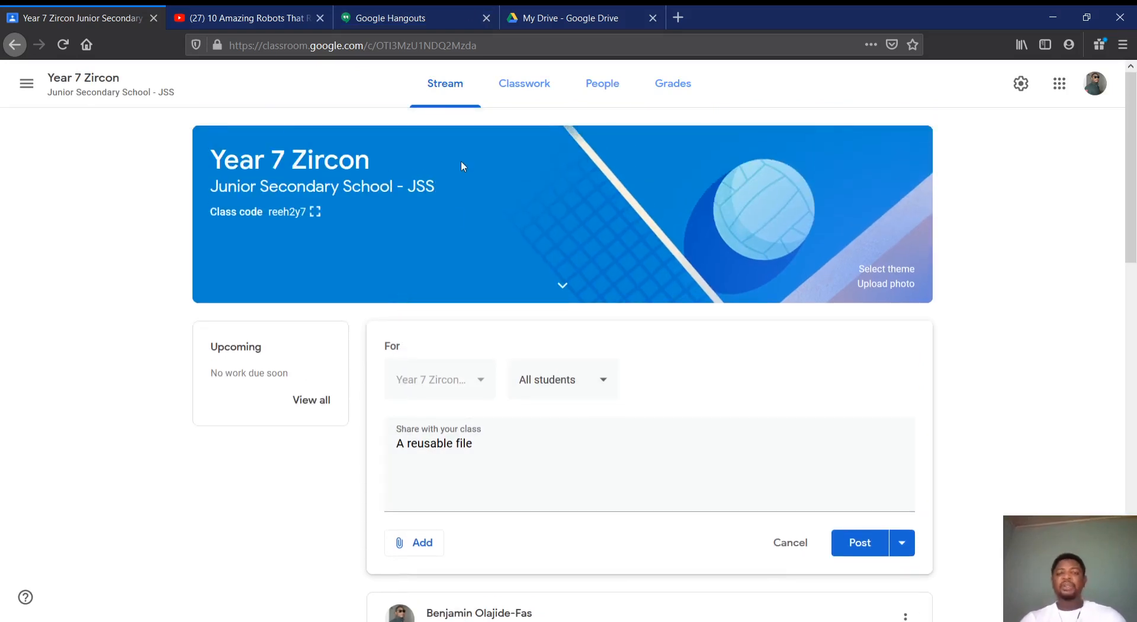
{"action": "left_click", "coordinate": [515, 91]}
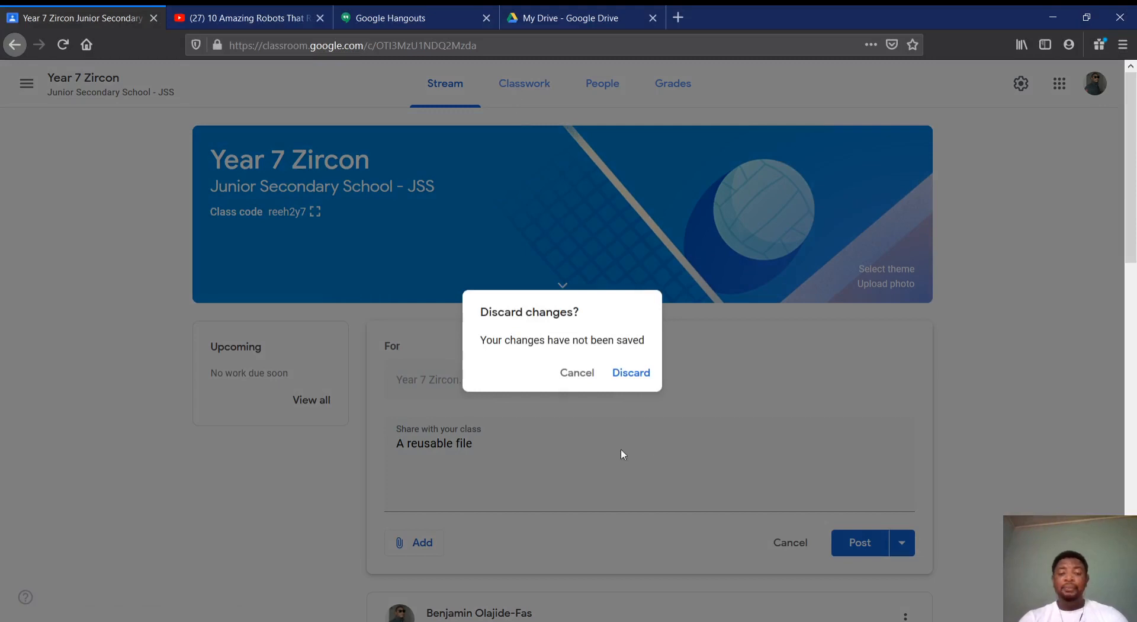
{"action": "left_click", "coordinate": [631, 374]}
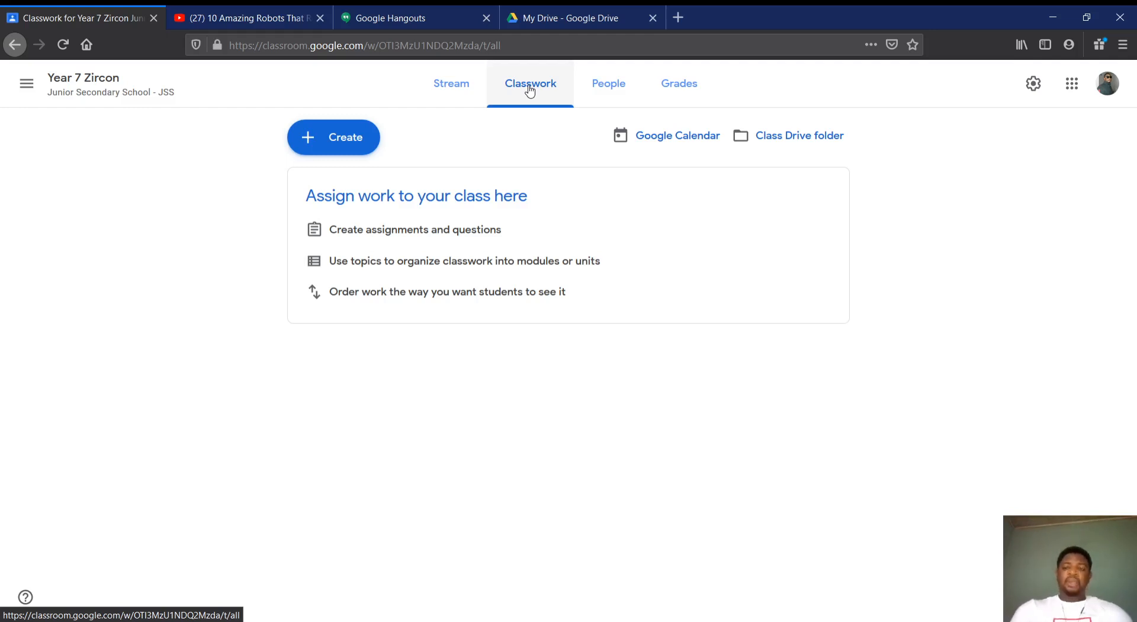
{"action": "left_click", "coordinate": [348, 137]}
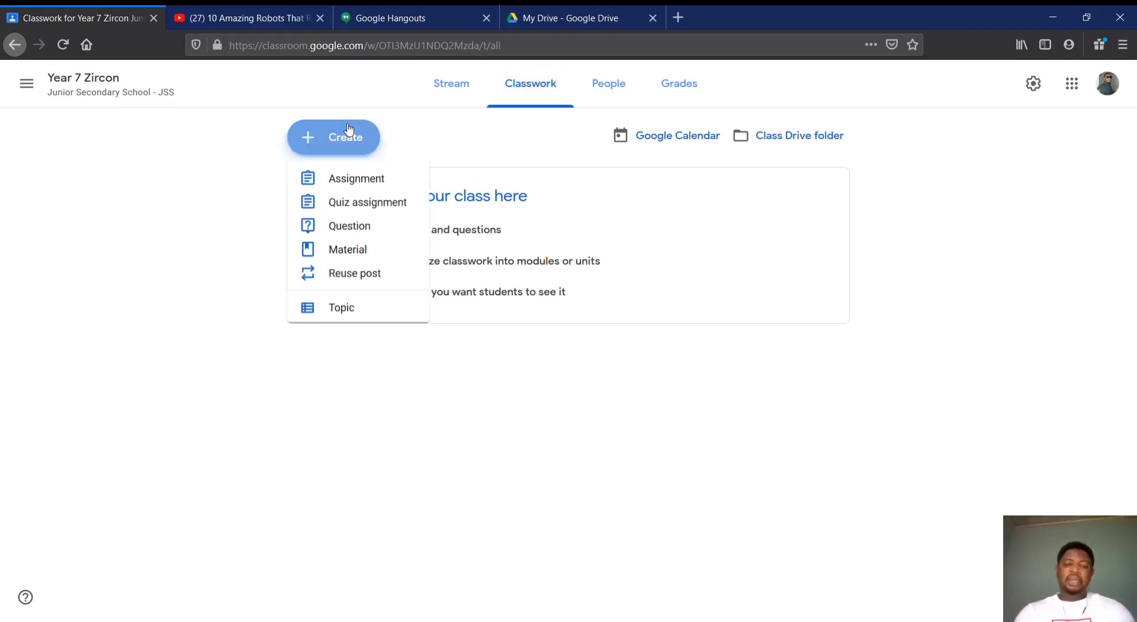
{"action": "left_click", "coordinate": [341, 203]}
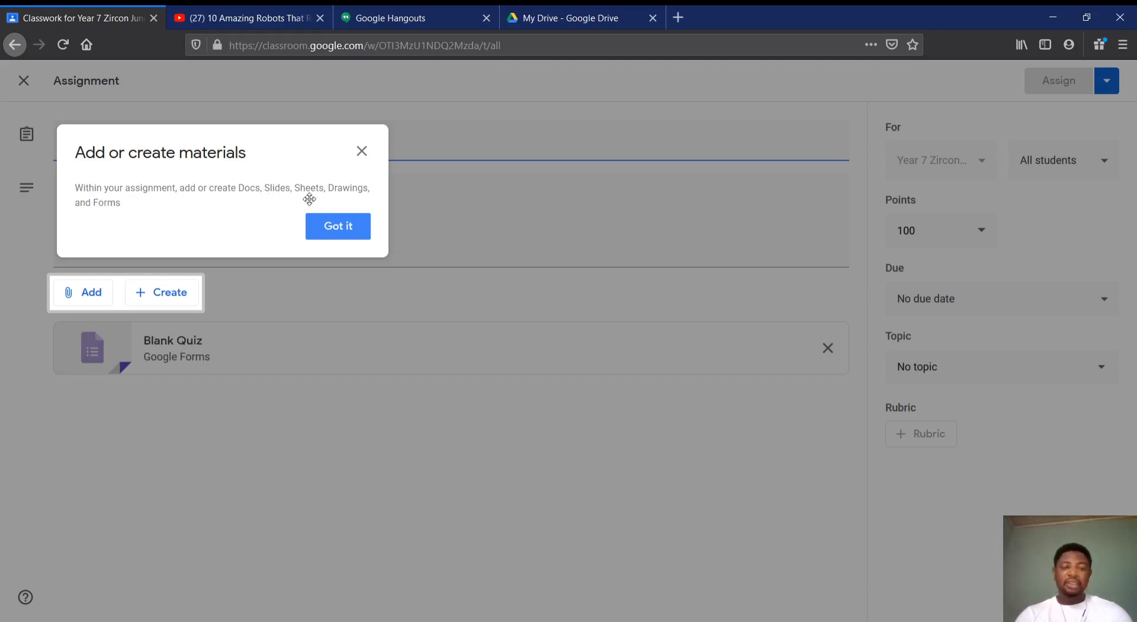
{"action": "left_click", "coordinate": [339, 227]}
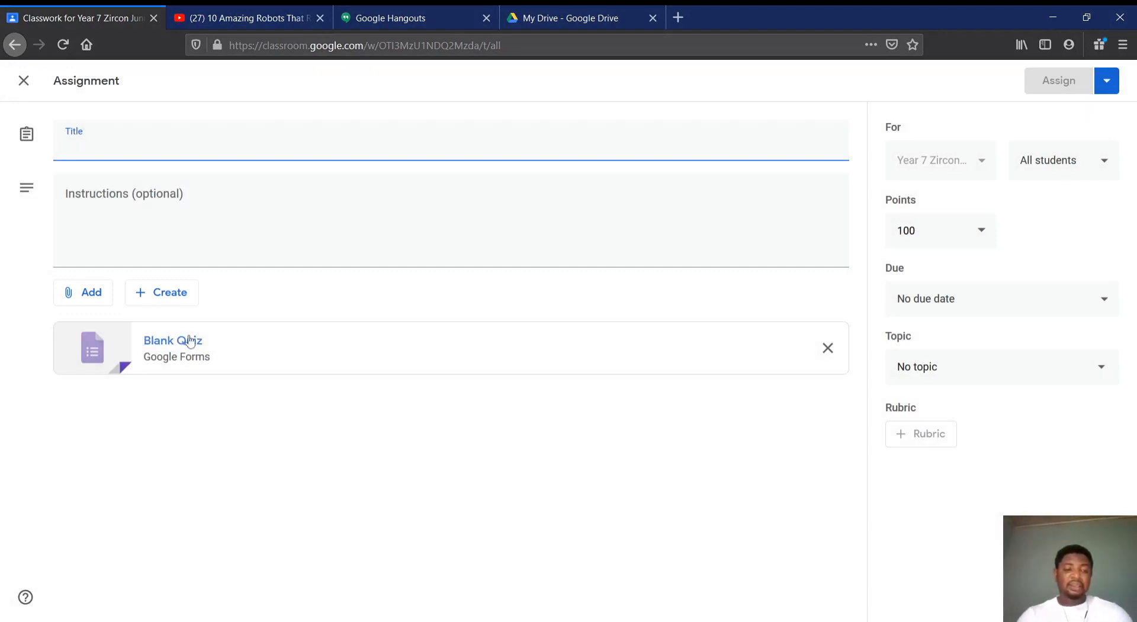
{"action": "left_click", "coordinate": [24, 81]}
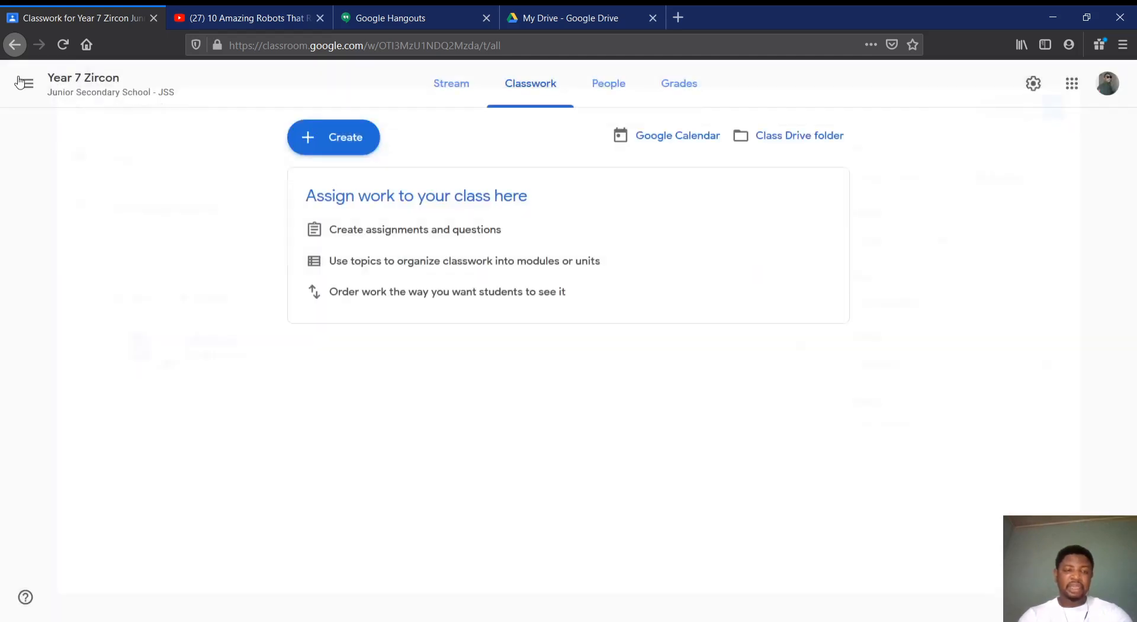
Create a quiz assignment titled "Pop quiz" with the instructions "Answer all"
{"action": "left_click", "coordinate": [338, 137]}
{"action": "left_click", "coordinate": [358, 211]}
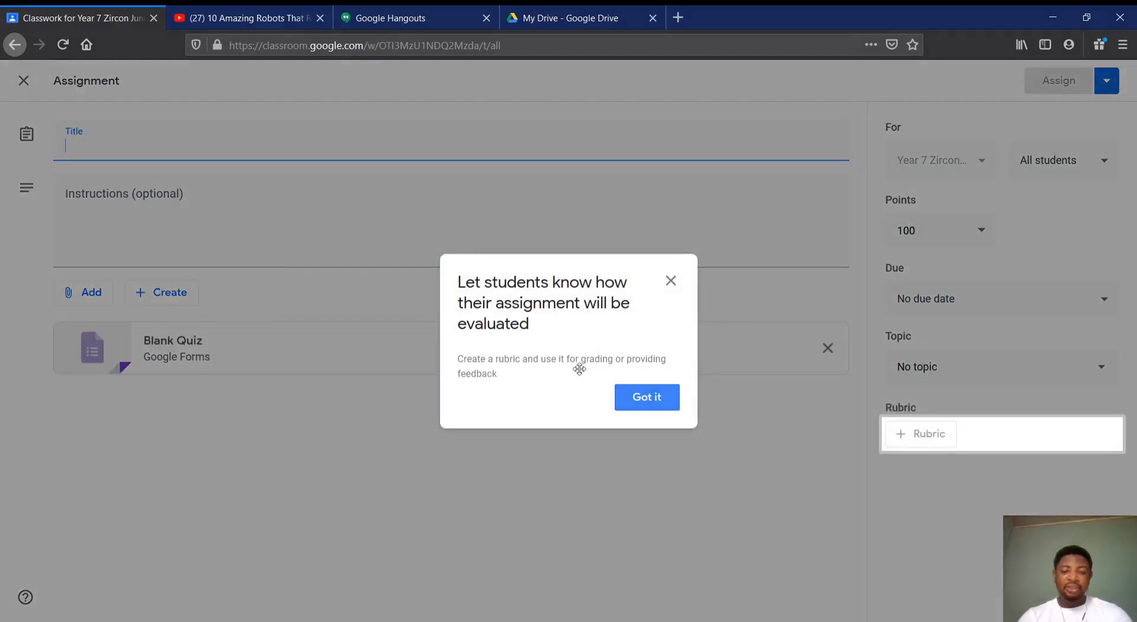
{"action": "left_click", "coordinate": [648, 398]}
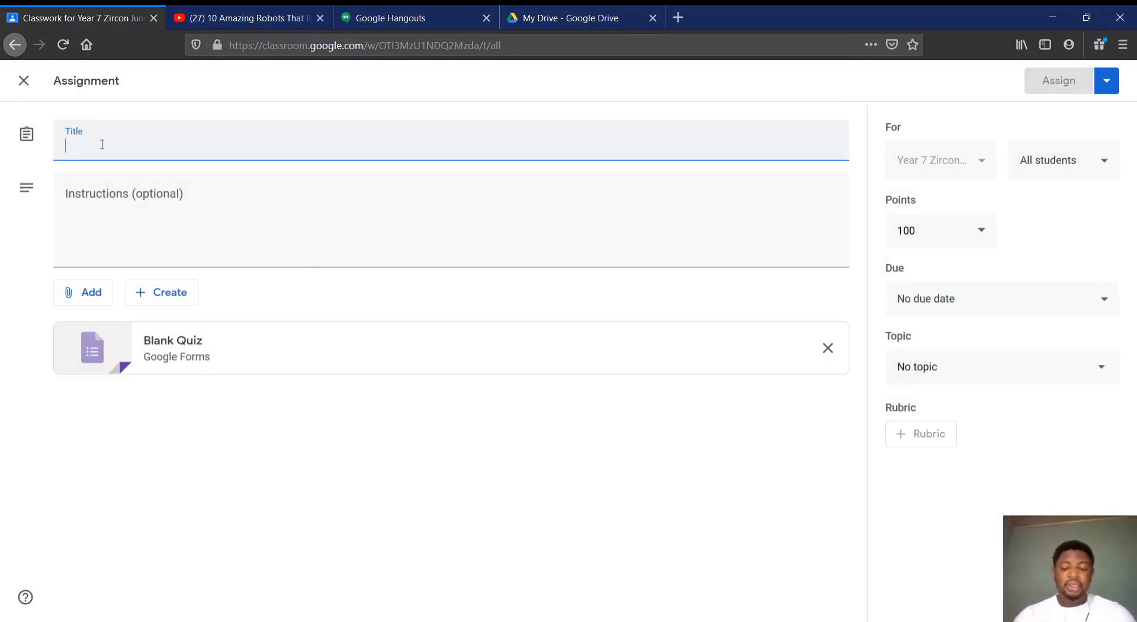
{"action": "type", "text": "Pop"}
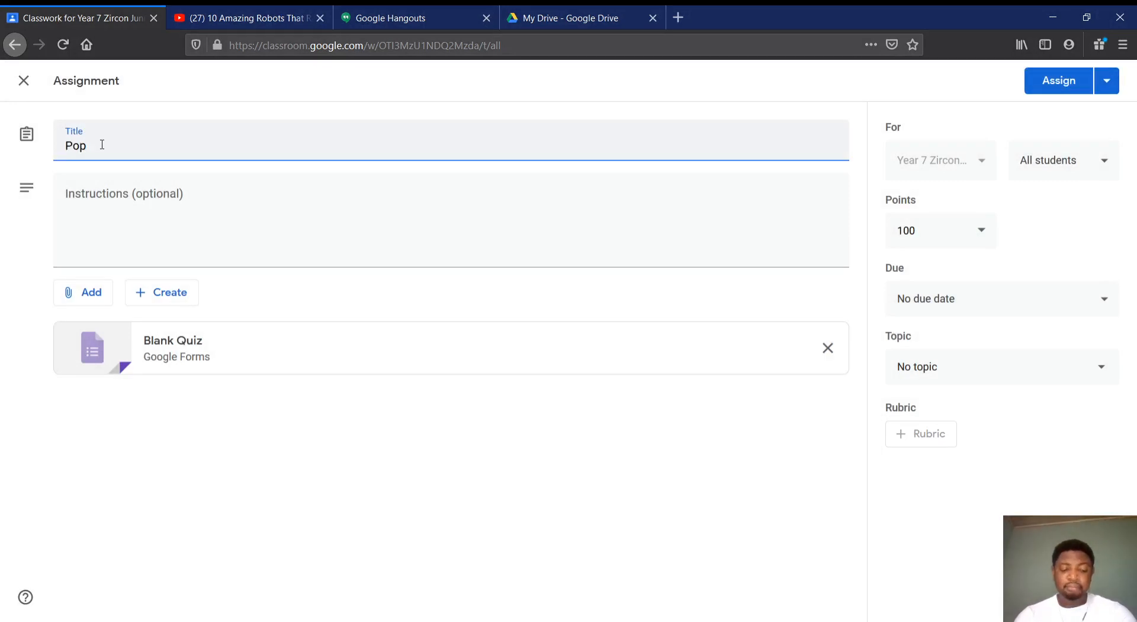
{"action": "type", "text": " quiz"}
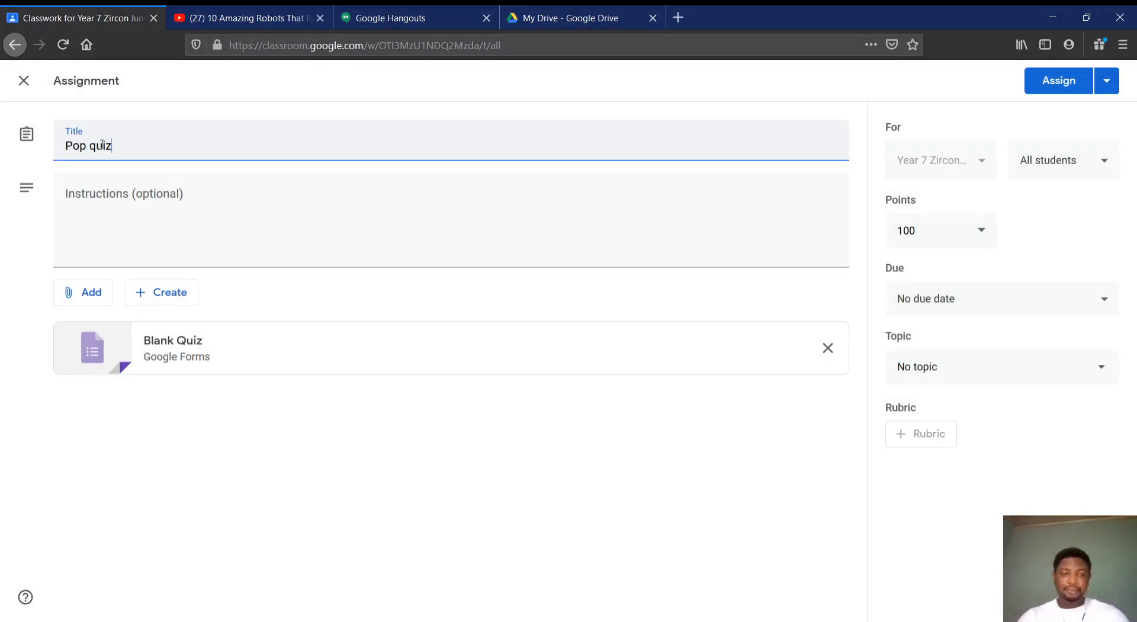
{"action": "left_click", "coordinate": [114, 213]}
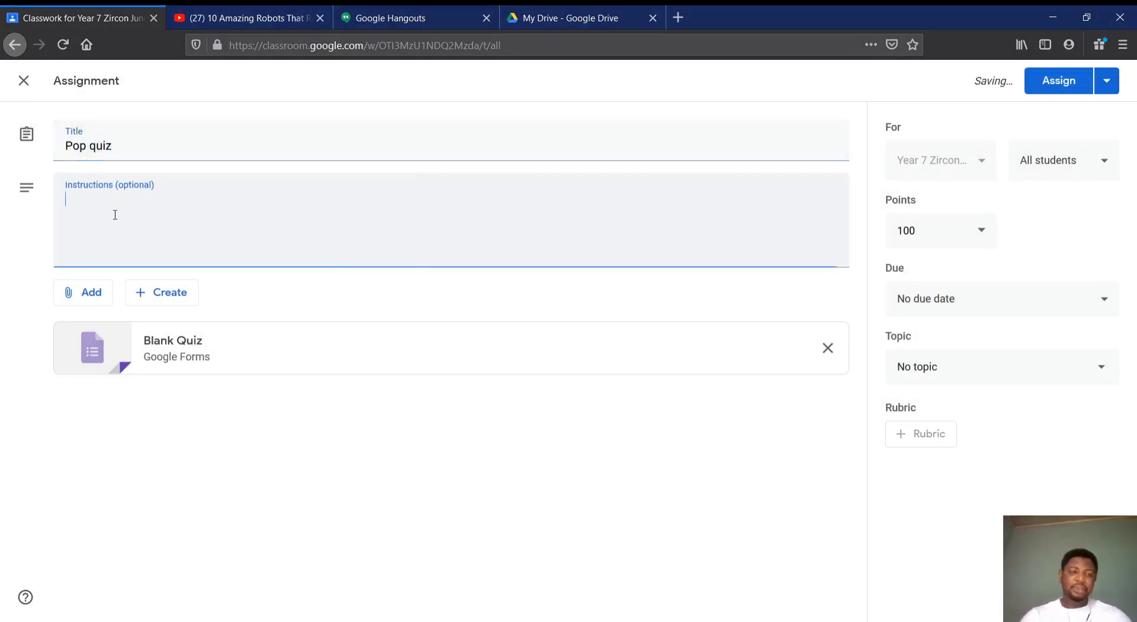
{"action": "type", "text": "Answer"}
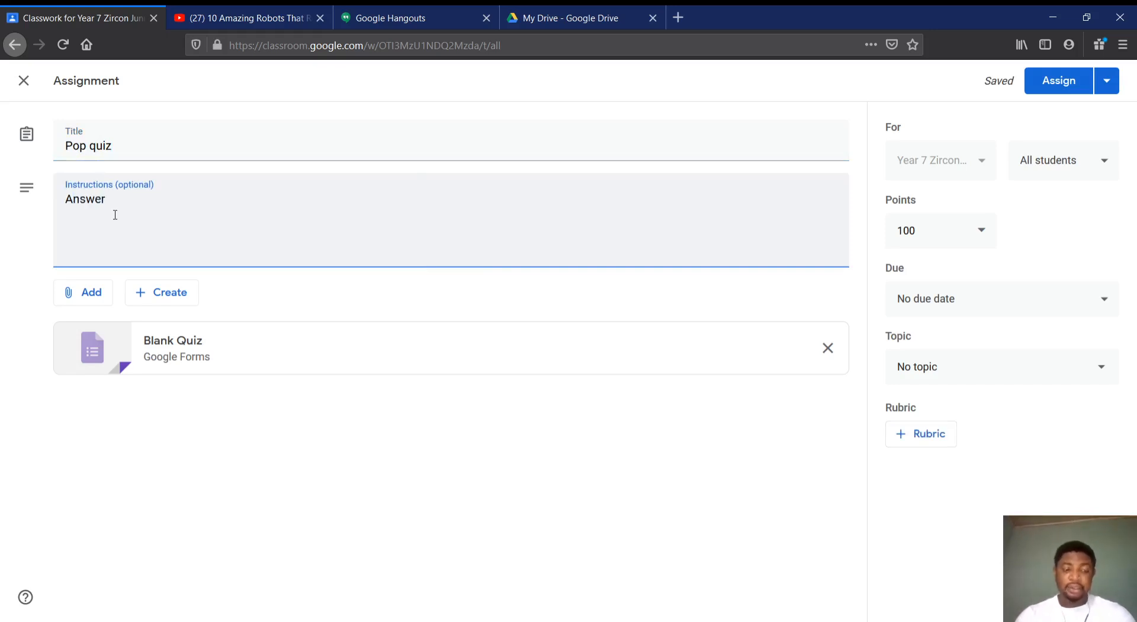
{"action": "type", "text": " all"}
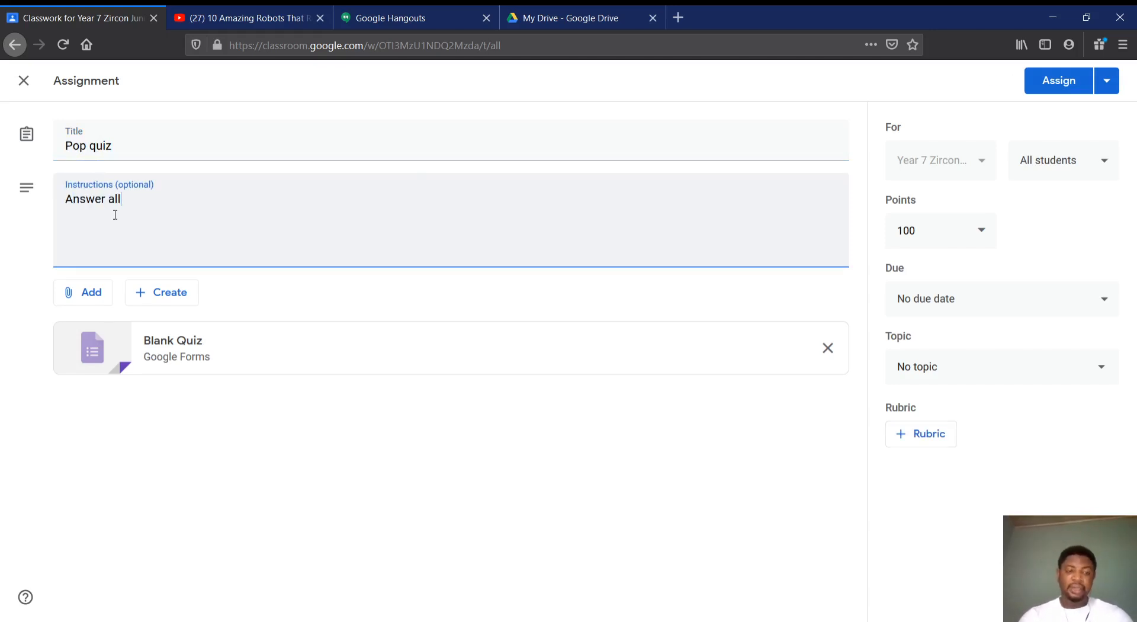
{"action": "left_click", "coordinate": [214, 452]}
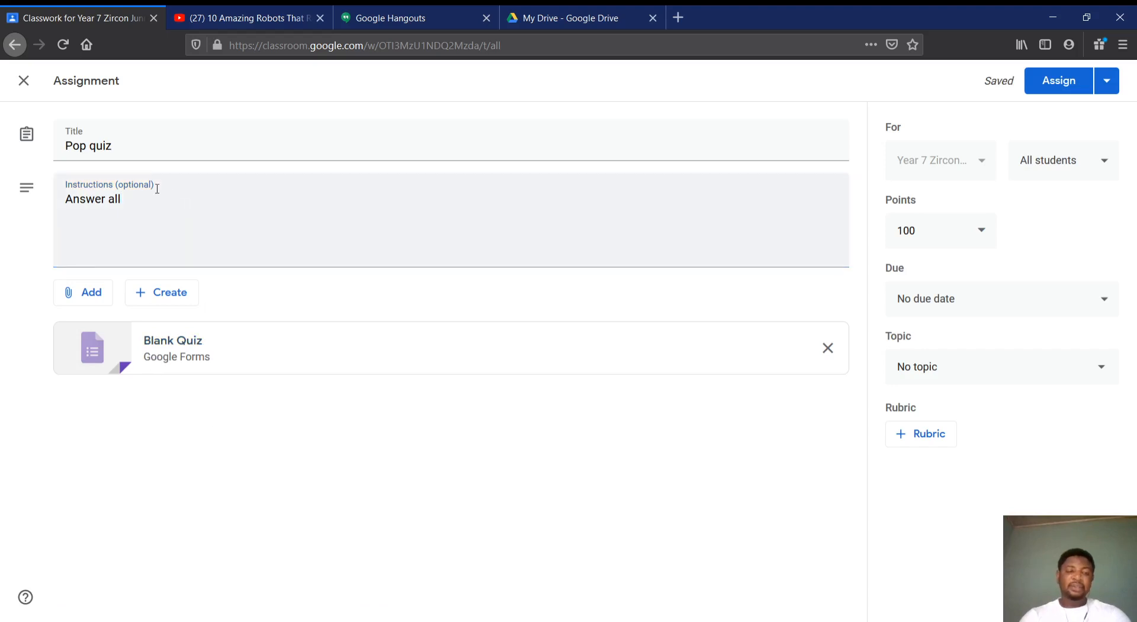
Open the attached Blank Quiz form, decline the tour, and change the form title to "POP quiz"
{"action": "left_click", "coordinate": [181, 358]}
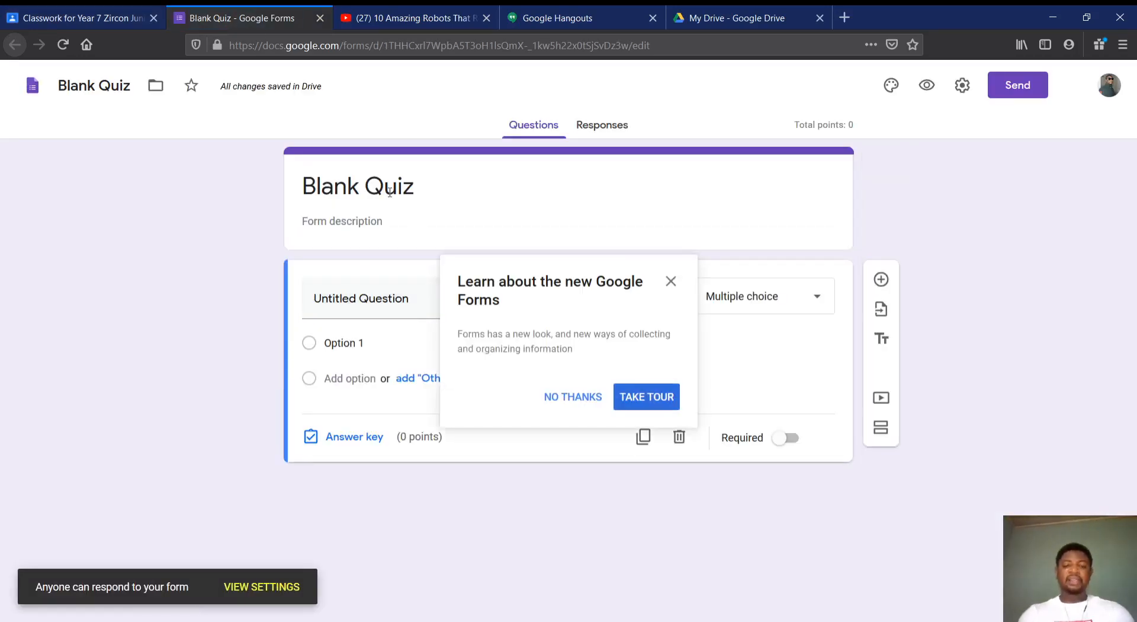
{"action": "left_click", "coordinate": [390, 191]}
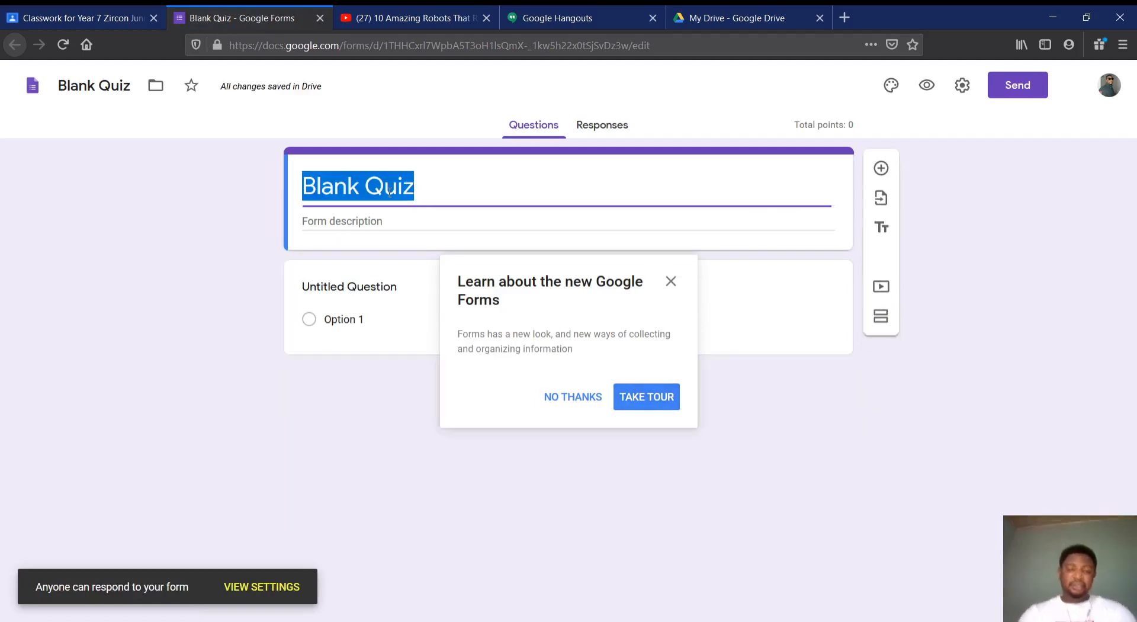
{"action": "left_click", "coordinate": [586, 404]}
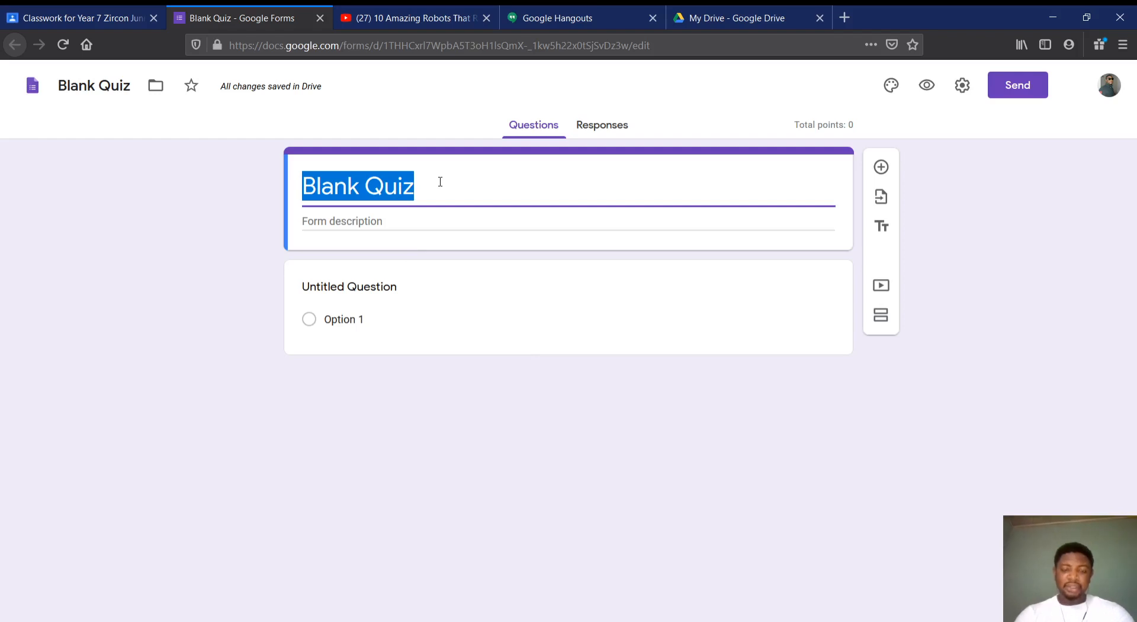
{"action": "key", "text": "BackSpace"}
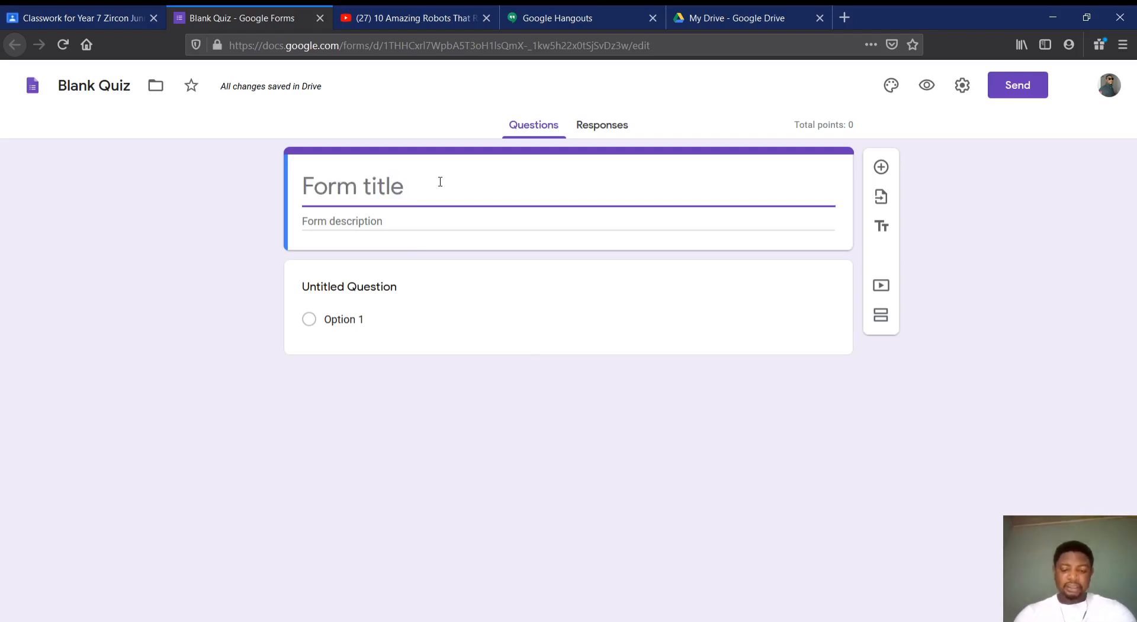
{"action": "type", "text": "POP quizi"}
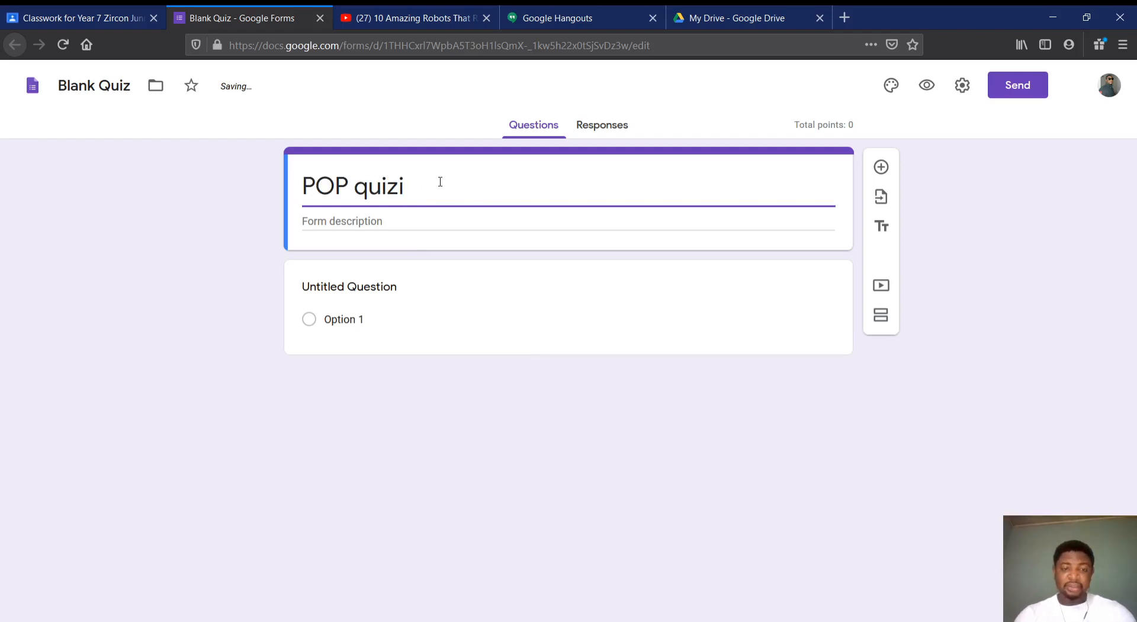
{"action": "key", "text": "BackSpace"}
Set the quiz form's description to "Answer all"
{"action": "left_click", "coordinate": [394, 220]}
{"action": "type", "text": "Al"}
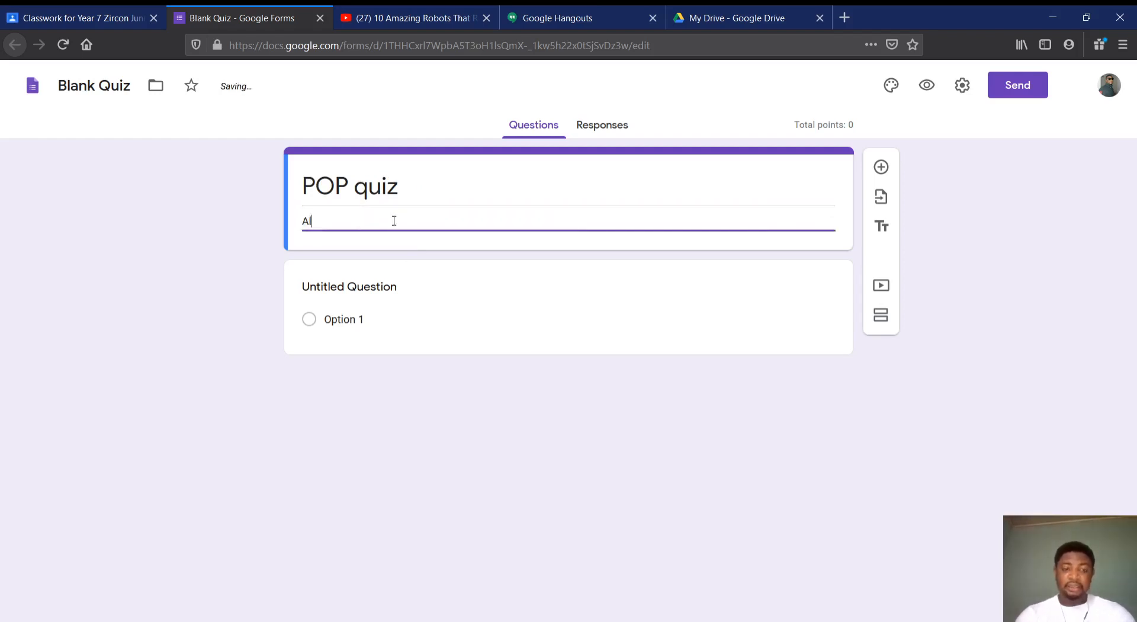
{"action": "key", "text": "BackSpace"}
{"action": "type", "text": "nswer all"}
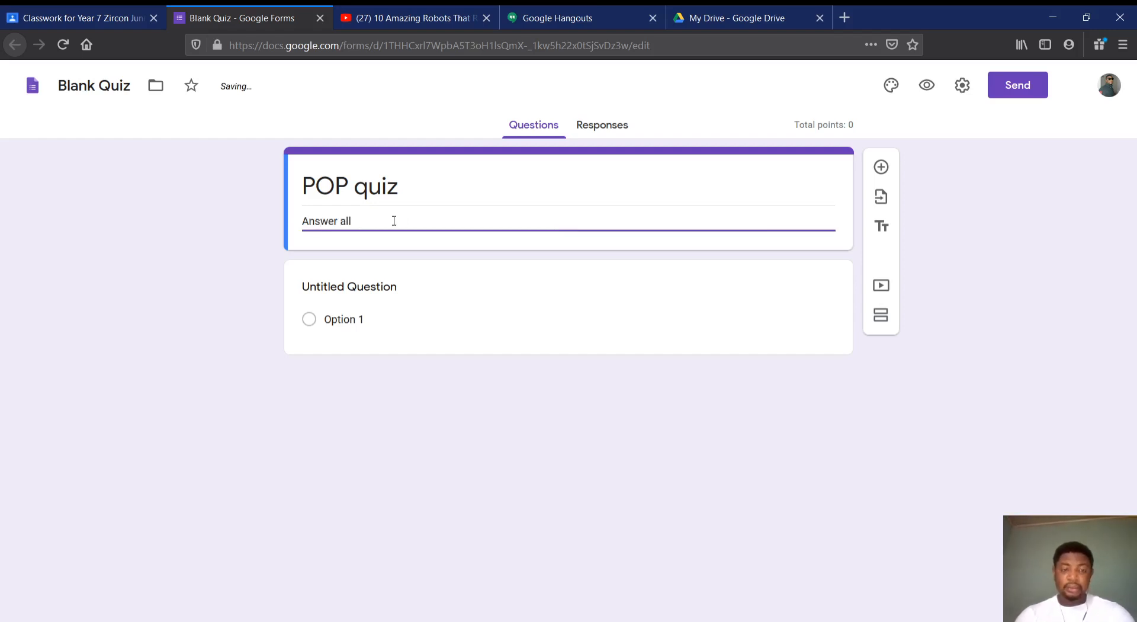
Replace the untitled first question's text with "Name:"
{"action": "left_click", "coordinate": [356, 287]}
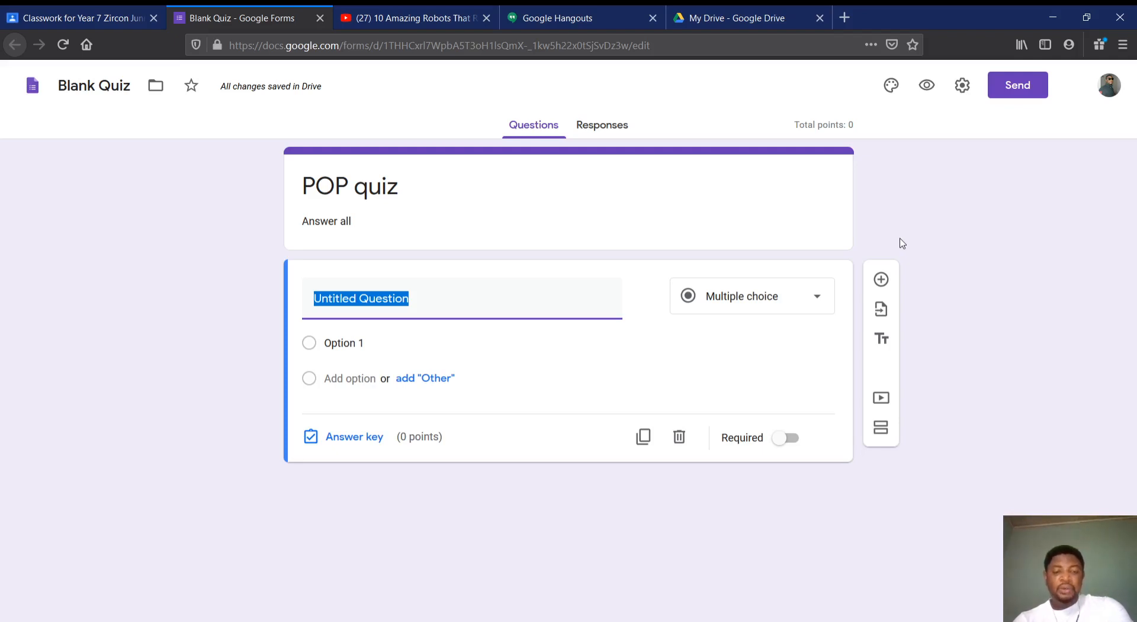
{"action": "type", "text": "Name:"}
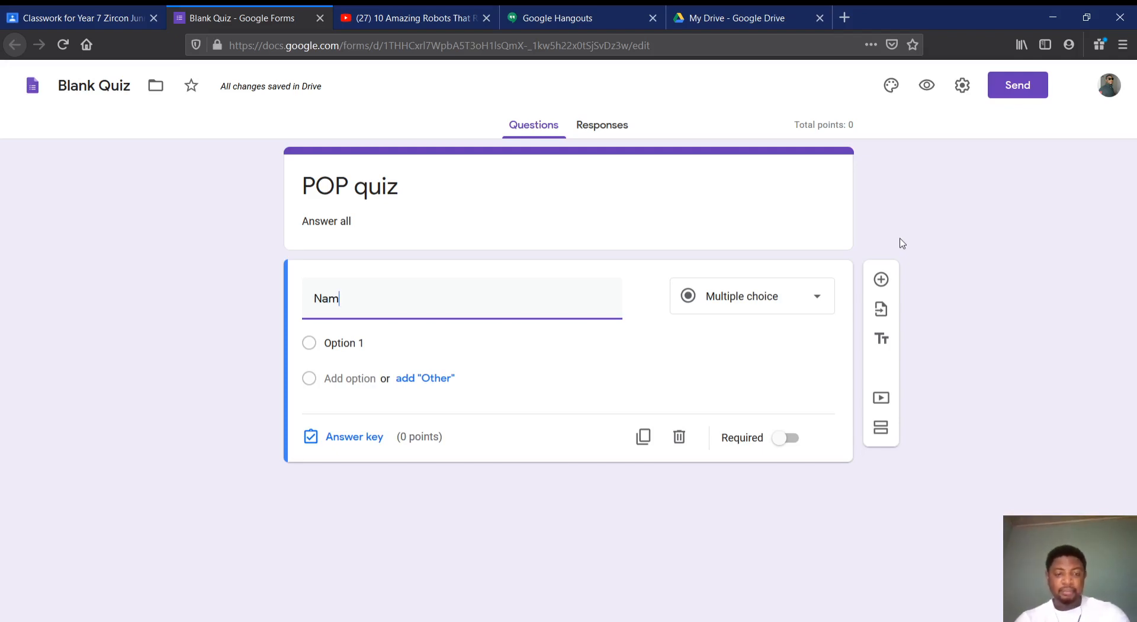
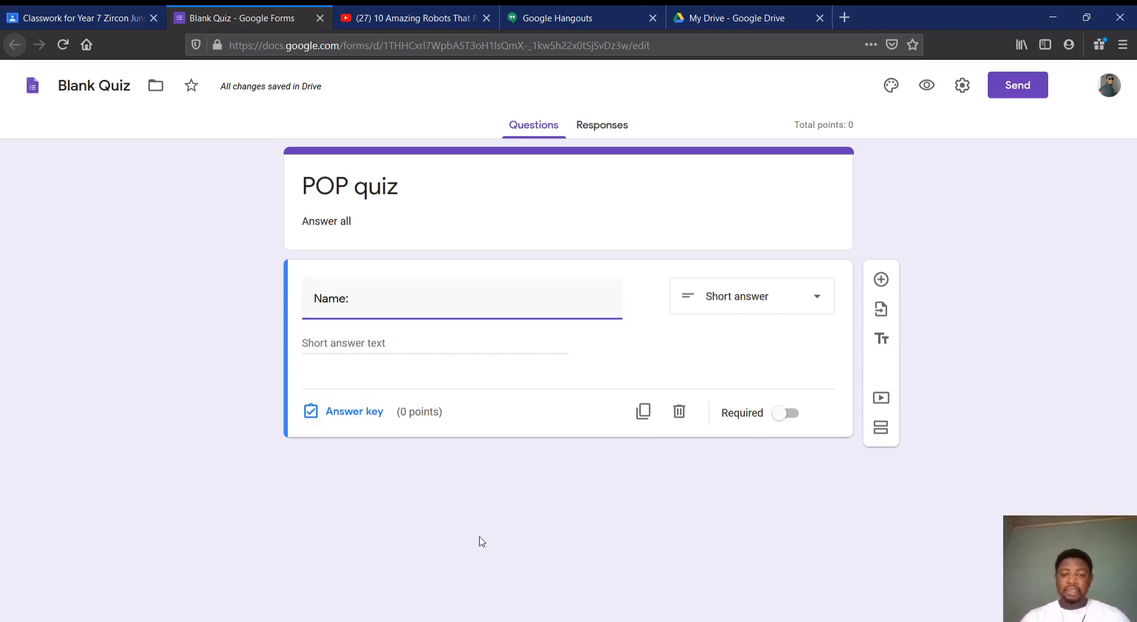
Make the "Name:" question required and add a multiple-choice question reading "What is a verb?"
{"action": "left_click", "coordinate": [784, 414]}
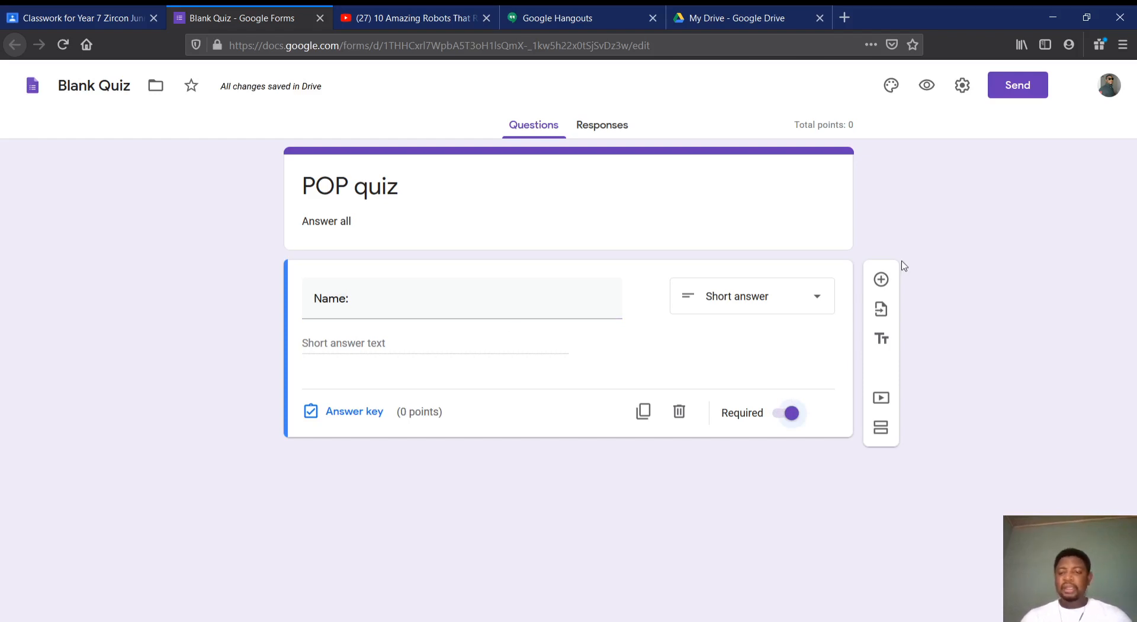
{"action": "left_click", "coordinate": [883, 279]}
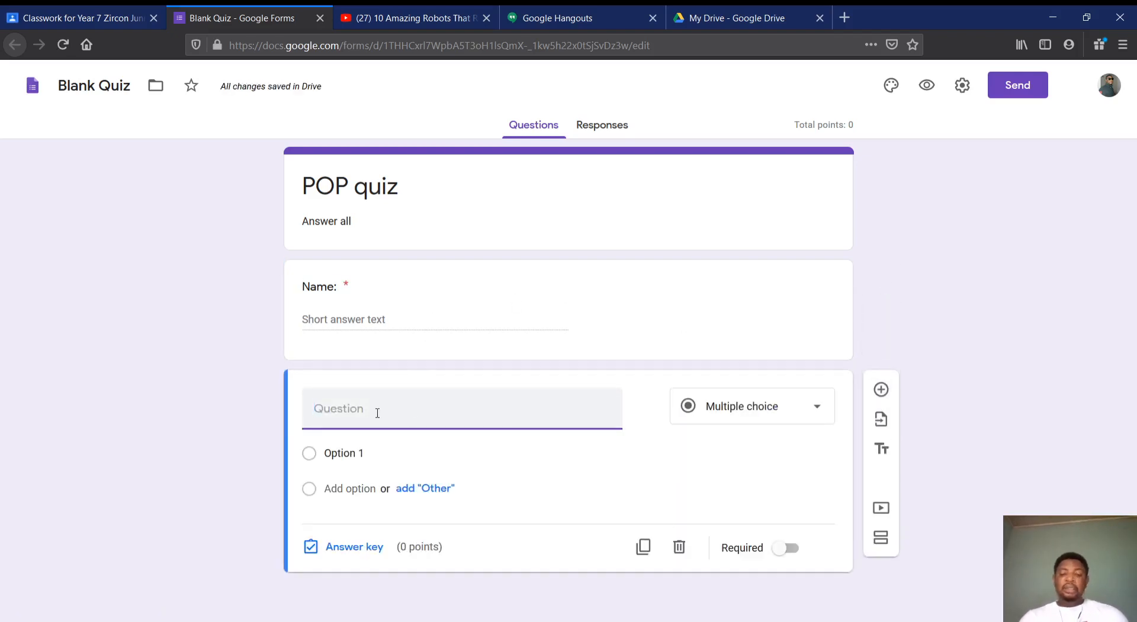
{"action": "type", "text": "What is "}
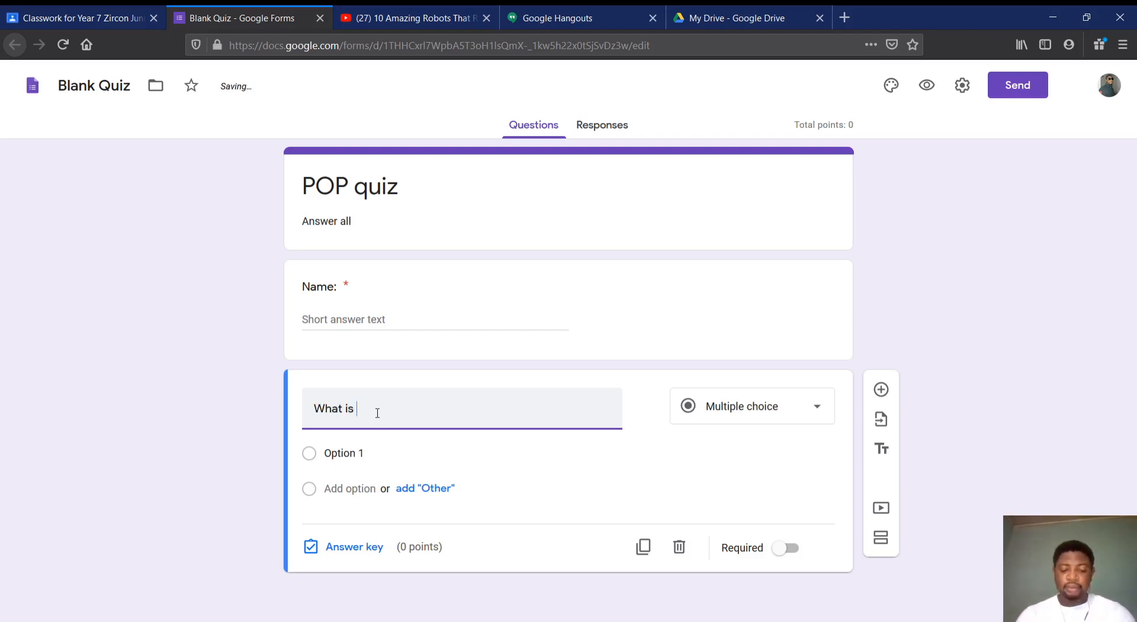
{"action": "type", "text": "a verb"}
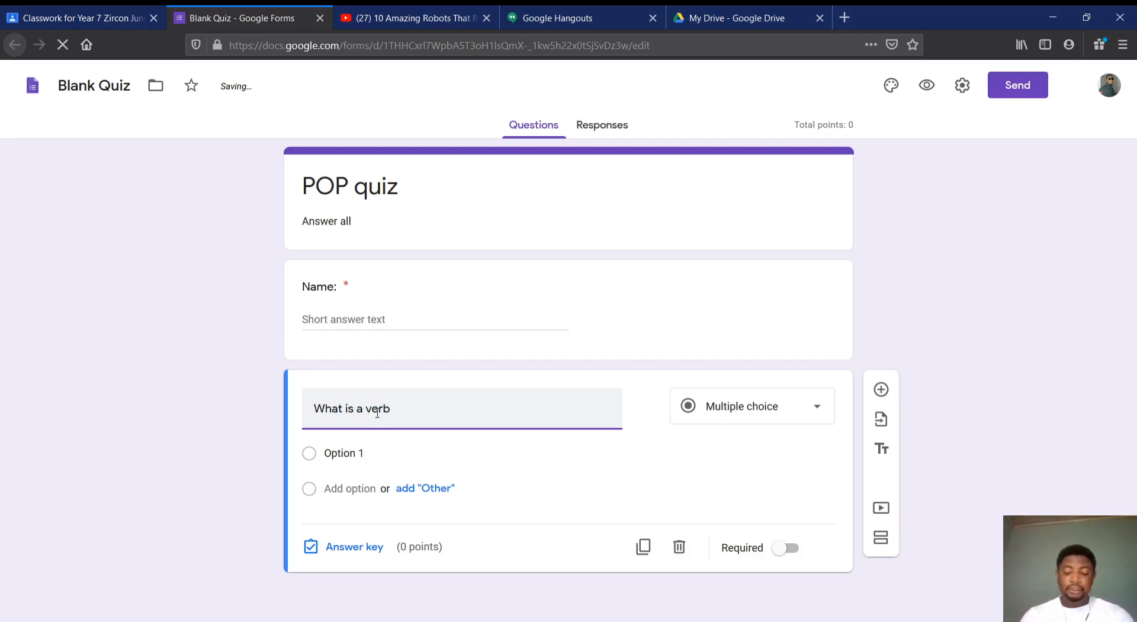
{"action": "type", "text": "?"}
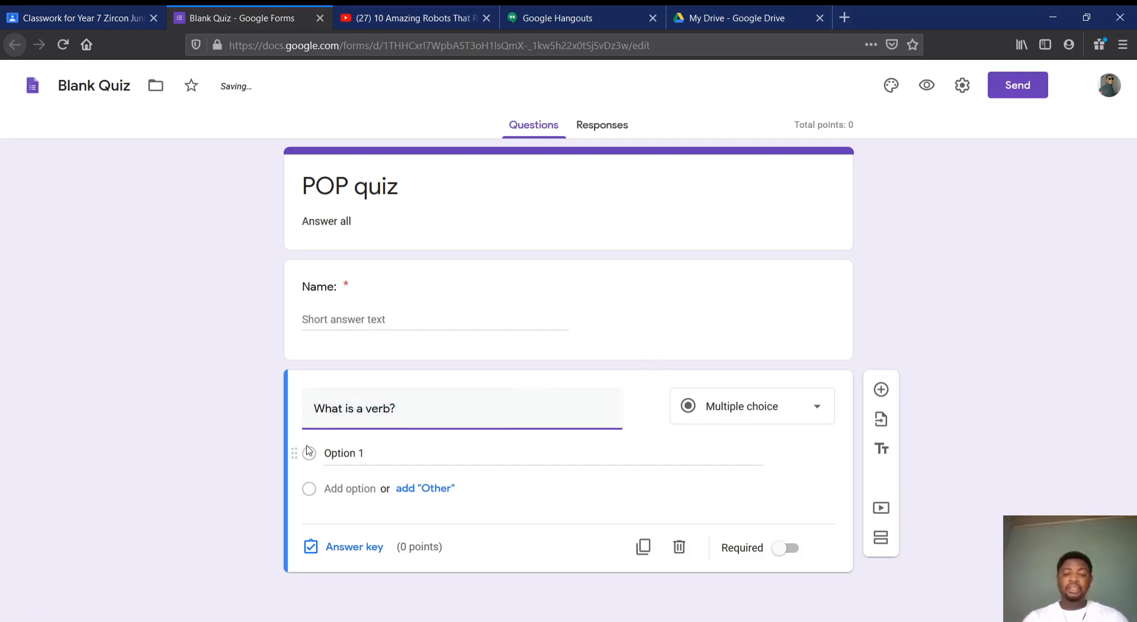
Give the verb question the answer options "An action word", "A name" and "A mood"
{"action": "left_click", "coordinate": [353, 453]}
{"action": "type", "text": "An a"}
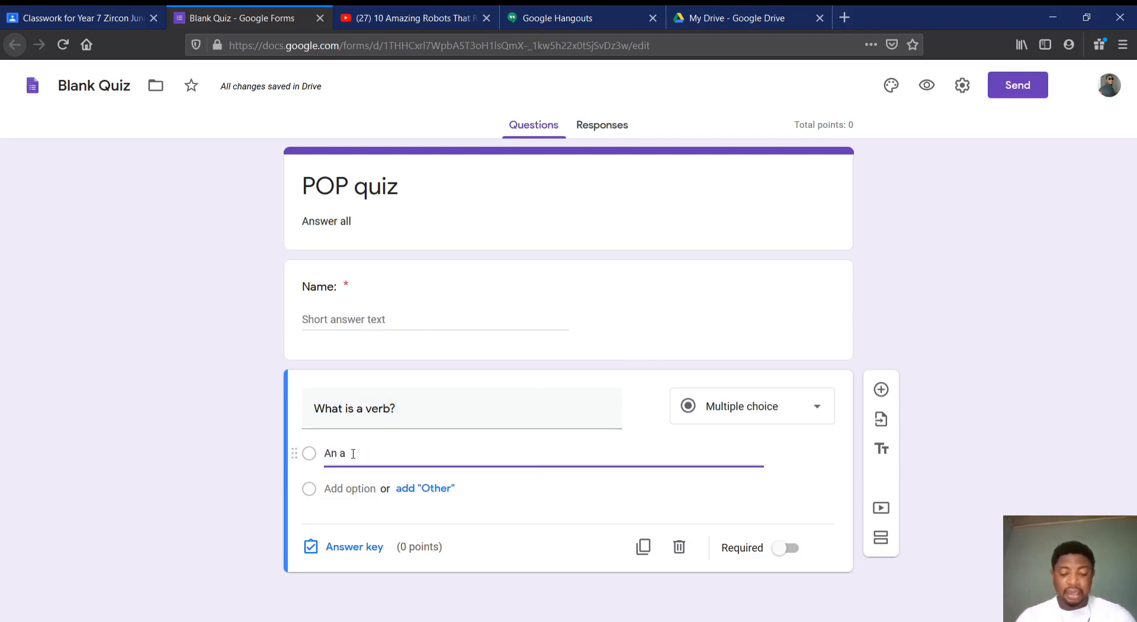
{"action": "type", "text": "ction word"}
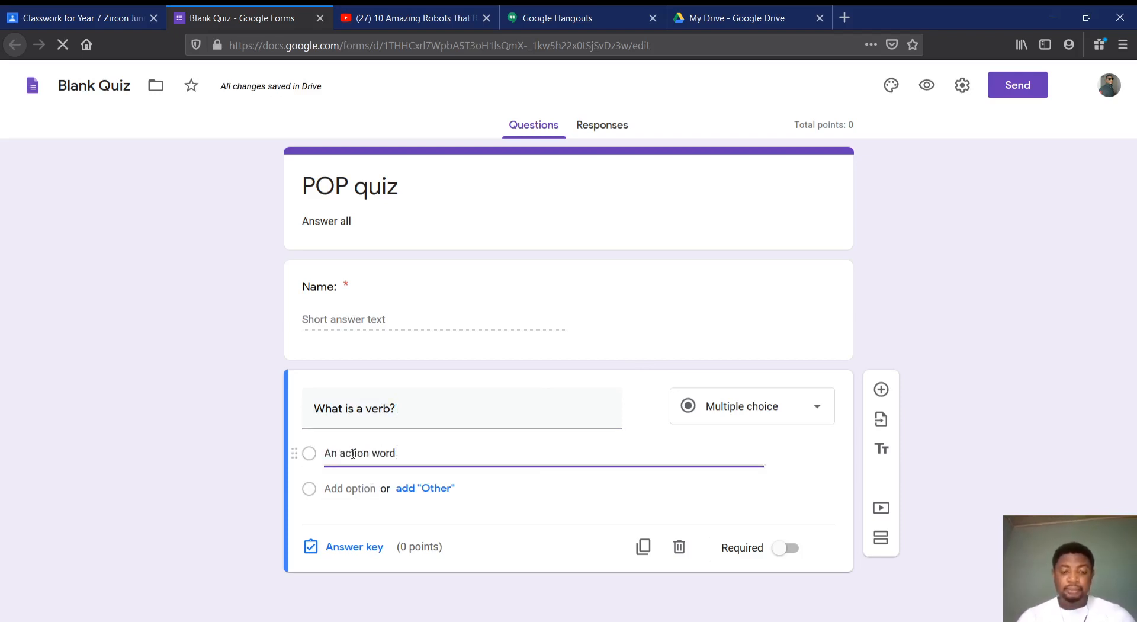
{"action": "left_click", "coordinate": [349, 488]}
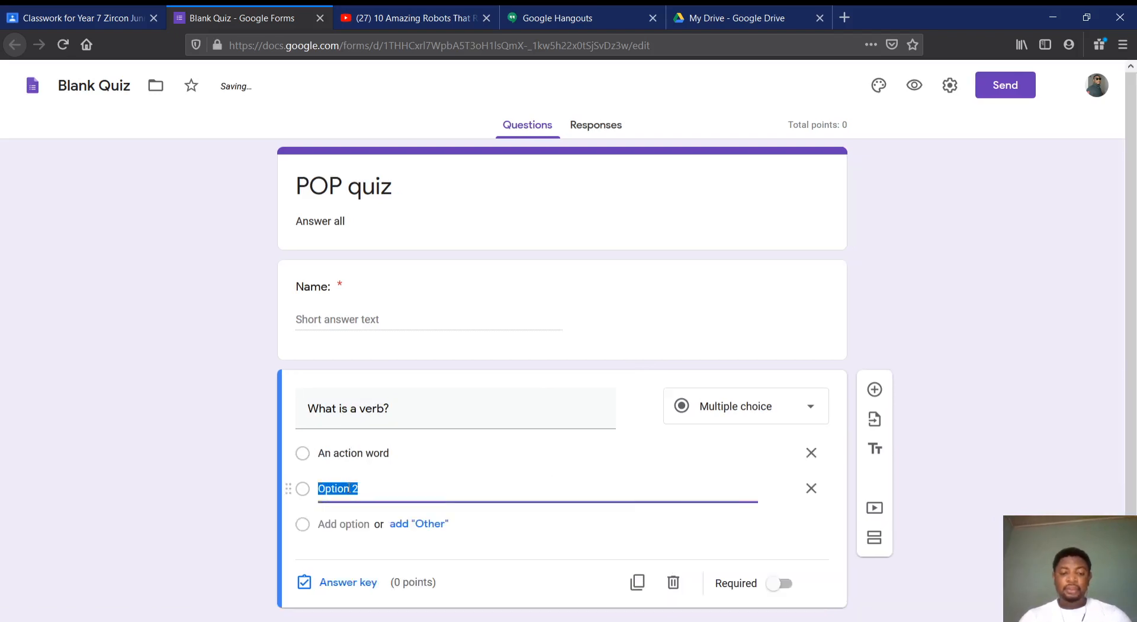
{"action": "type", "text": "A name"}
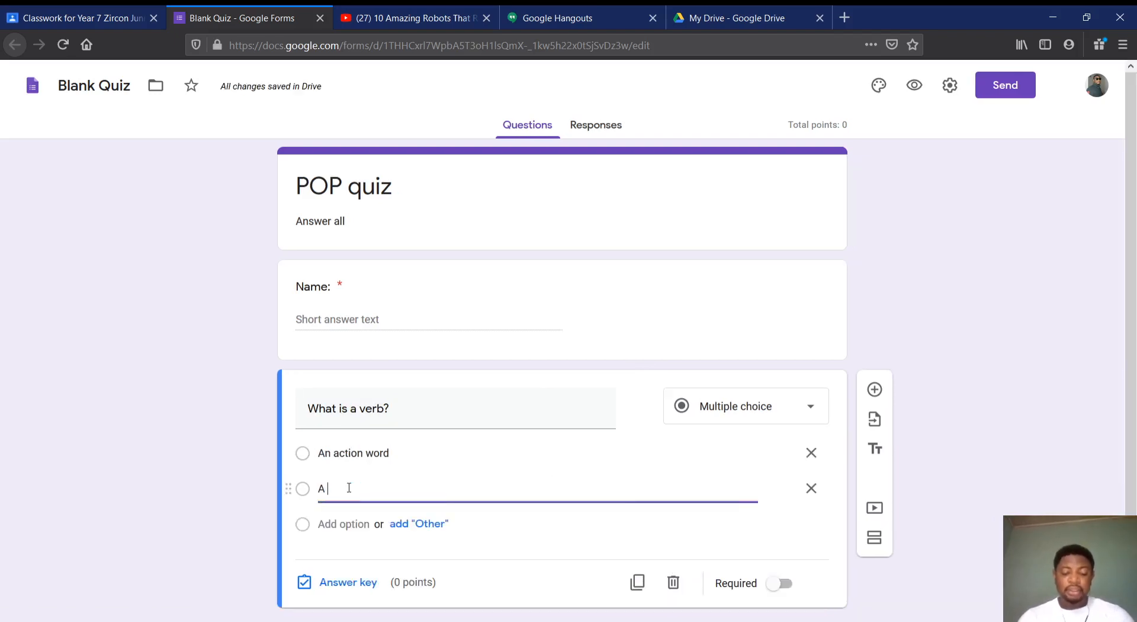
{"action": "left_click", "coordinate": [343, 523]}
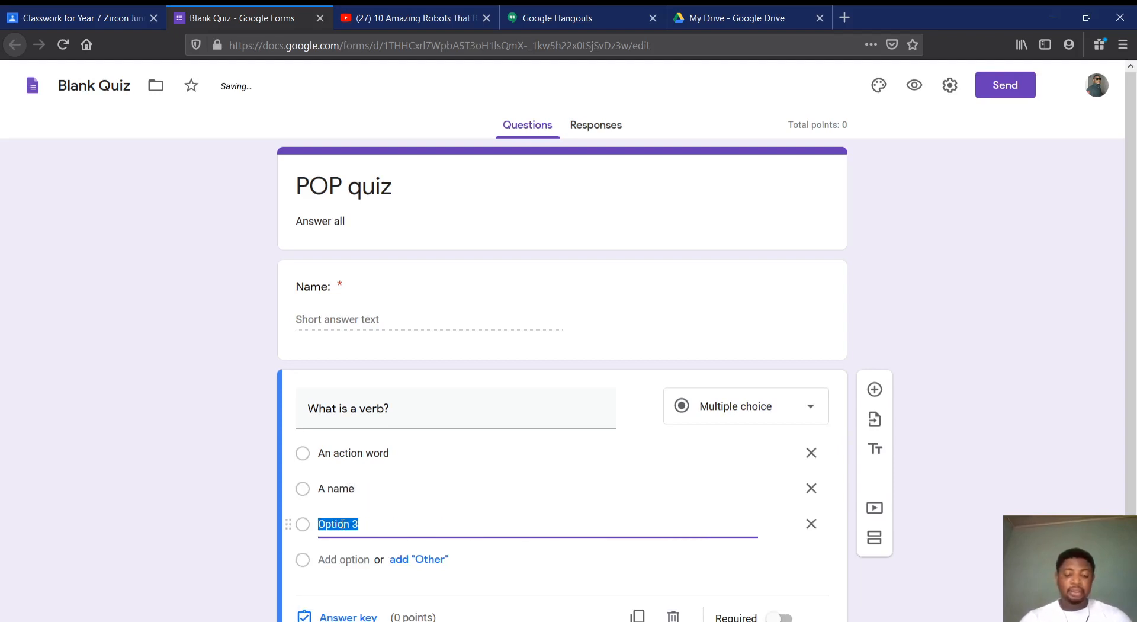
{"action": "type", "text": "A mood"}
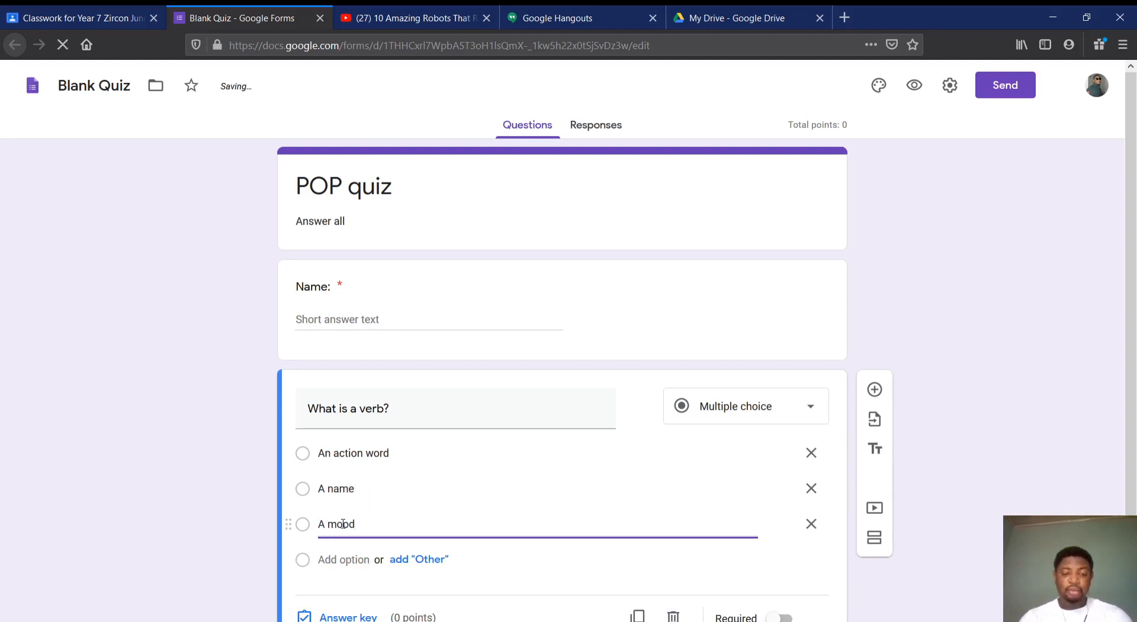
Set the verb question's answer key to "An action word" with a value of 2 points
{"action": "scroll", "coordinate": [707, 294], "scroll_direction": "down", "scroll_amount": 1}
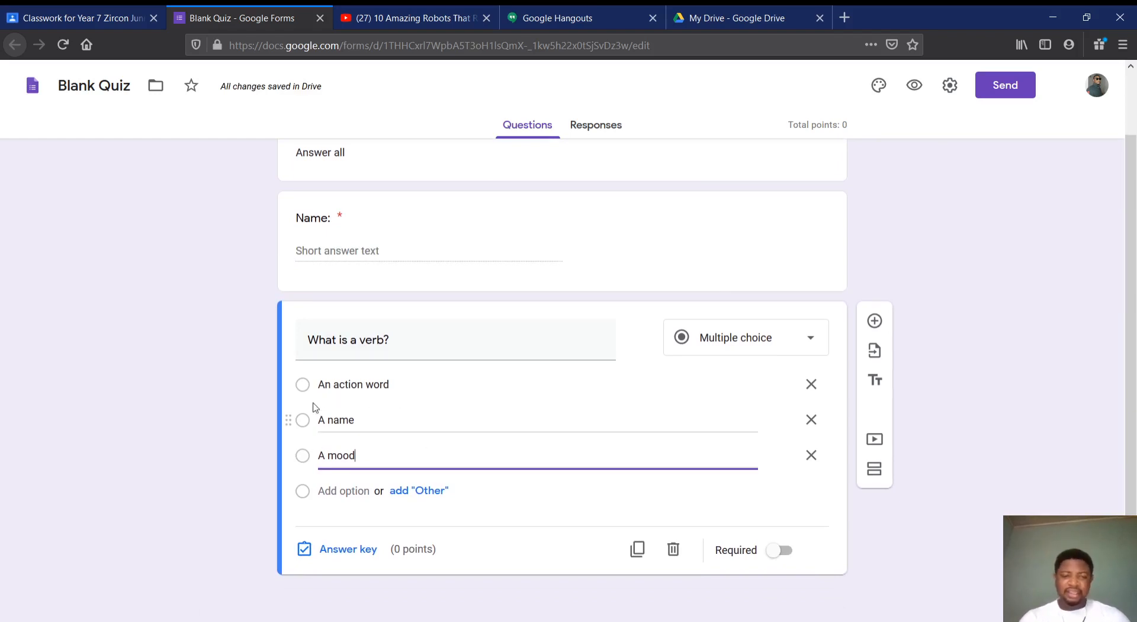
{"action": "left_click", "coordinate": [334, 551]}
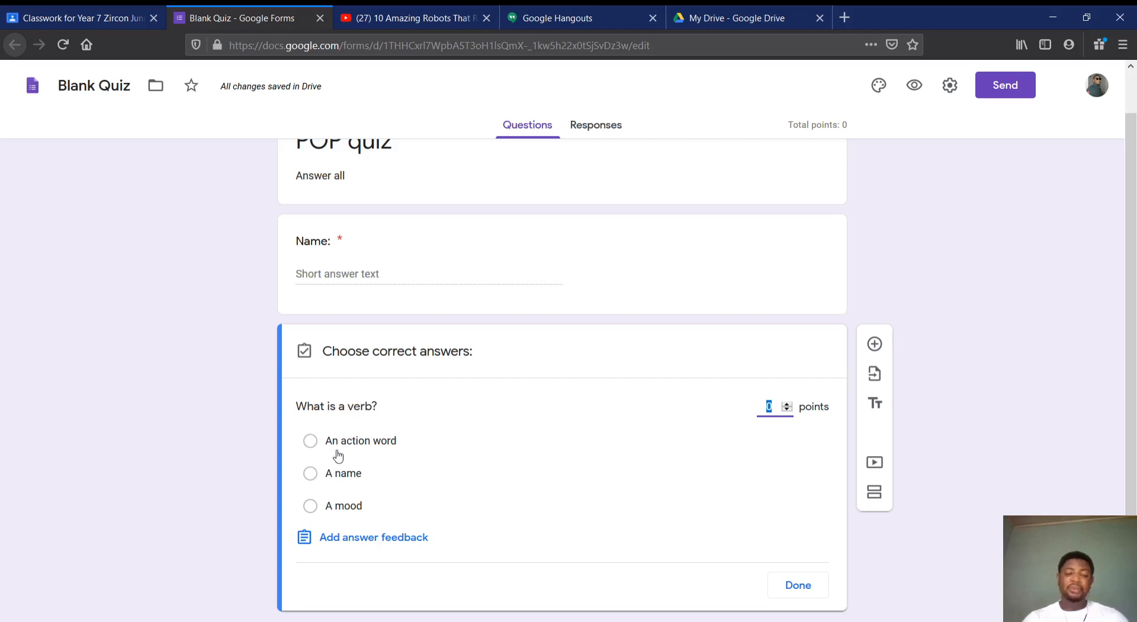
{"action": "left_click", "coordinate": [311, 441]}
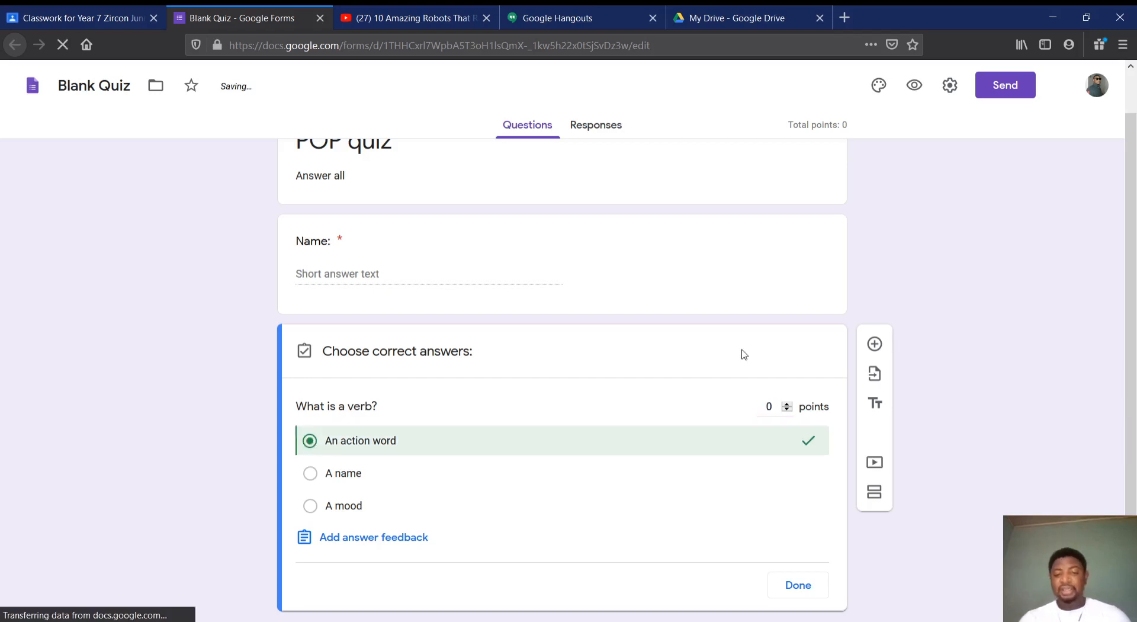
{"action": "double_click", "coordinate": [787, 405]}
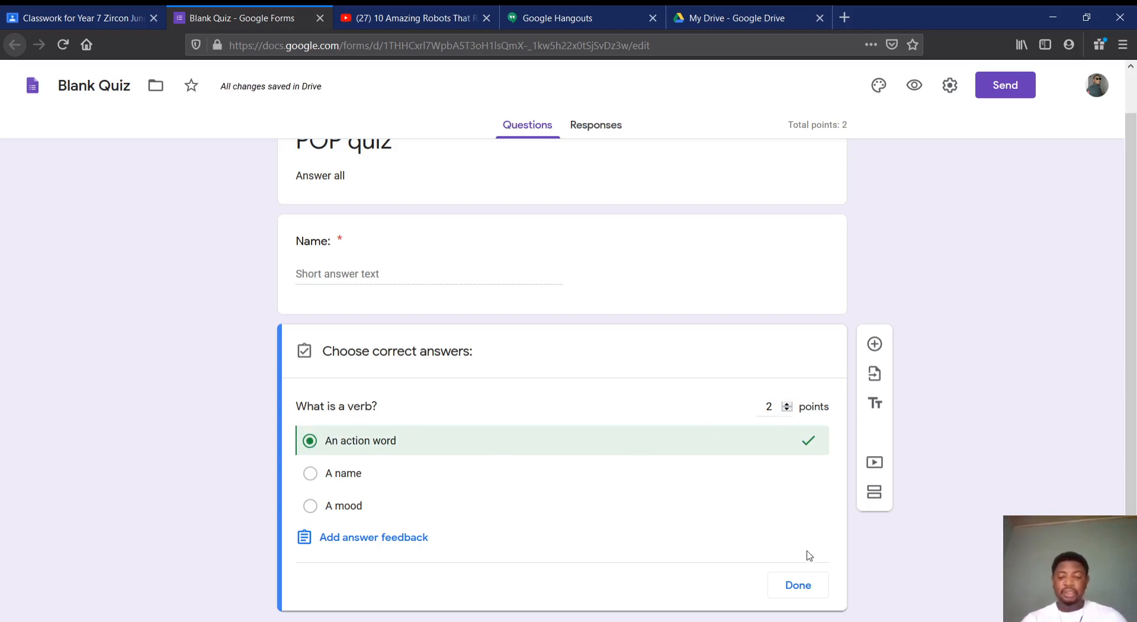
{"action": "left_click", "coordinate": [797, 586]}
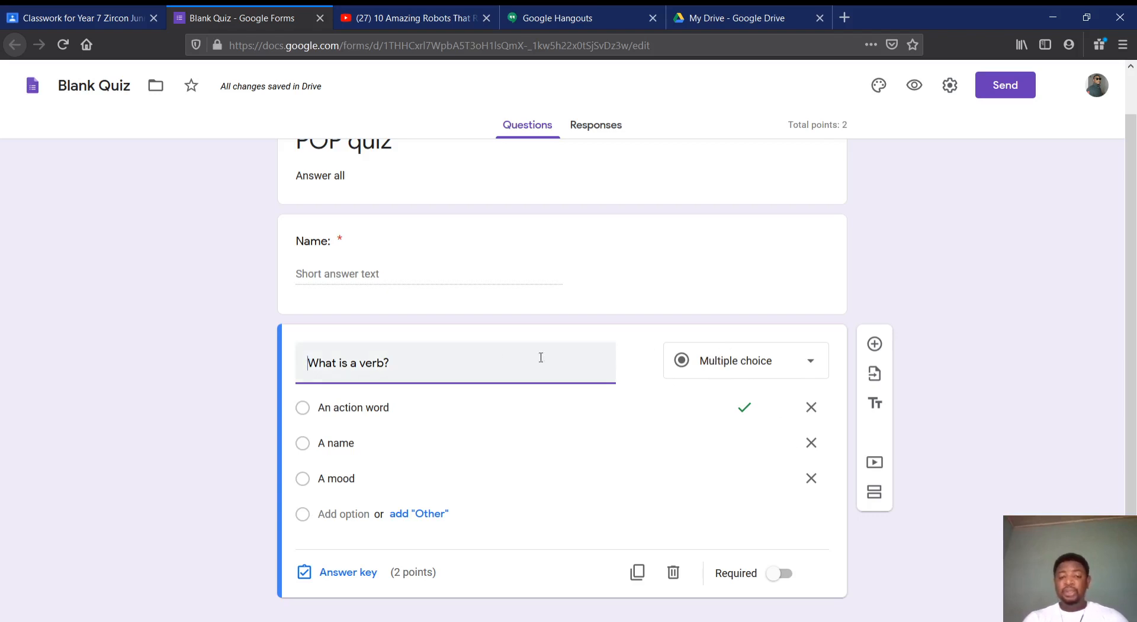
{"action": "left_click", "coordinate": [730, 372]}
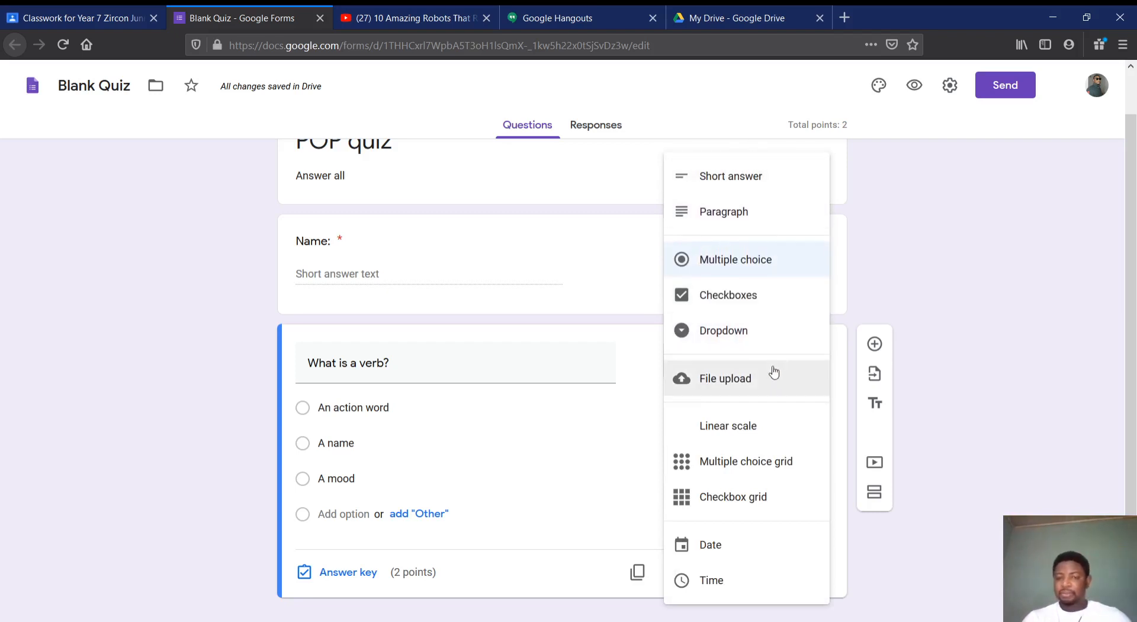
{"action": "left_click", "coordinate": [630, 436]}
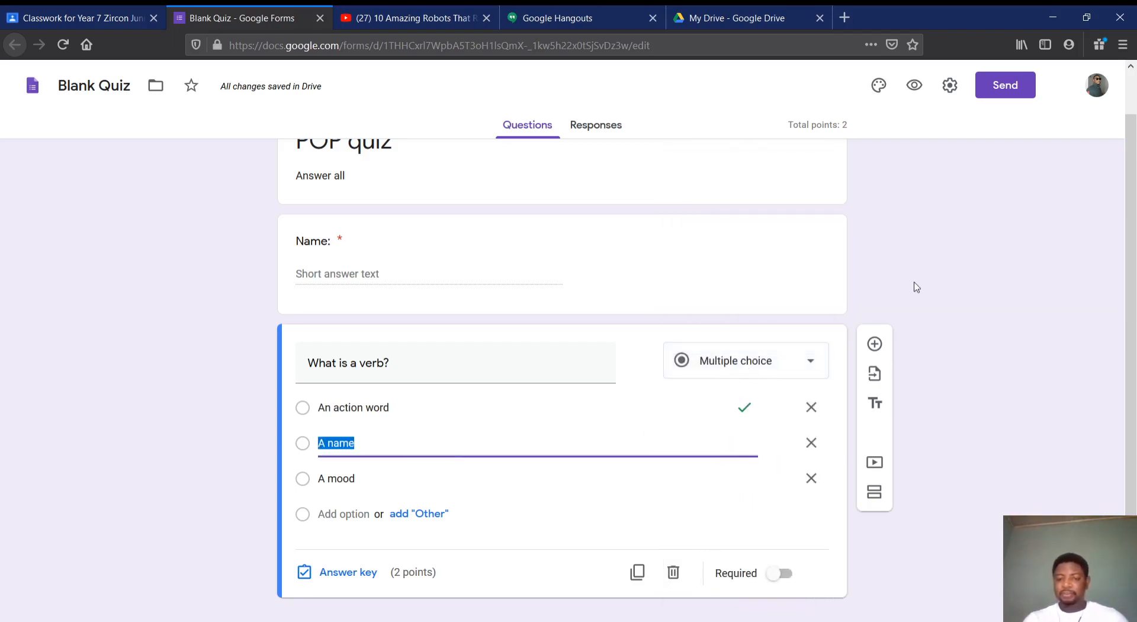
Add a new question below the verb question and set its type to Checkboxes
{"action": "scroll", "coordinate": [940, 316], "scroll_direction": "down", "scroll_amount": 1}
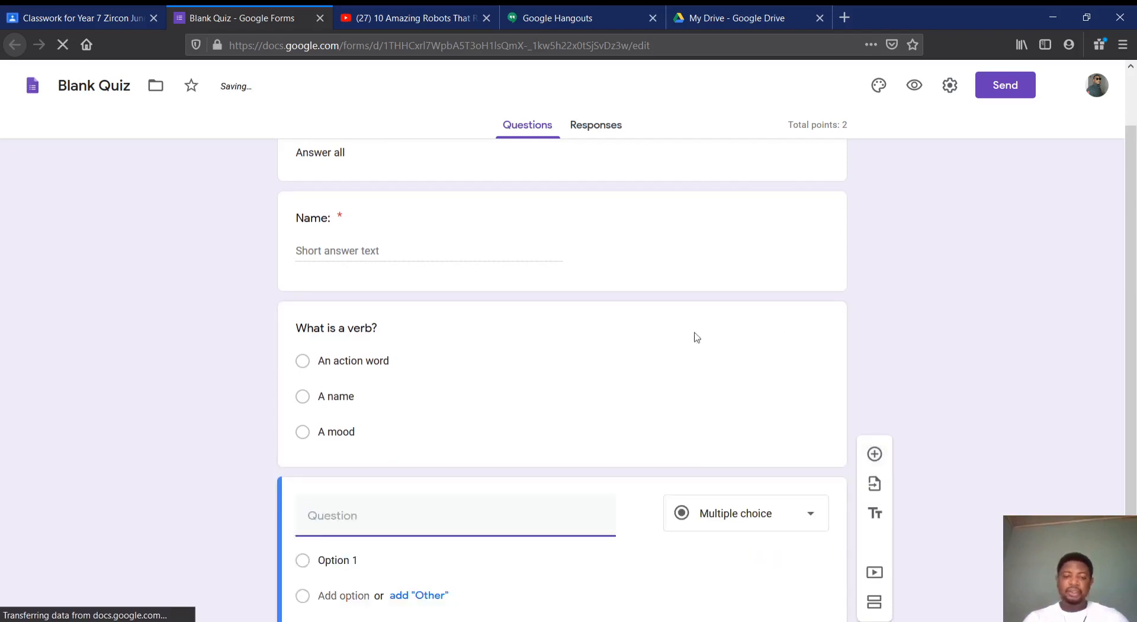
{"action": "left_click", "coordinate": [721, 417]}
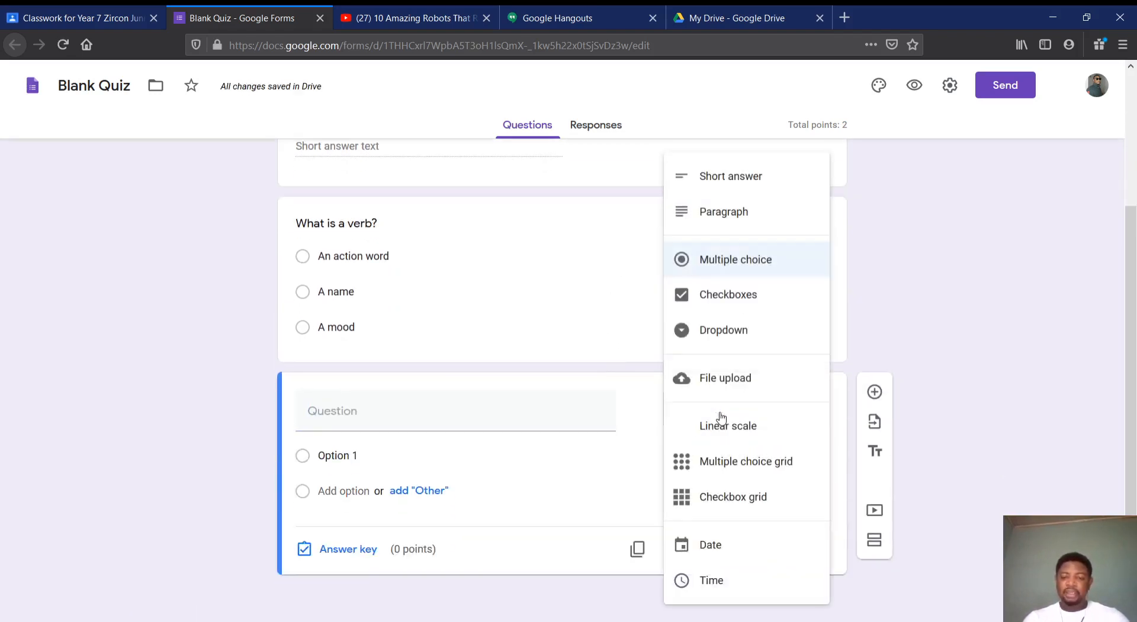
{"action": "left_click", "coordinate": [726, 297]}
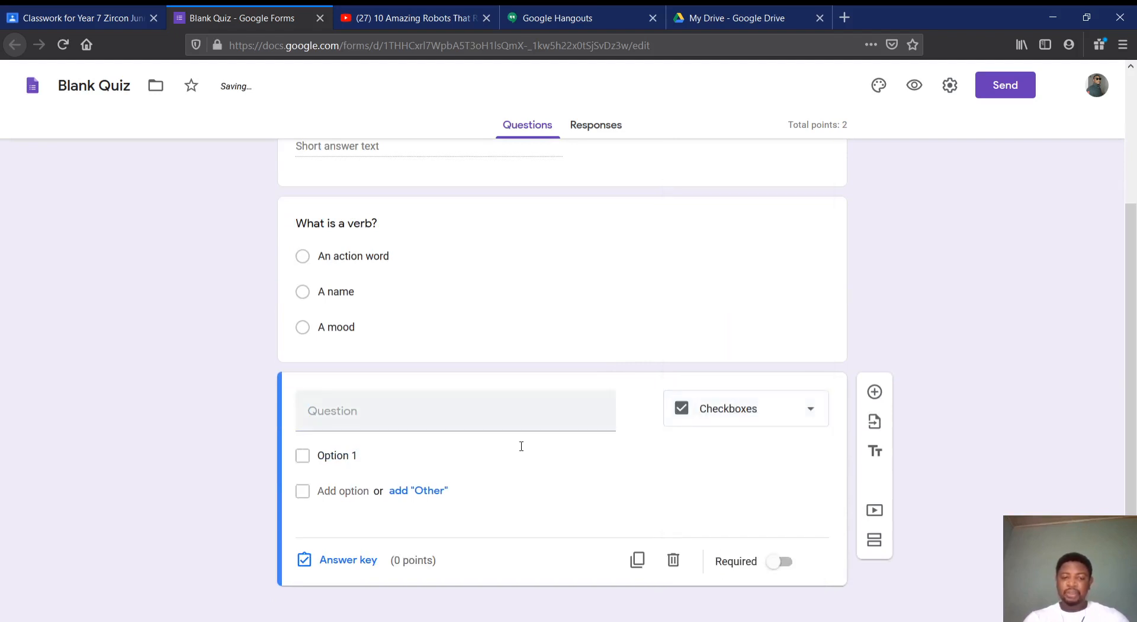
Enter "Select all animals here" as the text of the checkbox question
{"action": "left_click", "coordinate": [437, 413]}
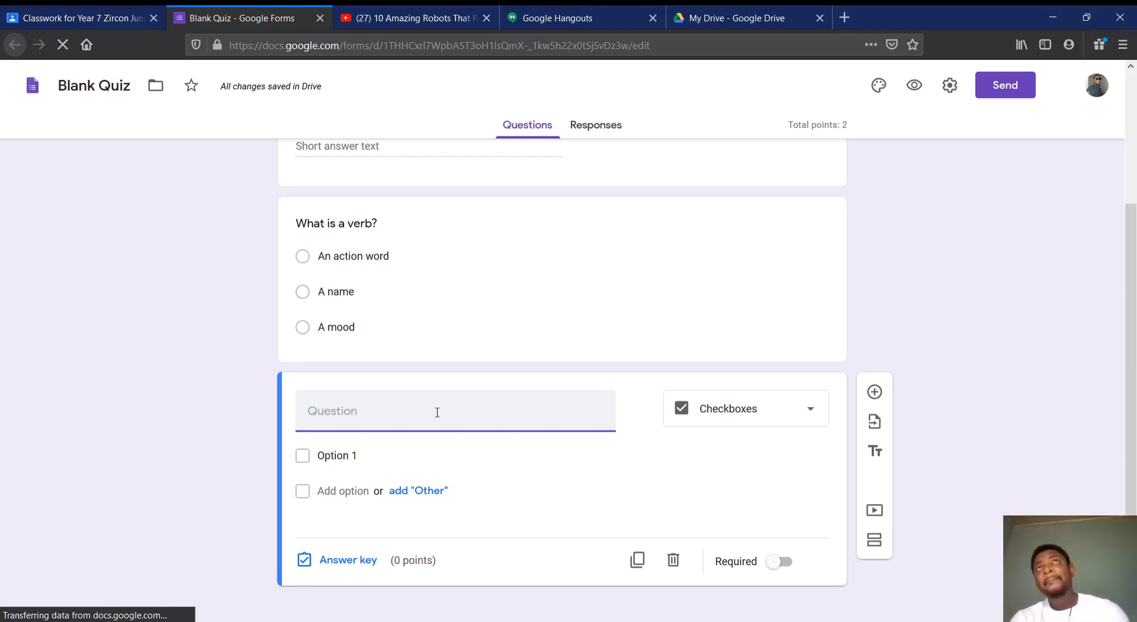
{"action": "type", "text": "Wh"}
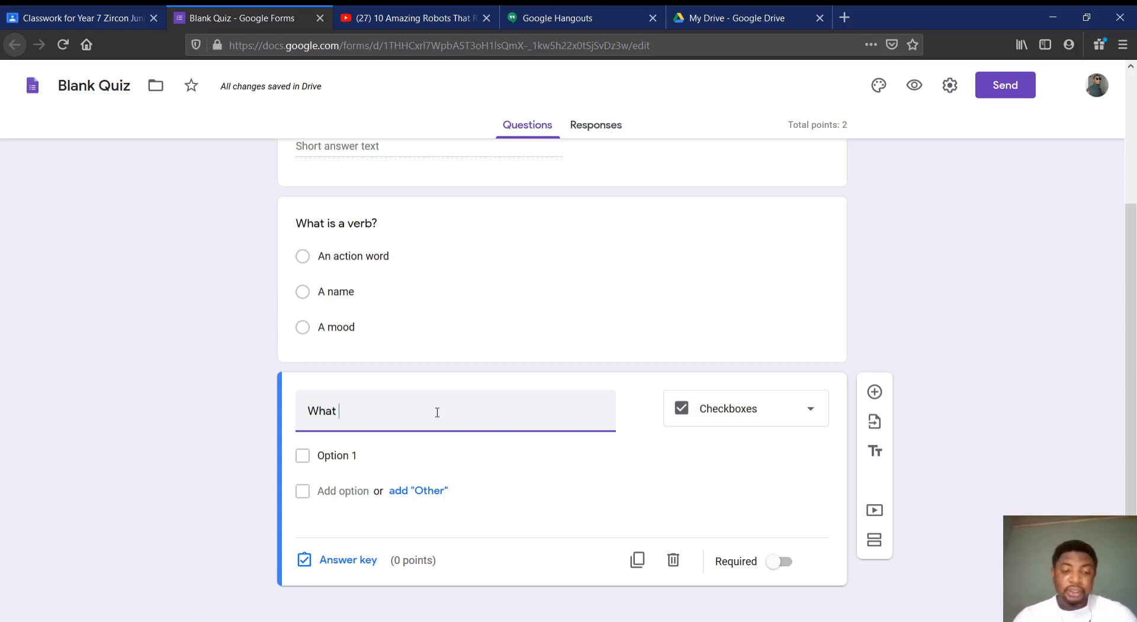
{"action": "type", "text": "at"}
{"action": "key", "text": "BackSpace"}
{"action": "key", "text": "BackSpace"}
{"action": "key", "text": "BackSpace"}
{"action": "key", "text": "BackSpace"}
{"action": "type", "text": "S"}
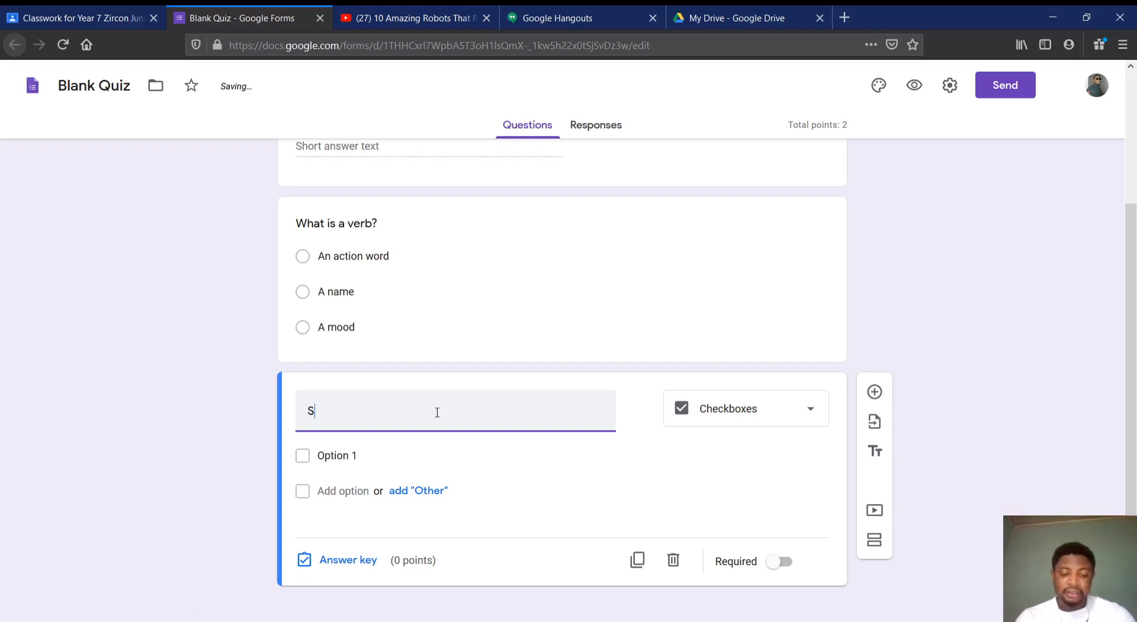
{"action": "type", "text": "elect all"}
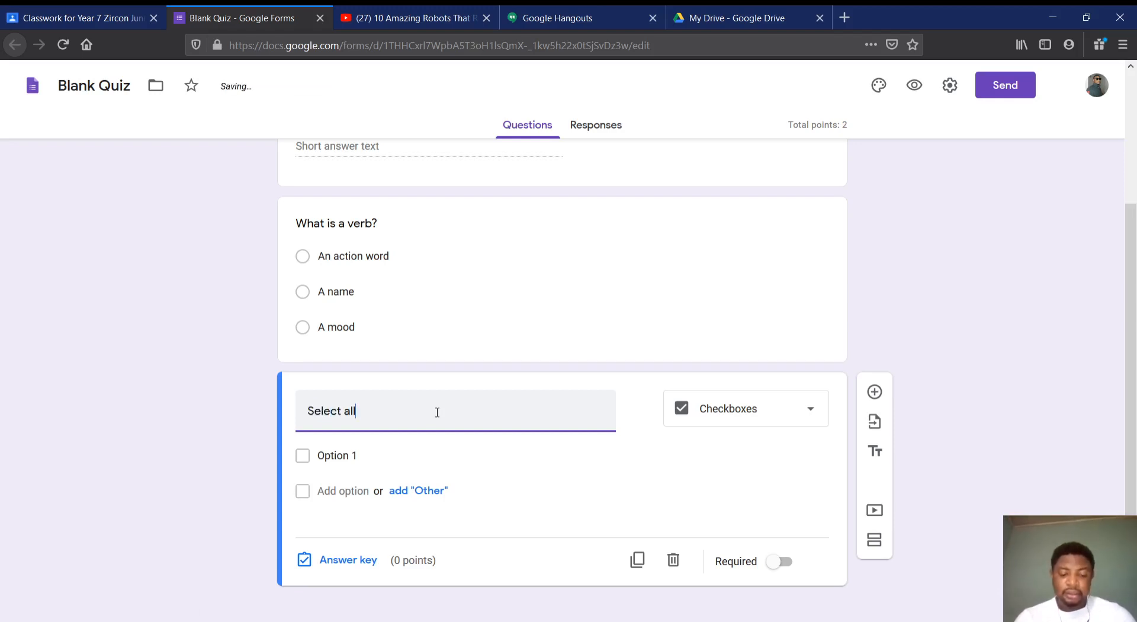
{"action": "type", "text": " animals here"}
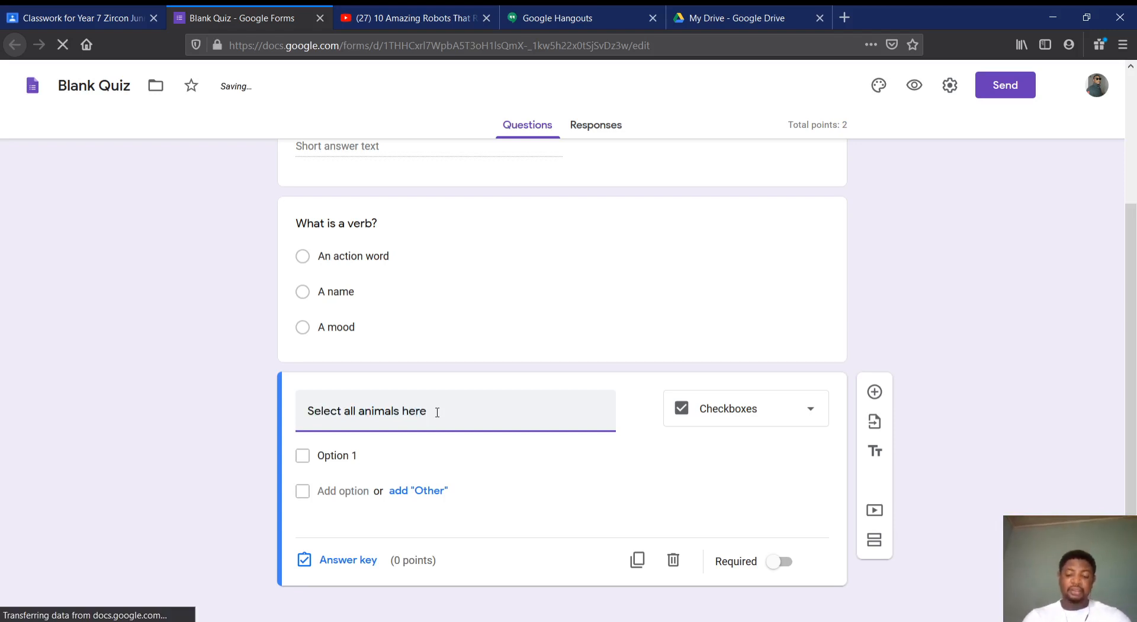
Enter "Box" and "Car" as the first two options of the checkbox question
{"action": "left_click", "coordinate": [341, 457]}
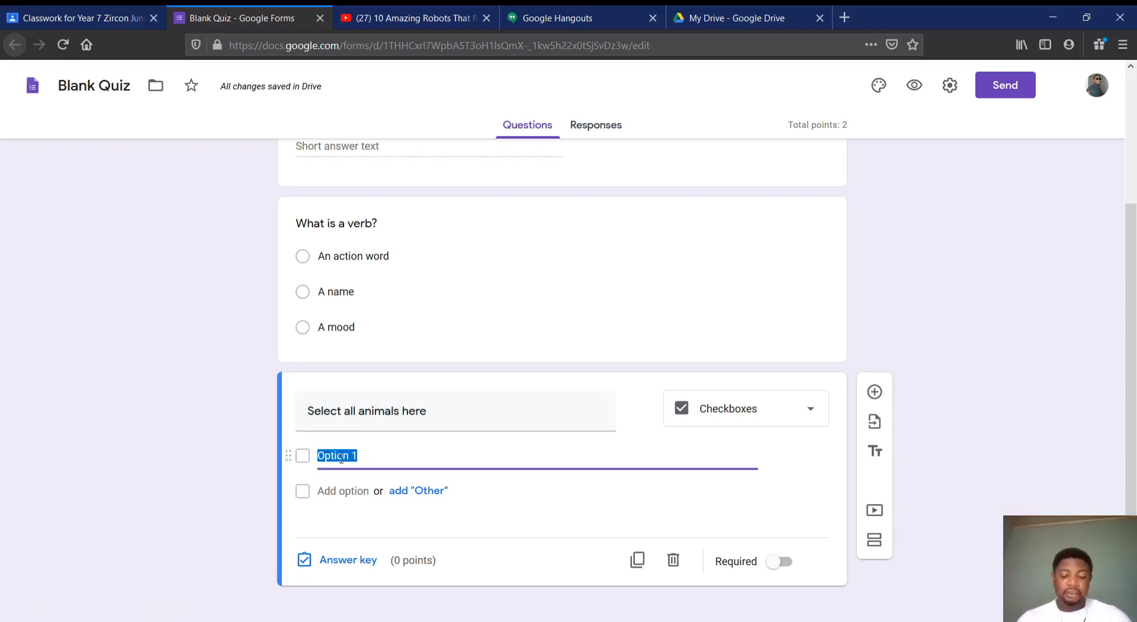
{"action": "type", "text": "Box"}
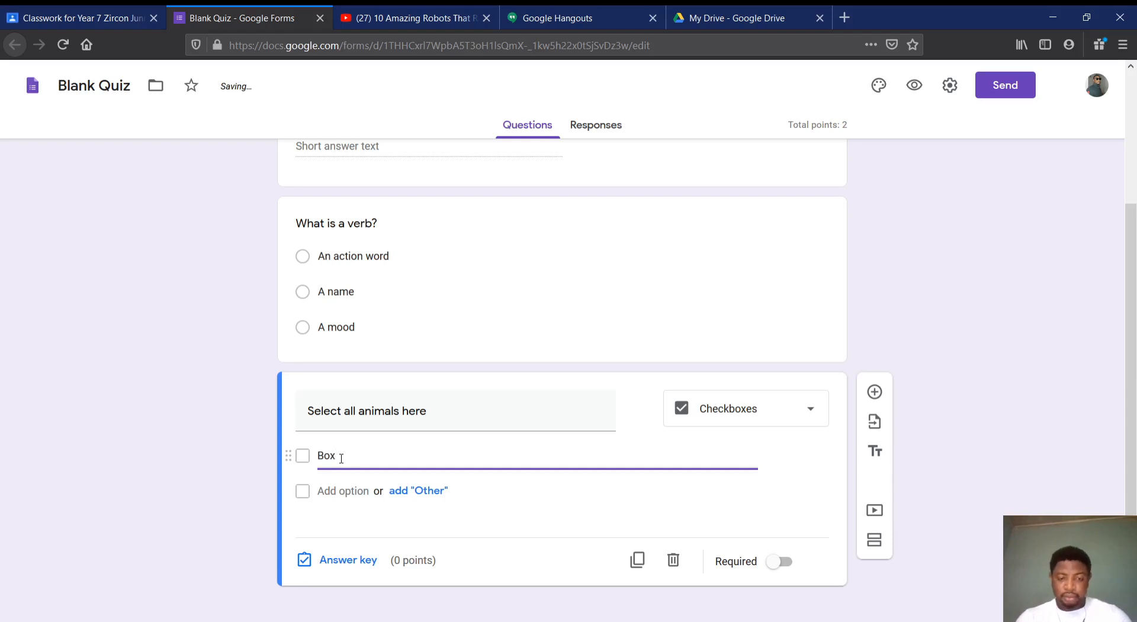
{"action": "left_click", "coordinate": [336, 486]}
{"action": "type", "text": "Car"}
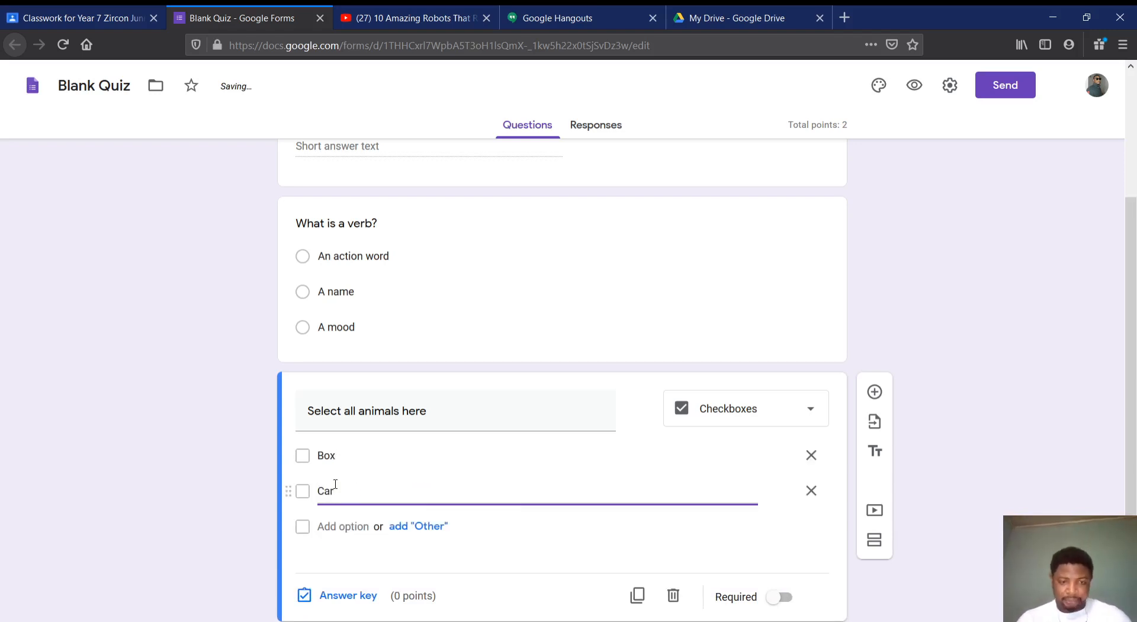
Add "Dog", "Lizard", "Fish" and "Lipstick" as further options below "Car" in the checkbox question
{"action": "left_click", "coordinate": [335, 526]}
{"action": "type", "text": "Do"}
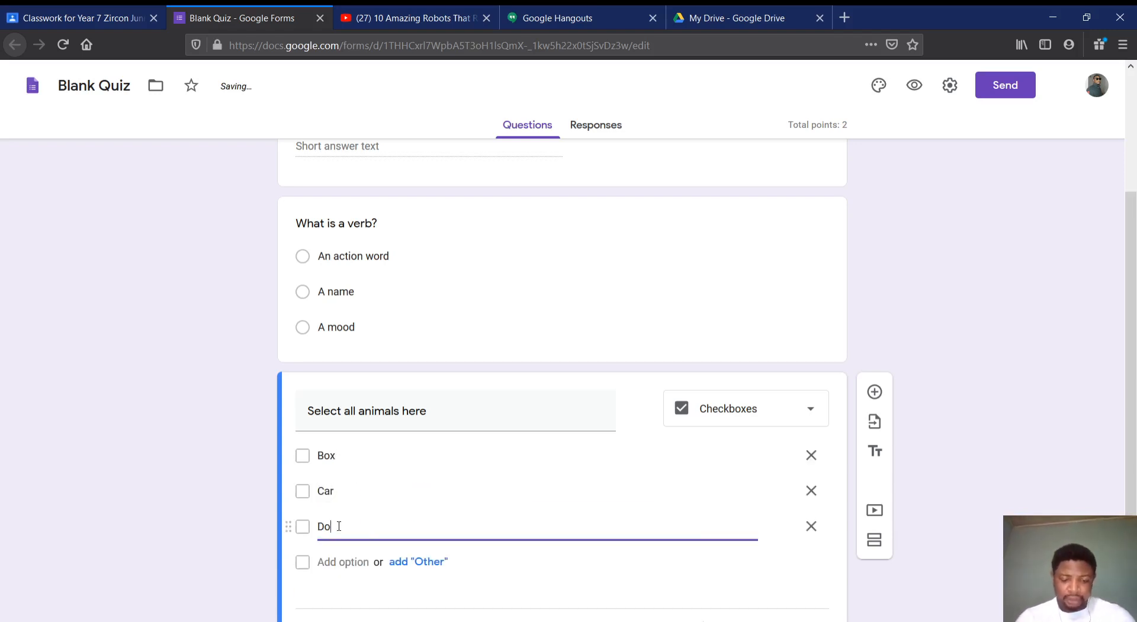
{"action": "type", "text": "g"}
{"action": "left_click", "coordinate": [342, 561]}
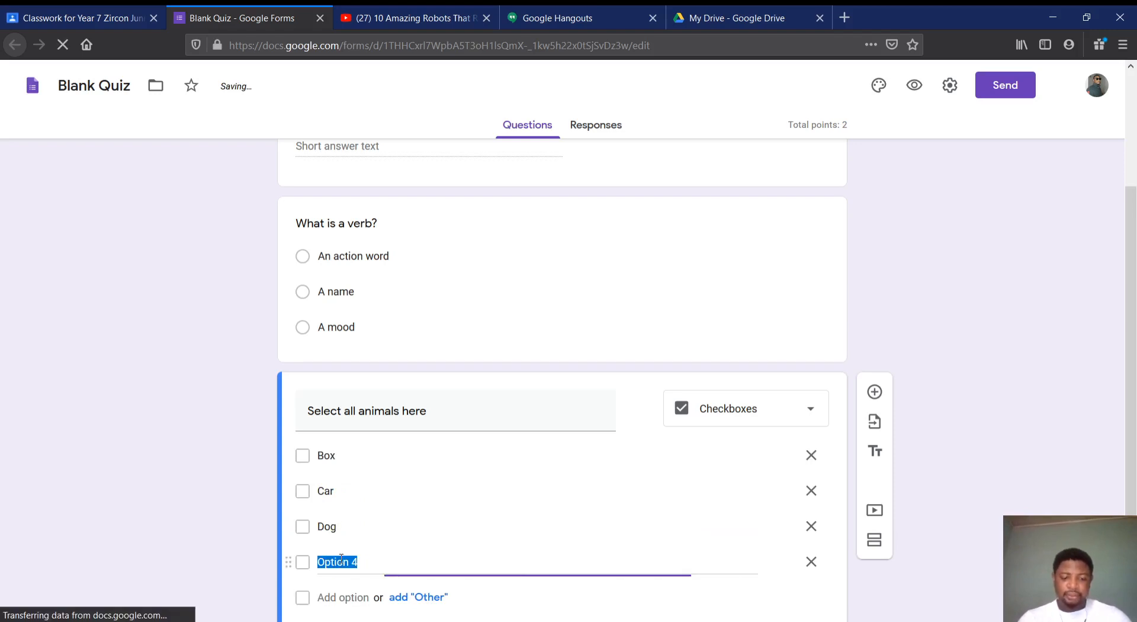
{"action": "type", "text": "Li"}
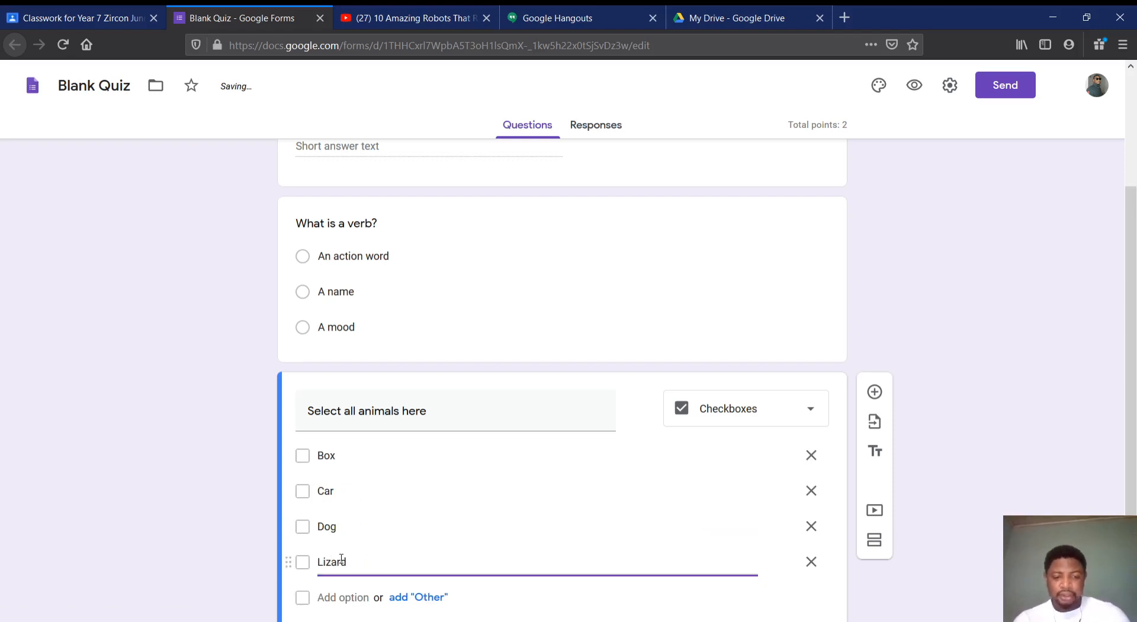
{"action": "type", "text": "zard"}
{"action": "left_click", "coordinate": [346, 597]}
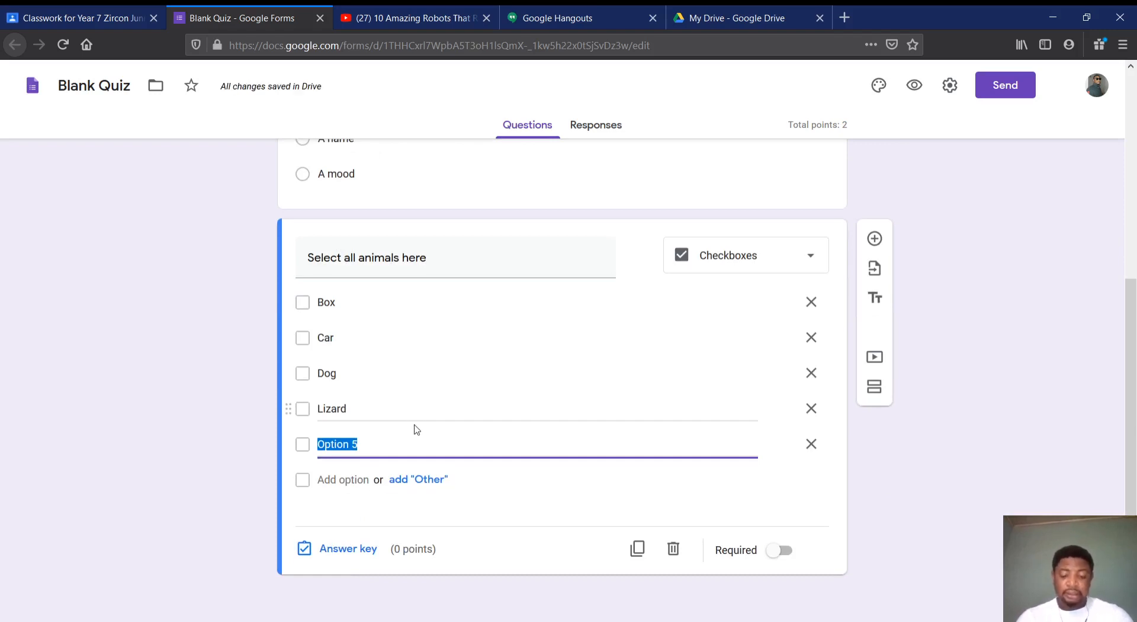
{"action": "type", "text": "Fish"}
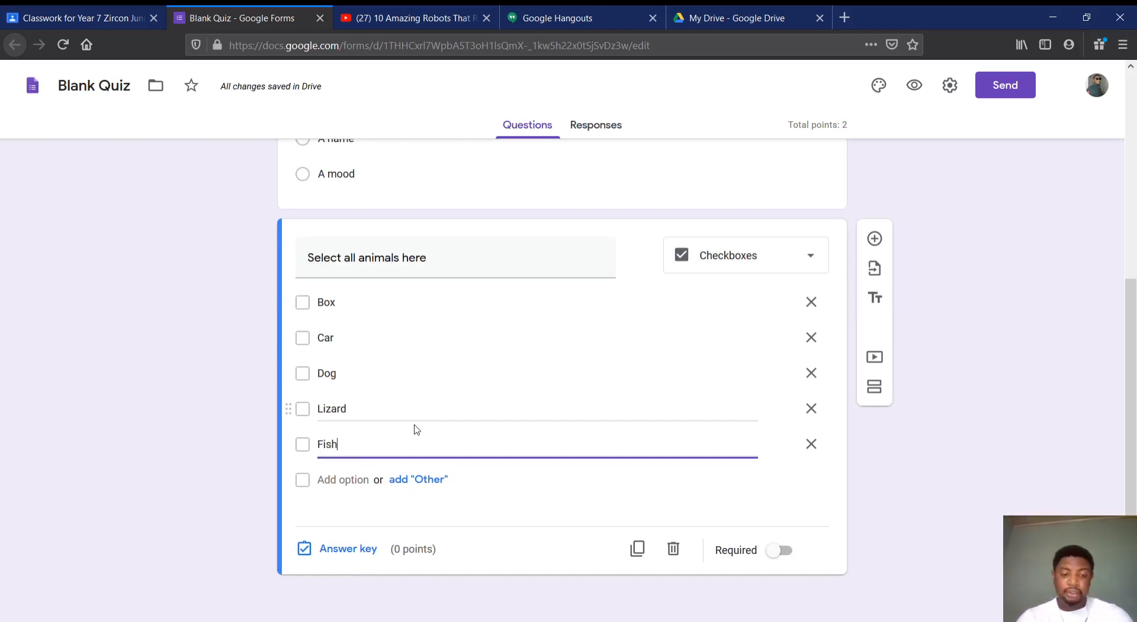
{"action": "left_click", "coordinate": [343, 479]}
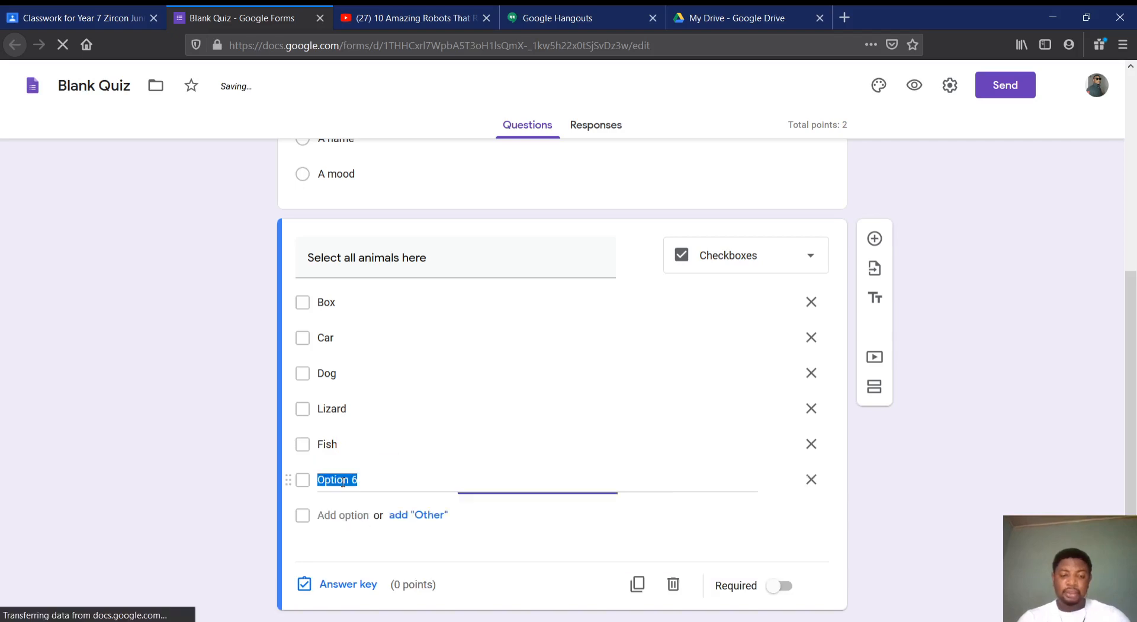
{"action": "type", "text": "Lipst"}
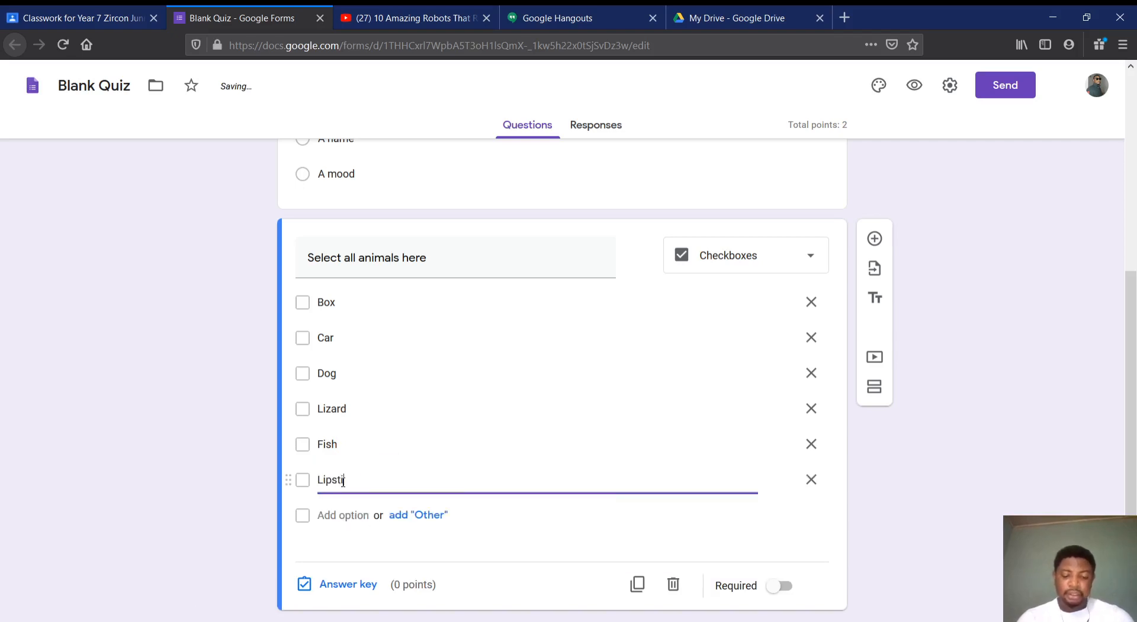
{"action": "type", "text": "ick"}
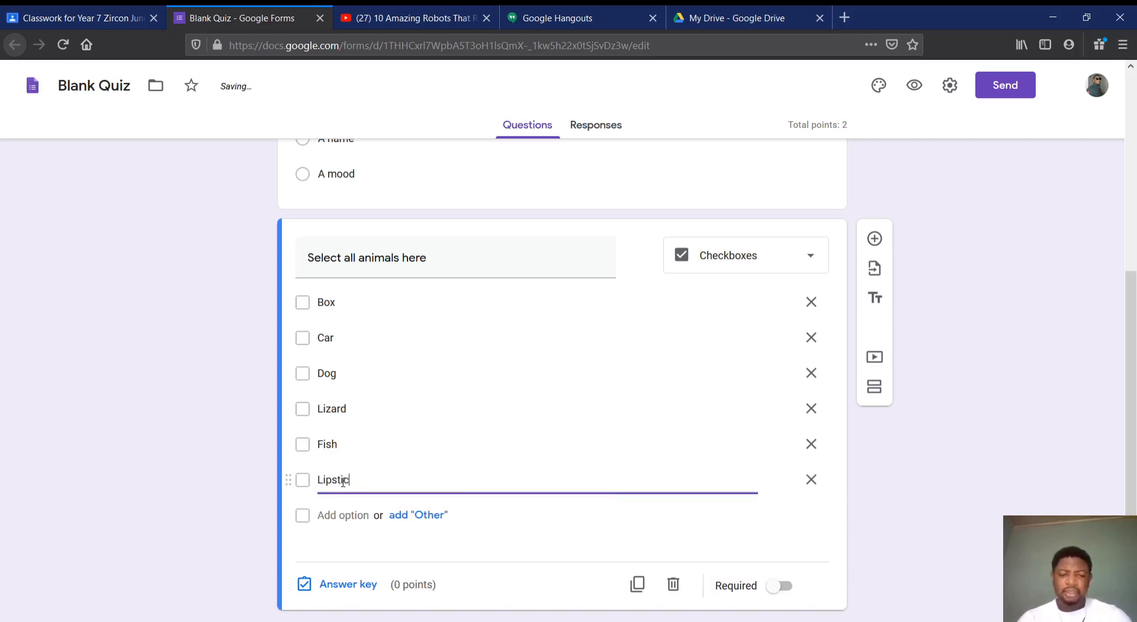
Remove the four options below "Car" and enter "Shoe Polish" as the third option
{"action": "key", "text": "BackSpace"}
{"action": "key", "text": "BackSpace"}
{"action": "key", "text": "BackSpace"}
{"action": "key", "text": "BackSpace"}
{"action": "key", "text": "BackSpace"}
{"action": "key", "text": "BackSpace"}
{"action": "key", "text": "BackSpace"}
{"action": "key", "text": "BackSpace"}
{"action": "key", "text": "BackSpace"}
{"action": "key", "text": "BackSpace"}
{"action": "key", "text": "BackSpace"}
{"action": "key", "text": "BackSpace"}
{"action": "key", "text": "BackSpace"}
{"action": "key", "text": "BackSpace"}
{"action": "key", "text": "BackSpace"}
{"action": "key", "text": "BackSpace"}
{"action": "key", "text": "BackSpace"}
{"action": "key", "text": "BackSpace"}
{"action": "key", "text": "BackSpace"}
{"action": "key", "text": "BackSpace"}
{"action": "type", "text": "Sho"}
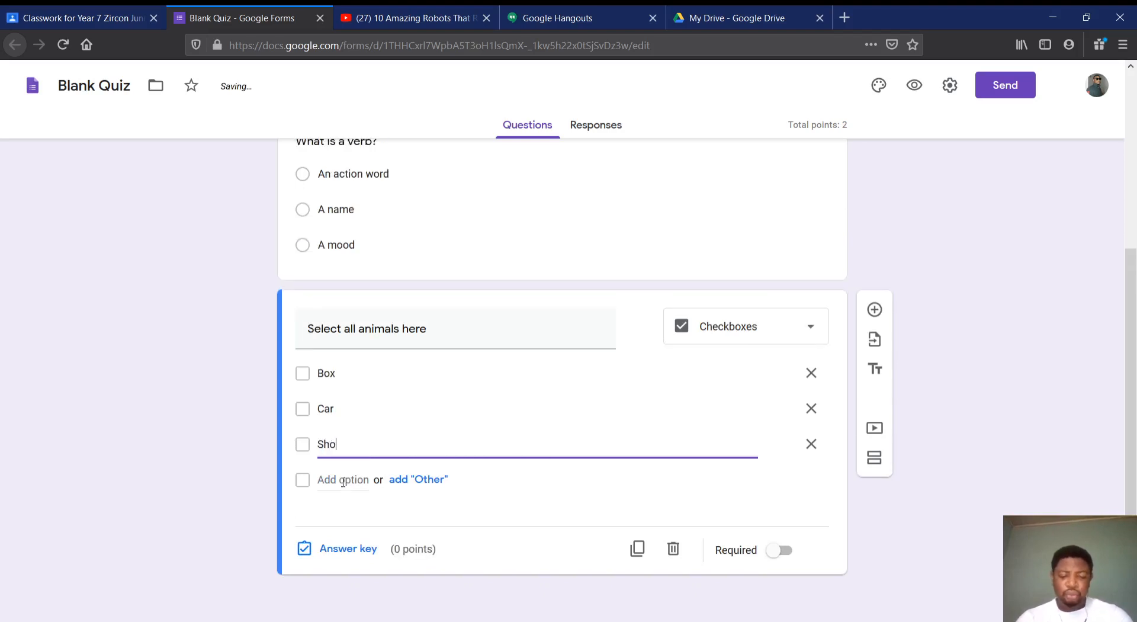
{"action": "type", "text": "e Polish"}
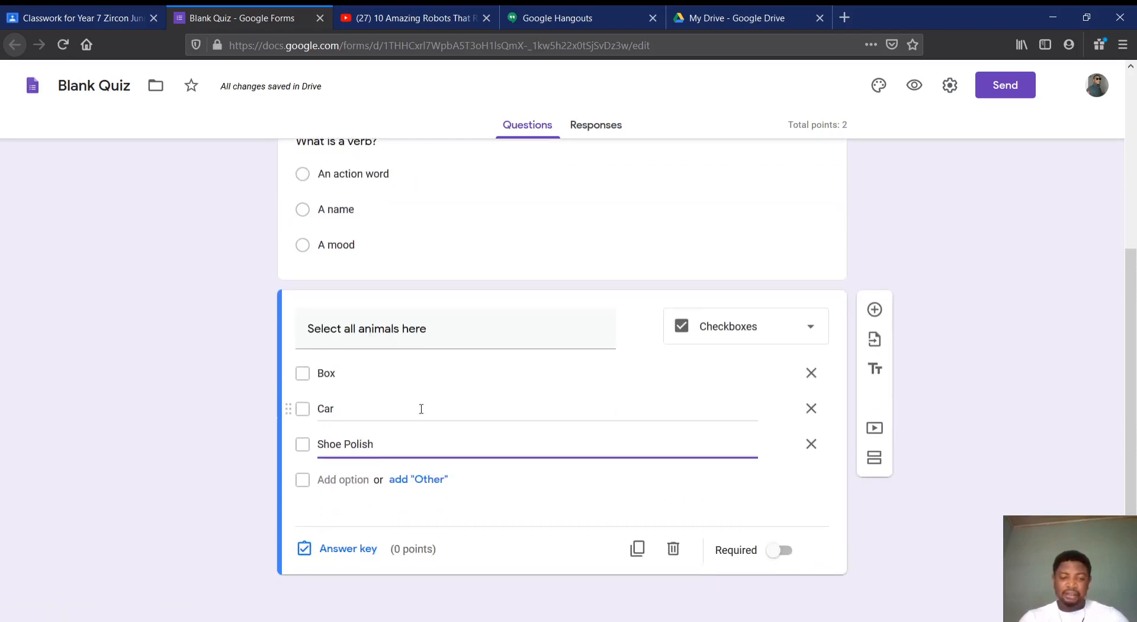
{"action": "left_click", "coordinate": [339, 550]}
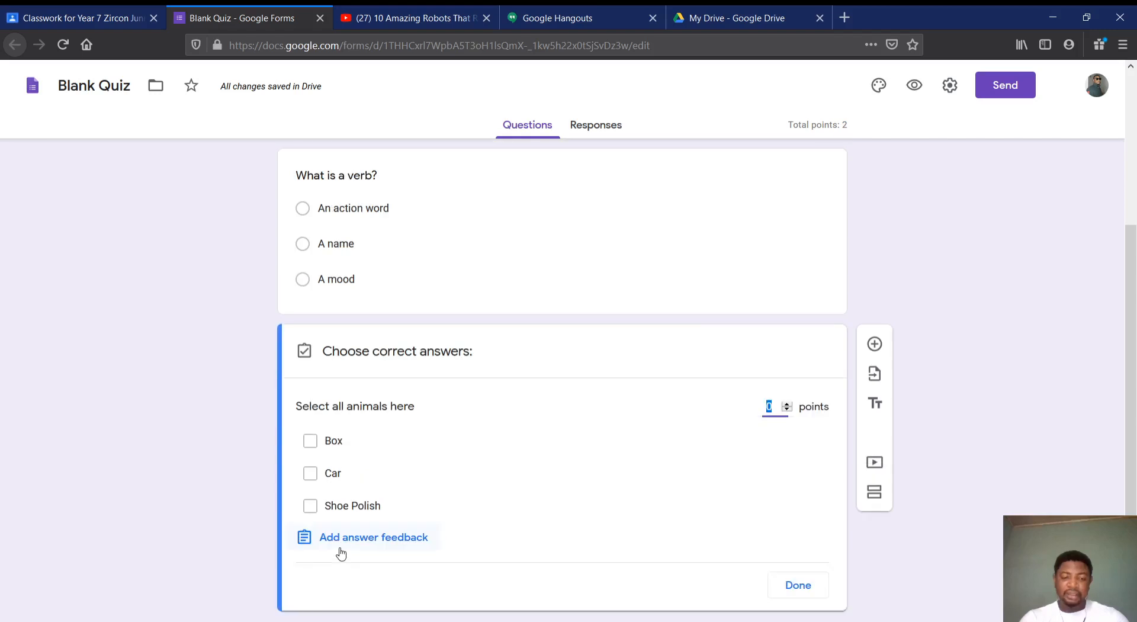
{"action": "scroll", "coordinate": [441, 483], "scroll_direction": "down", "scroll_amount": 1}
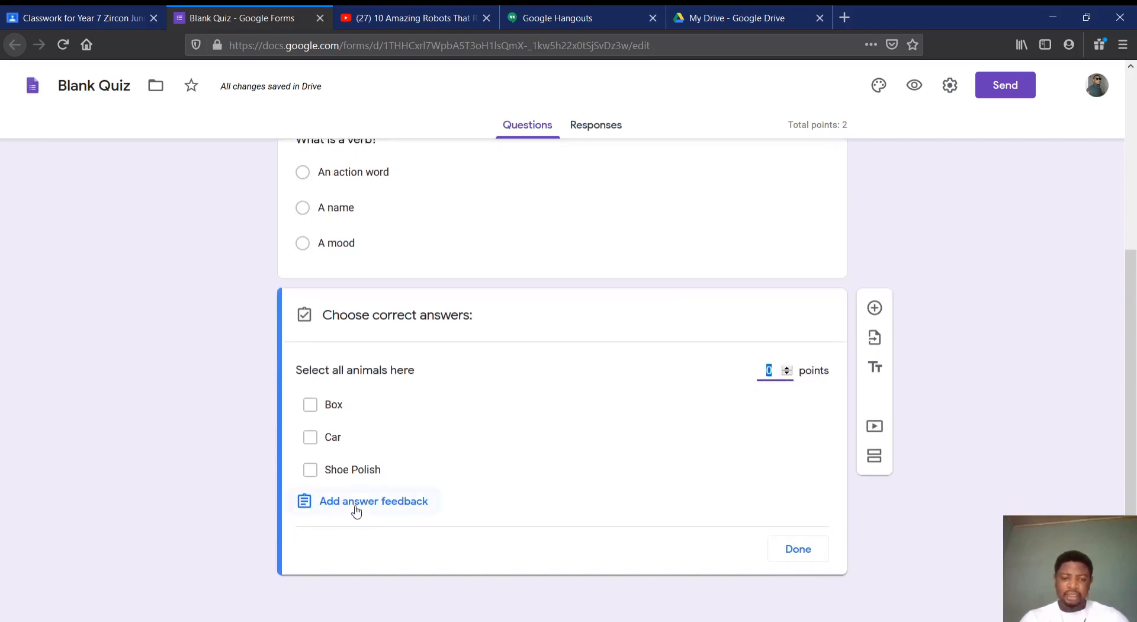
{"action": "left_click", "coordinate": [798, 549]}
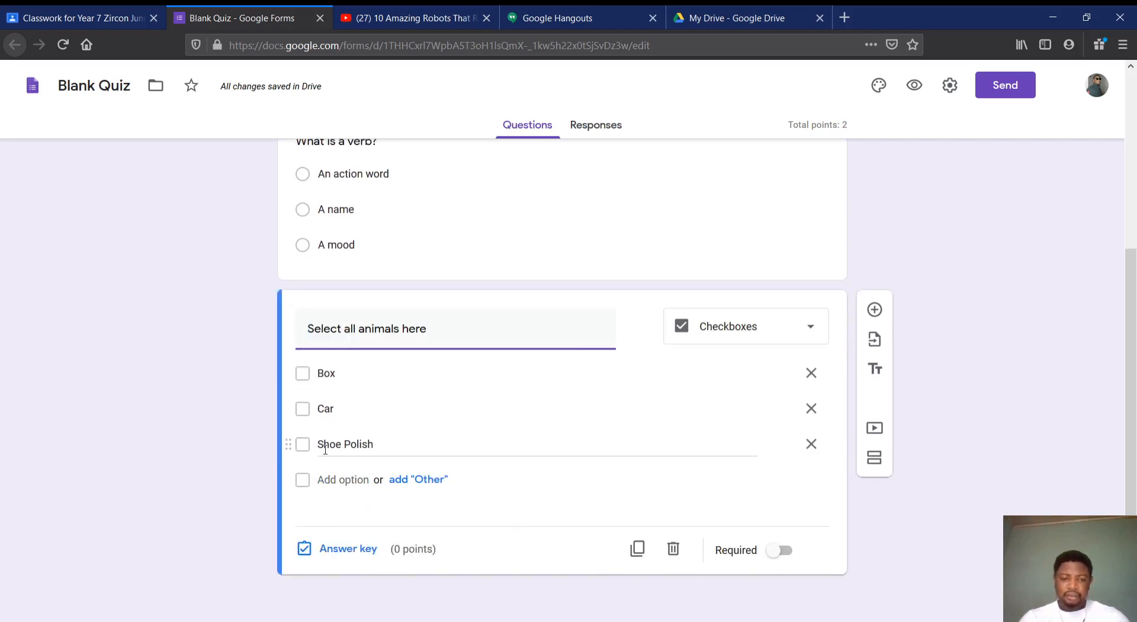
Add the options "Dog", "Cat" and "Lizard" below "Shoe Polish" in the checkbox question
{"action": "left_click", "coordinate": [334, 480]}
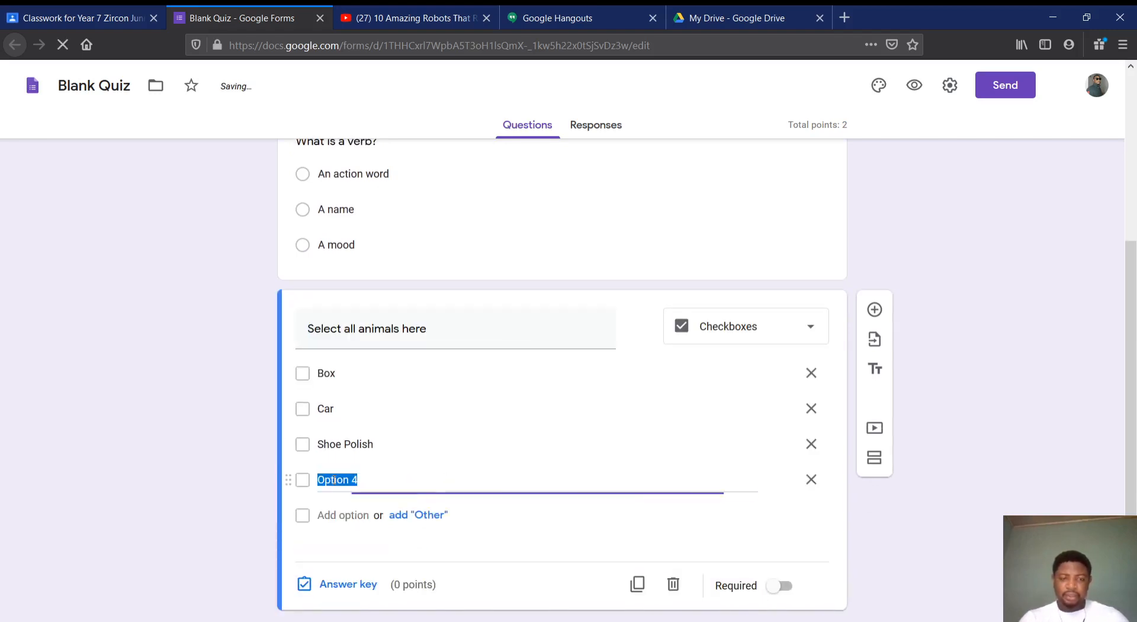
{"action": "scroll", "coordinate": [355, 437], "scroll_direction": "up", "scroll_amount": 1}
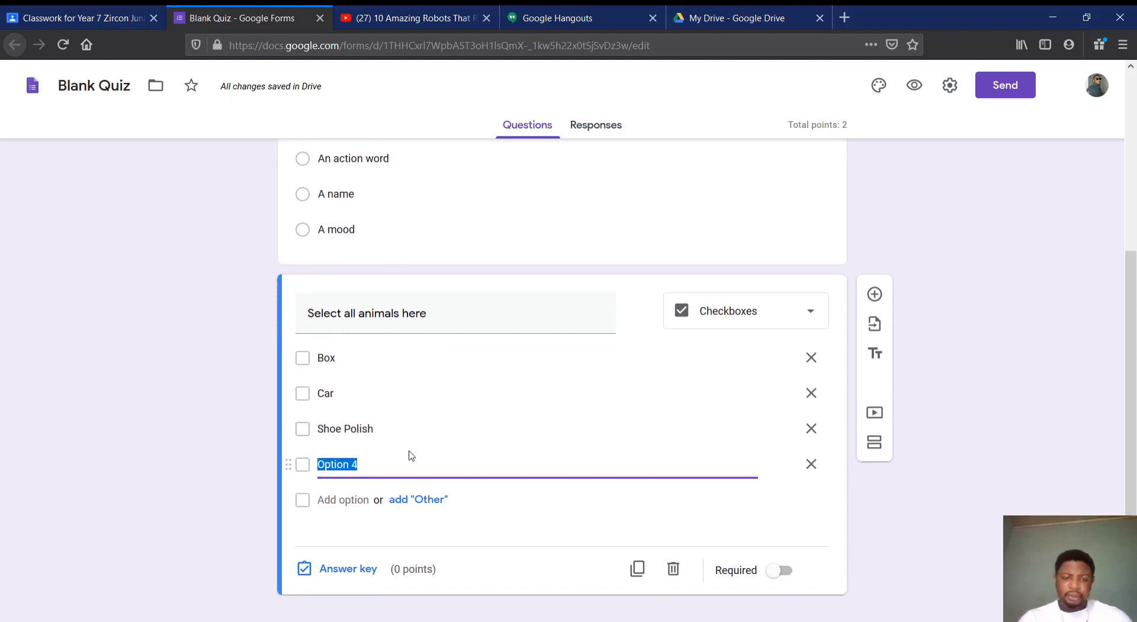
{"action": "type", "text": "Do"}
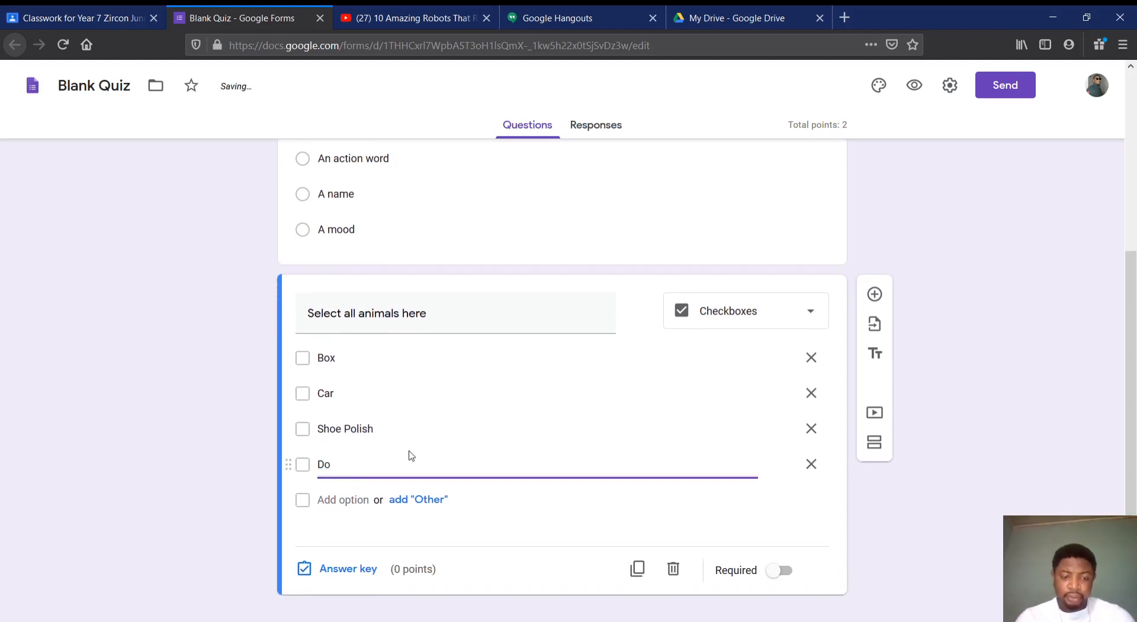
{"action": "type", "text": "g"}
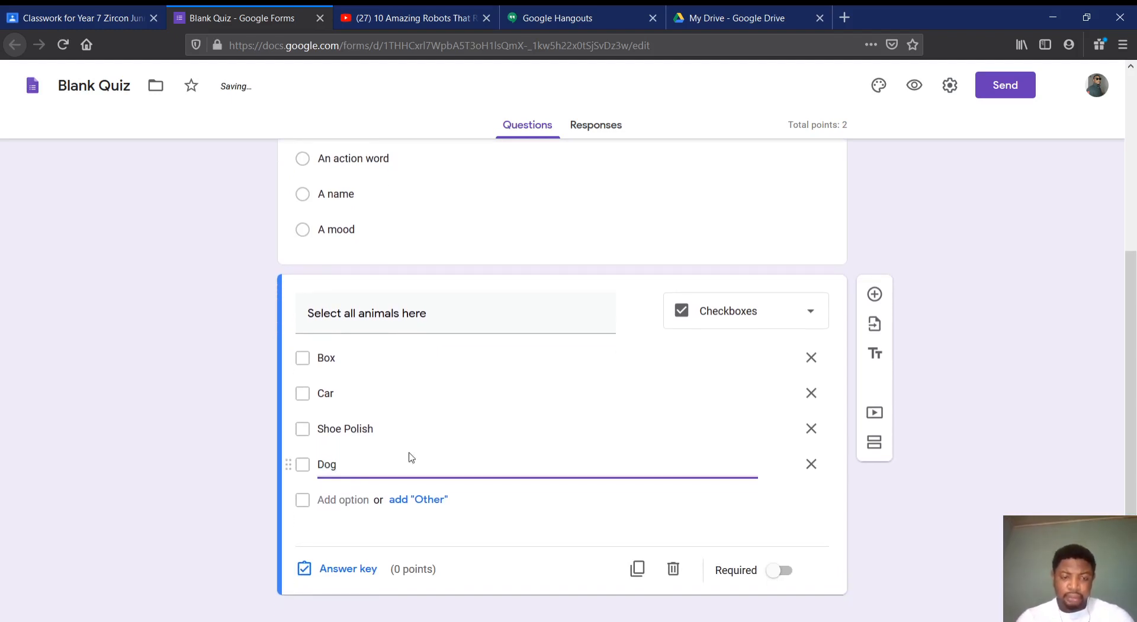
{"action": "left_click", "coordinate": [359, 500]}
{"action": "type", "text": "Cat"}
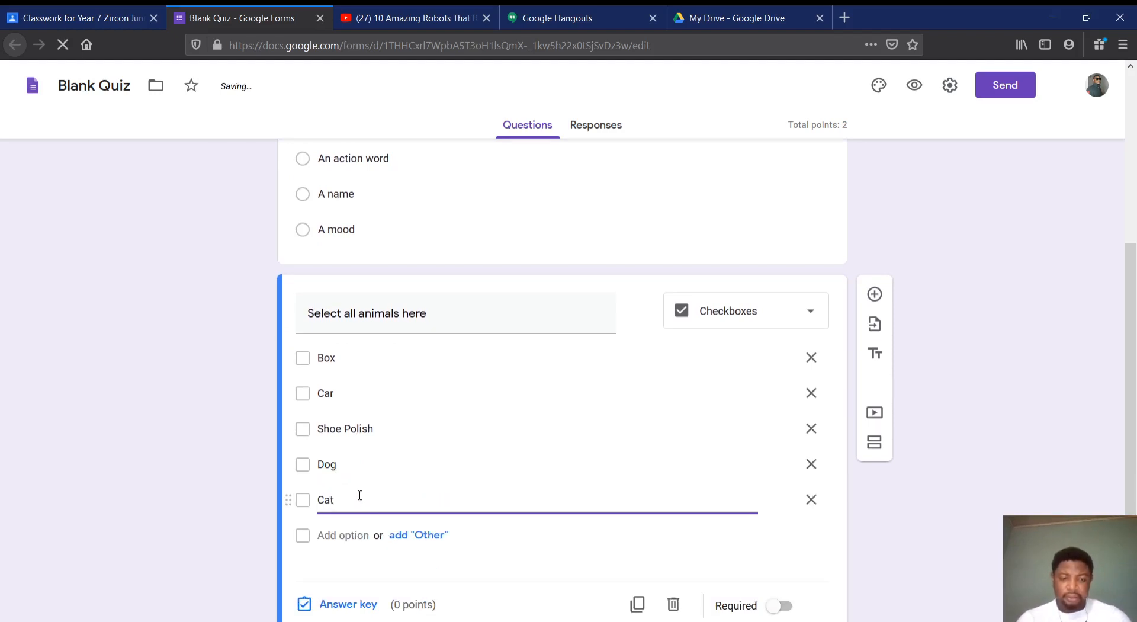
{"action": "left_click", "coordinate": [343, 532]}
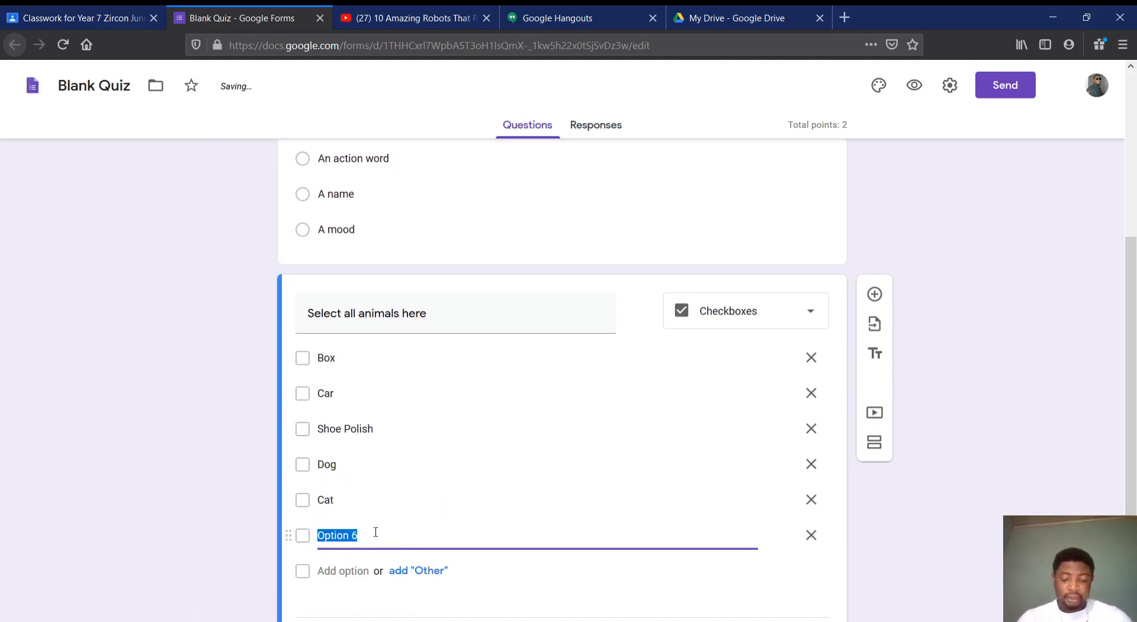
{"action": "type", "text": "Lizard"}
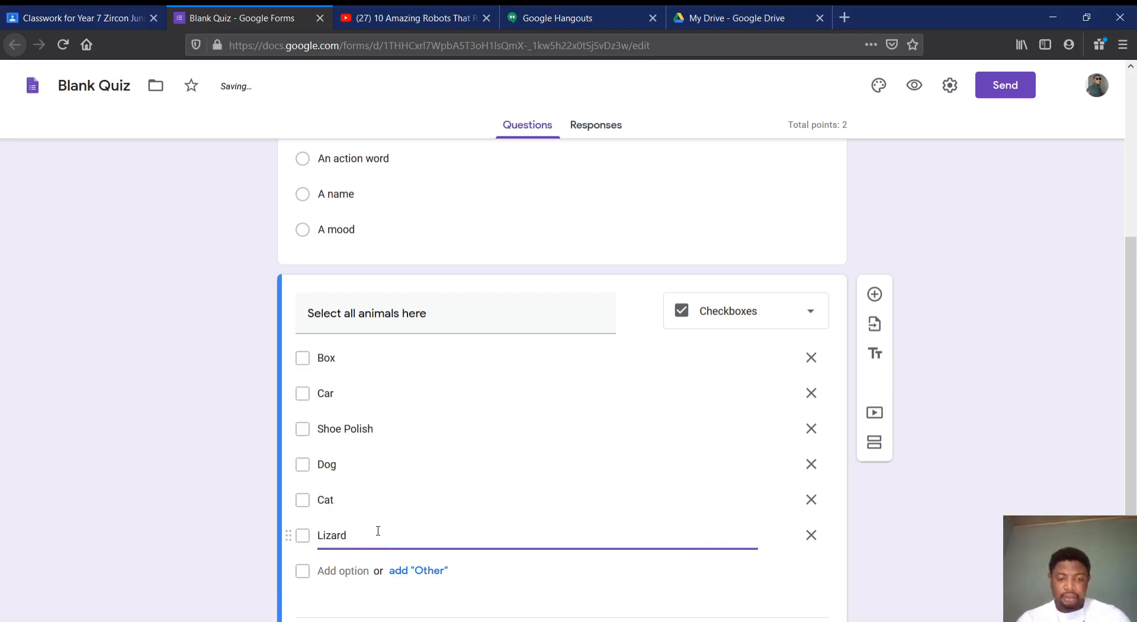
Set the checkbox question's answer key to "Dog", "Cat" and "Lizard" with a value of 3 points
{"action": "scroll", "coordinate": [513, 480], "scroll_direction": "down", "scroll_amount": 2}
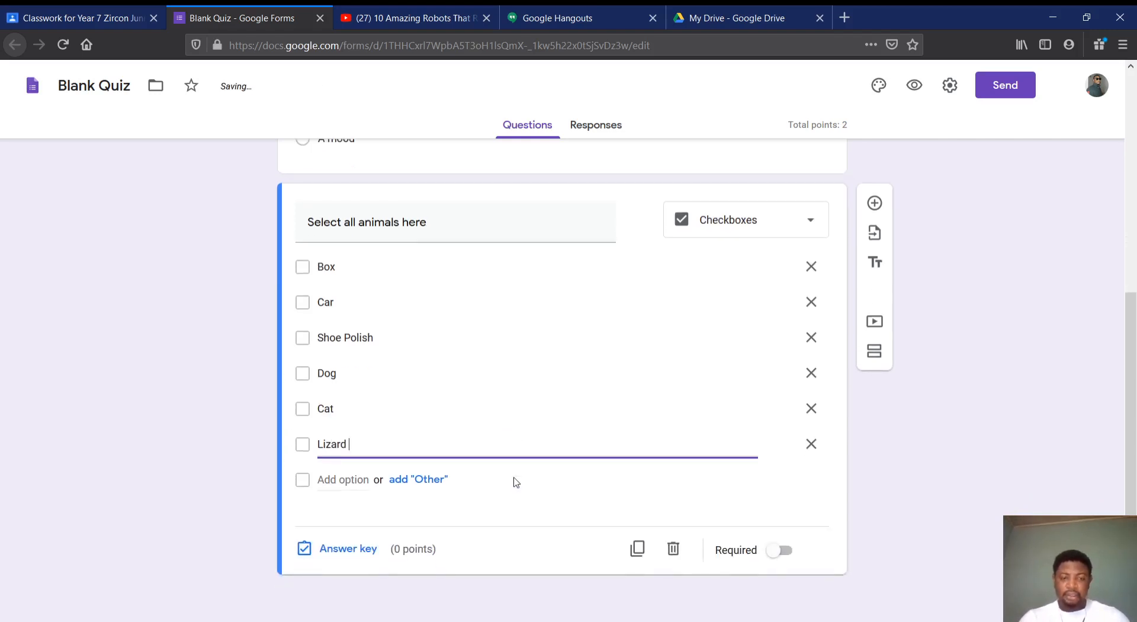
{"action": "scroll", "coordinate": [654, 414], "scroll_direction": "up", "scroll_amount": 5}
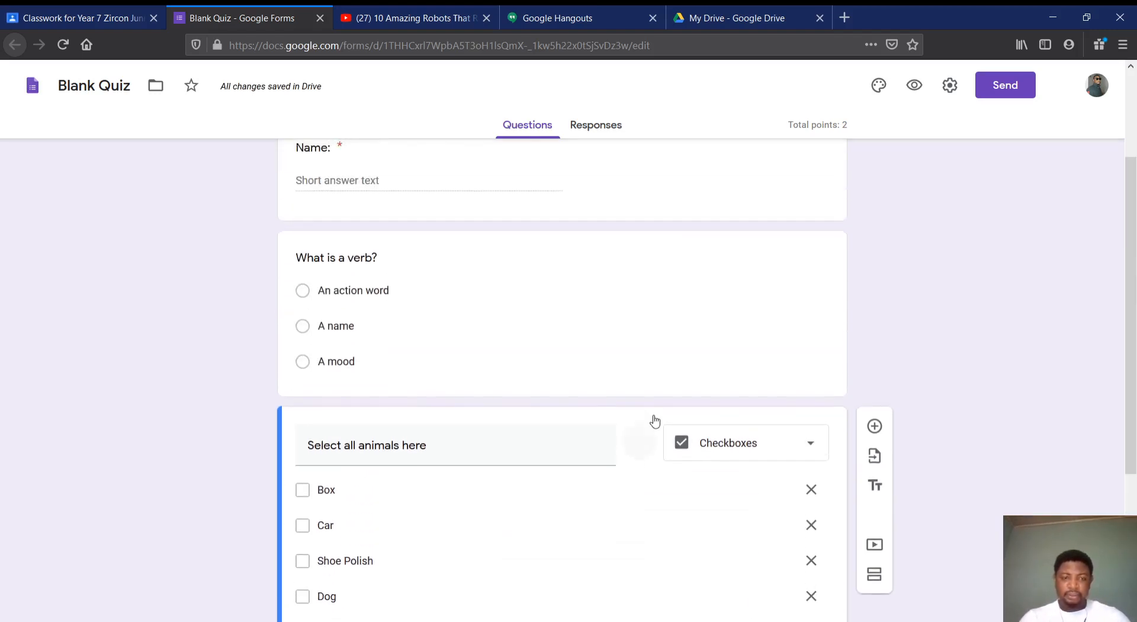
{"action": "scroll", "coordinate": [655, 414], "scroll_direction": "down", "scroll_amount": 5}
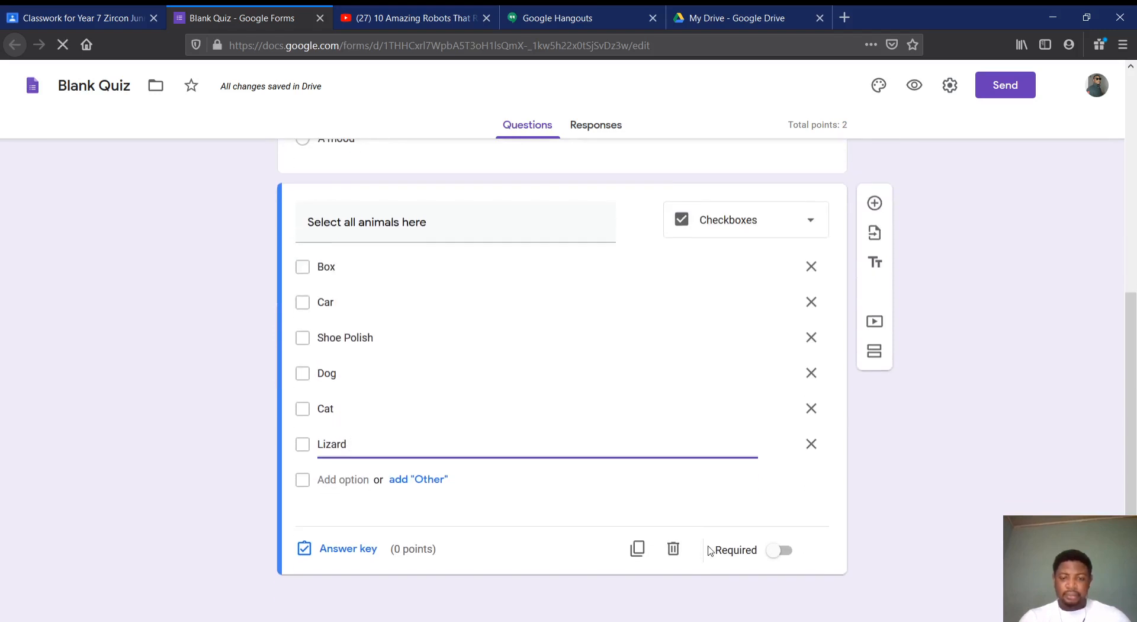
{"action": "left_click", "coordinate": [360, 551]}
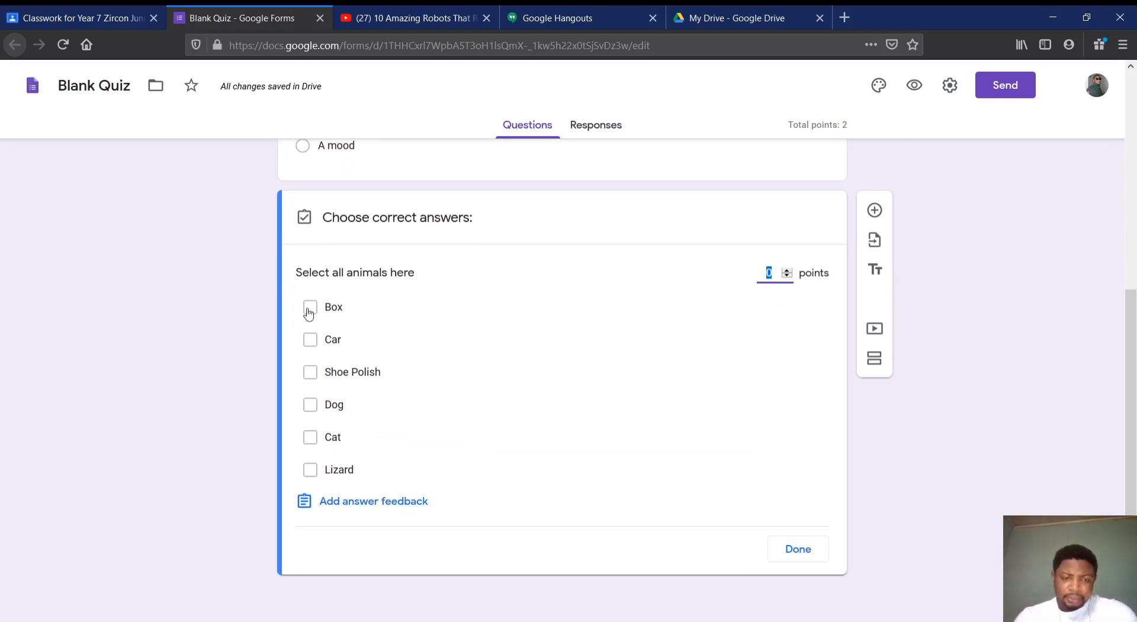
{"action": "left_click", "coordinate": [311, 405]}
{"action": "left_click", "coordinate": [311, 438]}
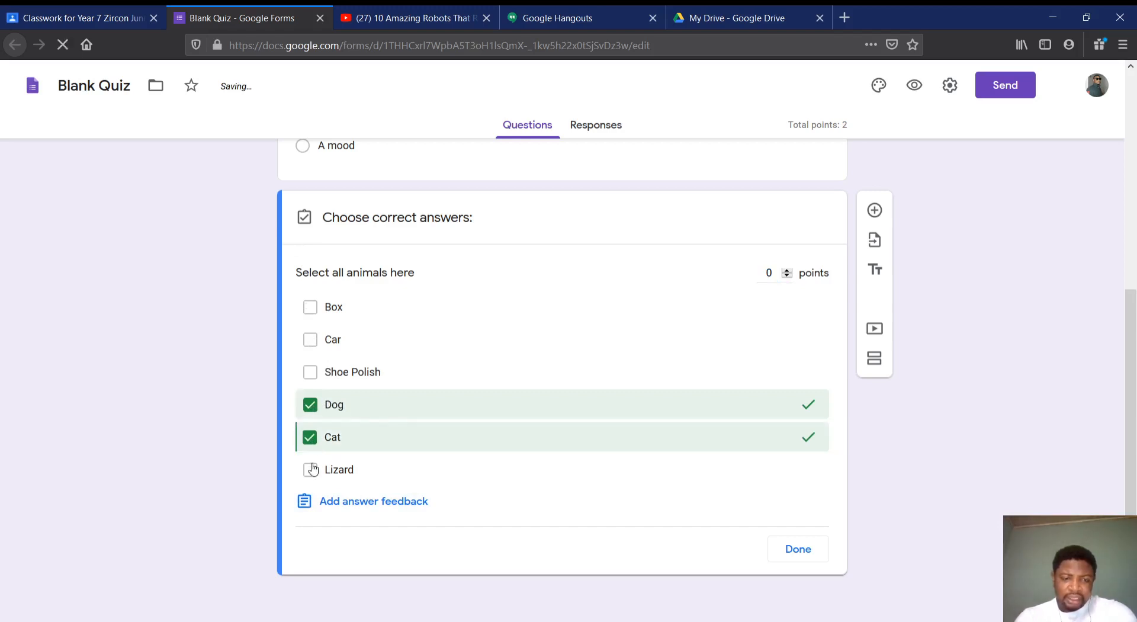
{"action": "left_click", "coordinate": [311, 471]}
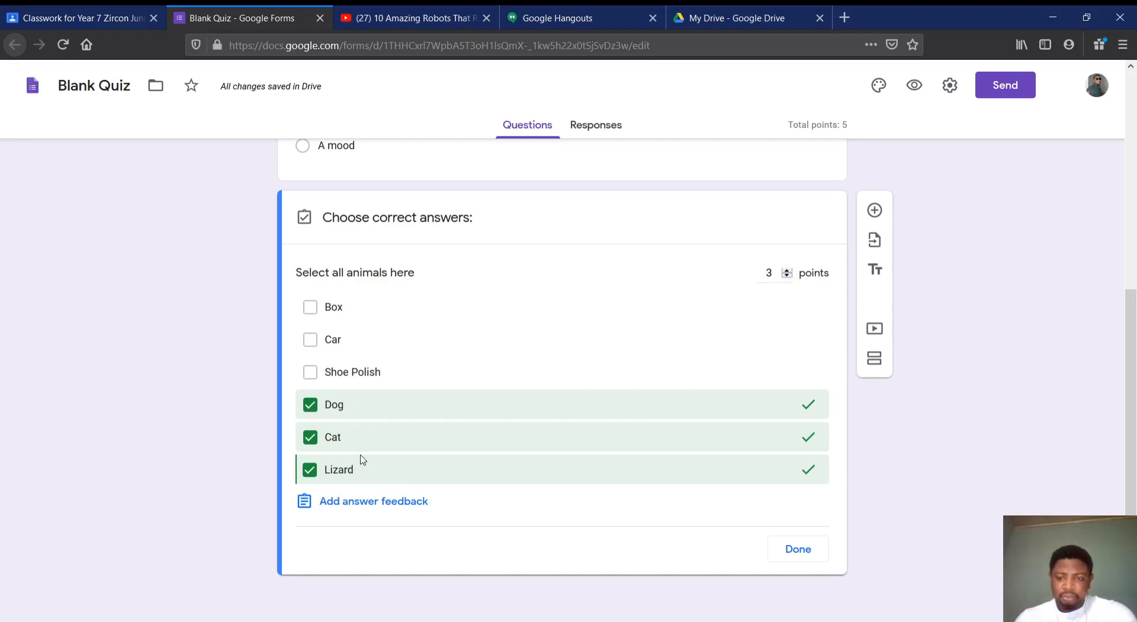
{"action": "left_click", "coordinate": [799, 549]}
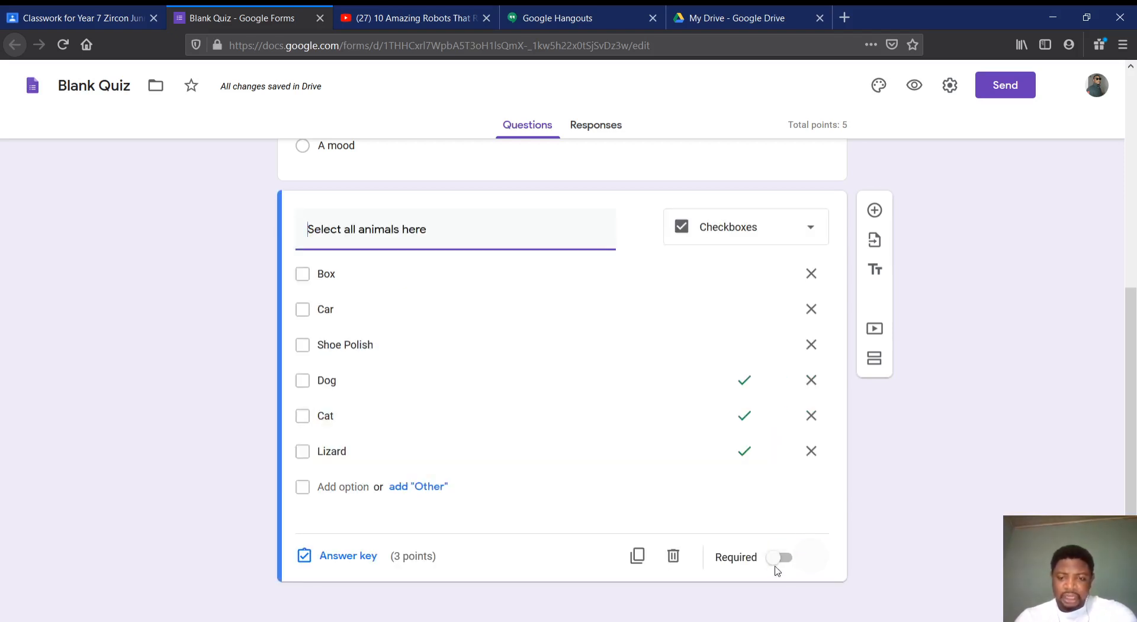
Make both the animals question and the verb question required
{"action": "left_click", "coordinate": [775, 560]}
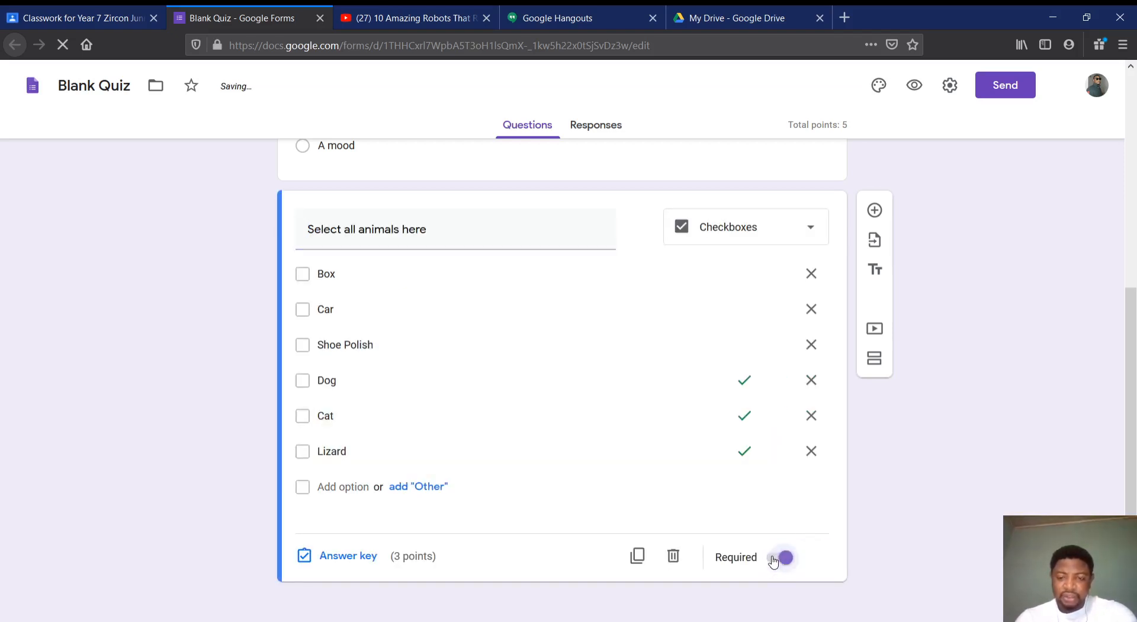
{"action": "scroll", "coordinate": [688, 282], "scroll_direction": "up", "scroll_amount": 3}
{"action": "left_click", "coordinate": [655, 313]}
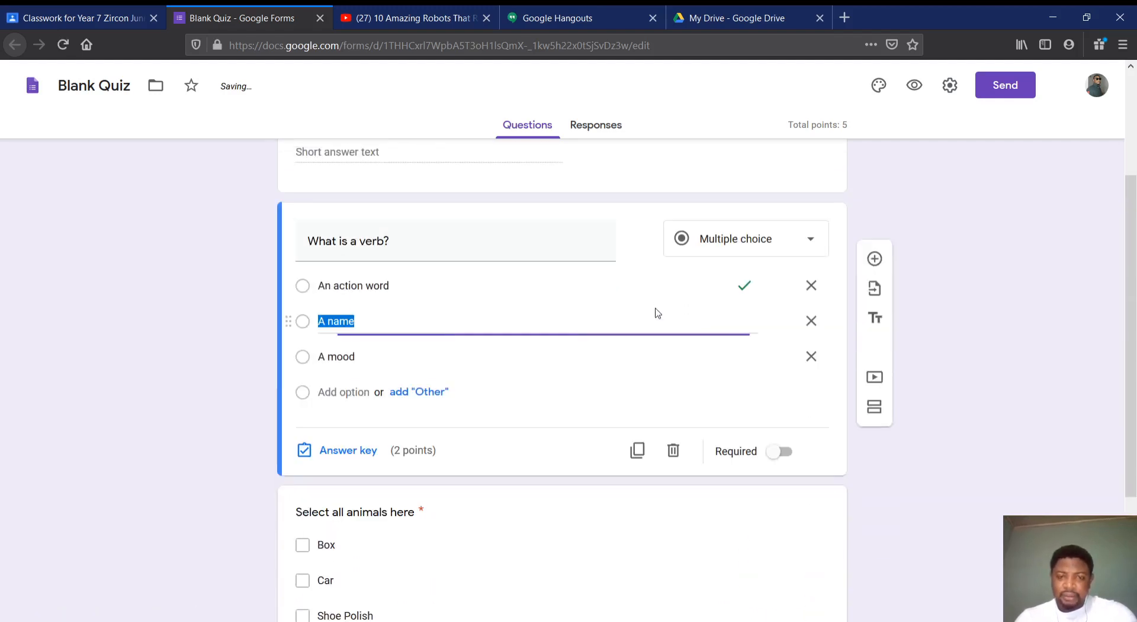
{"action": "left_click", "coordinate": [776, 456]}
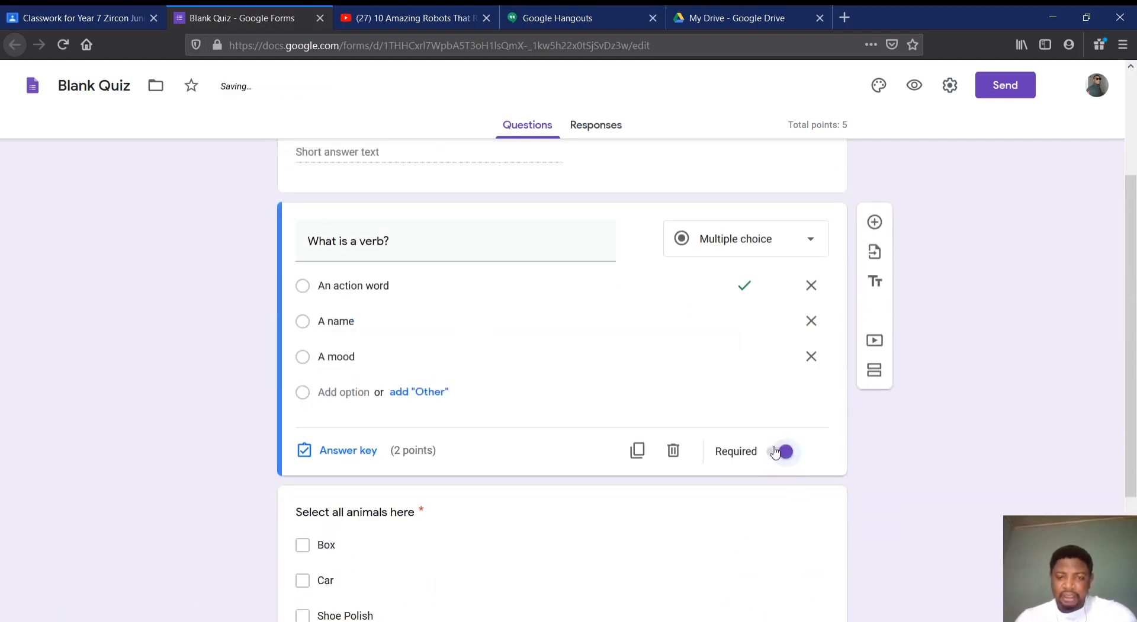
{"action": "scroll", "coordinate": [683, 448], "scroll_direction": "down", "scroll_amount": 3}
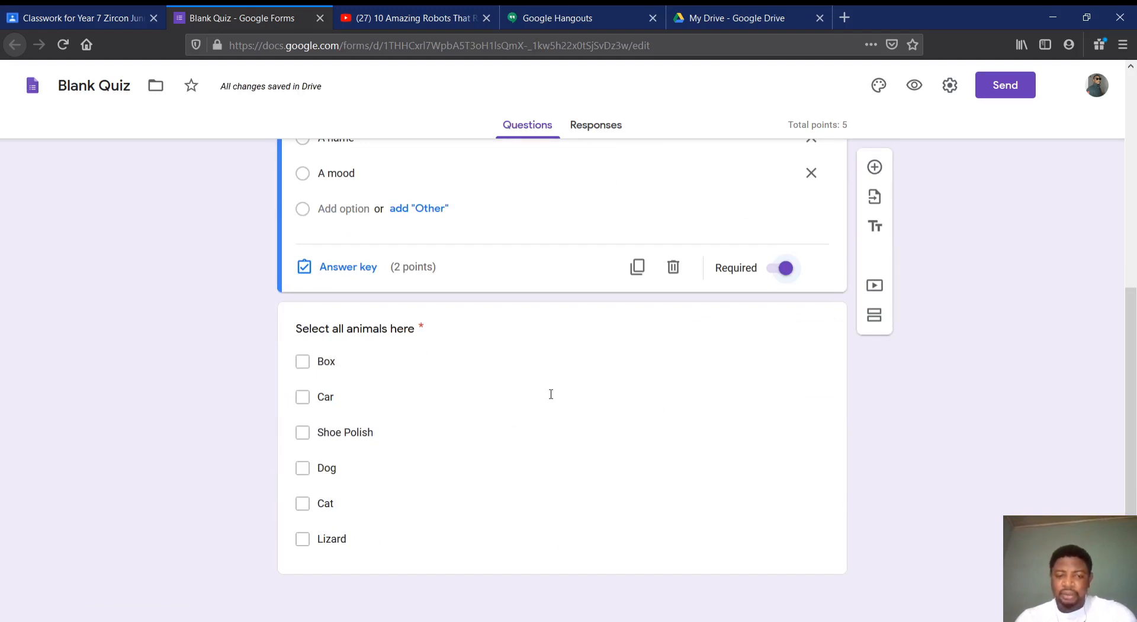
{"action": "scroll", "coordinate": [645, 363], "scroll_direction": "up", "scroll_amount": 6}
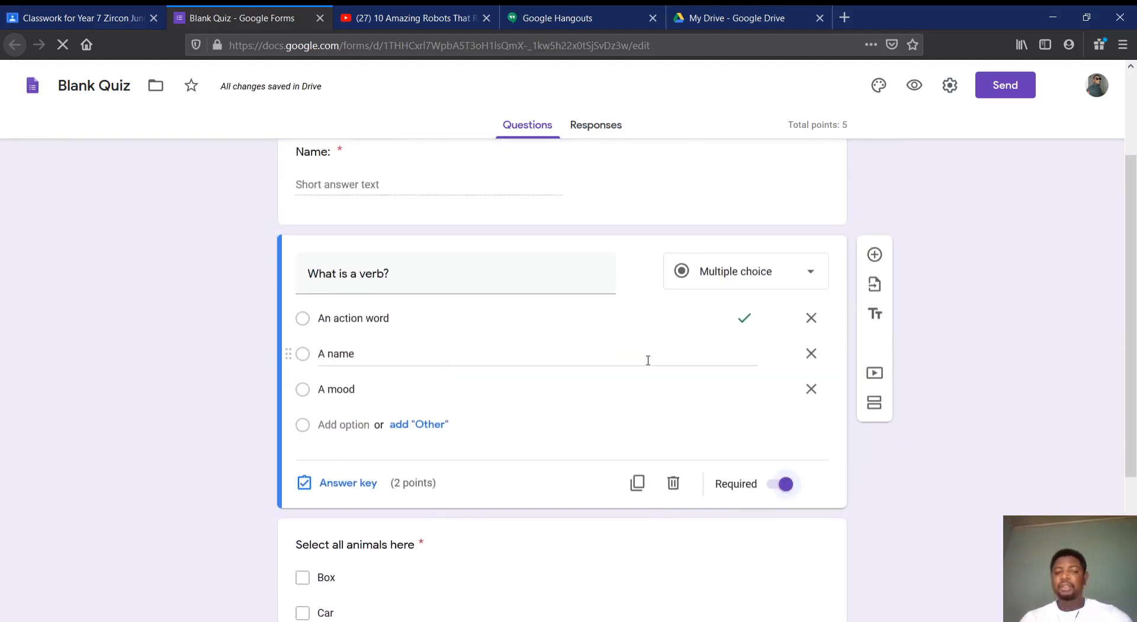
Add a new question directly below the "What is a verb?" question
{"action": "scroll", "coordinate": [648, 361], "scroll_direction": "down", "scroll_amount": 6}
{"action": "scroll", "coordinate": [649, 365], "scroll_direction": "up", "scroll_amount": 3}
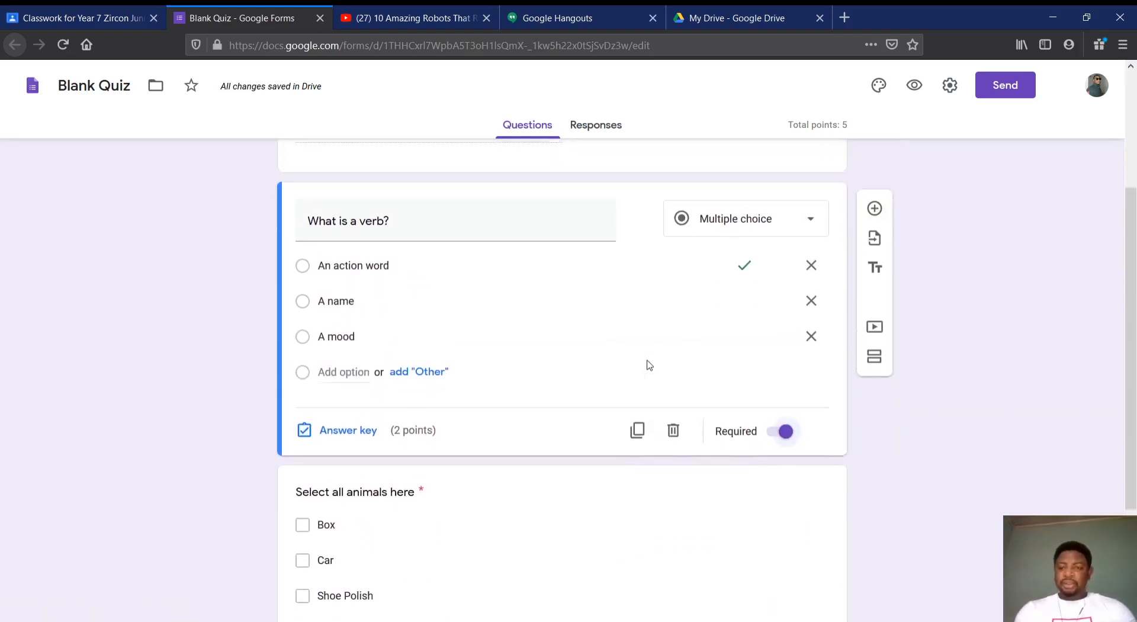
{"action": "scroll", "coordinate": [650, 365], "scroll_direction": "down", "scroll_amount": 3}
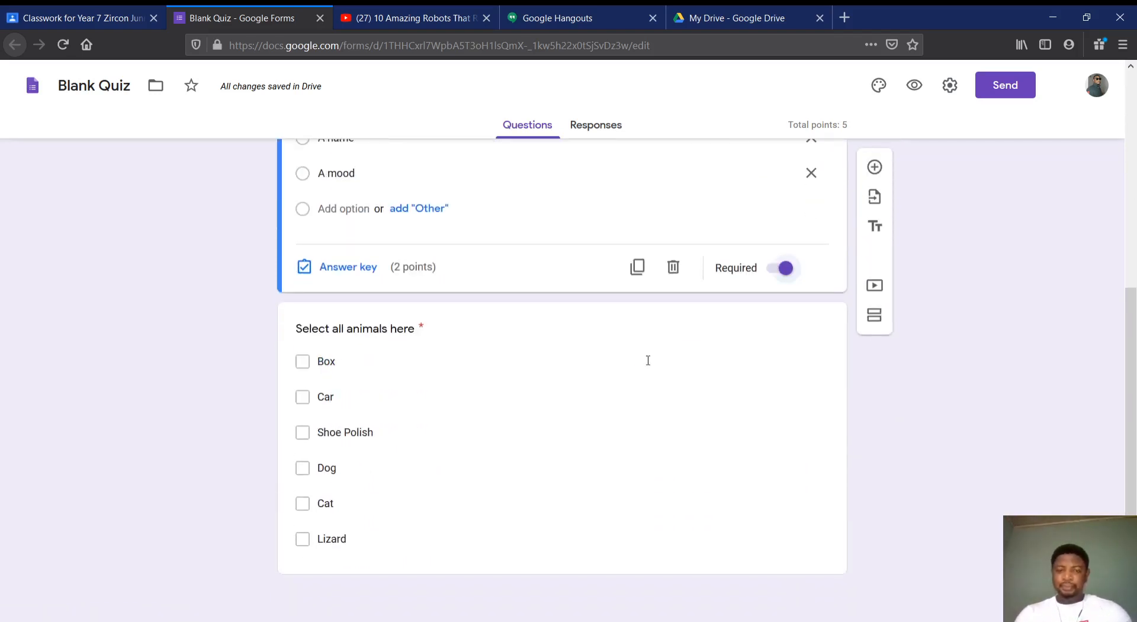
{"action": "scroll", "coordinate": [648, 366], "scroll_direction": "up", "scroll_amount": 6}
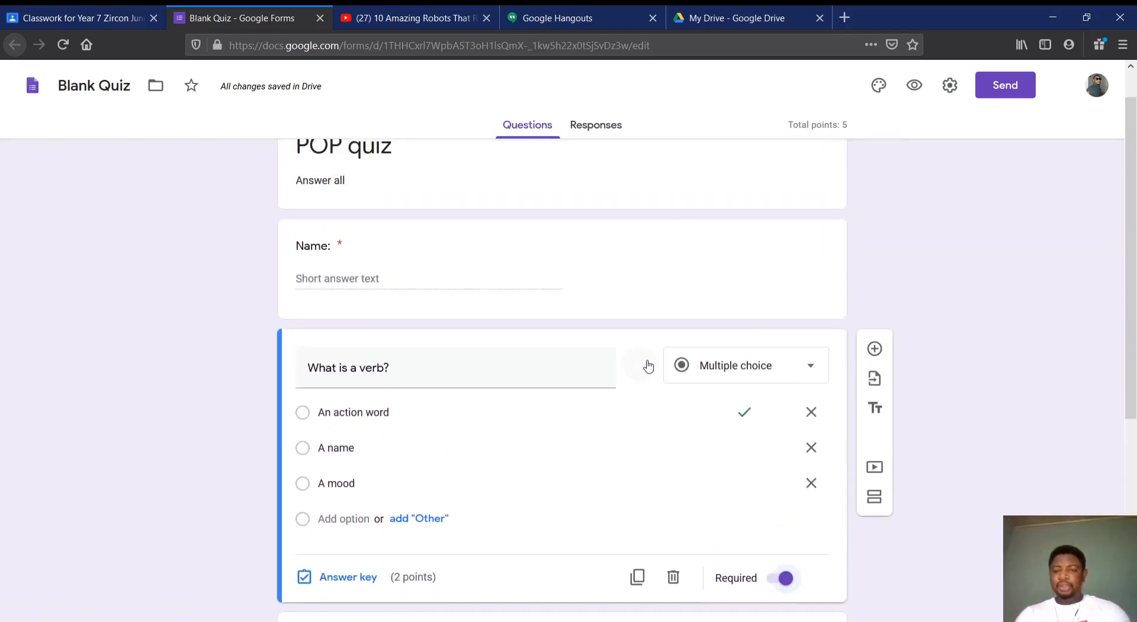
{"action": "left_click", "coordinate": [878, 350]}
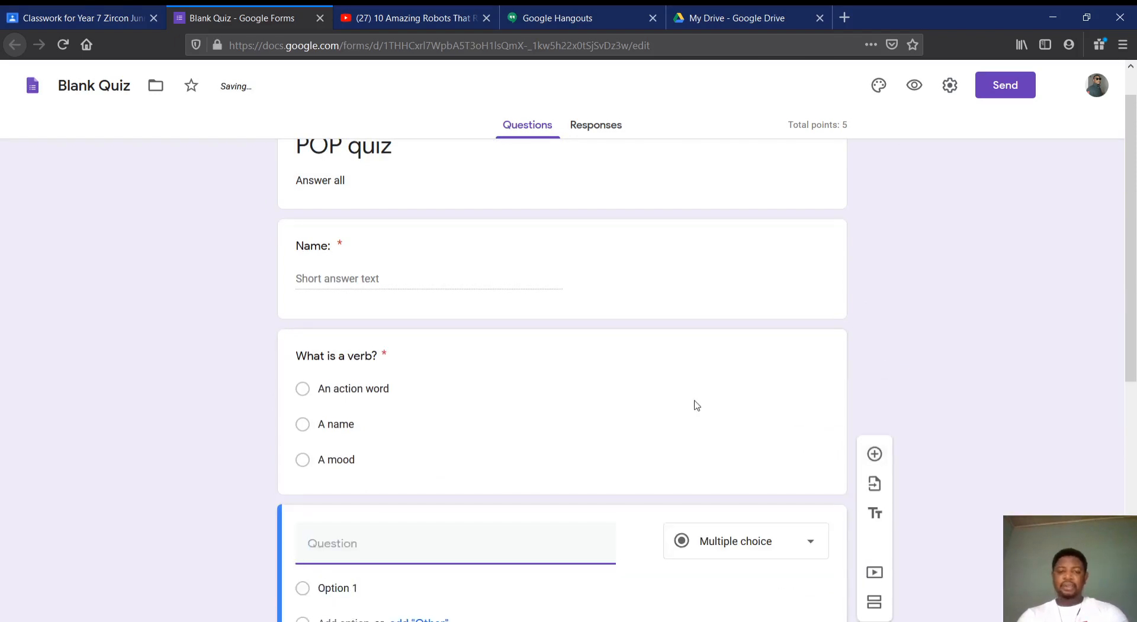
{"action": "scroll", "coordinate": [696, 405], "scroll_direction": "down", "scroll_amount": 6}
{"action": "scroll", "coordinate": [697, 405], "scroll_direction": "up", "scroll_amount": 2}
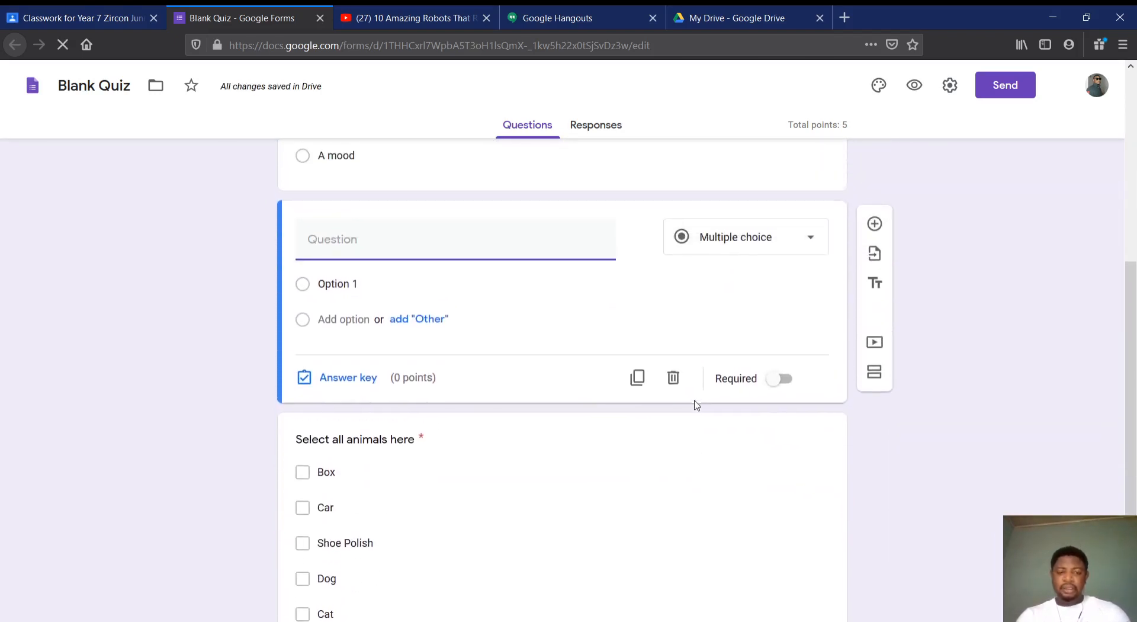
{"action": "scroll", "coordinate": [697, 405], "scroll_direction": "down", "scroll_amount": 2}
{"action": "scroll", "coordinate": [697, 406], "scroll_direction": "up", "scroll_amount": 4}
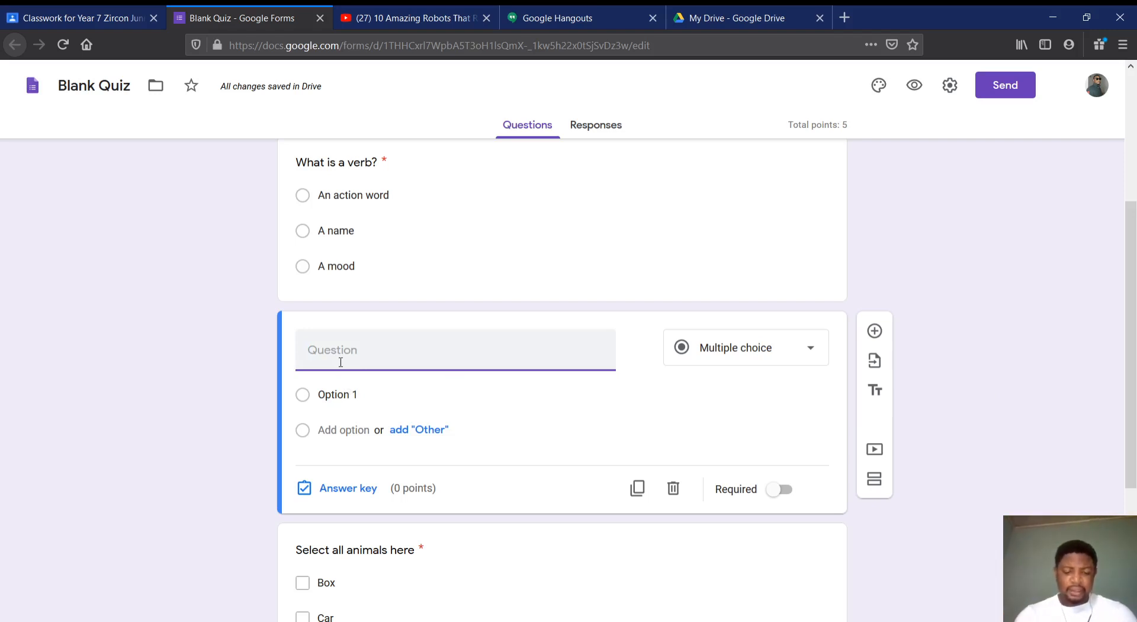
Enter "List the characteristics of a living thing" as the text of the new question below the verb question
{"action": "type", "text": "List "}
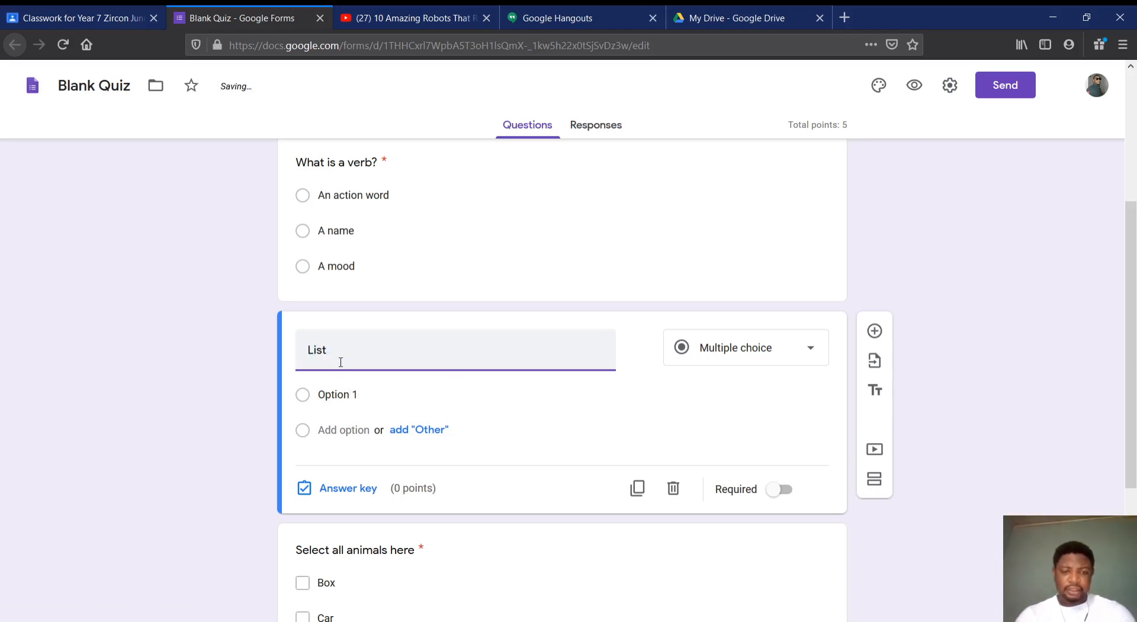
{"action": "type", "text": "the "}
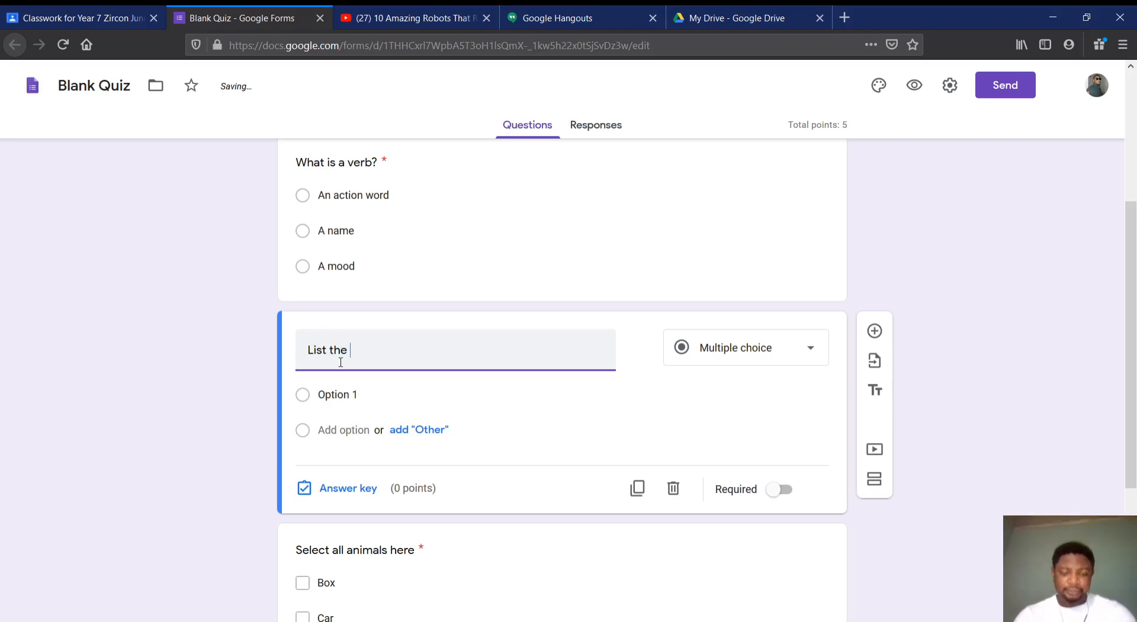
{"action": "type", "text": "characteristics ="}
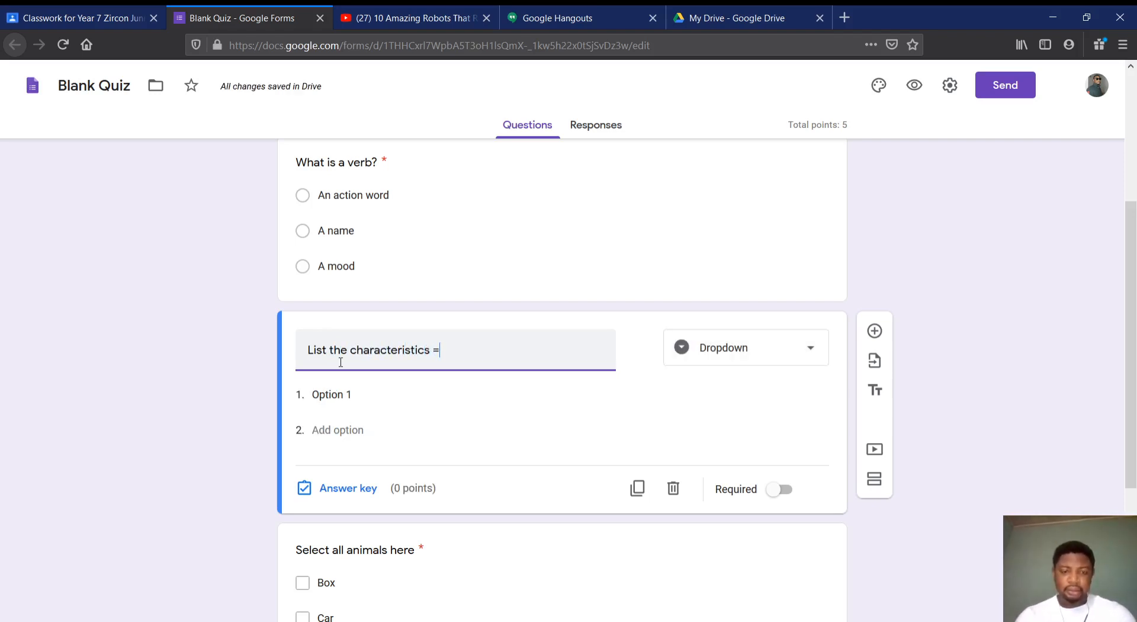
{"action": "key", "text": "BackSpace"}
{"action": "type", "text": "of a living thing"}
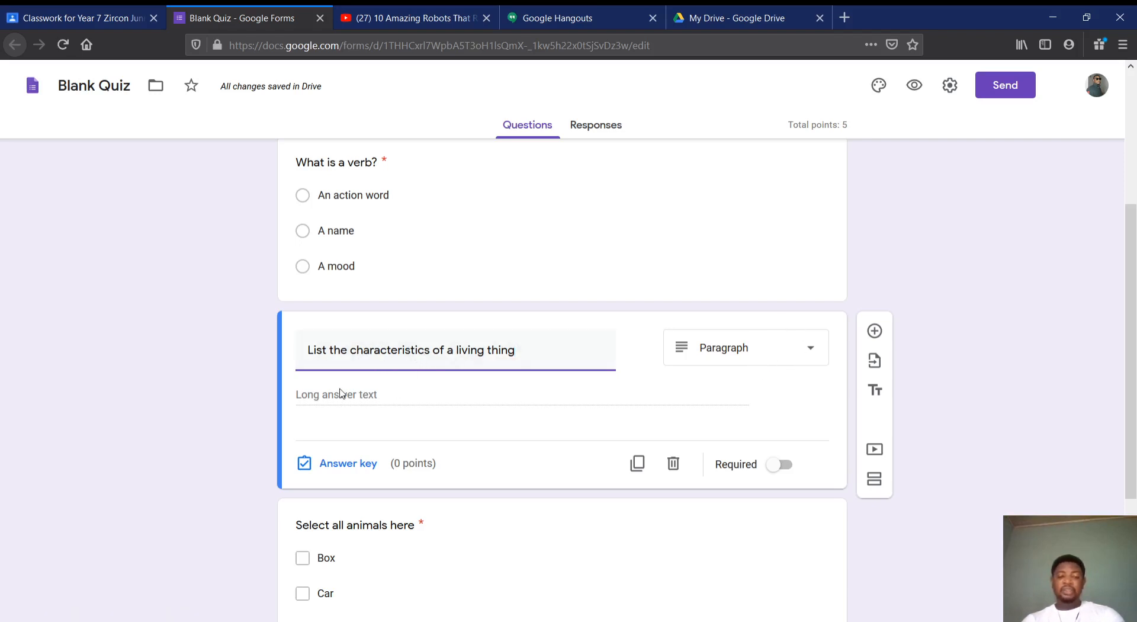
Set the value of the living thing question to 2 points in its answer key
{"action": "left_click", "coordinate": [342, 437]}
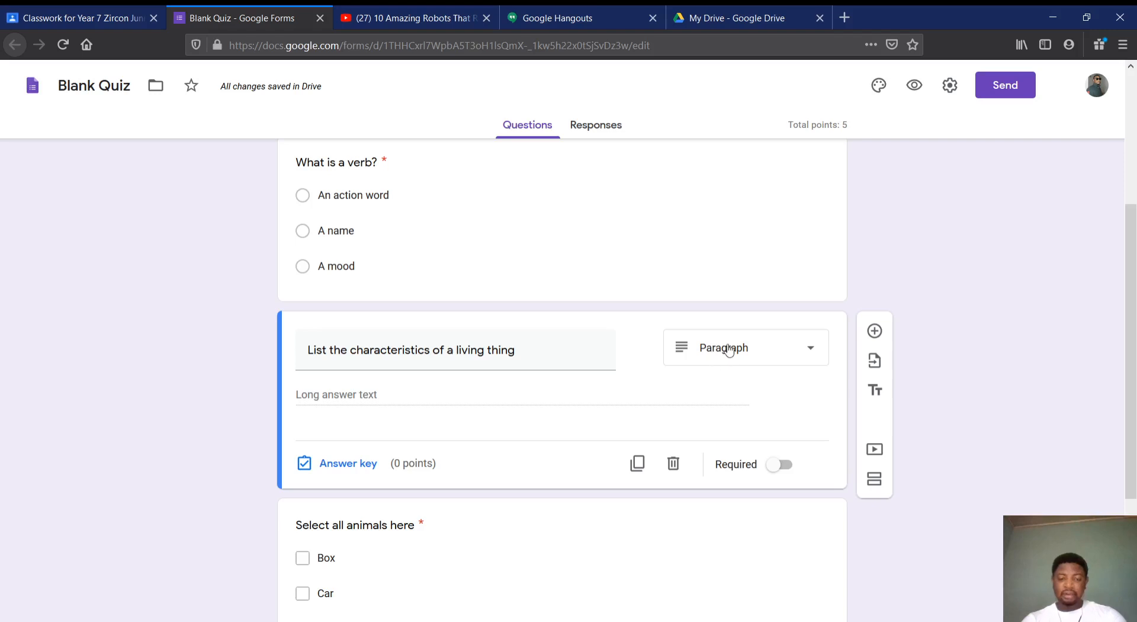
{"action": "left_click", "coordinate": [343, 468]}
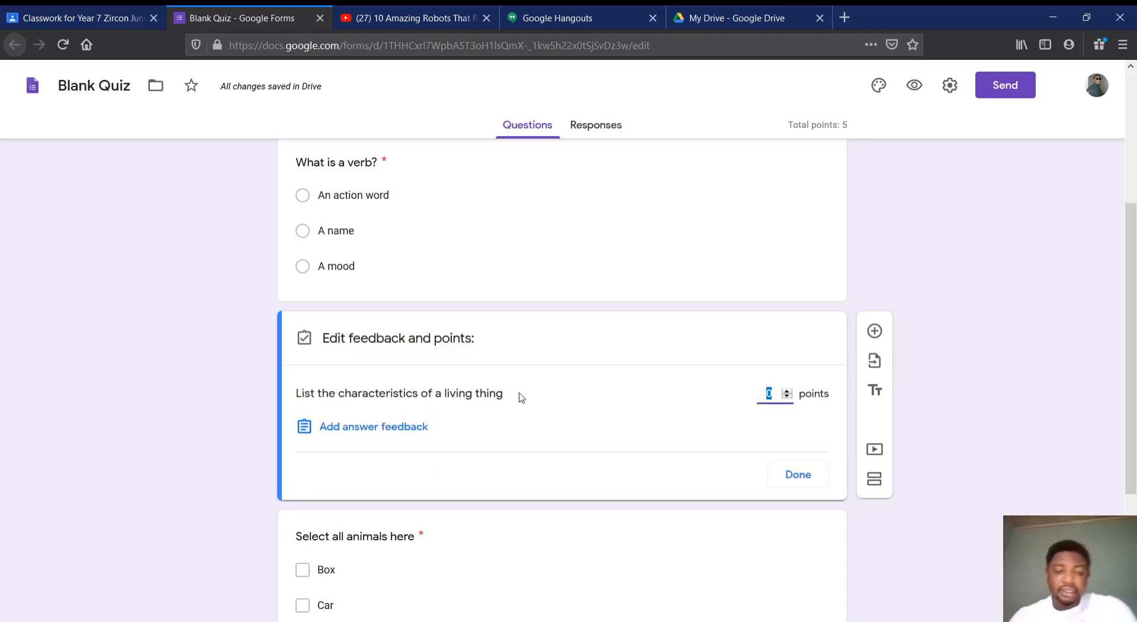
{"action": "scroll", "coordinate": [521, 396], "scroll_direction": "down", "scroll_amount": 2}
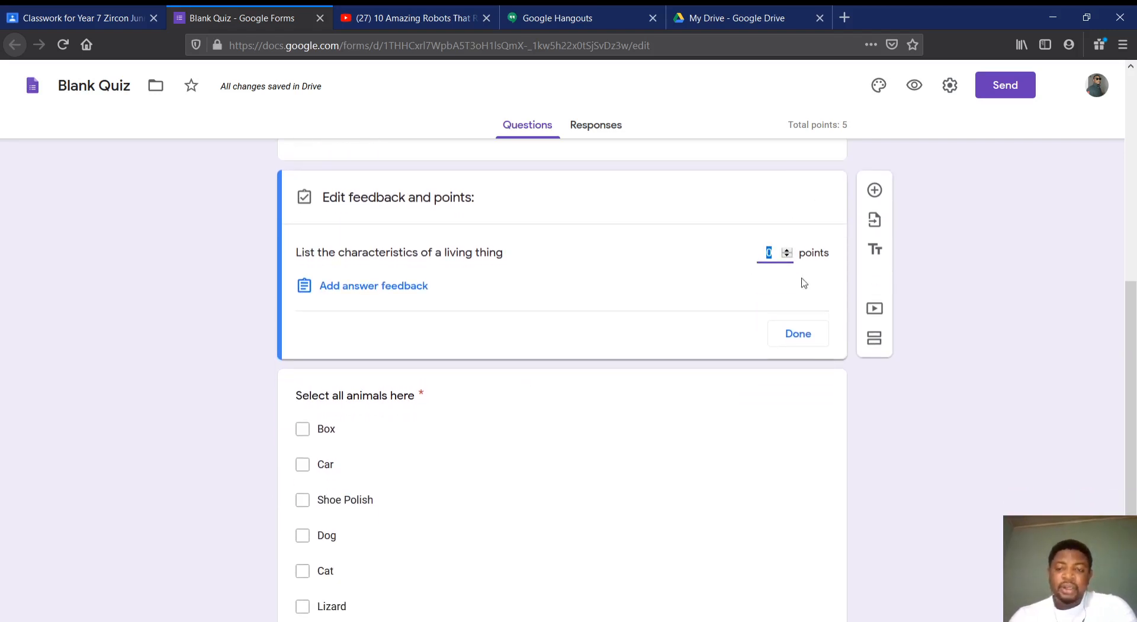
{"action": "left_click", "coordinate": [787, 251]}
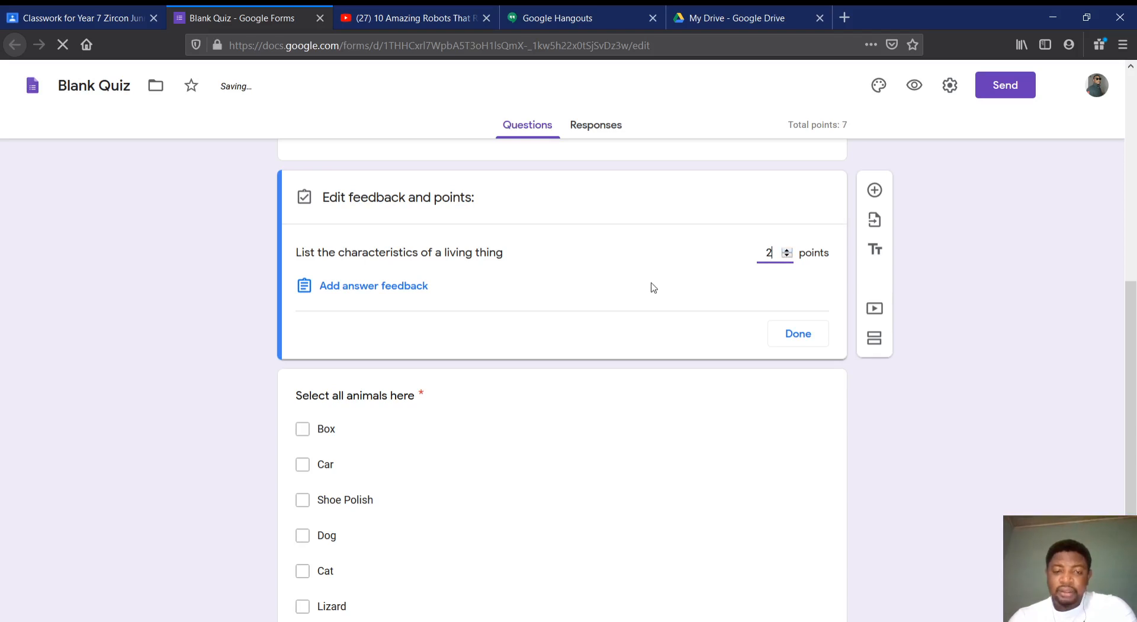
{"action": "left_click", "coordinate": [798, 336]}
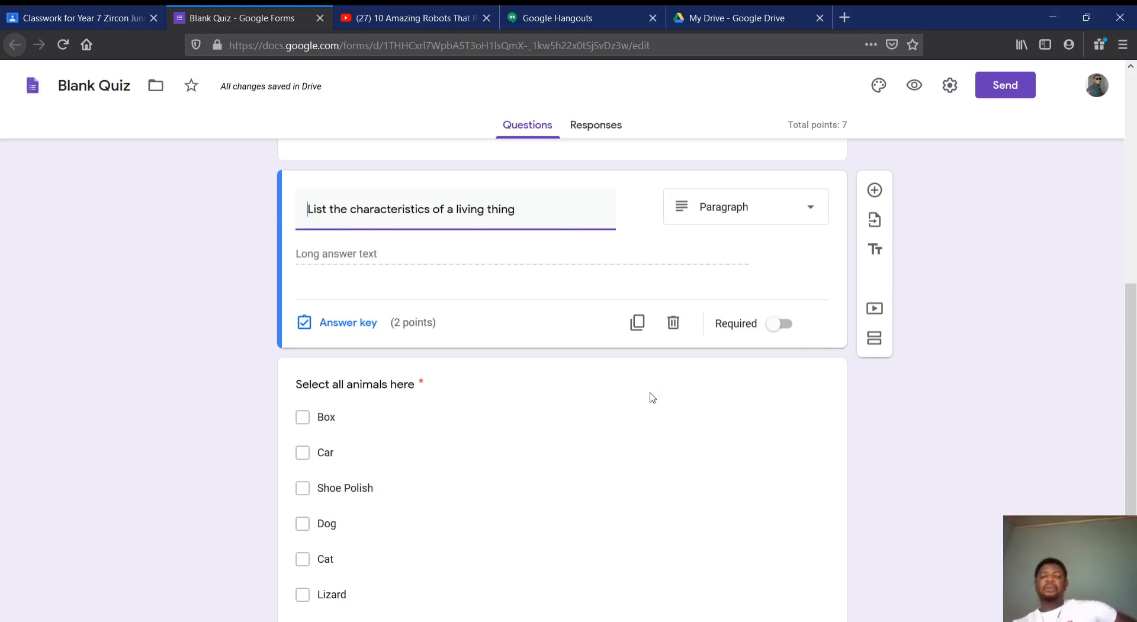
Add a new question below the "Select all animals here" checkbox question
{"action": "scroll", "coordinate": [652, 397], "scroll_direction": "down", "scroll_amount": 1}
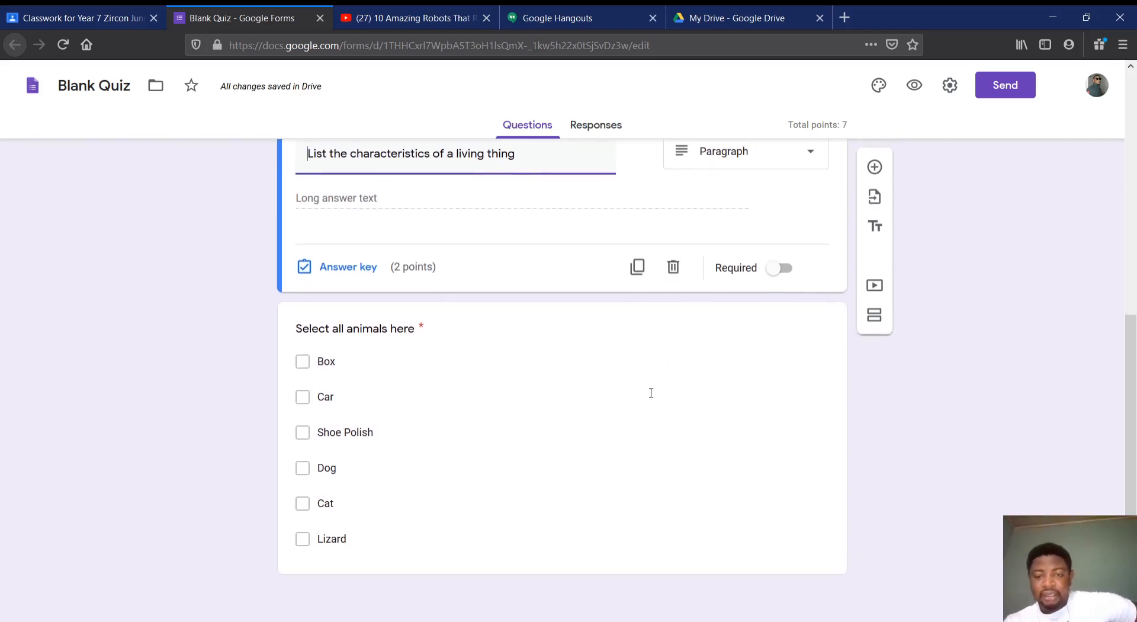
{"action": "left_click", "coordinate": [652, 394]}
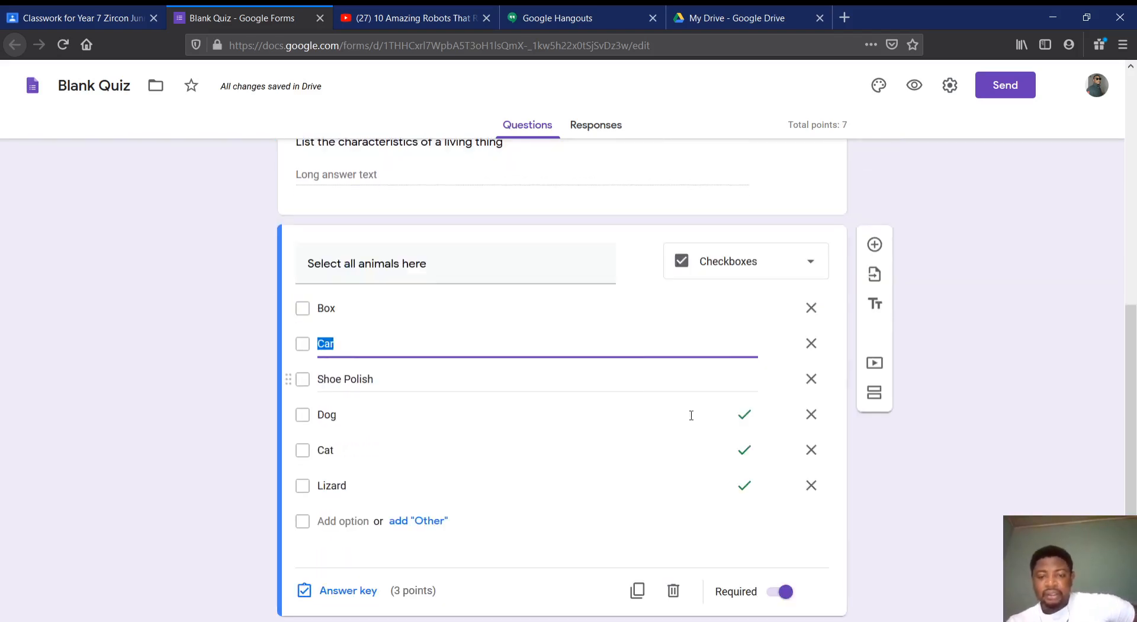
{"action": "left_click", "coordinate": [1032, 491]}
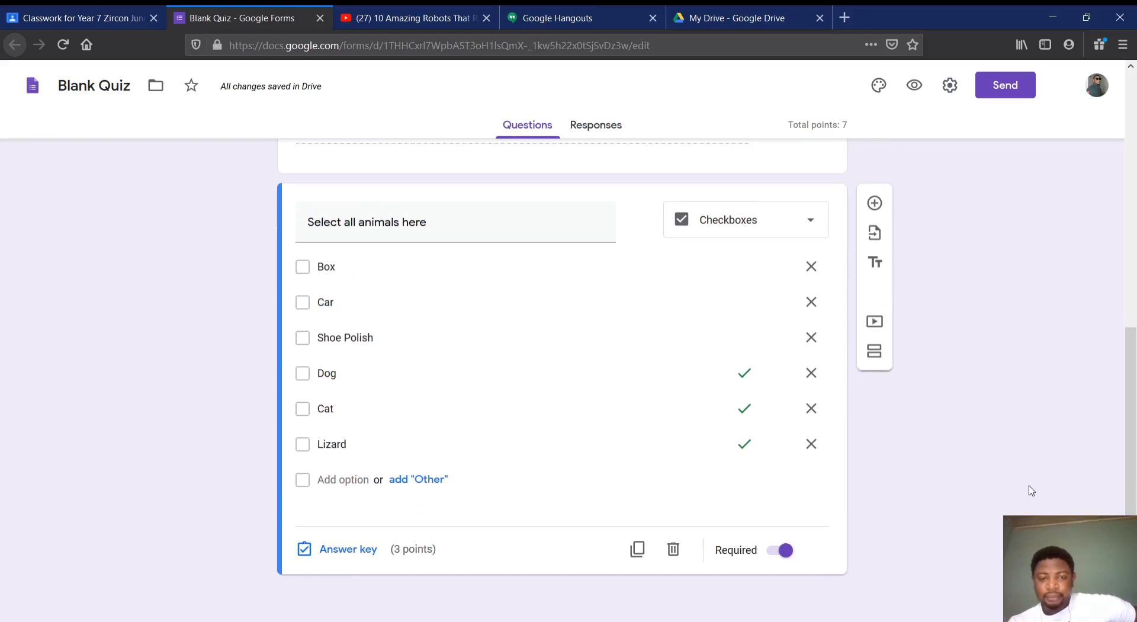
{"action": "left_click", "coordinate": [875, 203]}
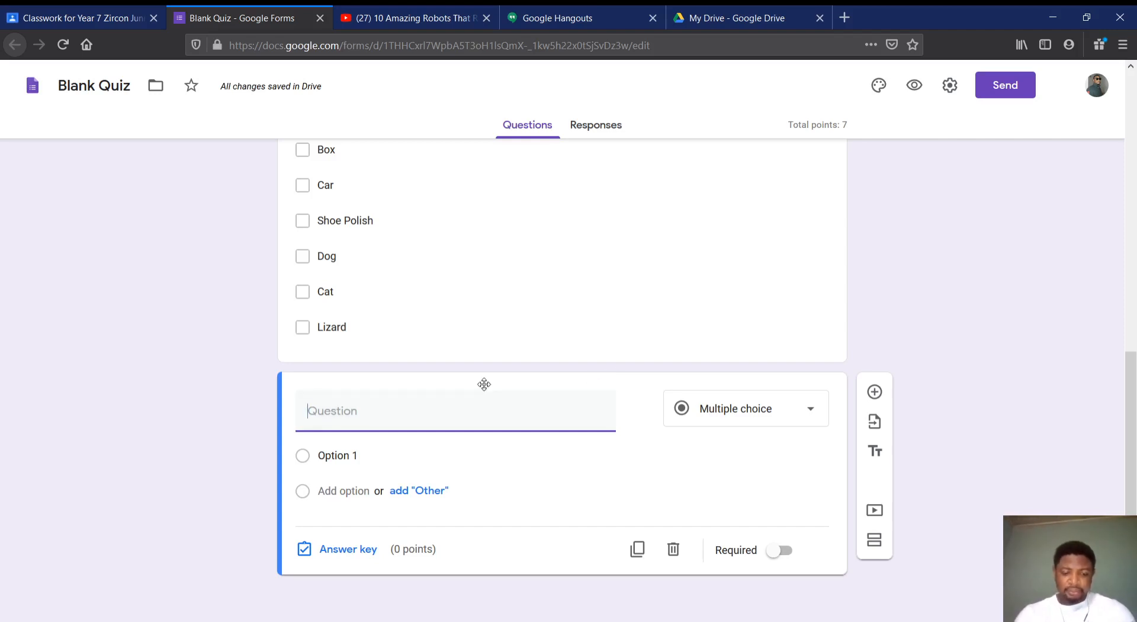
Enter "How many legs does and ant have?" as the text of the new multiple-choice question
{"action": "type", "text": "What"}
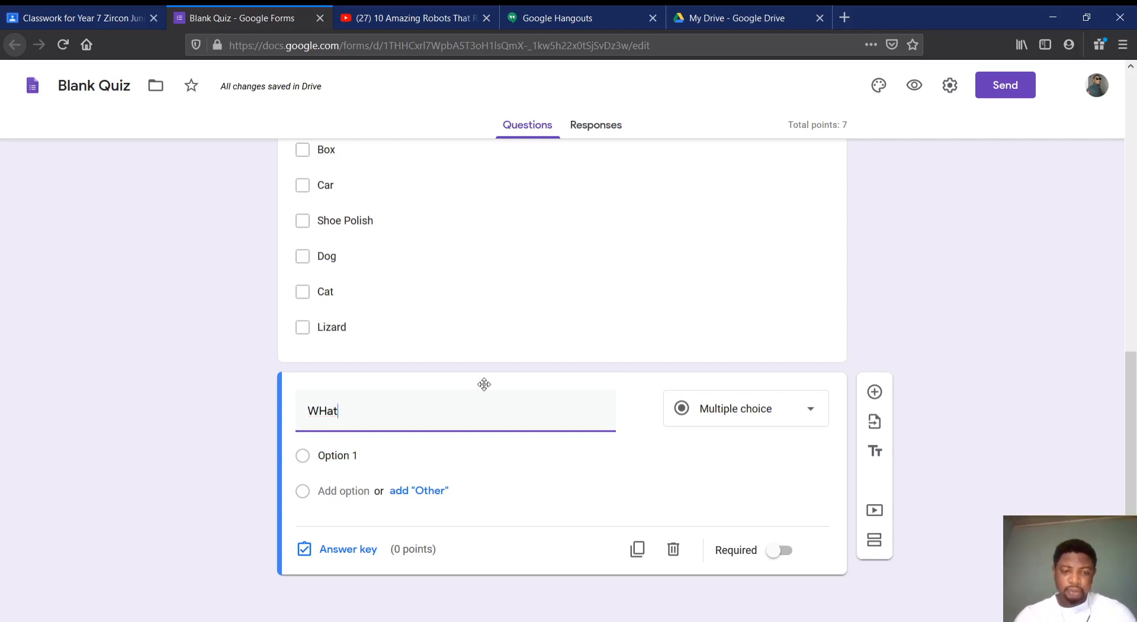
{"action": "key", "text": "BackSpace"}
{"action": "key", "text": "BackSpace"}
{"action": "key", "text": "BackSpace"}
{"action": "type", "text": "hat"}
{"action": "key", "text": "BackSpace"}
{"action": "key", "text": "BackSpace"}
{"action": "key", "text": "BackSpace"}
{"action": "key", "text": "BackSpace"}
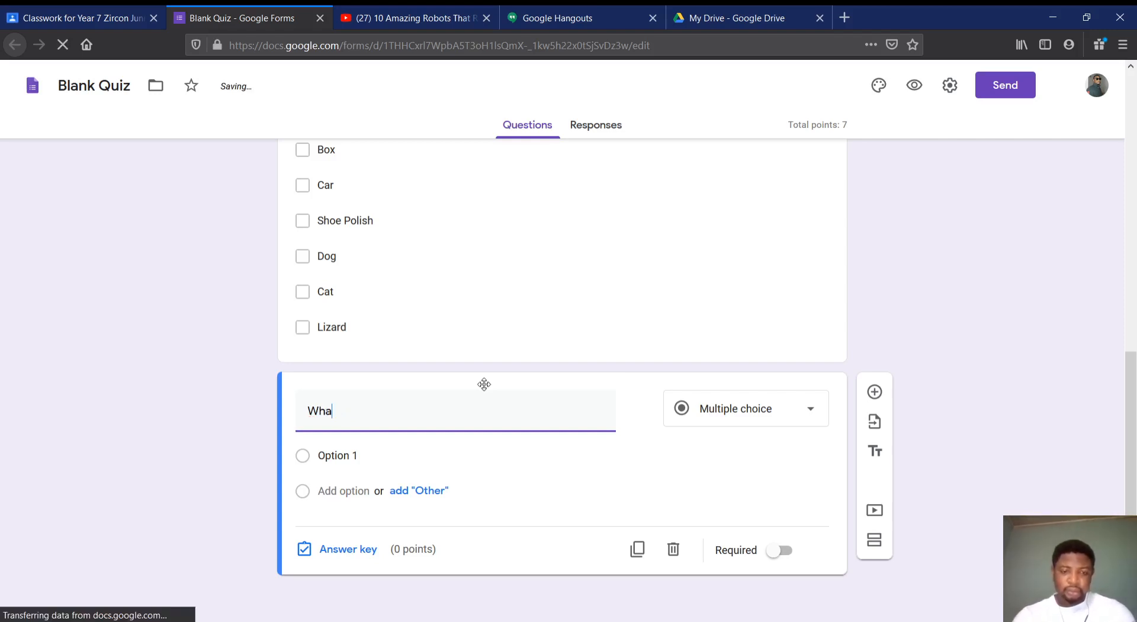
{"action": "type", "text": "How man"}
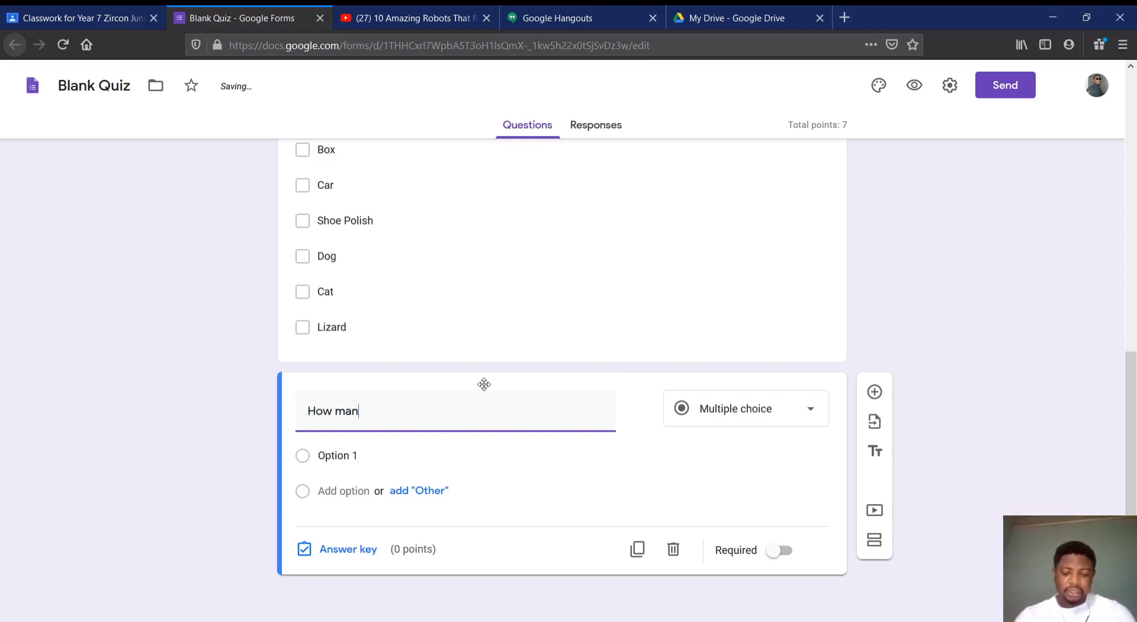
{"action": "type", "text": "y legst"}
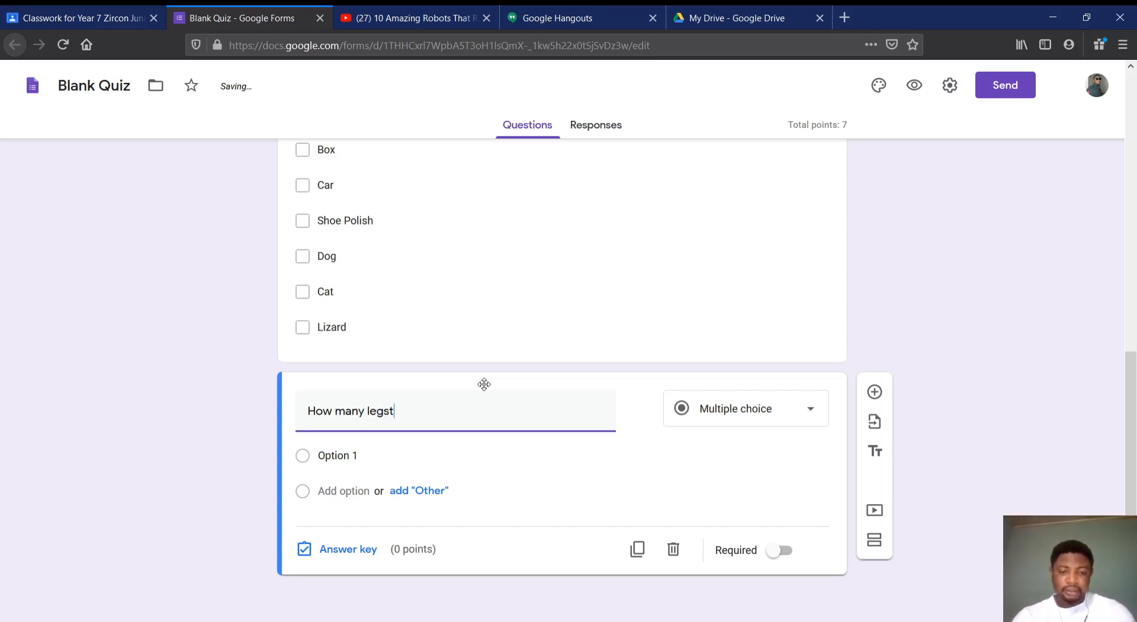
{"action": "key", "text": "BackSpace"}
{"action": "key", "text": "BackSpace"}
{"action": "type", "text": "does and "}
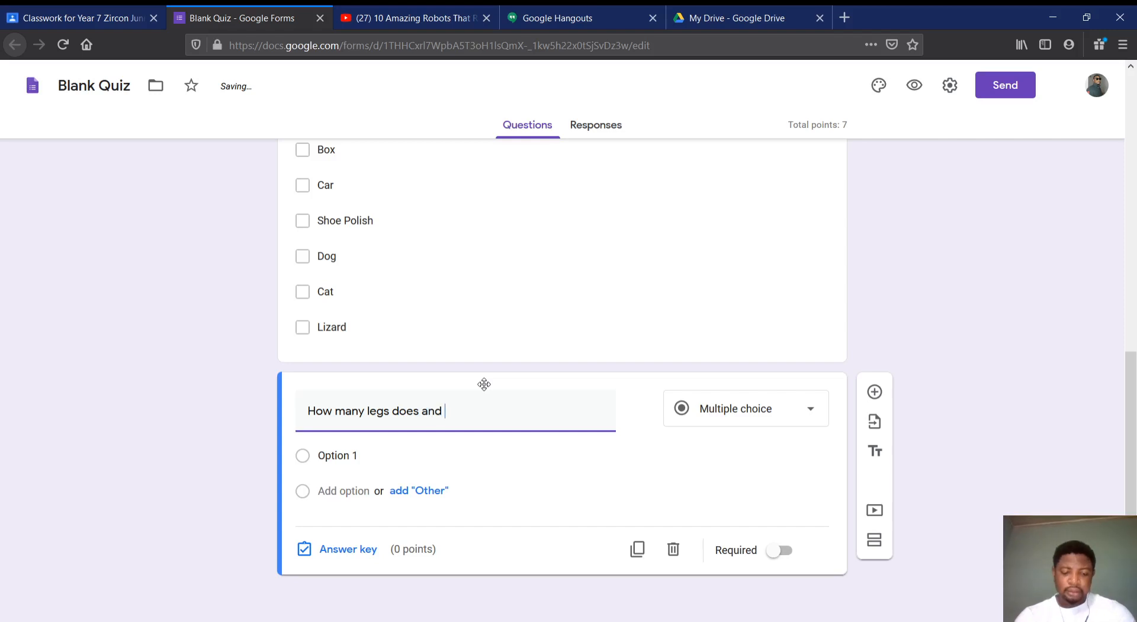
{"action": "type", "text": "at"}
{"action": "key", "text": "BackSpace"}
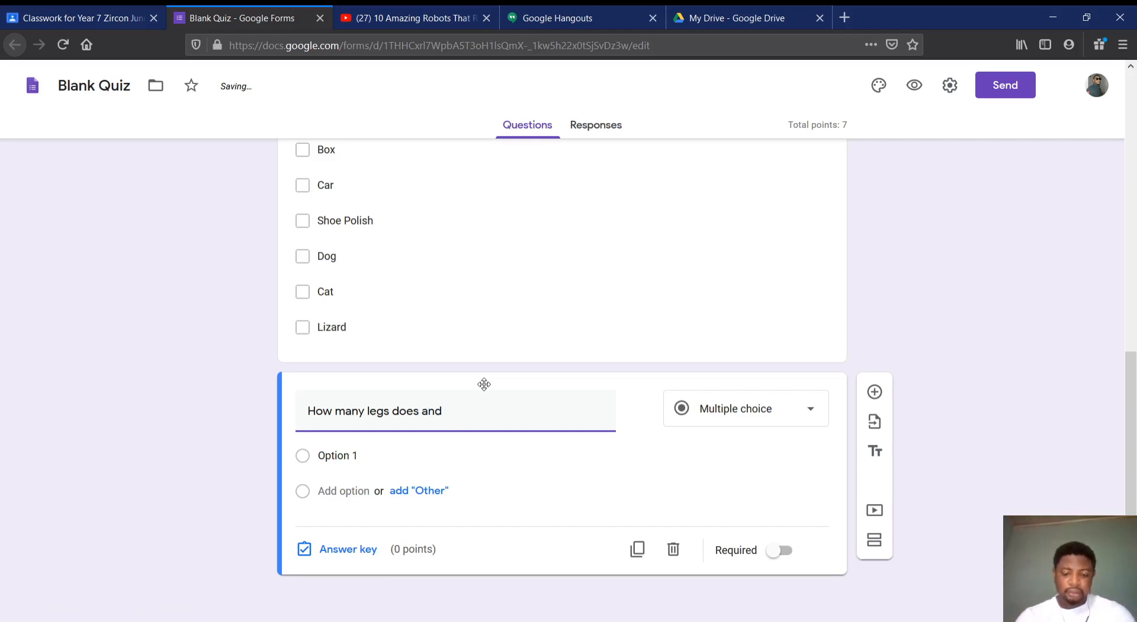
{"action": "type", "text": "ant have"}
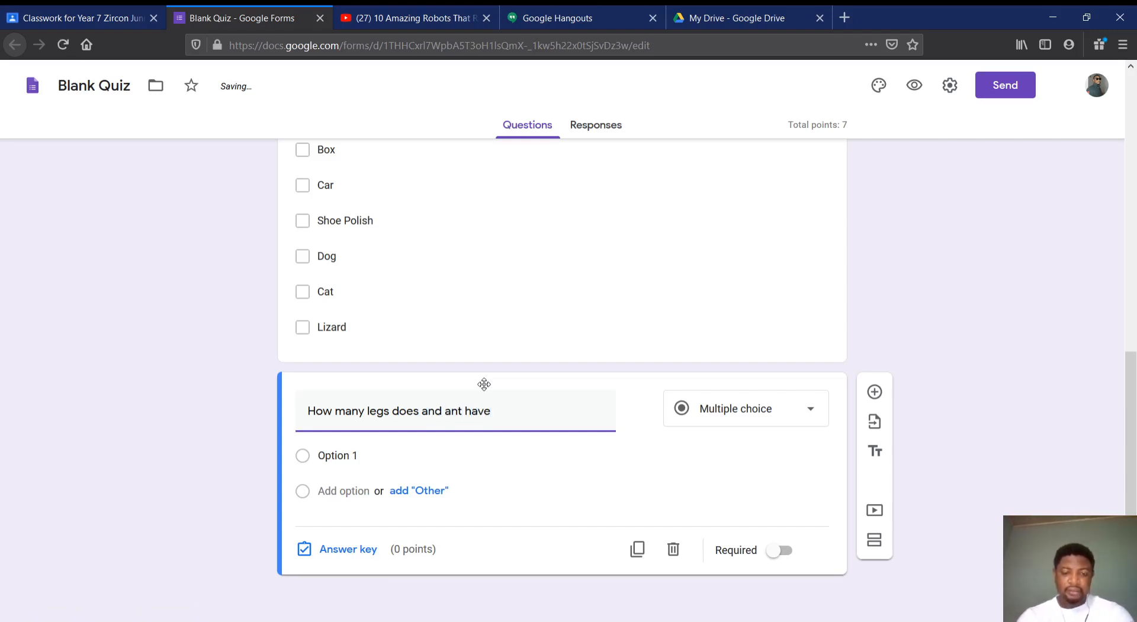
{"action": "type", "text": "?"}
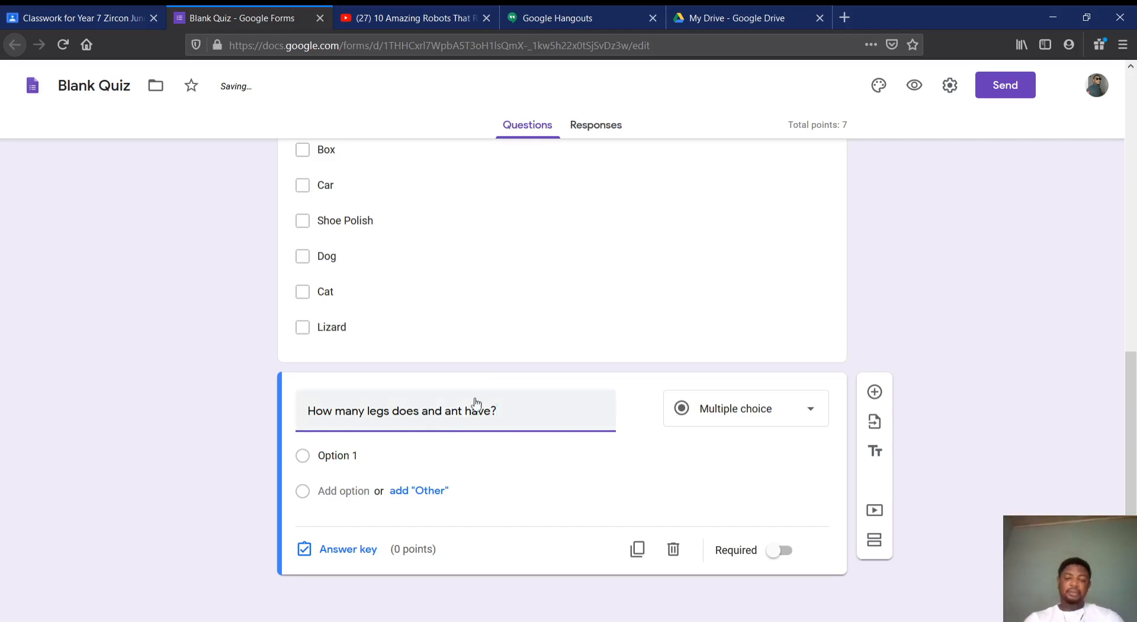
Give the ant legs question the four answer options "5", "6", "7" and "8"
{"action": "left_click", "coordinate": [361, 450]}
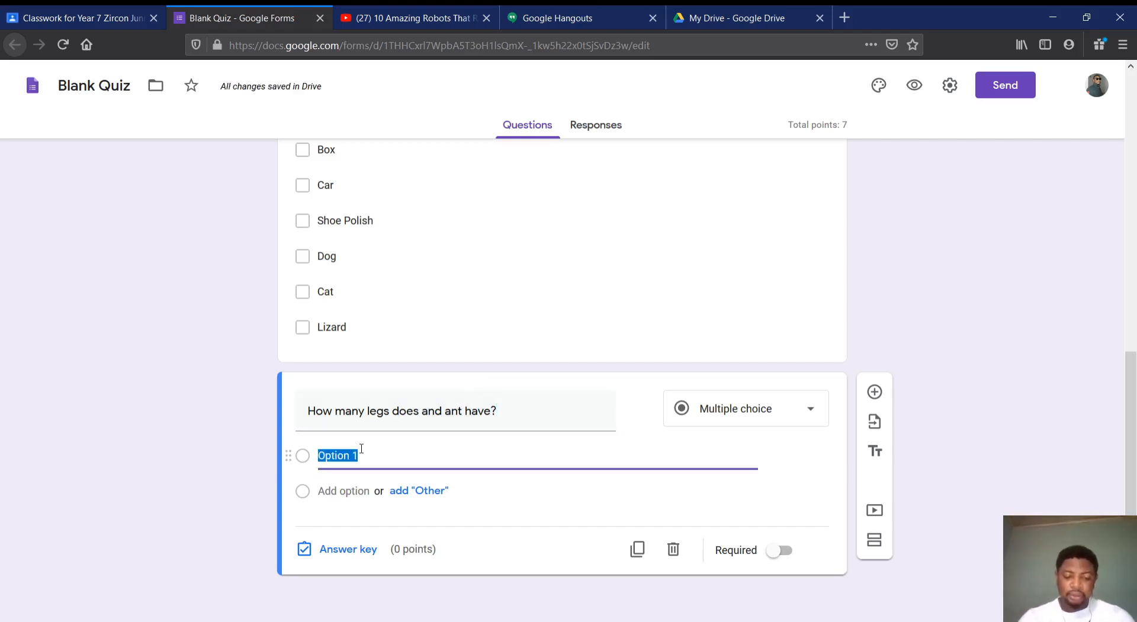
{"action": "type", "text": "5"}
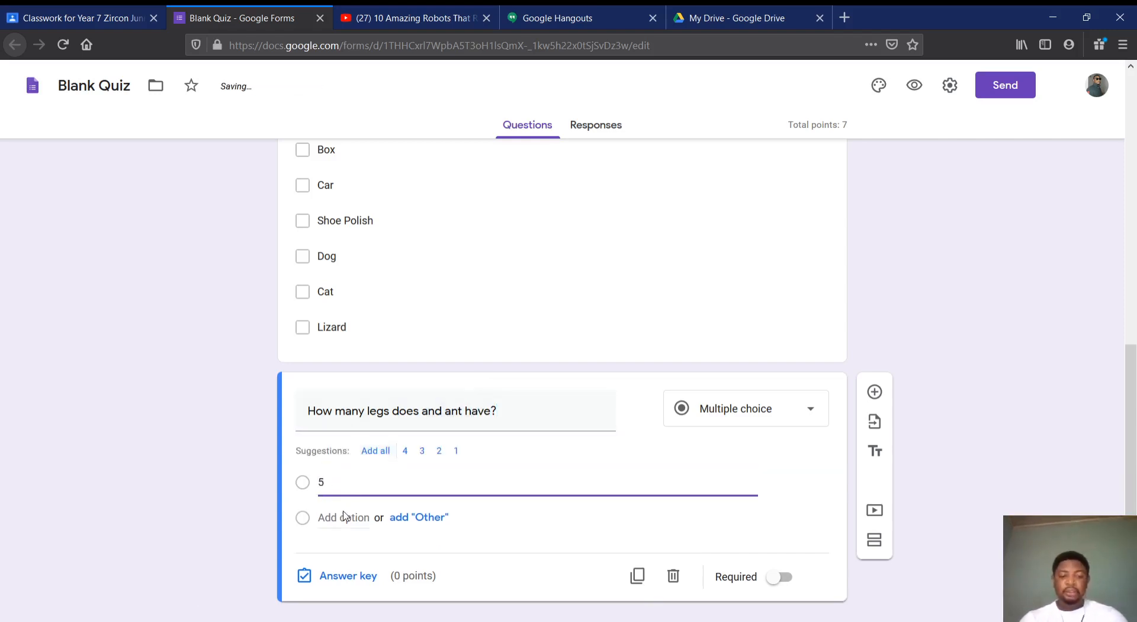
{"action": "left_click", "coordinate": [346, 517]}
{"action": "type", "text": "4"}
{"action": "type", "text": "6"}
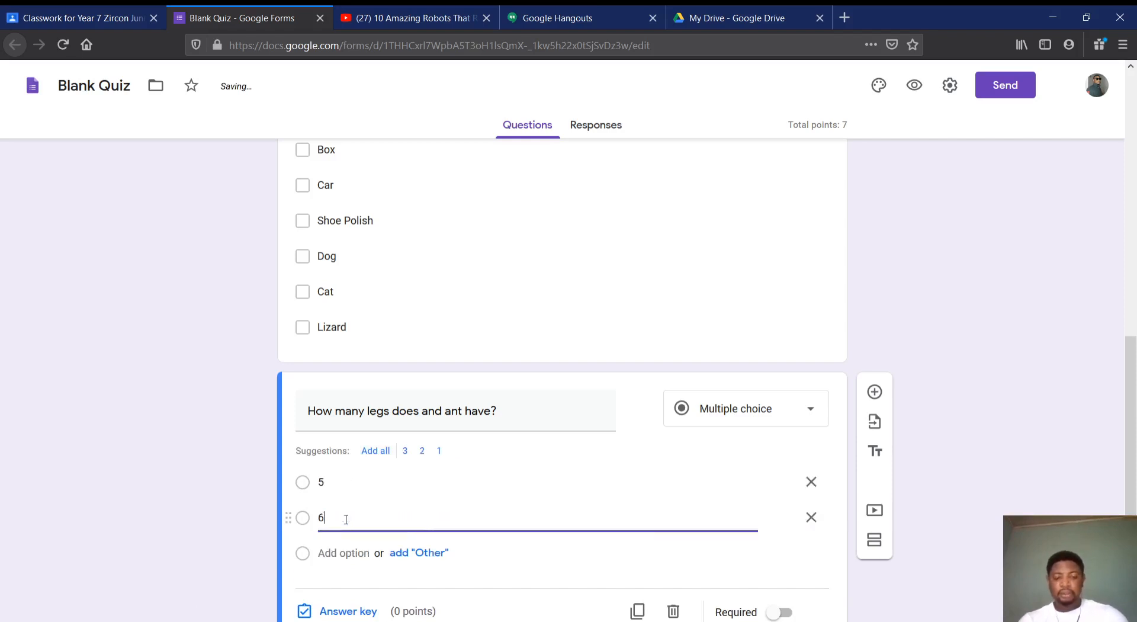
{"action": "left_click", "coordinate": [345, 552]}
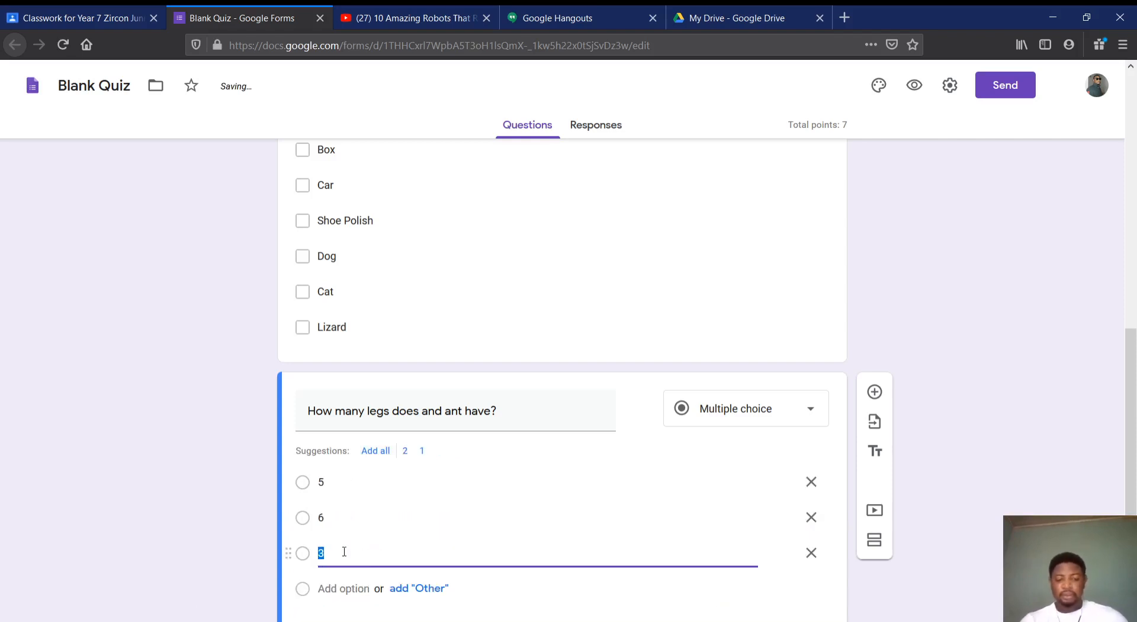
{"action": "type", "text": "7"}
{"action": "left_click", "coordinate": [333, 588]}
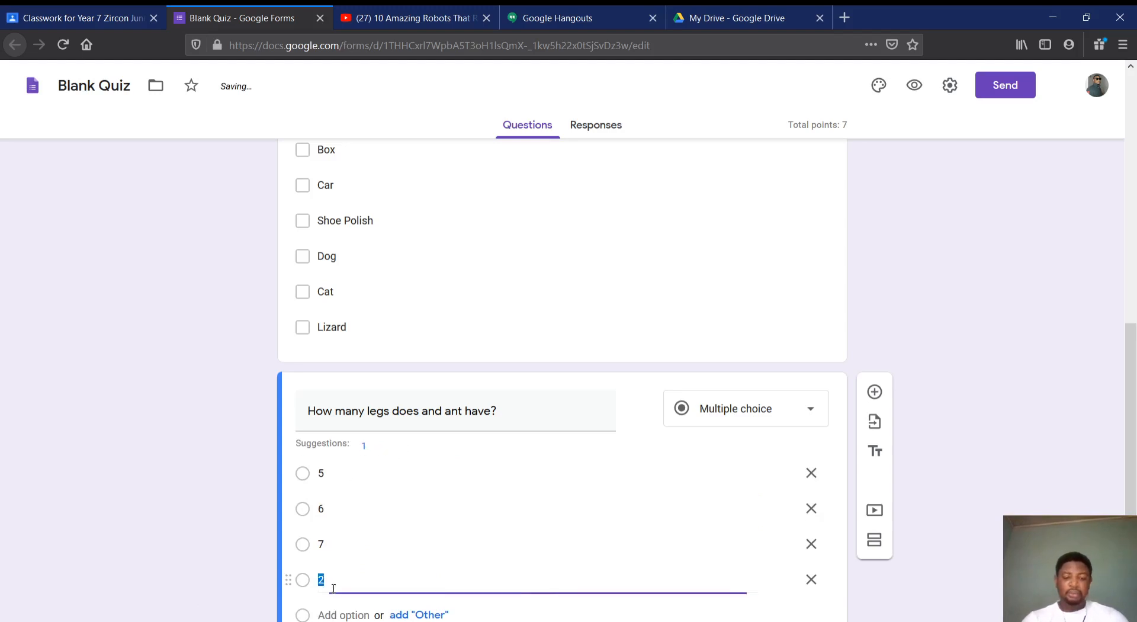
{"action": "type", "text": "8"}
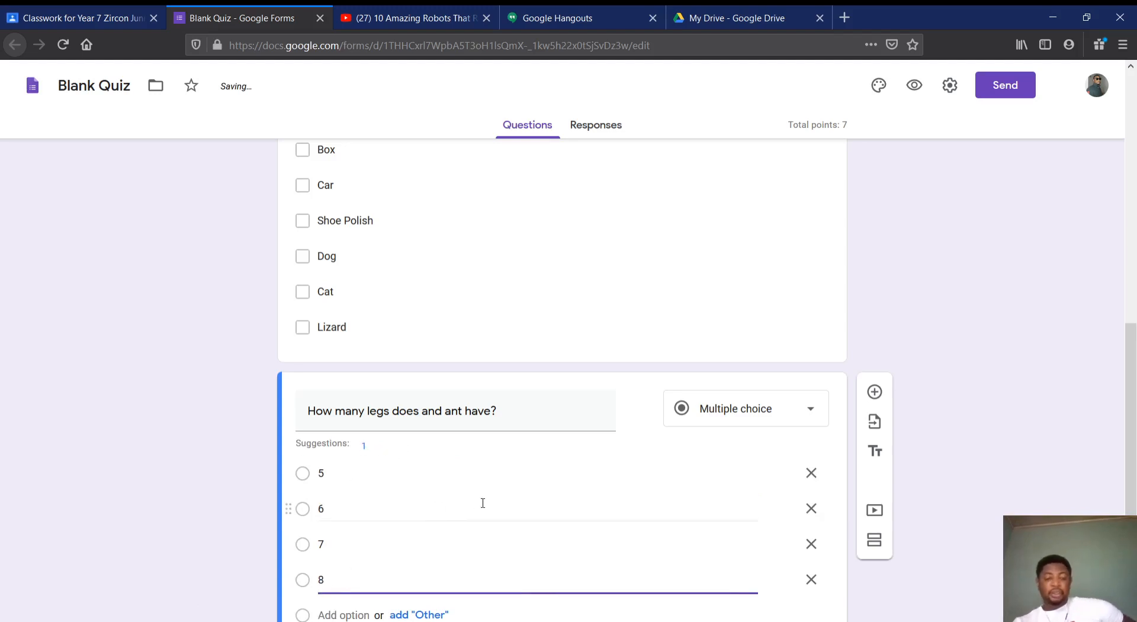
Mark "6" as the correct answer to the ant legs question and set its value to 2 points
{"action": "scroll", "coordinate": [484, 508], "scroll_direction": "down", "scroll_amount": 2}
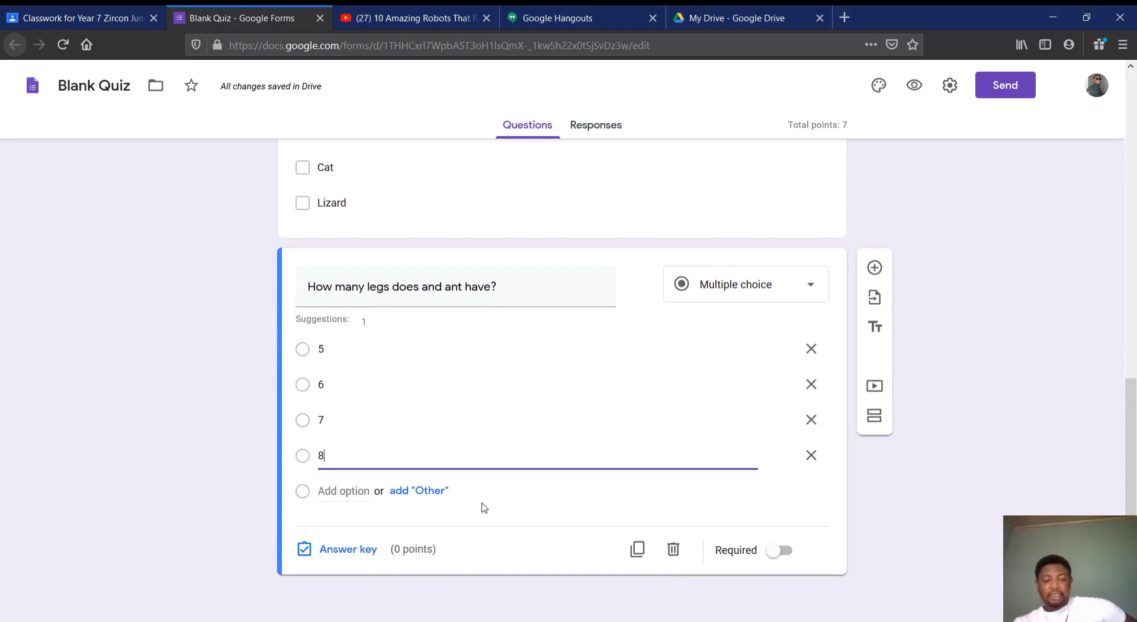
{"action": "left_click", "coordinate": [328, 549]}
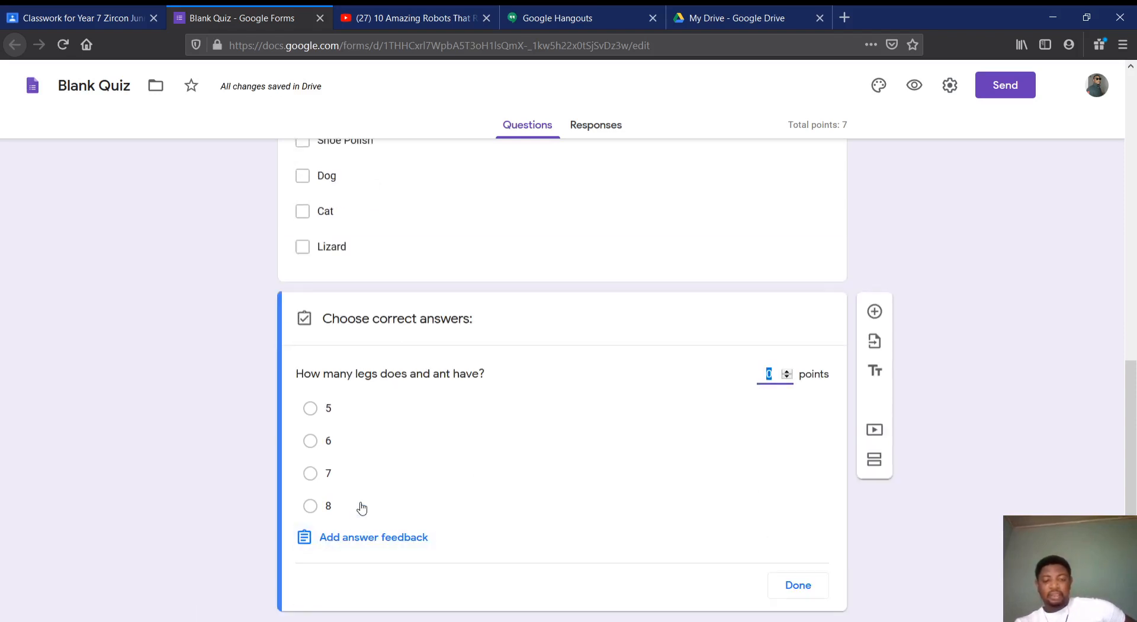
{"action": "left_click", "coordinate": [309, 440]}
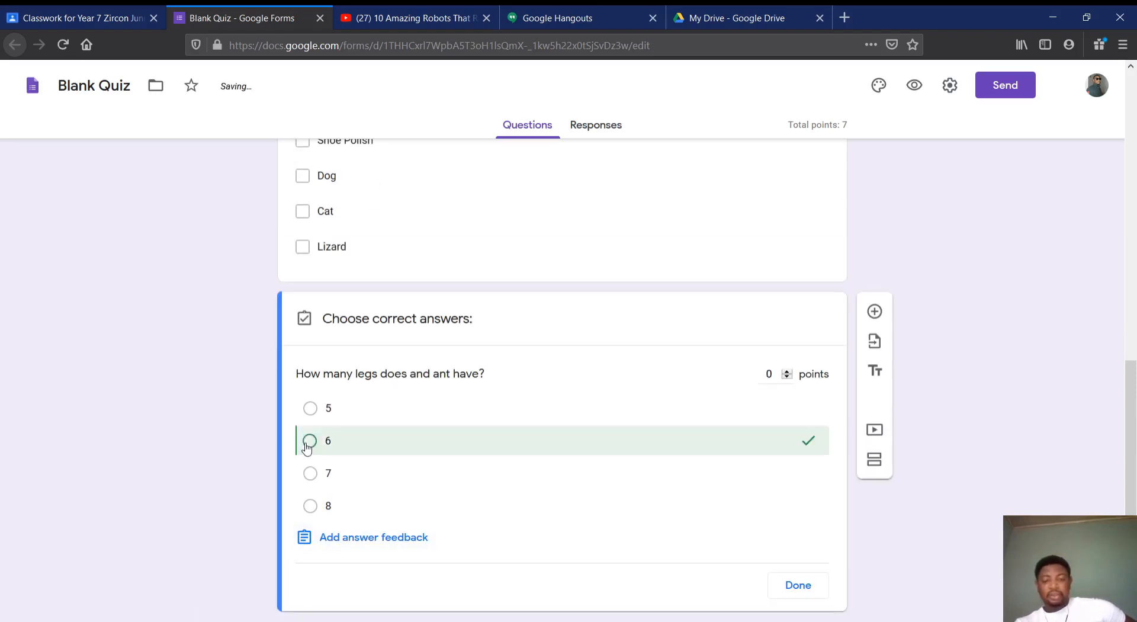
{"action": "left_click", "coordinate": [788, 371]}
{"action": "left_click", "coordinate": [788, 371]}
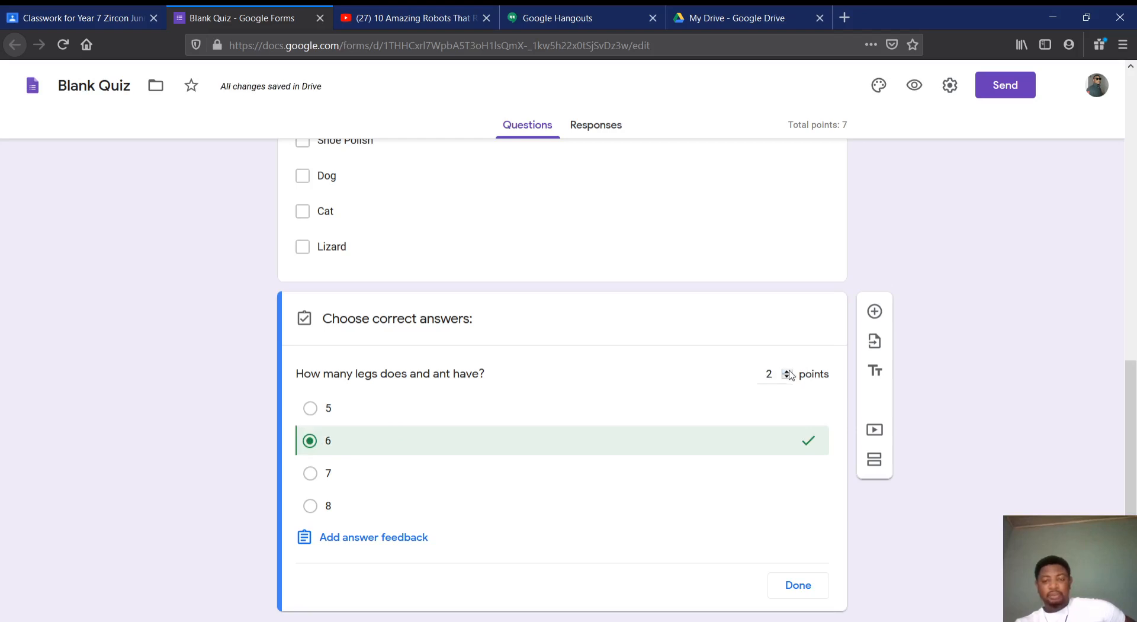
{"action": "left_click", "coordinate": [790, 591]}
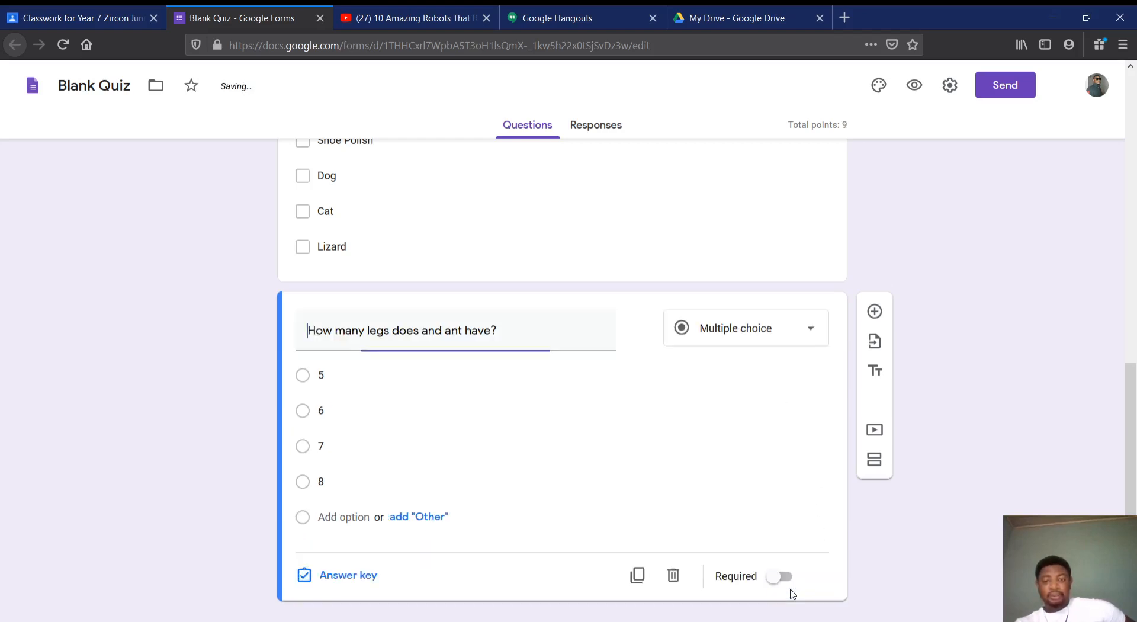
In the form settings, limit respondents to 1 response and enable the progress bar
{"action": "scroll", "coordinate": [825, 347], "scroll_direction": "down", "scroll_amount": 1}
{"action": "scroll", "coordinate": [826, 344], "scroll_direction": "up", "scroll_amount": 8}
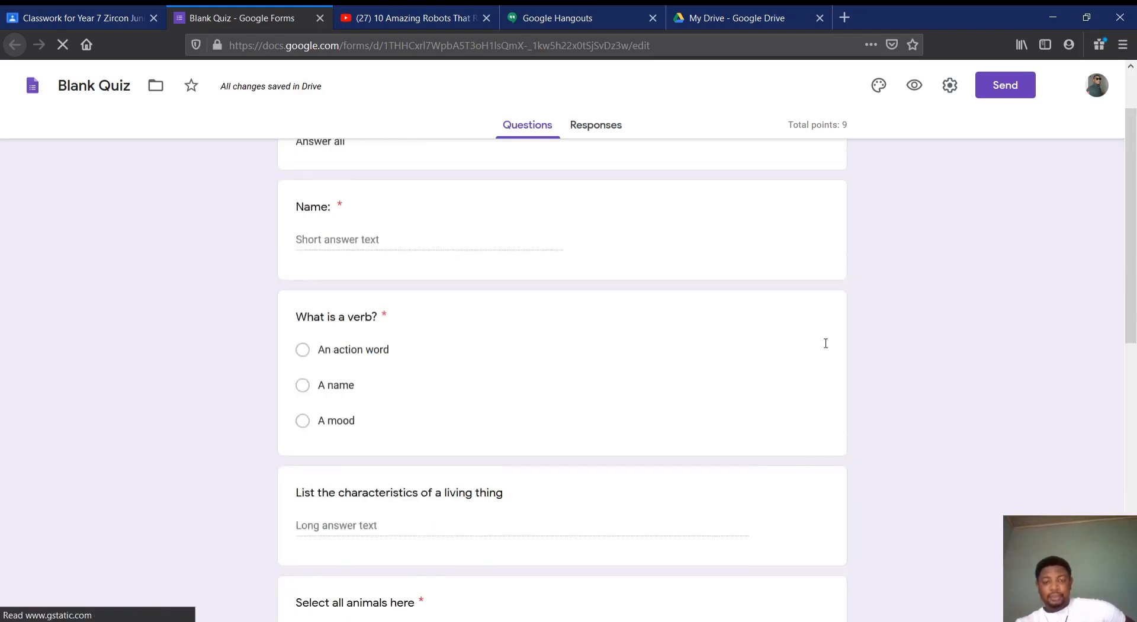
{"action": "scroll", "coordinate": [826, 343], "scroll_direction": "up", "scroll_amount": 1}
{"action": "scroll", "coordinate": [826, 345], "scroll_direction": "down", "scroll_amount": 8}
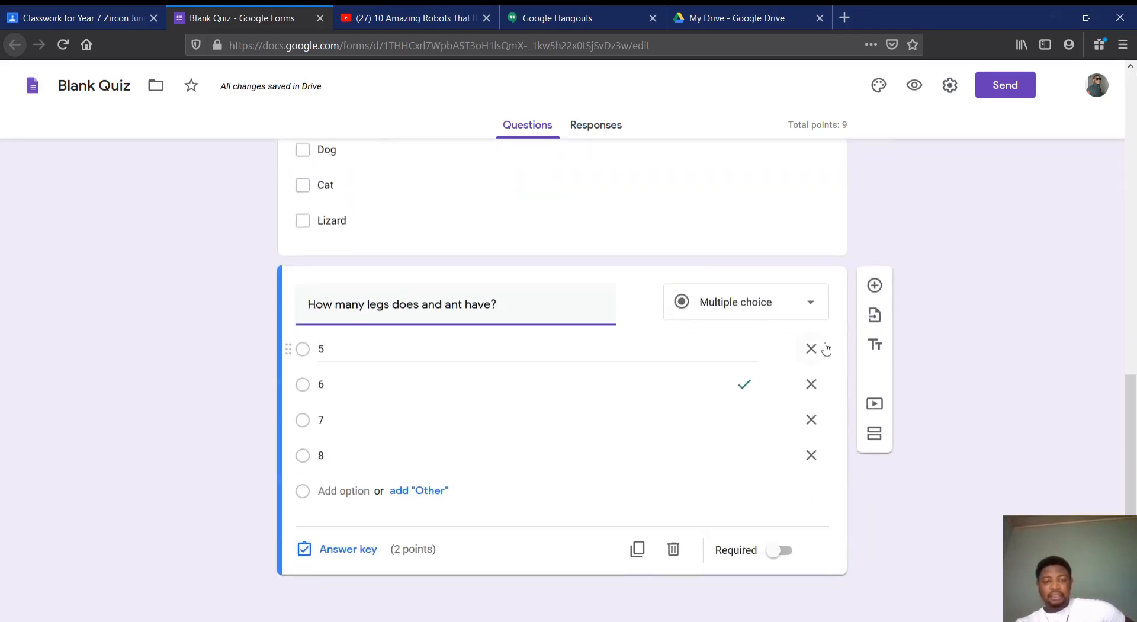
{"action": "scroll", "coordinate": [827, 348], "scroll_direction": "up", "scroll_amount": 8}
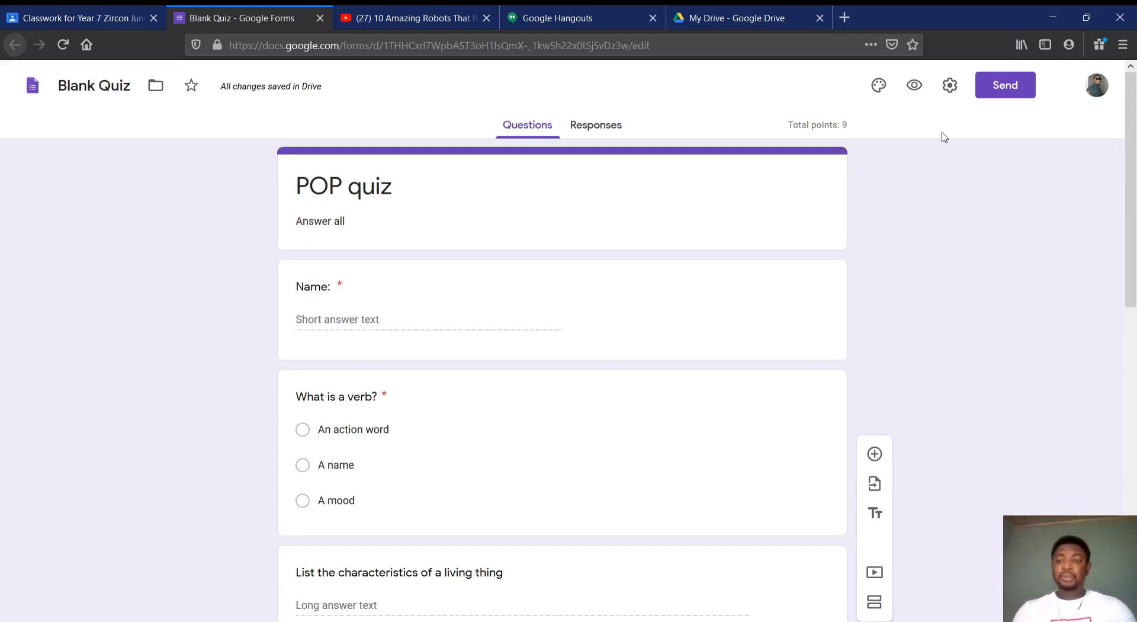
{"action": "left_click", "coordinate": [950, 85]}
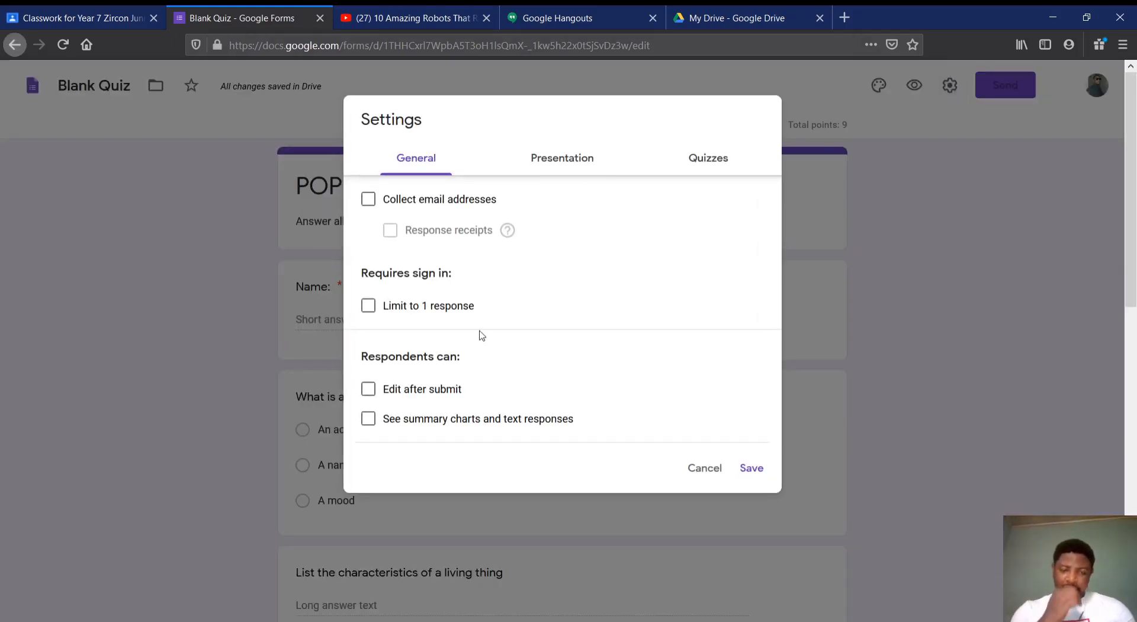
{"action": "left_click", "coordinate": [408, 308]}
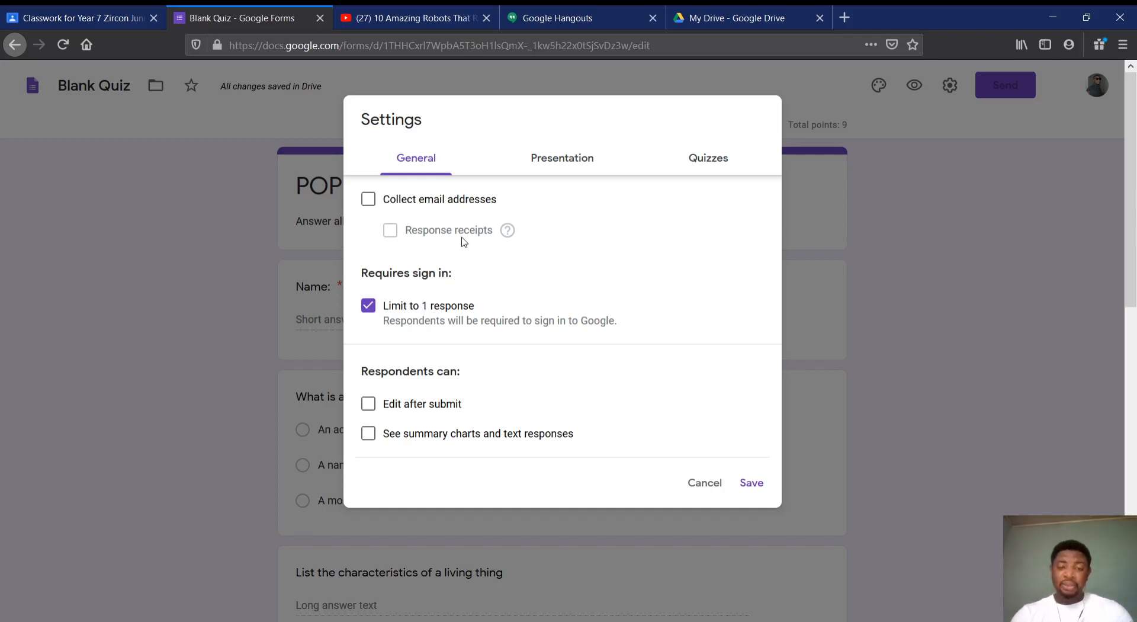
{"action": "left_click", "coordinate": [561, 161]}
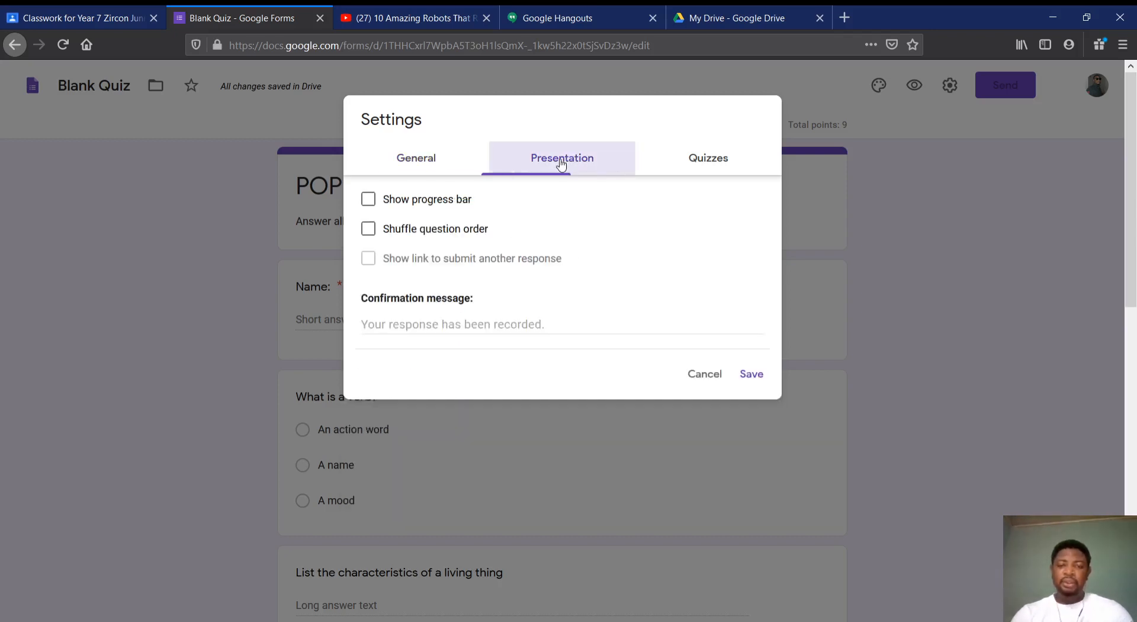
{"action": "left_click", "coordinate": [435, 202]}
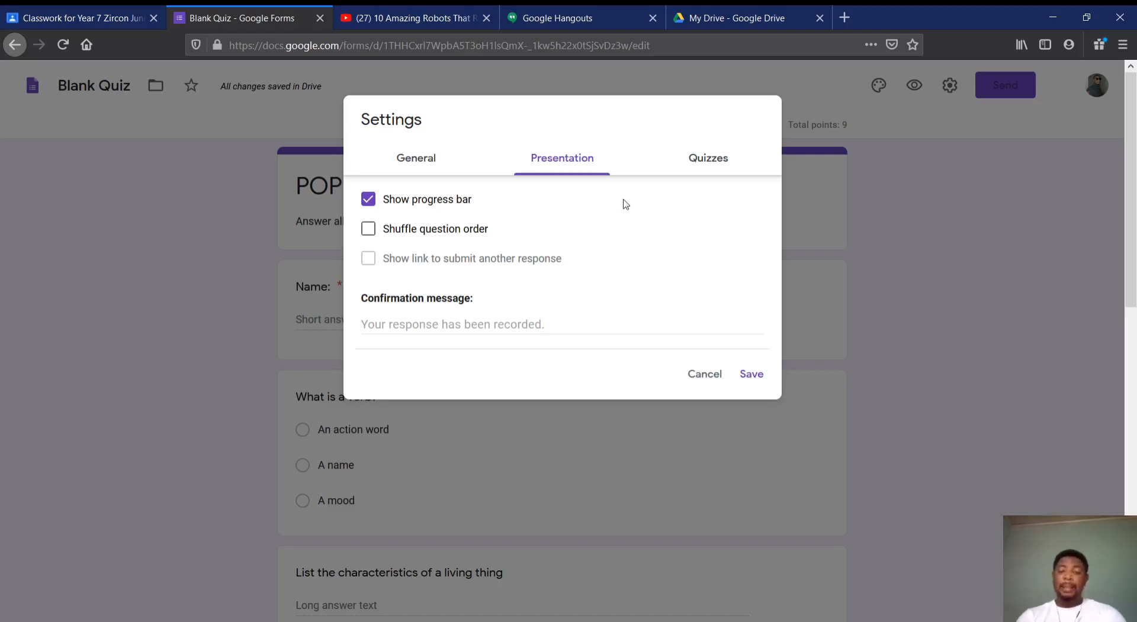
Set the quiz grades to be released later, after manual review, and save the form settings
{"action": "left_click", "coordinate": [698, 165]}
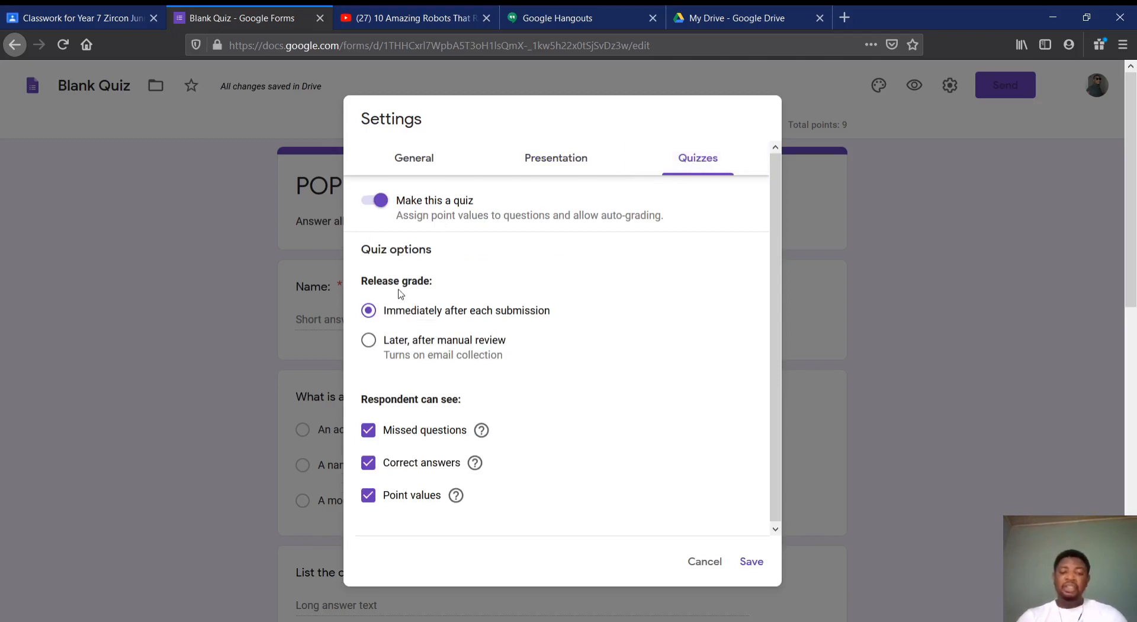
{"action": "left_click", "coordinate": [369, 341]}
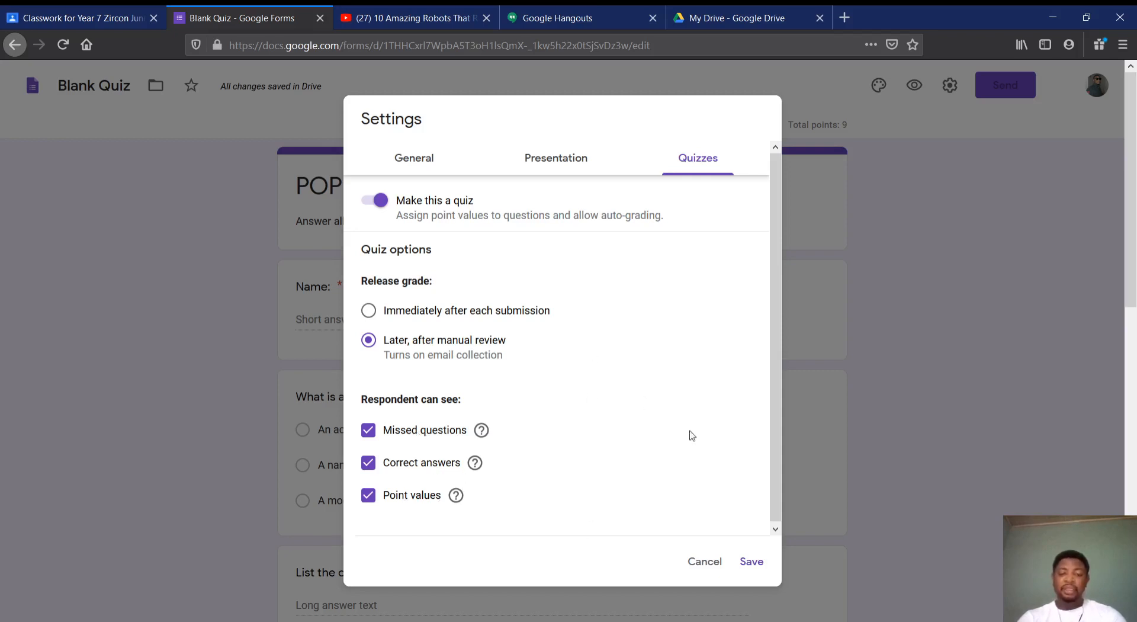
{"action": "left_click", "coordinate": [762, 565]}
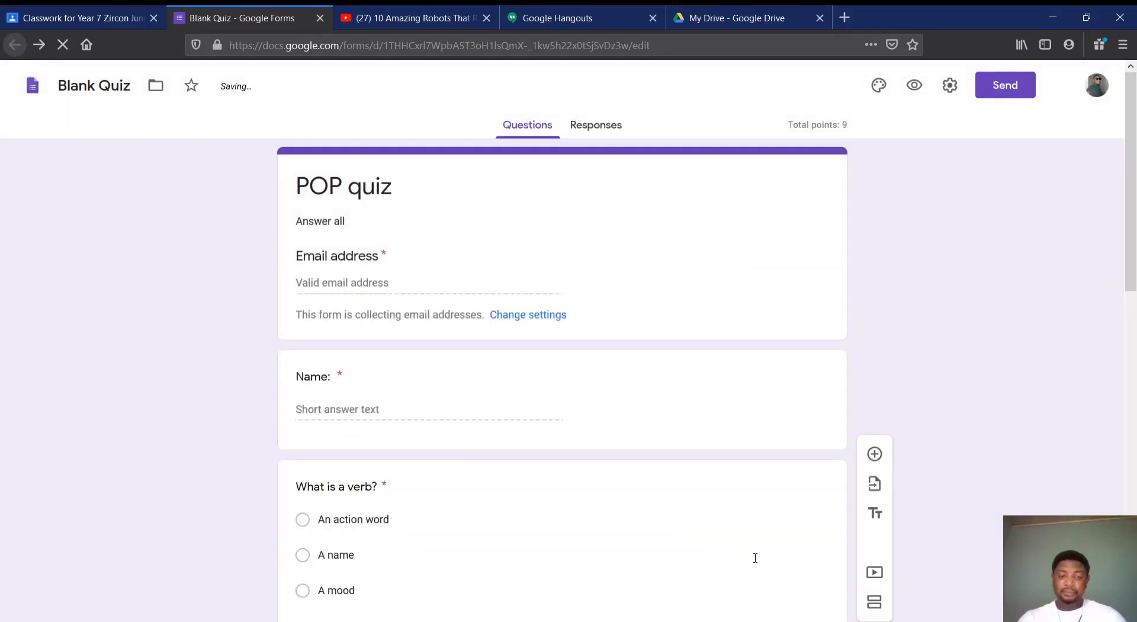
Review the whole quiz form, from the email address field in the header to the ant legs question
{"action": "scroll", "coordinate": [755, 558], "scroll_direction": "down", "scroll_amount": 12}
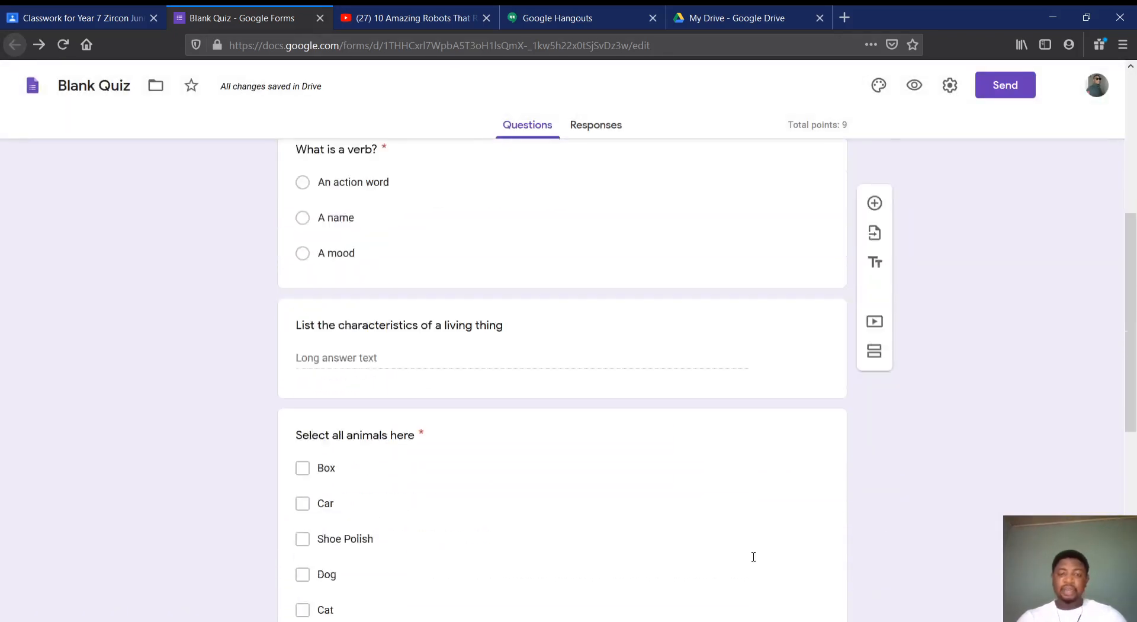
{"action": "scroll", "coordinate": [752, 556], "scroll_direction": "up", "scroll_amount": 5}
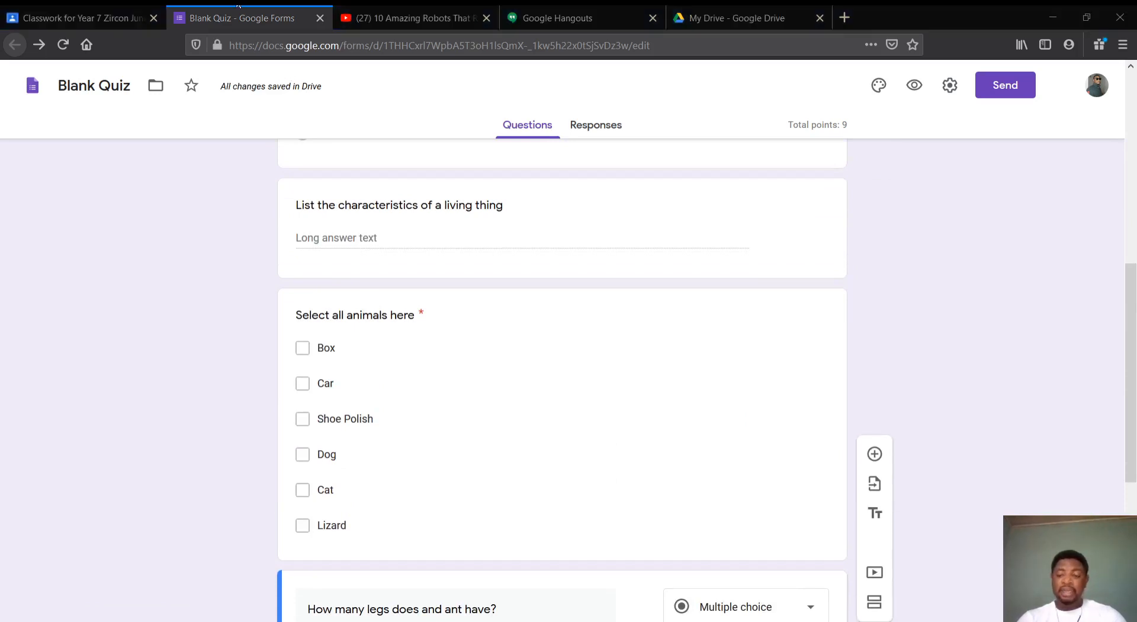
{"action": "left_click", "coordinate": [239, 5]}
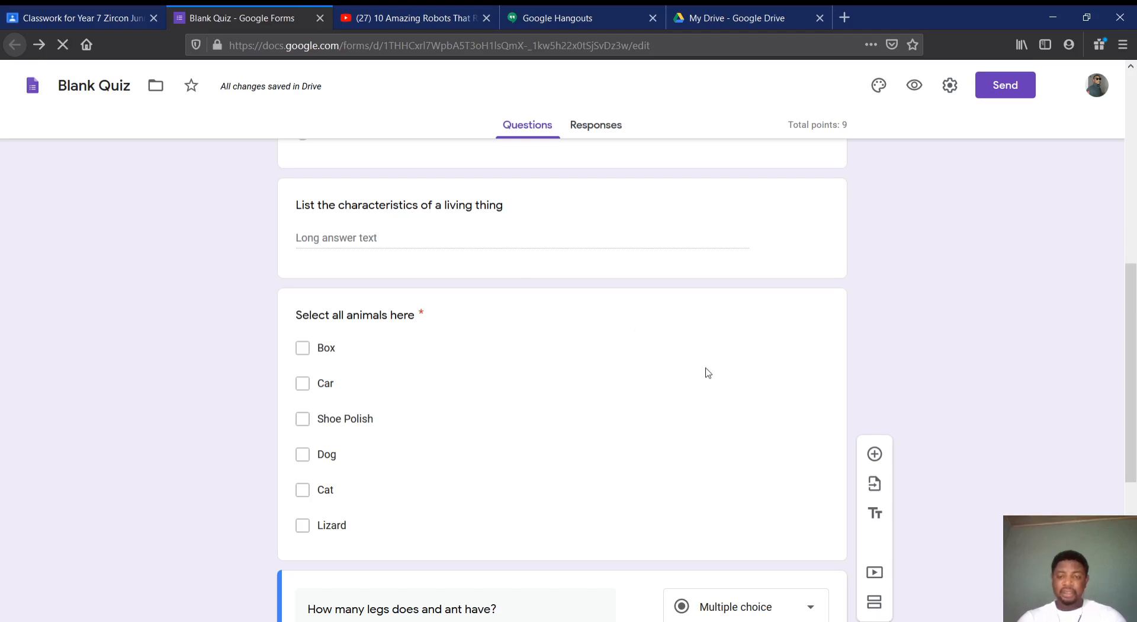
{"action": "scroll", "coordinate": [708, 373], "scroll_direction": "down", "scroll_amount": 5}
{"action": "scroll", "coordinate": [709, 373], "scroll_direction": "up", "scroll_amount": 12}
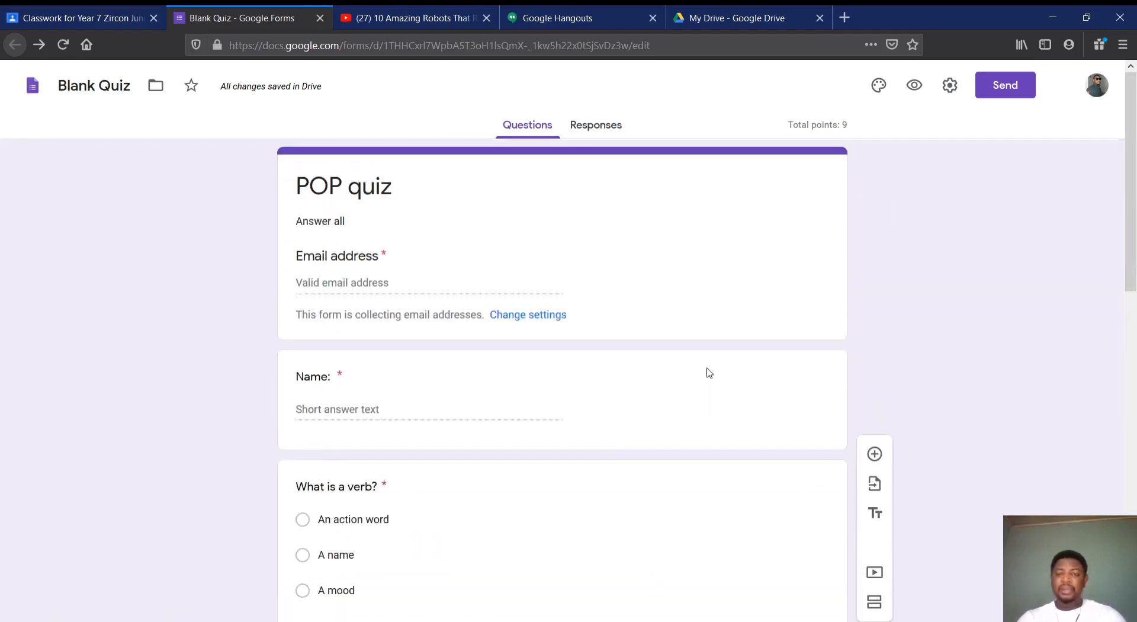
{"action": "scroll", "coordinate": [709, 373], "scroll_direction": "down", "scroll_amount": 12}
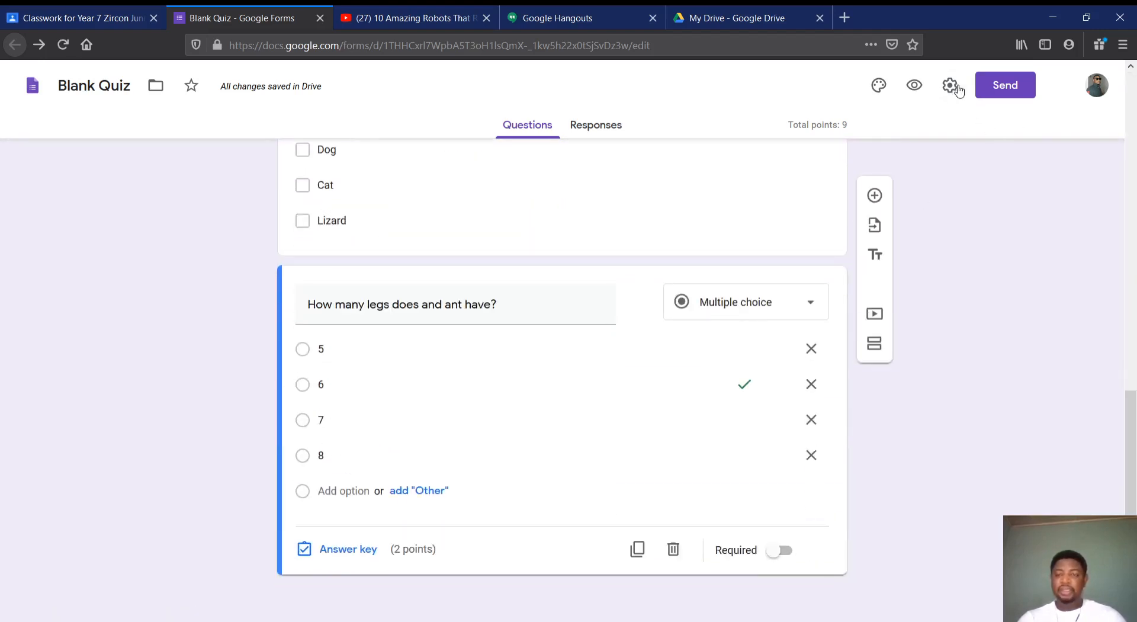
{"action": "scroll", "coordinate": [734, 228], "scroll_direction": "up", "scroll_amount": 1}
{"action": "scroll", "coordinate": [734, 228], "scroll_direction": "up", "scroll_amount": 10}
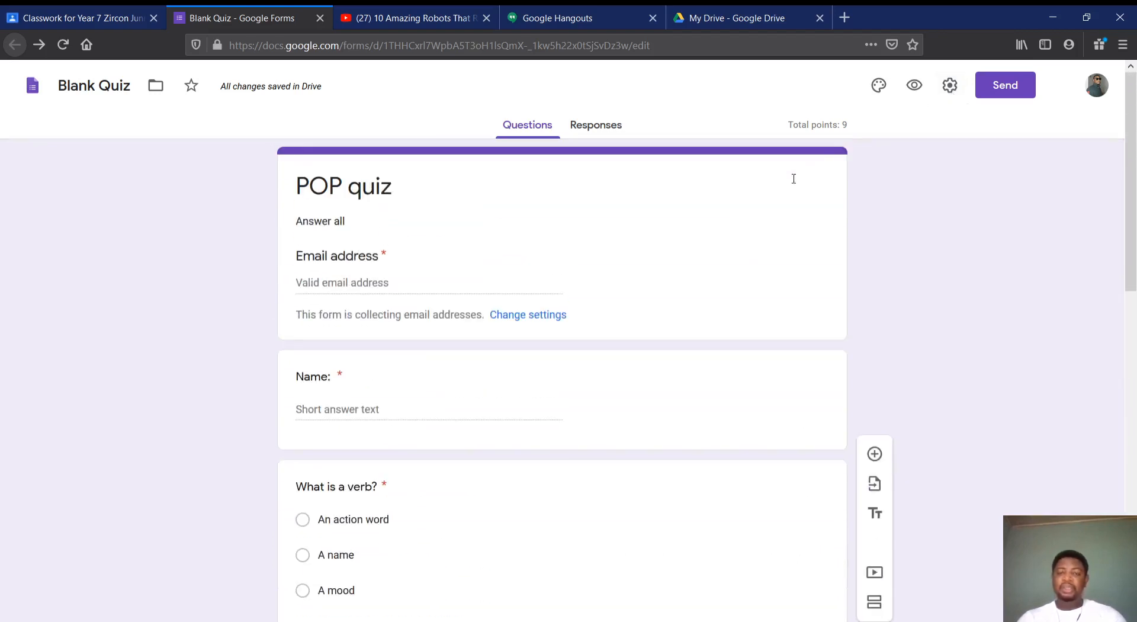
Try the red and orange theme colors on the form and restore the purple one
{"action": "left_click", "coordinate": [878, 89]}
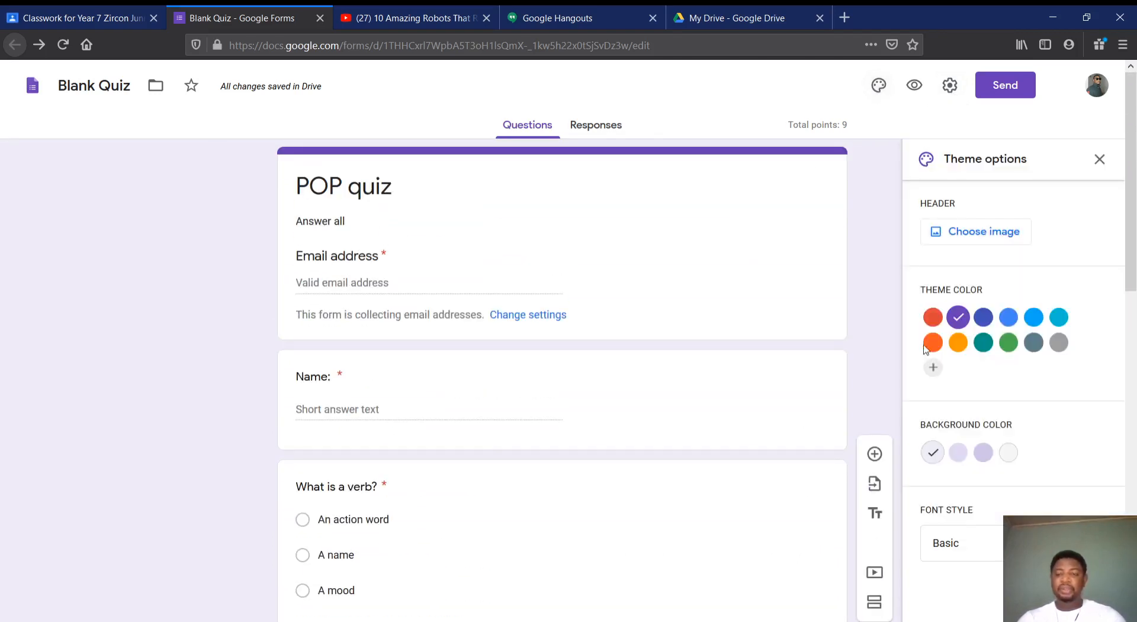
{"action": "left_click", "coordinate": [934, 317]}
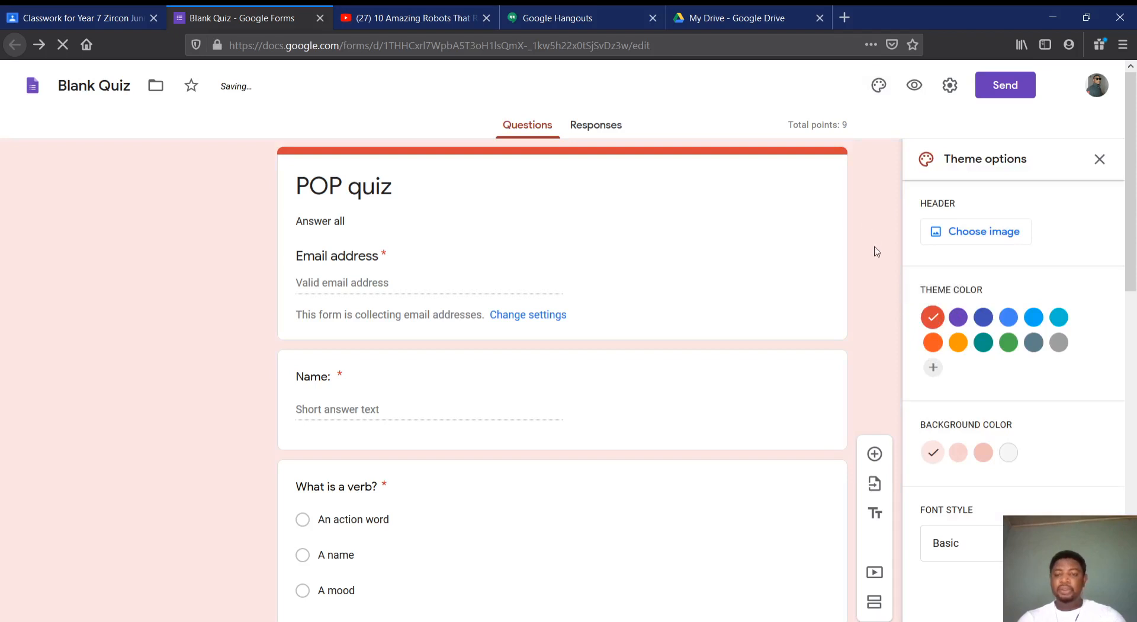
{"action": "left_click", "coordinate": [960, 344]}
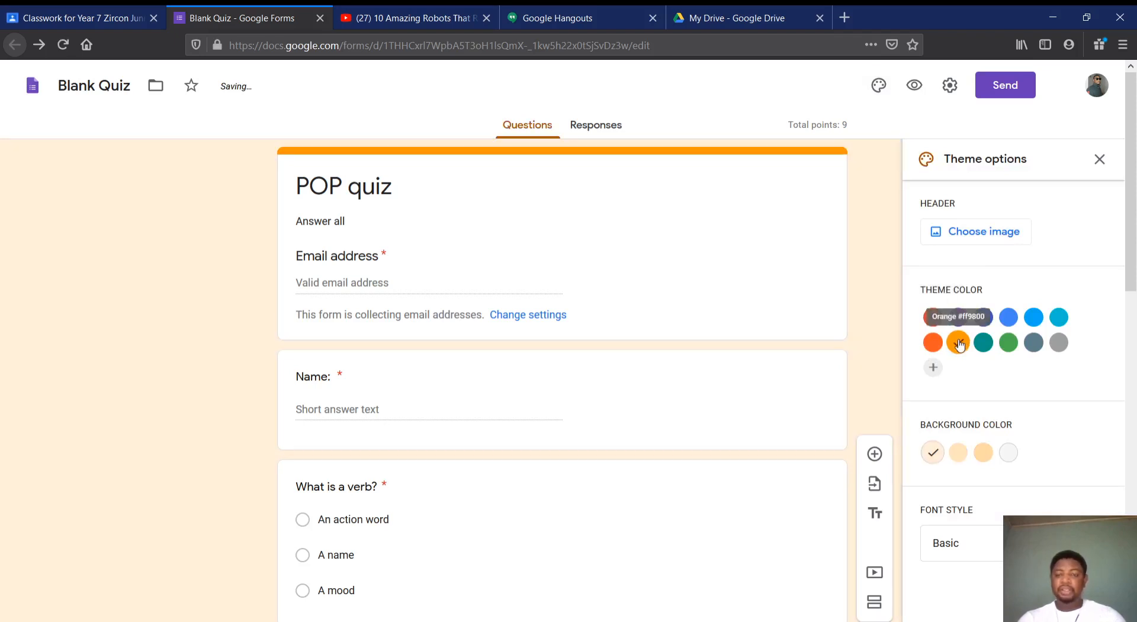
{"action": "left_click", "coordinate": [966, 318]}
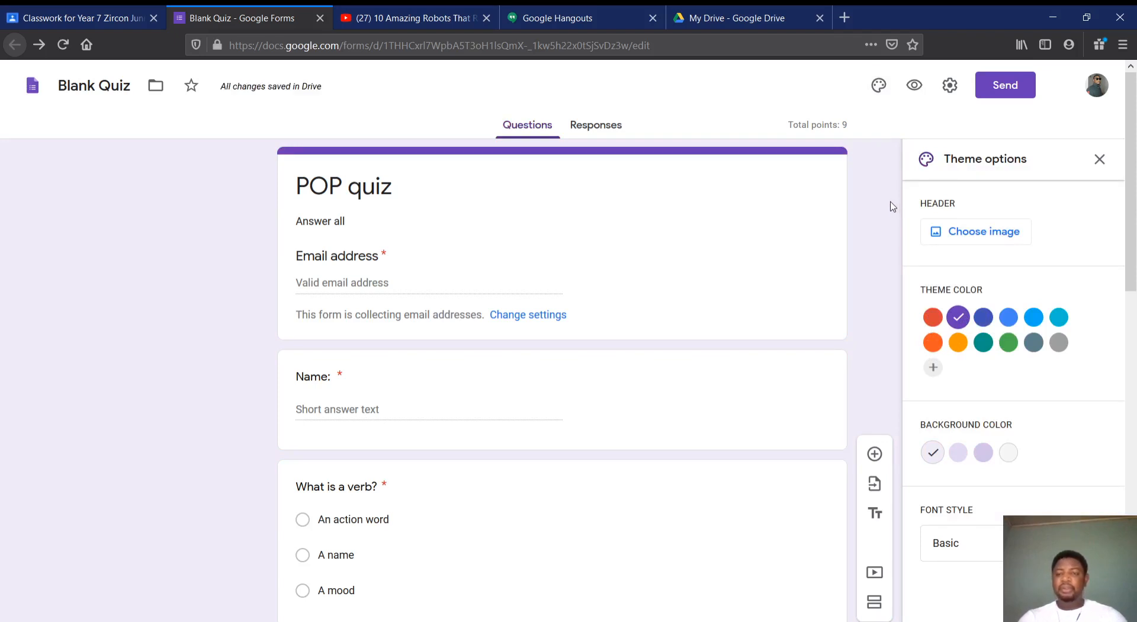
Preview the POP quiz as respondents see it, look through its questions, and close the preview
{"action": "left_click", "coordinate": [914, 86]}
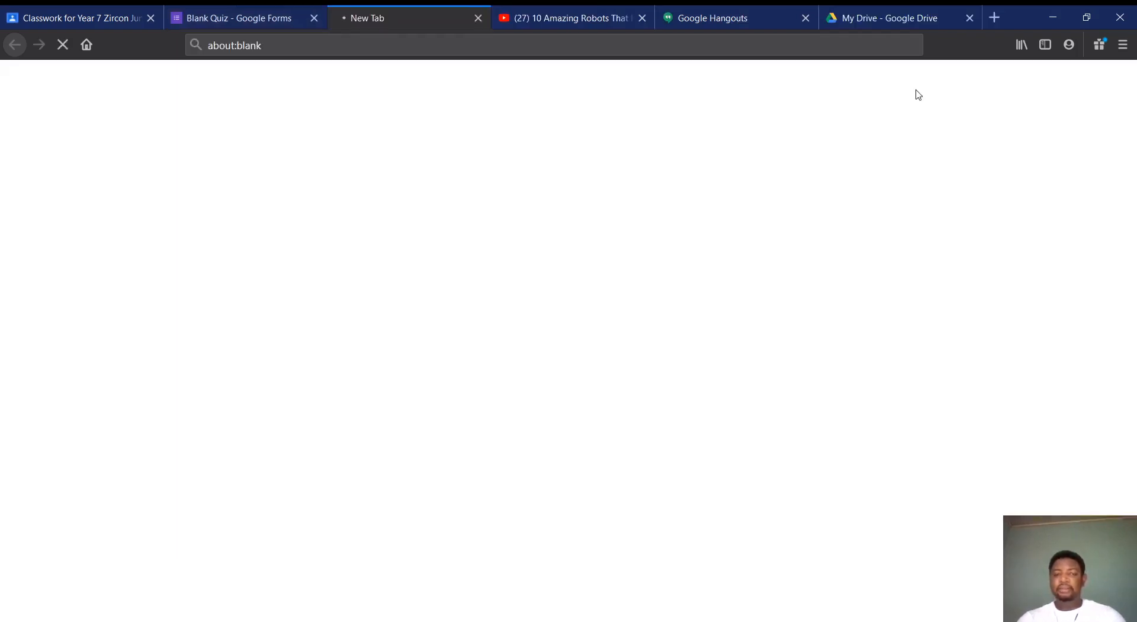
{"action": "scroll", "coordinate": [483, 437], "scroll_direction": "down", "scroll_amount": 10}
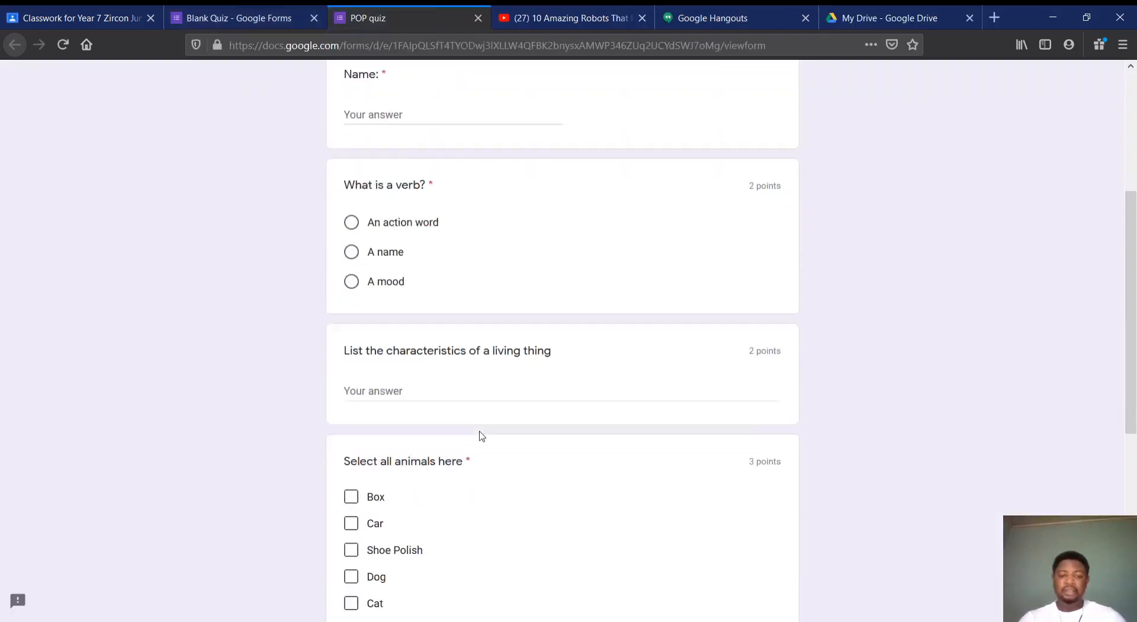
{"action": "scroll", "coordinate": [482, 437], "scroll_direction": "up", "scroll_amount": 10}
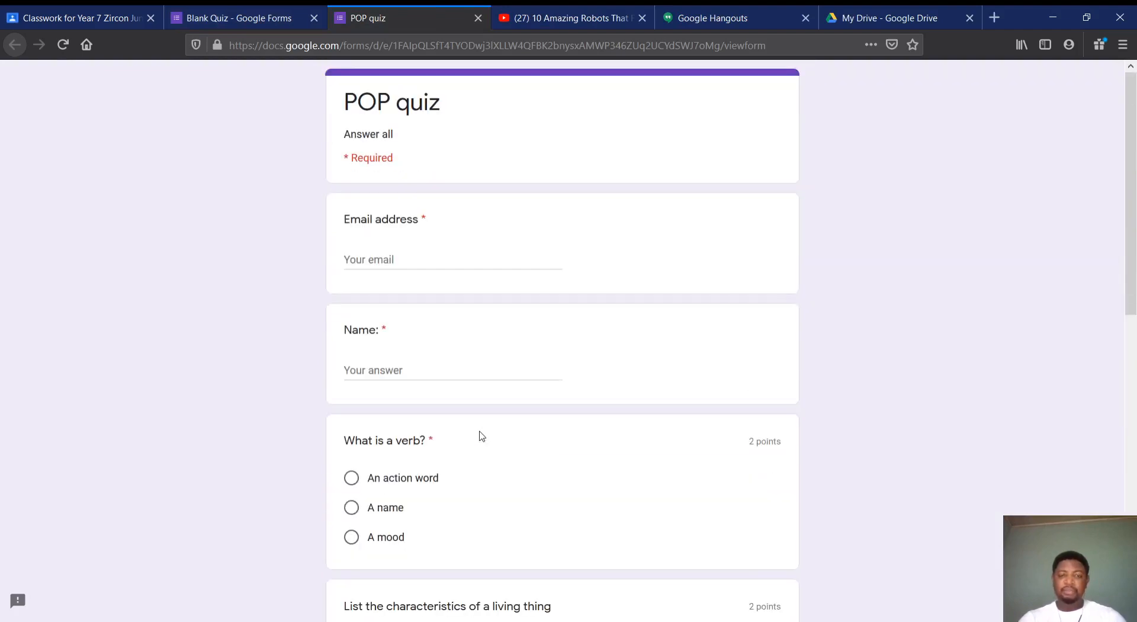
{"action": "left_click", "coordinate": [478, 18]}
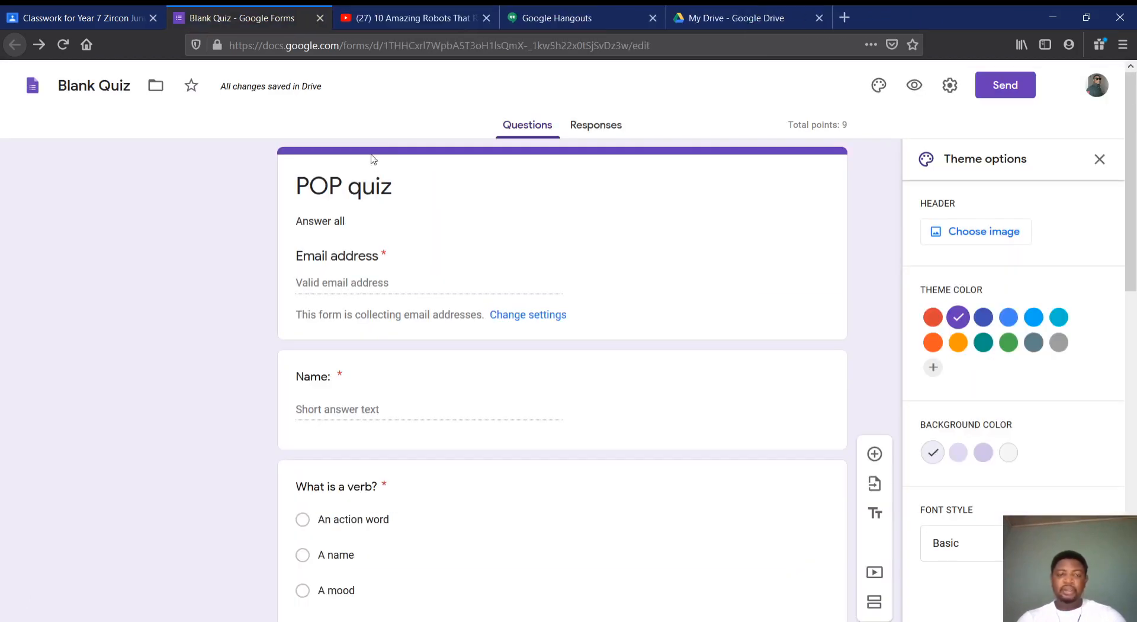
Close the theme options and close the finished quiz form
{"action": "scroll", "coordinate": [634, 166], "scroll_direction": "down", "scroll_amount": 10}
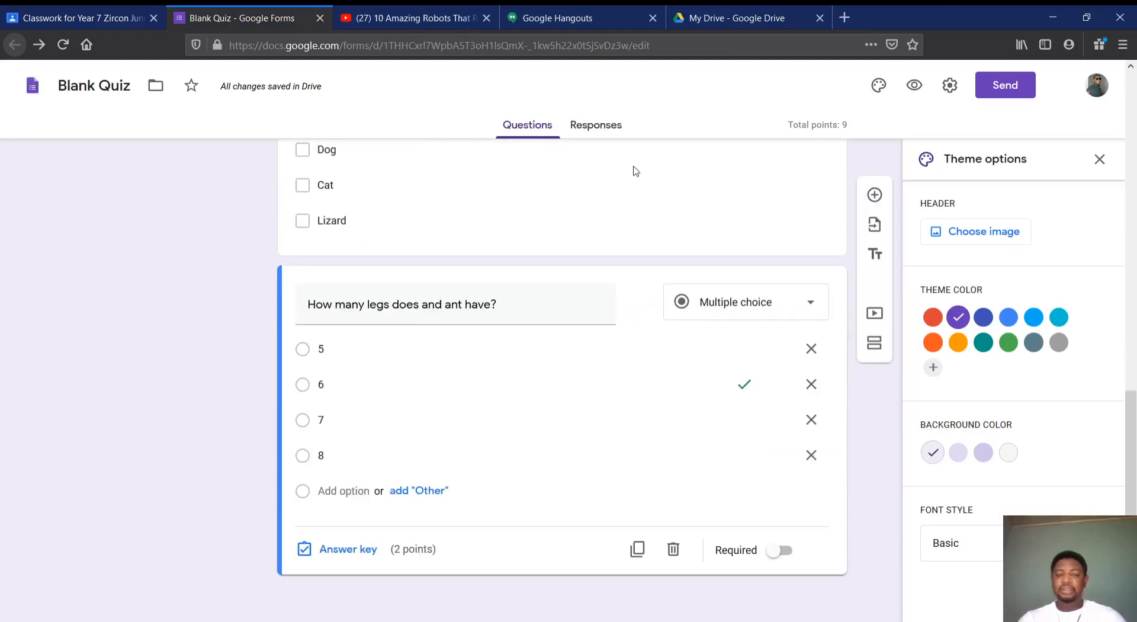
{"action": "scroll", "coordinate": [550, 248], "scroll_direction": "up", "scroll_amount": 9}
{"action": "scroll", "coordinate": [550, 247], "scroll_direction": "up", "scroll_amount": 1}
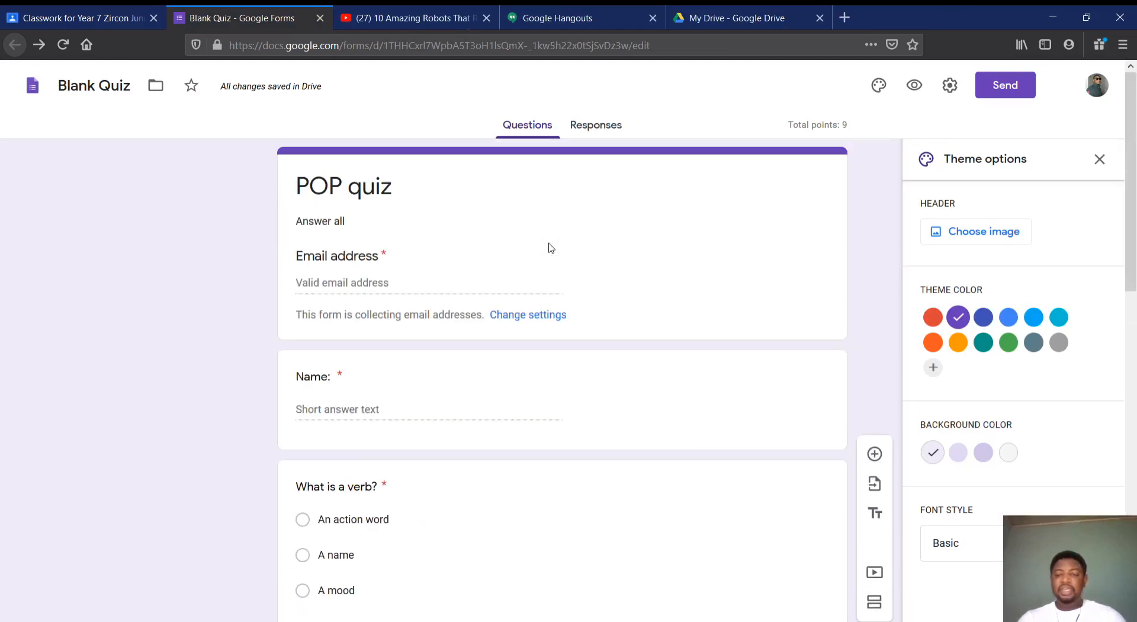
{"action": "left_click", "coordinate": [1101, 159]}
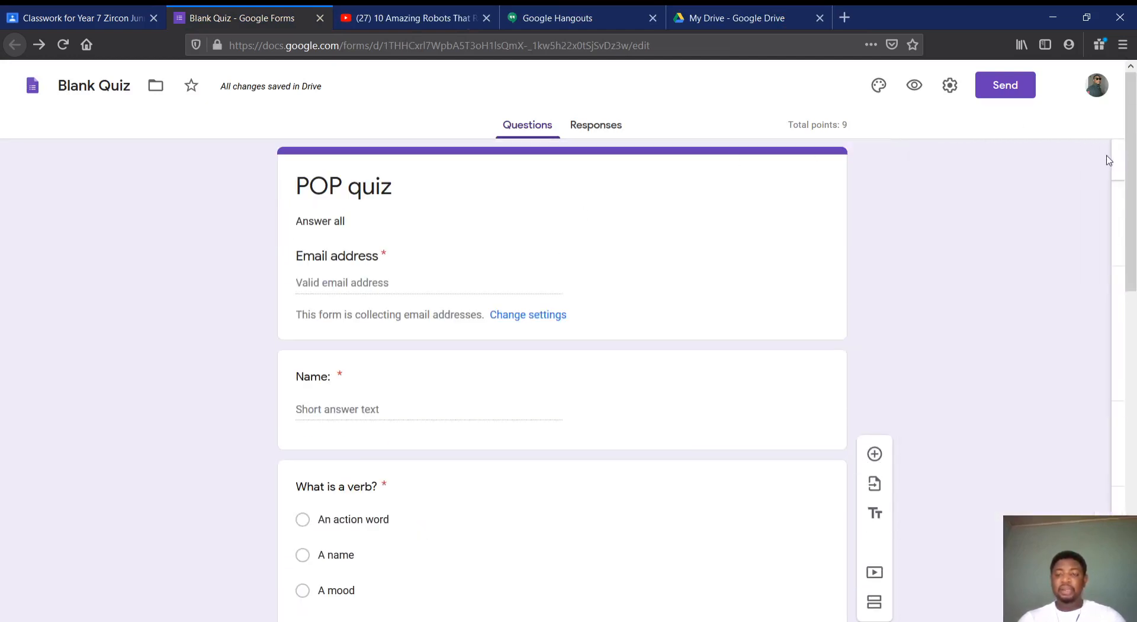
{"action": "scroll", "coordinate": [711, 370], "scroll_direction": "down", "scroll_amount": 8}
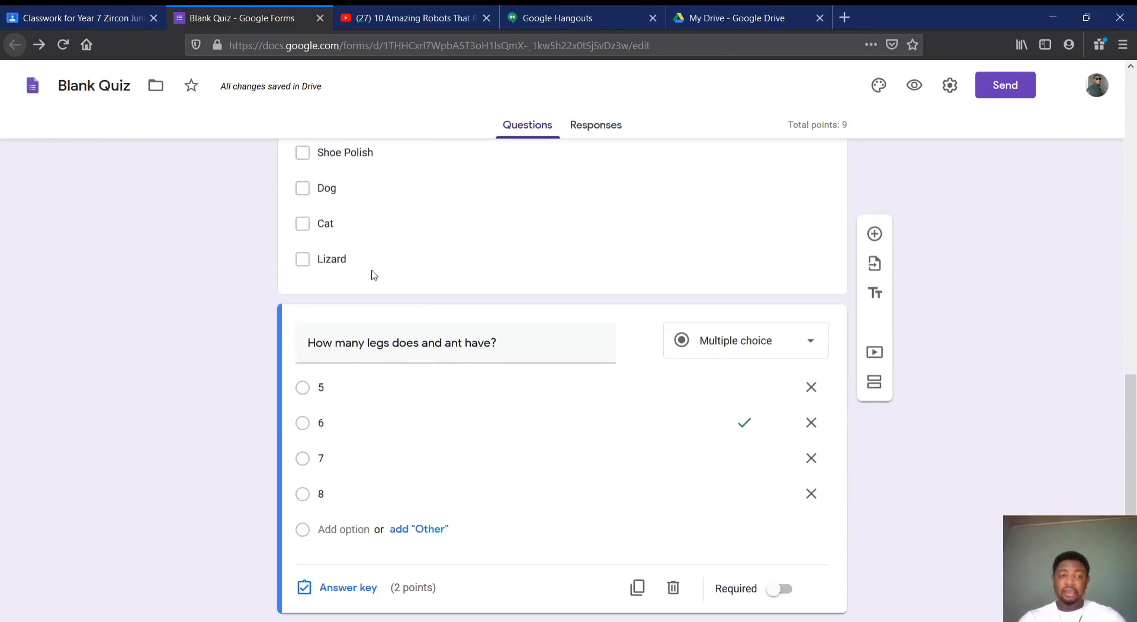
{"action": "scroll", "coordinate": [358, 279], "scroll_direction": "up", "scroll_amount": 10}
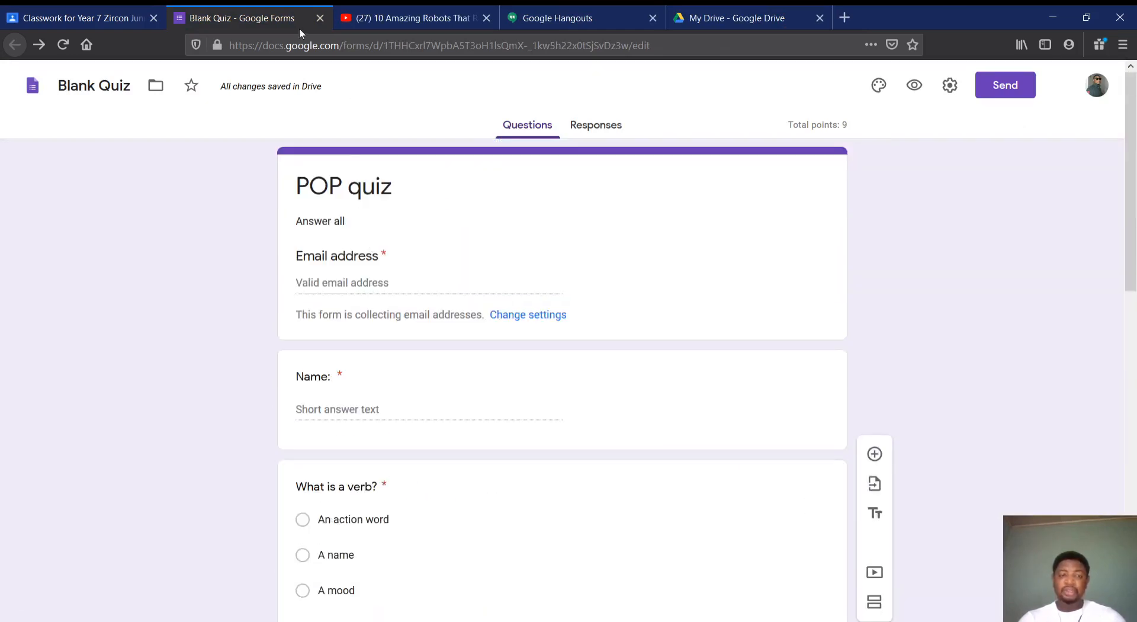
{"action": "left_click", "coordinate": [319, 18]}
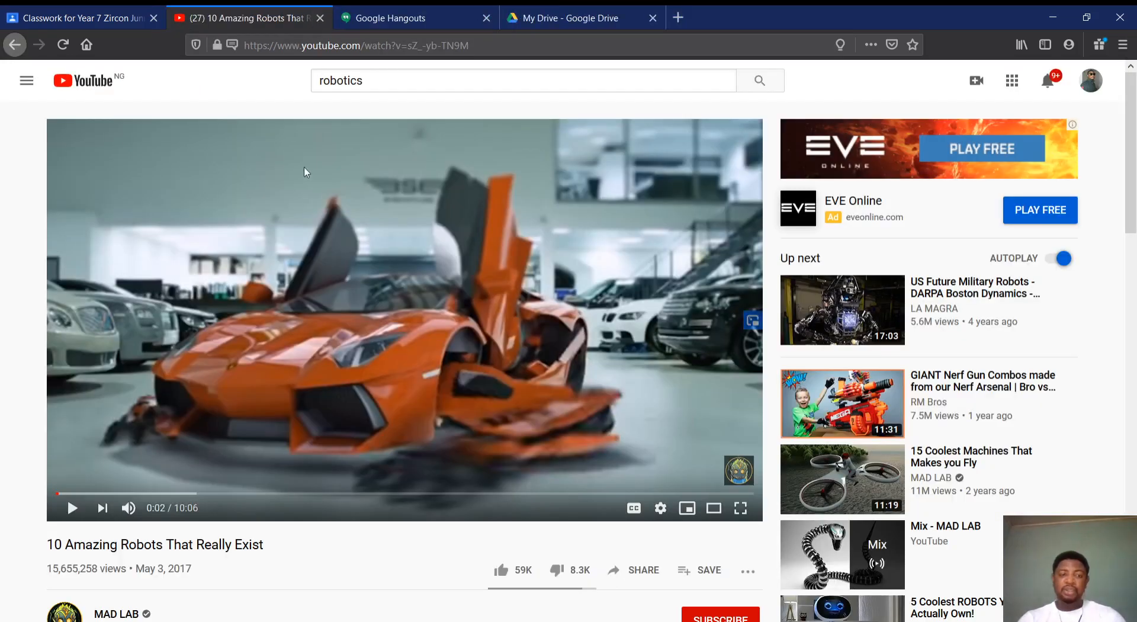
Return to the class's quiz assignment draft, assign the "Pop quiz" to all students, and dismiss the topic tip
{"action": "left_click", "coordinate": [105, 19]}
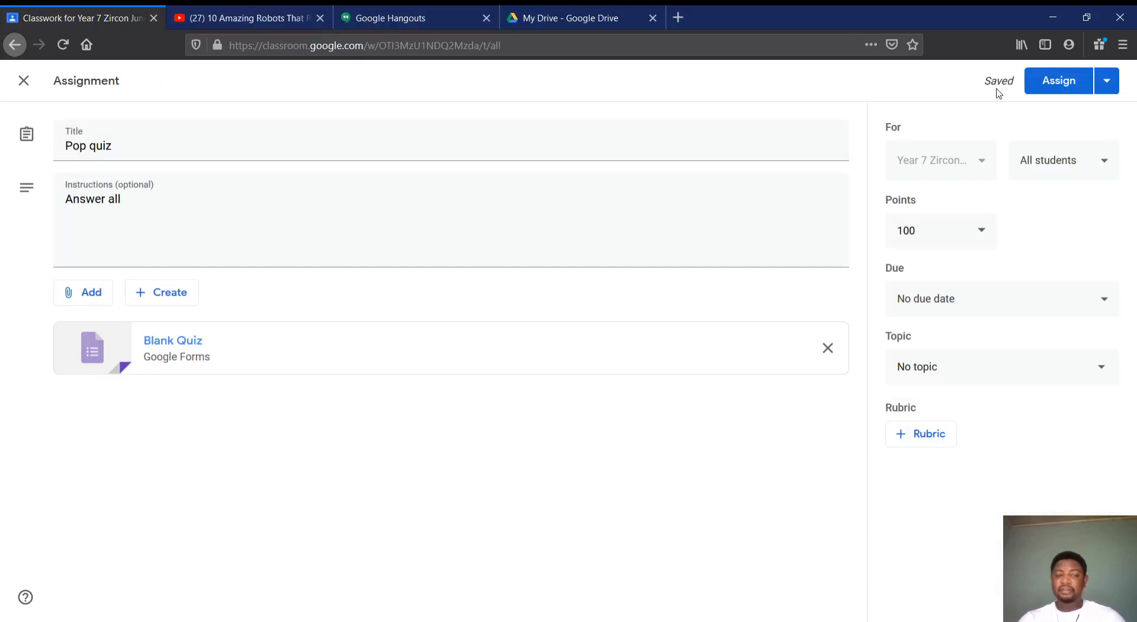
{"action": "left_click", "coordinate": [1104, 83]}
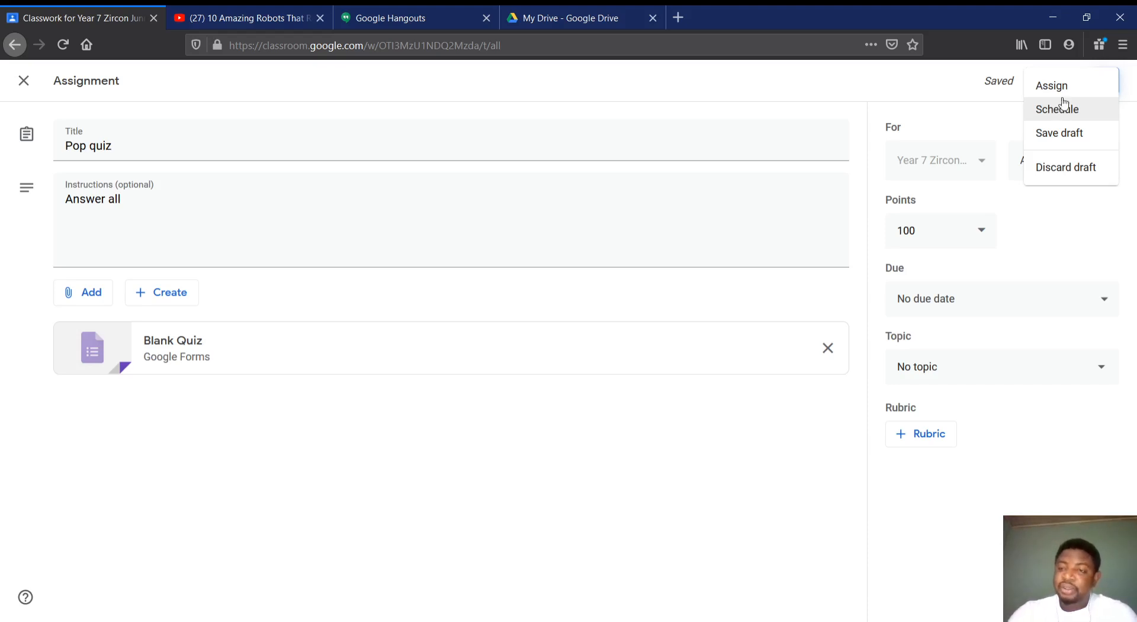
{"action": "left_click", "coordinate": [1064, 88]}
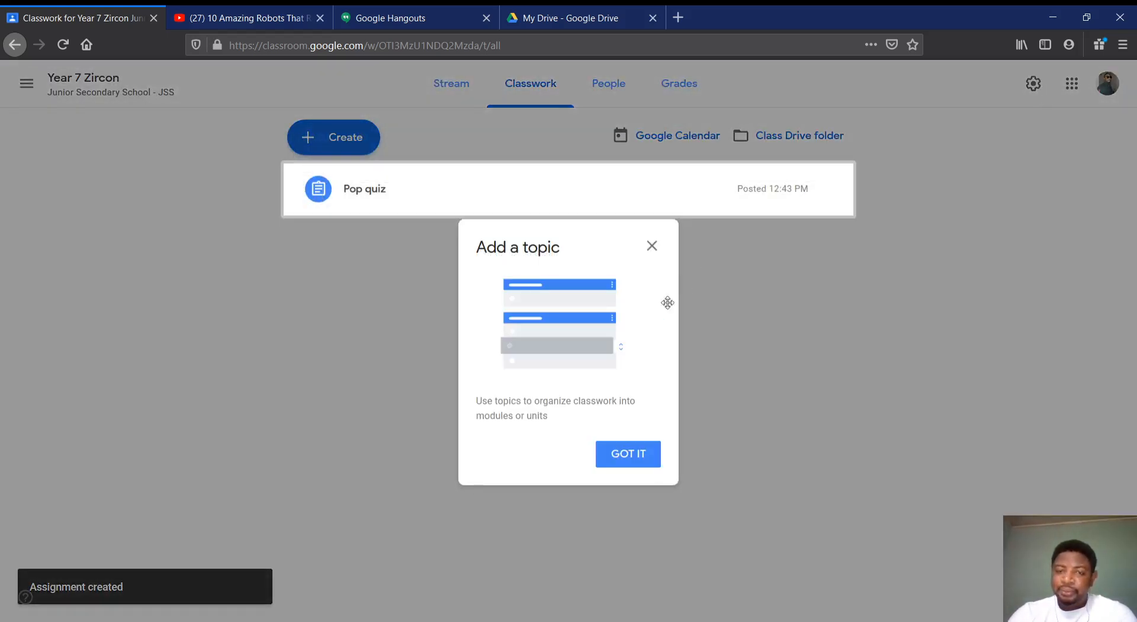
{"action": "left_click", "coordinate": [624, 456]}
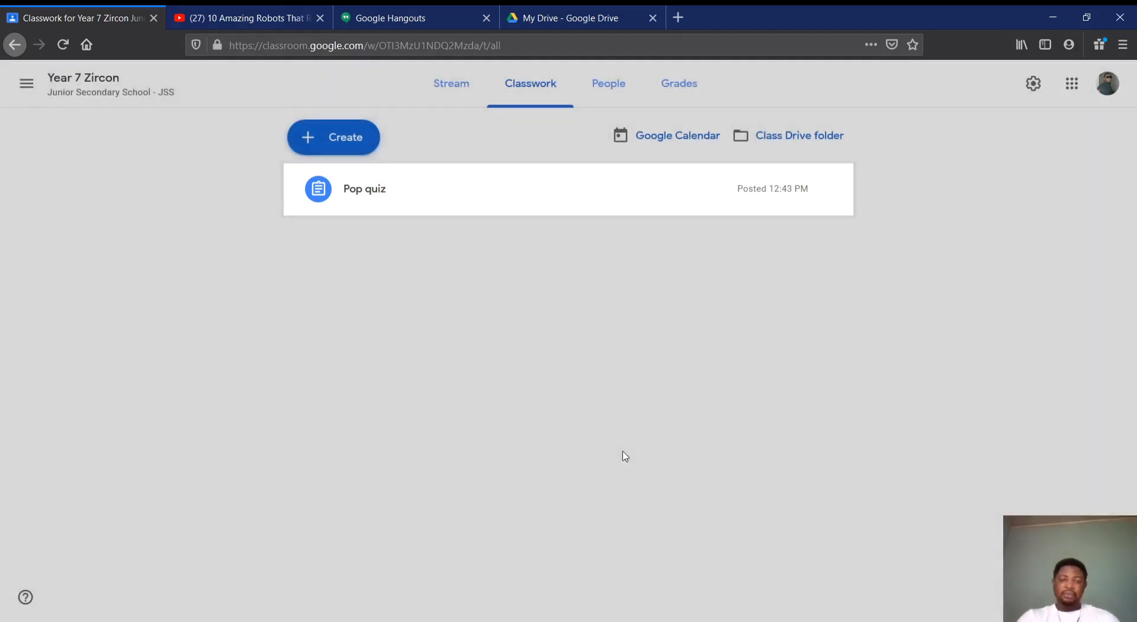
Review the student work page of the posted "Pop quiz" assignment and return to the classwork list
{"action": "left_click", "coordinate": [359, 200]}
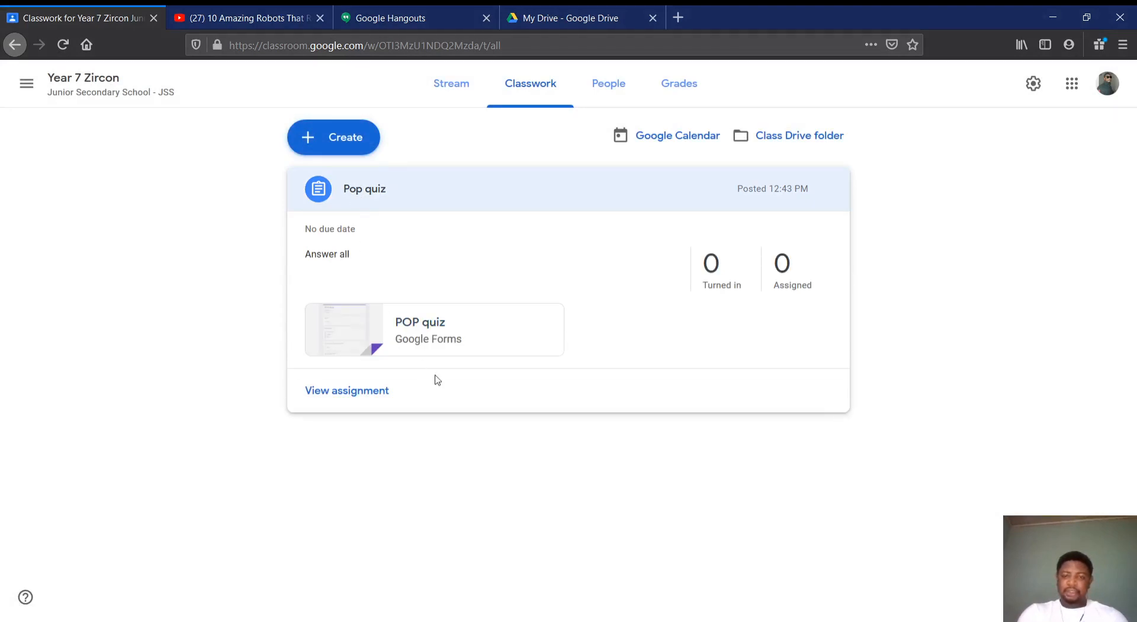
{"action": "left_click", "coordinate": [373, 394]}
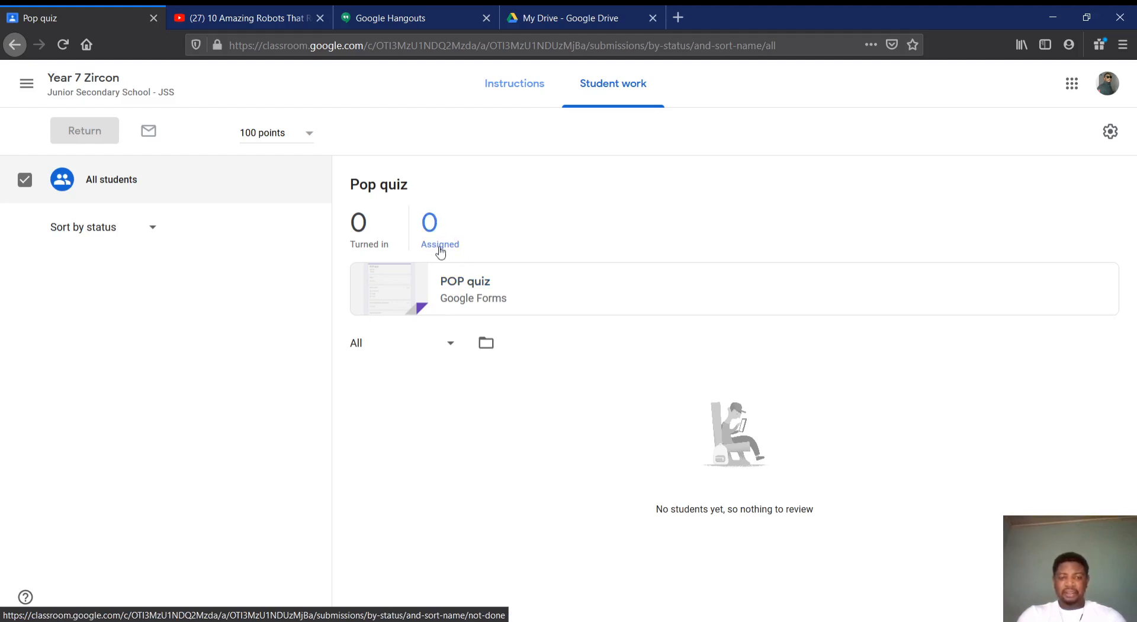
{"action": "left_click", "coordinate": [14, 45]}
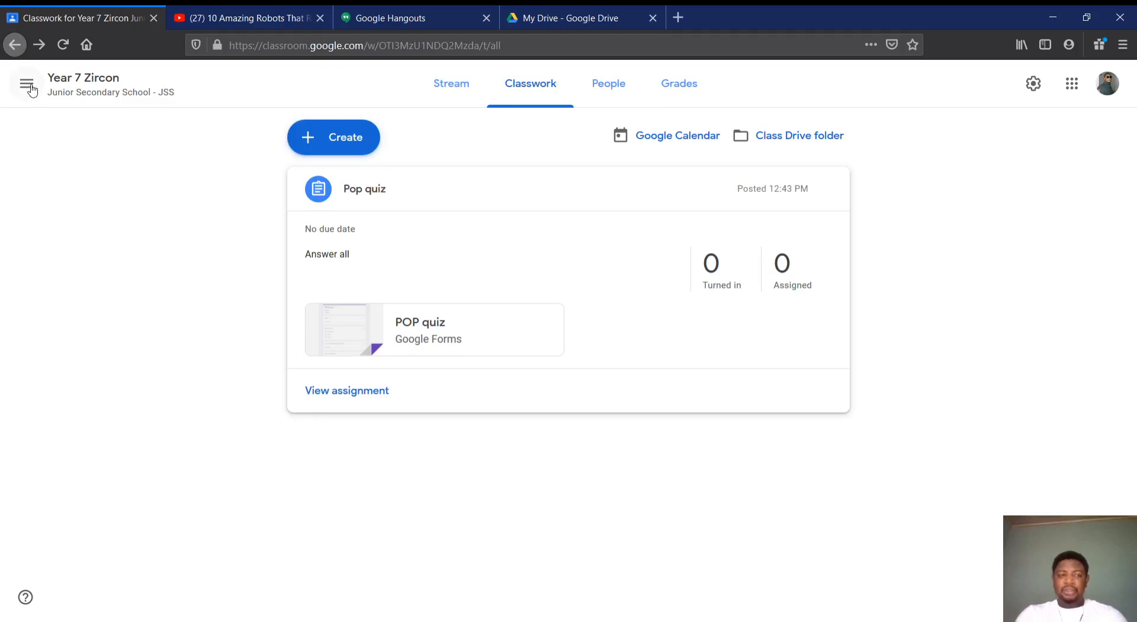
Check the class stream for the post announcing the "Pop quiz" assignment
{"action": "left_click", "coordinate": [449, 94]}
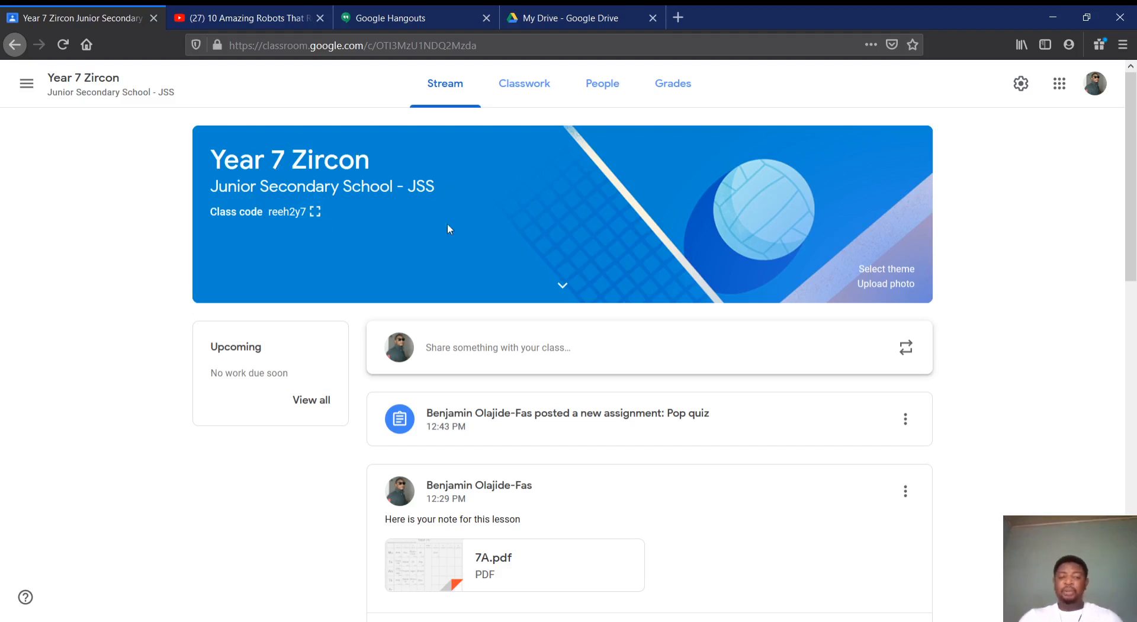
{"action": "scroll", "coordinate": [536, 400], "scroll_direction": "down", "scroll_amount": 5}
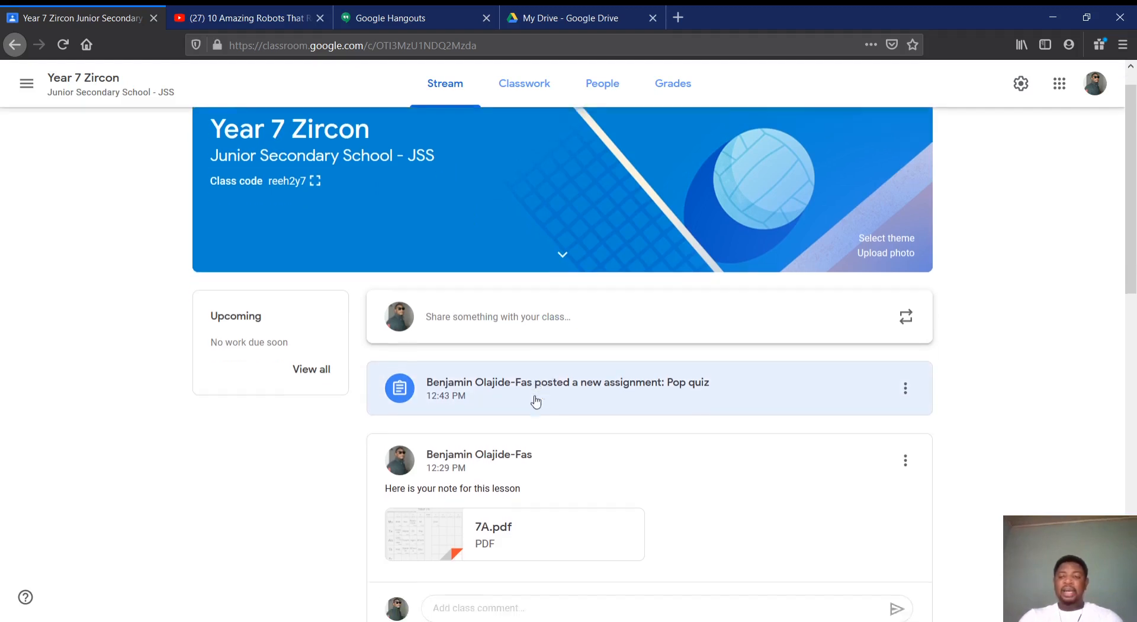
{"action": "scroll", "coordinate": [536, 401], "scroll_direction": "up", "scroll_amount": 5}
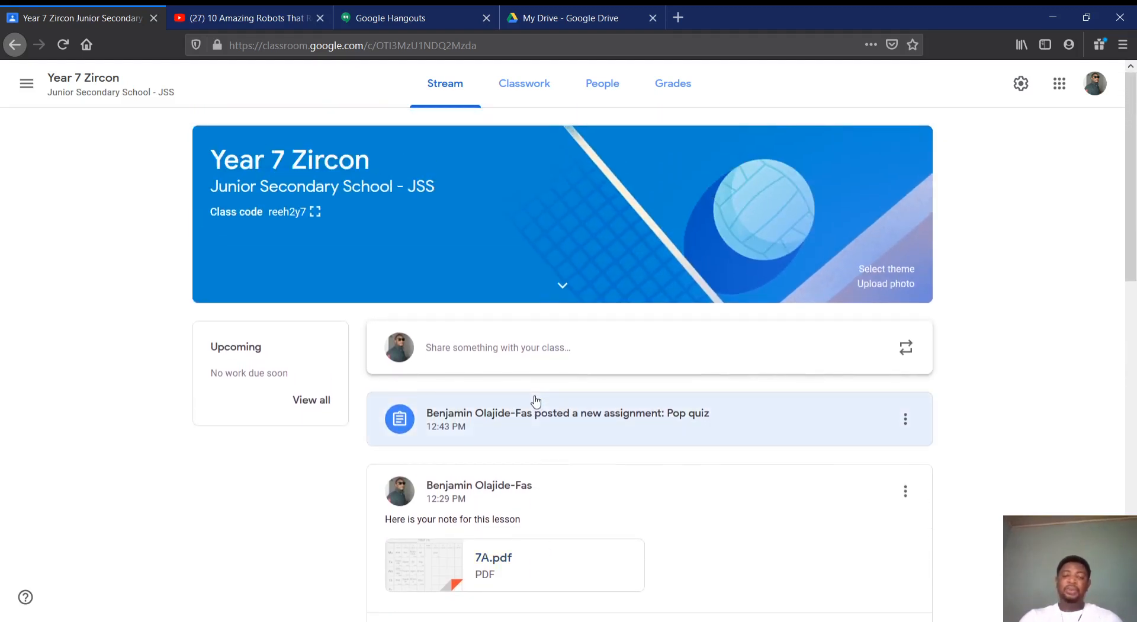
Inspect which students a new quiz assignment can be given to, and close the assignment without filling it in
{"action": "left_click", "coordinate": [525, 89]}
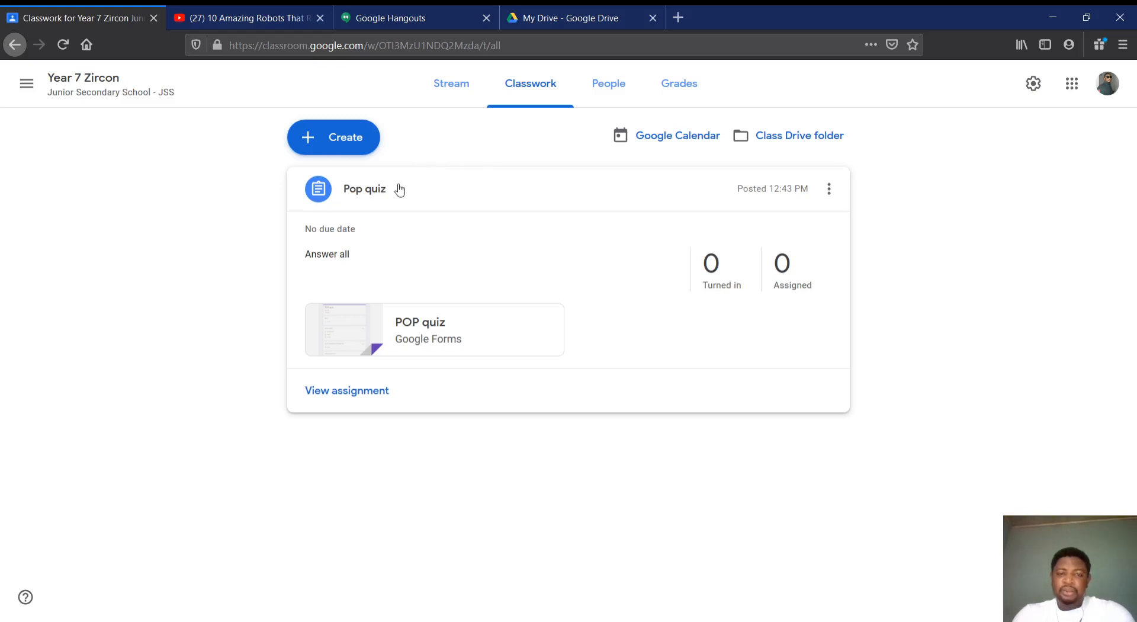
{"action": "left_click", "coordinate": [350, 136]}
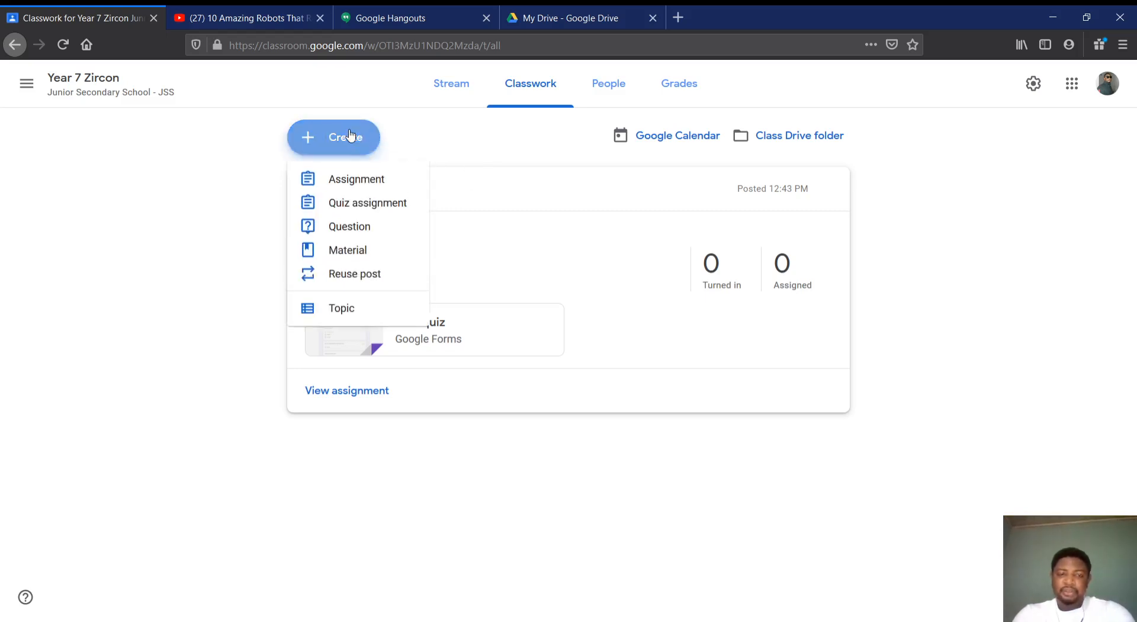
{"action": "left_click", "coordinate": [352, 204]}
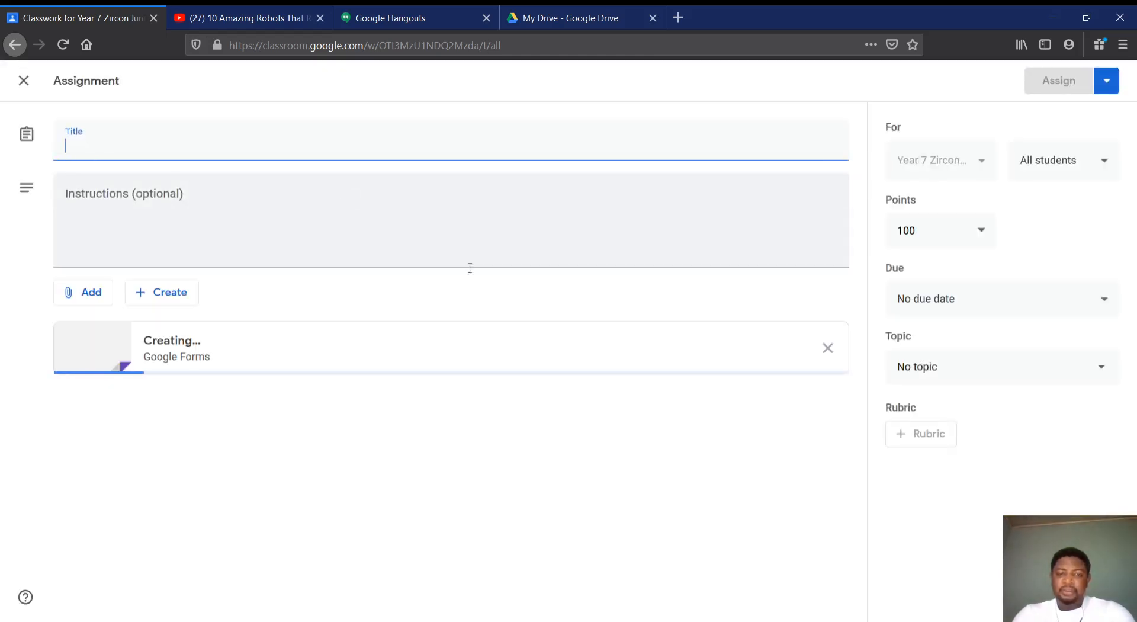
{"action": "left_click", "coordinate": [1113, 171]}
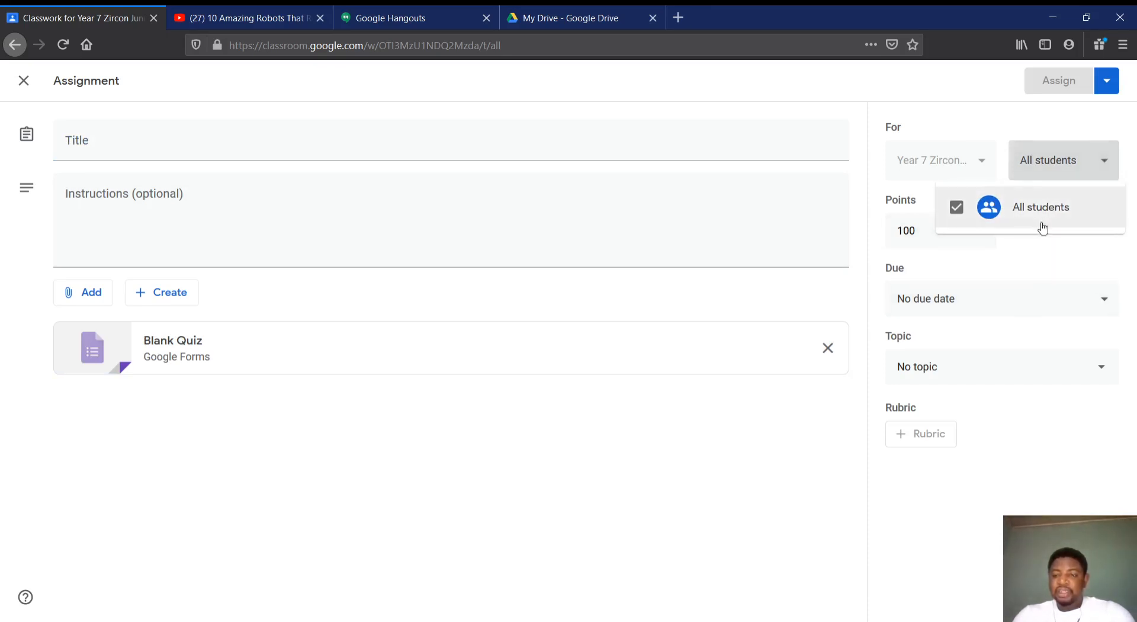
{"action": "left_click", "coordinate": [1042, 273]}
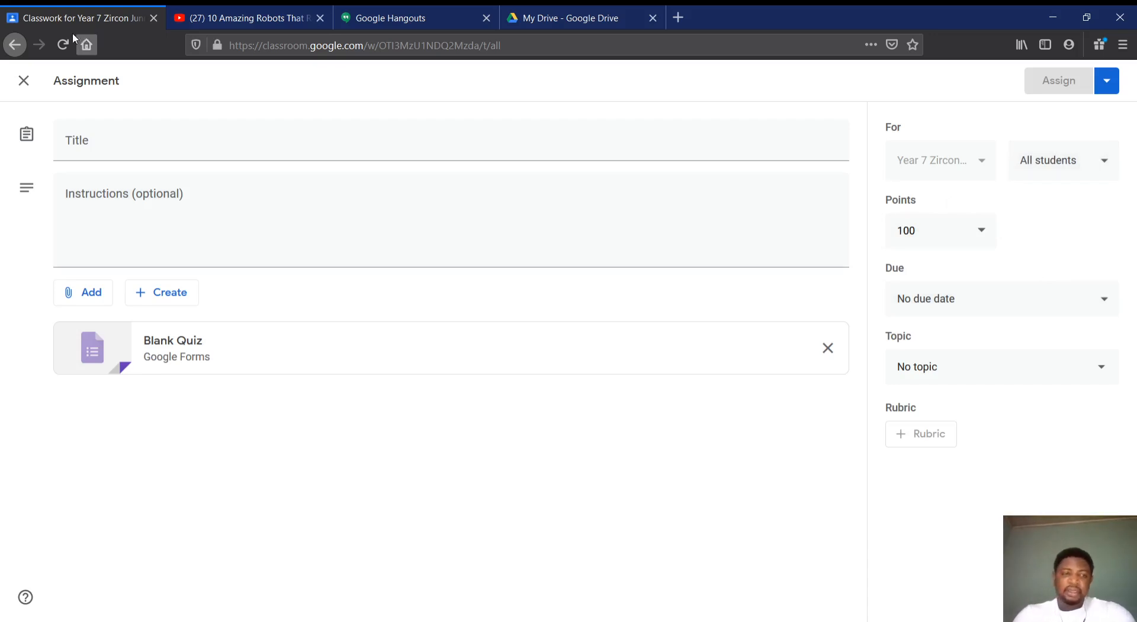
{"action": "left_click", "coordinate": [23, 81]}
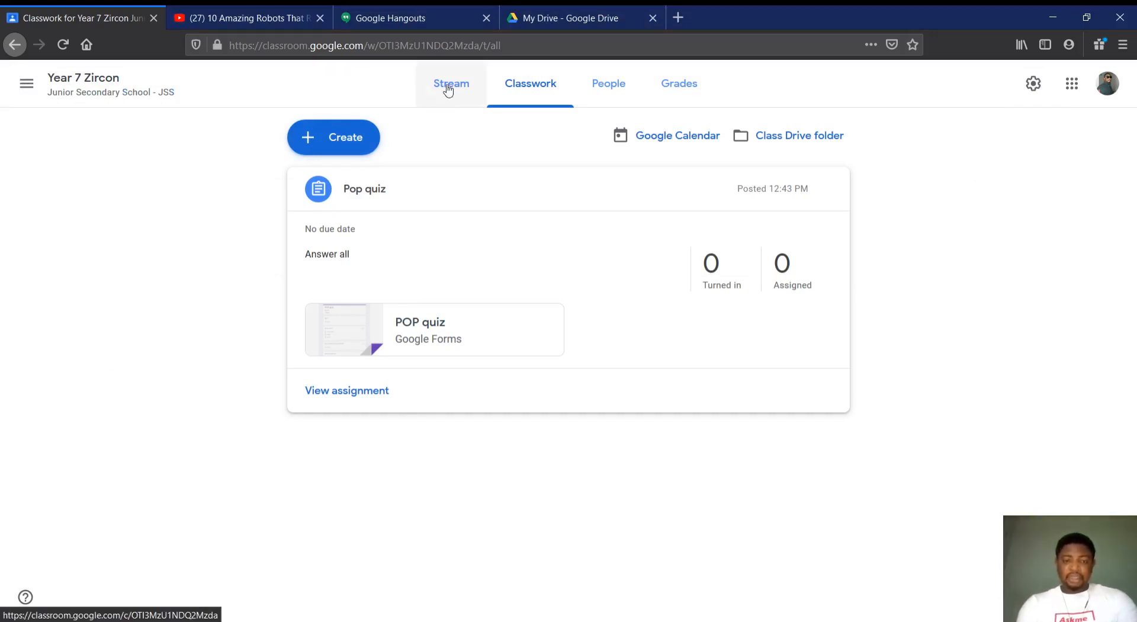
Create a new classwork material titled "Lesson Note" for the class
{"action": "left_click", "coordinate": [330, 140]}
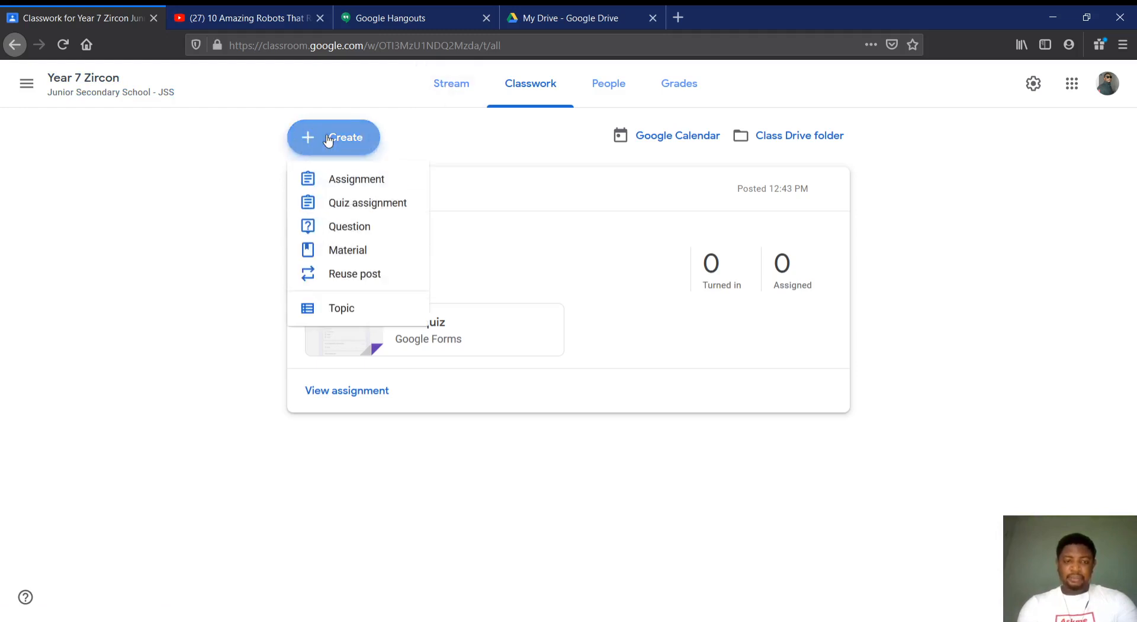
{"action": "left_click", "coordinate": [341, 251]}
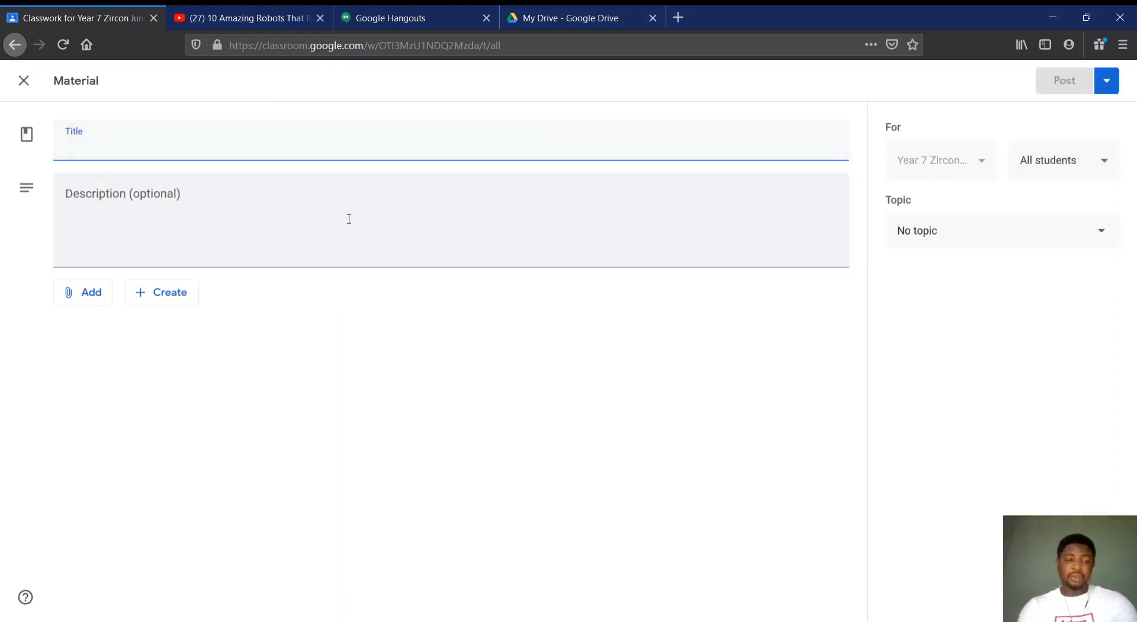
{"action": "type", "text": "L"}
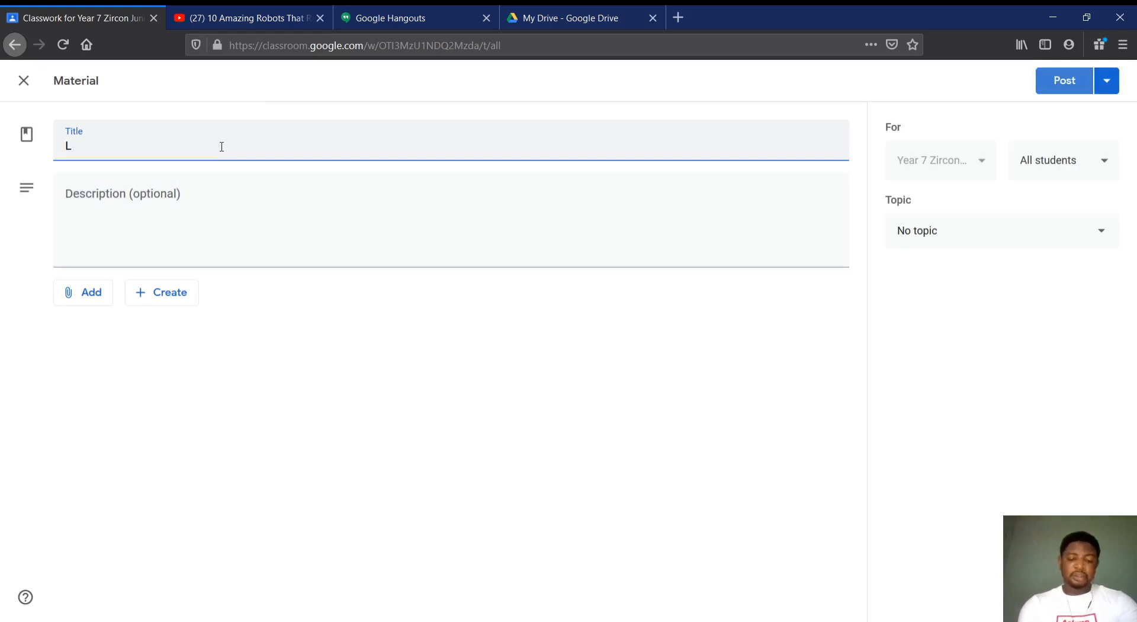
{"action": "type", "text": "esson Note"}
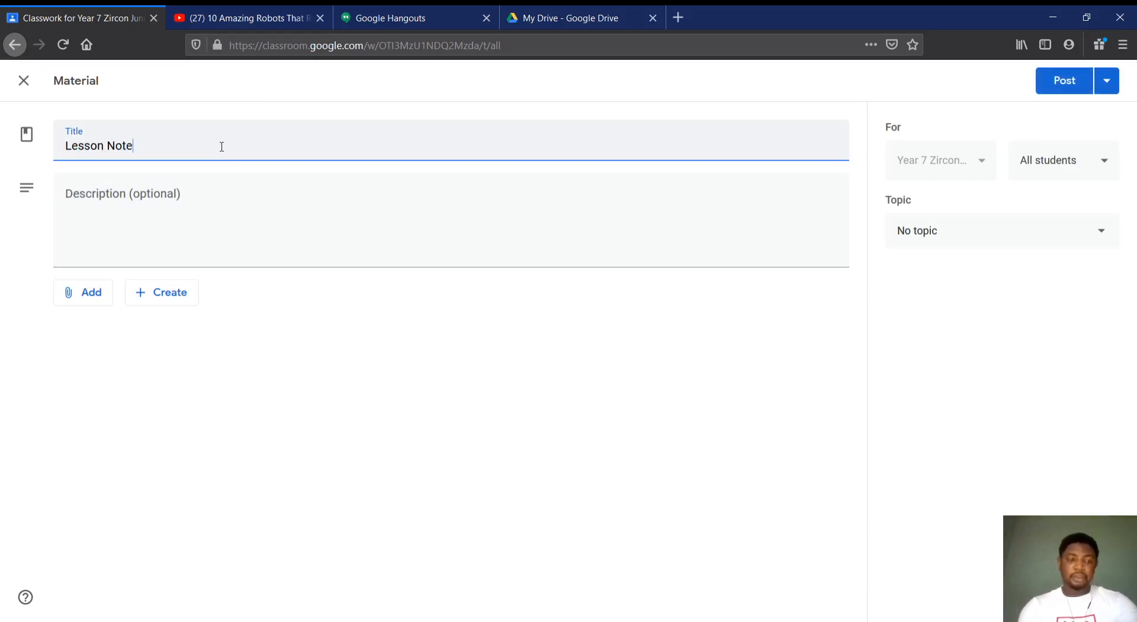
{"action": "left_click", "coordinate": [112, 203]}
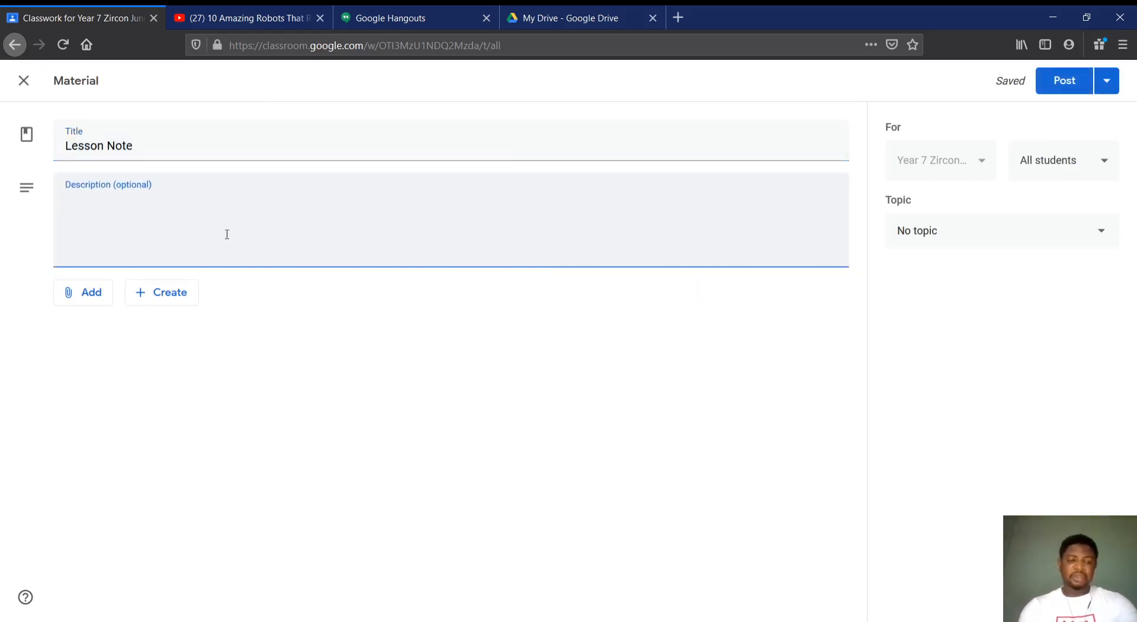
Attach a new Google Slides presentation to the "Lesson Note" material and open it by allowing the blocked pop-up
{"action": "left_click", "coordinate": [83, 293]}
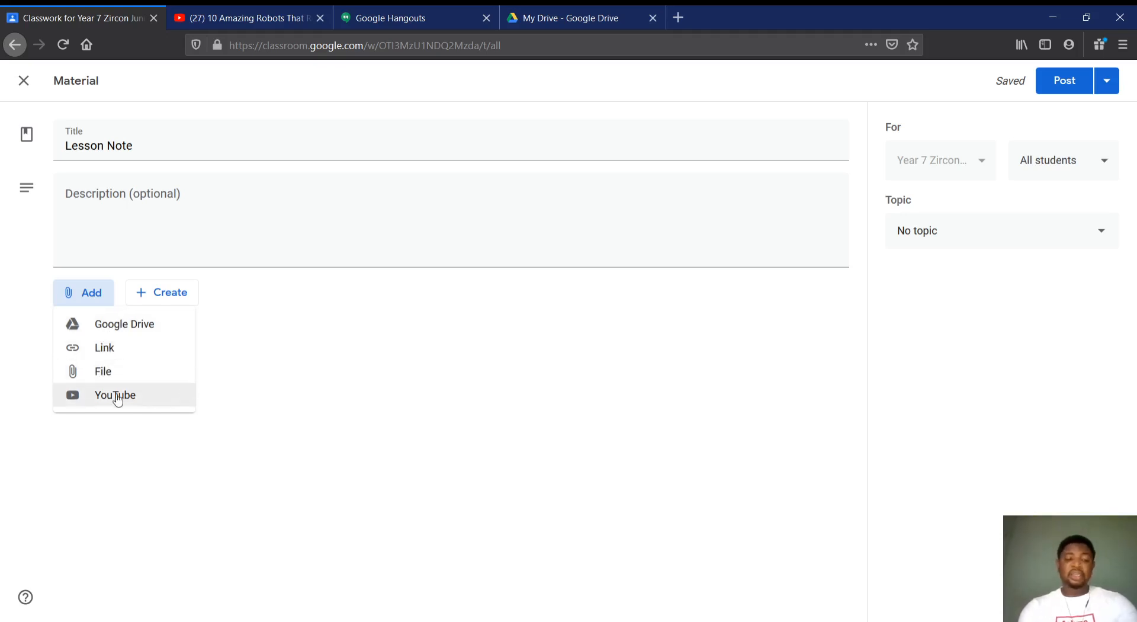
{"action": "left_click", "coordinate": [290, 390]}
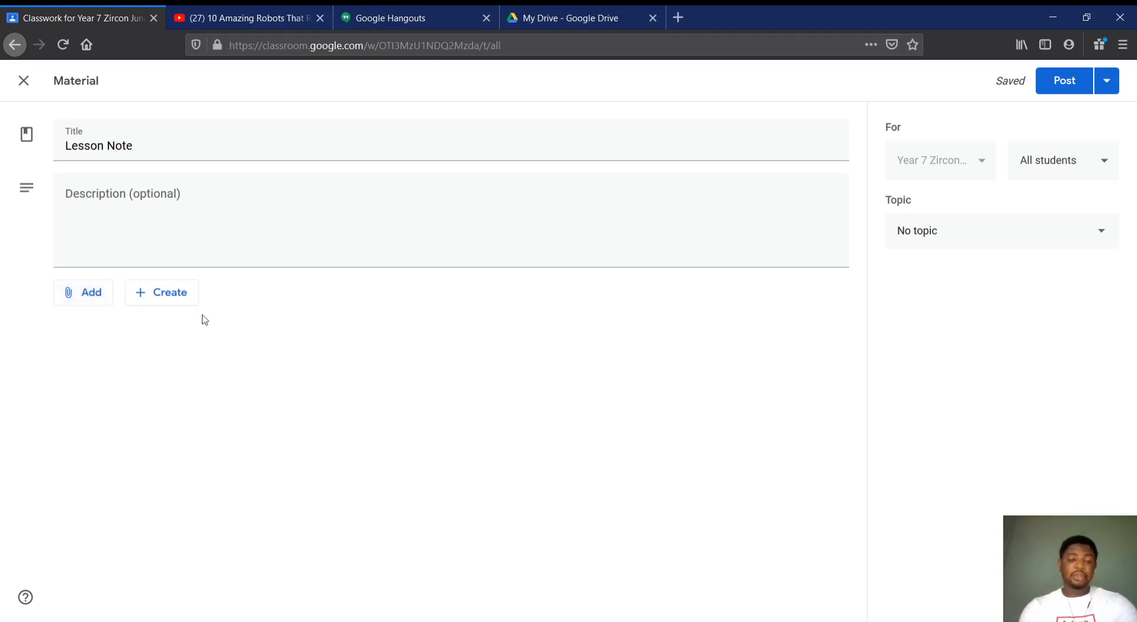
{"action": "left_click", "coordinate": [173, 297]}
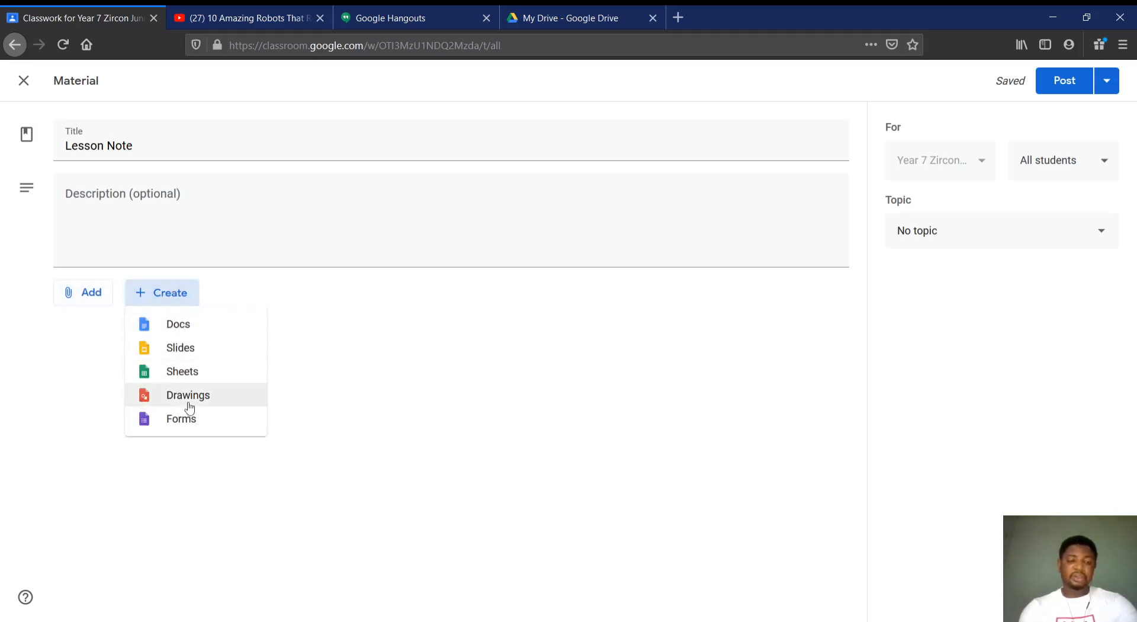
{"action": "left_click", "coordinate": [188, 349]}
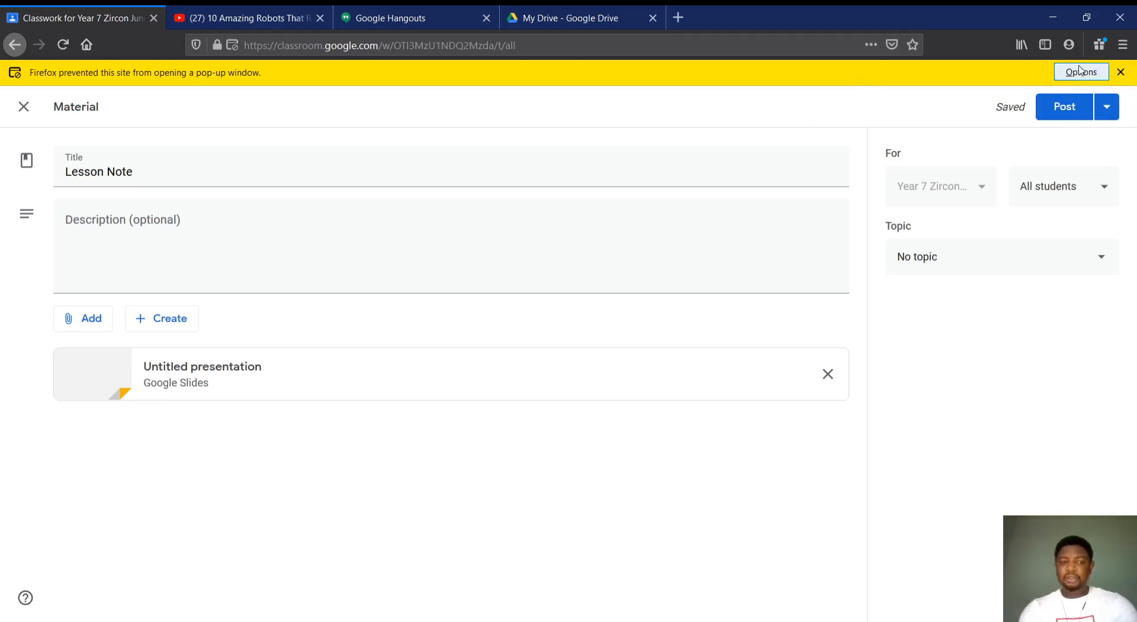
{"action": "left_click", "coordinate": [872, 95]}
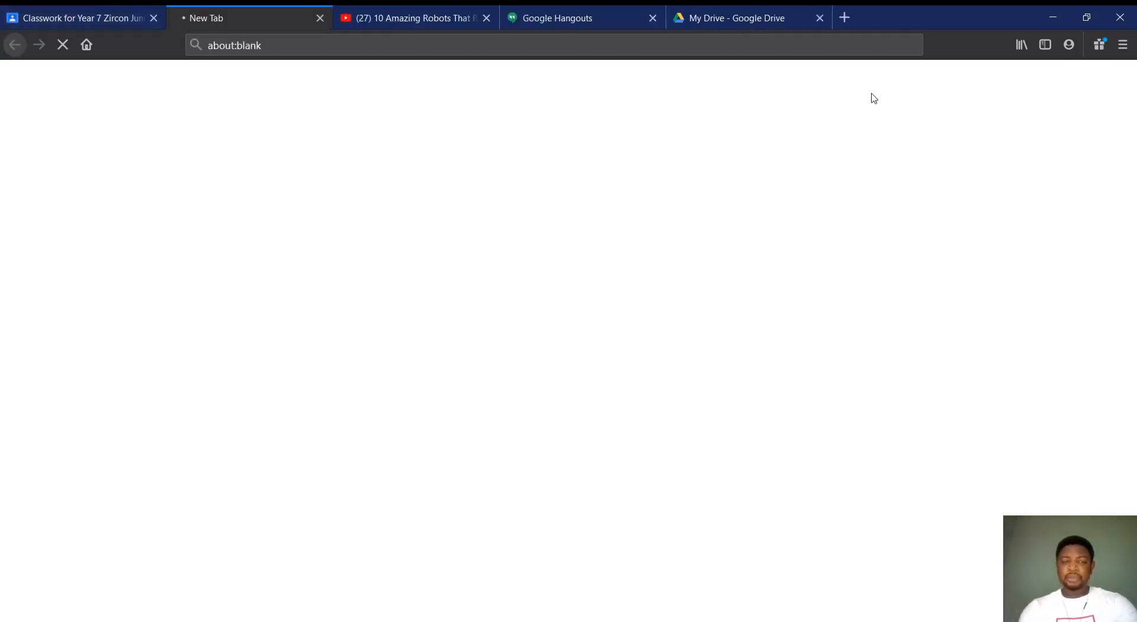
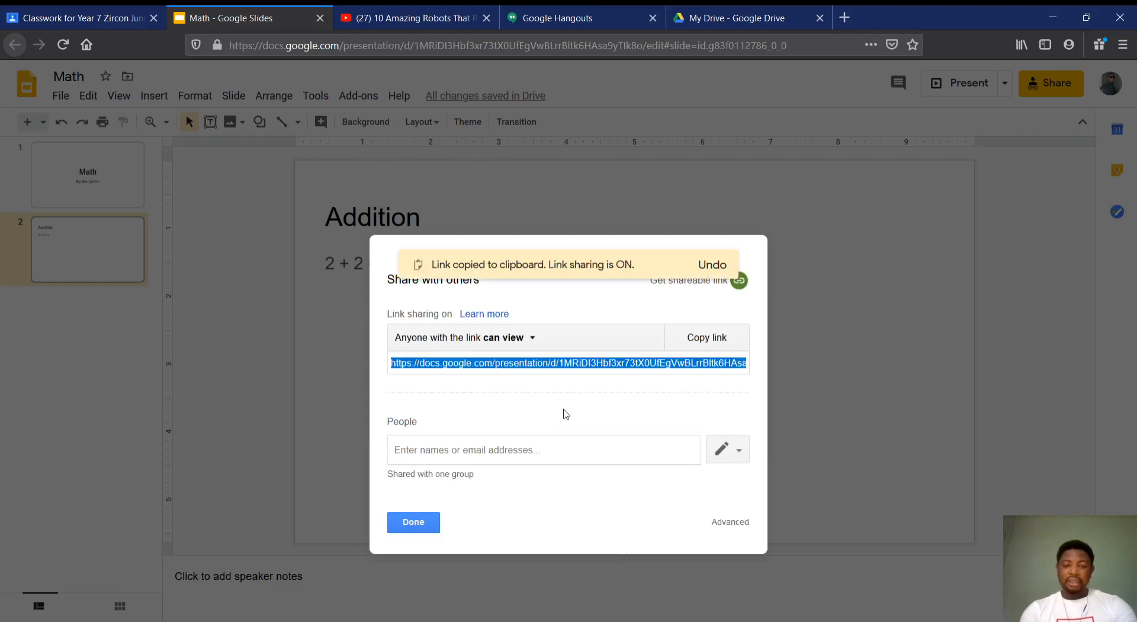
Finish the Math presentation's link sharing and check the presentation attached to the "Lesson Note" material in Classroom
{"action": "left_click", "coordinate": [402, 528]}
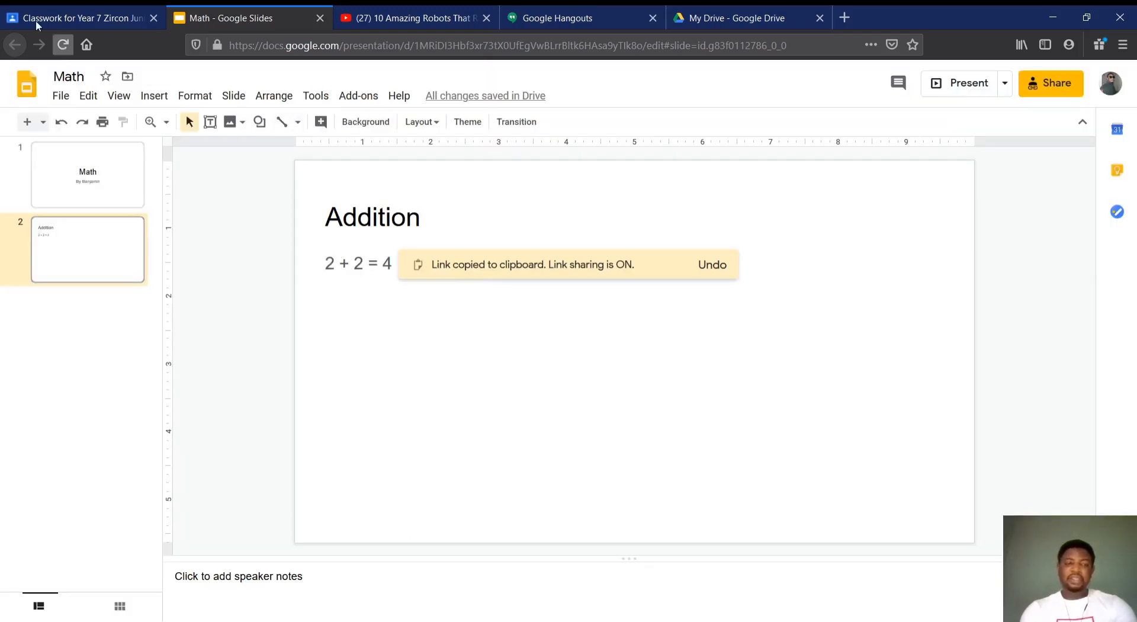
{"action": "left_click", "coordinate": [55, 18]}
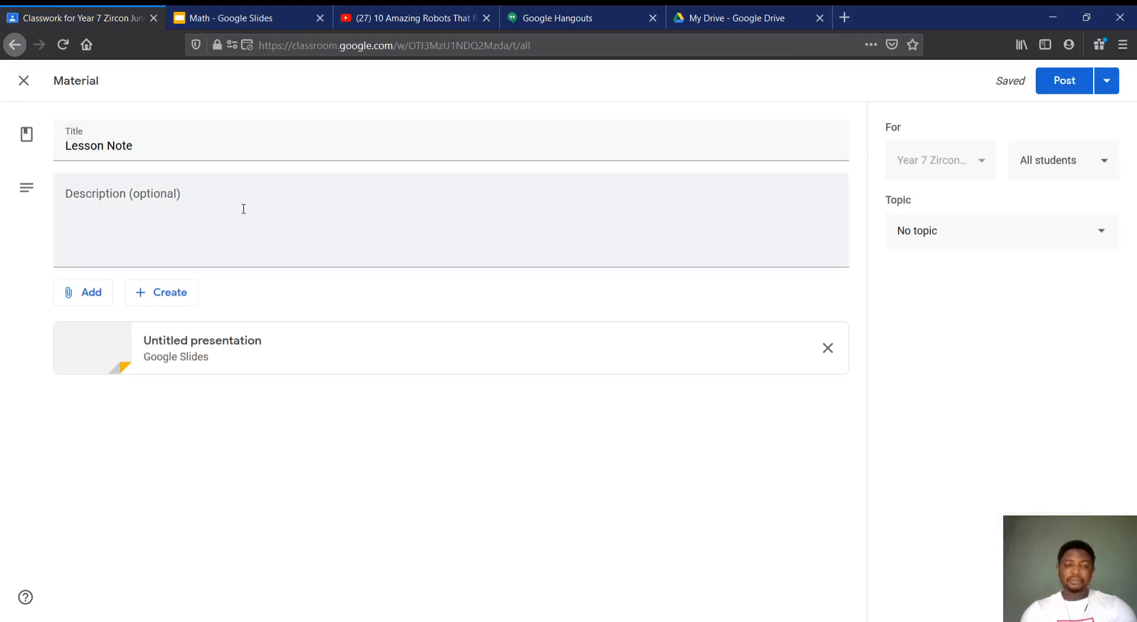
{"action": "left_click", "coordinate": [203, 350]}
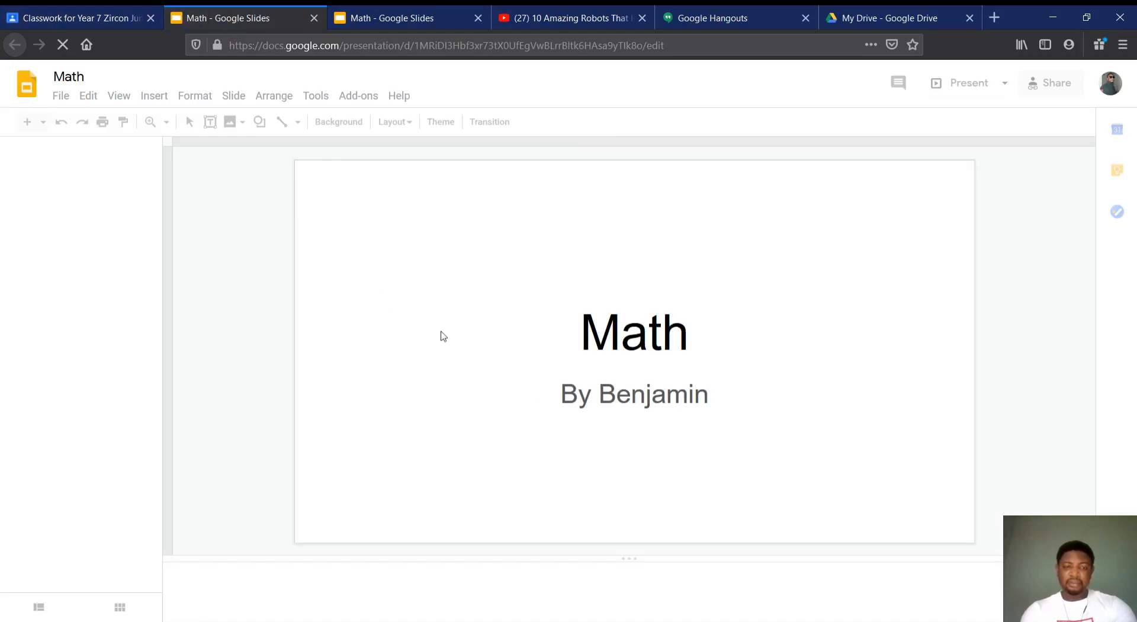
{"action": "left_click", "coordinate": [314, 19]}
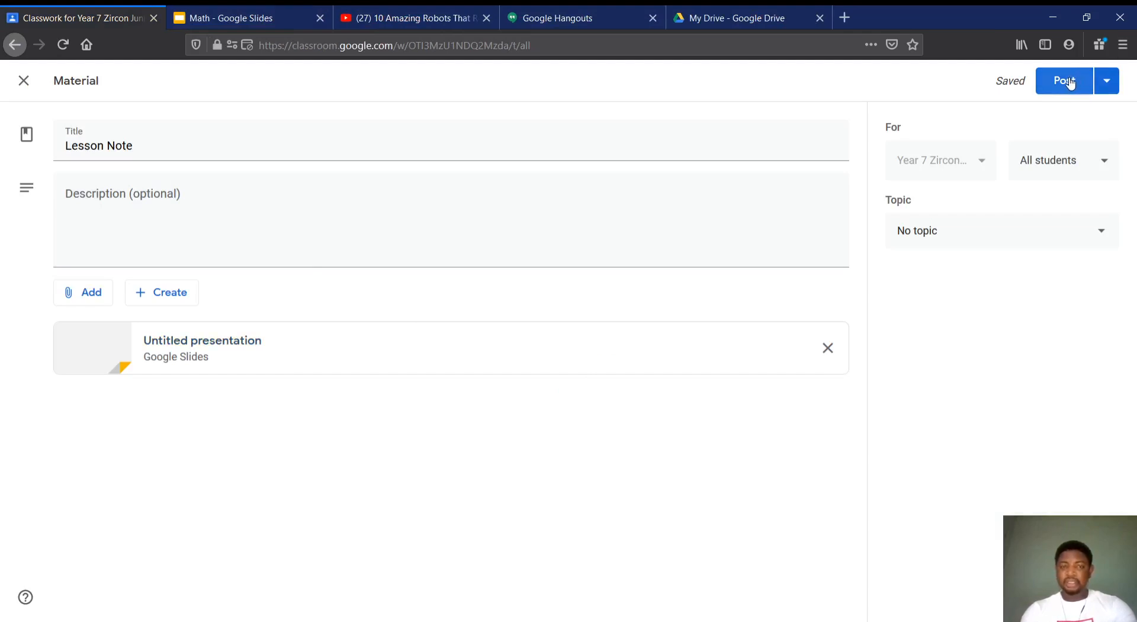
Close the Math presentation and return to the "Lesson Note" material draft in Classroom
{"action": "left_click", "coordinate": [209, 19]}
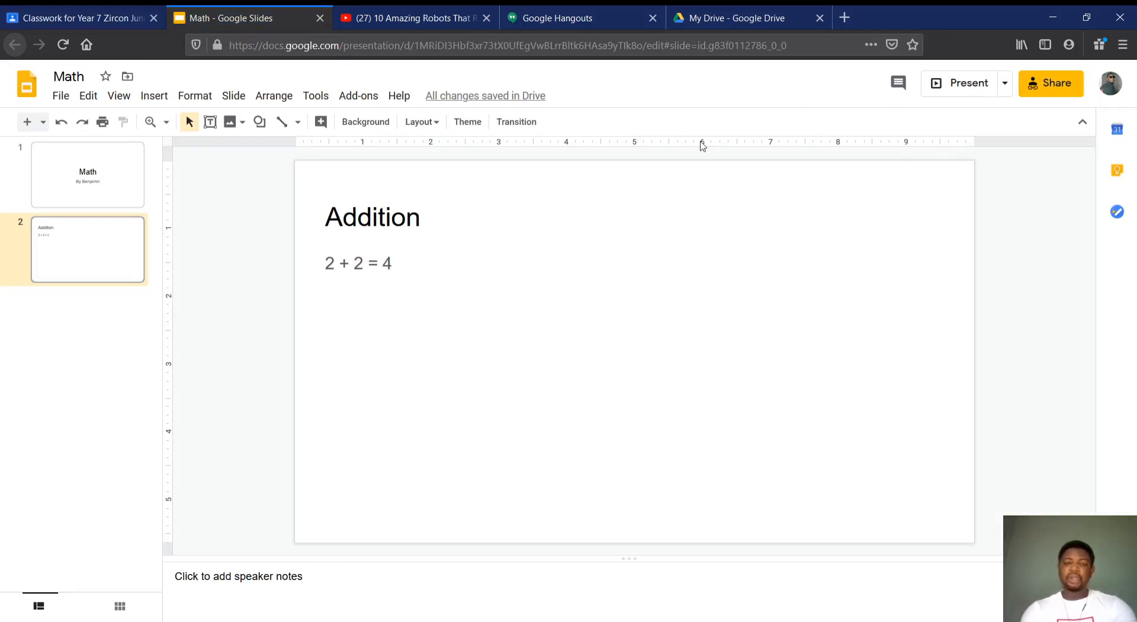
{"action": "left_click", "coordinate": [322, 20]}
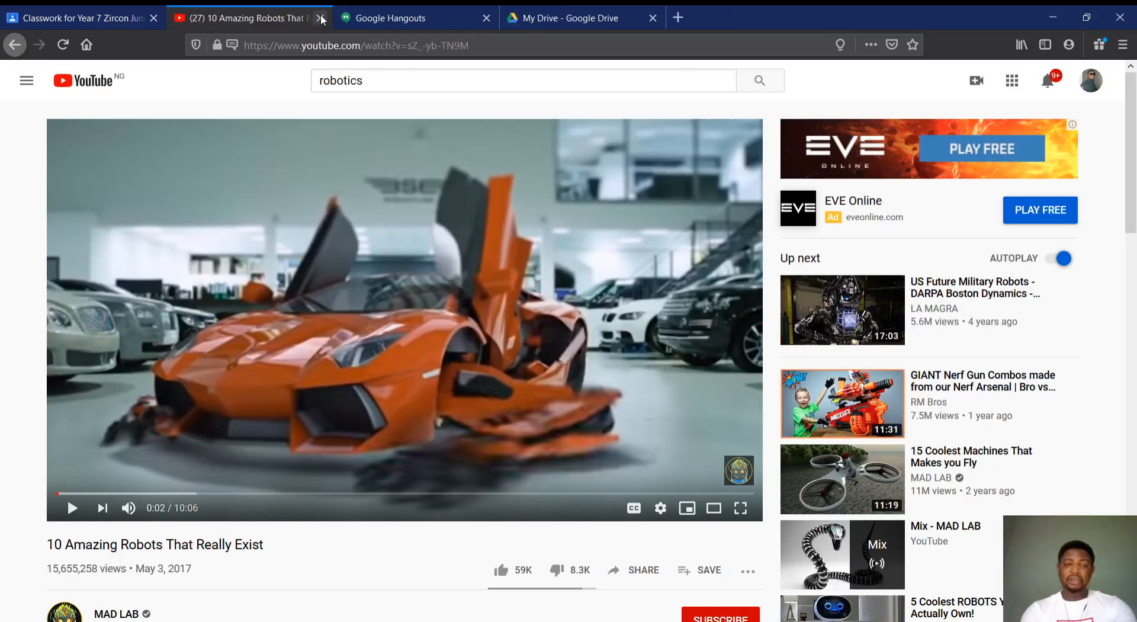
{"action": "left_click", "coordinate": [112, 20]}
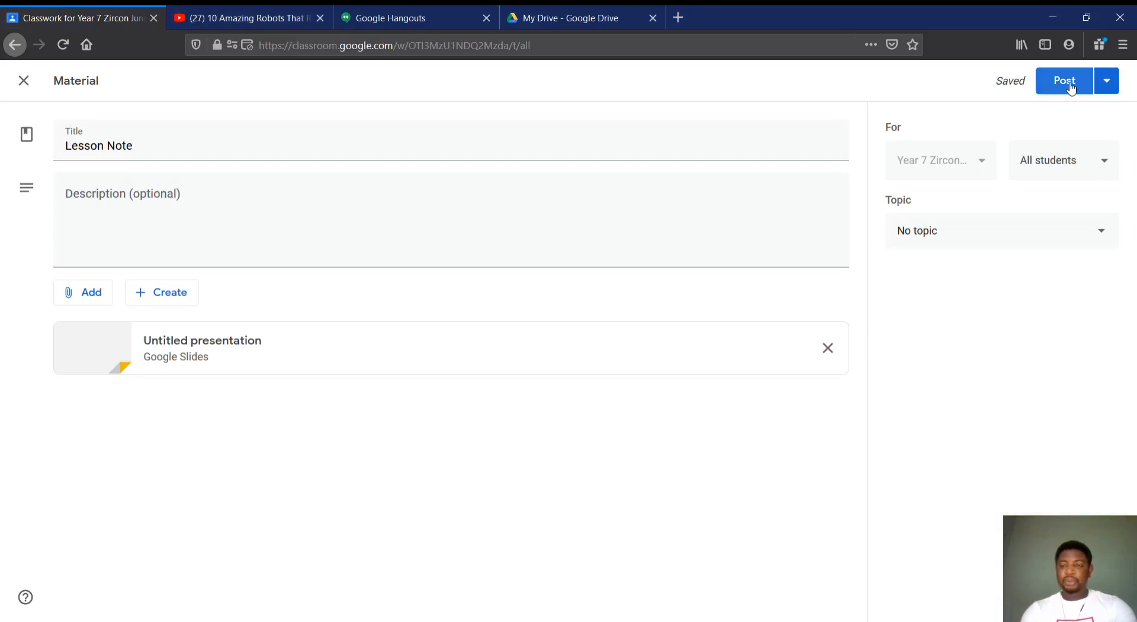
Assign the new topic "Math - Addition" to the "Lesson Note" material and post it to all students
{"action": "left_click", "coordinate": [1106, 81]}
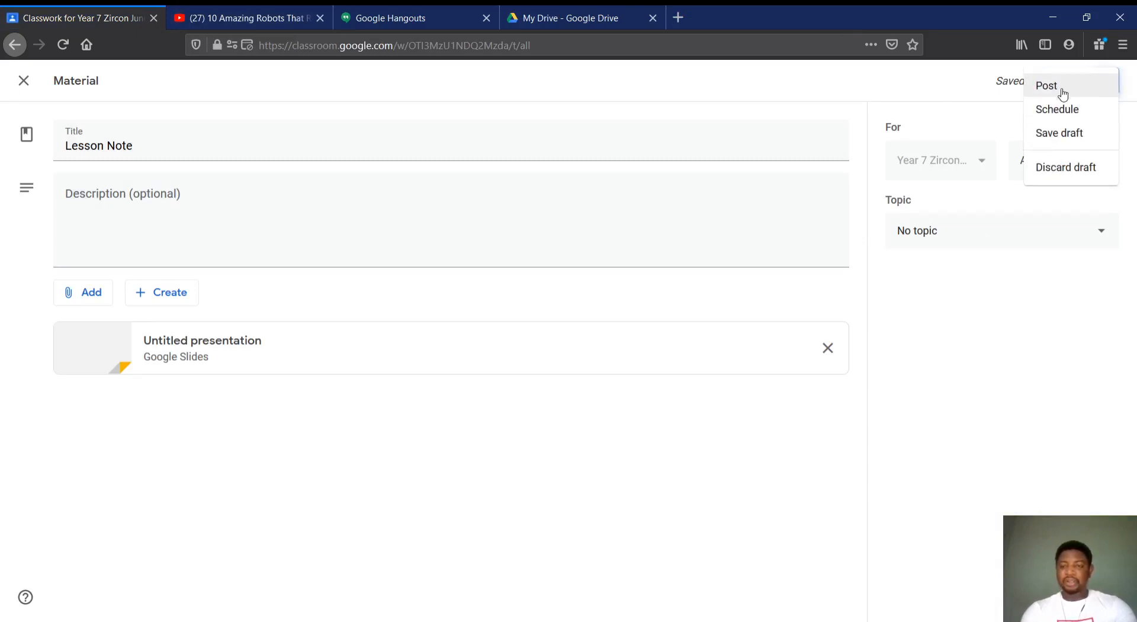
{"action": "left_click", "coordinate": [974, 234]}
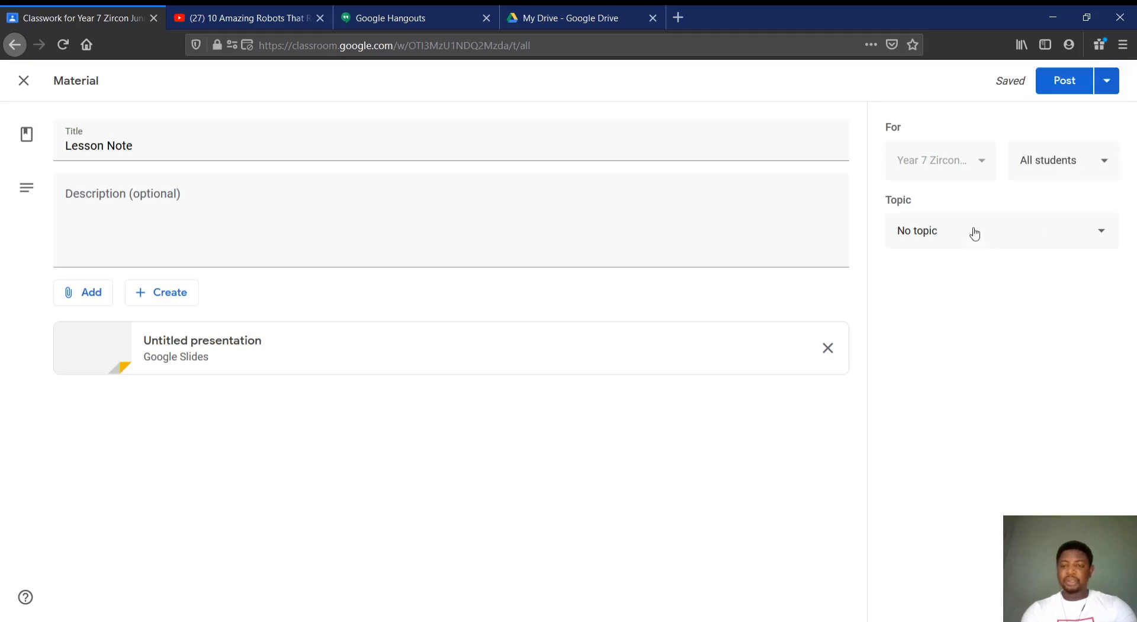
{"action": "left_click", "coordinate": [1003, 230]}
{"action": "left_click", "coordinate": [965, 279]}
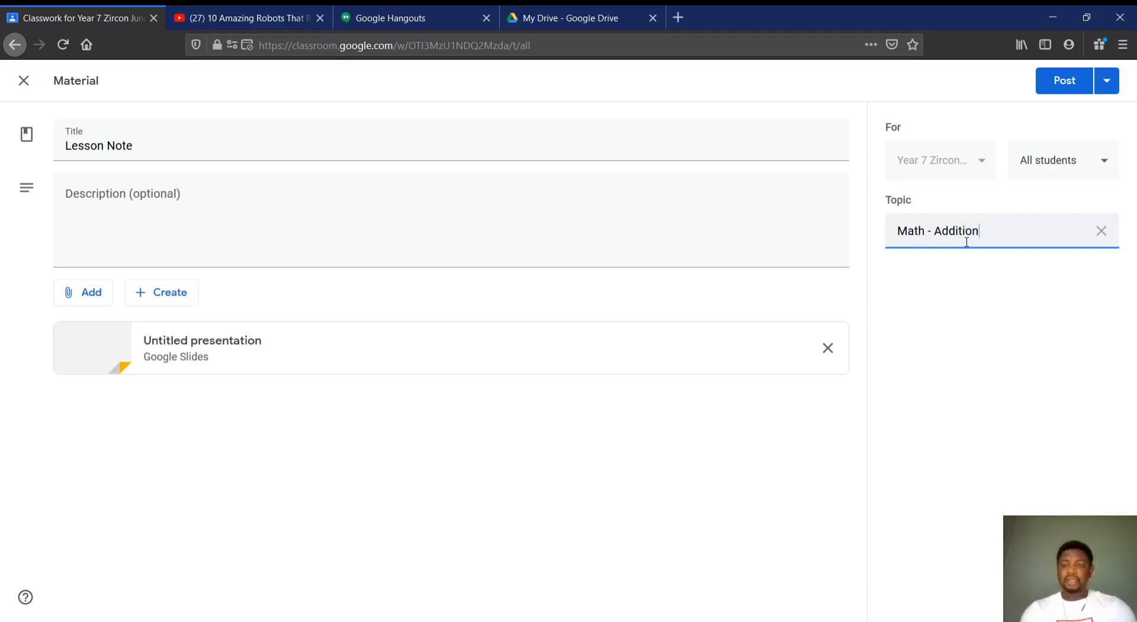
{"action": "left_click", "coordinate": [1006, 325]}
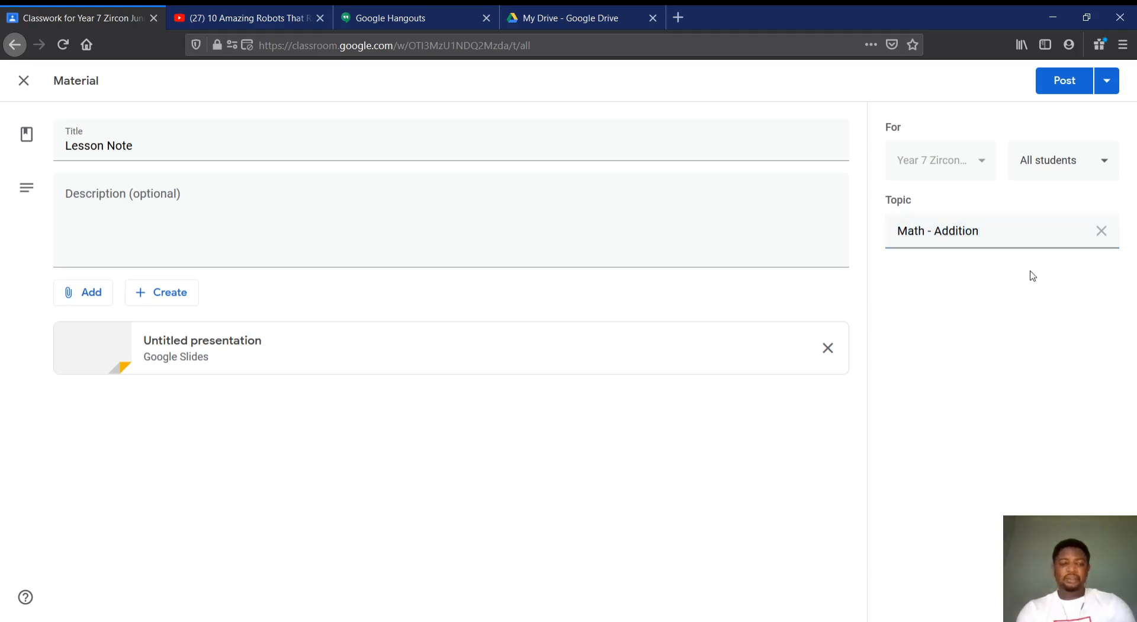
{"action": "left_click", "coordinate": [1056, 80]}
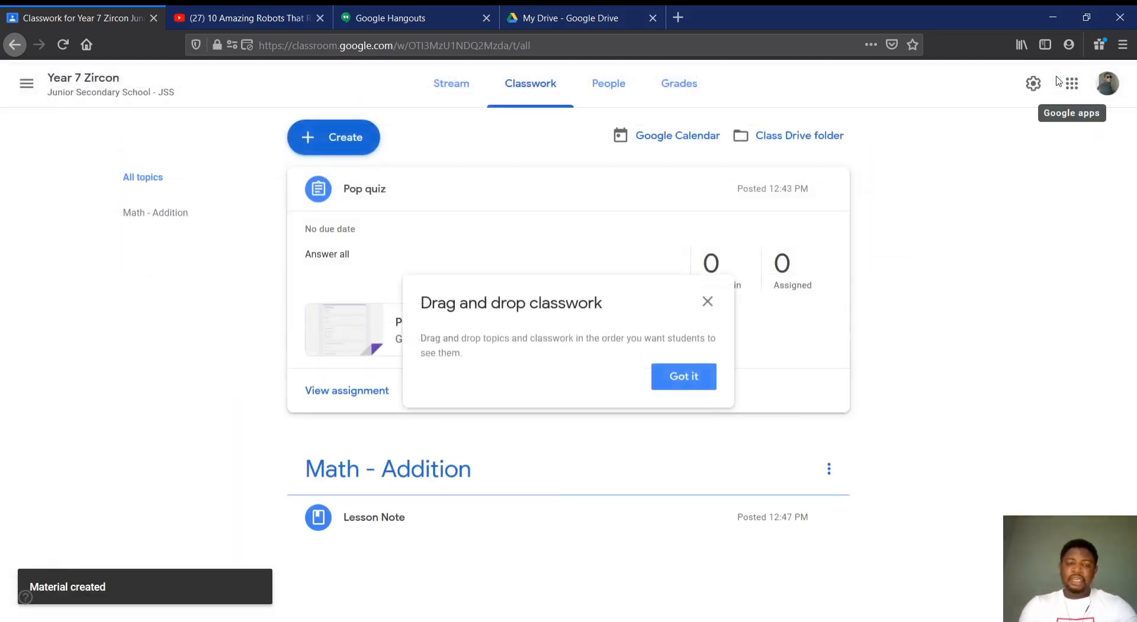
{"action": "left_click", "coordinate": [694, 381]}
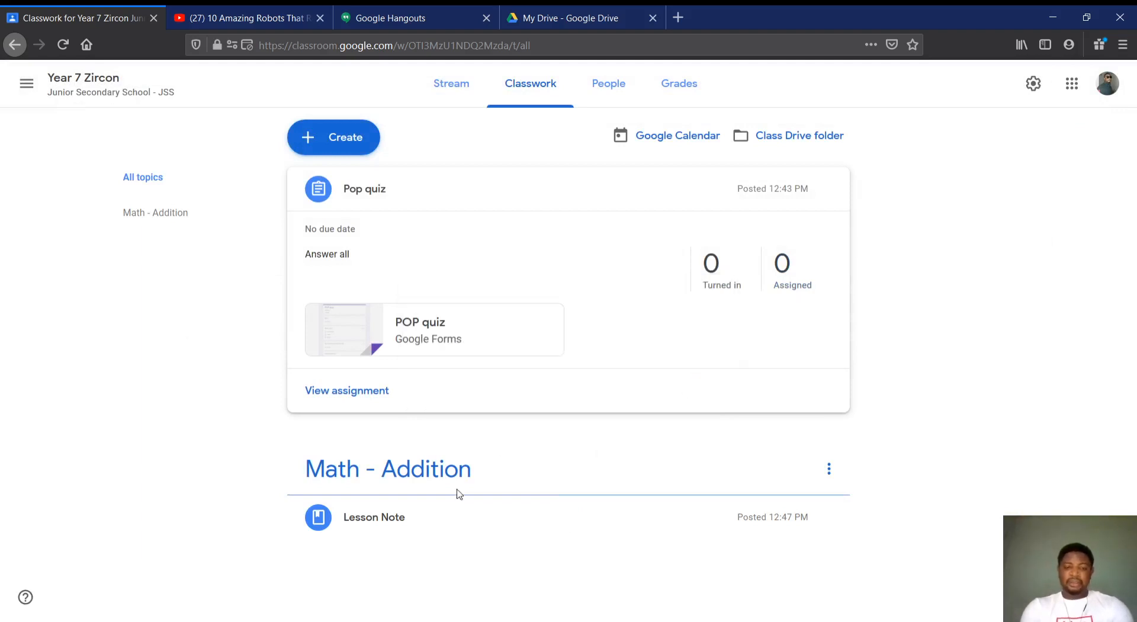
Check the posted "Lesson Note" by viewing the second slide of its attached Math presentation, and close the presentation
{"action": "left_click", "coordinate": [369, 523]}
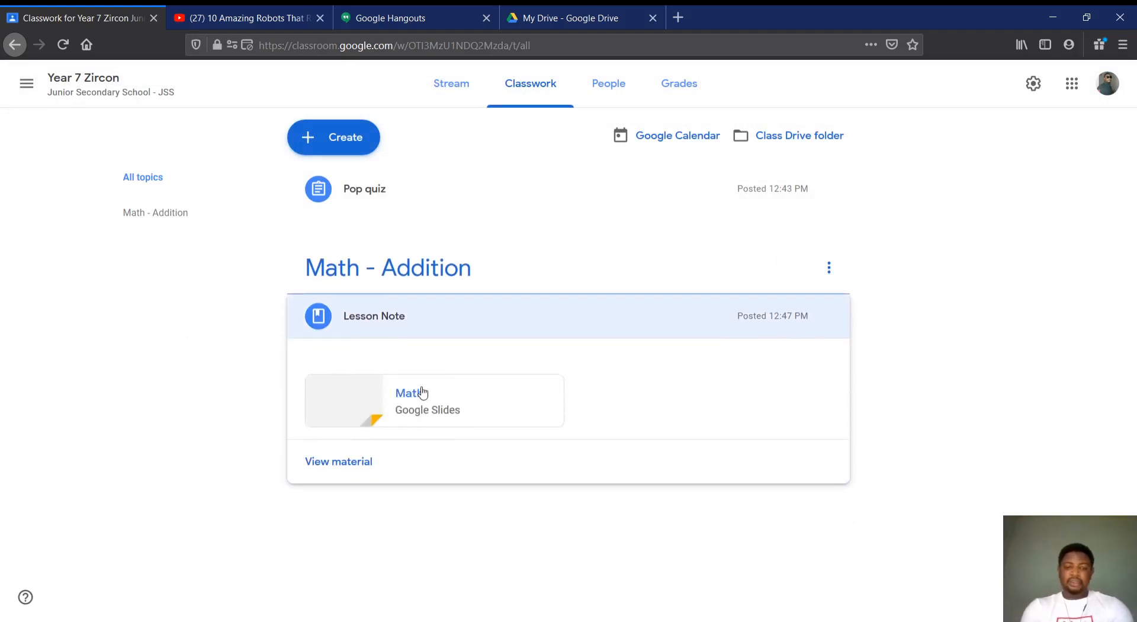
{"action": "left_click", "coordinate": [422, 393]}
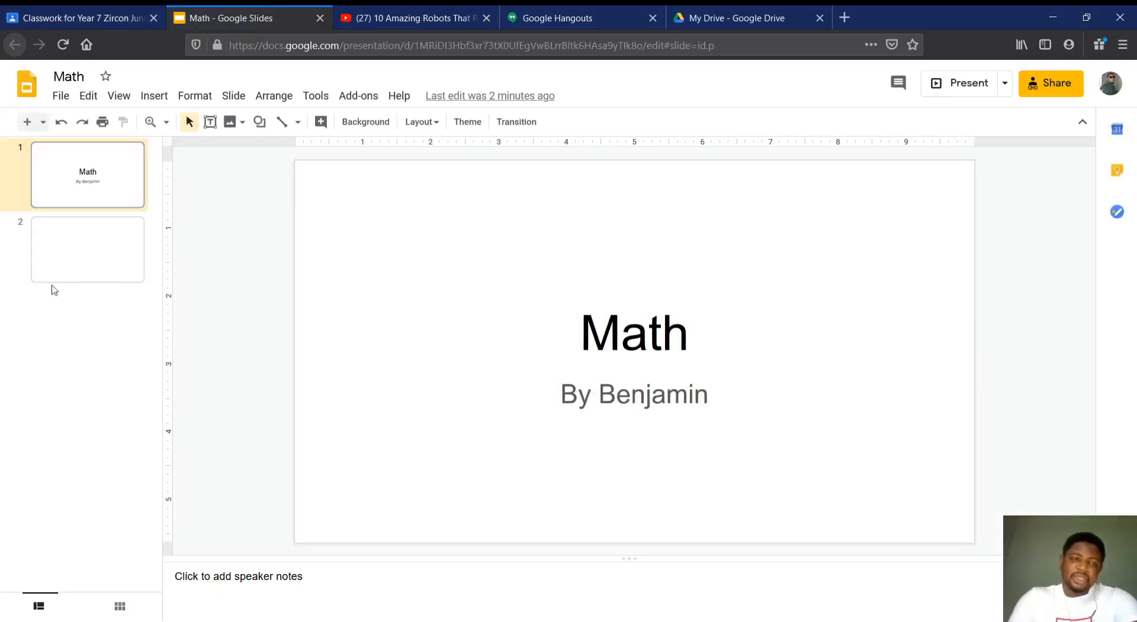
{"action": "left_click", "coordinate": [61, 246]}
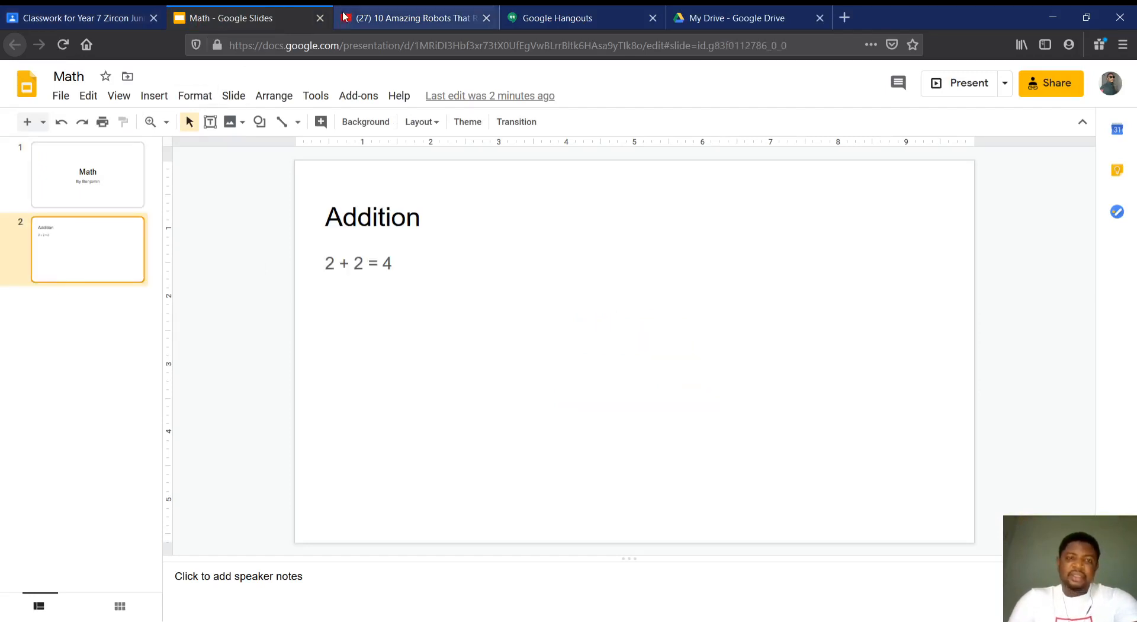
{"action": "left_click", "coordinate": [318, 20]}
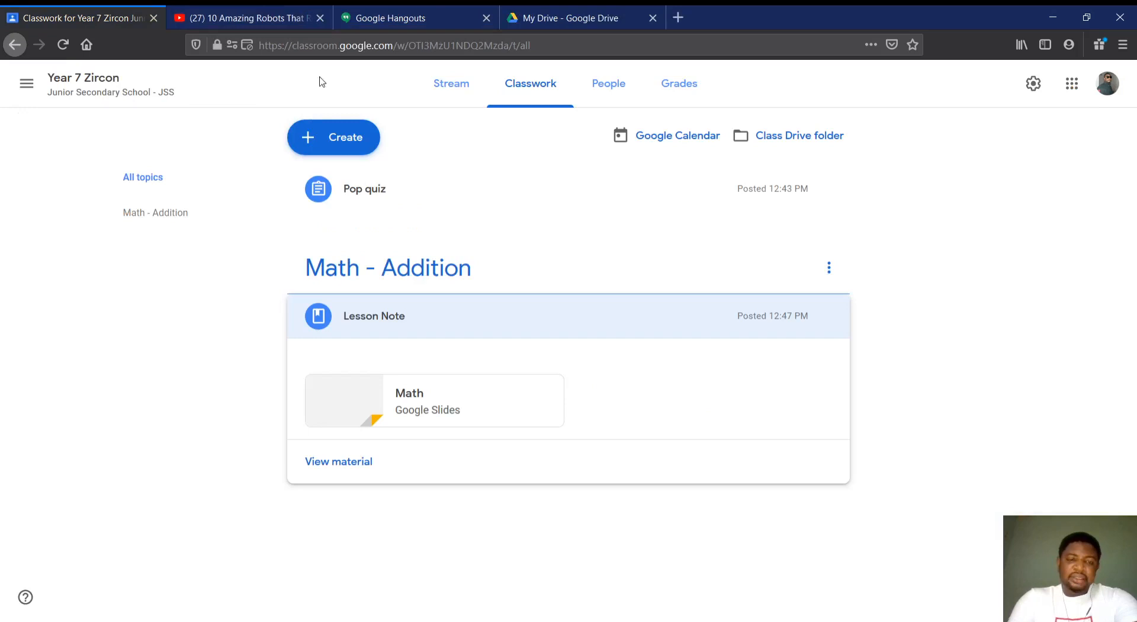
Start another classwork material and attach a new Google Drawings file to it
{"action": "left_click", "coordinate": [320, 138]}
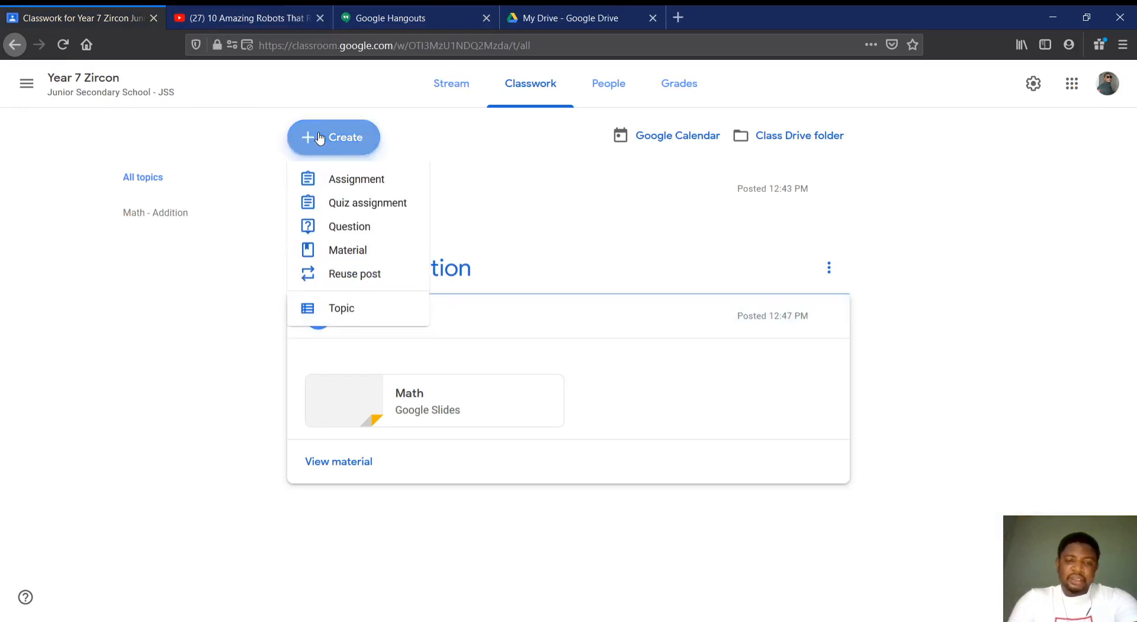
{"action": "left_click", "coordinate": [335, 251]}
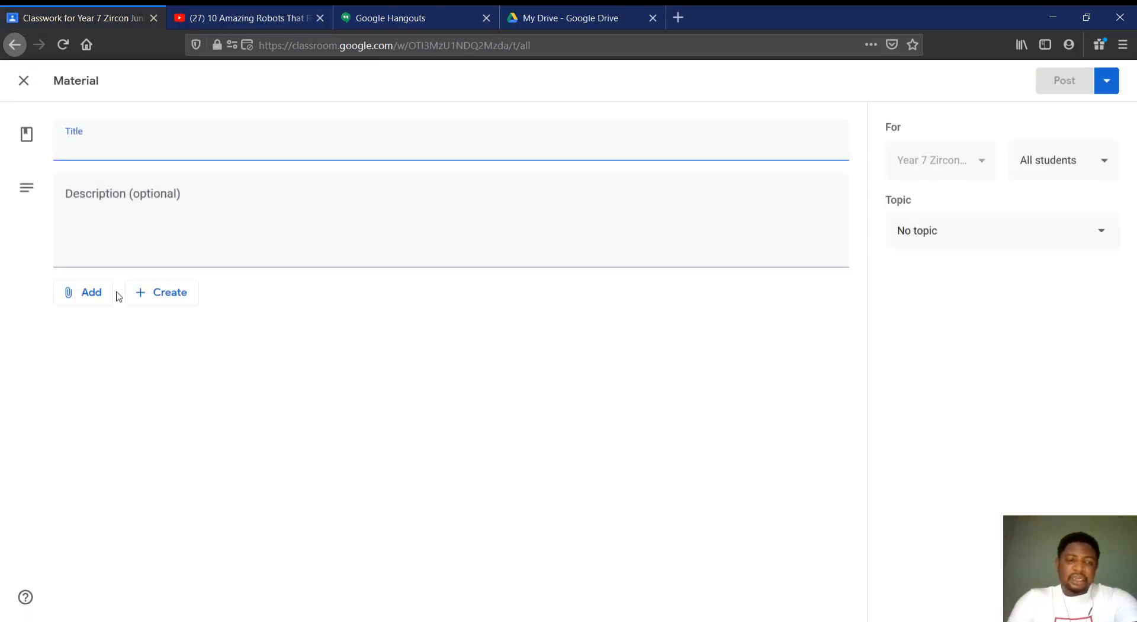
{"action": "left_click", "coordinate": [154, 293]}
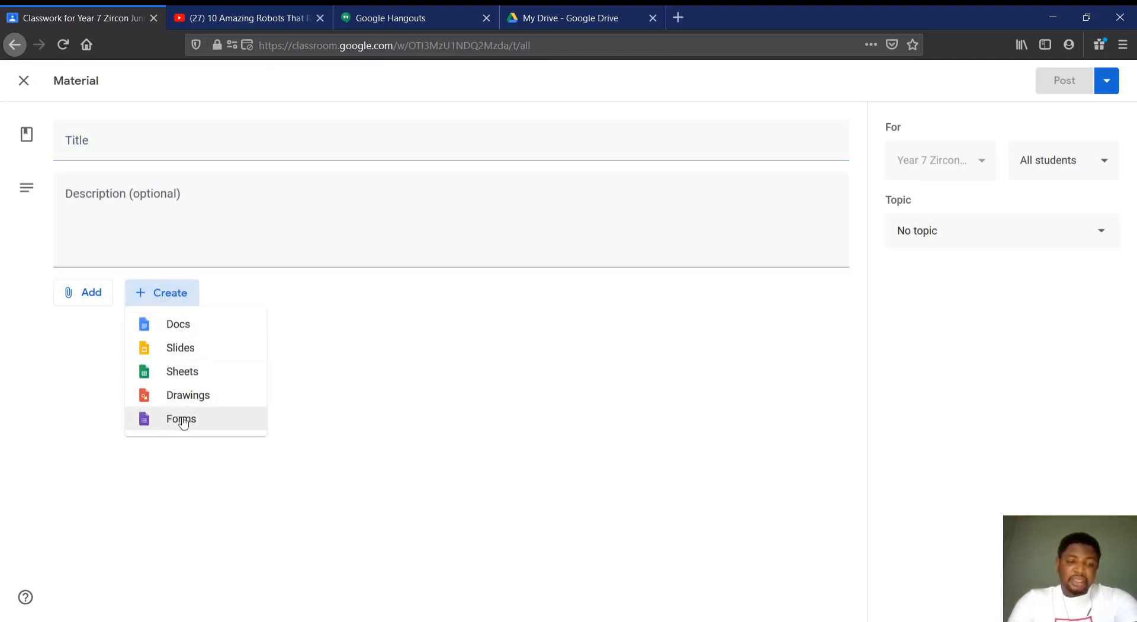
{"action": "left_click", "coordinate": [179, 398]}
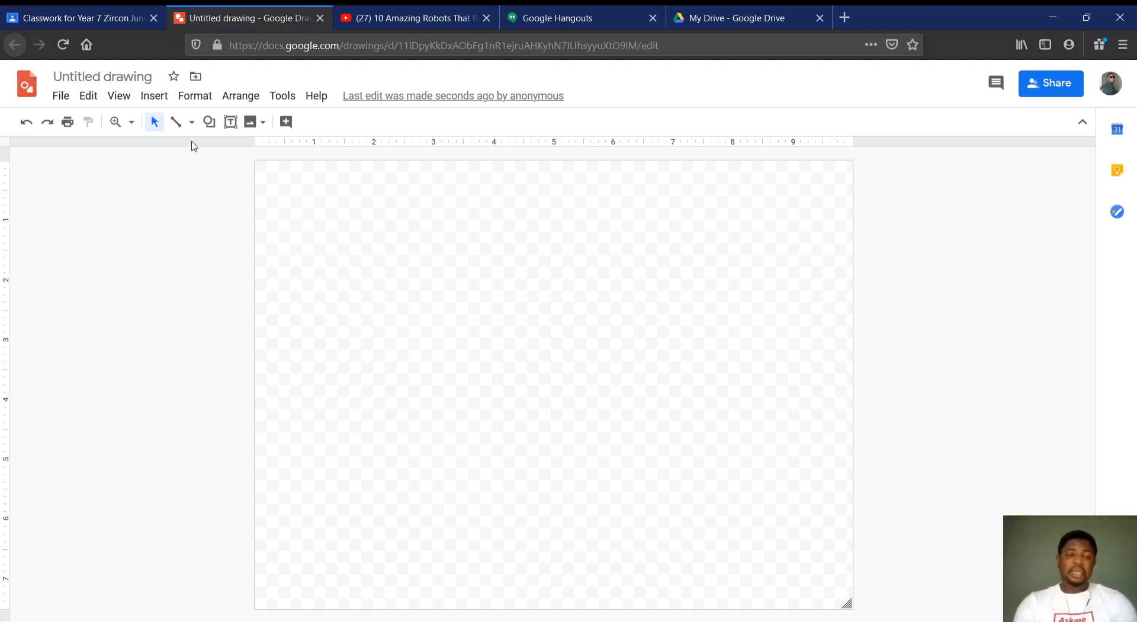
Look through the line, shape, text box and image tools available for the new drawing
{"action": "left_click", "coordinate": [193, 123]}
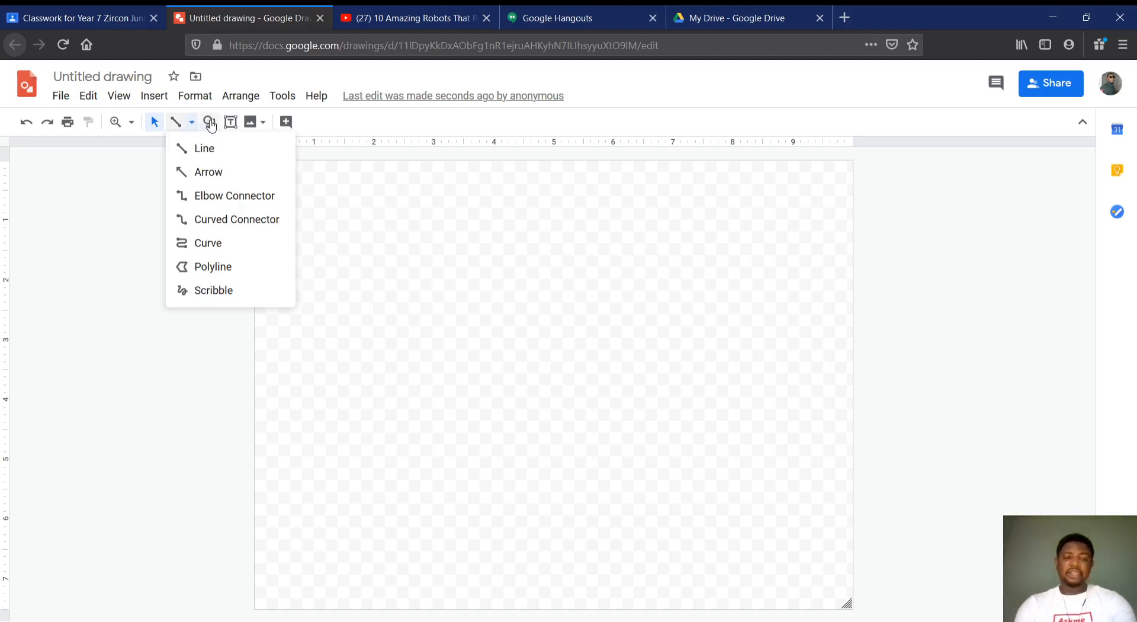
{"action": "left_click", "coordinate": [211, 123]}
{"action": "left_click", "coordinate": [176, 123]}
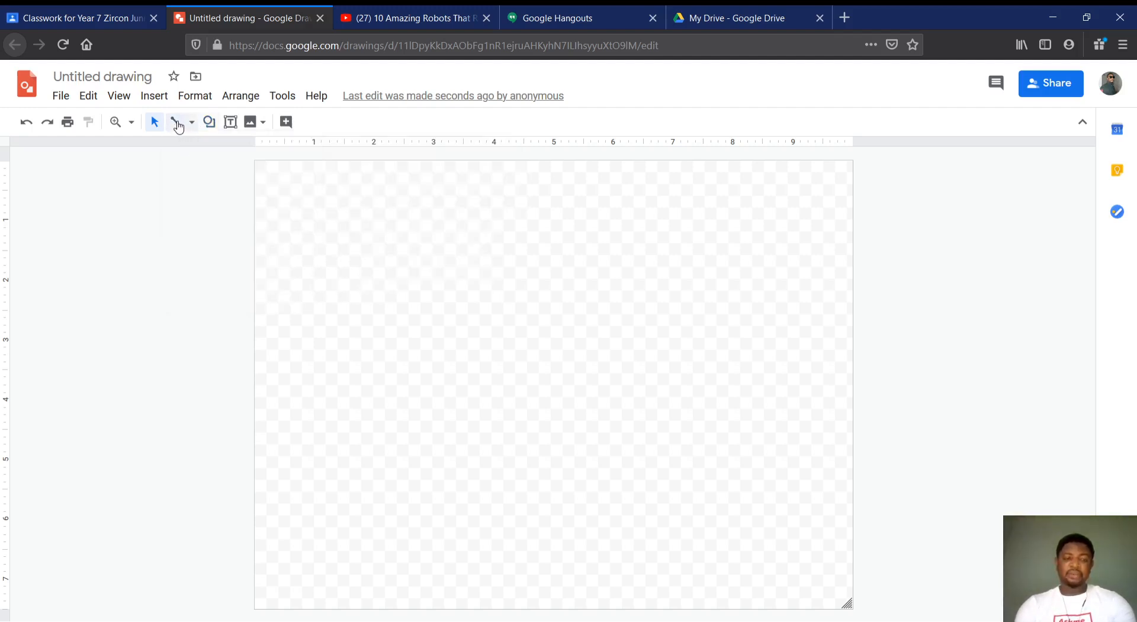
{"action": "left_click", "coordinate": [230, 123]}
{"action": "left_click", "coordinate": [256, 125]}
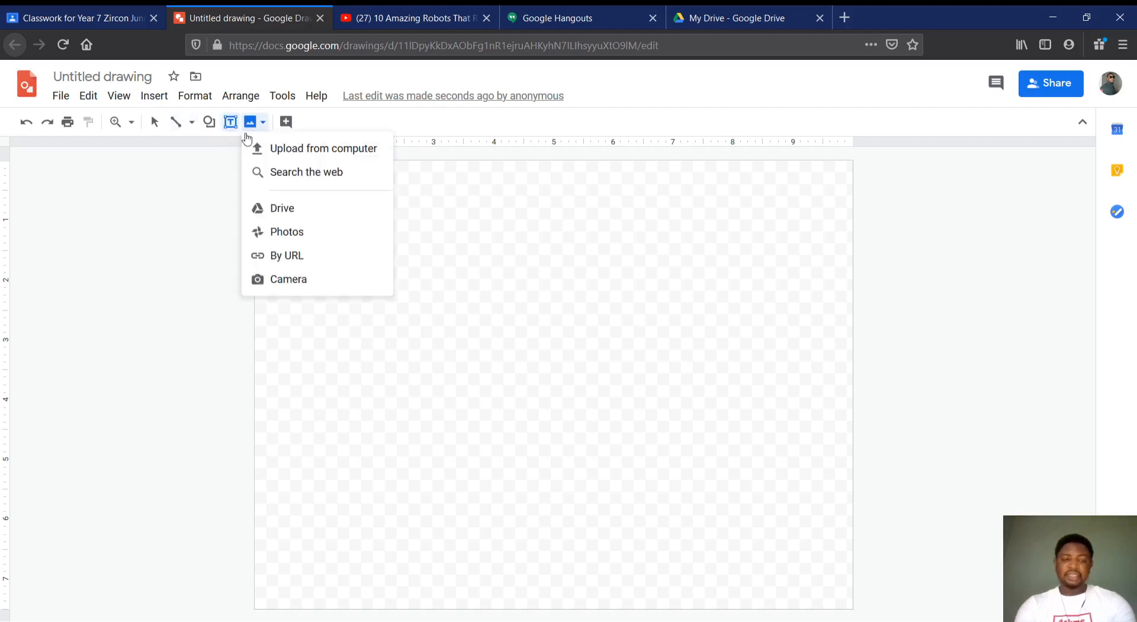
{"action": "left_click", "coordinate": [180, 193]}
{"action": "left_click", "coordinate": [183, 196]}
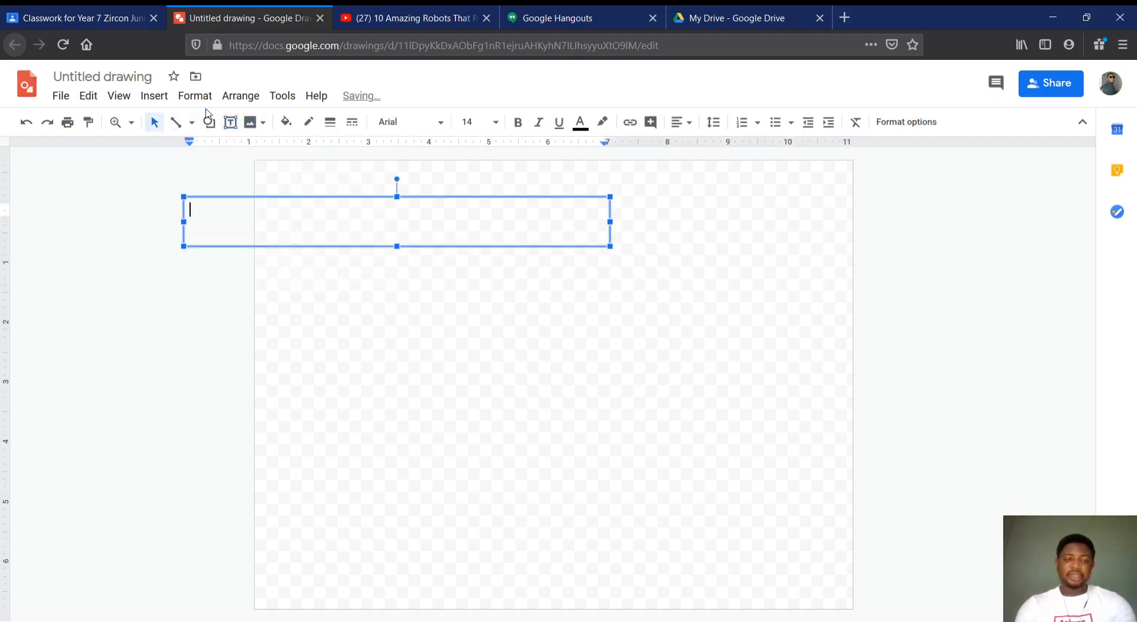
{"action": "left_click", "coordinate": [467, 290]}
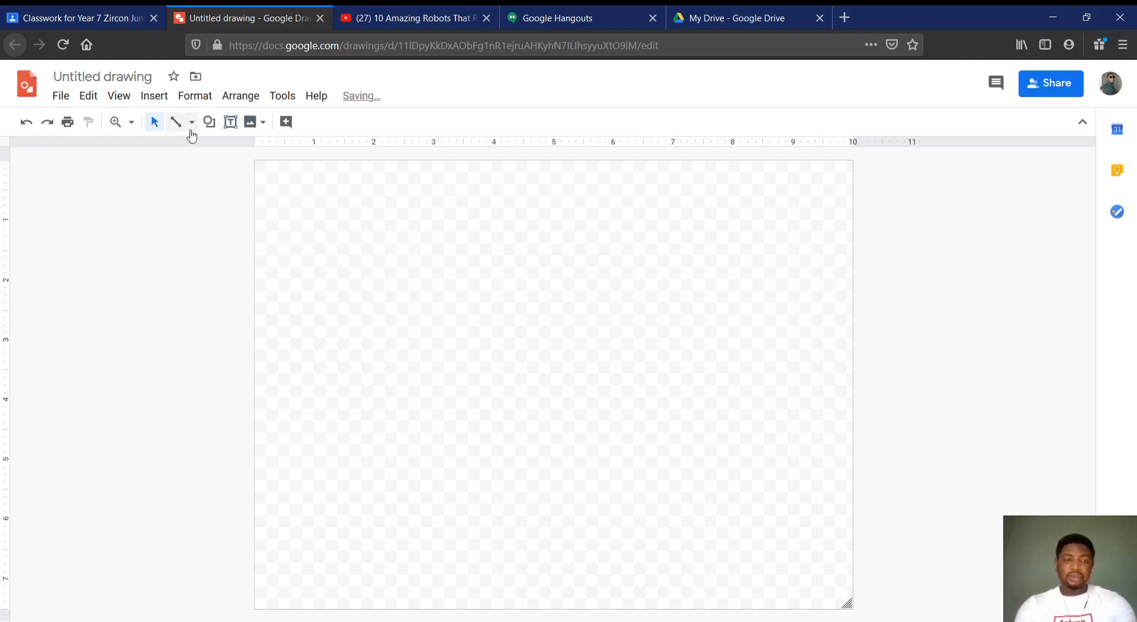
Draw a rectangle about 3 units wide and 2.7 high in the upper-left area of the canvas
{"action": "left_click", "coordinate": [210, 136]}
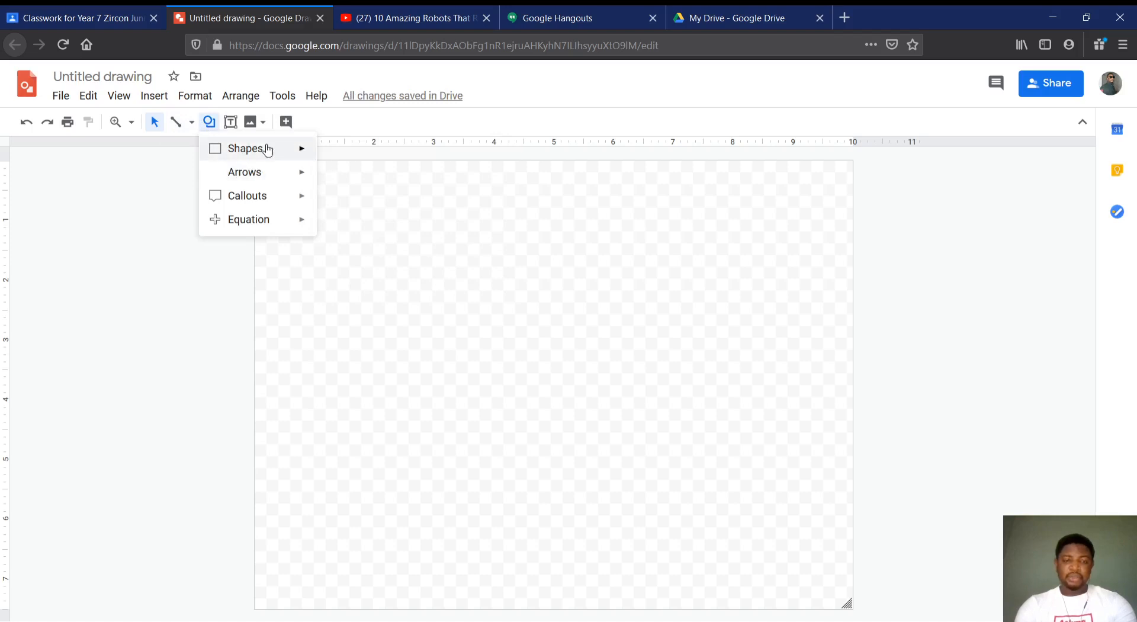
{"action": "mouse_move", "coordinate": [268, 149]}
{"action": "left_click", "coordinate": [326, 155]}
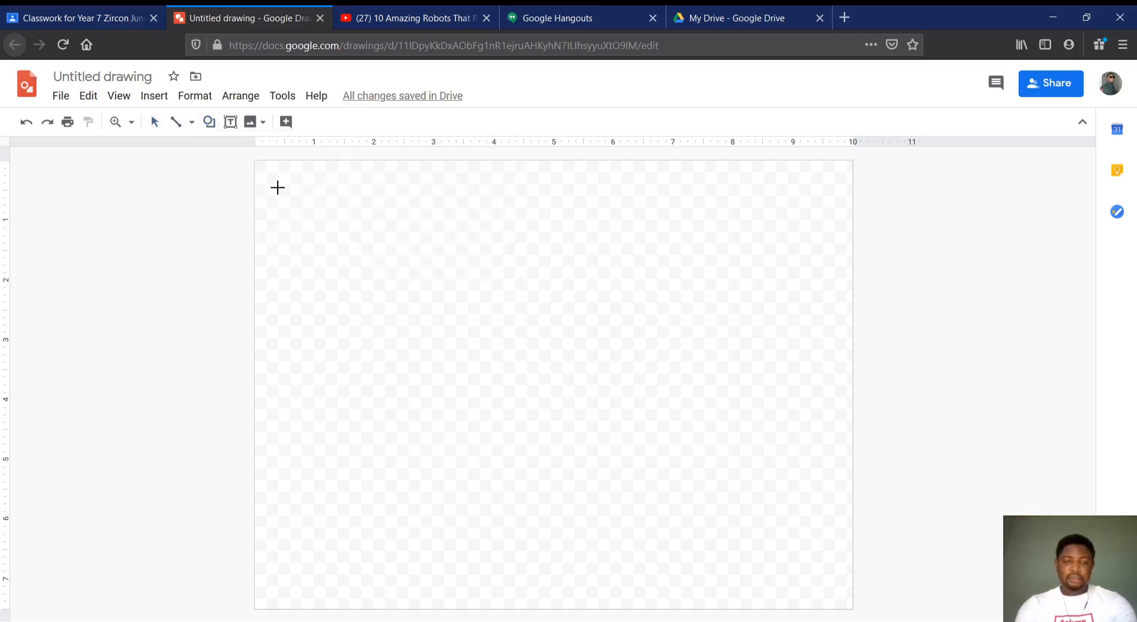
{"action": "left_click_drag", "start_coordinate": [278, 188], "coordinate": [457, 349]}
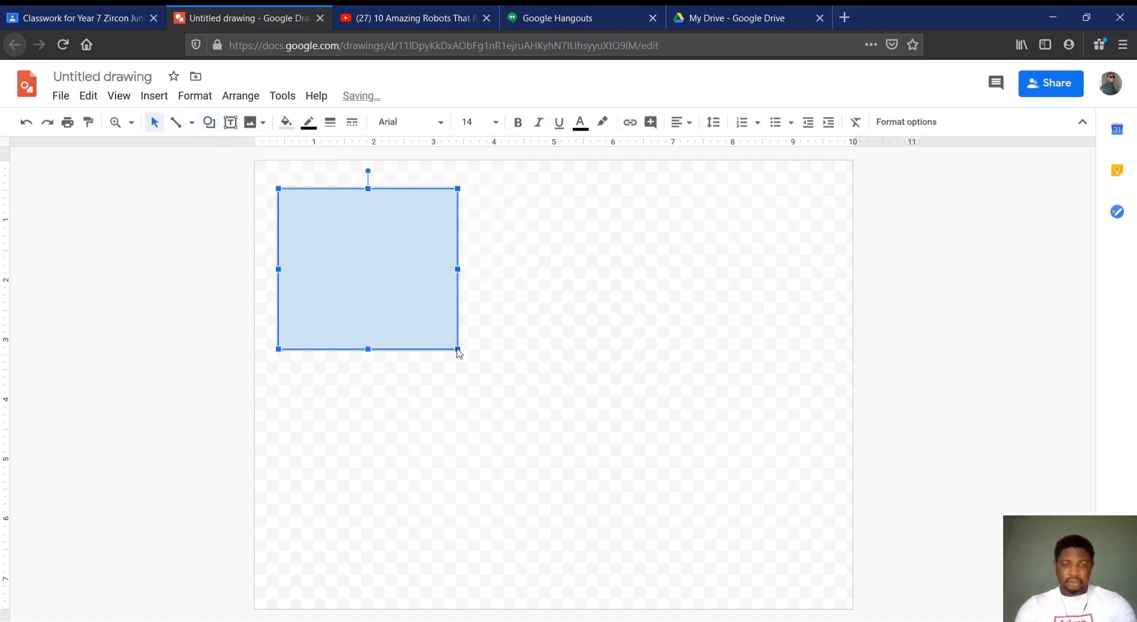
Draw a near-circular oval about 3.6 units wide and 3.3 high on the canvas, to the right of the rectangle
{"action": "left_click", "coordinate": [208, 124]}
{"action": "mouse_move", "coordinate": [299, 152]}
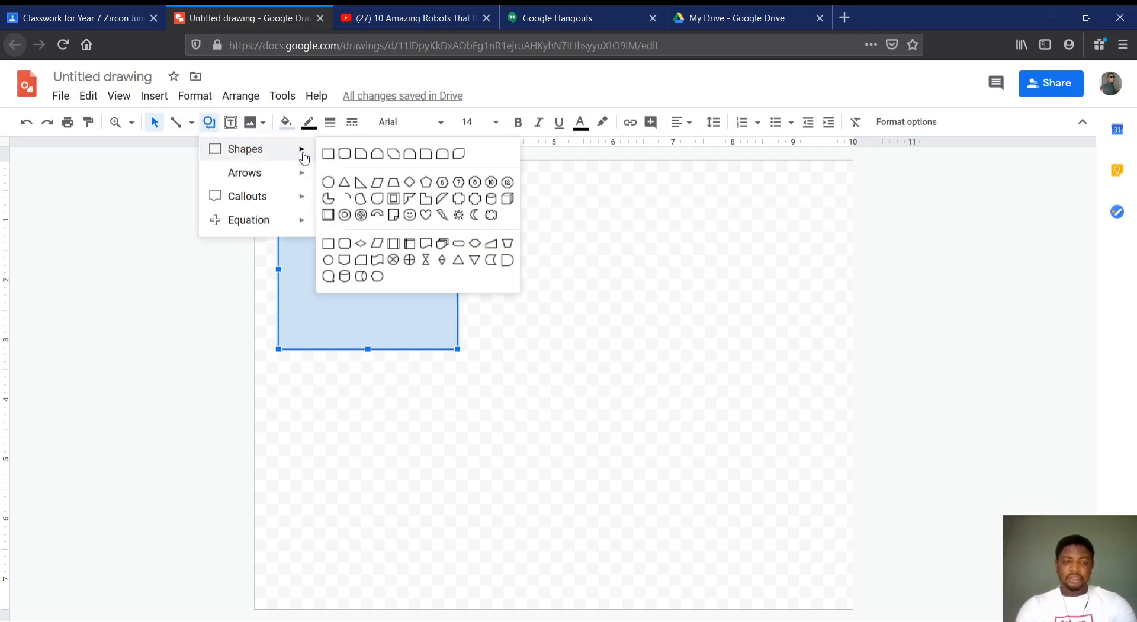
{"action": "left_click", "coordinate": [328, 182]}
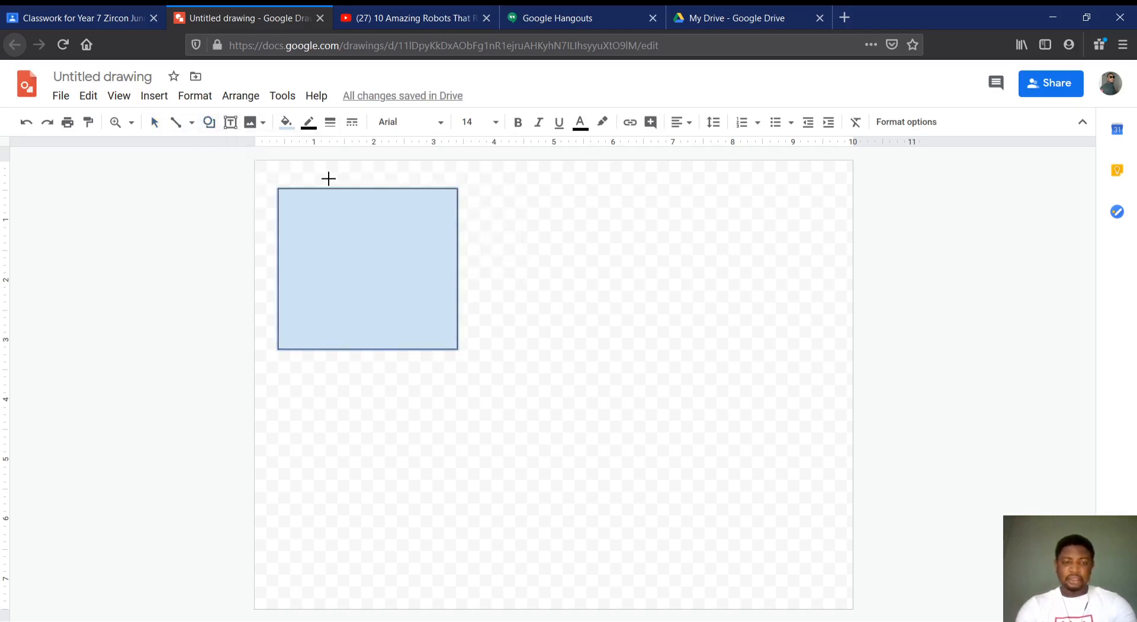
{"action": "left_click_drag", "start_coordinate": [577, 208], "coordinate": [791, 405]}
{"action": "left_click_drag", "start_coordinate": [281, 431], "coordinate": [389, 492]}
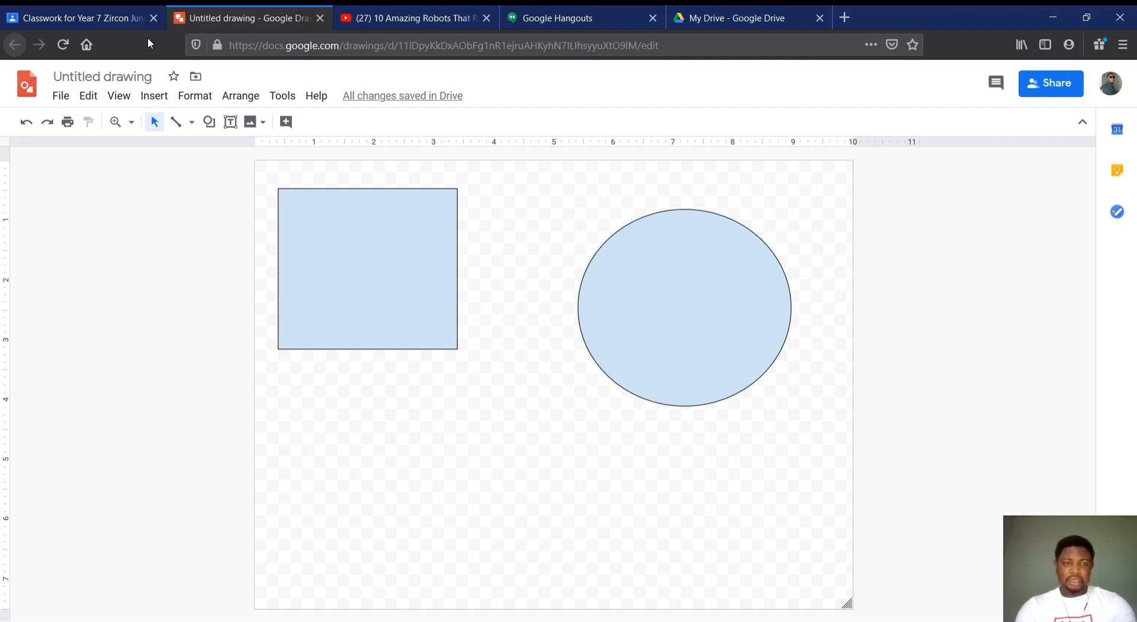
Draw a flat oval about 3.3 units wide and 1.6 high on the canvas below the rectangle
{"action": "left_click", "coordinate": [209, 122]}
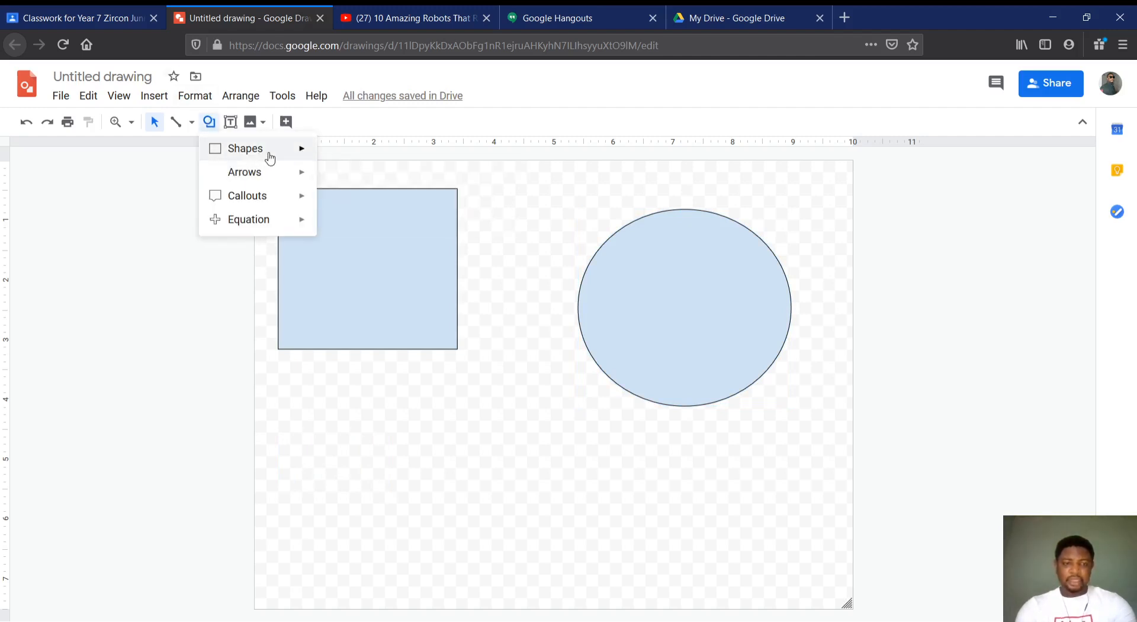
{"action": "mouse_move", "coordinate": [271, 156]}
{"action": "left_click", "coordinate": [325, 179]}
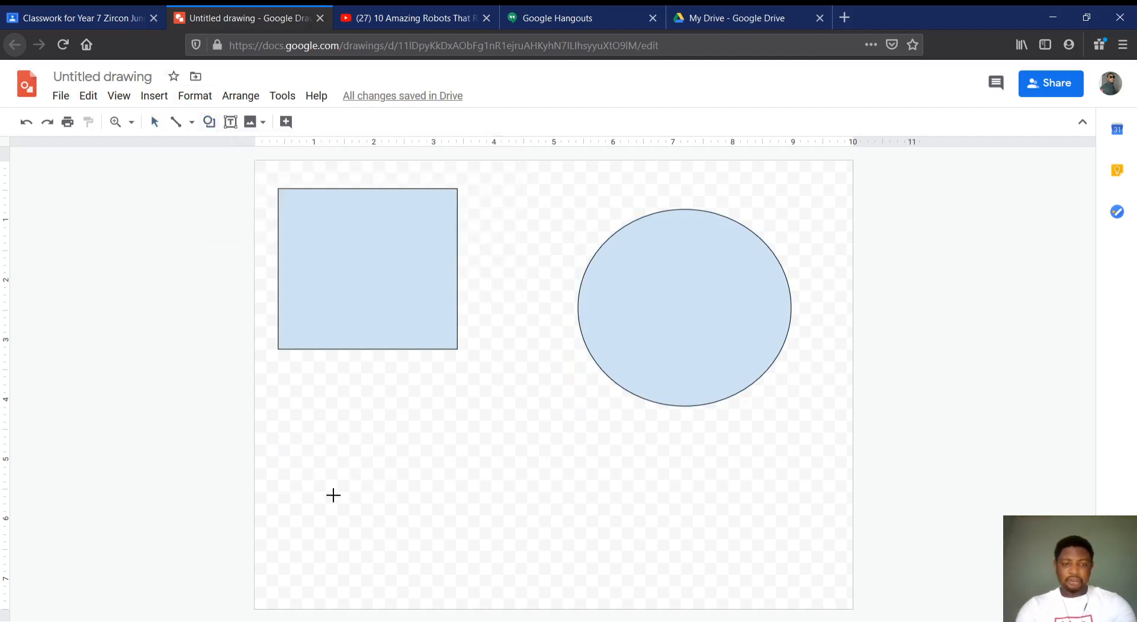
{"action": "left_click_drag", "start_coordinate": [294, 459], "coordinate": [492, 555]}
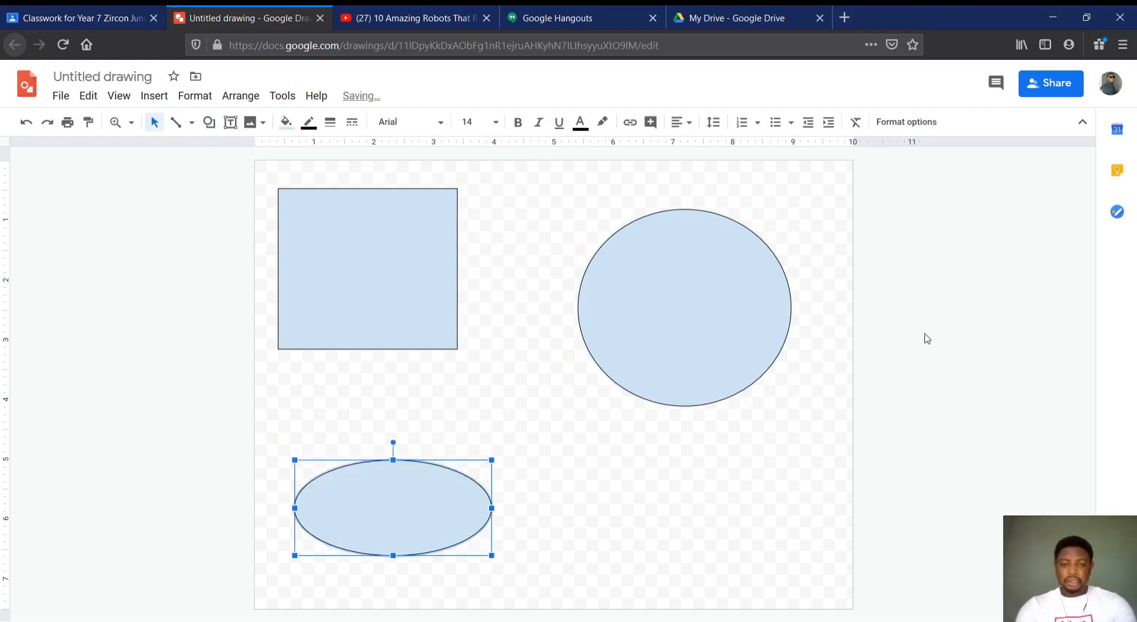
Draw a right triangle about 1.7 units wide and 1.7 high on the canvas, to the right of the flat oval
{"action": "left_click", "coordinate": [215, 127]}
{"action": "mouse_move", "coordinate": [254, 155]}
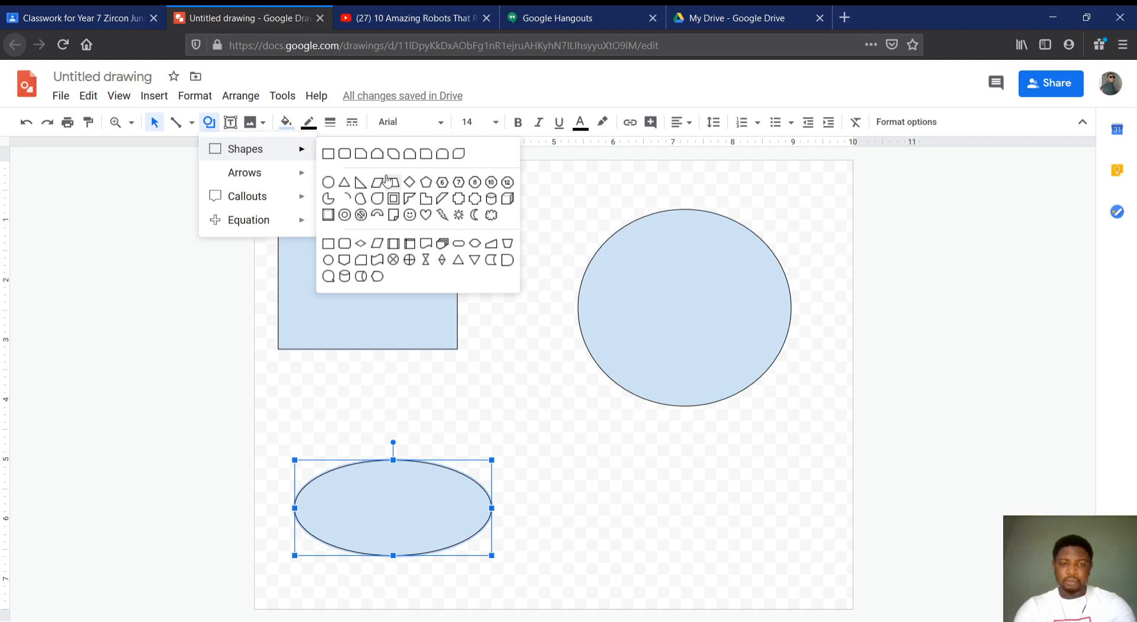
{"action": "left_click", "coordinate": [359, 184]}
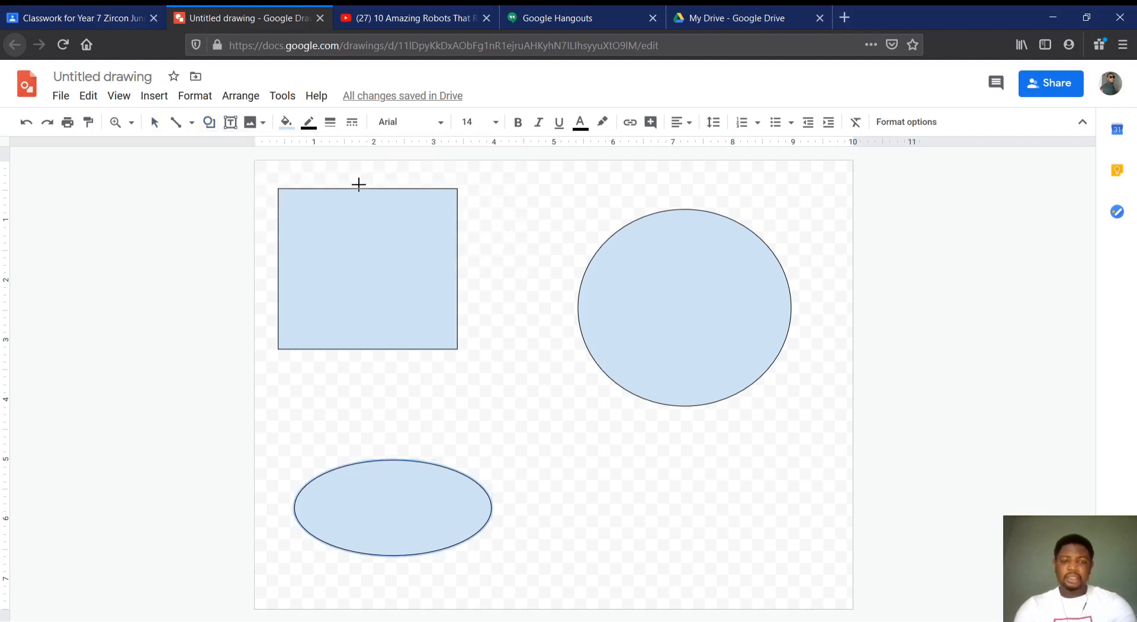
{"action": "left_click_drag", "start_coordinate": [650, 478], "coordinate": [549, 582]}
{"action": "left_click", "coordinate": [786, 499]}
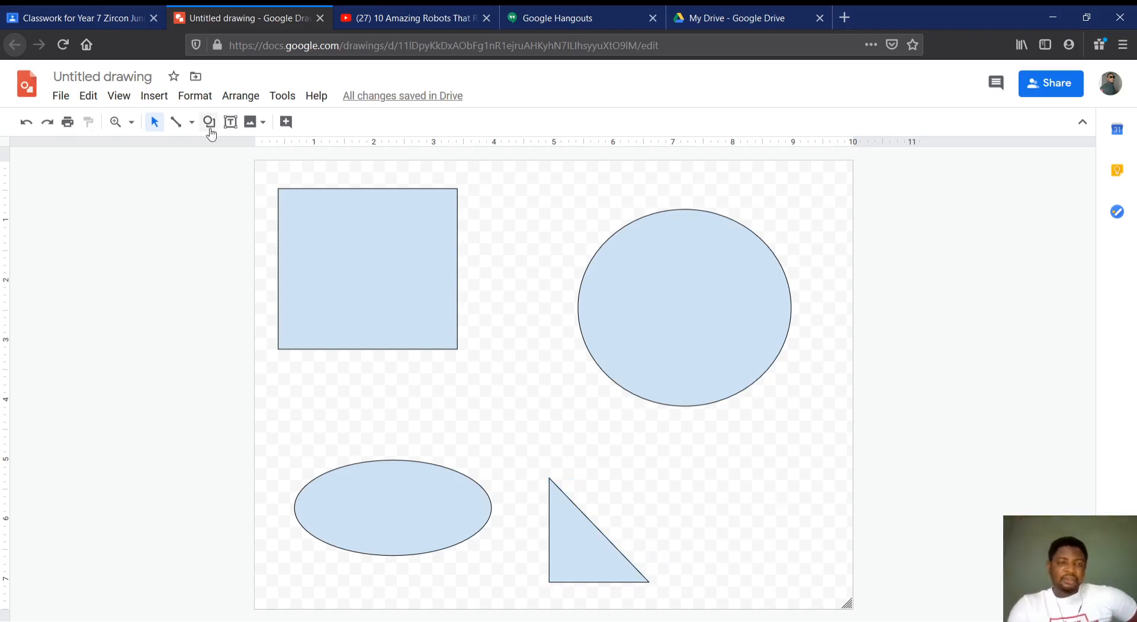
Add small text box labels reading 1 below the rectangle and 2 below the flat oval
{"action": "left_click", "coordinate": [234, 126]}
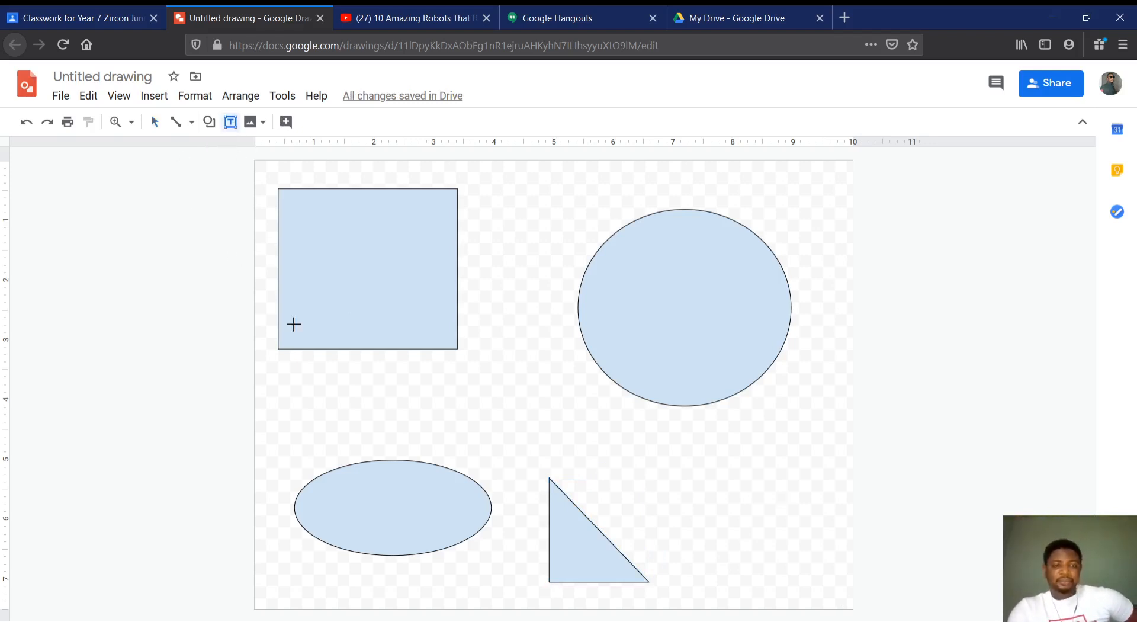
{"action": "left_click_drag", "start_coordinate": [302, 377], "coordinate": [340, 395]}
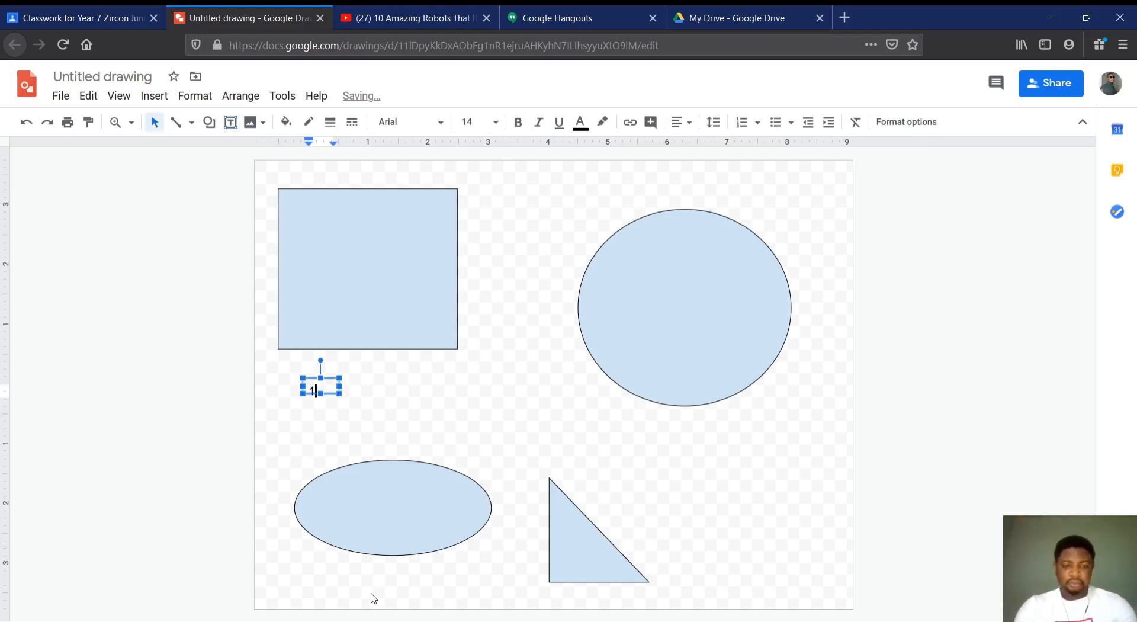
{"action": "left_click", "coordinate": [346, 565]}
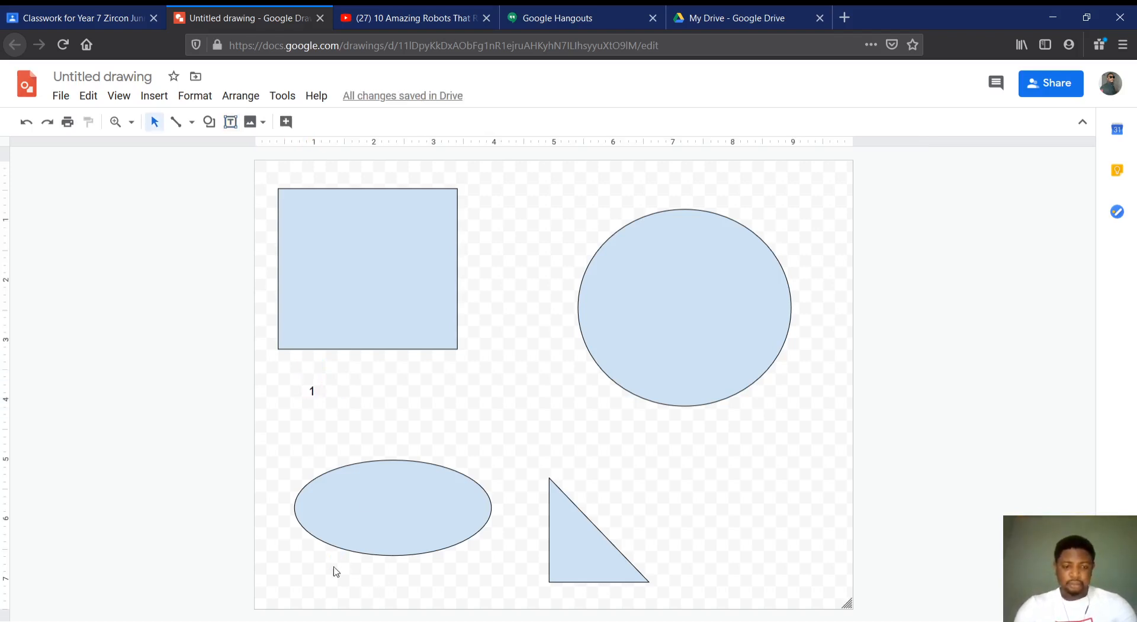
{"action": "left_click", "coordinate": [230, 122]}
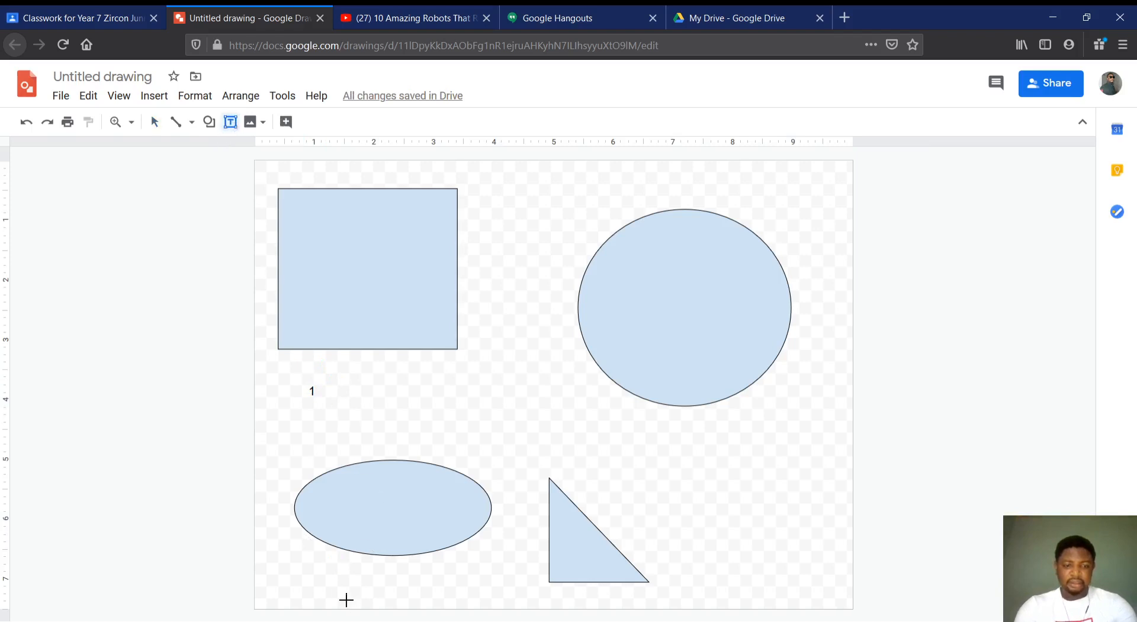
{"action": "left_click_drag", "start_coordinate": [325, 560], "coordinate": [352, 583]}
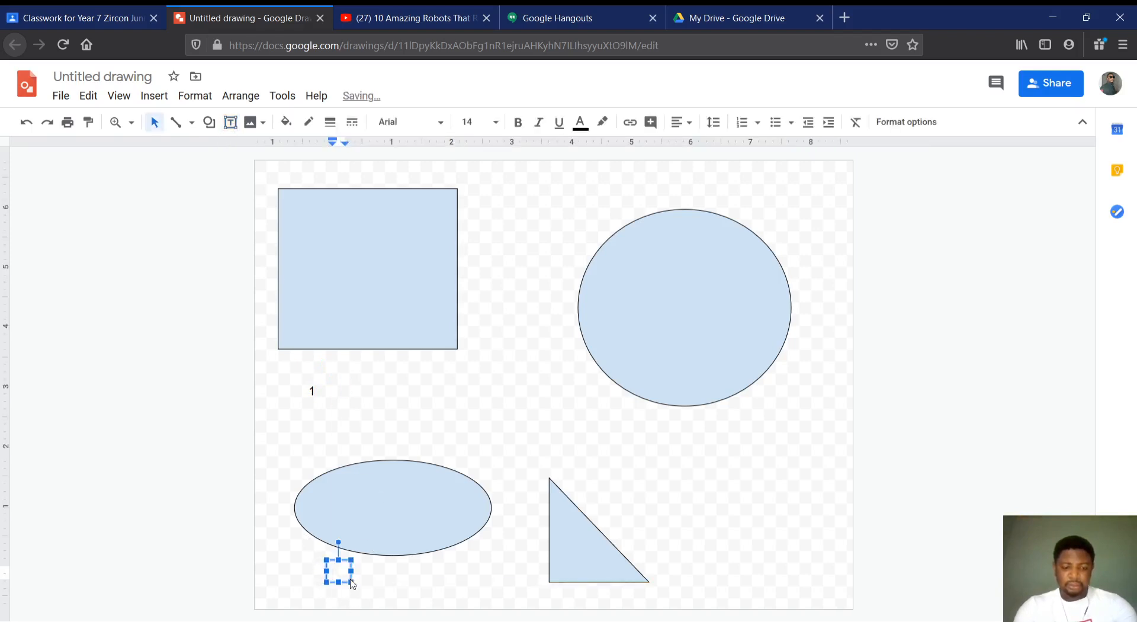
{"action": "left_click", "coordinate": [466, 337]}
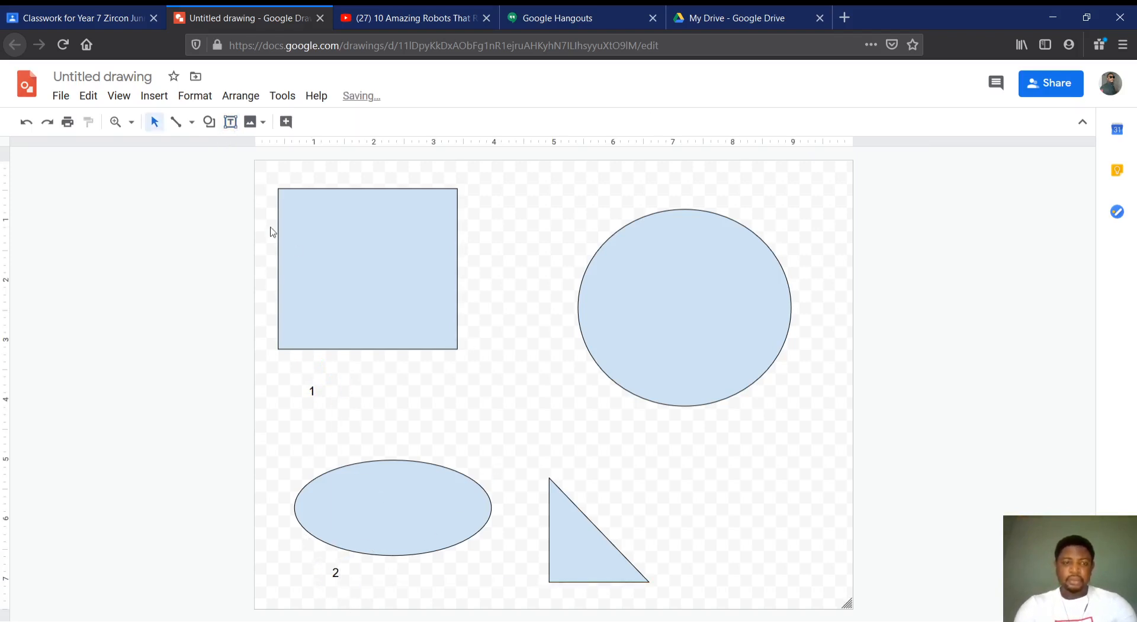
Add text box labels reading 3 below the near-circular oval and 4 at the base of the triangle
{"action": "left_click", "coordinate": [235, 126]}
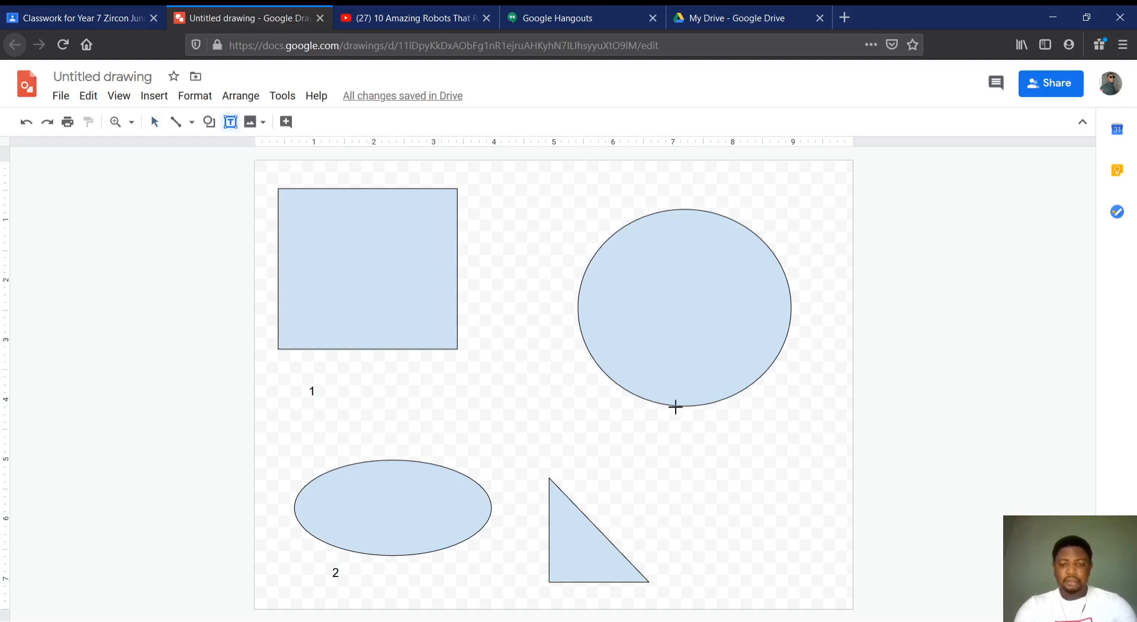
{"action": "left_click_drag", "start_coordinate": [692, 419], "coordinate": [726, 461]}
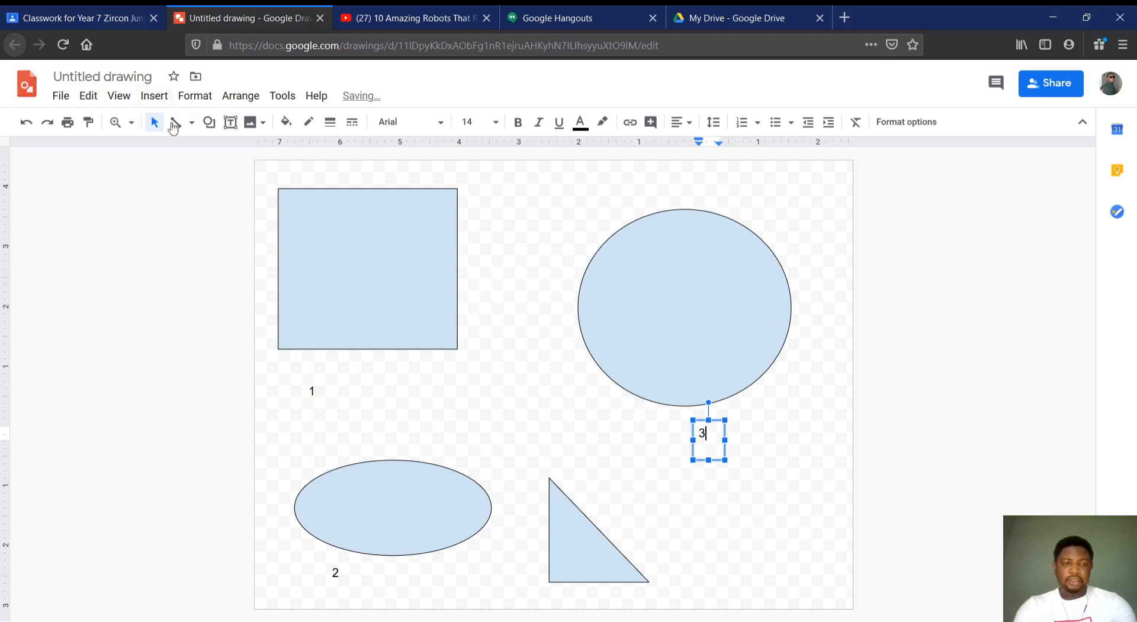
{"action": "left_click", "coordinate": [230, 123]}
{"action": "left_click_drag", "start_coordinate": [610, 567], "coordinate": [655, 572]}
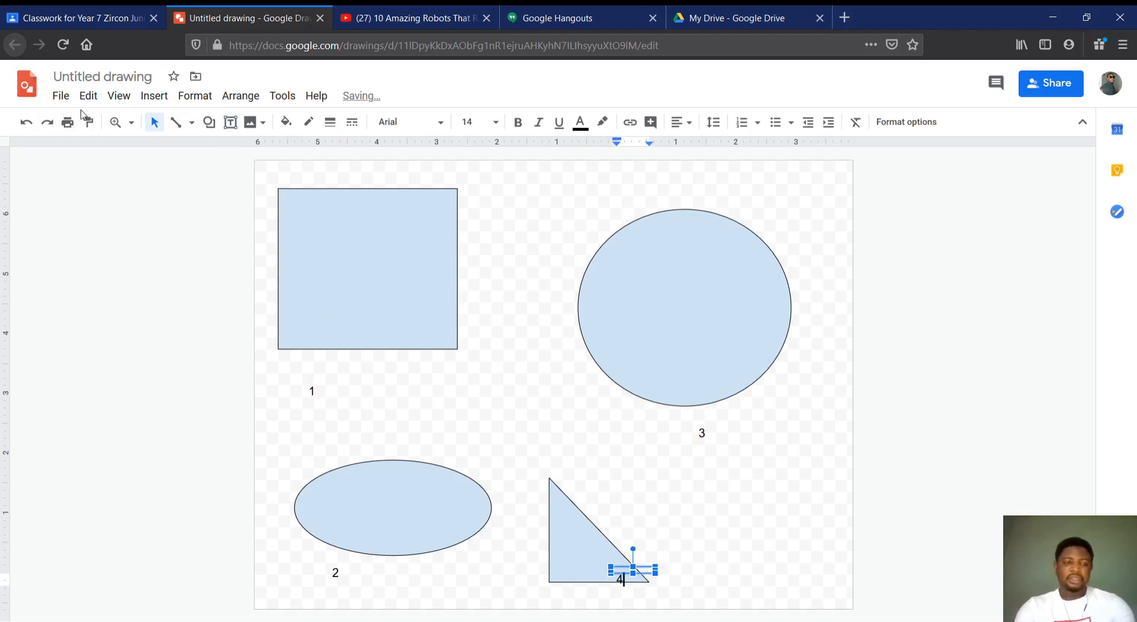
{"action": "left_click", "coordinate": [61, 97]}
{"action": "mouse_move", "coordinate": [112, 249]}
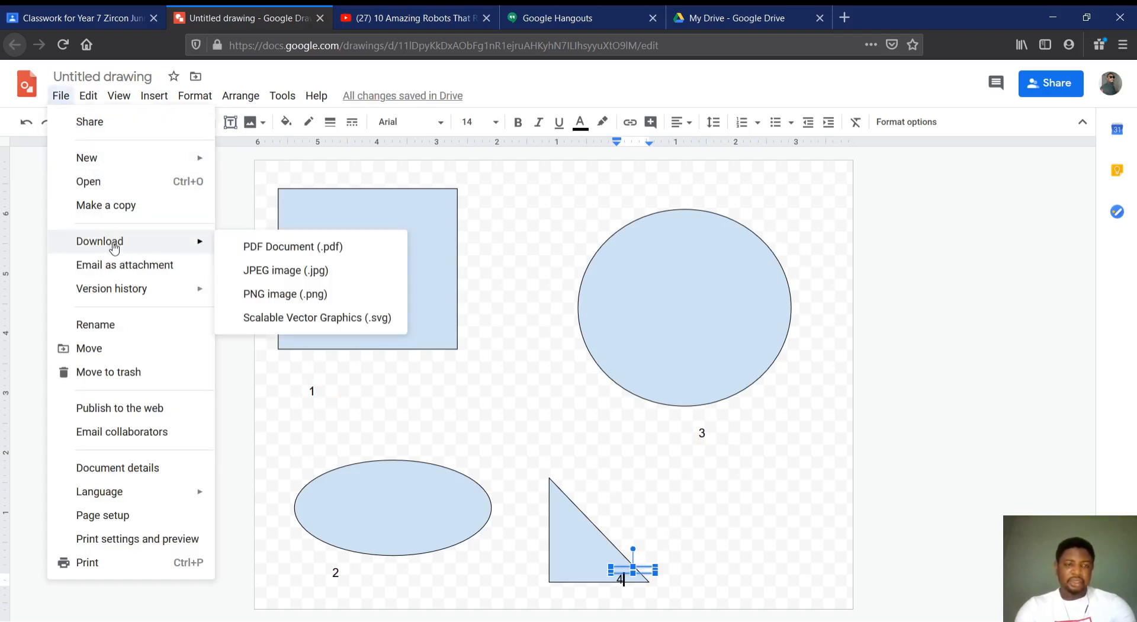
{"action": "left_click", "coordinate": [1026, 217]}
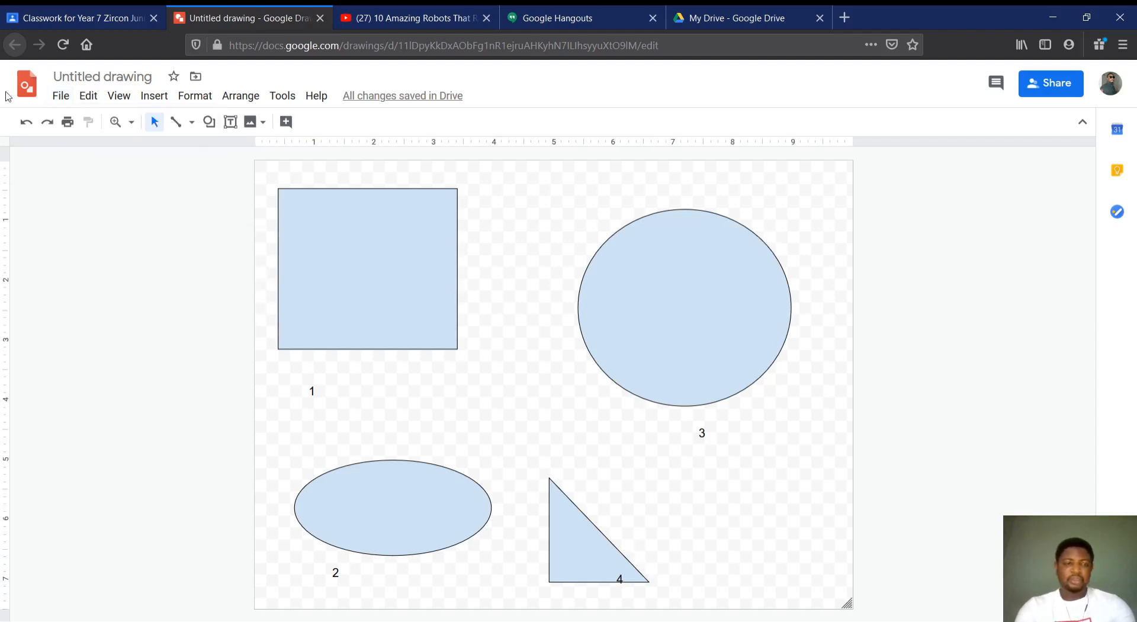
Open sharing for the drawing, name it "Shapes", and finish without adding any people
{"action": "left_click", "coordinate": [62, 98]}
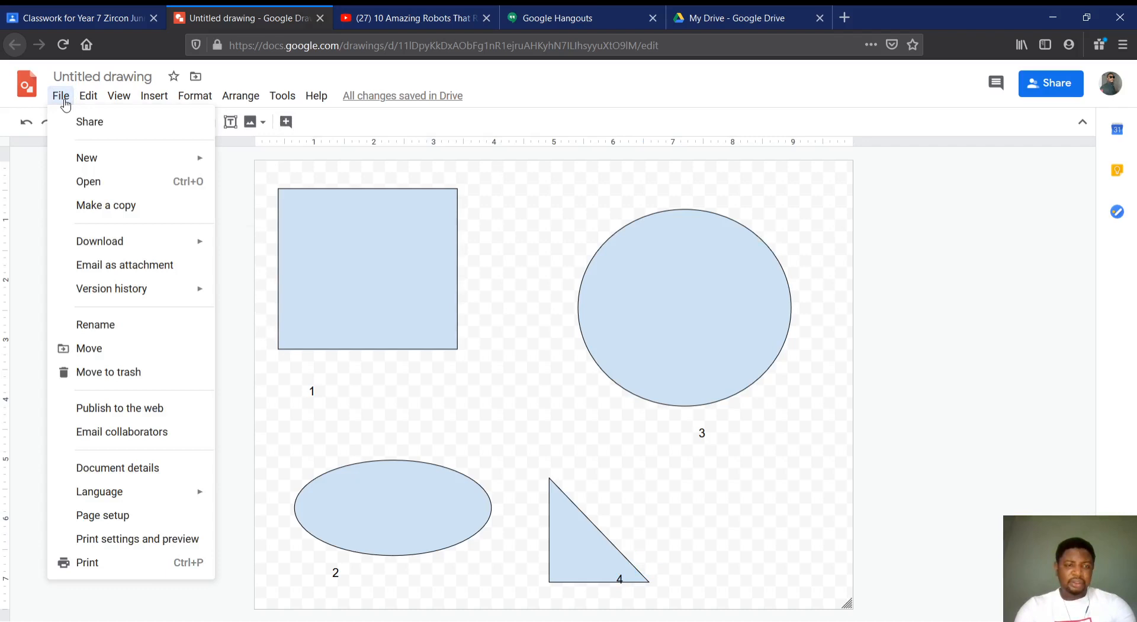
{"action": "left_click", "coordinate": [86, 124]}
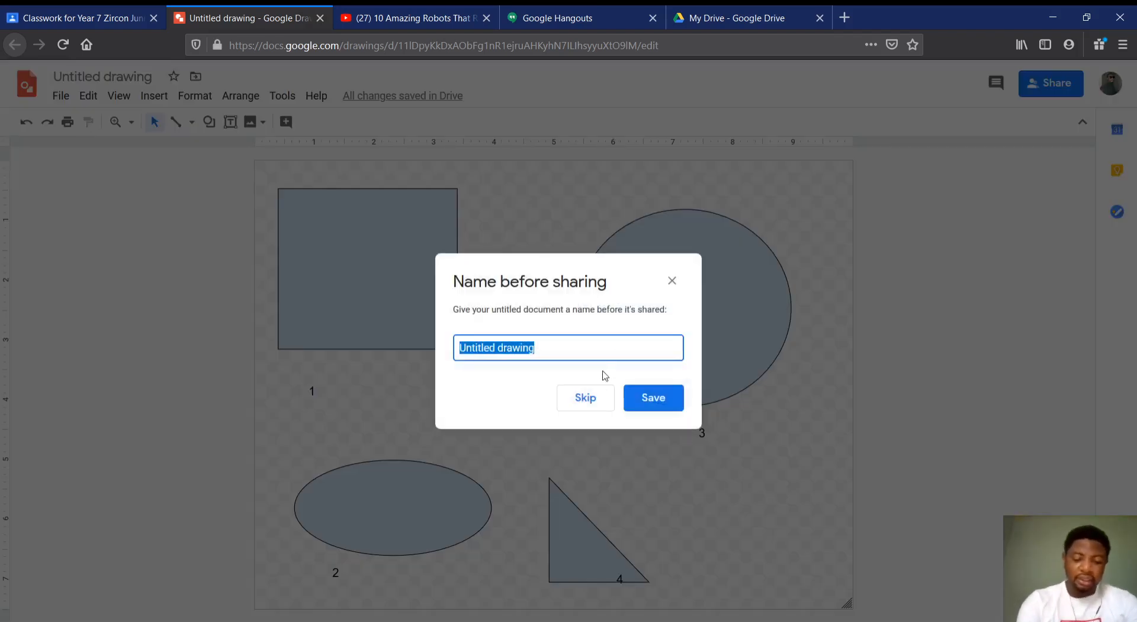
{"action": "type", "text": "Shapes"}
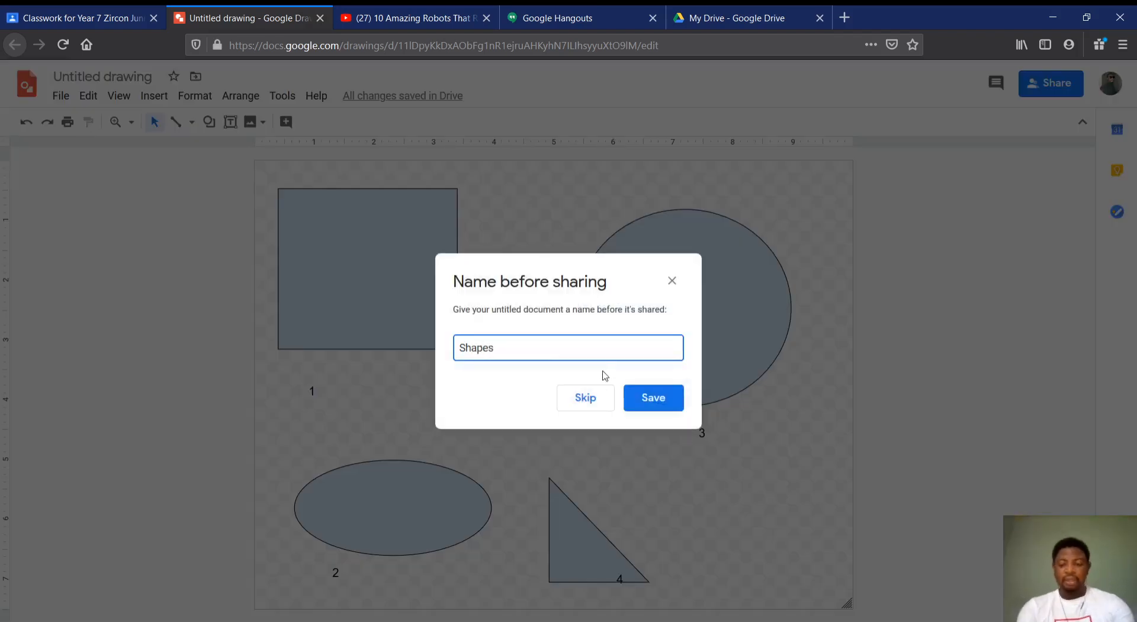
{"action": "key", "text": "Return"}
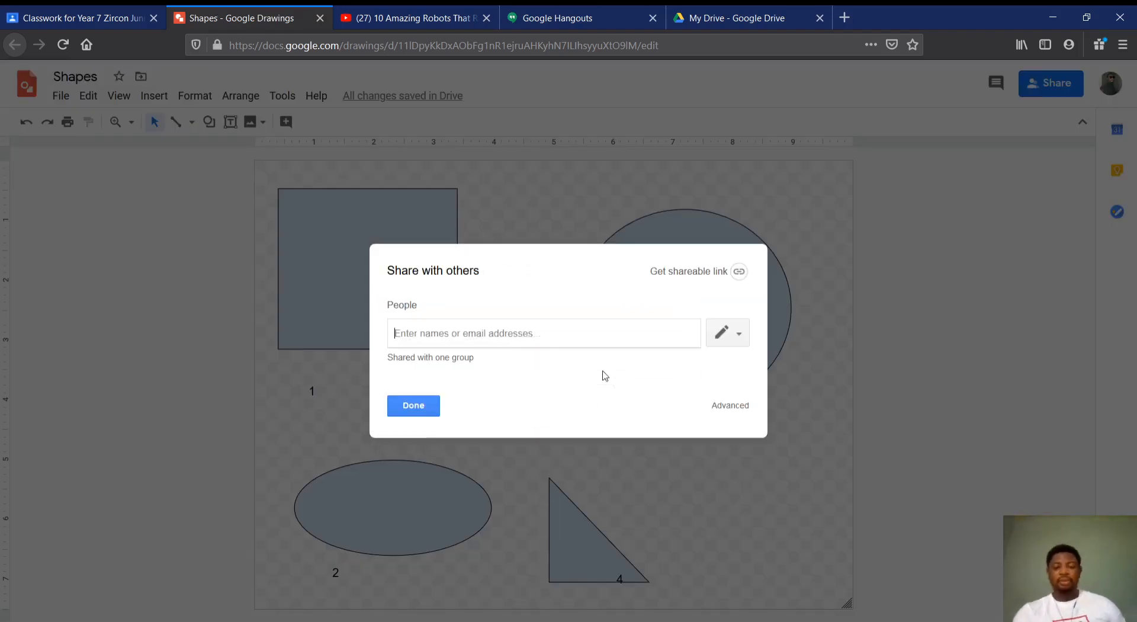
{"action": "left_click", "coordinate": [418, 413]}
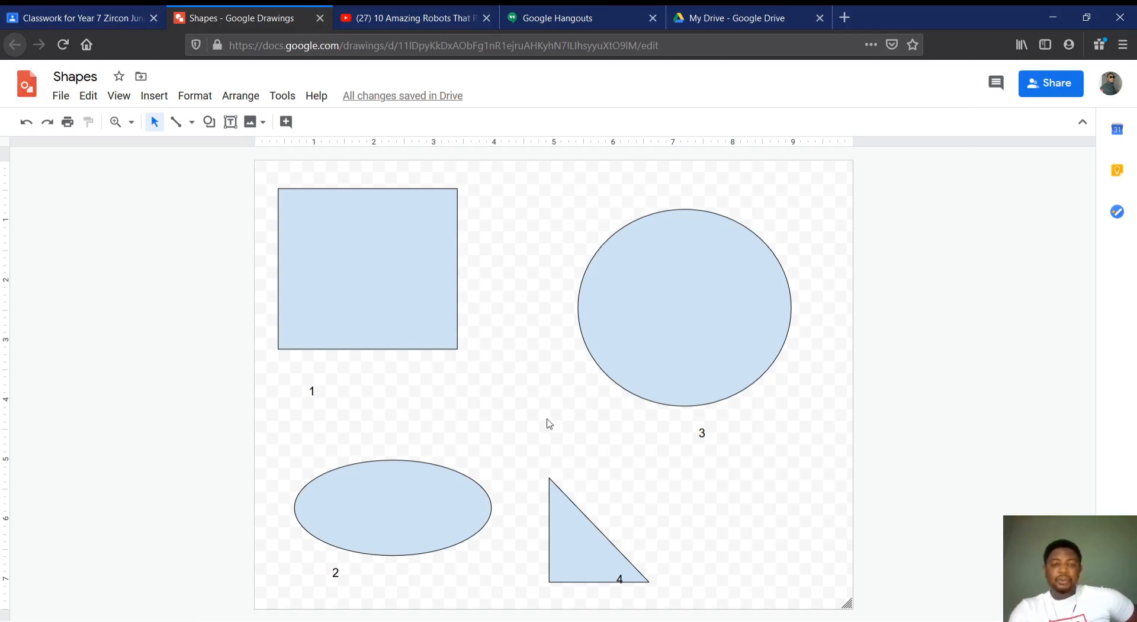
Close the drawing, create a new Google Form from the class material, and dismiss the form's introductory tip
{"action": "left_click", "coordinate": [320, 18]}
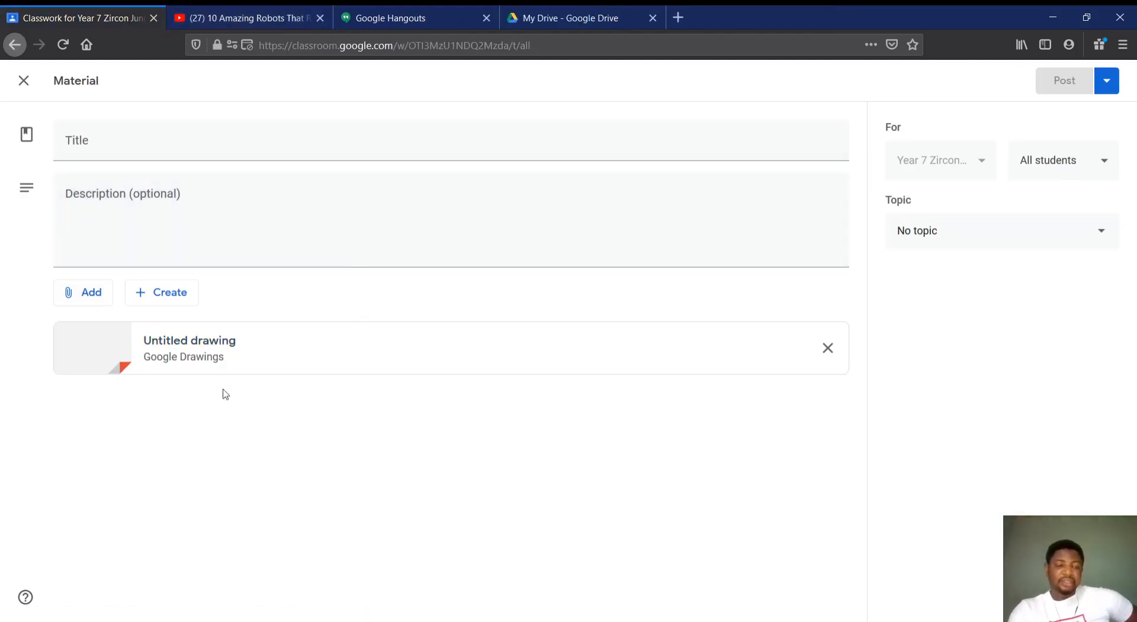
{"action": "left_click", "coordinate": [180, 294]}
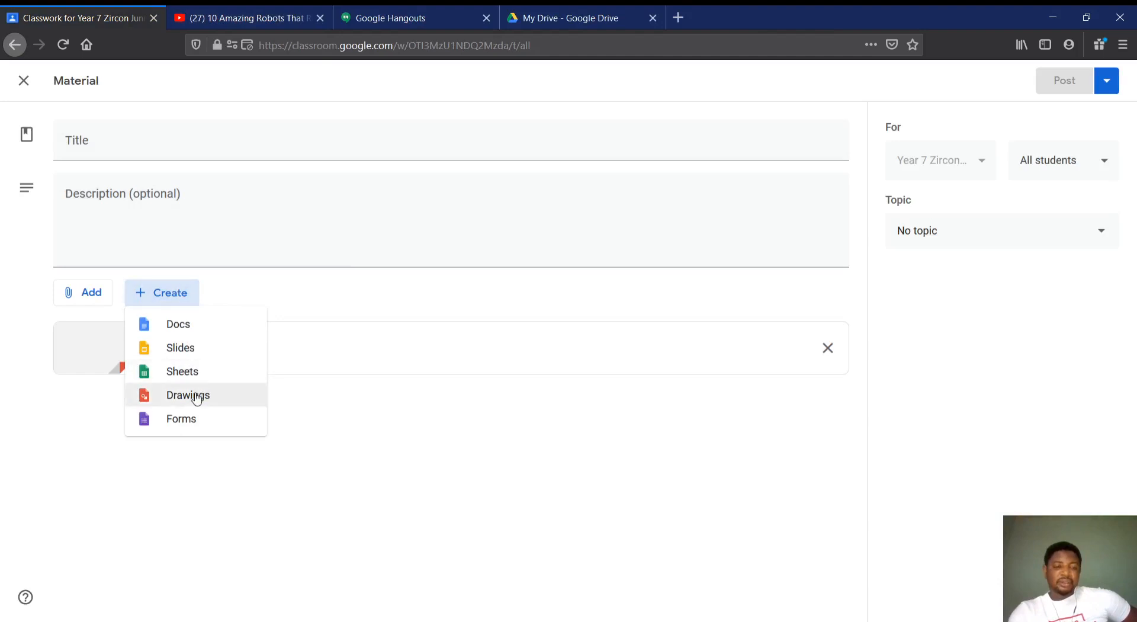
{"action": "left_click", "coordinate": [189, 419]}
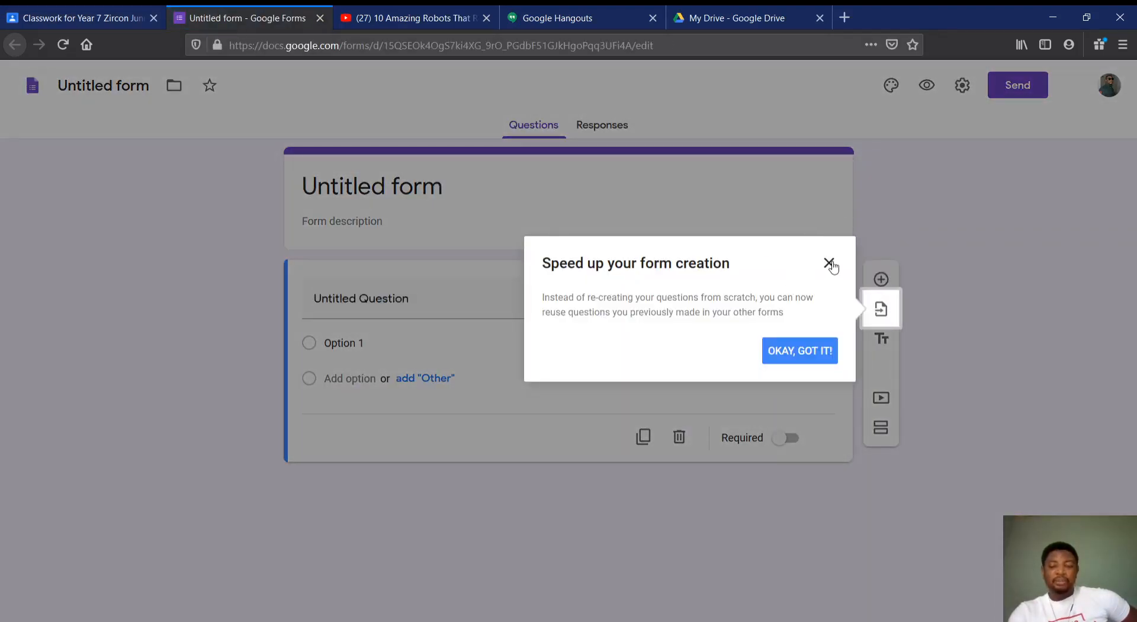
{"action": "left_click", "coordinate": [832, 267]}
Title the form "Identify Shapes" and set the untitled question's first option to "Name:"
{"action": "left_click", "coordinate": [476, 191]}
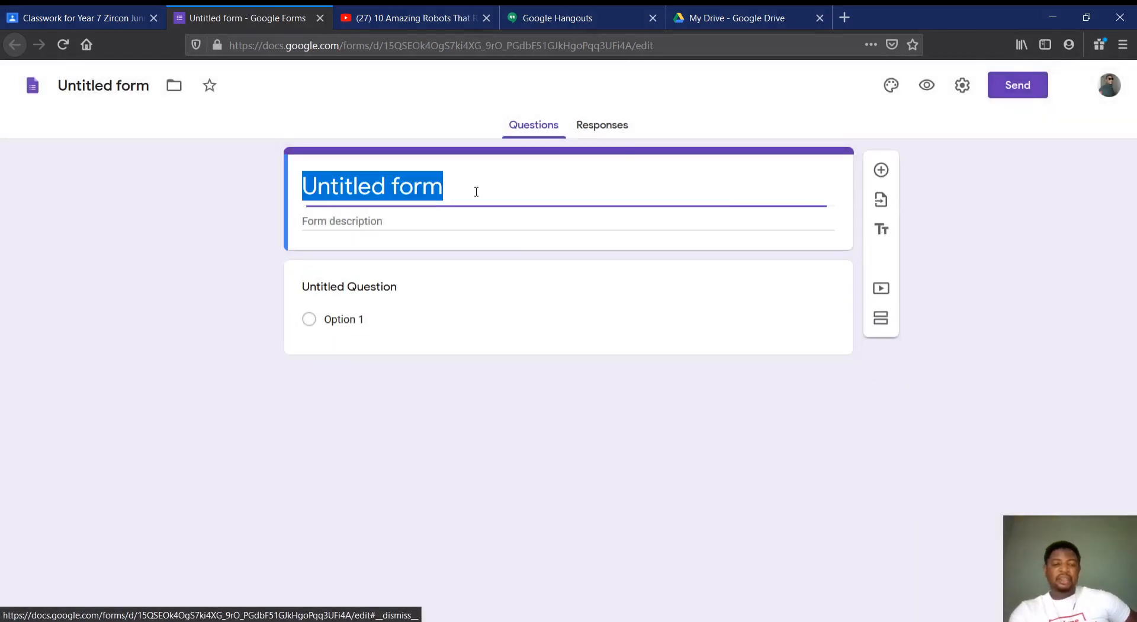
{"action": "type", "text": "Iden"}
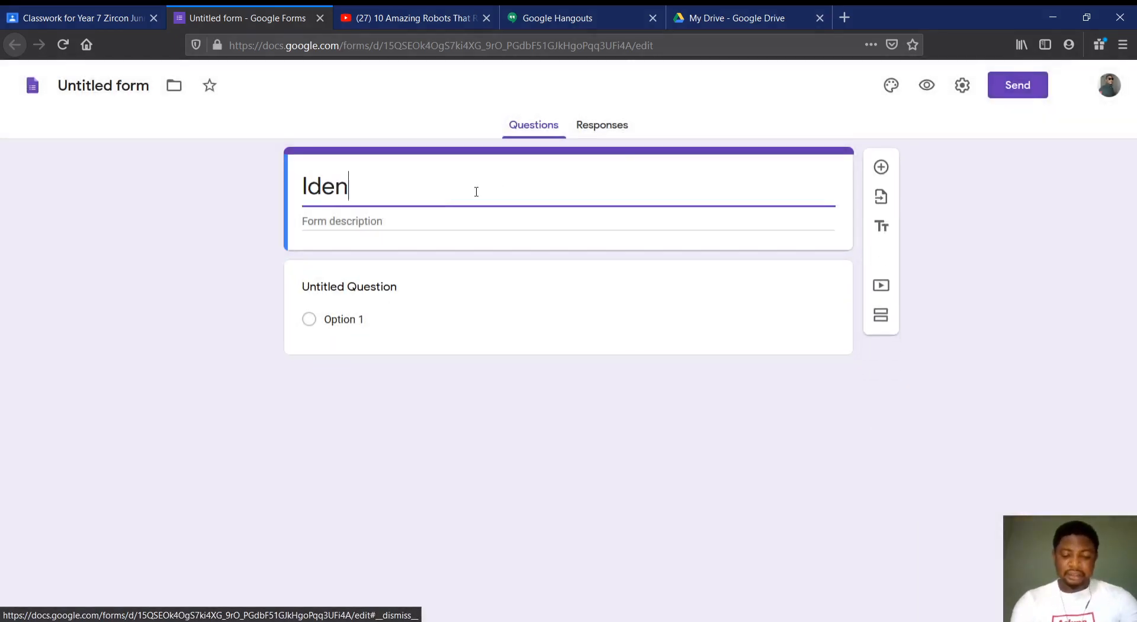
{"action": "type", "text": "tify Shapes"}
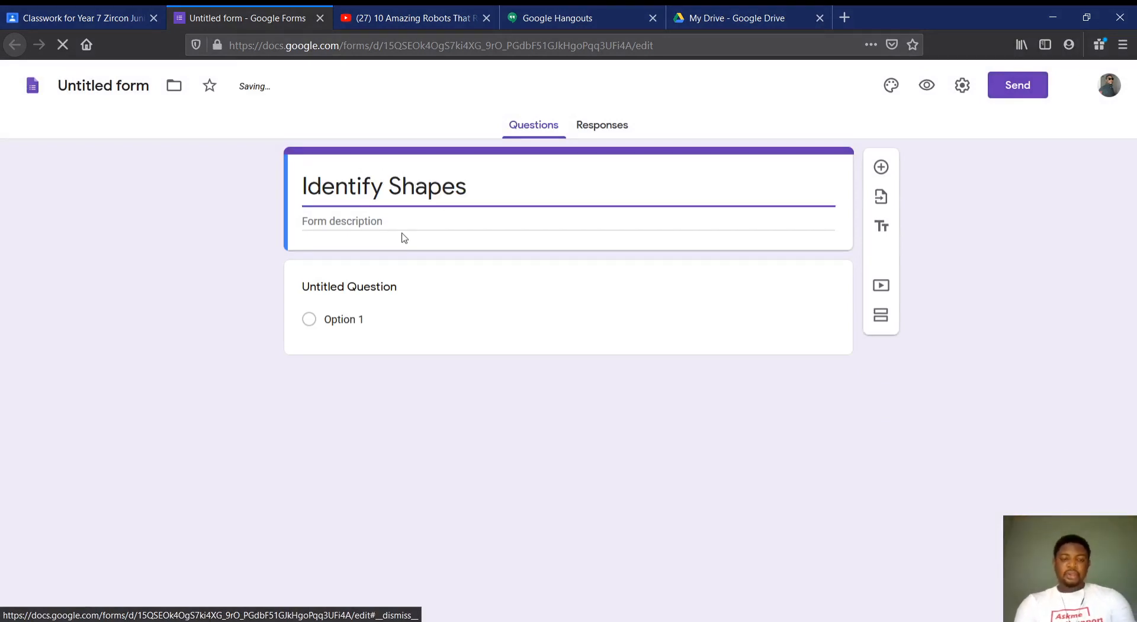
{"action": "left_click", "coordinate": [348, 328]}
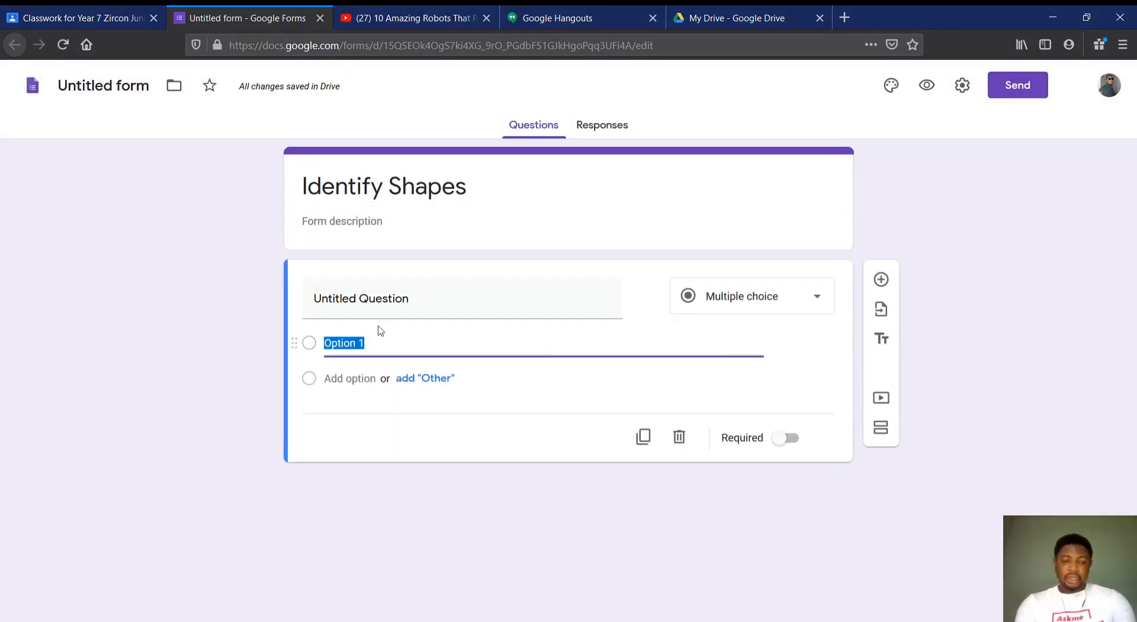
{"action": "type", "text": "Name:"}
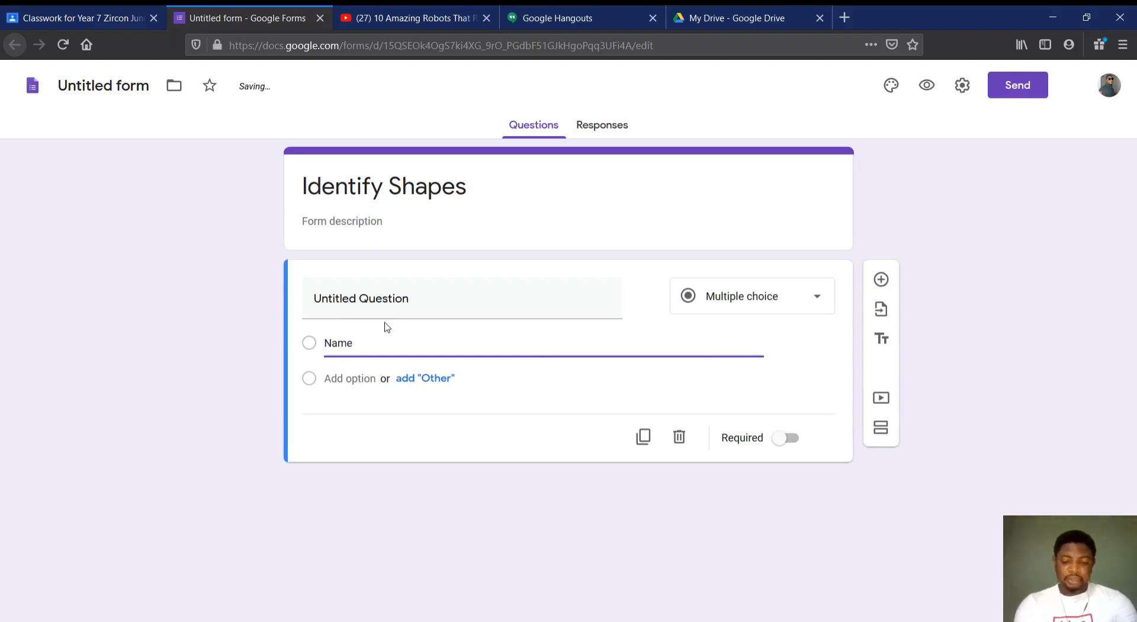
Add a second multiple-choice question reading "Shape 1 is"
{"action": "left_click", "coordinate": [880, 280]}
{"action": "type", "text": "Sh"}
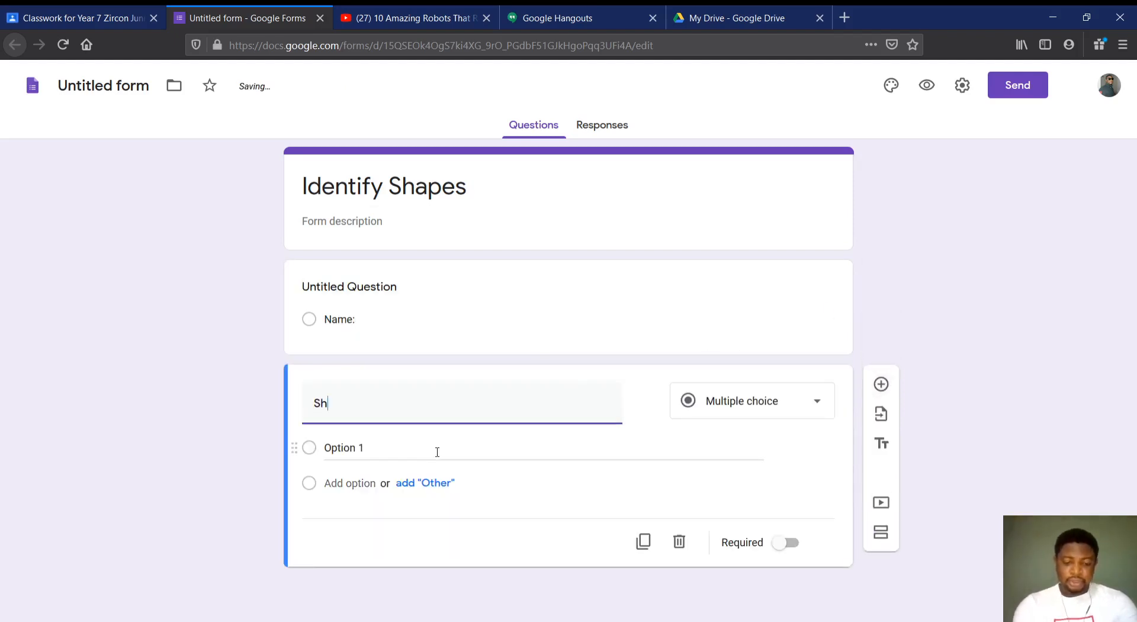
{"action": "type", "text": "ape 1 is"}
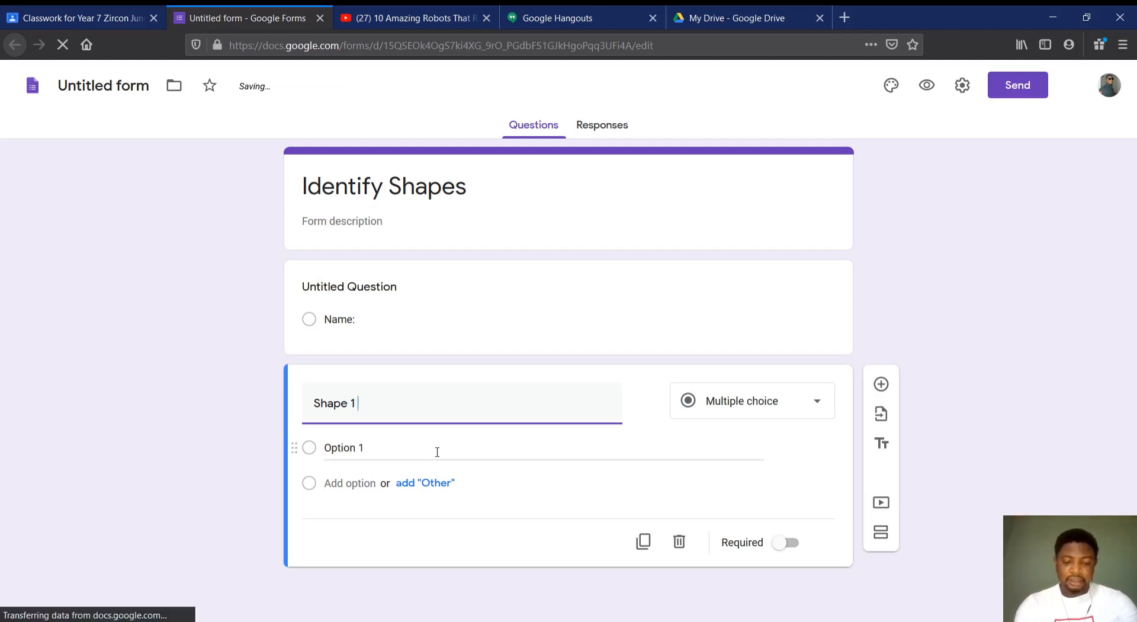
Give the "Shape 1 is" question the answer options Square, Oval, Circle and Triangle
{"action": "left_click", "coordinate": [361, 454]}
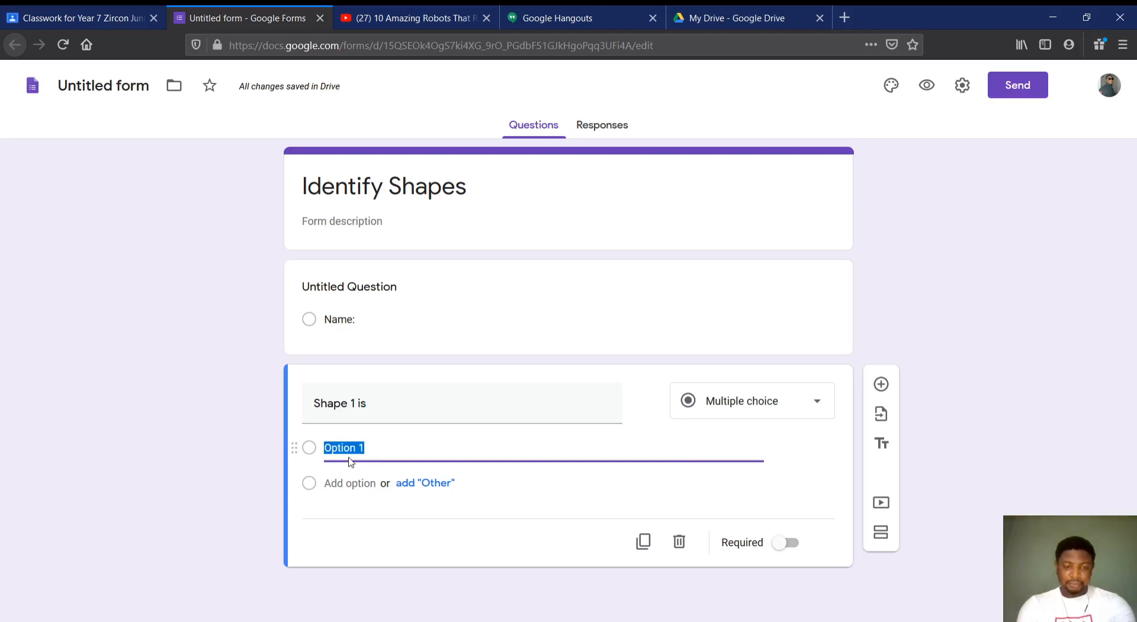
{"action": "type", "text": "Square"}
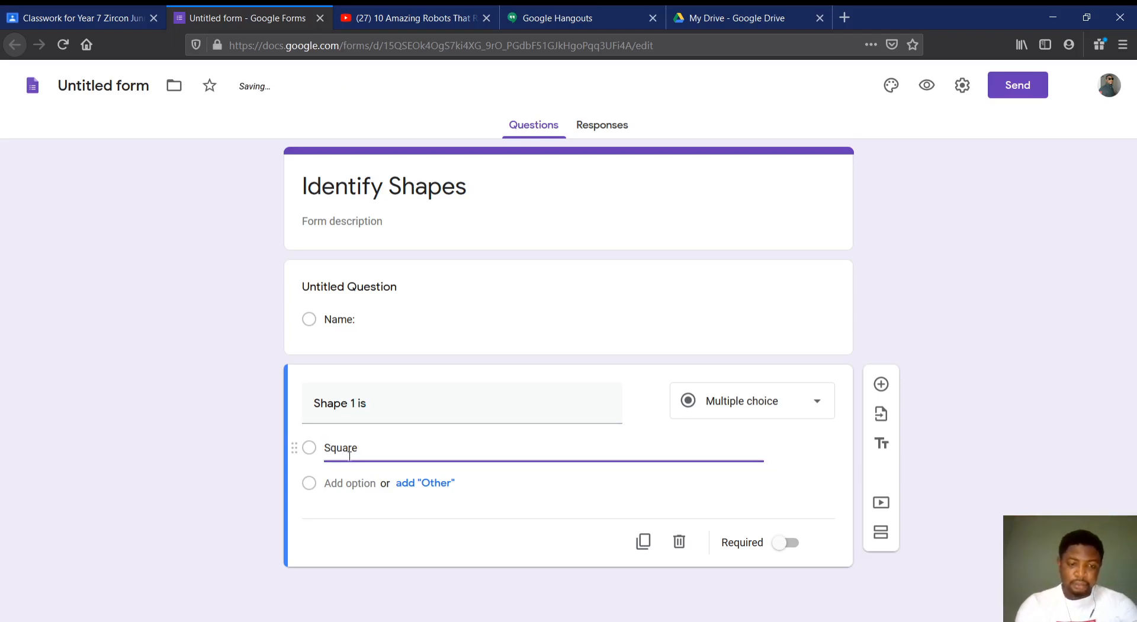
{"action": "left_click", "coordinate": [343, 481]}
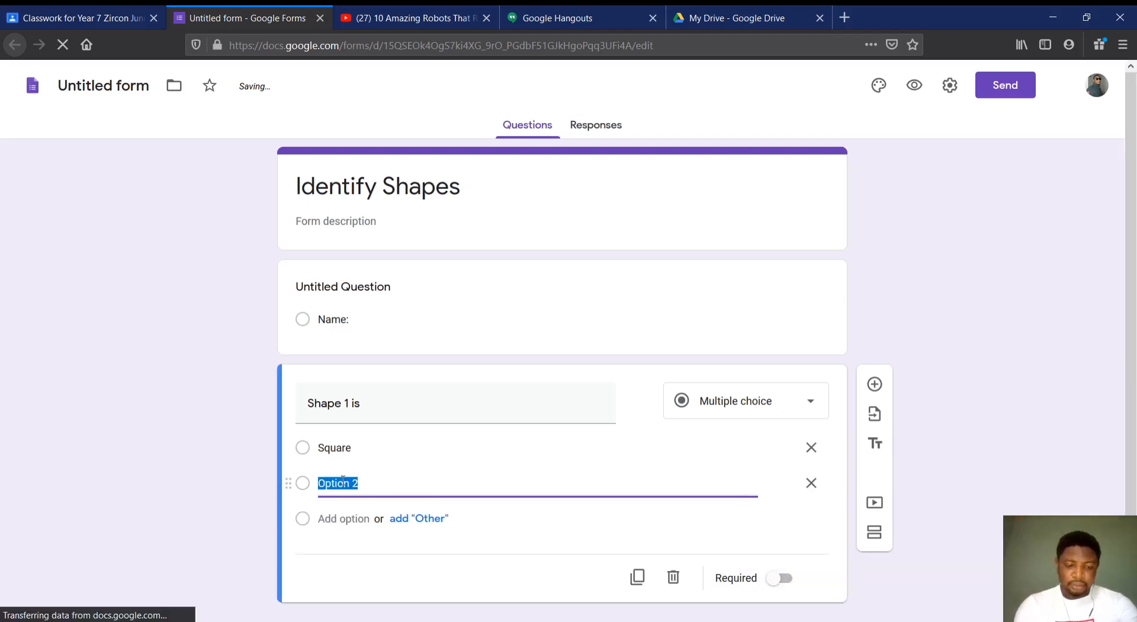
{"action": "type", "text": "2"}
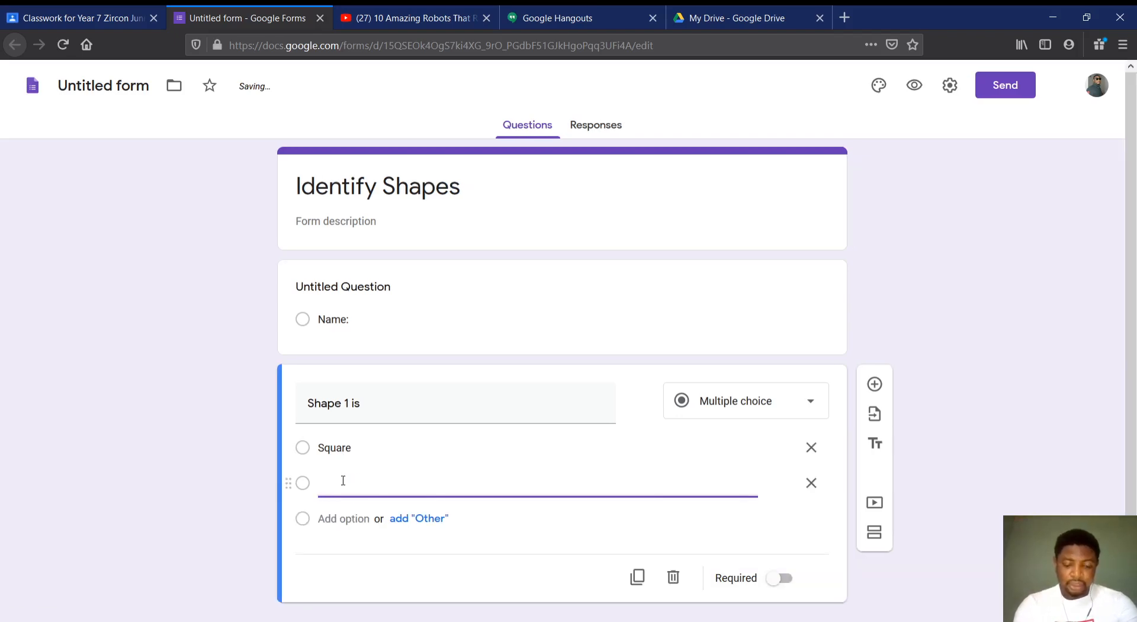
{"action": "type", "text": "val"}
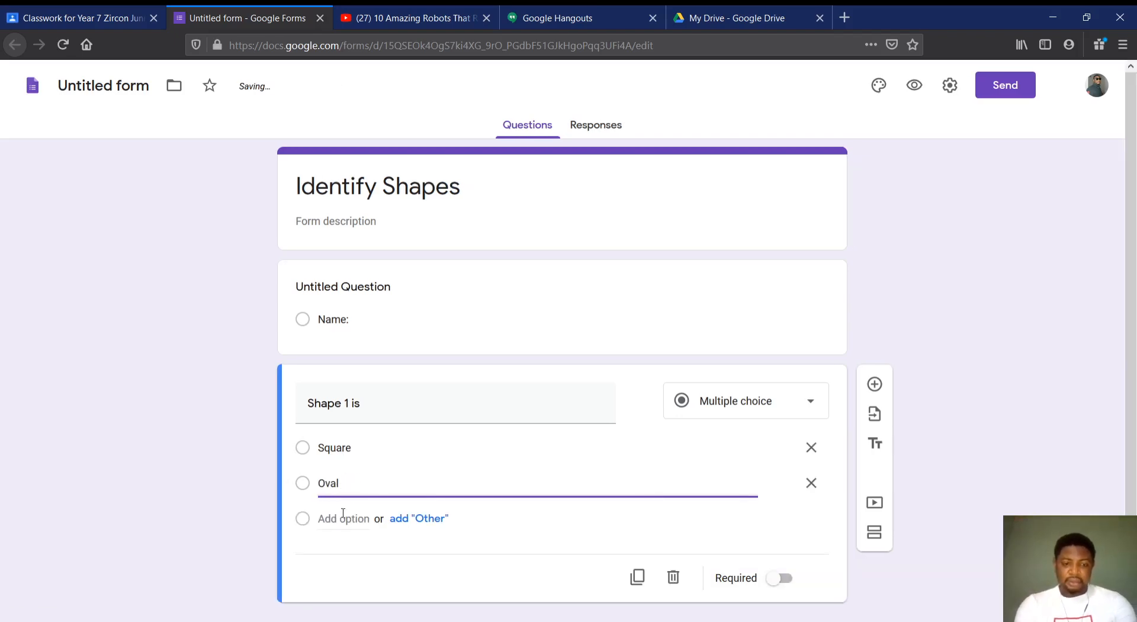
{"action": "left_click", "coordinate": [341, 518]}
{"action": "type", "text": "Circle"}
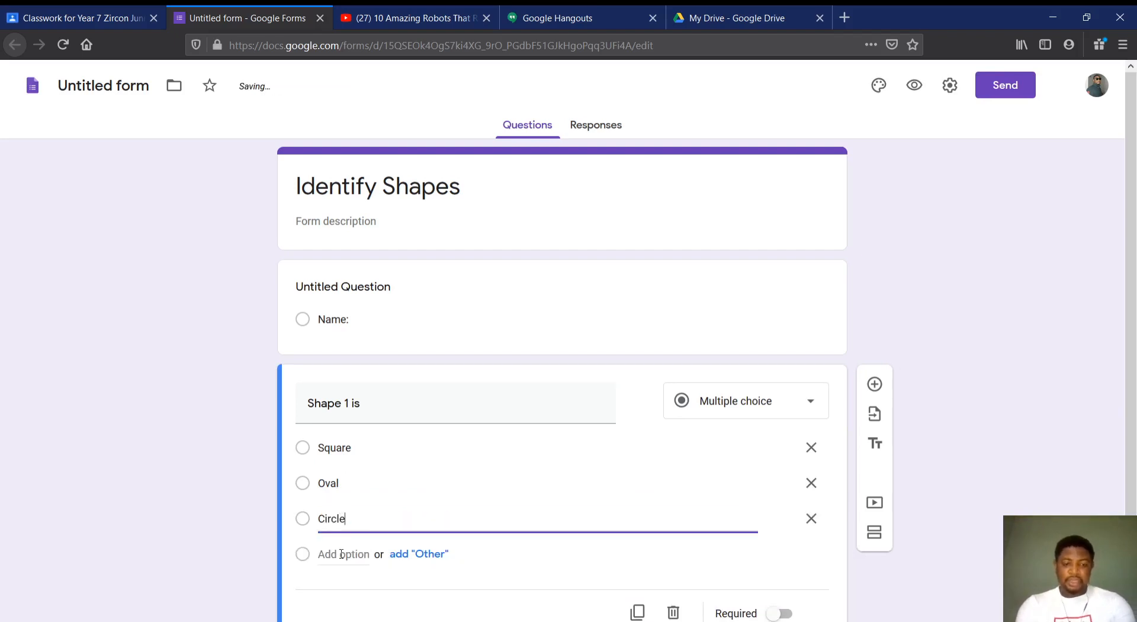
{"action": "left_click", "coordinate": [342, 554]}
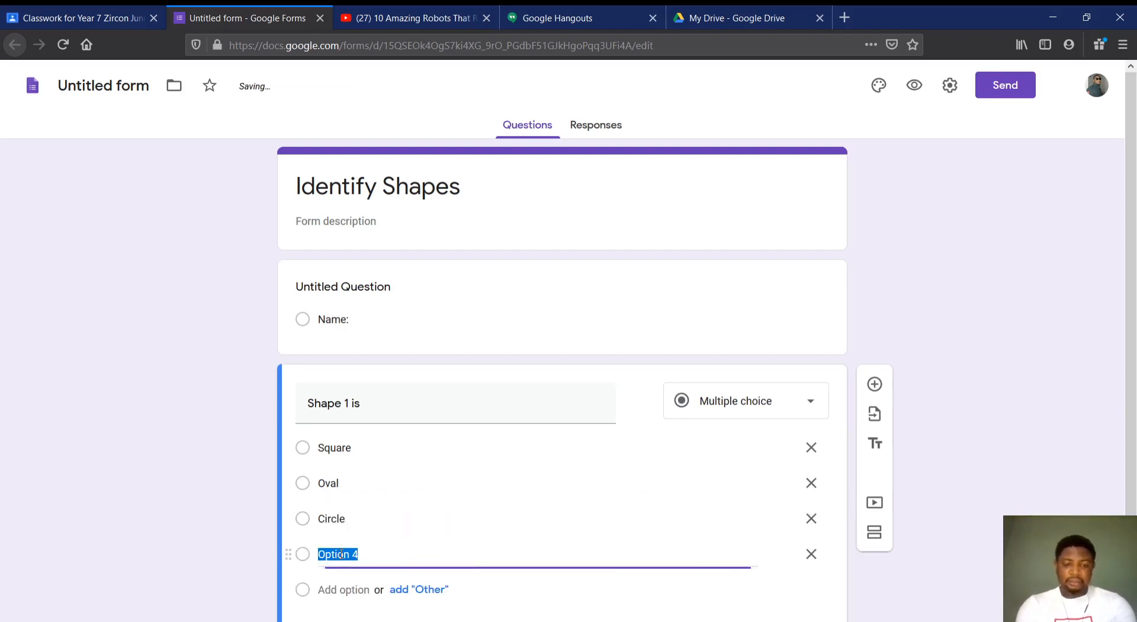
{"action": "type", "text": "Tri"}
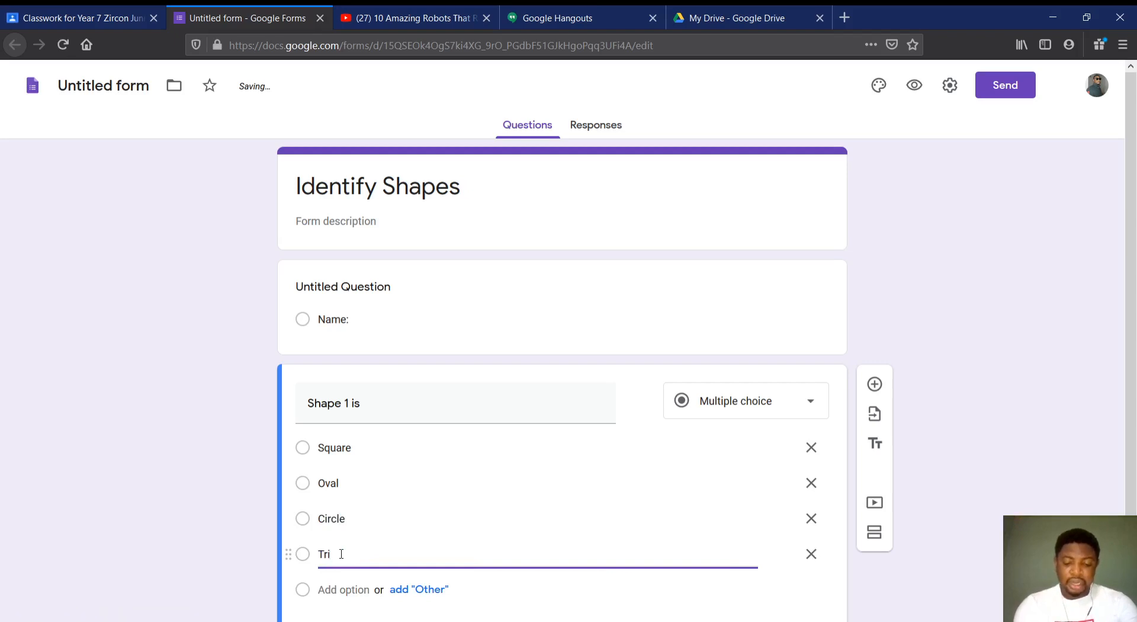
{"action": "type", "text": "angle"}
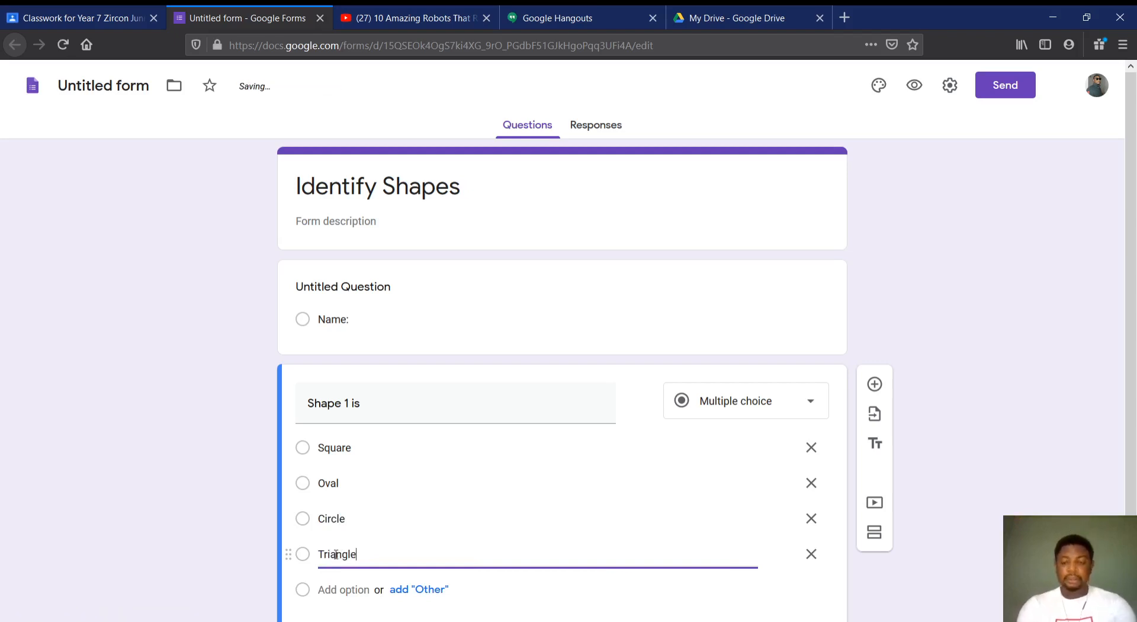
{"action": "scroll", "coordinate": [1127, 338], "scroll_direction": "down", "scroll_amount": 2}
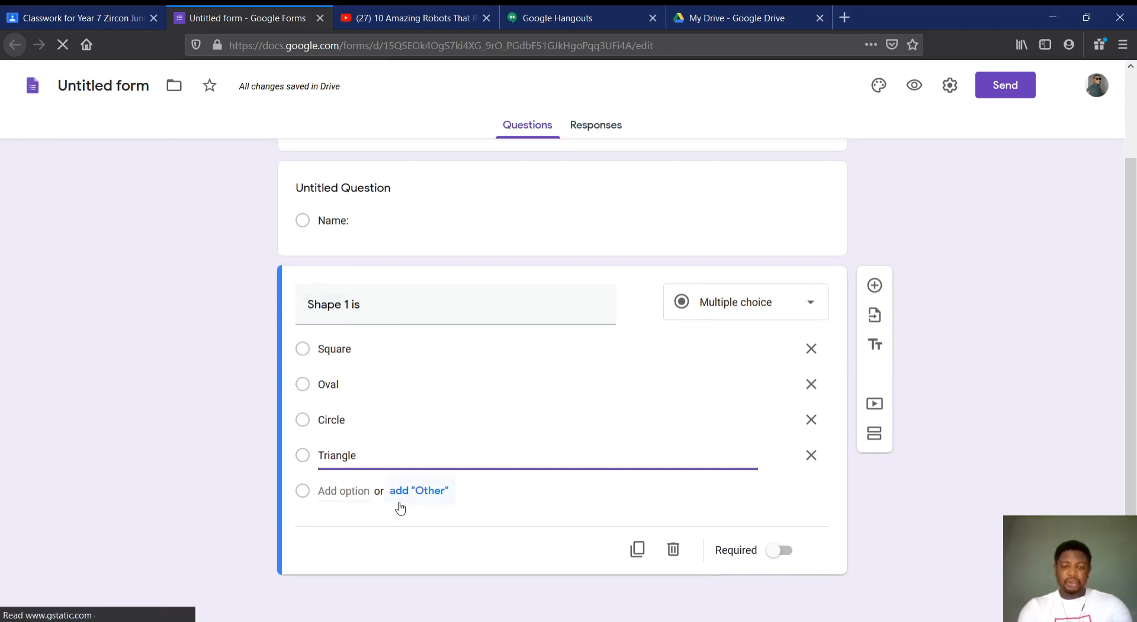
{"action": "scroll", "coordinate": [628, 248], "scroll_direction": "up", "scroll_amount": 2}
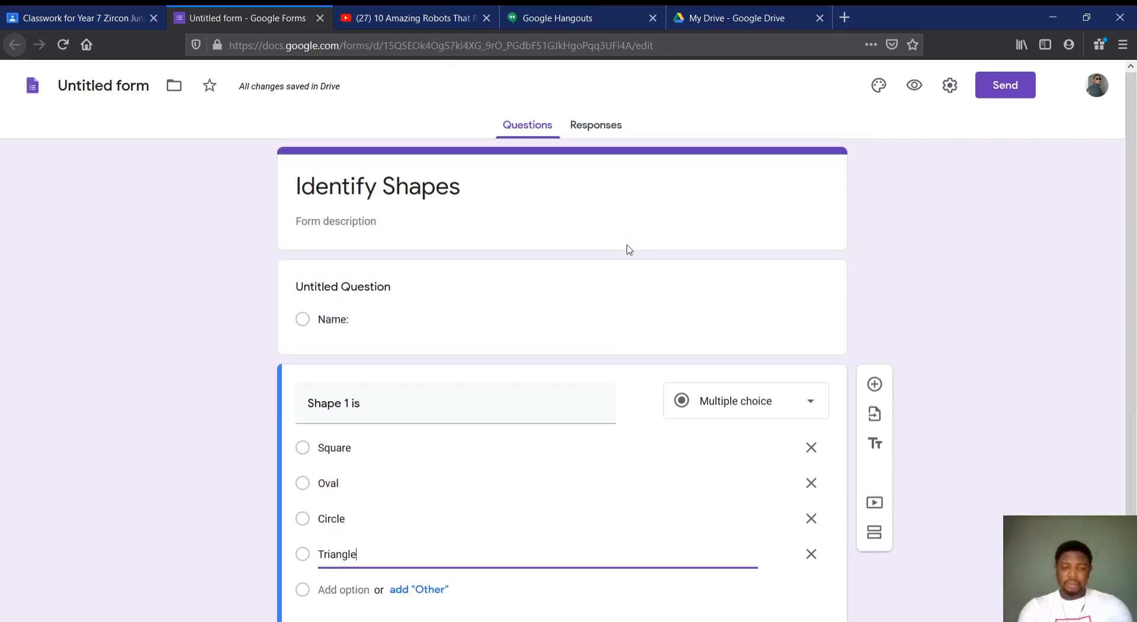
{"action": "scroll", "coordinate": [628, 246], "scroll_direction": "down", "scroll_amount": 2}
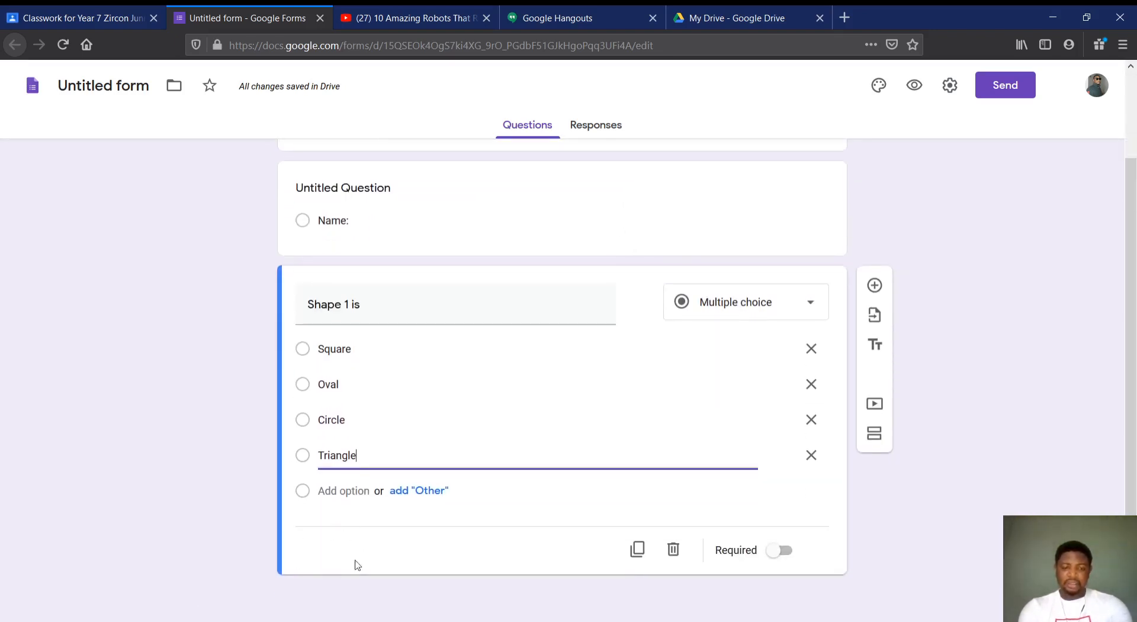
{"action": "left_click", "coordinate": [329, 561]}
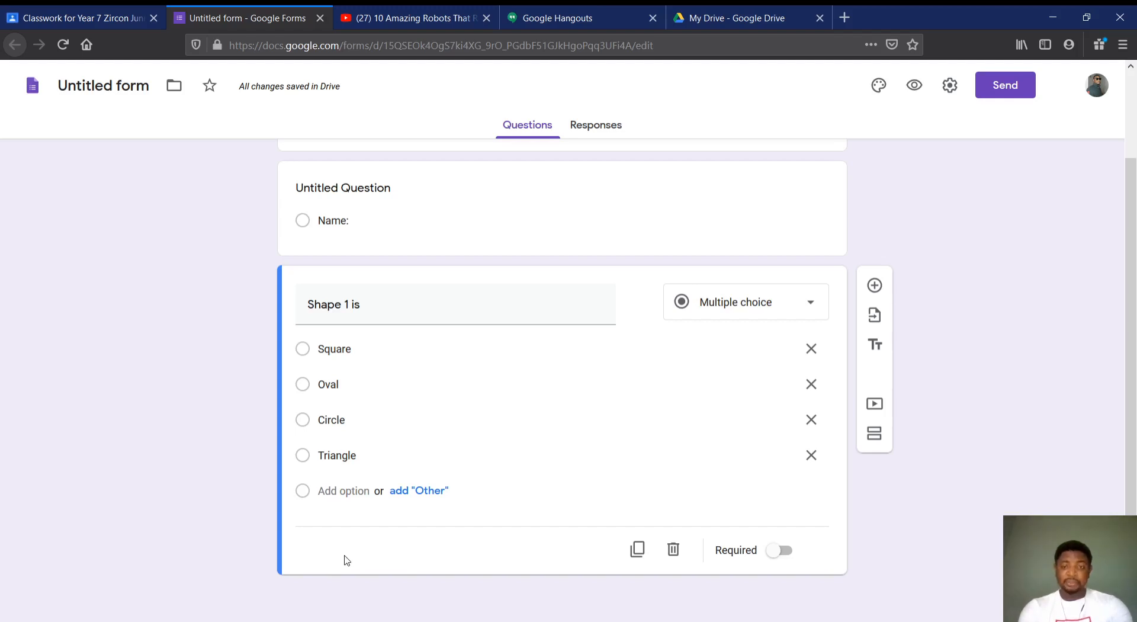
Turn the form into a quiz and set grades to be released later, after manual review
{"action": "left_click", "coordinate": [951, 89]}
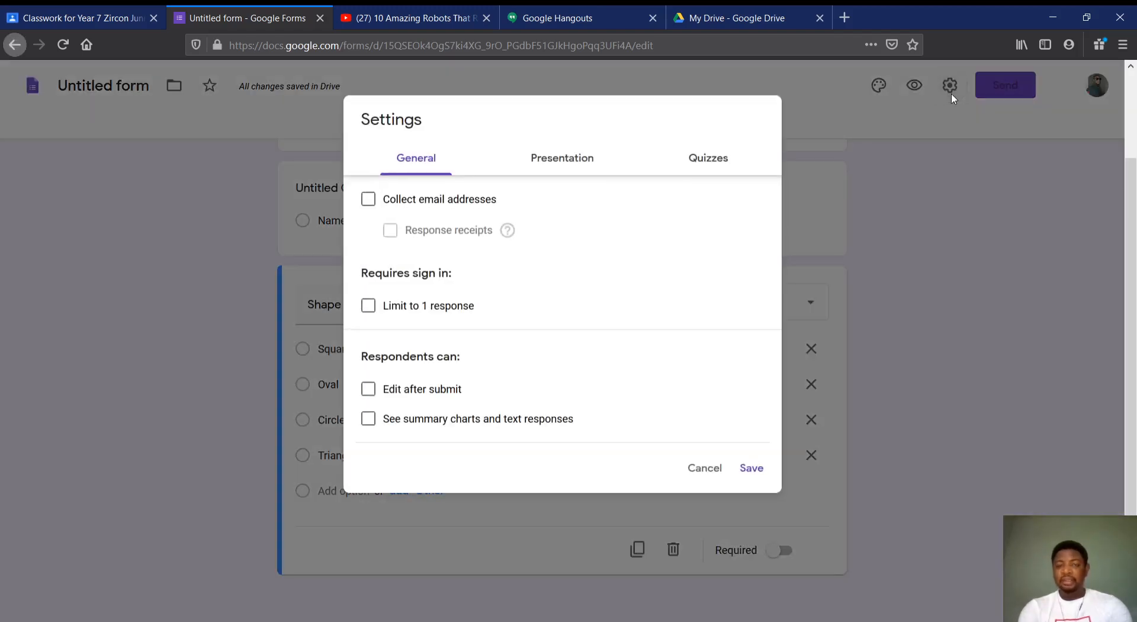
{"action": "left_click", "coordinate": [716, 158]}
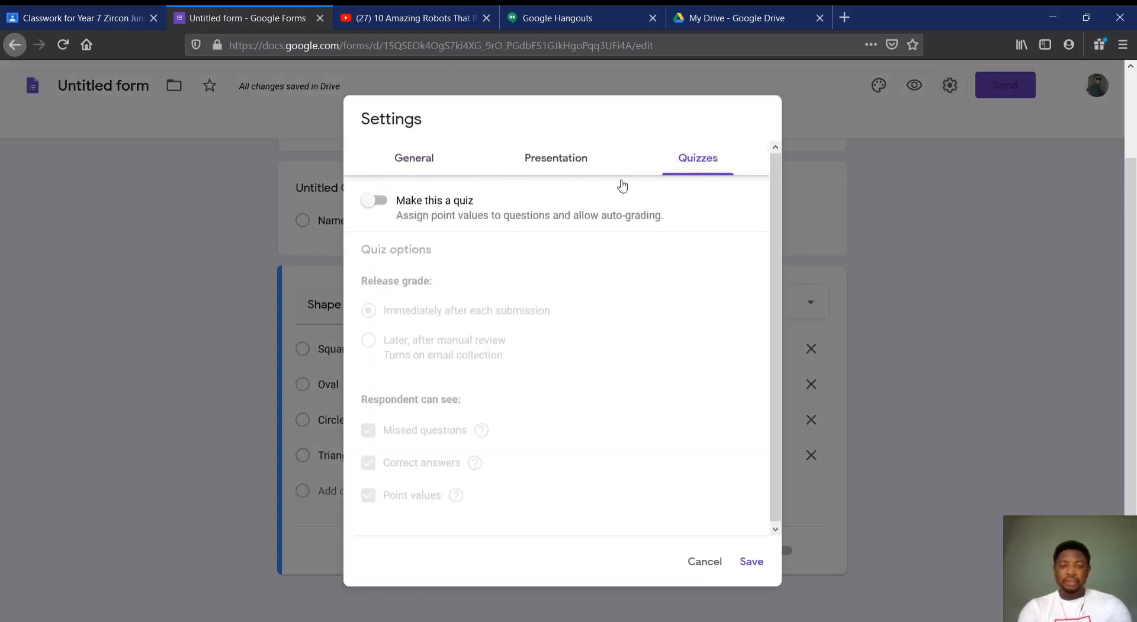
{"action": "left_click", "coordinate": [374, 204]}
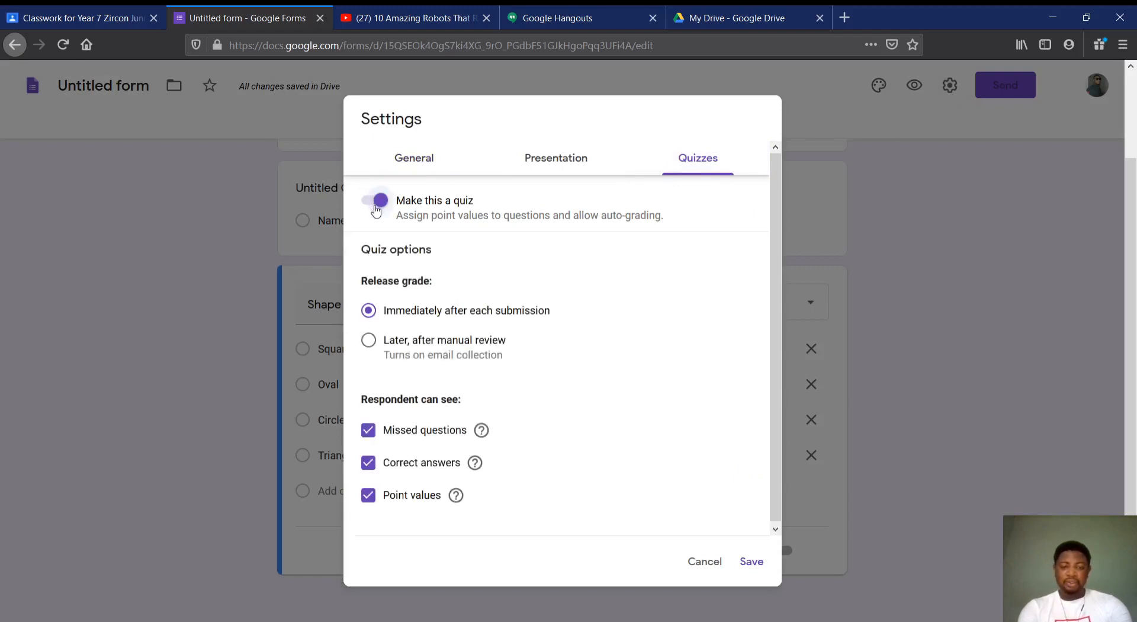
{"action": "left_click", "coordinate": [403, 343]}
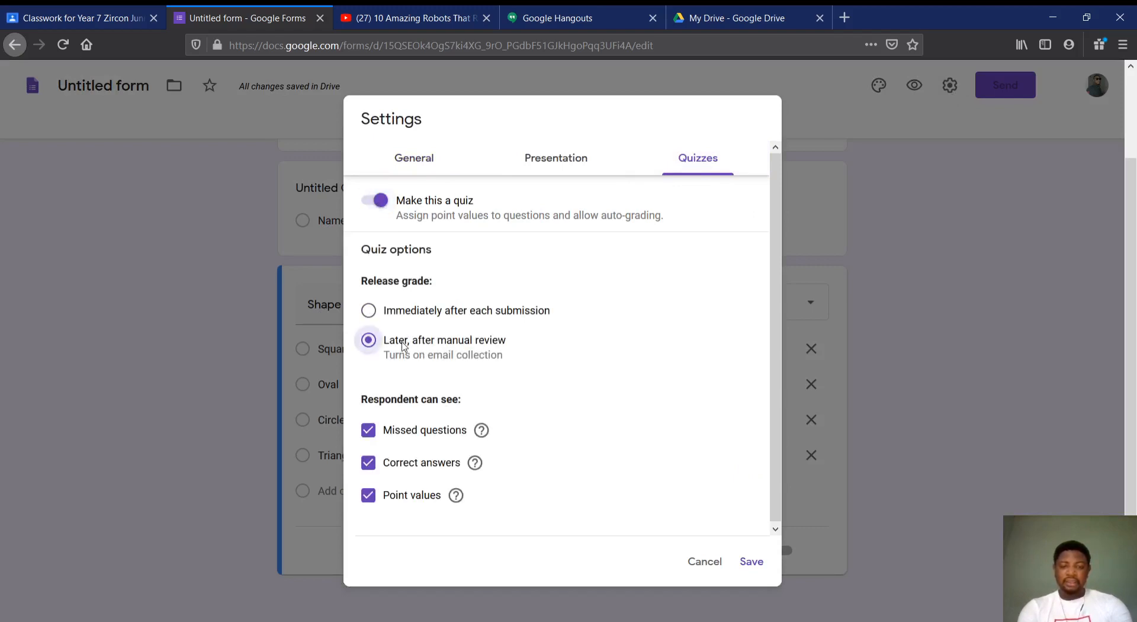
Disable the link to submit another response, enable the progress bar, and save the form settings
{"action": "left_click", "coordinate": [564, 159]}
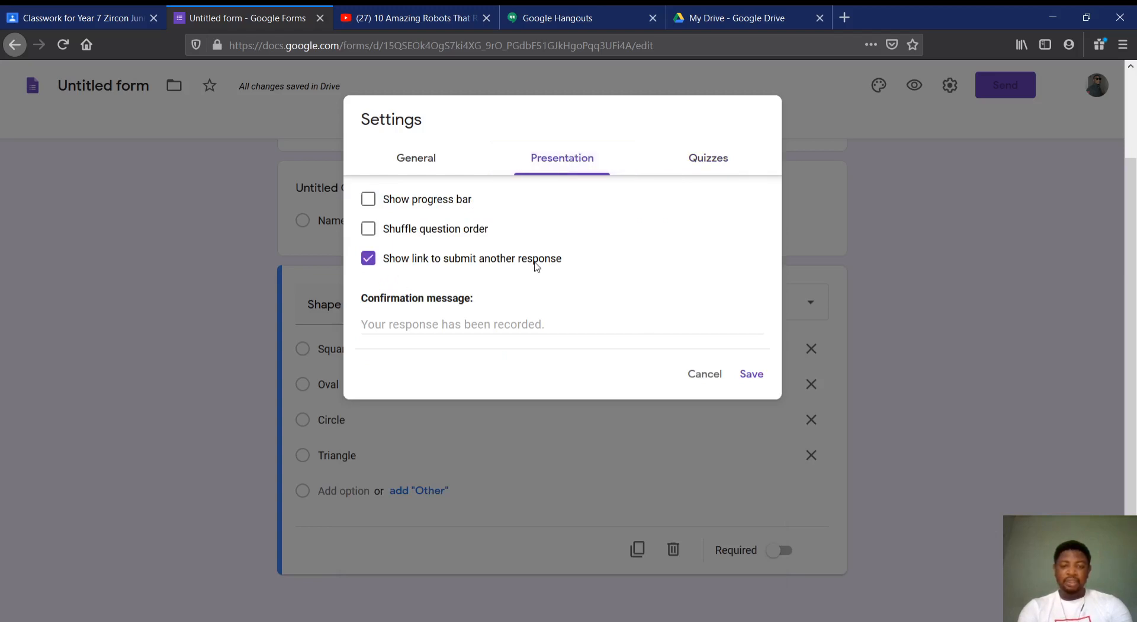
{"action": "left_click", "coordinate": [368, 259]}
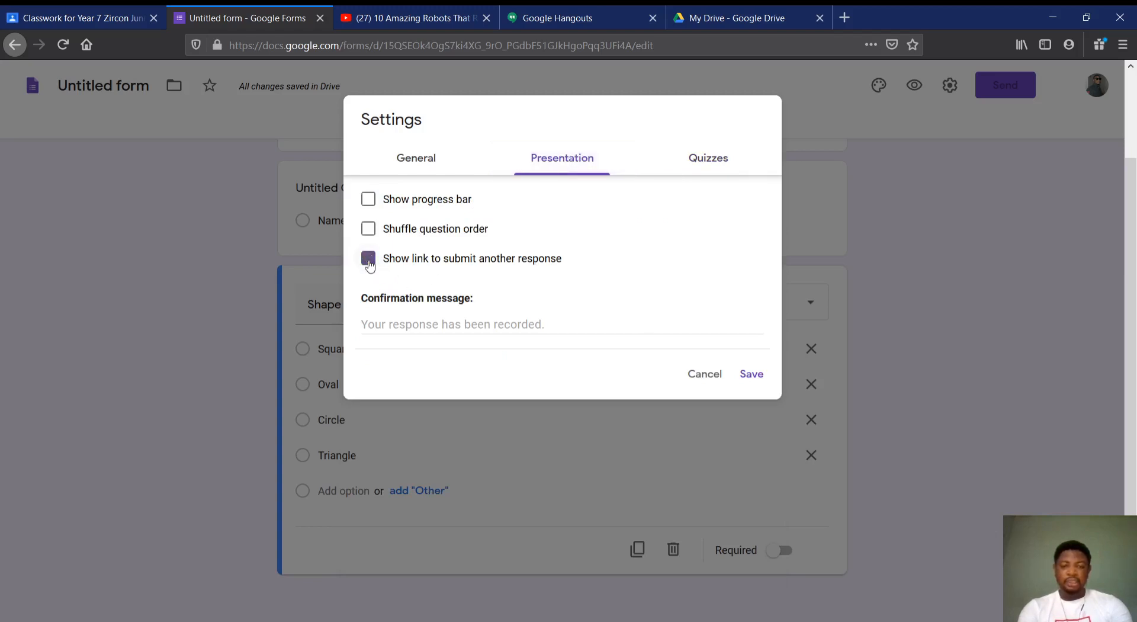
{"action": "left_click", "coordinate": [369, 198]}
{"action": "left_click", "coordinate": [751, 374]}
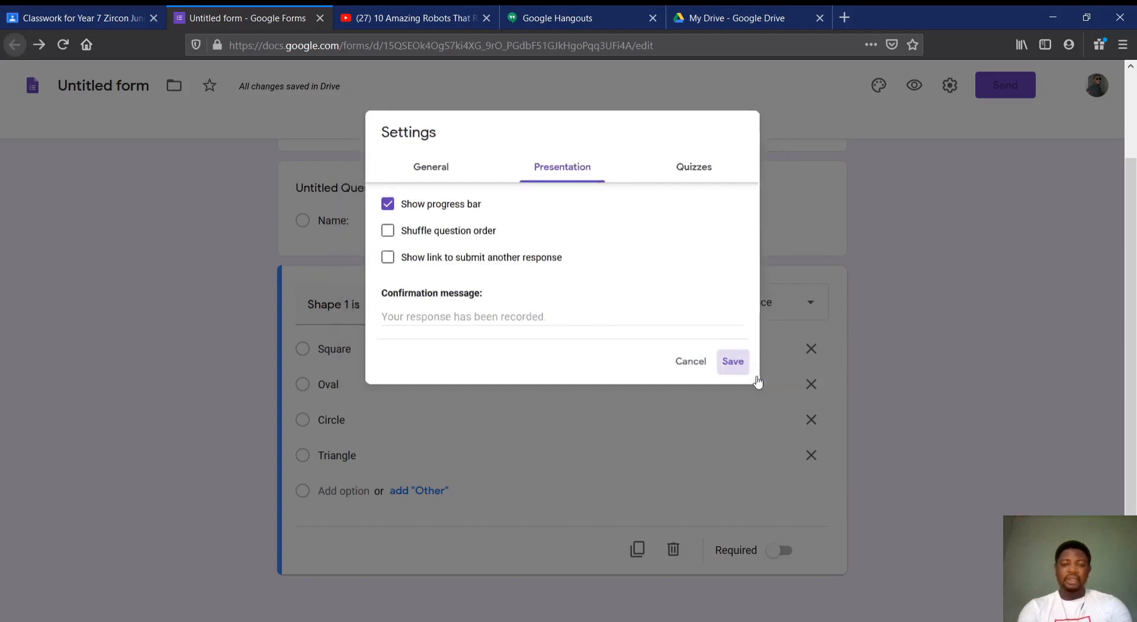
Mark Square as the correct answer in the answer key of the "Shape 1 is" question
{"action": "scroll", "coordinate": [699, 358], "scroll_direction": "down", "scroll_amount": 3}
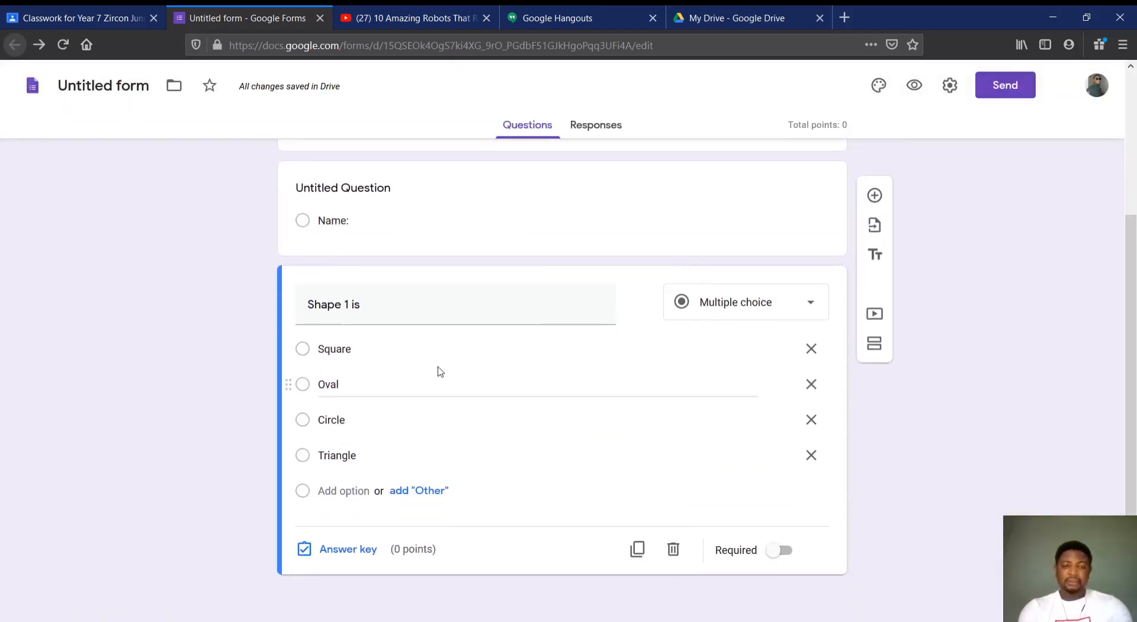
{"action": "left_click", "coordinate": [329, 552]}
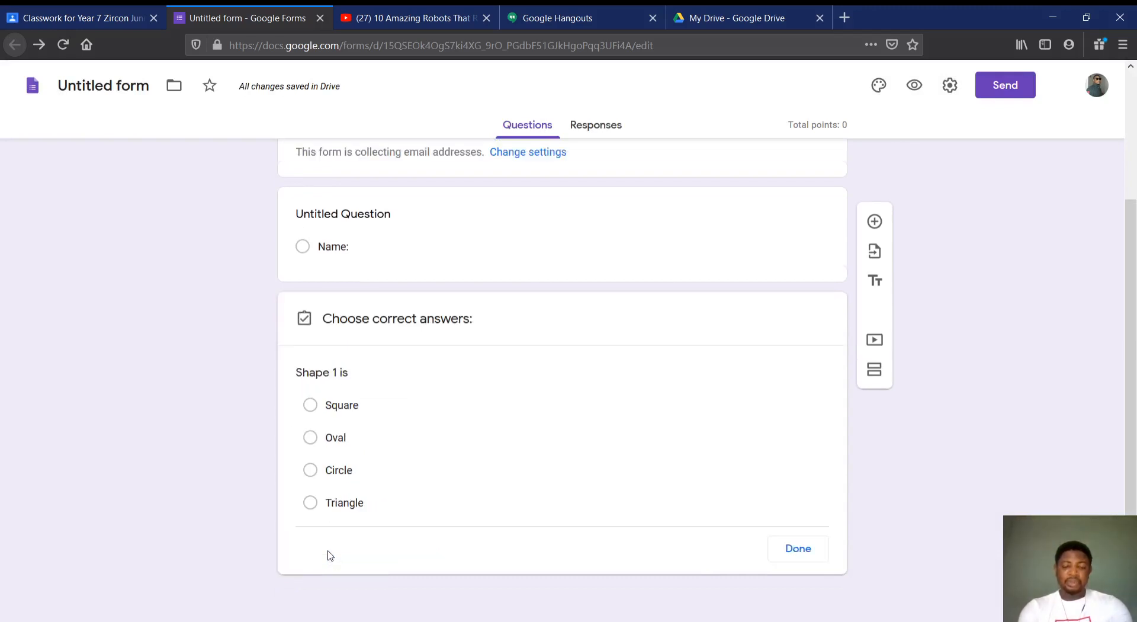
{"action": "left_click", "coordinate": [311, 408]}
{"action": "scroll", "coordinate": [764, 423], "scroll_direction": "down", "scroll_amount": 1}
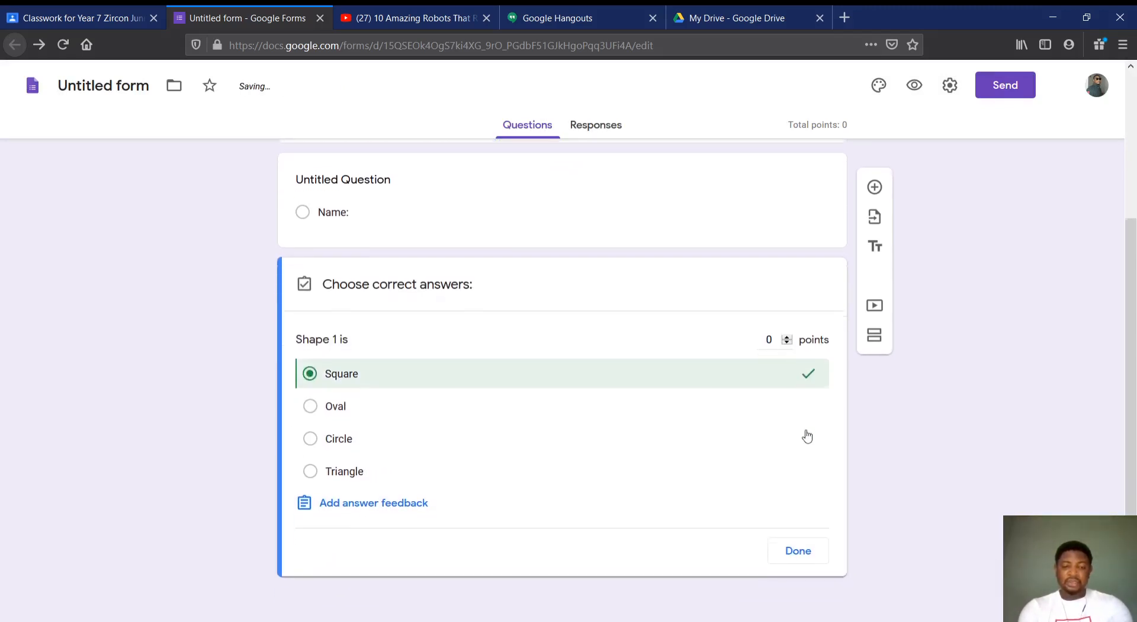
{"action": "left_click", "coordinate": [798, 550]}
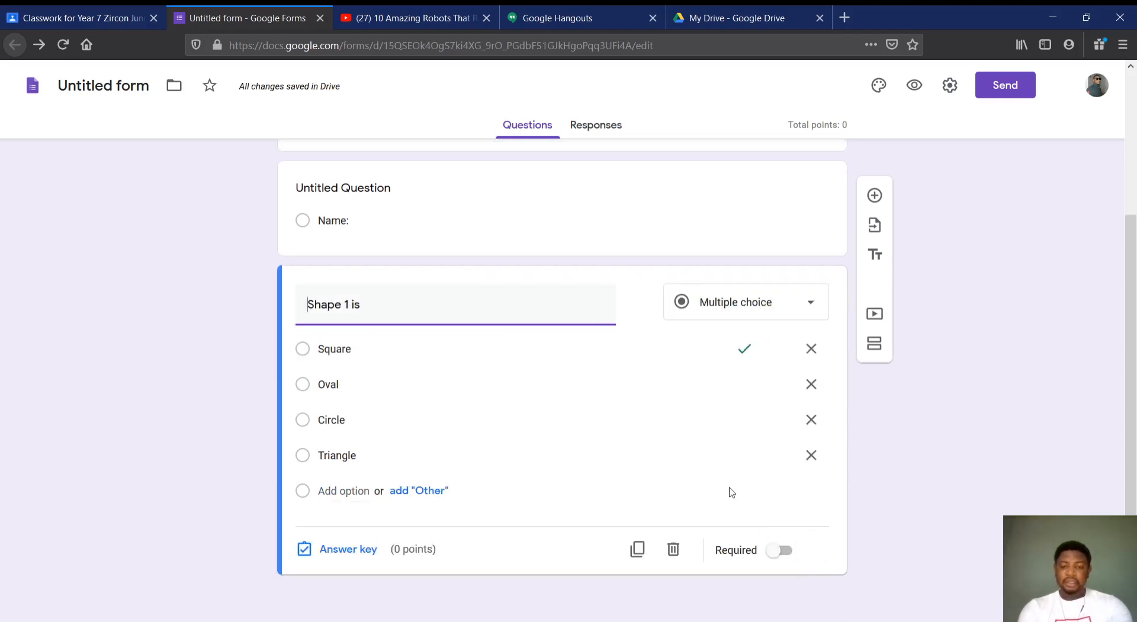
Duplicate the "Shape 1 is" question and change the copy's text to "Shape 2 is"
{"action": "left_click", "coordinate": [636, 551]}
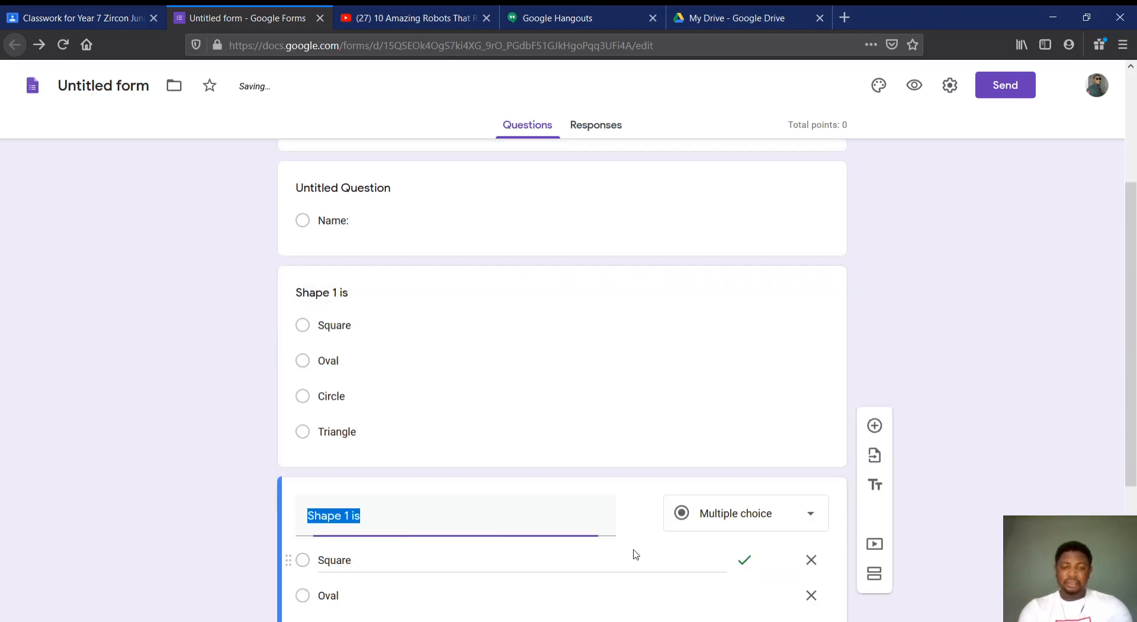
{"action": "left_click", "coordinate": [384, 343]}
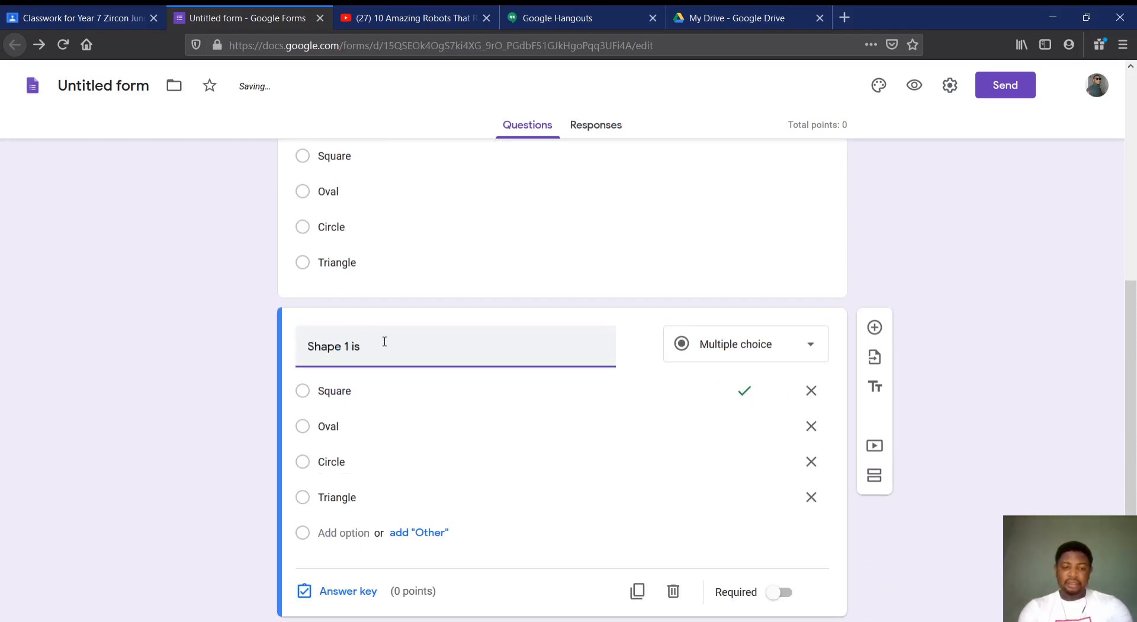
{"action": "key", "text": "BackSpace"}
{"action": "type", "text": "2"}
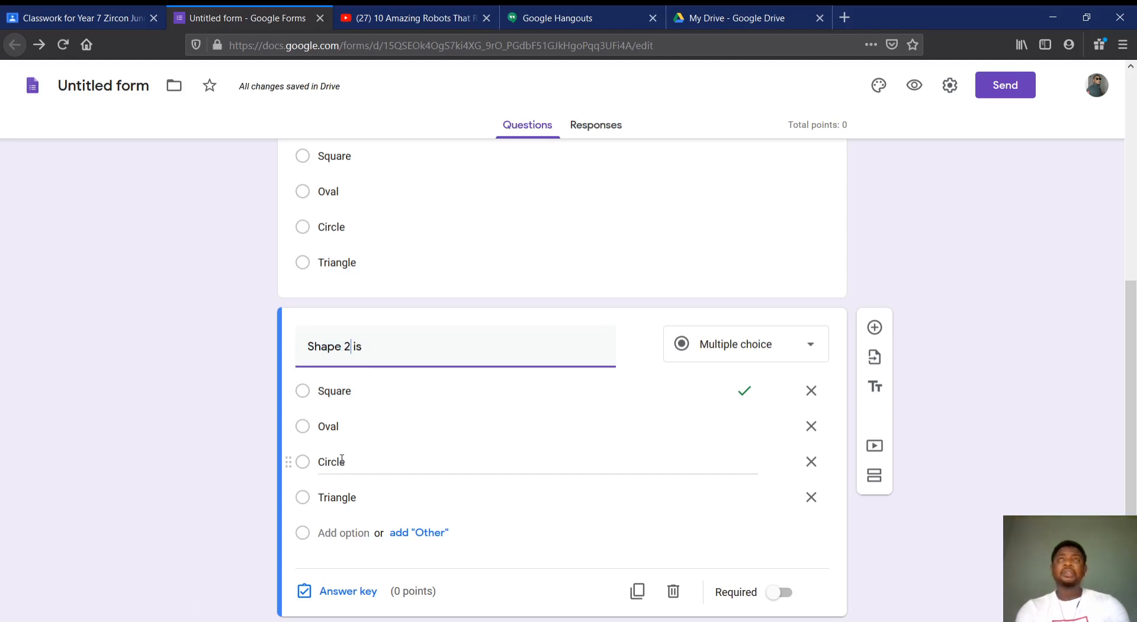
Change the correct answer of the "Shape 2 is" question to Oval in its answer key
{"action": "left_click", "coordinate": [313, 429]}
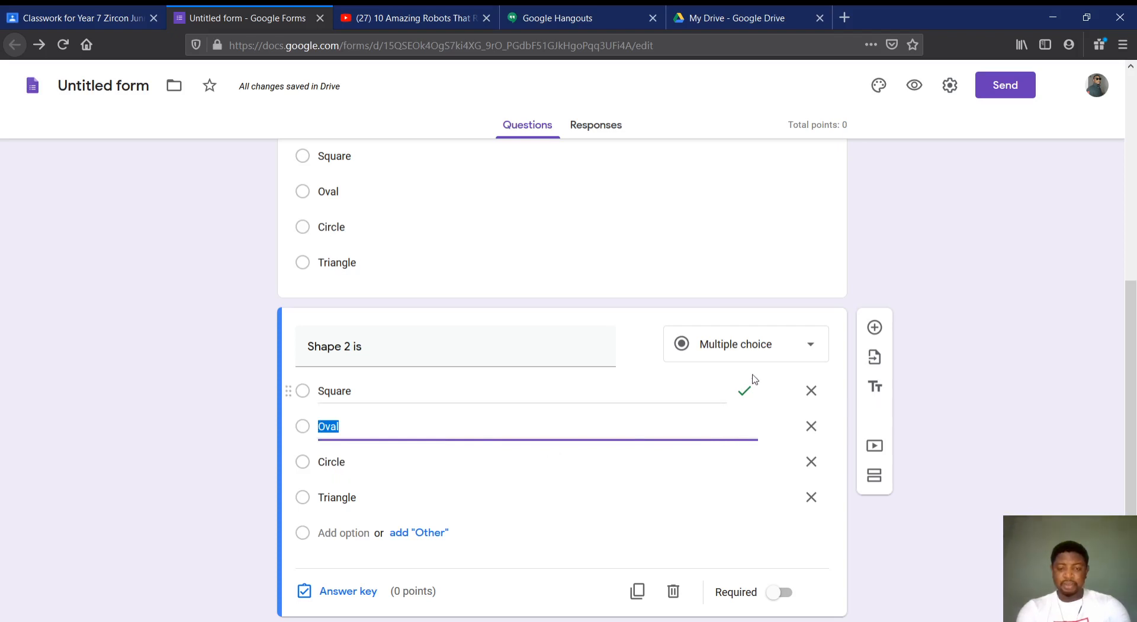
{"action": "left_click", "coordinate": [335, 593]}
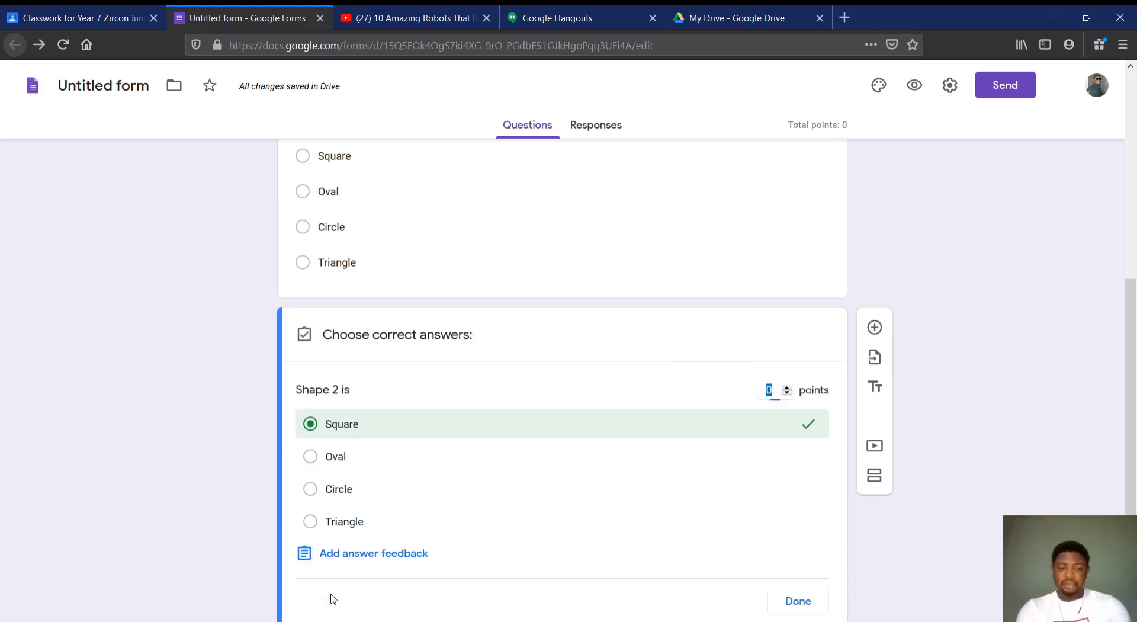
{"action": "left_click", "coordinate": [807, 424]}
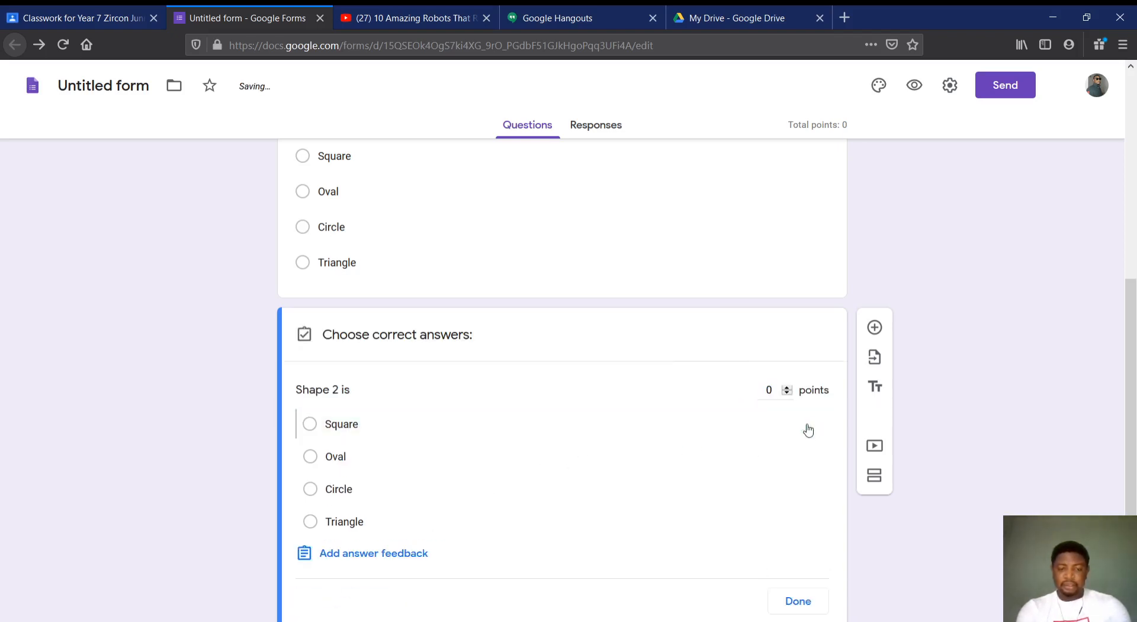
{"action": "left_click", "coordinate": [322, 462]}
{"action": "scroll", "coordinate": [560, 491], "scroll_direction": "down", "scroll_amount": 1}
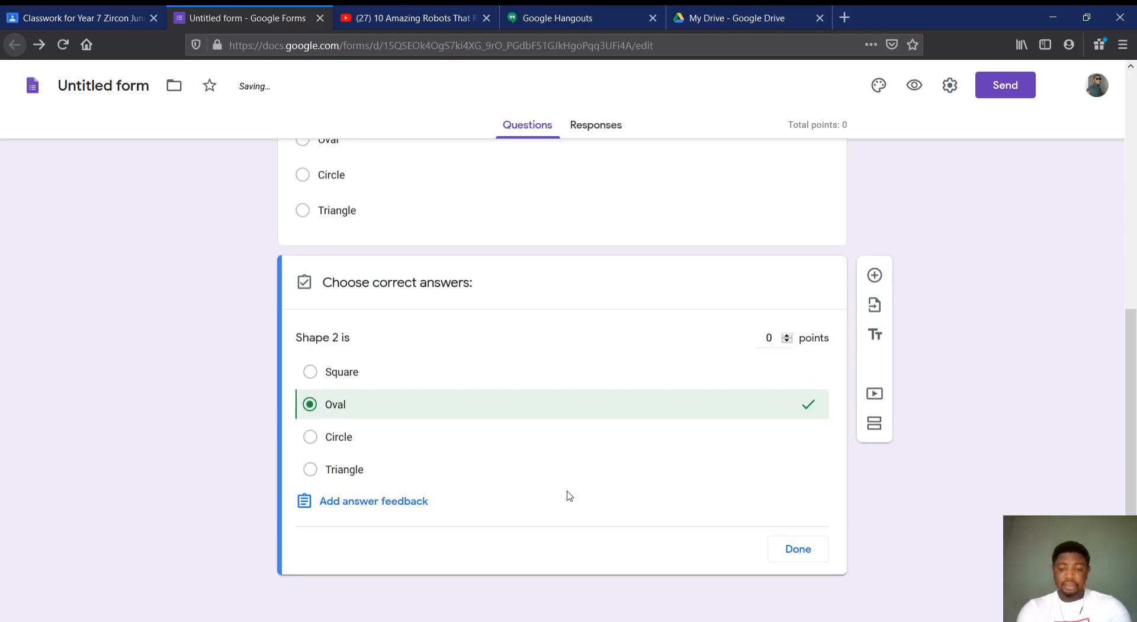
{"action": "left_click", "coordinate": [799, 549]}
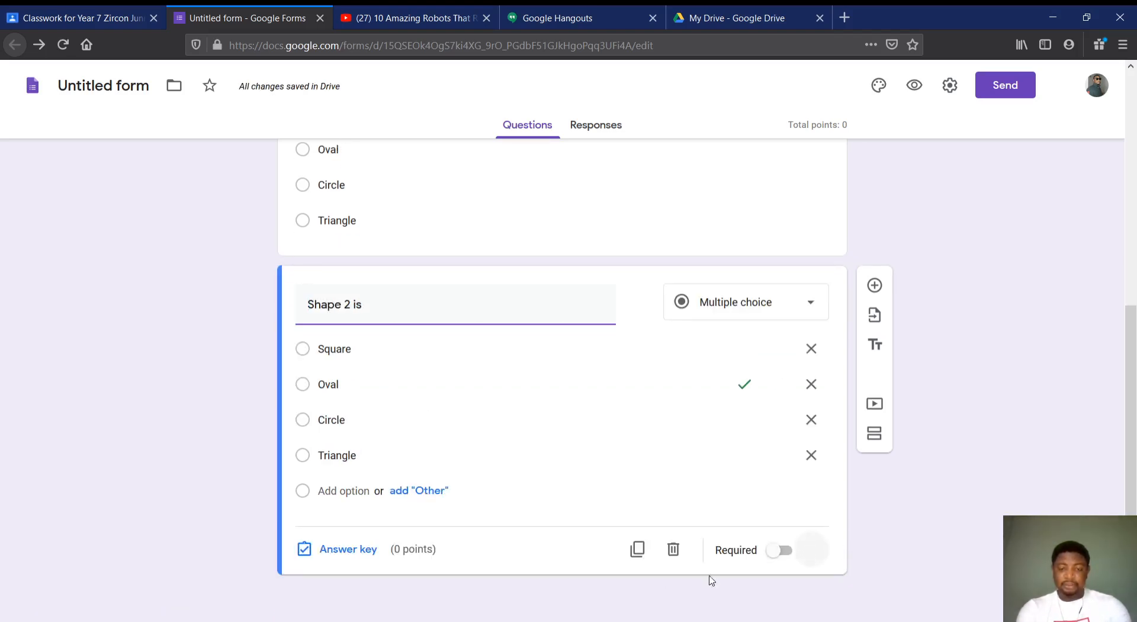
Duplicate the "Shape 2 is" question and change the copy's text to "Shape 3 is"
{"action": "left_click", "coordinate": [645, 559]}
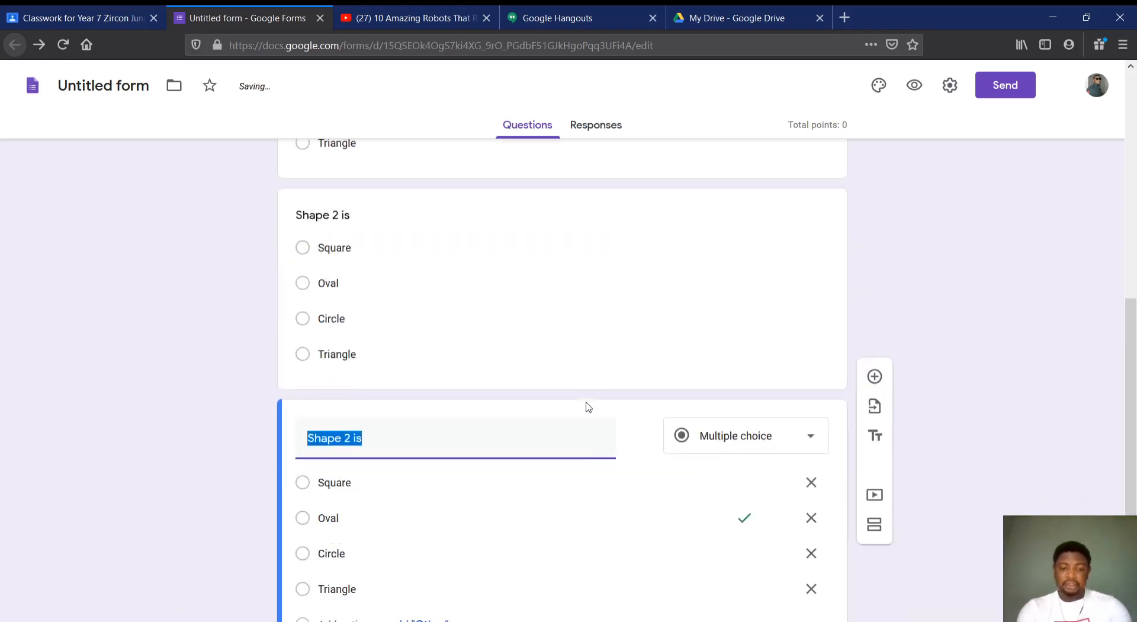
{"action": "left_click", "coordinate": [416, 307]}
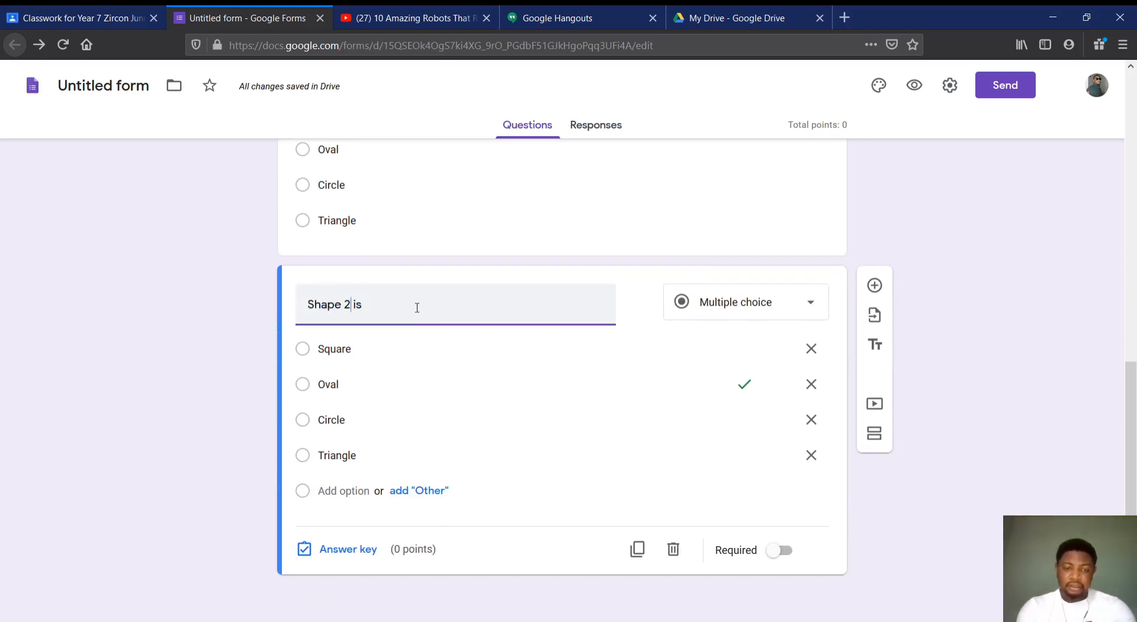
{"action": "key", "text": "BackSpace"}
{"action": "type", "text": "3"}
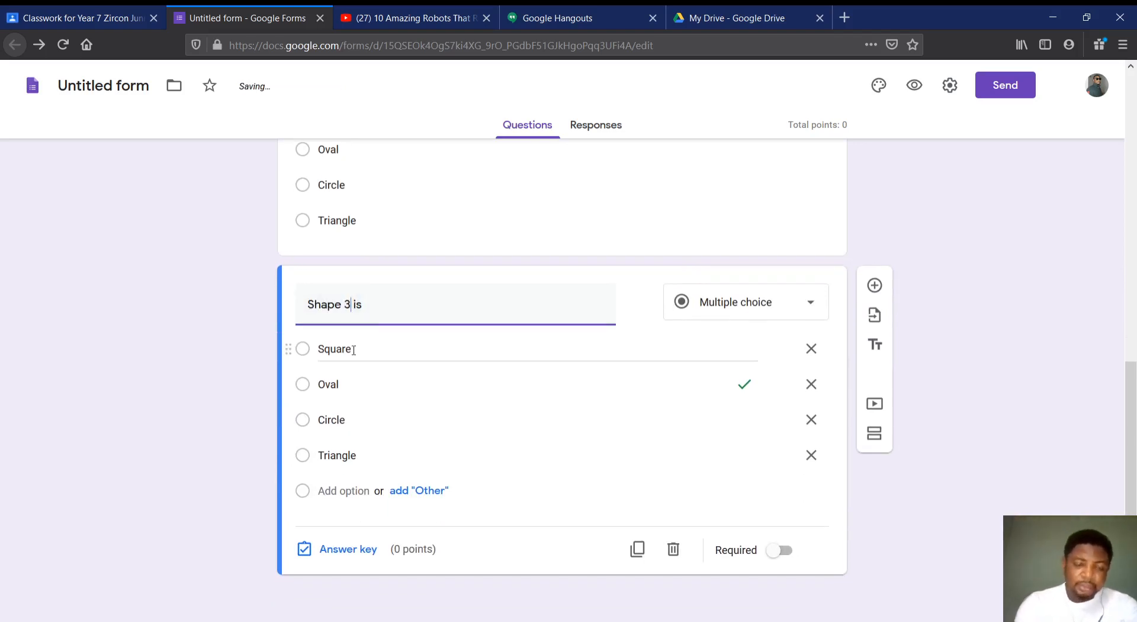
{"action": "left_click", "coordinate": [741, 390]}
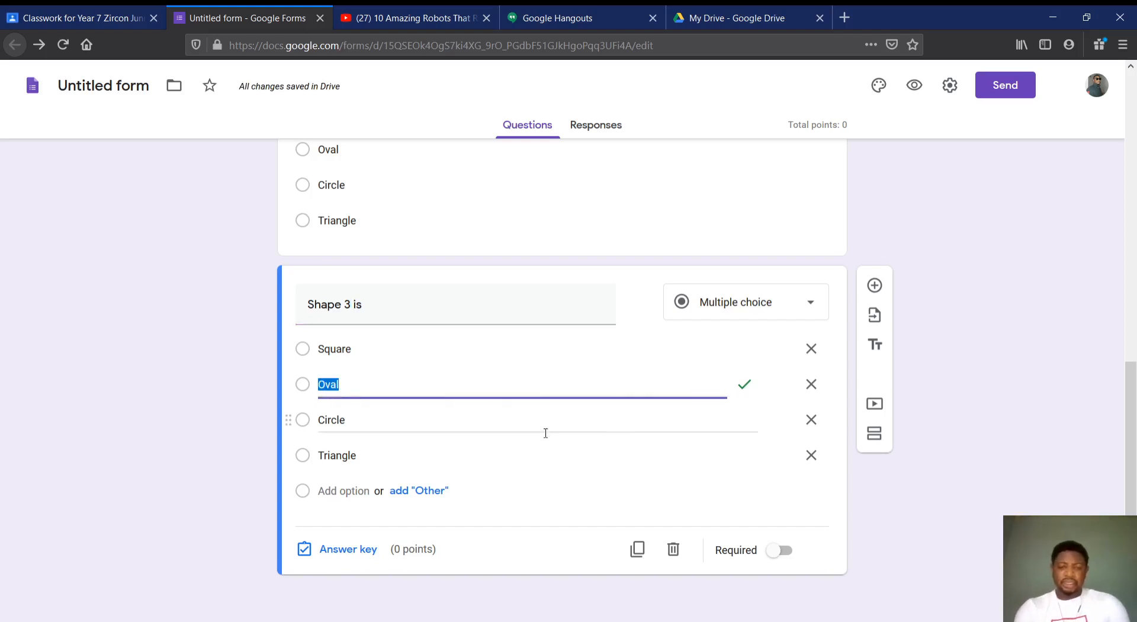
Try to move the correct-answer mark of the "Shape 3 is" question from Oval to Circle directly in the option list
{"action": "left_click", "coordinate": [305, 419]}
{"action": "left_click", "coordinate": [744, 388]}
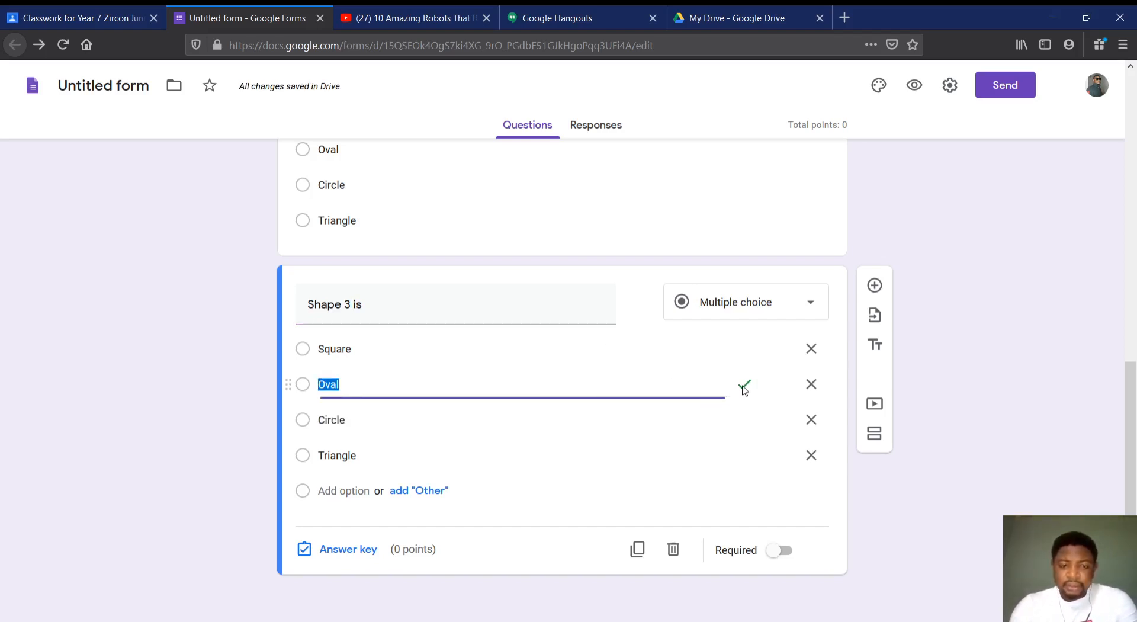
{"action": "left_click", "coordinate": [332, 419]}
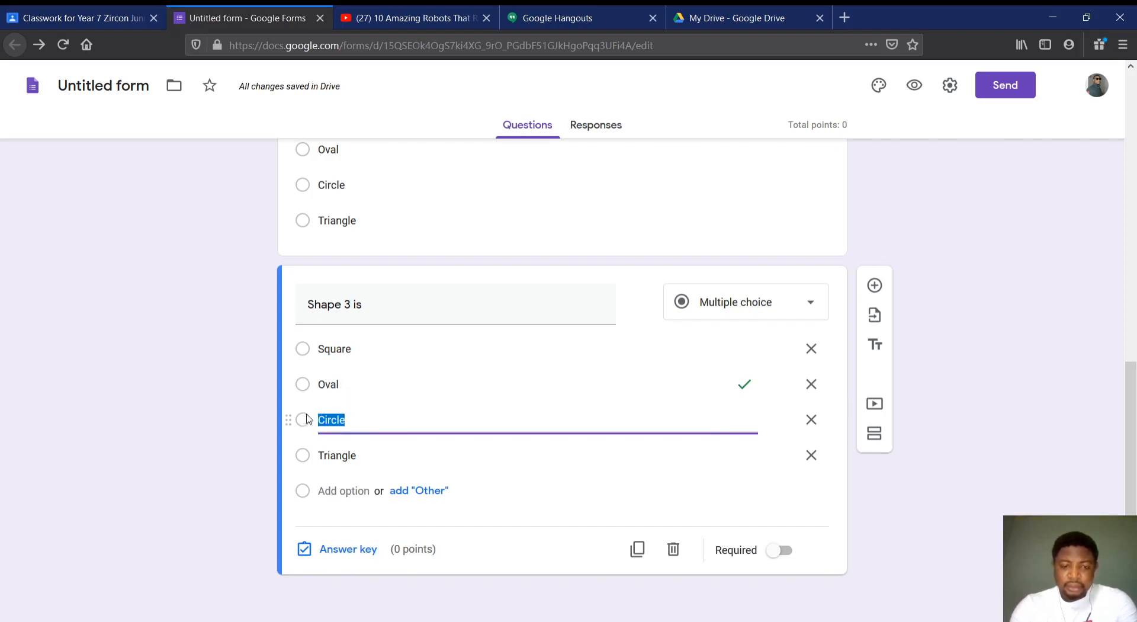
{"action": "left_click", "coordinate": [745, 386]}
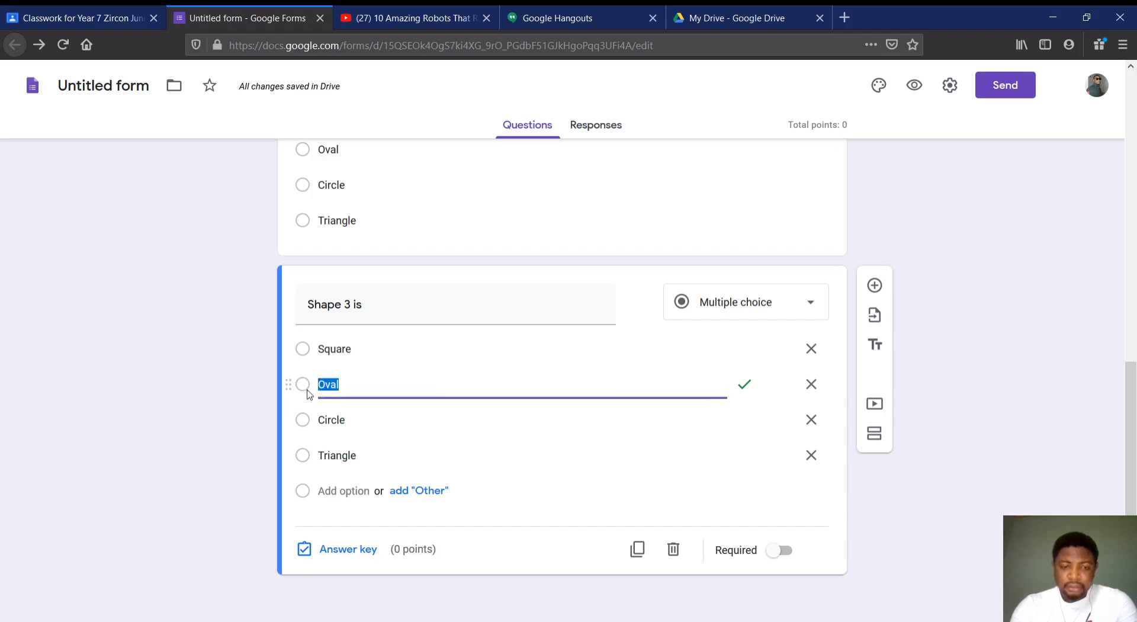
{"action": "left_click", "coordinate": [320, 416]}
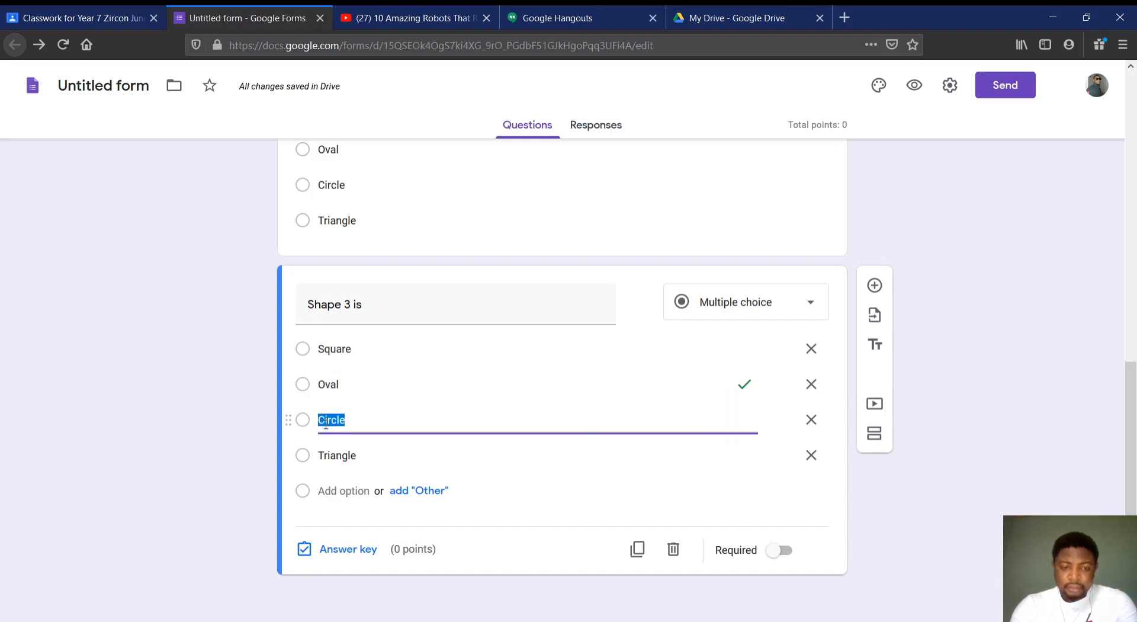
Remove the Oval option from the "Shape 3 is" question and add Oval again as the last option
{"action": "left_click", "coordinate": [811, 384]}
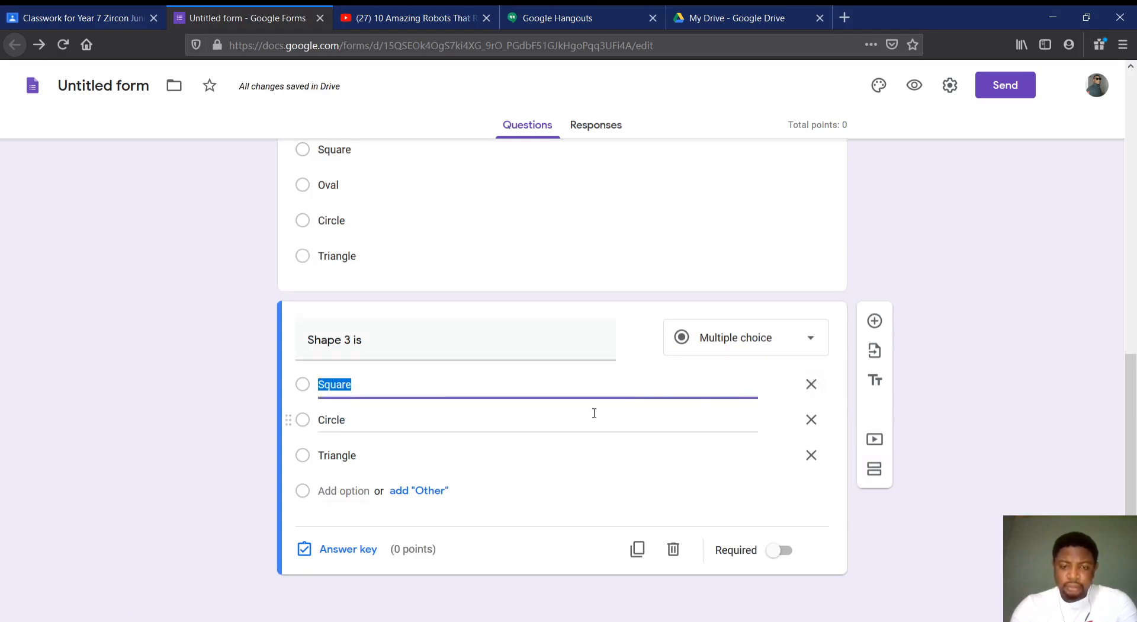
{"action": "left_click", "coordinate": [337, 490]}
{"action": "type", "text": "Oval"}
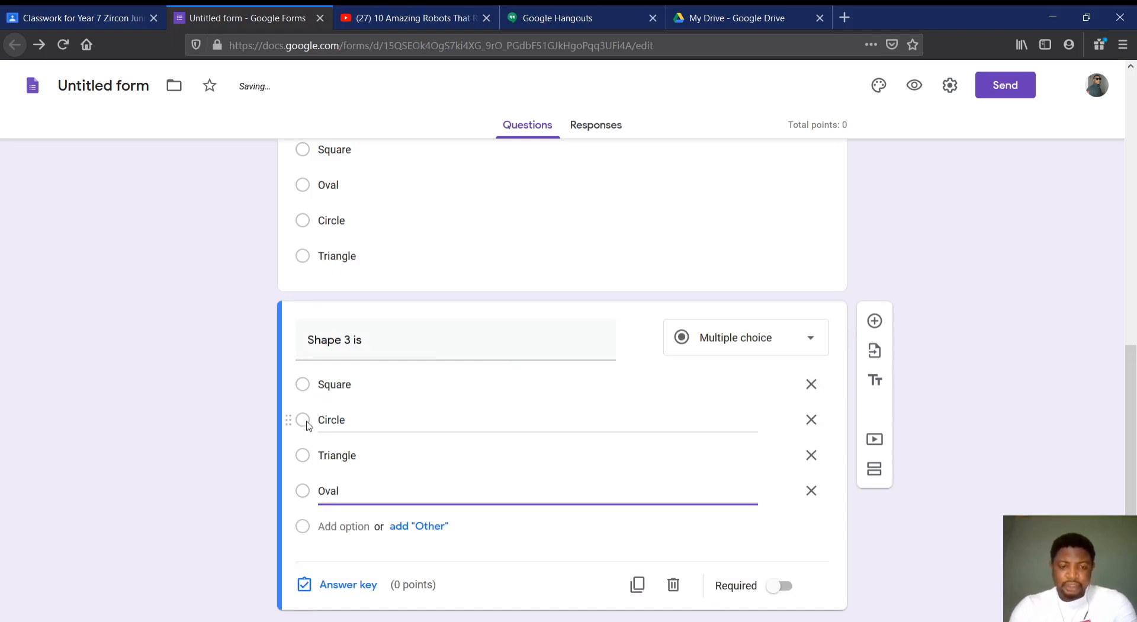
Mark Circle as the correct answer in the answer key of the "Shape 3 is" question
{"action": "left_click", "coordinate": [346, 586]}
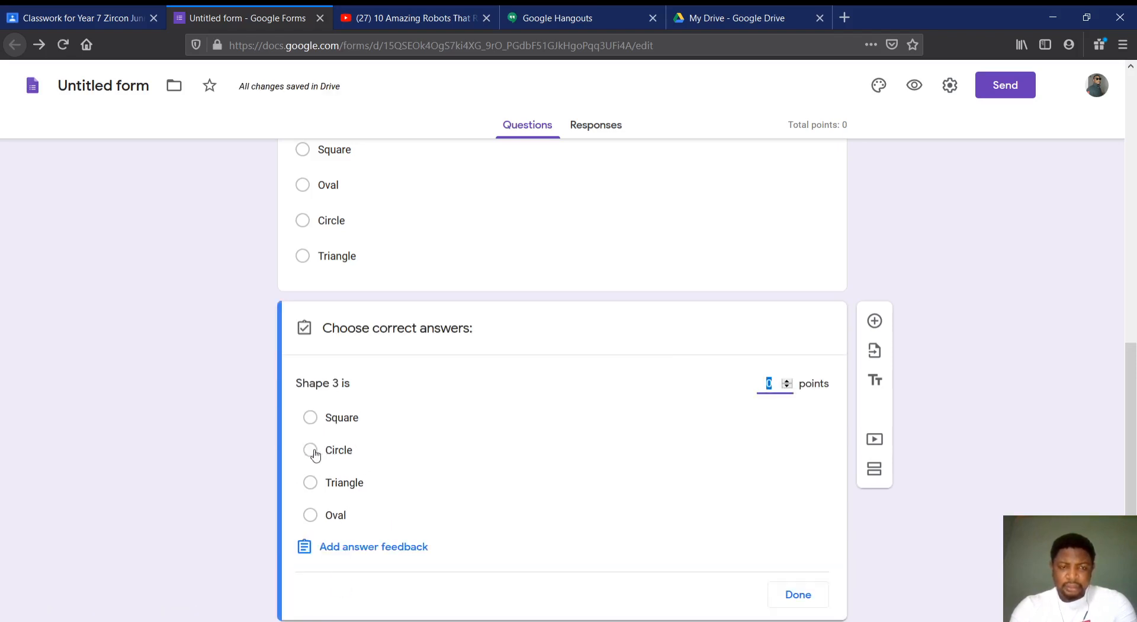
{"action": "scroll", "coordinate": [438, 327], "scroll_direction": "up", "scroll_amount": 1}
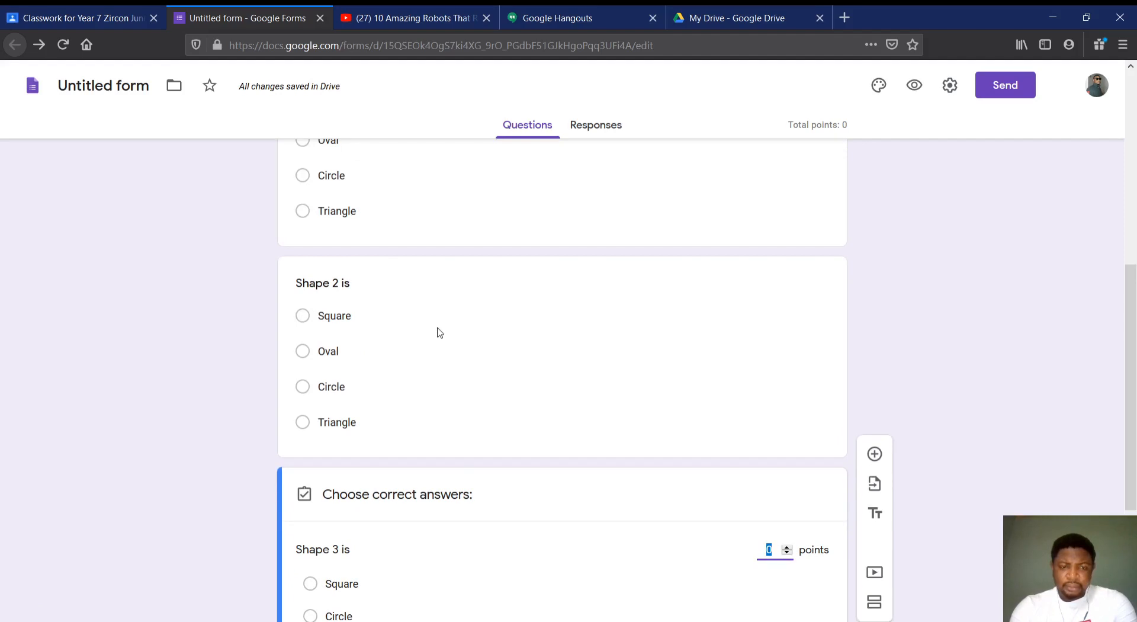
{"action": "scroll", "coordinate": [439, 332], "scroll_direction": "down", "scroll_amount": 3}
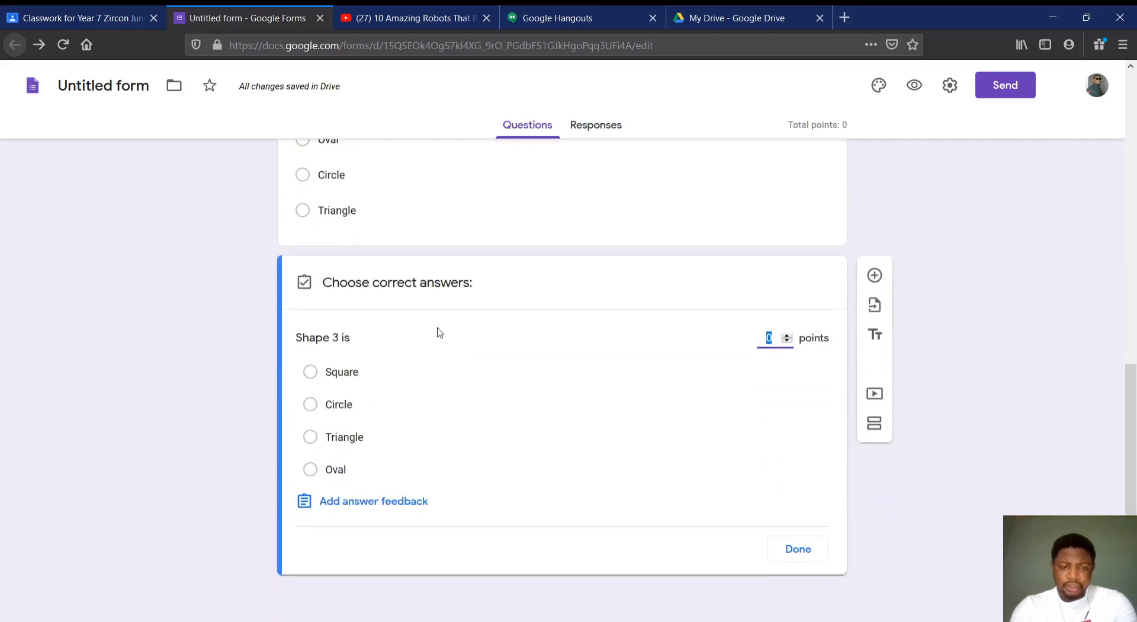
{"action": "left_click", "coordinate": [310, 407]}
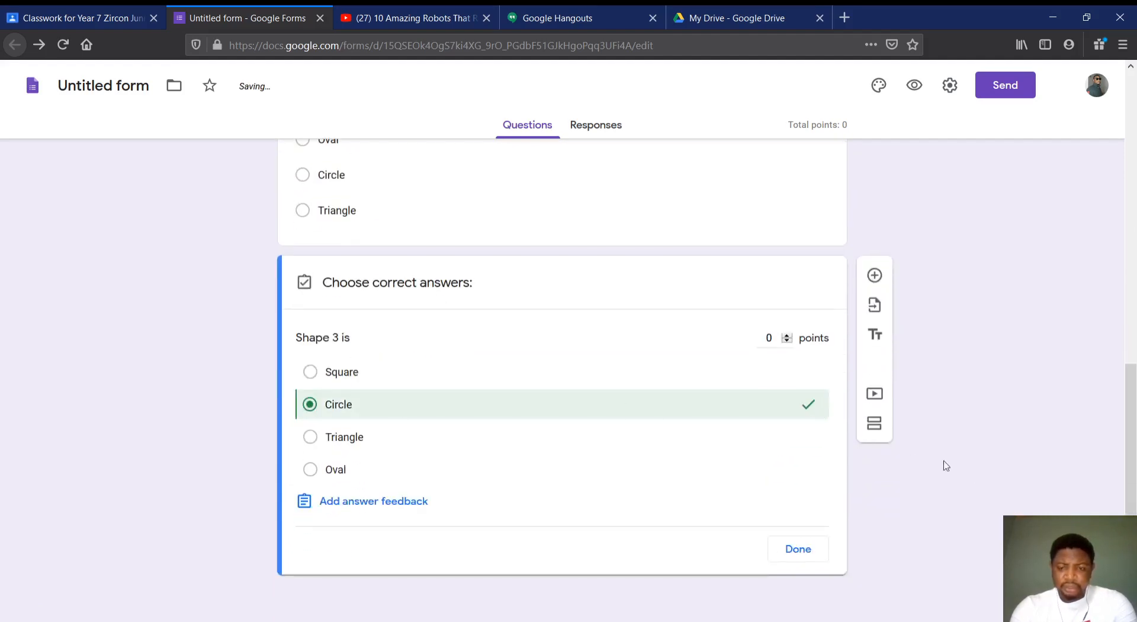
{"action": "left_click", "coordinate": [806, 549]}
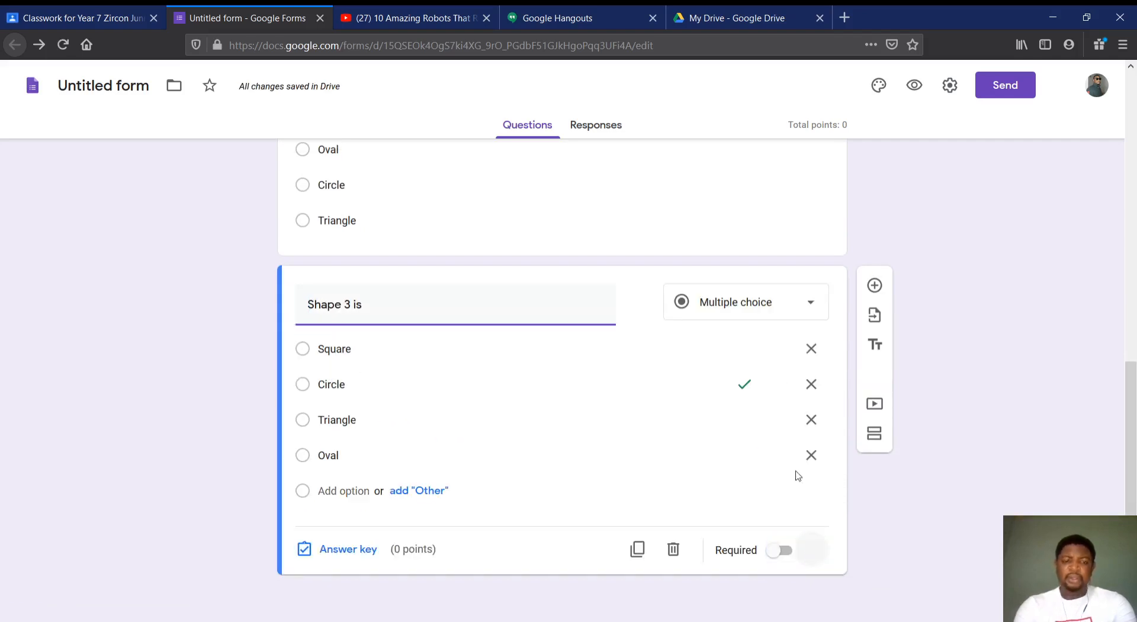
Duplicate the "Shape 3 is" question and mark Triangle instead of Circle as the copy's correct answer
{"action": "left_click", "coordinate": [637, 549]}
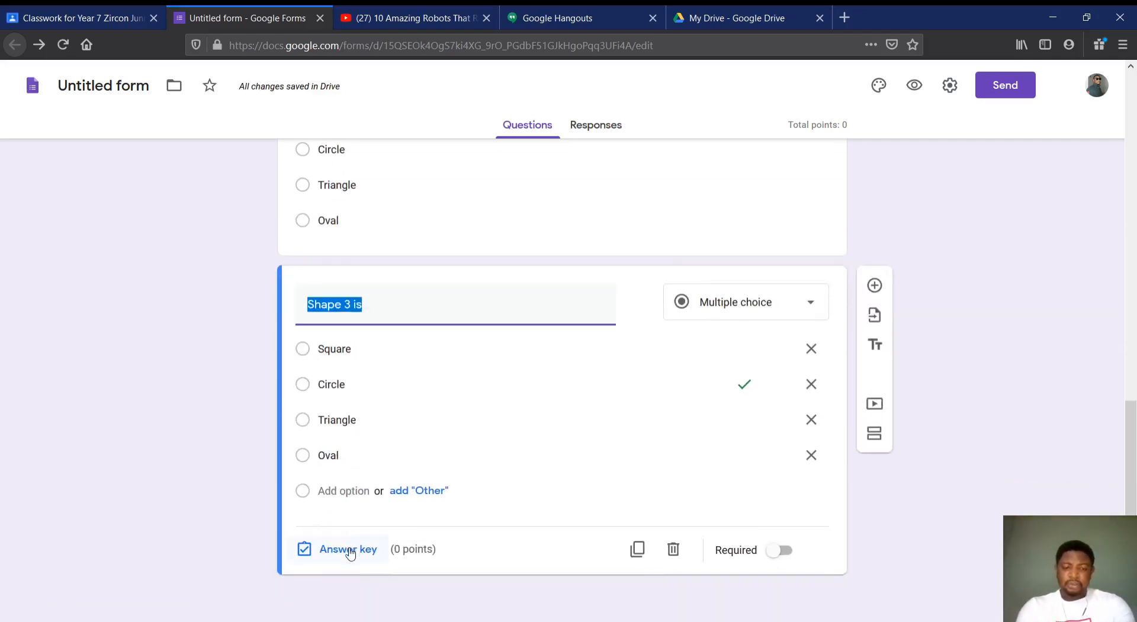
{"action": "left_click", "coordinate": [350, 549]}
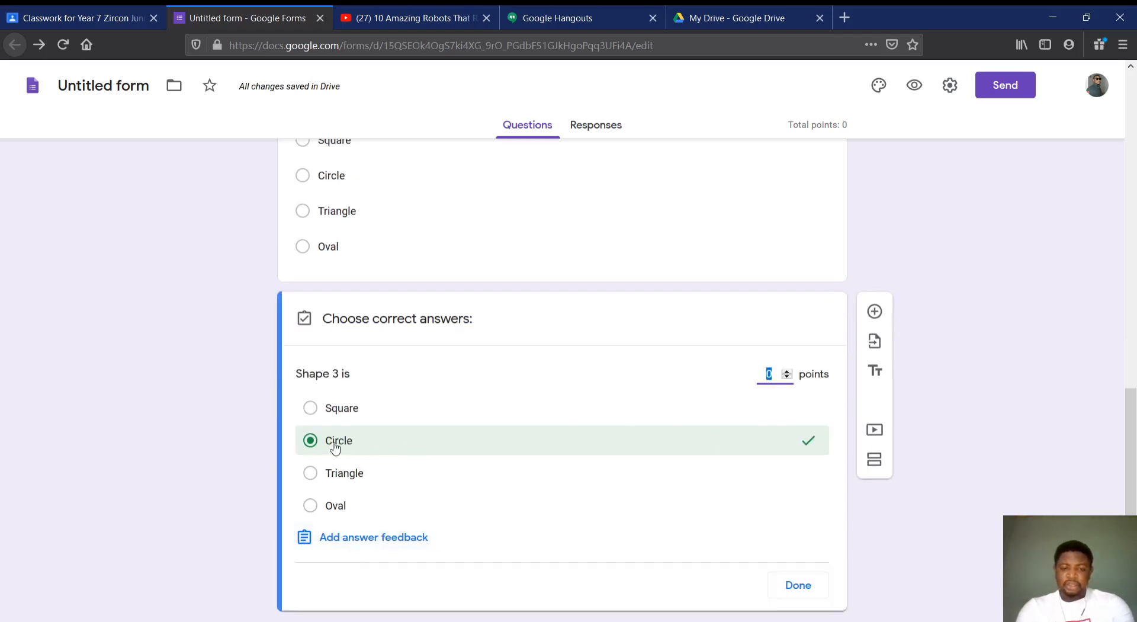
{"action": "left_click", "coordinate": [310, 474]}
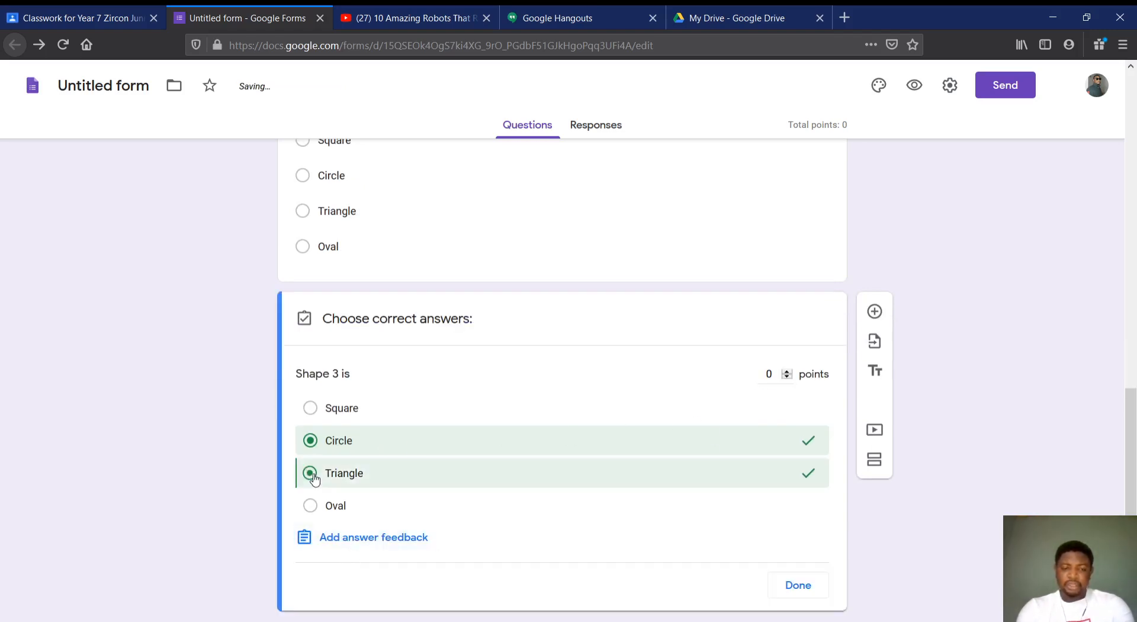
{"action": "left_click", "coordinate": [310, 443]}
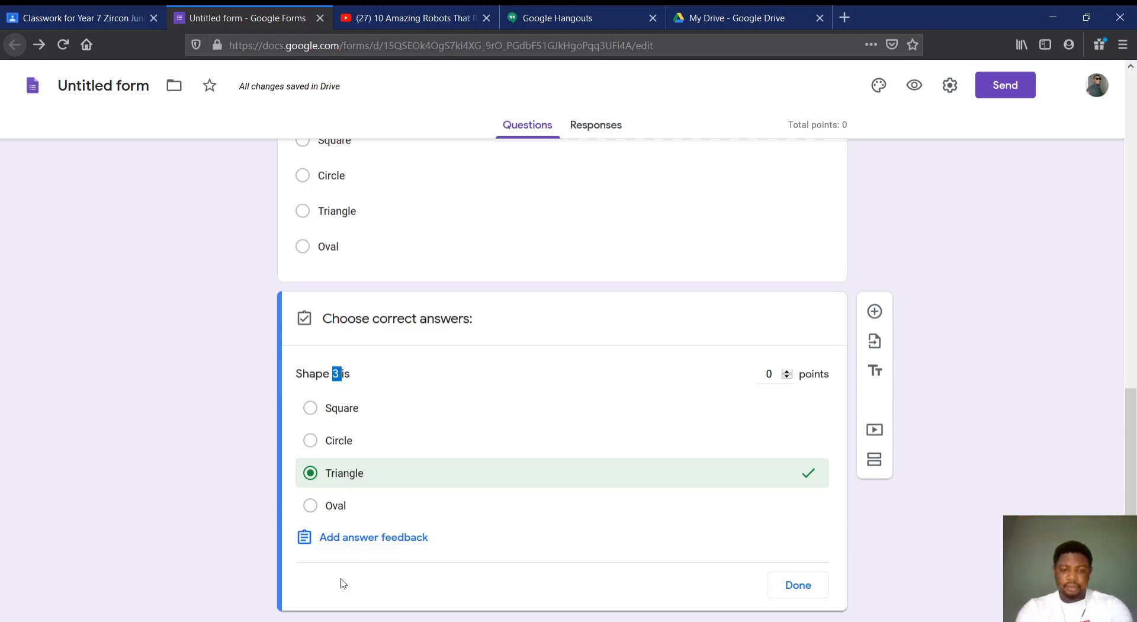
Clear the Triangle mark from the duplicated question's answer key and change its question text to "Shape 4 is"
{"action": "left_click", "coordinate": [536, 472]}
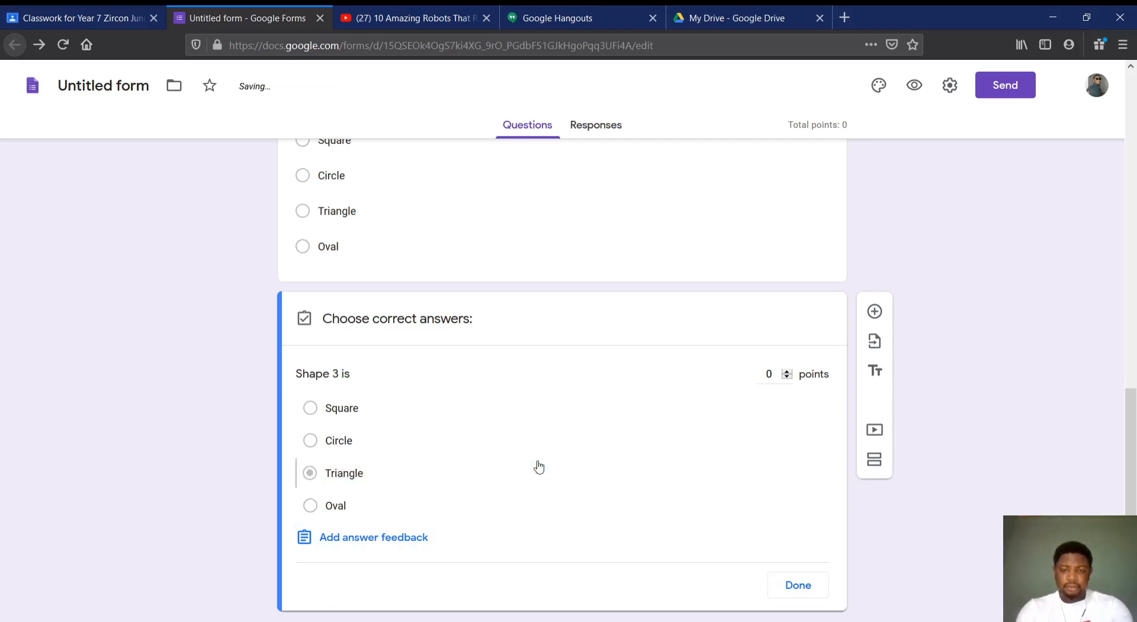
{"action": "double_click", "coordinate": [339, 374]}
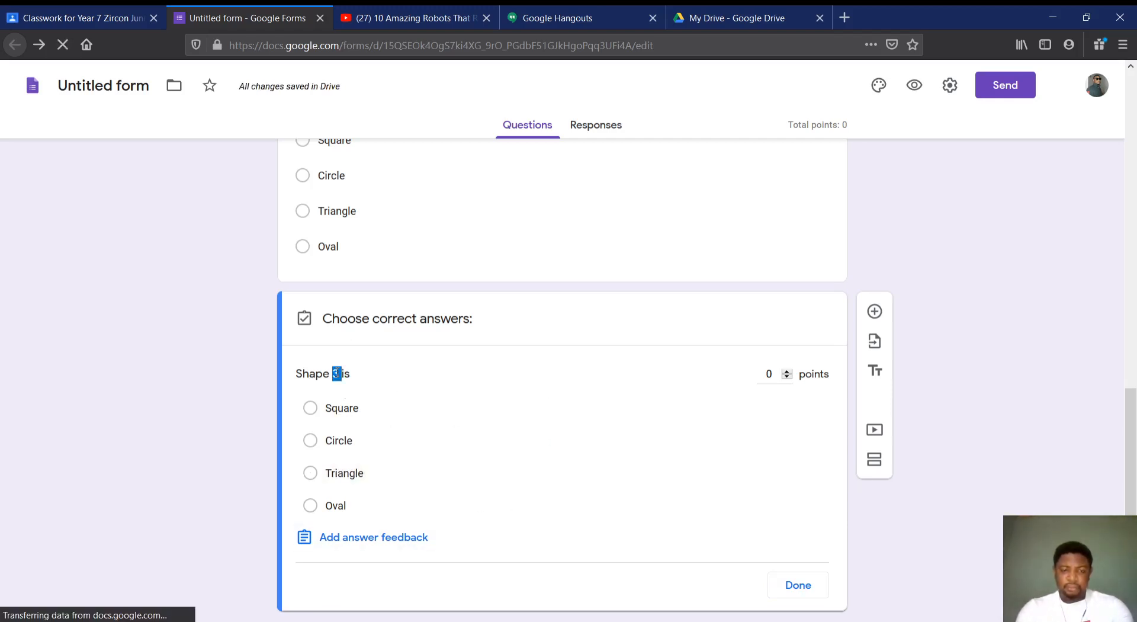
{"action": "left_click", "coordinate": [799, 585]}
{"action": "left_click", "coordinate": [353, 331]}
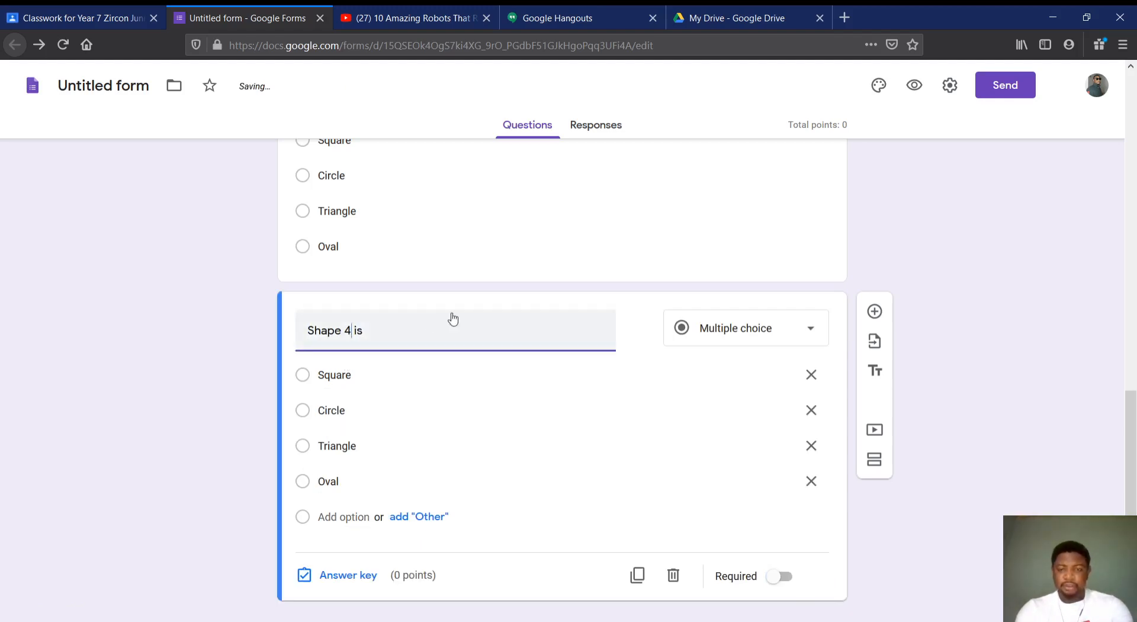
Make the "Shape 4 is" question required and set it to 2 points in its answer key
{"action": "scroll", "coordinate": [541, 443], "scroll_direction": "down", "scroll_amount": 1}
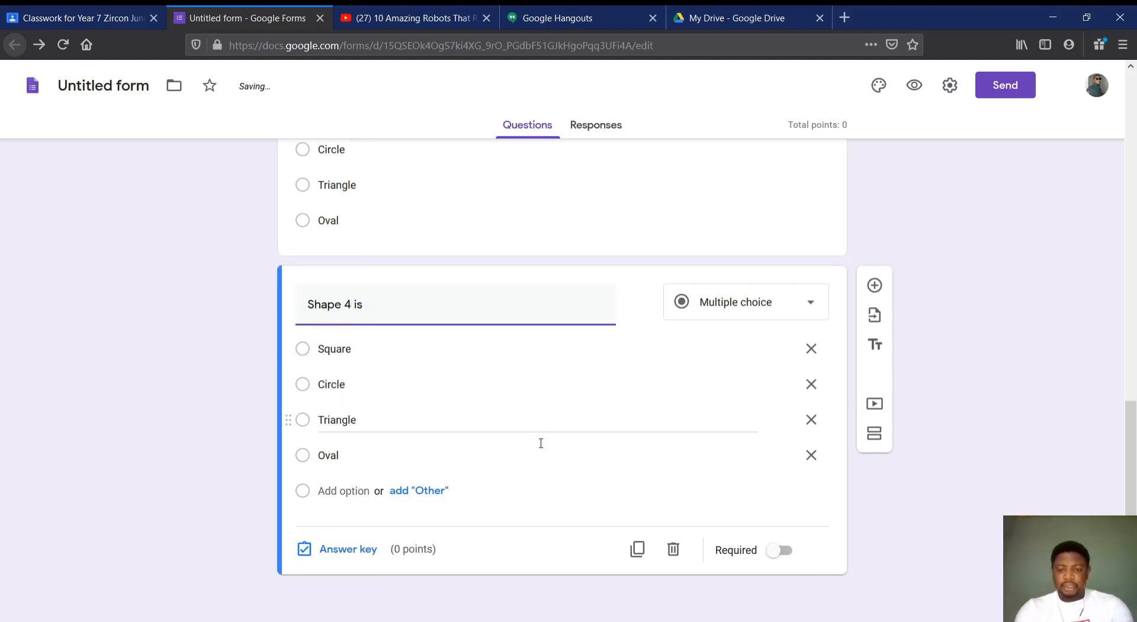
{"action": "left_click", "coordinate": [779, 550]}
{"action": "left_click", "coordinate": [350, 549]}
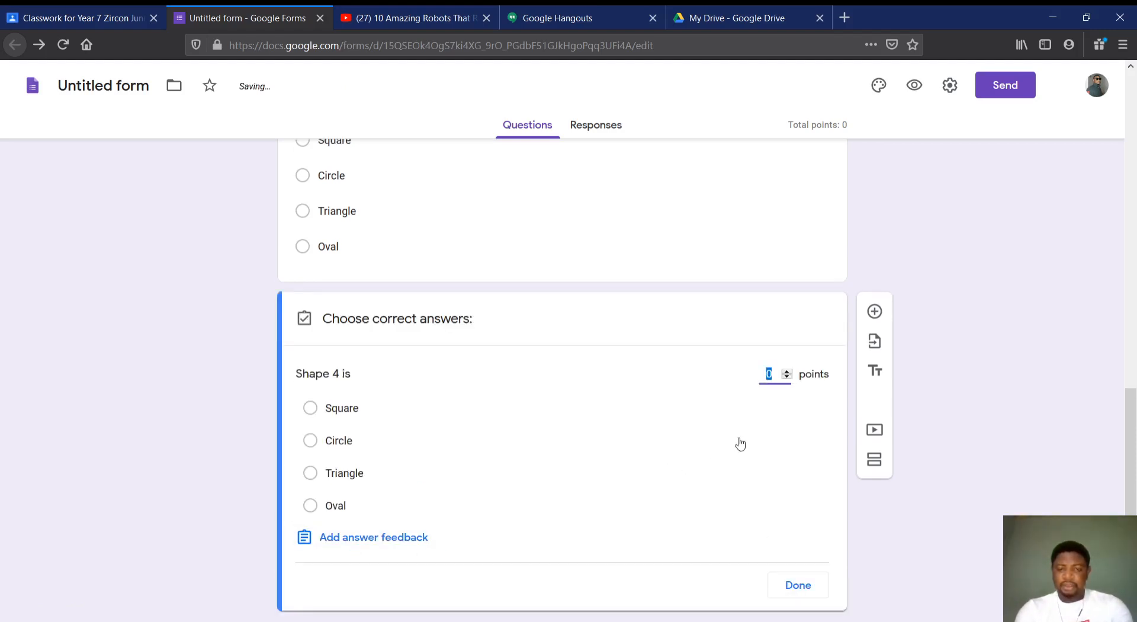
{"action": "left_click", "coordinate": [788, 373]}
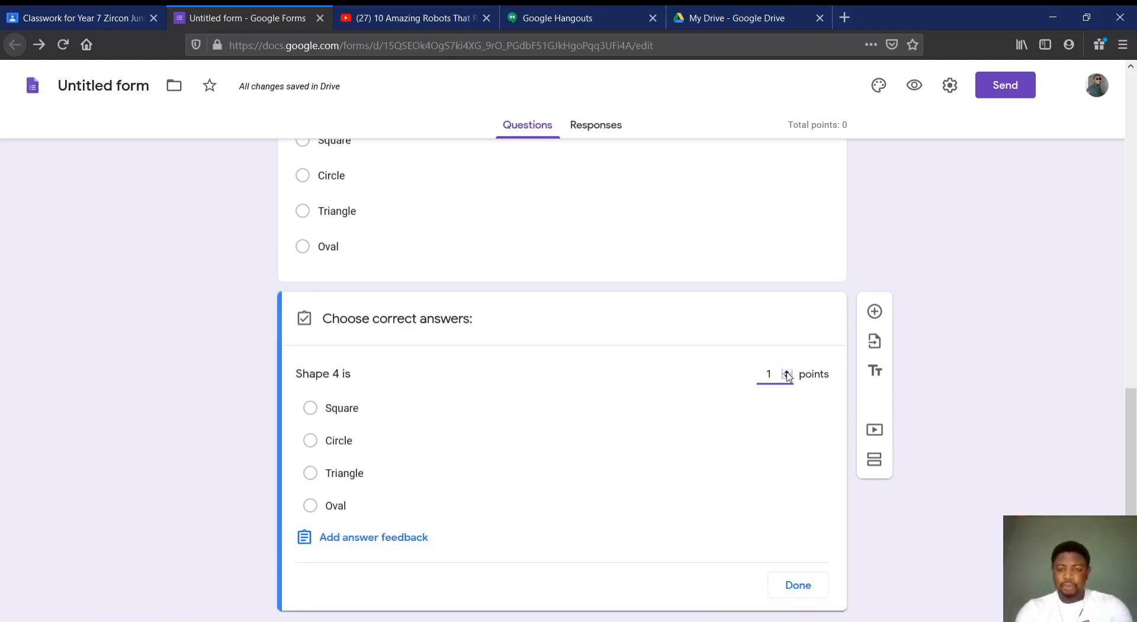
{"action": "left_click", "coordinate": [798, 589]}
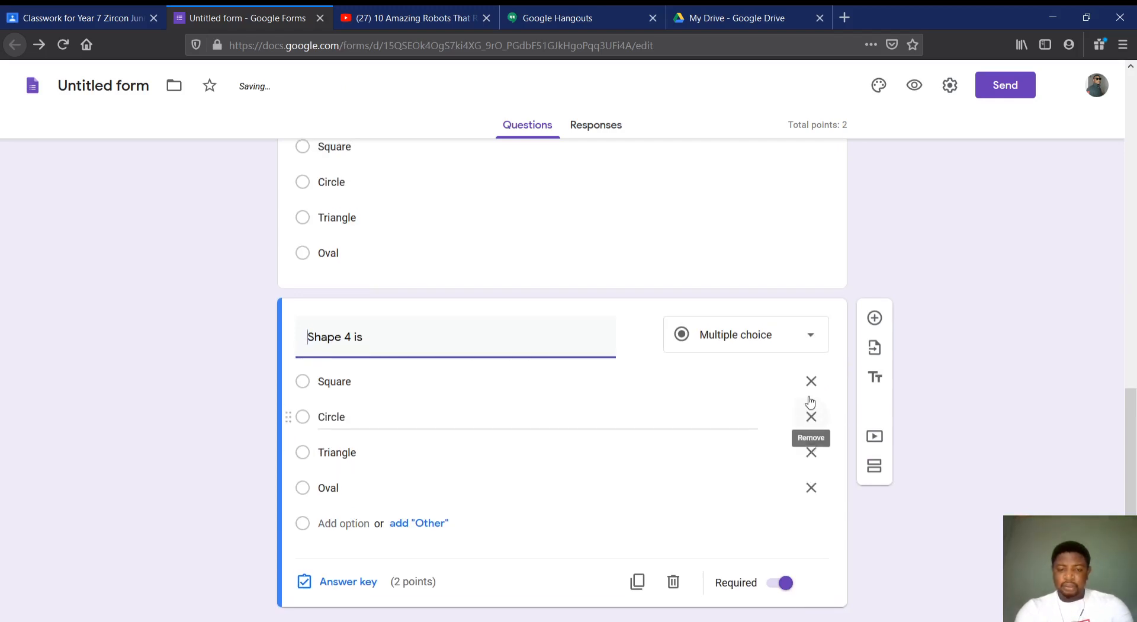
Make the "Shape 3 is" question required and set it to 2 points in its answer key
{"action": "scroll", "coordinate": [810, 403], "scroll_direction": "up", "scroll_amount": 4}
{"action": "left_click", "coordinate": [711, 439]}
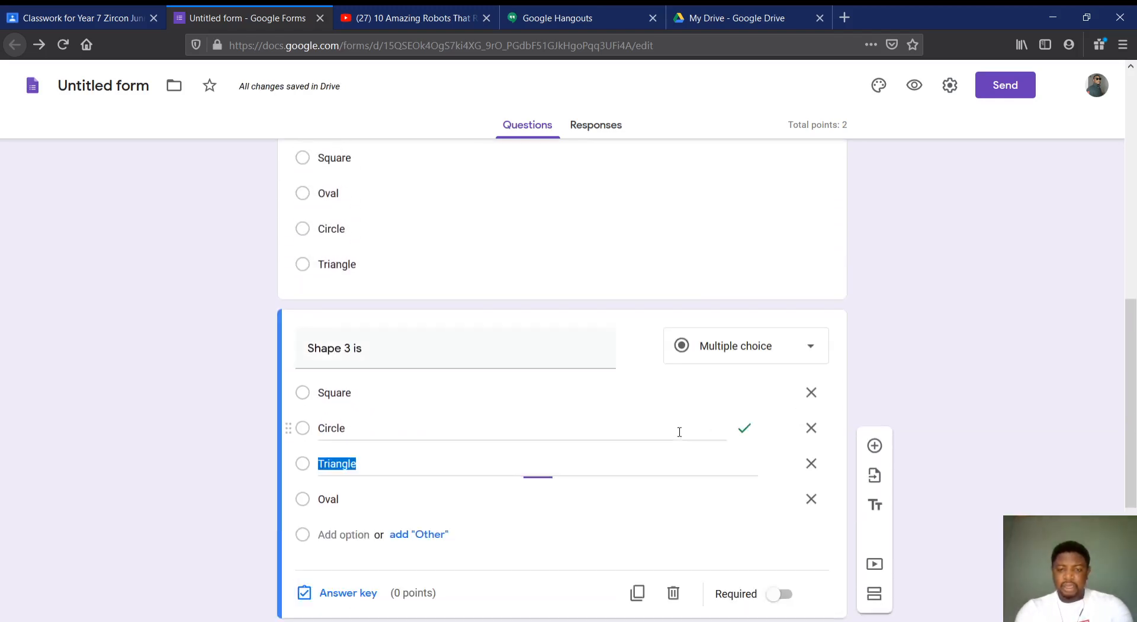
{"action": "left_click", "coordinate": [783, 586]}
{"action": "left_click", "coordinate": [366, 593]}
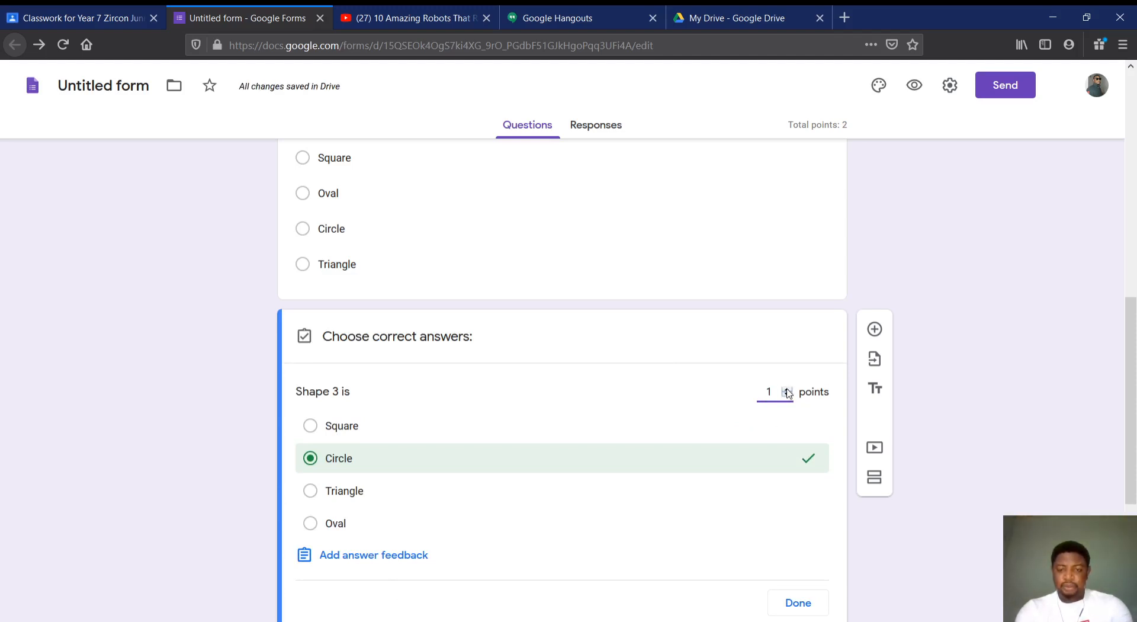
{"action": "left_click", "coordinate": [798, 602]}
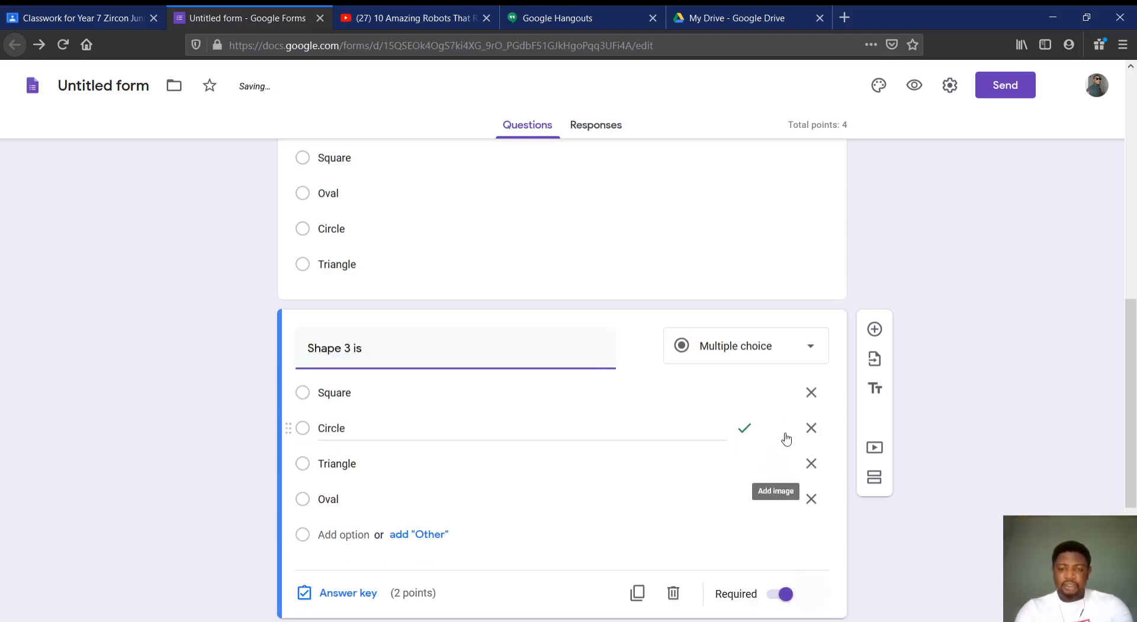
Make the "Shape 2 is" question required and set it to 2 points in its answer key
{"action": "scroll", "coordinate": [786, 420], "scroll_direction": "up", "scroll_amount": 2}
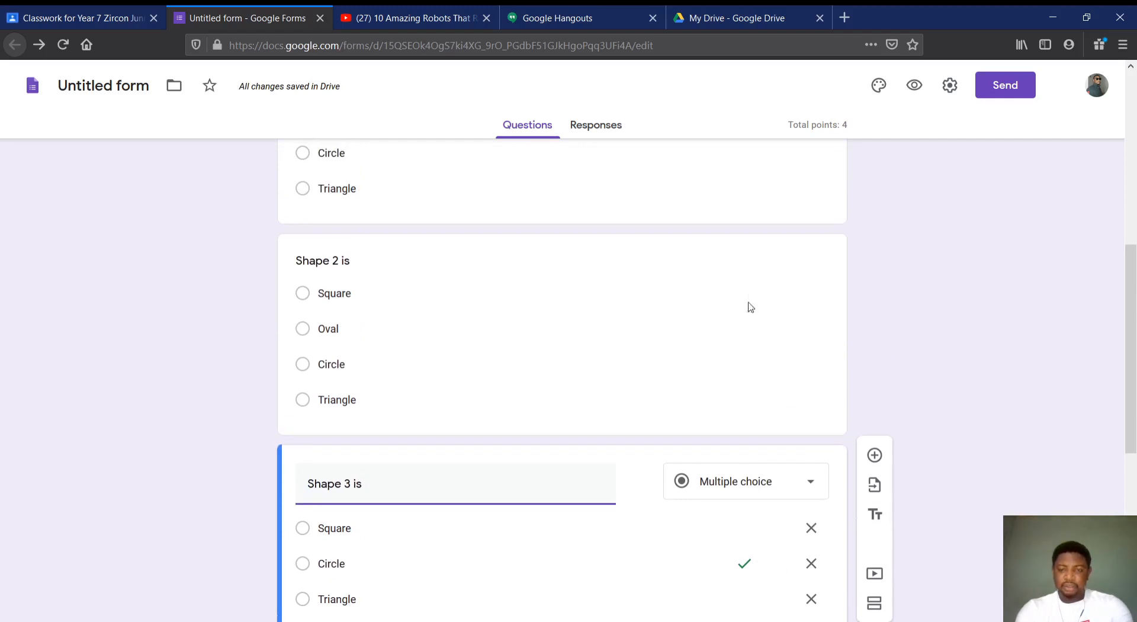
{"action": "left_click", "coordinate": [720, 337]}
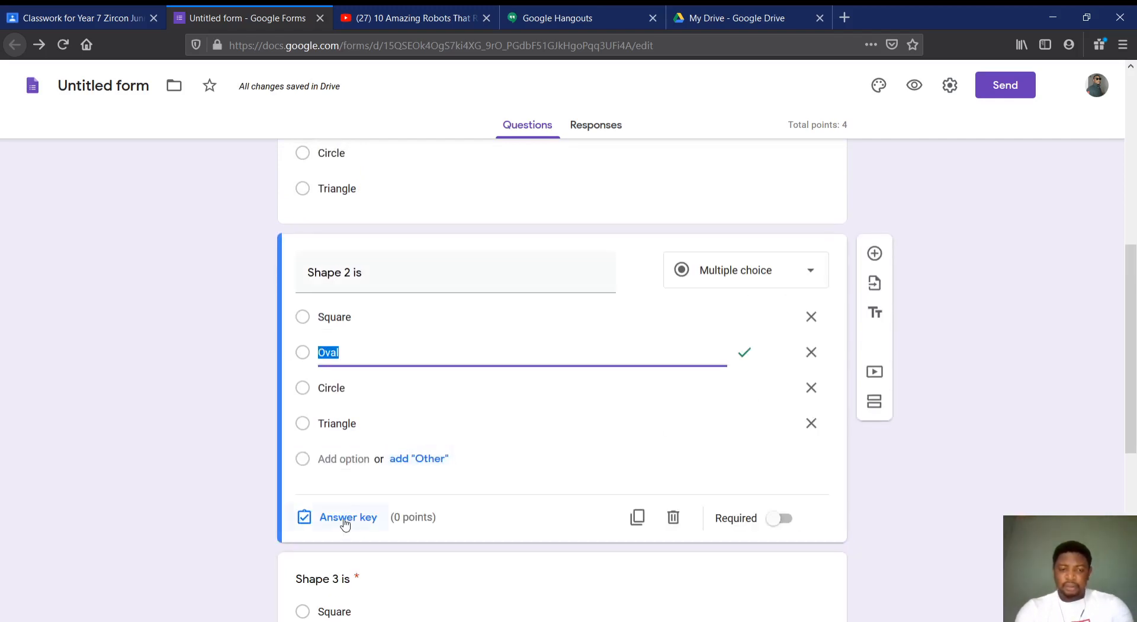
{"action": "left_click", "coordinate": [781, 519]}
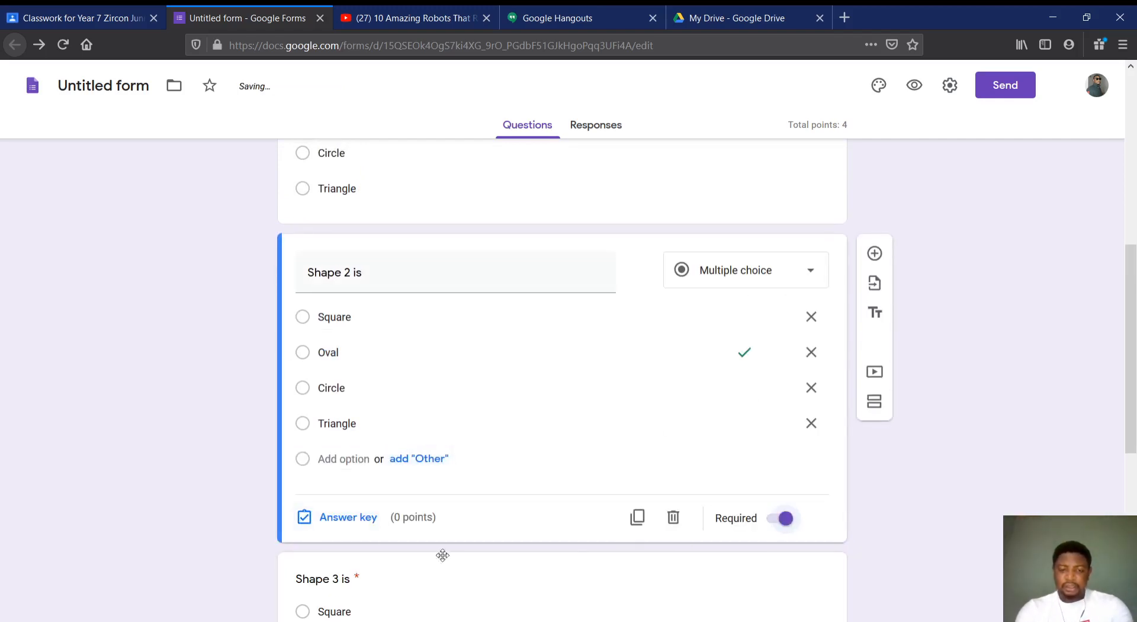
{"action": "left_click", "coordinate": [351, 519]}
{"action": "left_click", "coordinate": [787, 313]}
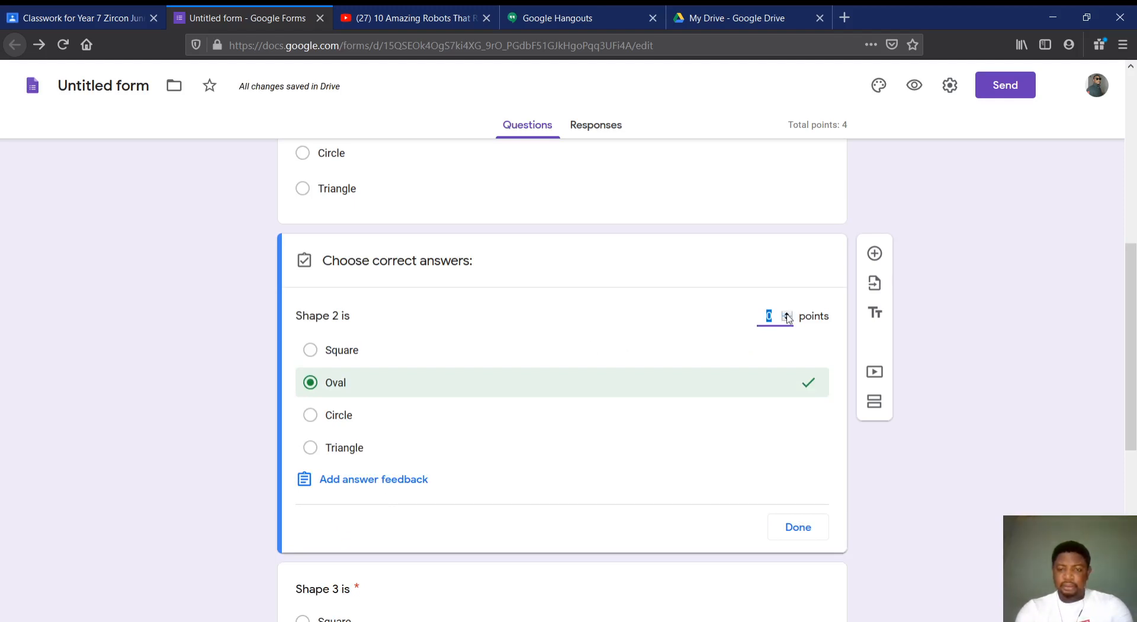
{"action": "left_click", "coordinate": [787, 312]}
{"action": "left_click", "coordinate": [798, 529]}
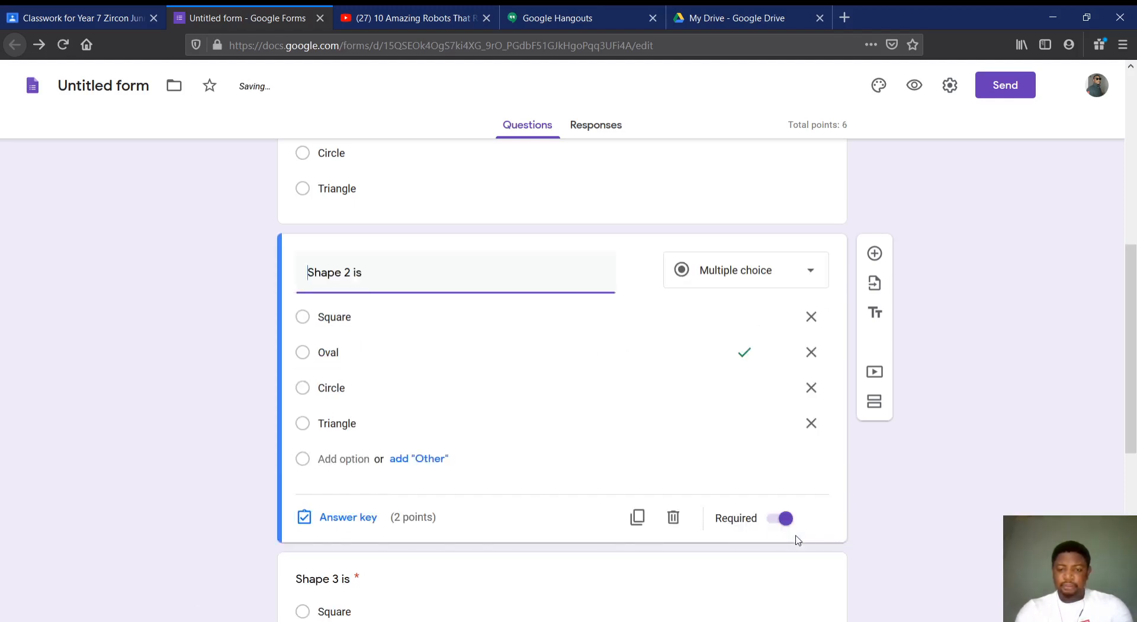
Make the "Shape 1 is" question required and set it to 2 points in its answer key
{"action": "scroll", "coordinate": [727, 288], "scroll_direction": "up", "scroll_amount": 3}
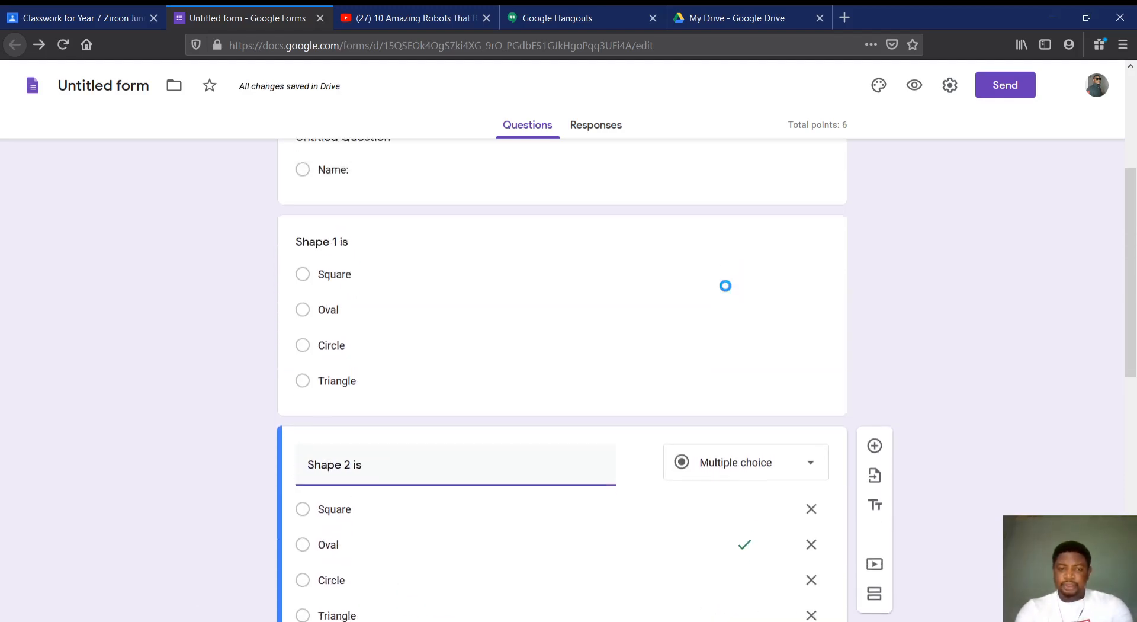
{"action": "left_click", "coordinate": [696, 395]}
{"action": "left_click", "coordinate": [778, 515]}
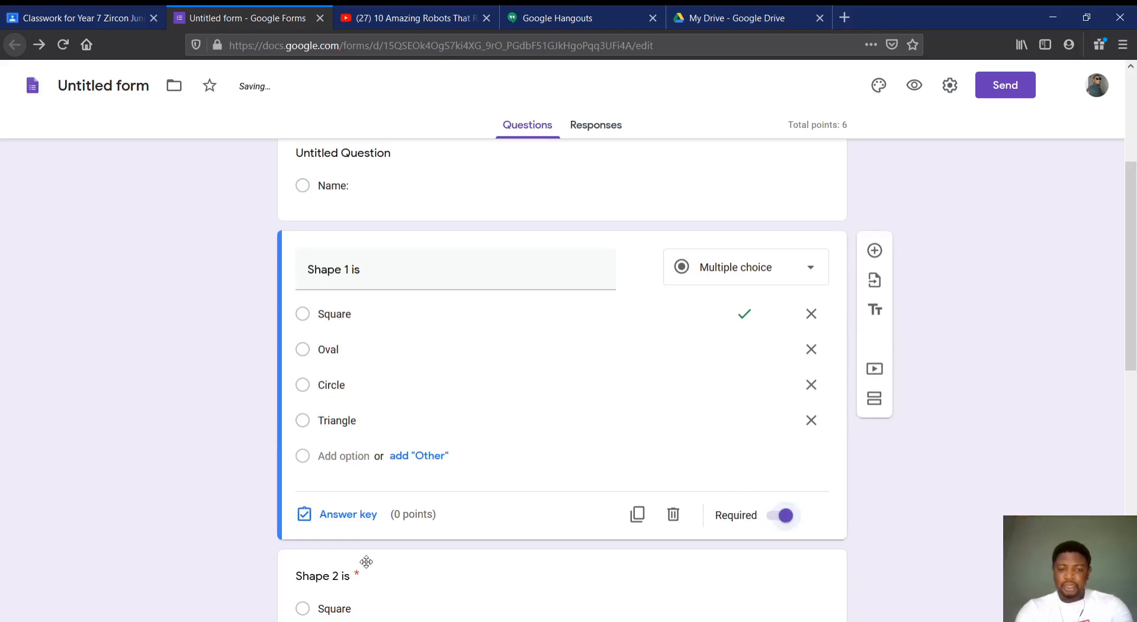
{"action": "left_click", "coordinate": [343, 515]}
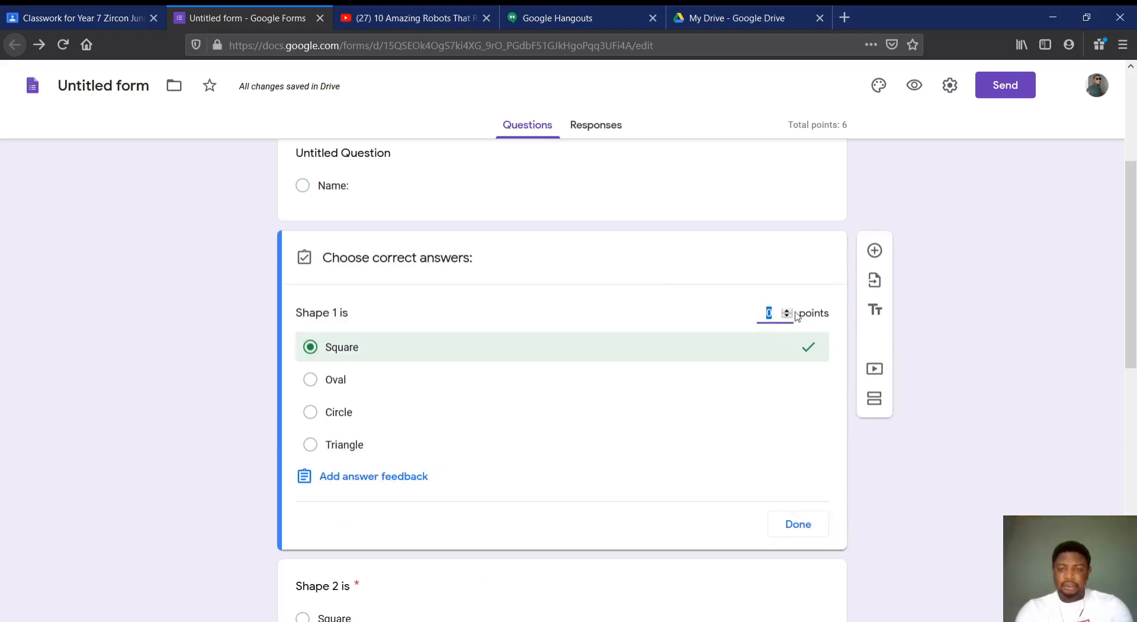
{"action": "left_click", "coordinate": [800, 526]}
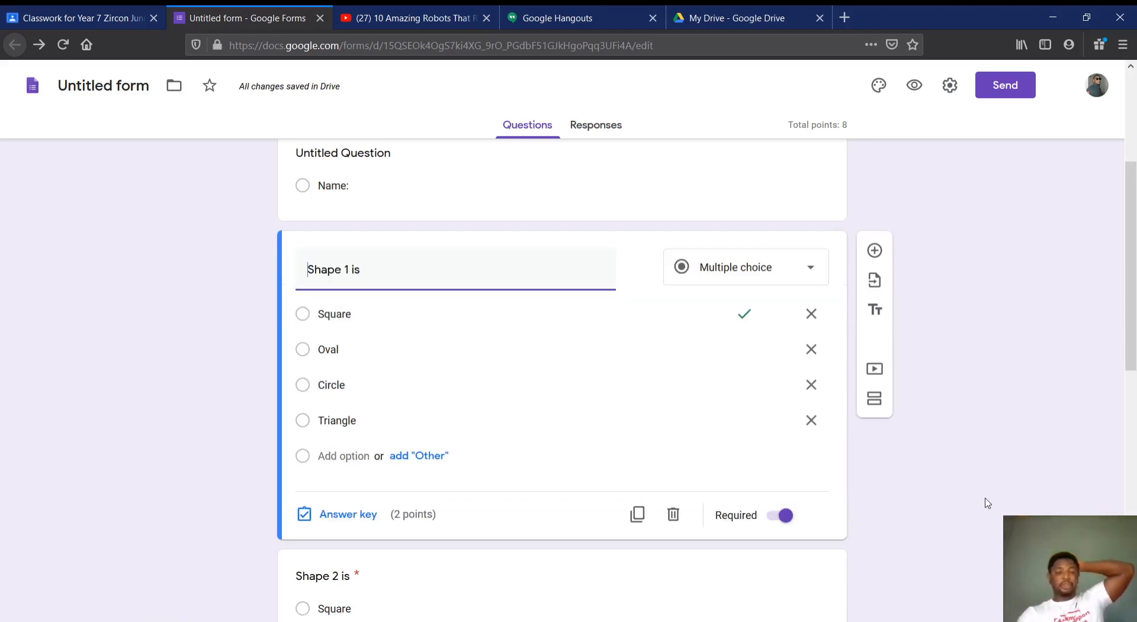
{"action": "scroll", "coordinate": [988, 503], "scroll_direction": "down", "scroll_amount": 5}
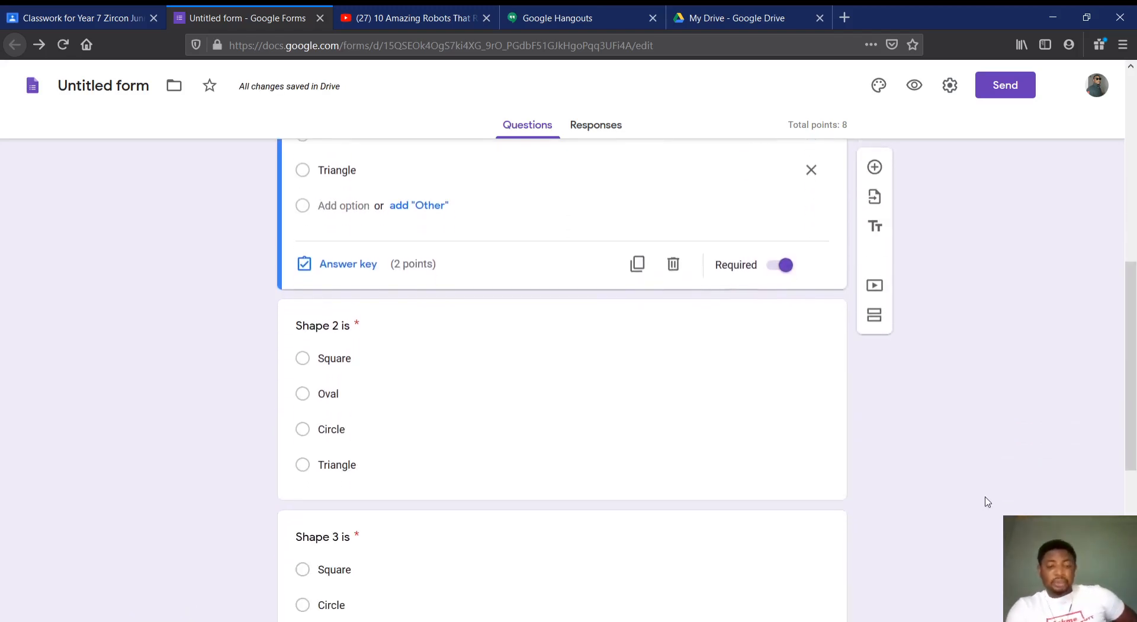
Review the Shape 2, Shape 3 and Shape 4 questions in the form, checking their points and required settings
{"action": "left_click", "coordinate": [673, 335]}
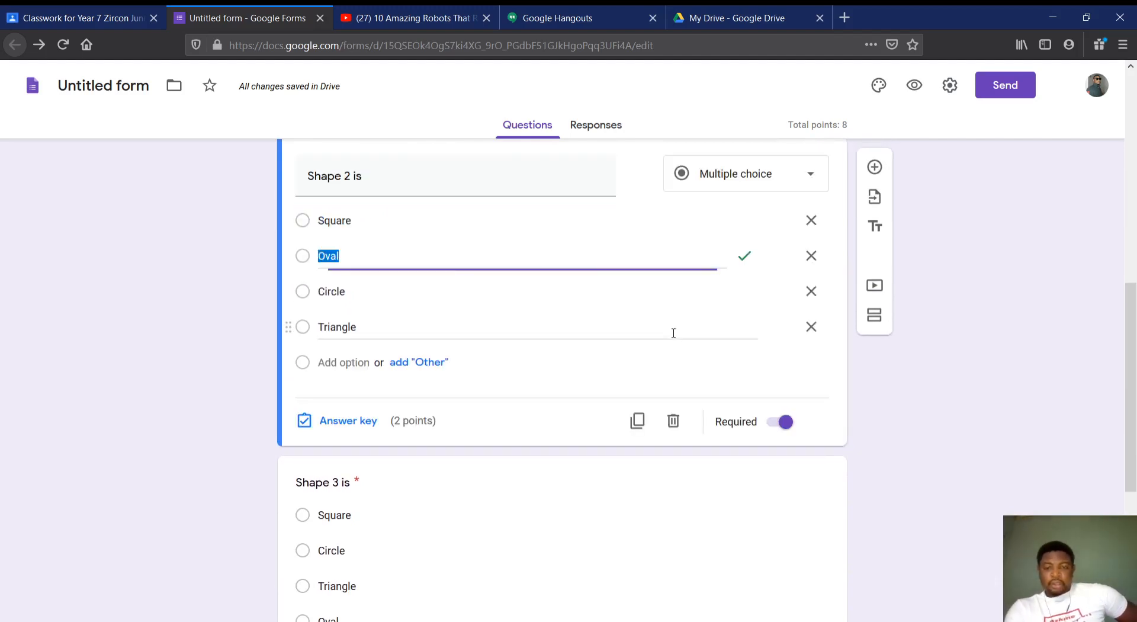
{"action": "scroll", "coordinate": [910, 387], "scroll_direction": "down", "scroll_amount": 1}
{"action": "scroll", "coordinate": [910, 387], "scroll_direction": "down", "scroll_amount": 4}
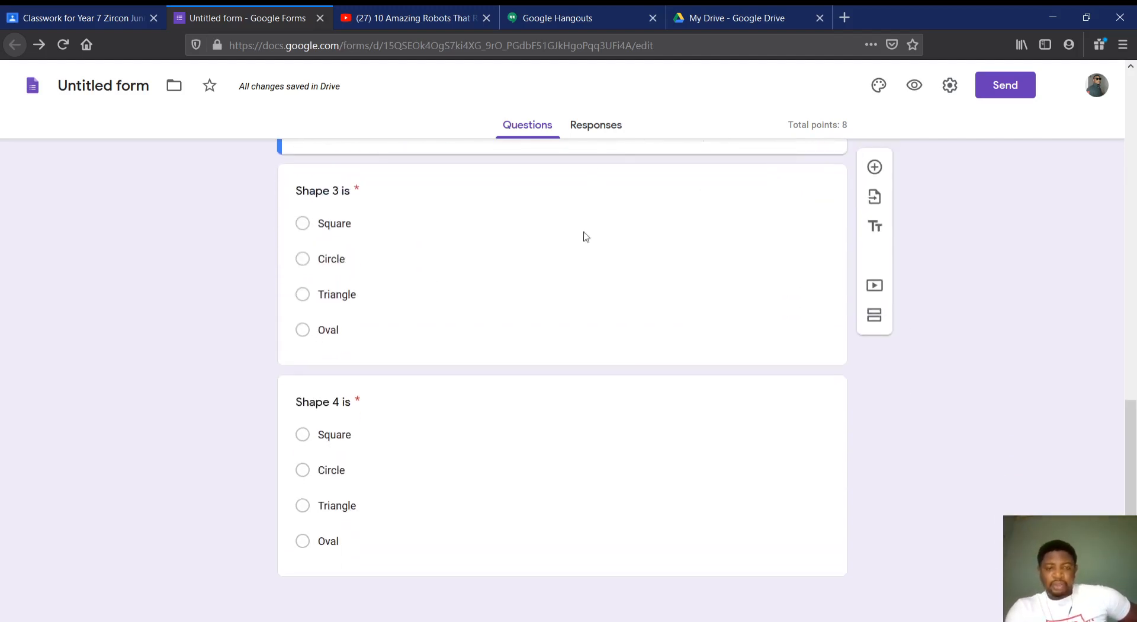
{"action": "left_click", "coordinate": [584, 261]}
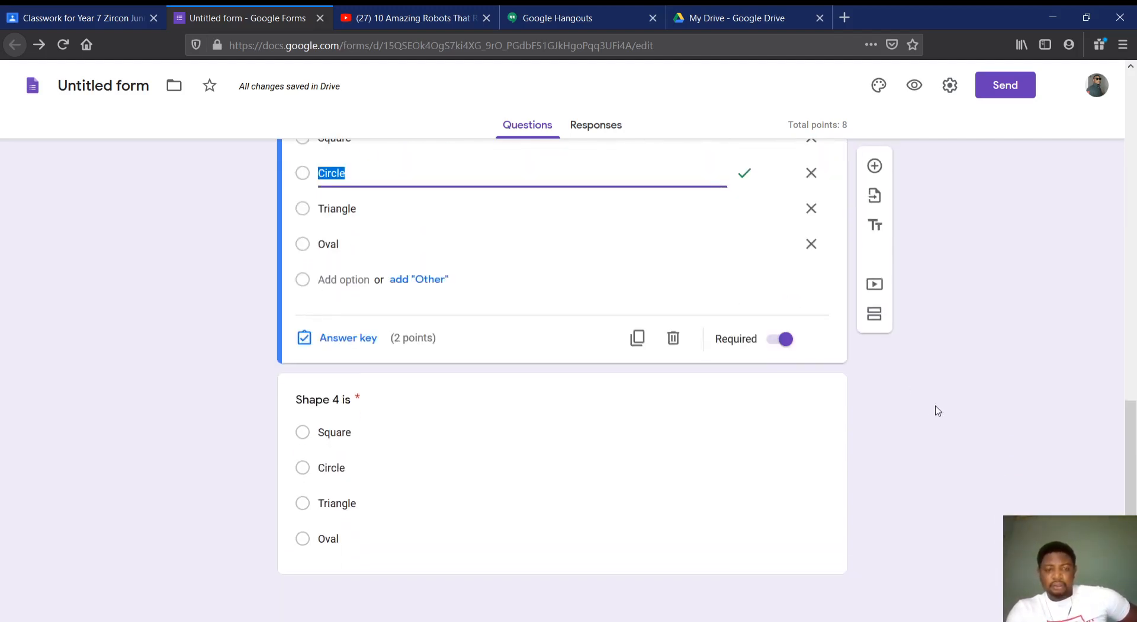
{"action": "left_click", "coordinate": [696, 498]}
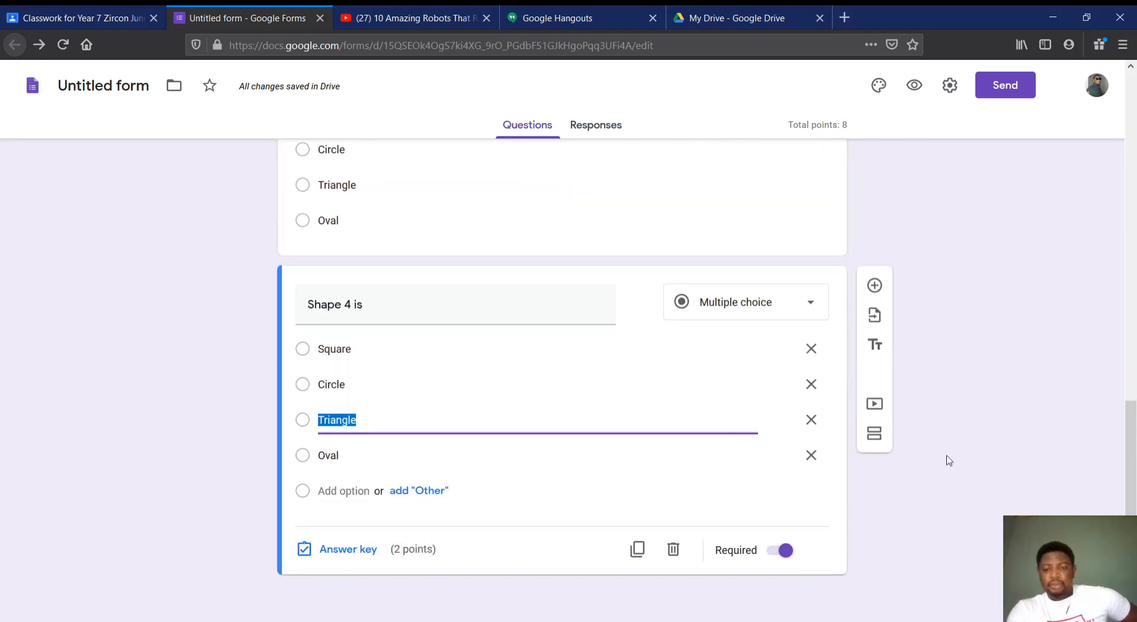
{"action": "scroll", "coordinate": [1021, 368], "scroll_direction": "up", "scroll_amount": 15}
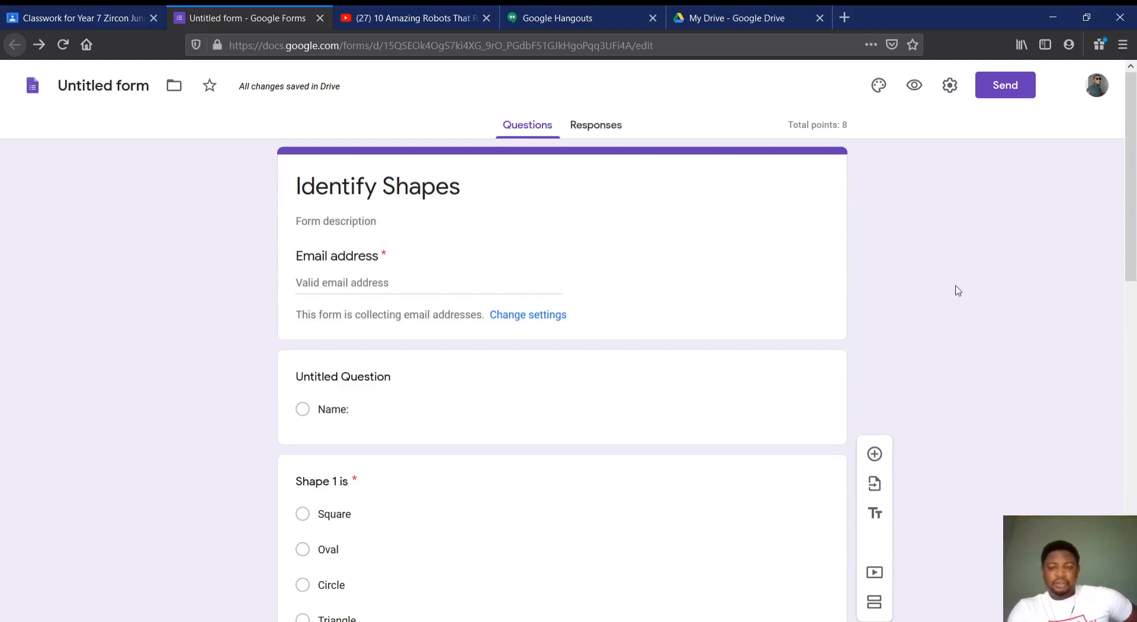
{"action": "scroll", "coordinate": [958, 291], "scroll_direction": "down", "scroll_amount": 12}
{"action": "scroll", "coordinate": [958, 290], "scroll_direction": "up", "scroll_amount": 12}
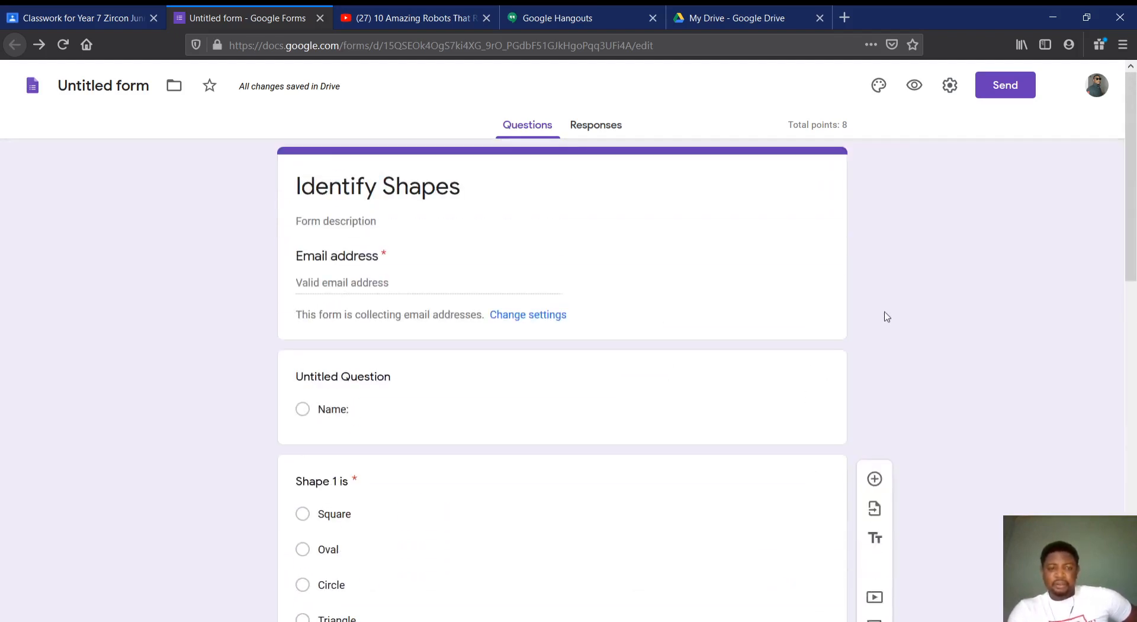
Retitle the untitled question "Name:", clear its option text and change it to a short-answer question
{"action": "left_click", "coordinate": [383, 382]}
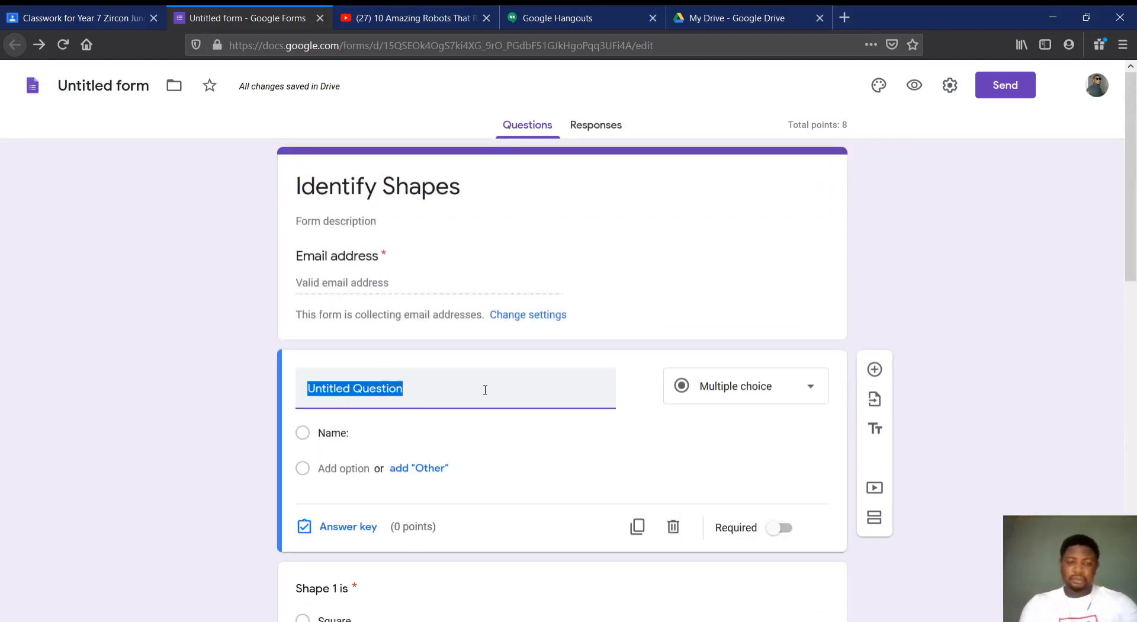
{"action": "type", "text": "Nam"}
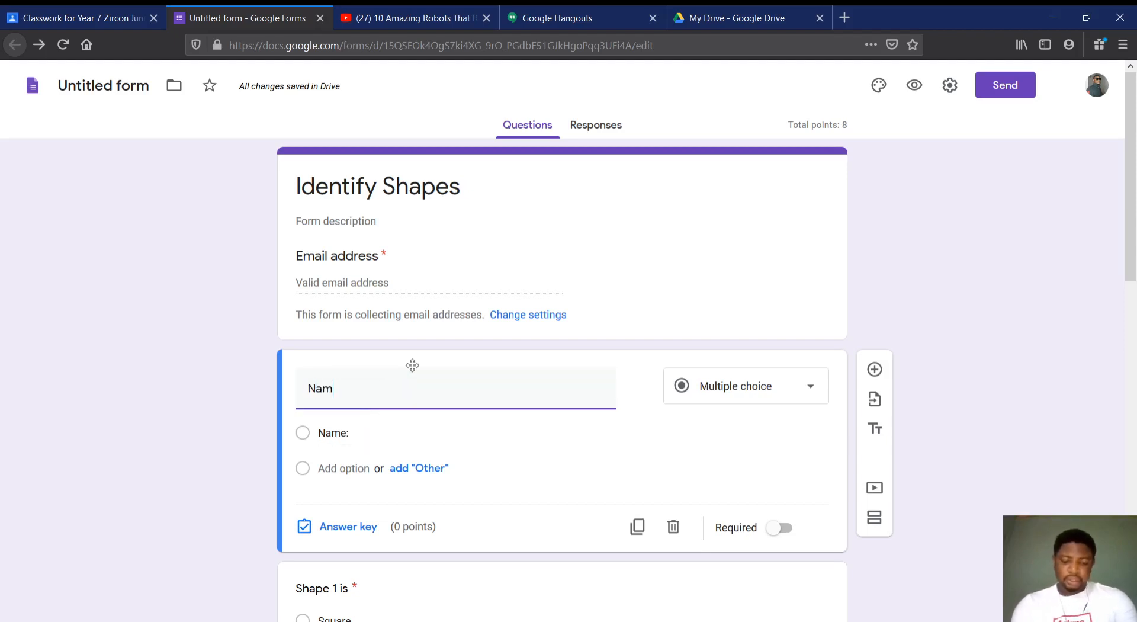
{"action": "type", "text": "e:"}
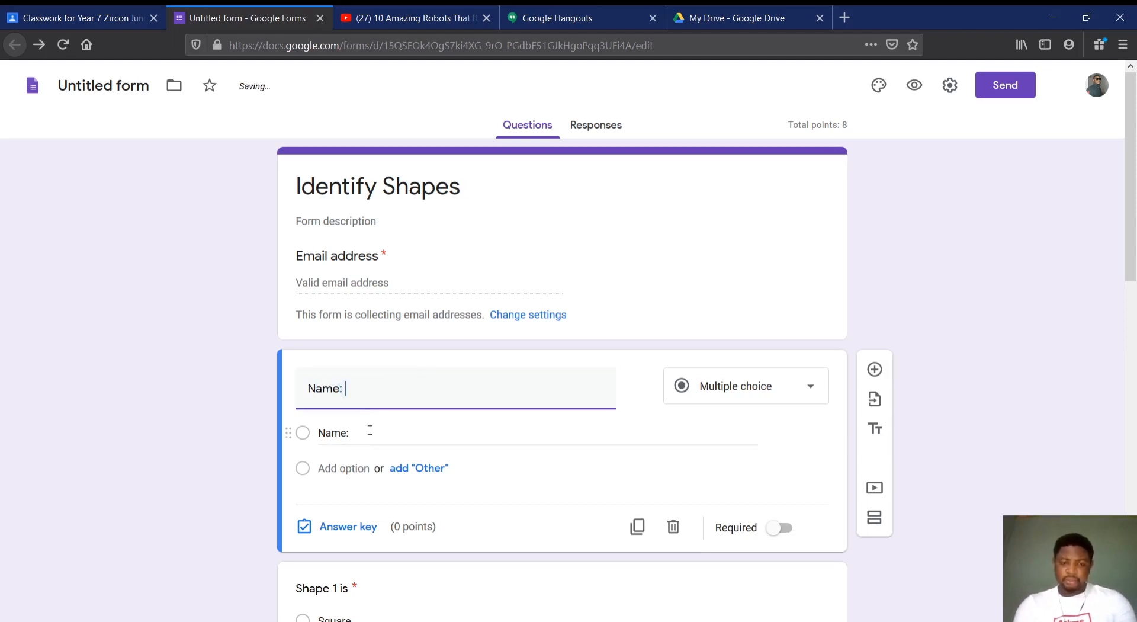
{"action": "left_click", "coordinate": [356, 431]}
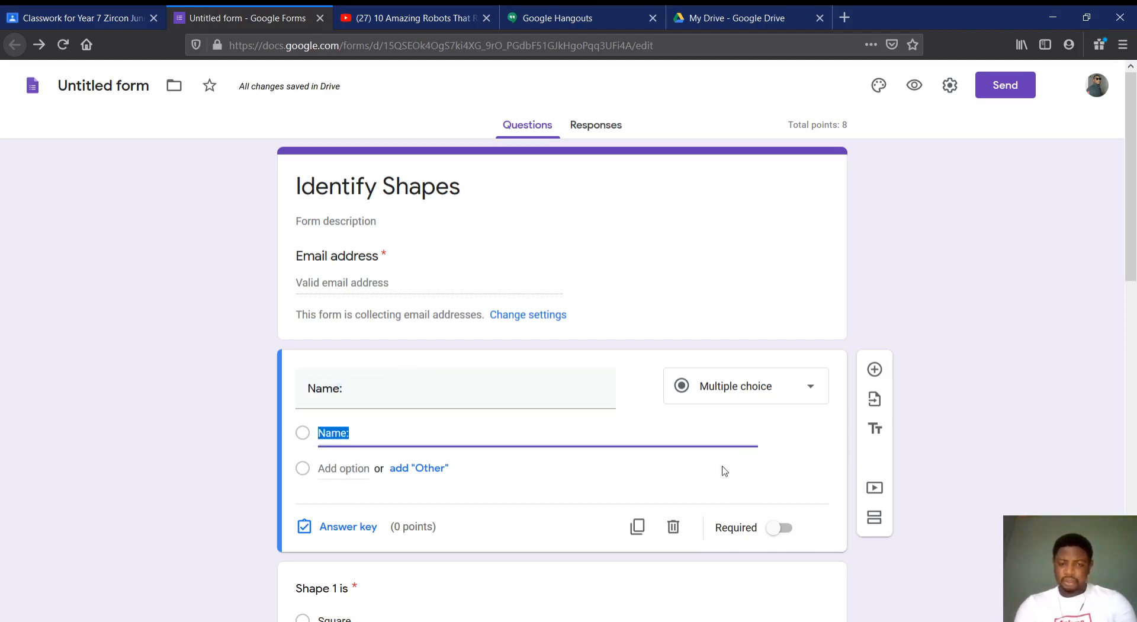
{"action": "key", "text": "BackSpace"}
{"action": "left_click", "coordinate": [161, 404]}
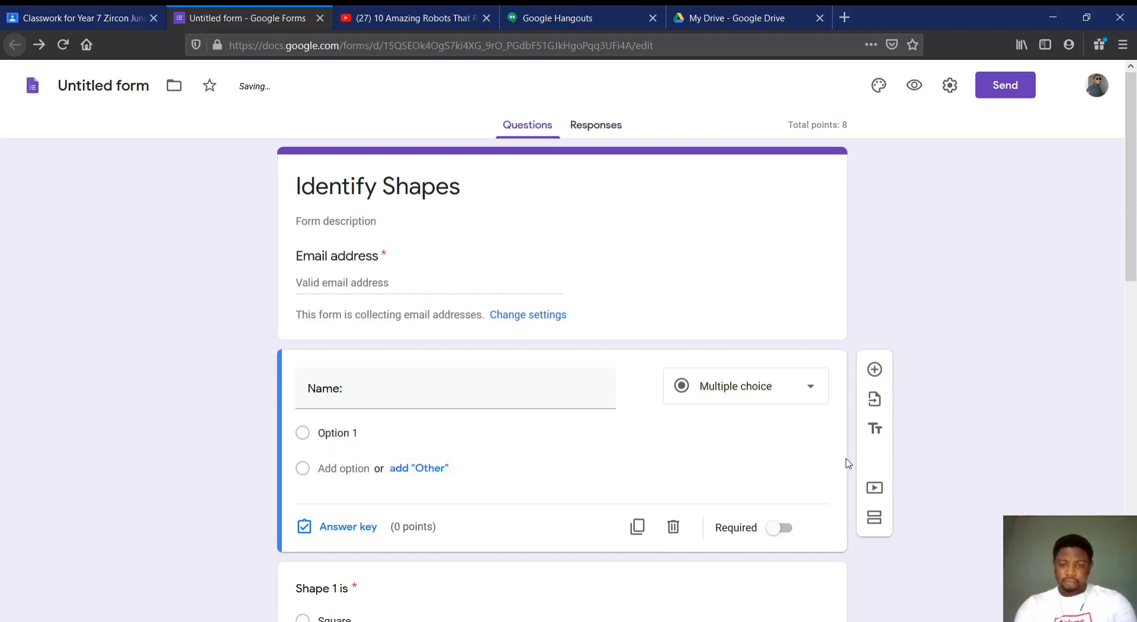
{"action": "left_click", "coordinate": [768, 396]}
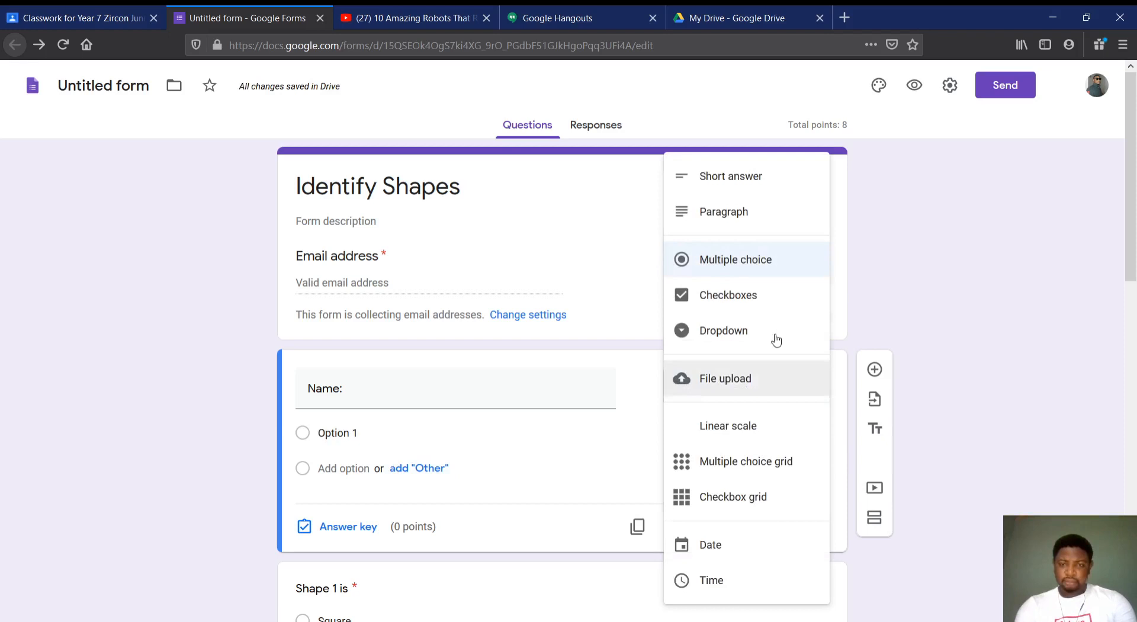
{"action": "left_click", "coordinate": [753, 179]}
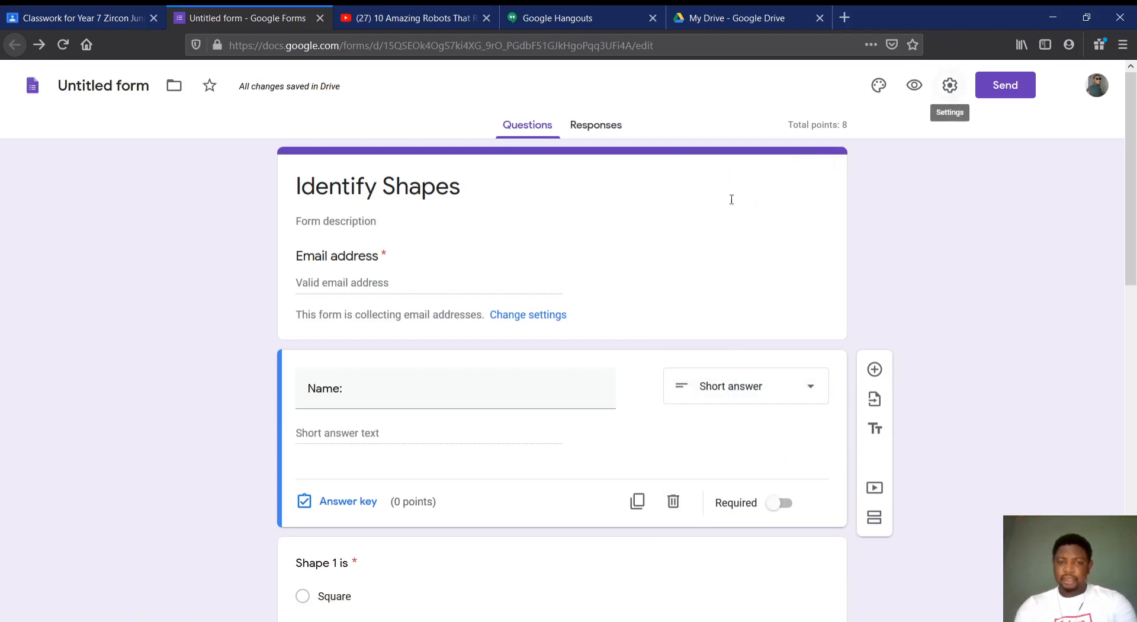
Turn off email address collection and limit the form to 1 response in its settings, and close the form
{"action": "left_click", "coordinate": [950, 85]}
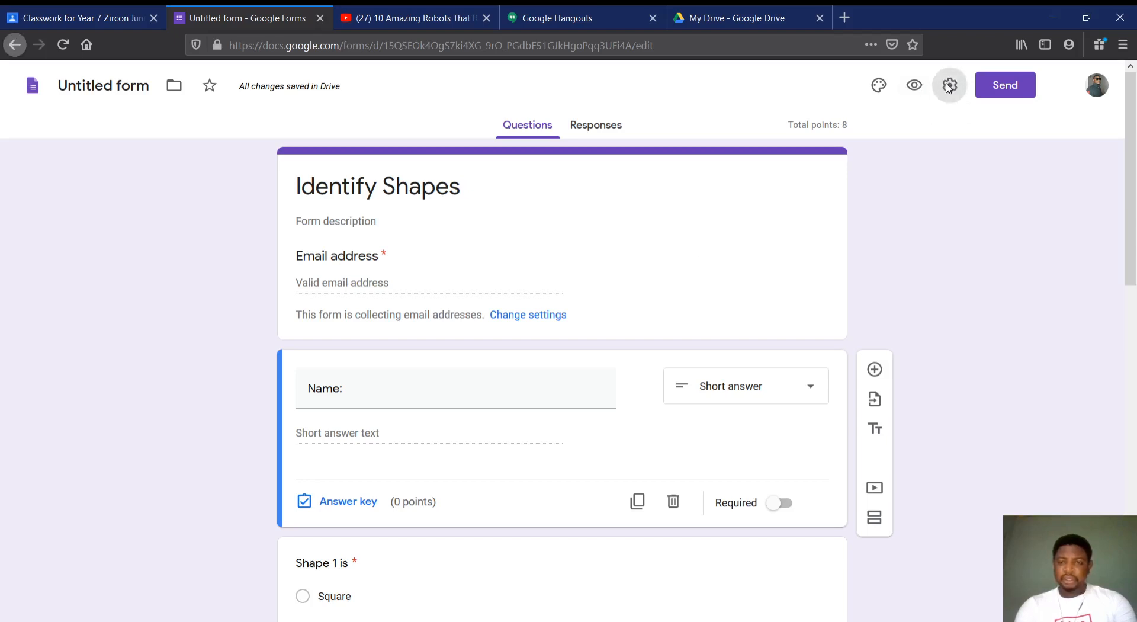
{"action": "left_click", "coordinate": [441, 202]}
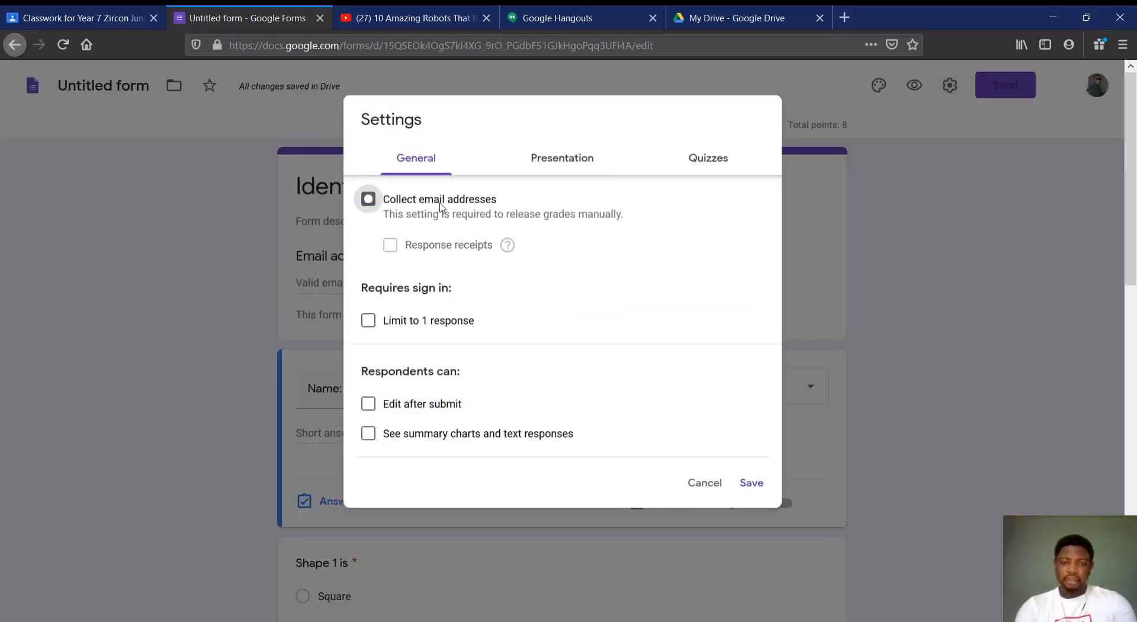
{"action": "left_click", "coordinate": [423, 320]}
{"action": "left_click", "coordinate": [752, 498]}
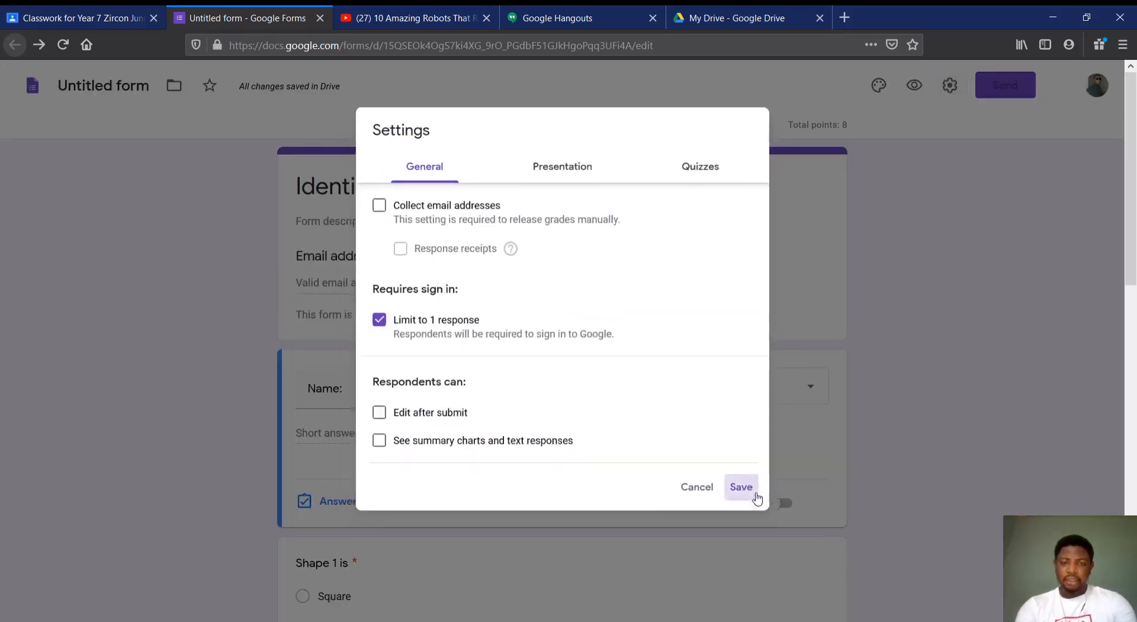
{"action": "scroll", "coordinate": [897, 392], "scroll_direction": "down", "scroll_amount": 6}
{"action": "scroll", "coordinate": [900, 395], "scroll_direction": "down", "scroll_amount": 4}
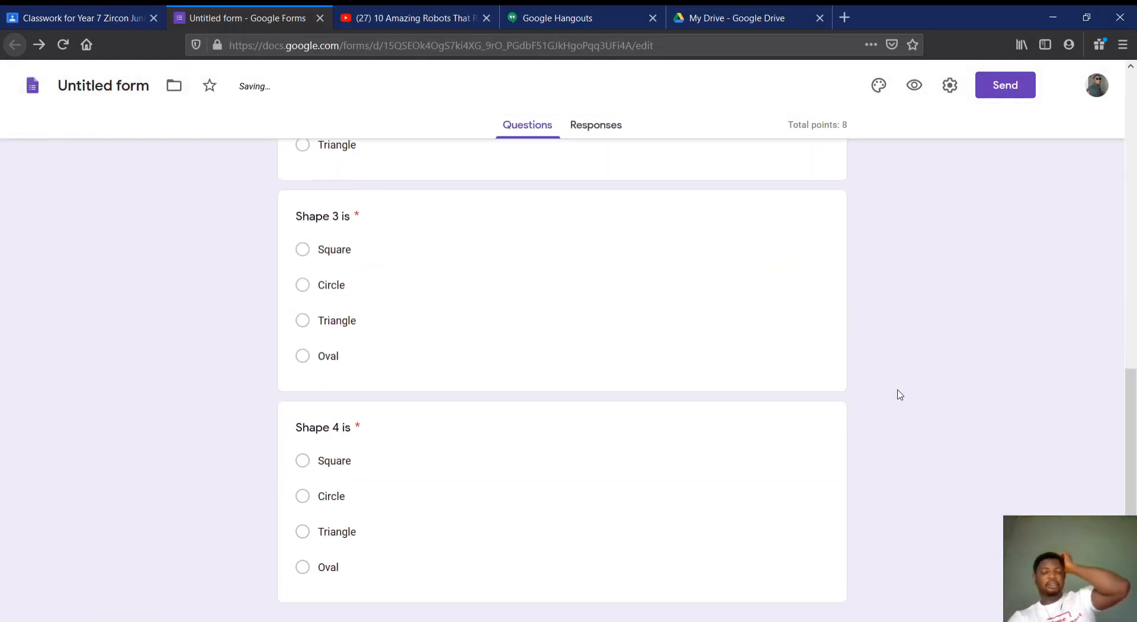
{"action": "scroll", "coordinate": [900, 395], "scroll_direction": "up", "scroll_amount": 10}
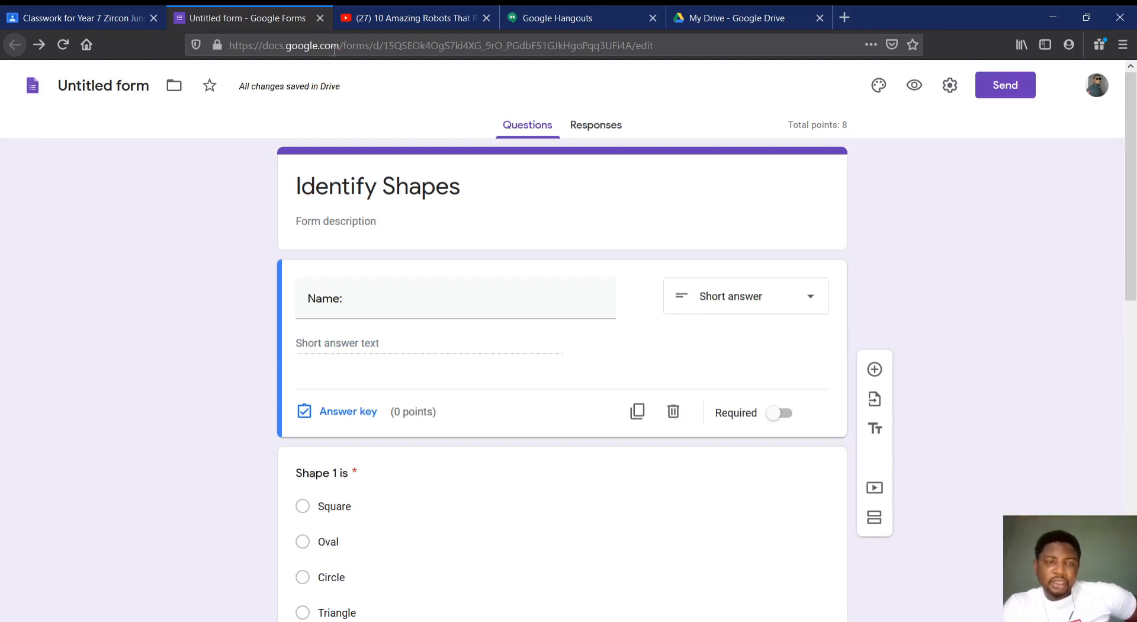
{"action": "left_click", "coordinate": [320, 21]}
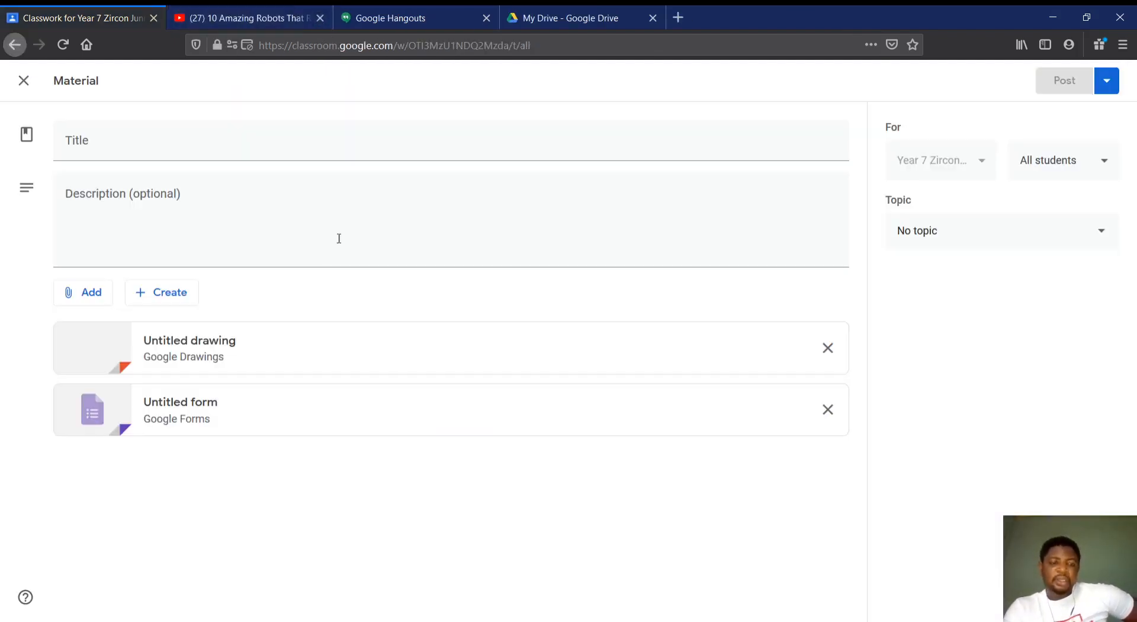
Reopen the attached form from the material, decline the quiz tour, look over the questions and close the form
{"action": "left_click", "coordinate": [183, 406]}
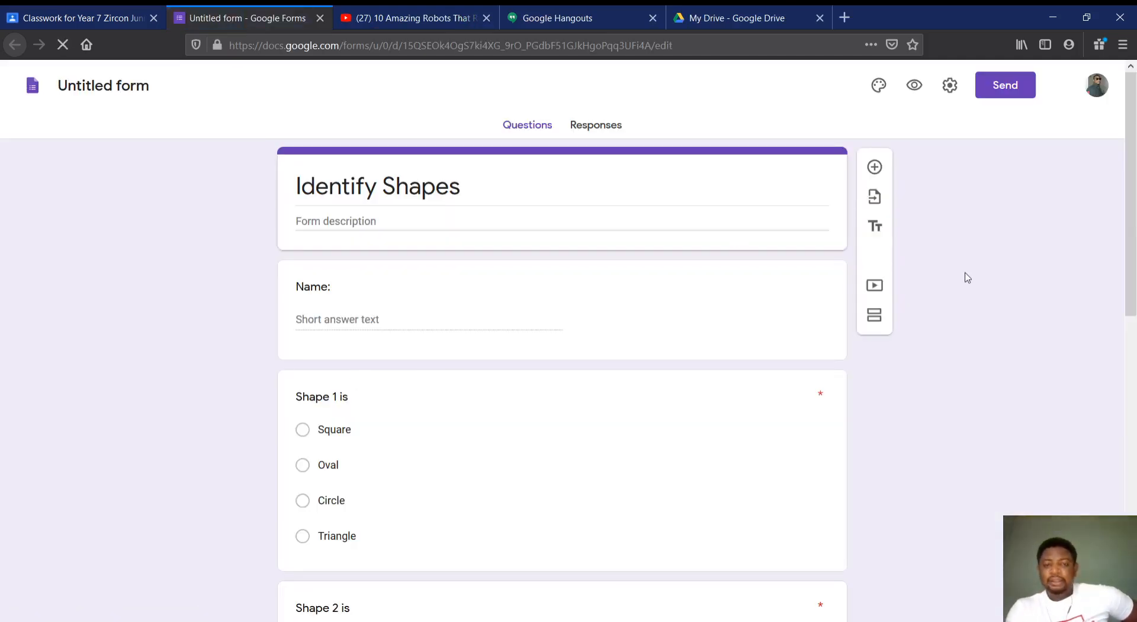
{"action": "scroll", "coordinate": [504, 540], "scroll_direction": "down", "scroll_amount": 4}
{"action": "scroll", "coordinate": [504, 540], "scroll_direction": "down", "scroll_amount": 5}
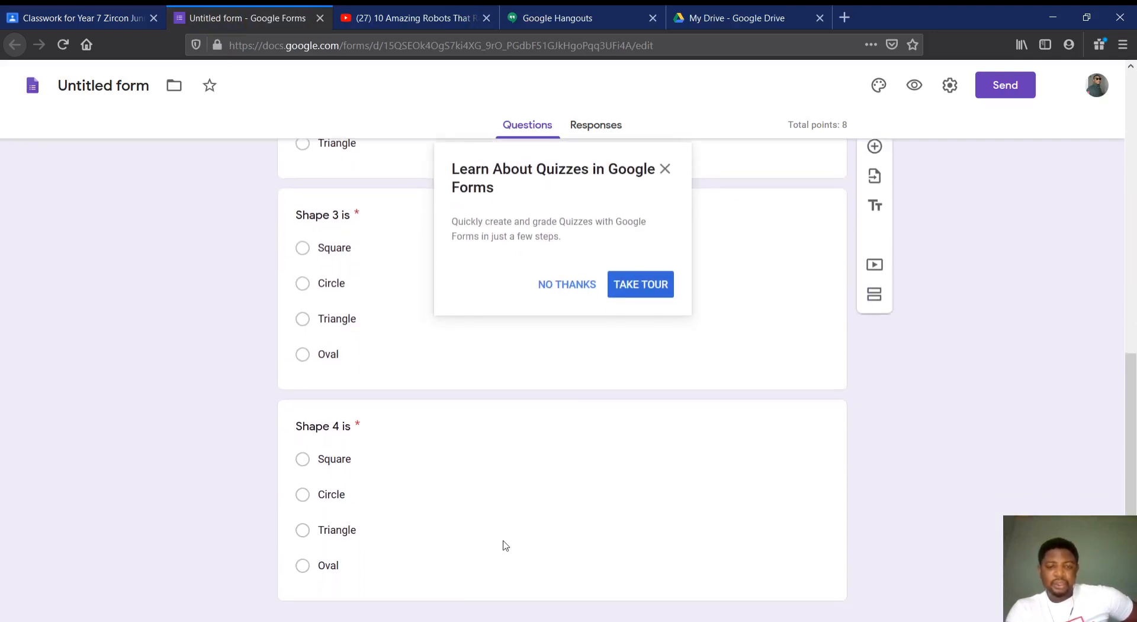
{"action": "left_click", "coordinate": [589, 294]}
{"action": "scroll", "coordinate": [591, 291], "scroll_direction": "up", "scroll_amount": 10}
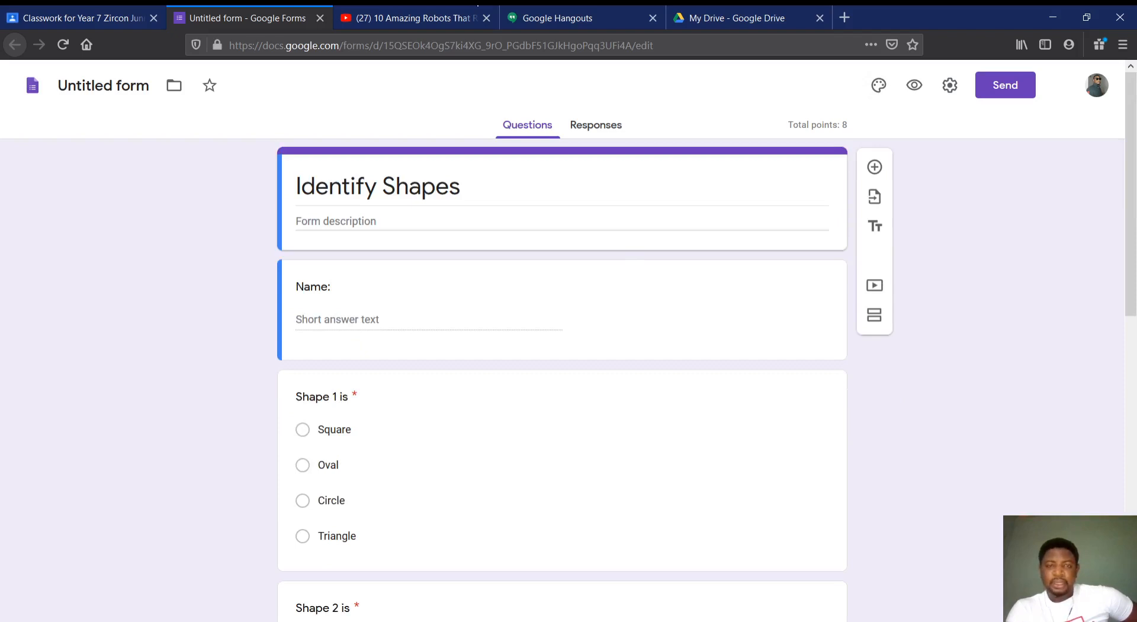
{"action": "left_click", "coordinate": [319, 18]}
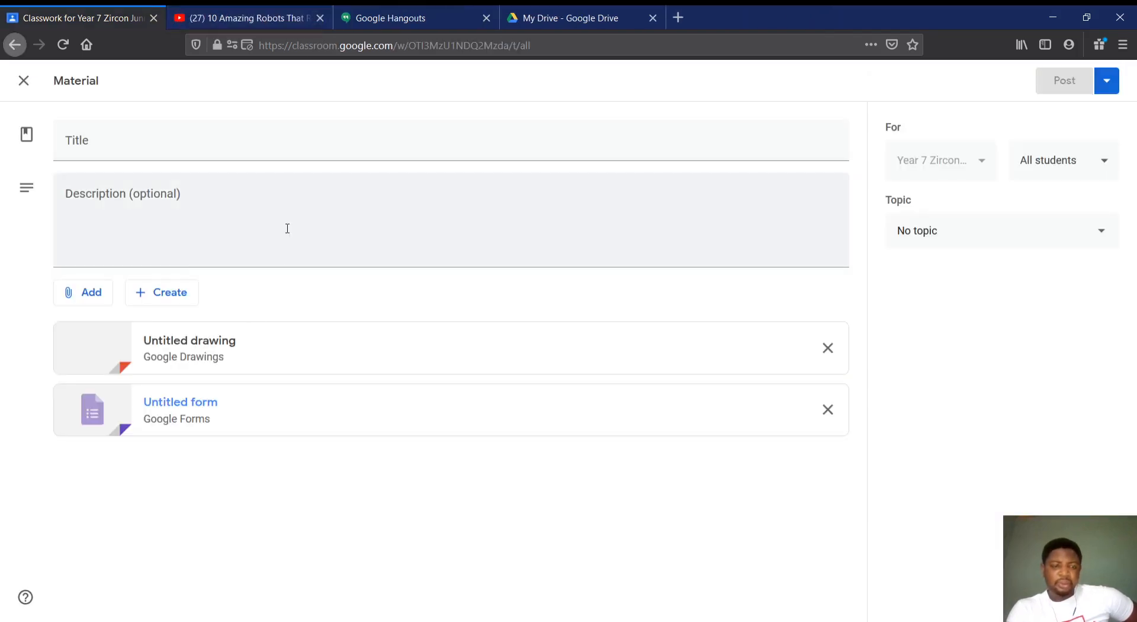
Open the attached Shapes drawing and move label 4 below the triangle and label 1 right under the square
{"action": "left_click", "coordinate": [241, 355]}
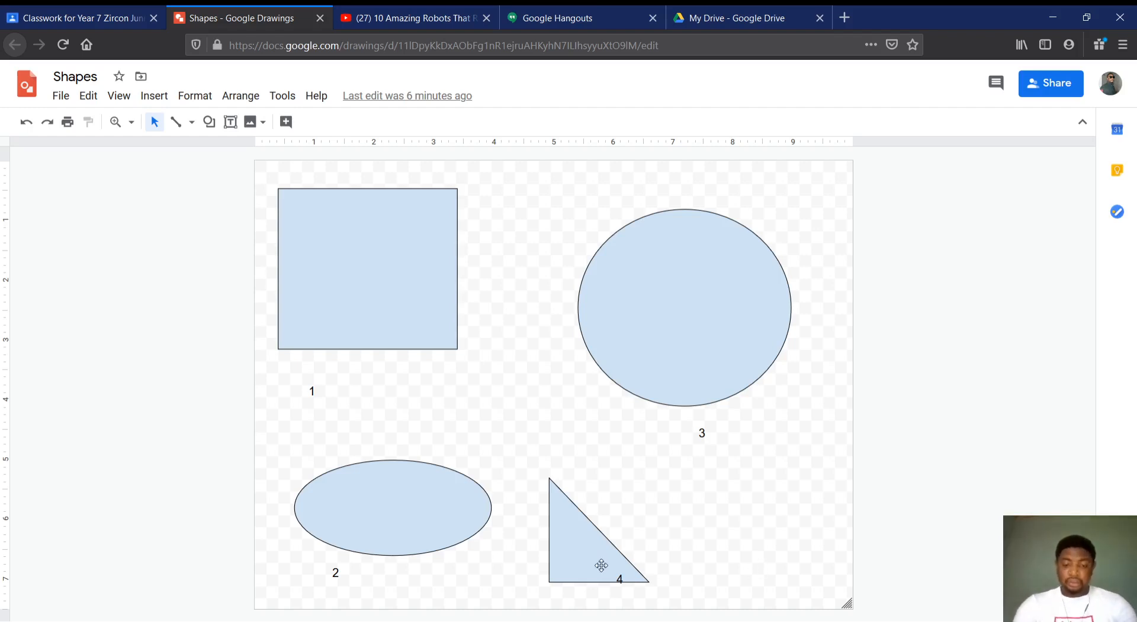
{"action": "left_click", "coordinate": [621, 579]}
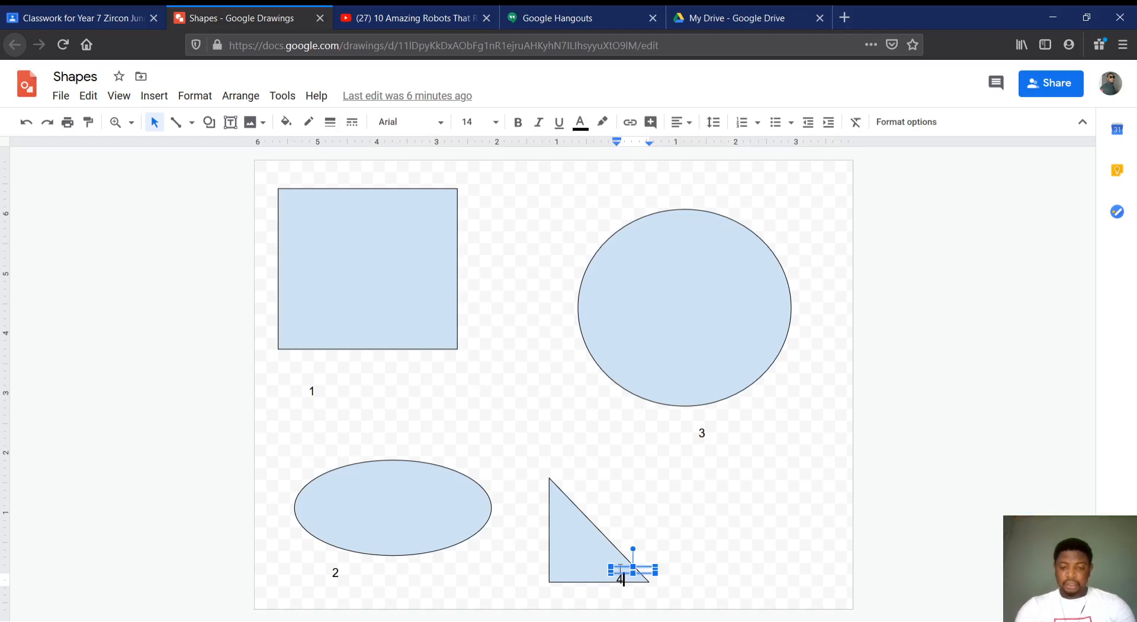
{"action": "left_click_drag", "start_coordinate": [619, 567], "coordinate": [636, 586]}
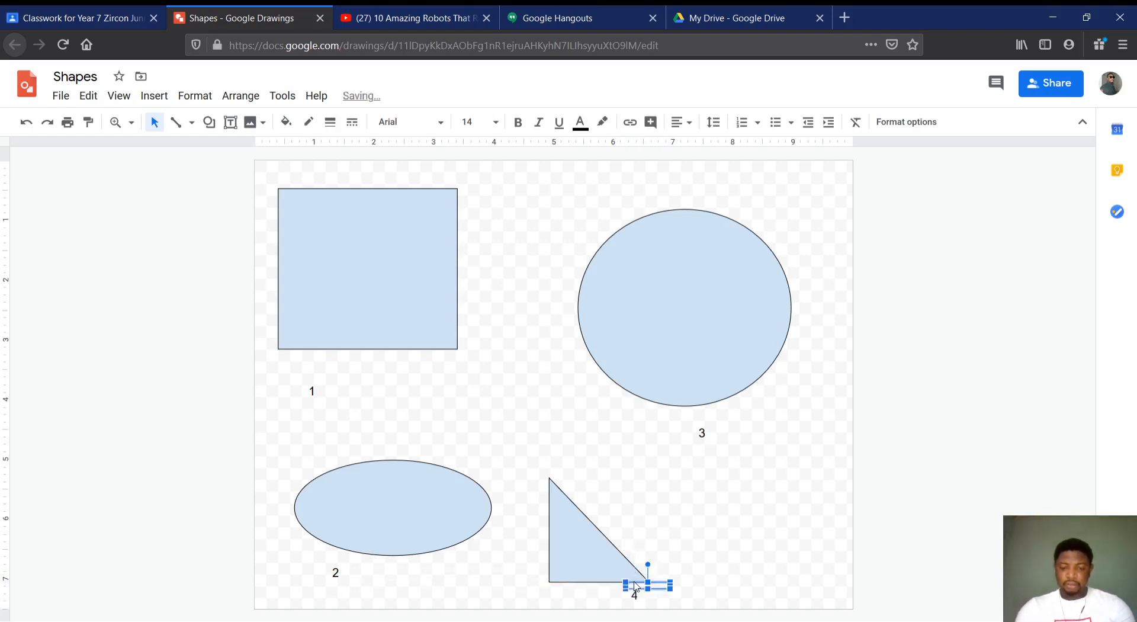
{"action": "left_click", "coordinate": [312, 390]}
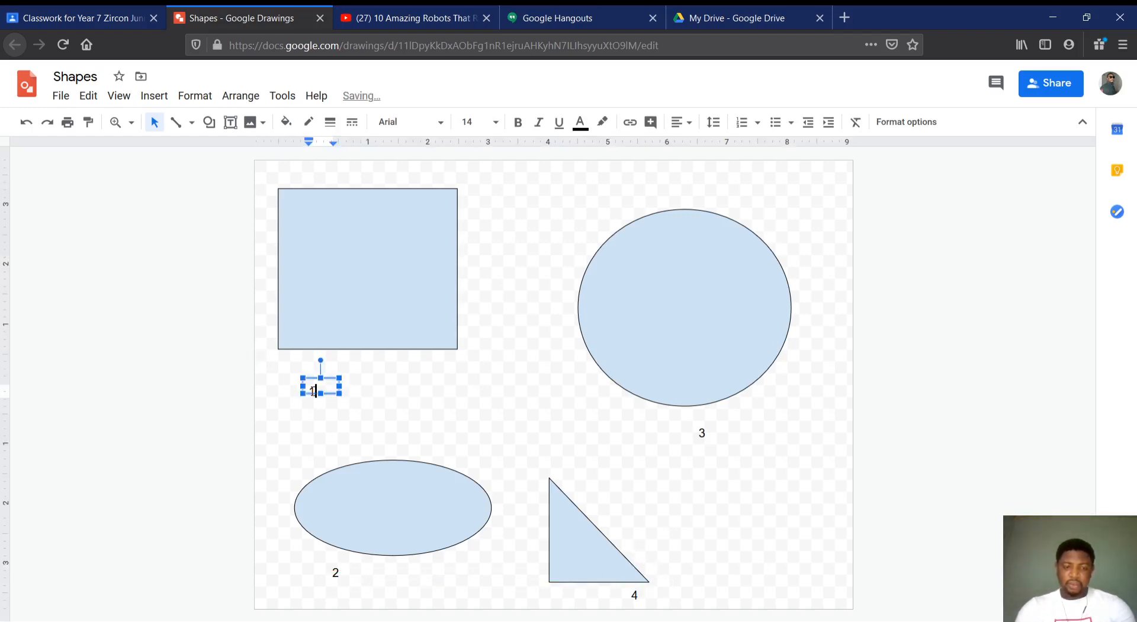
{"action": "left_click_drag", "start_coordinate": [312, 390], "coordinate": [311, 351]}
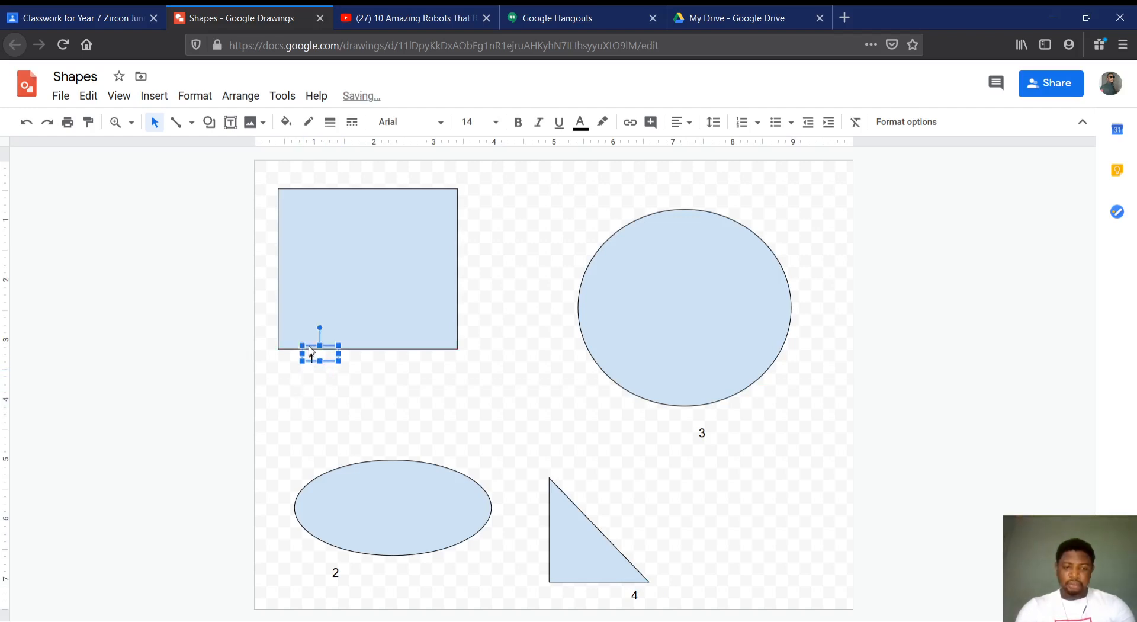
{"action": "left_click", "coordinate": [419, 421]}
Move label 3 up to the circle's lower edge and label 2 up to the oval's lower edge, and close the drawing
{"action": "left_click", "coordinate": [702, 433]}
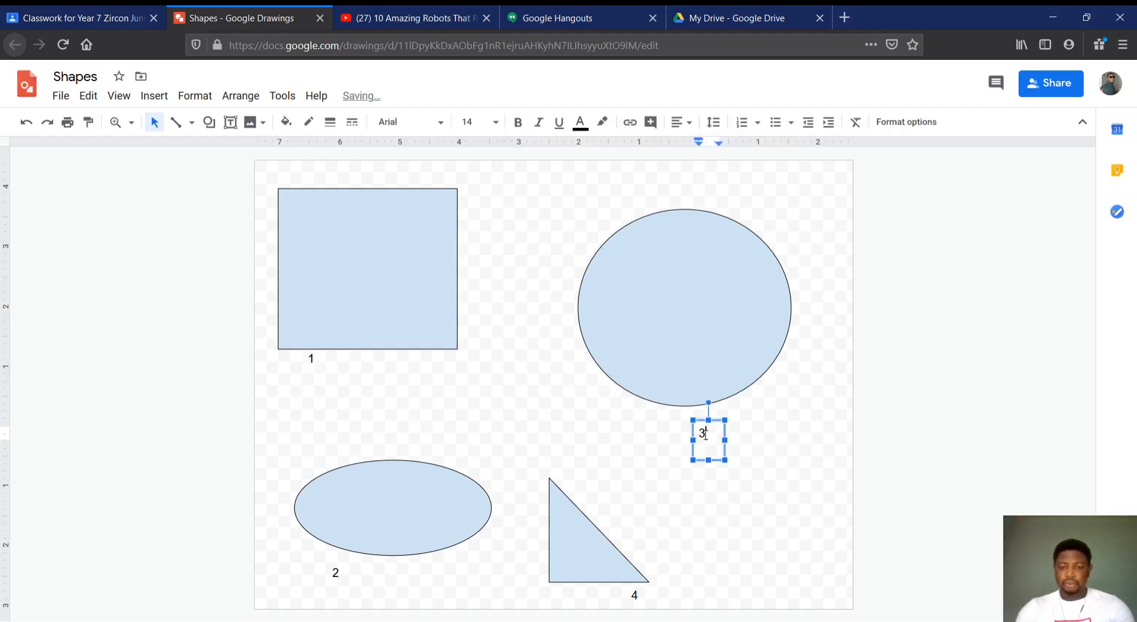
{"action": "left_click_drag", "start_coordinate": [700, 422], "coordinate": [700, 403]}
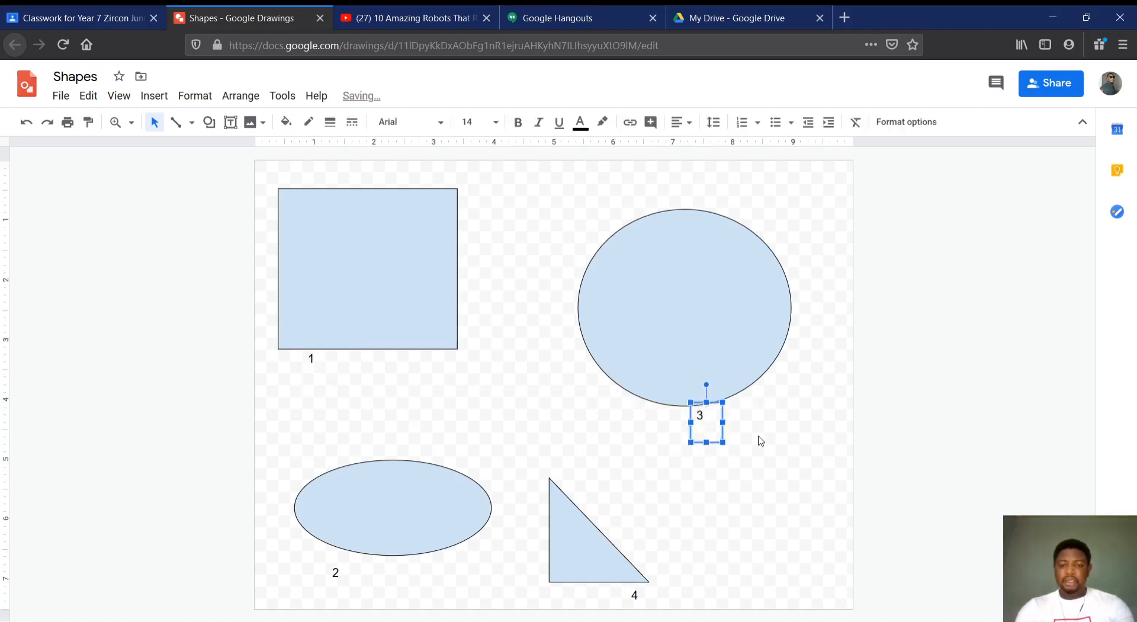
{"action": "left_click", "coordinate": [898, 362]}
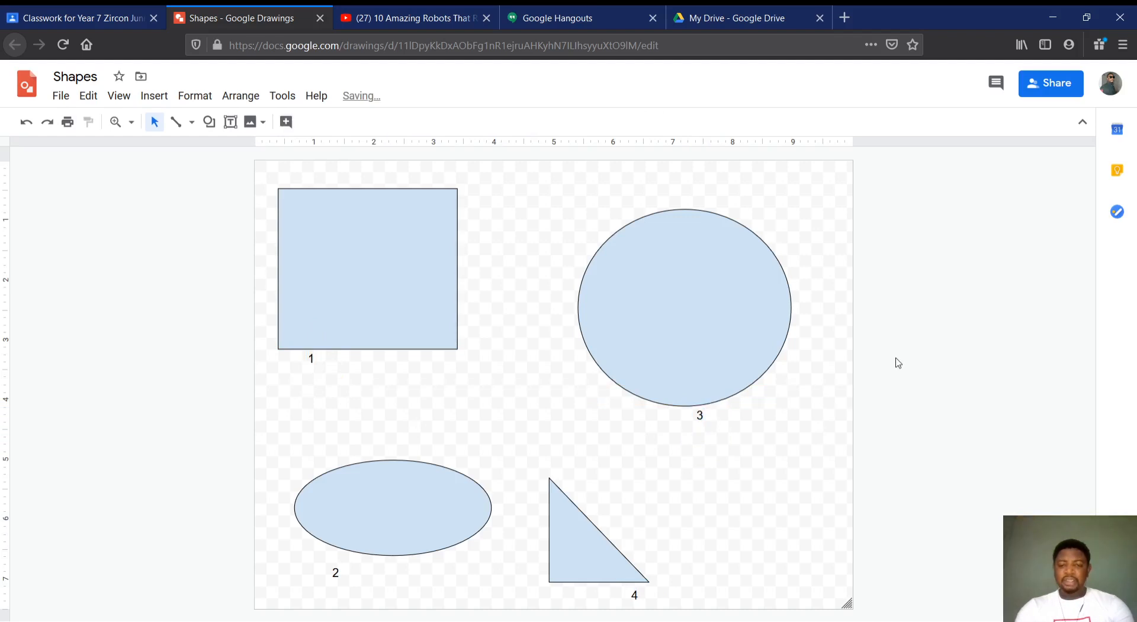
{"action": "left_click", "coordinate": [339, 573]}
{"action": "left_click_drag", "start_coordinate": [332, 559], "coordinate": [332, 543]}
{"action": "left_click", "coordinate": [458, 602]}
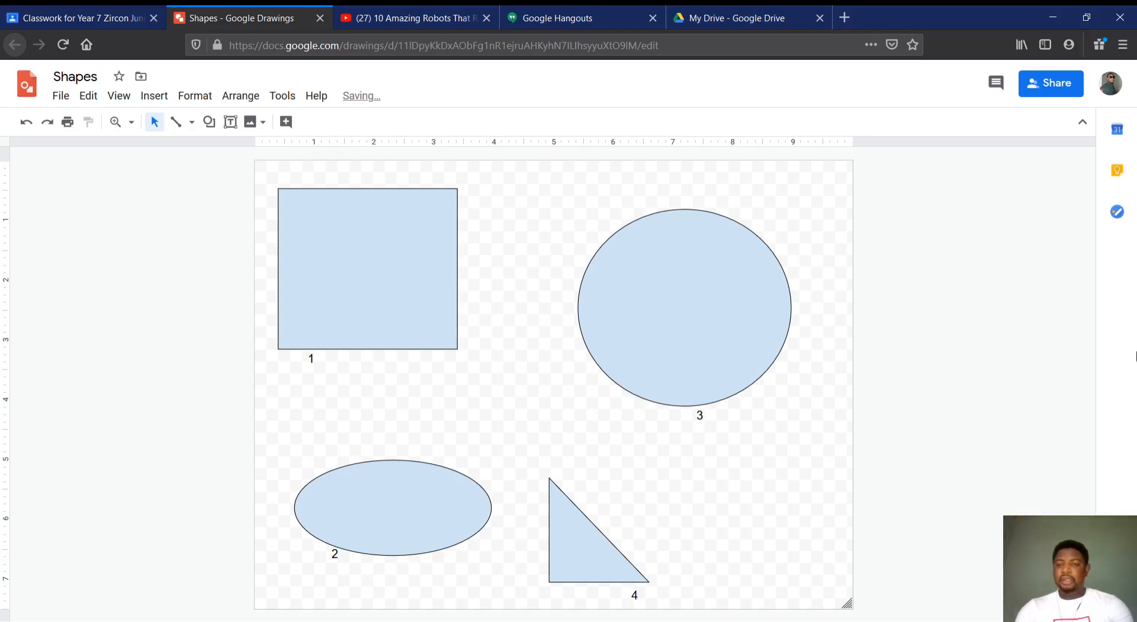
{"action": "left_click", "coordinate": [320, 18]}
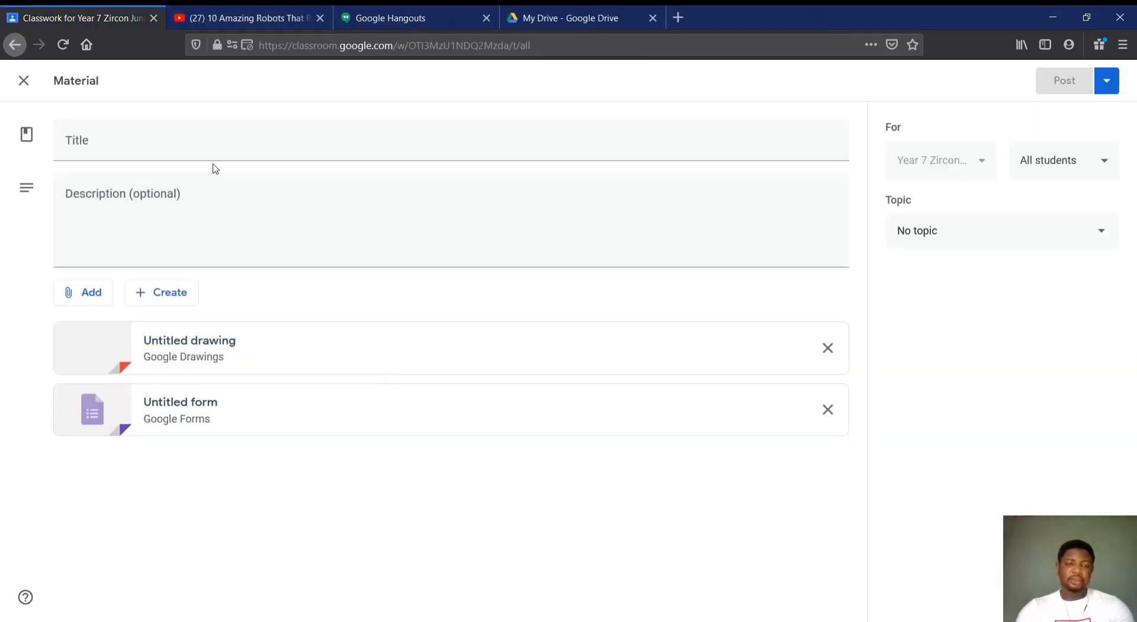
Title the material "Identify the shapes in the drawing" and post it to the class
{"action": "type", "text": "Iden"}
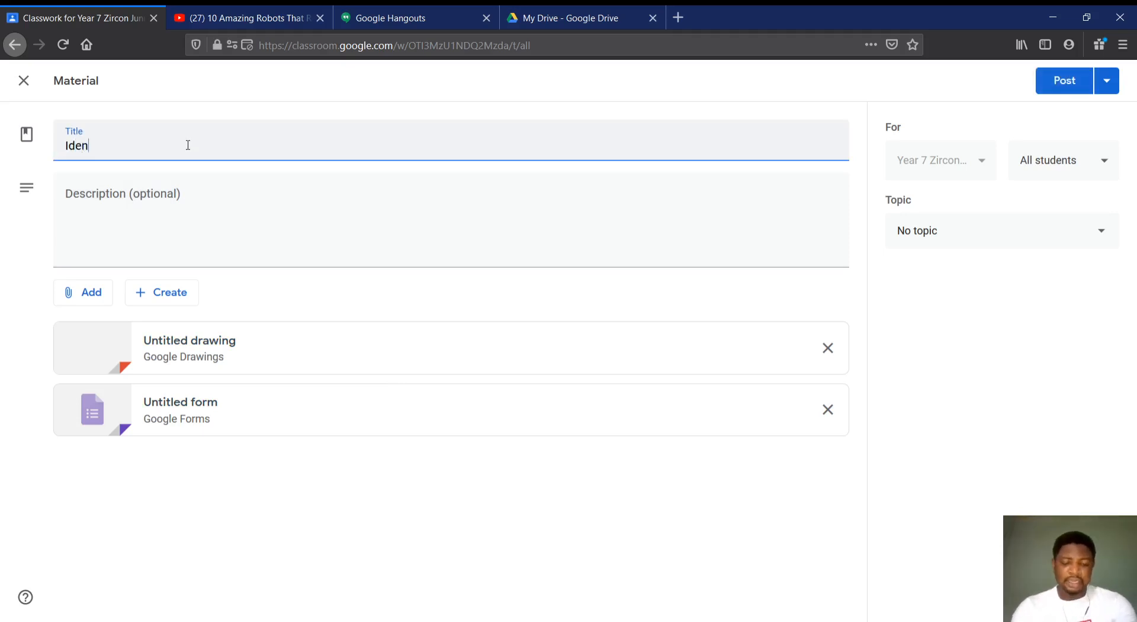
{"action": "type", "text": "tify"}
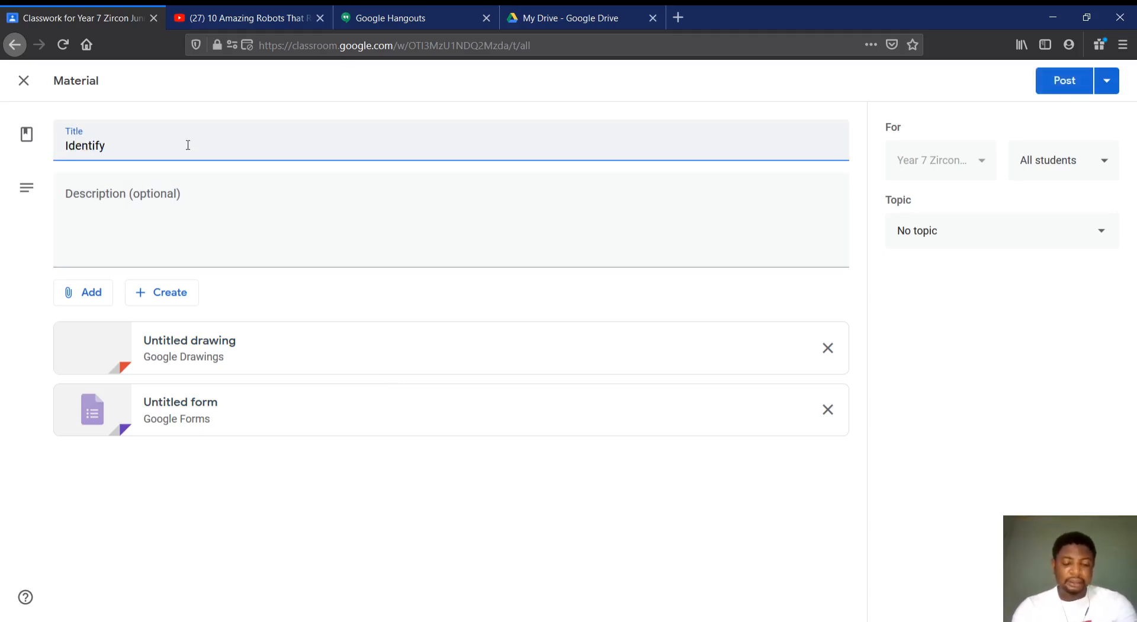
{"action": "type", "text": " the shapes"}
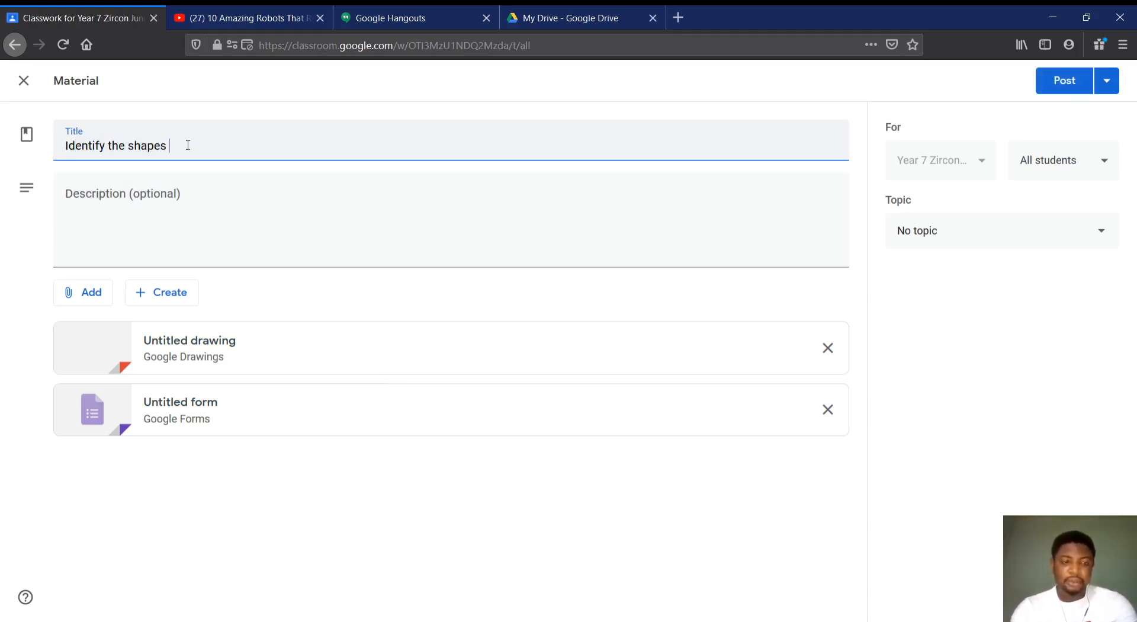
{"action": "type", "text": " in the drawing"}
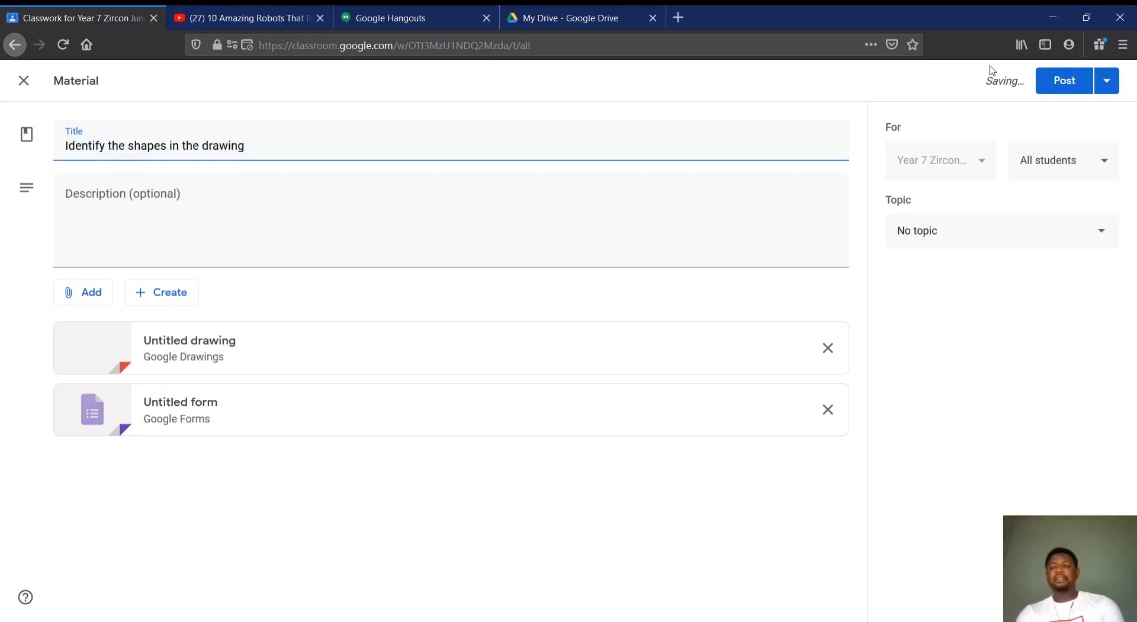
{"action": "left_click", "coordinate": [1050, 89]}
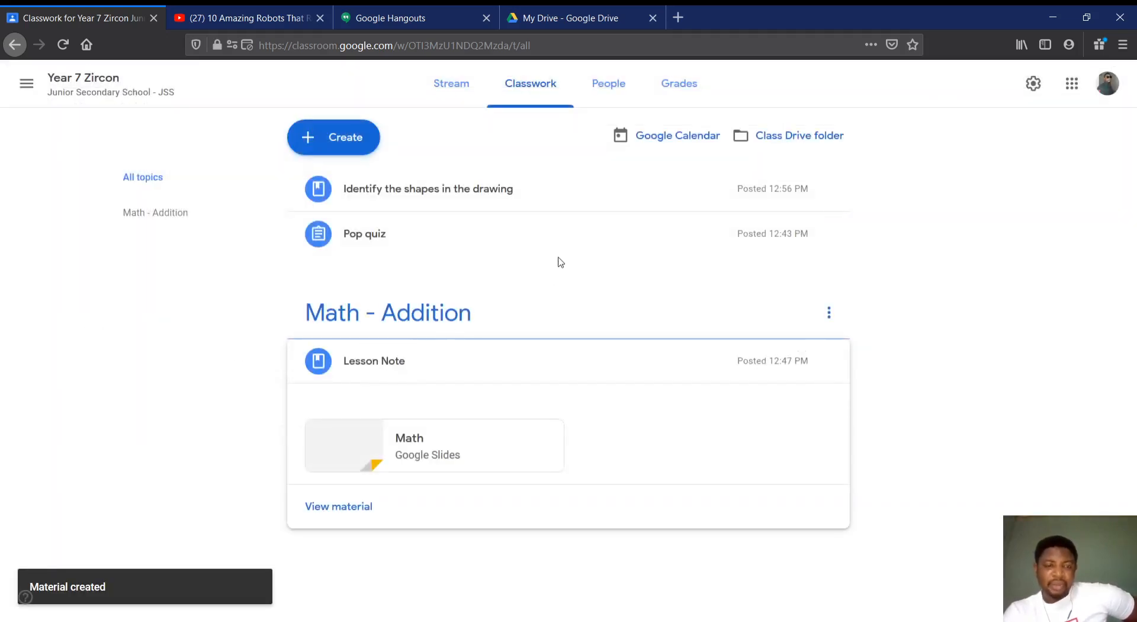
Check the posted shapes material from the class stream, and return to the Year 7 Zircon stream through the class list
{"action": "left_click", "coordinate": [465, 83]}
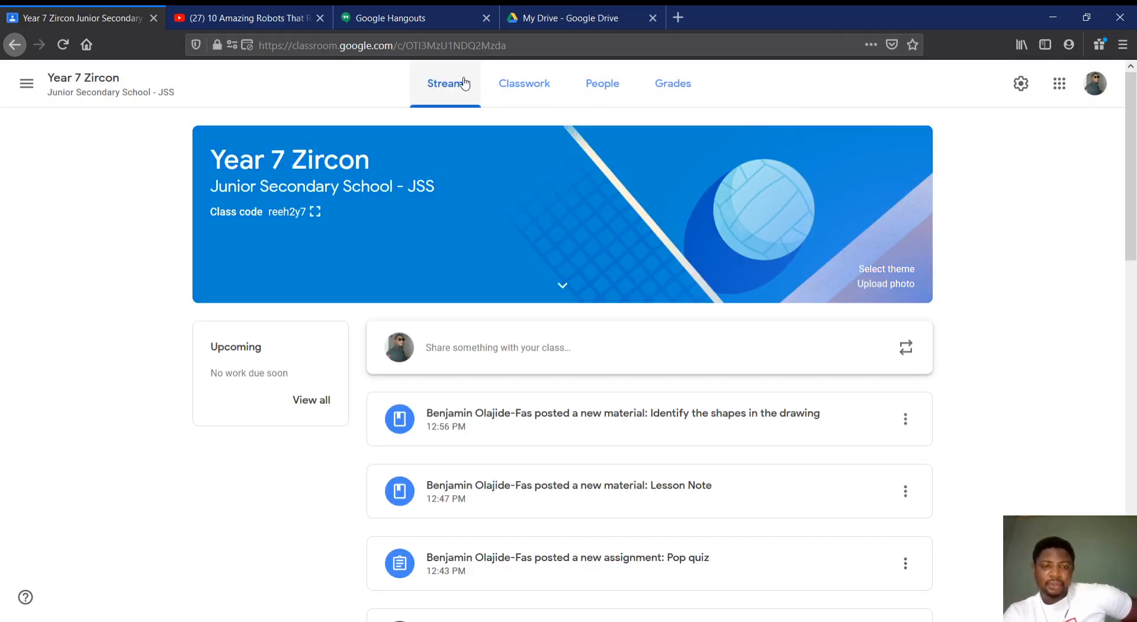
{"action": "scroll", "coordinate": [634, 431], "scroll_direction": "down", "scroll_amount": 3}
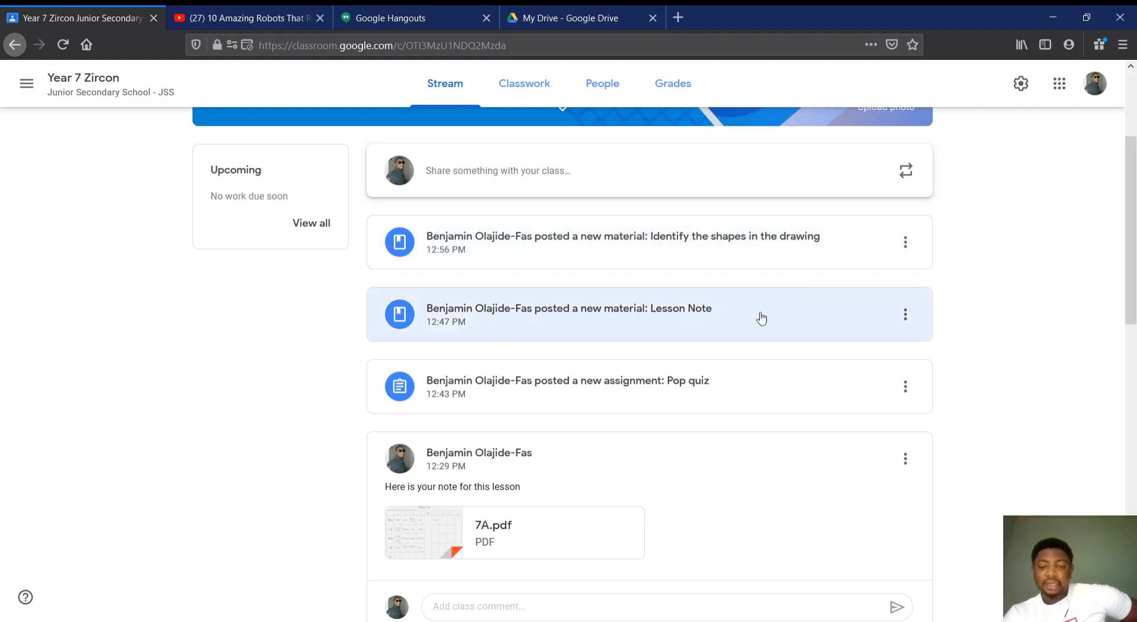
{"action": "left_click", "coordinate": [783, 243]}
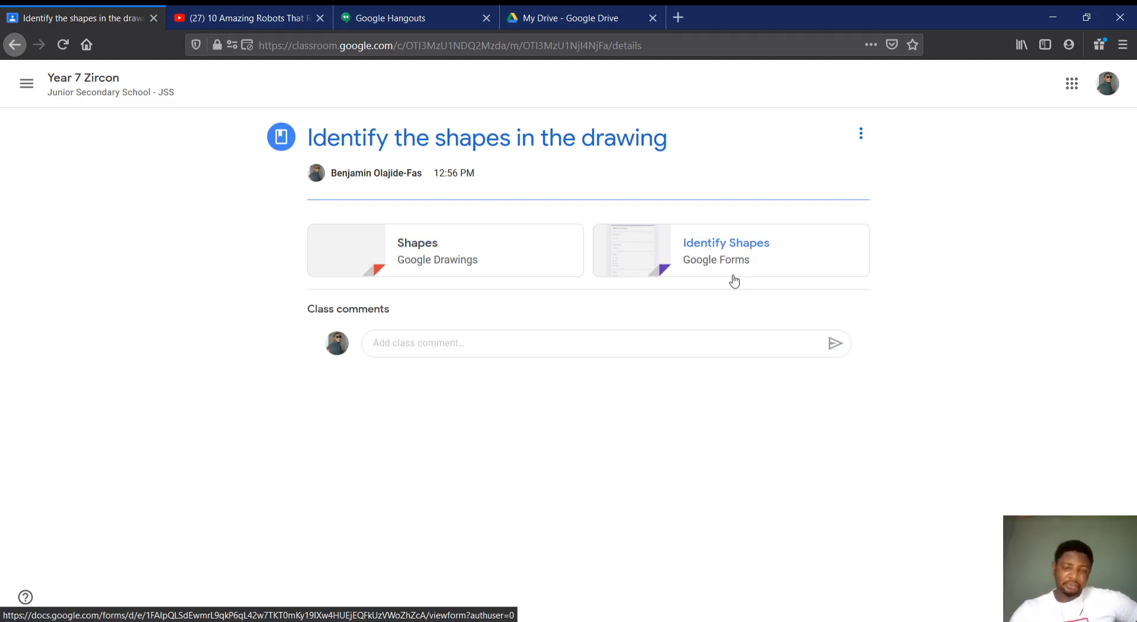
{"action": "left_click", "coordinate": [28, 87]}
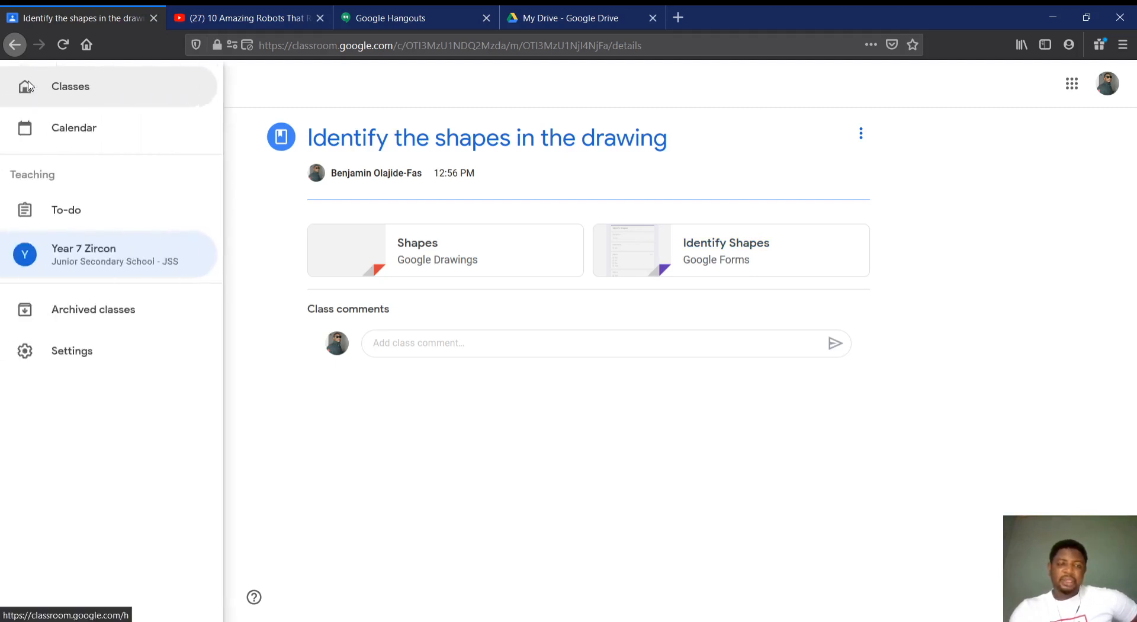
{"action": "left_click", "coordinate": [39, 91]}
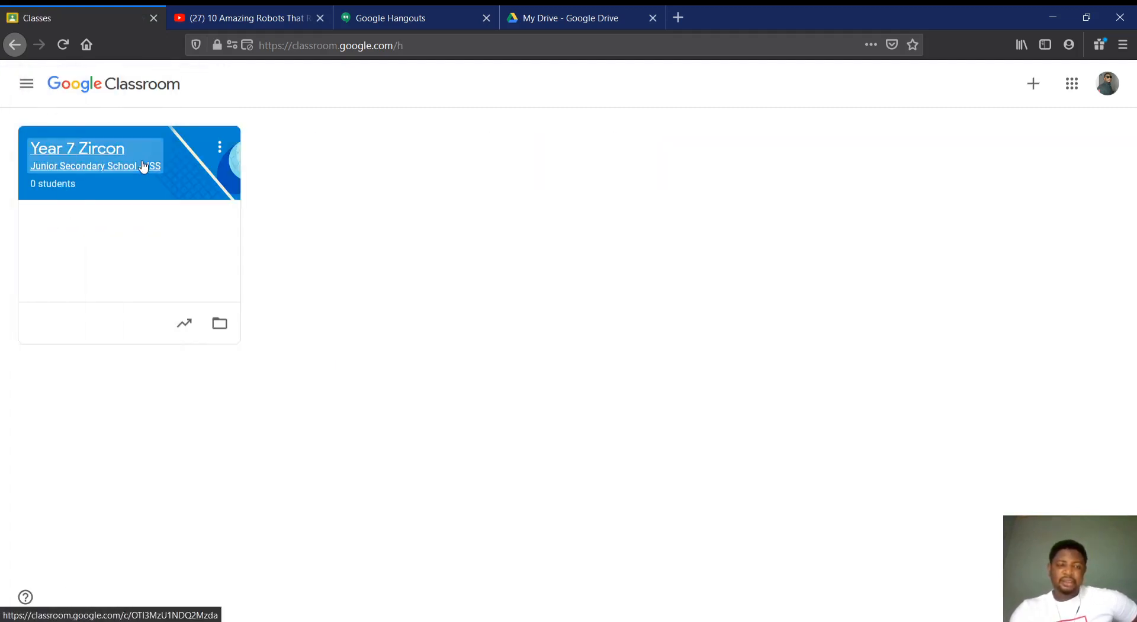
{"action": "left_click", "coordinate": [144, 168]}
{"action": "scroll", "coordinate": [435, 327], "scroll_direction": "up", "scroll_amount": 3}
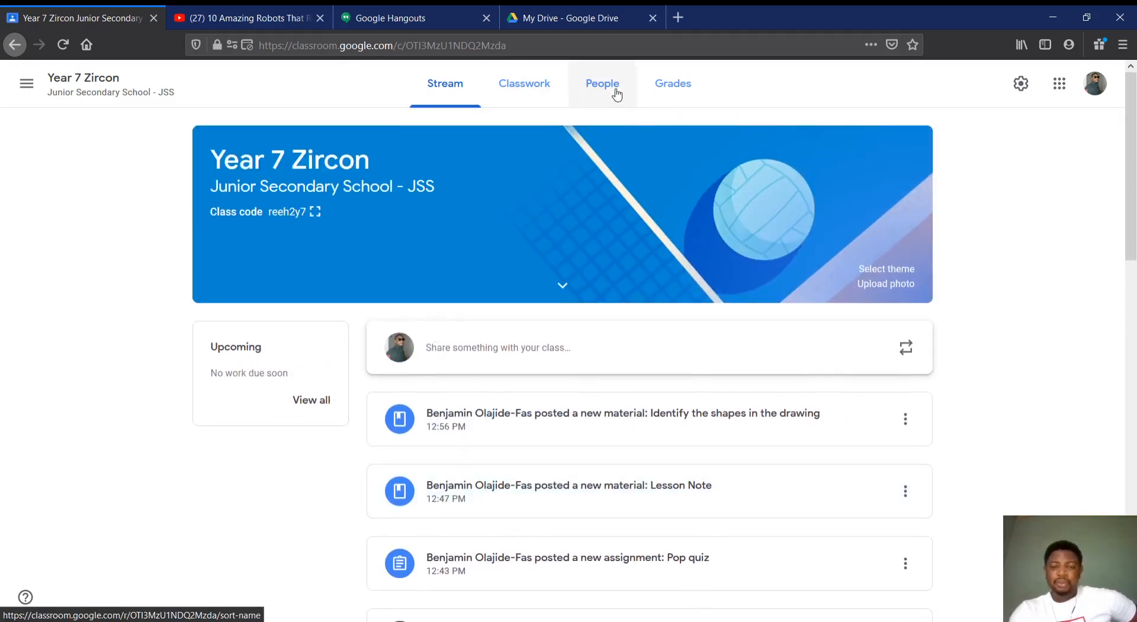
Open the class settings from the gradebook, dismiss the grading tip and set the stream permission to "Students can only comment"
{"action": "left_click", "coordinate": [671, 83]}
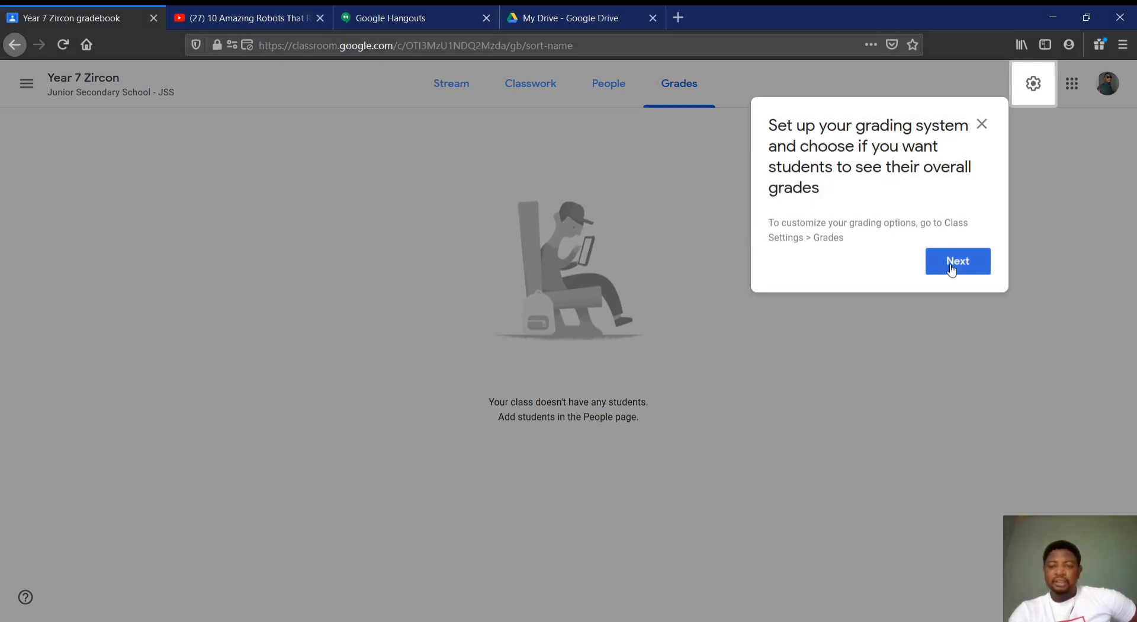
{"action": "left_click", "coordinate": [1033, 84]}
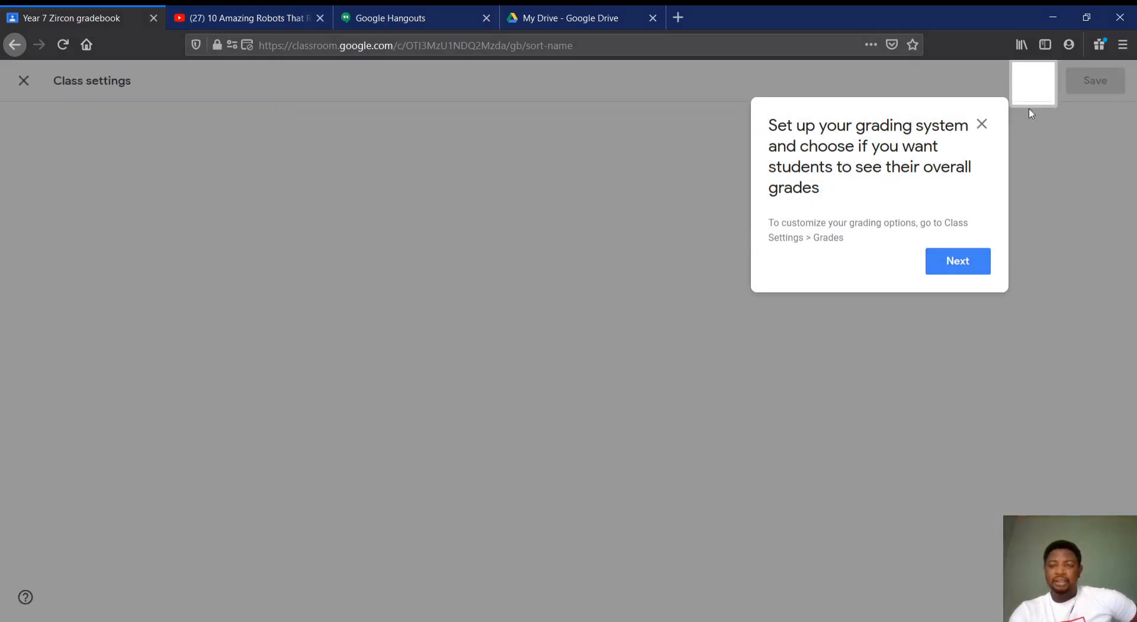
{"action": "left_click", "coordinate": [963, 264]}
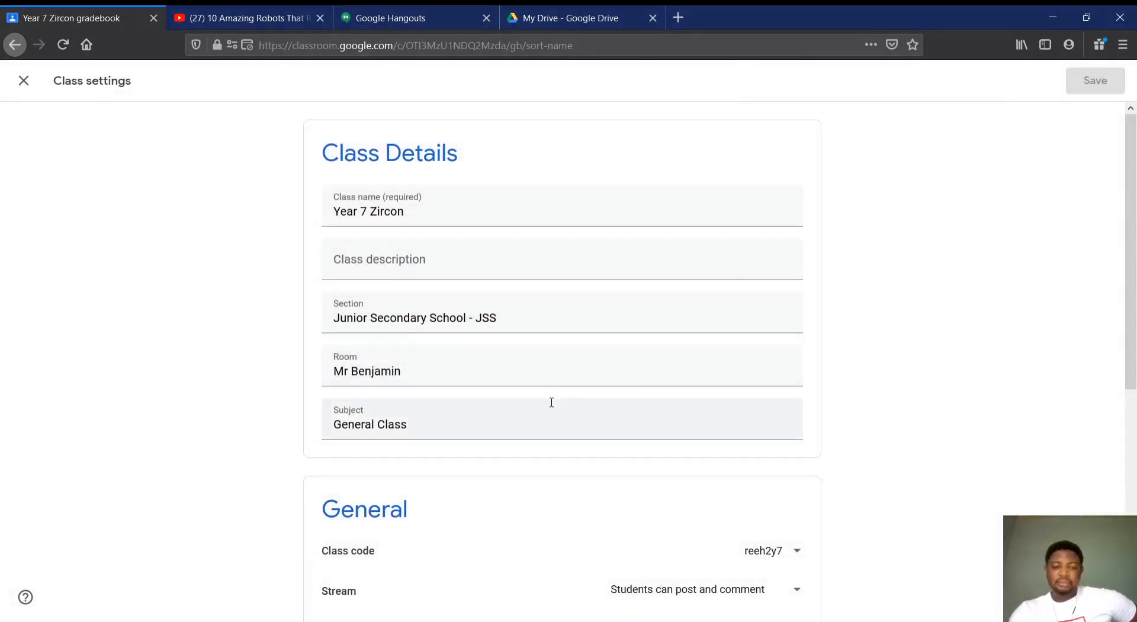
{"action": "scroll", "coordinate": [551, 402], "scroll_direction": "down", "scroll_amount": 5}
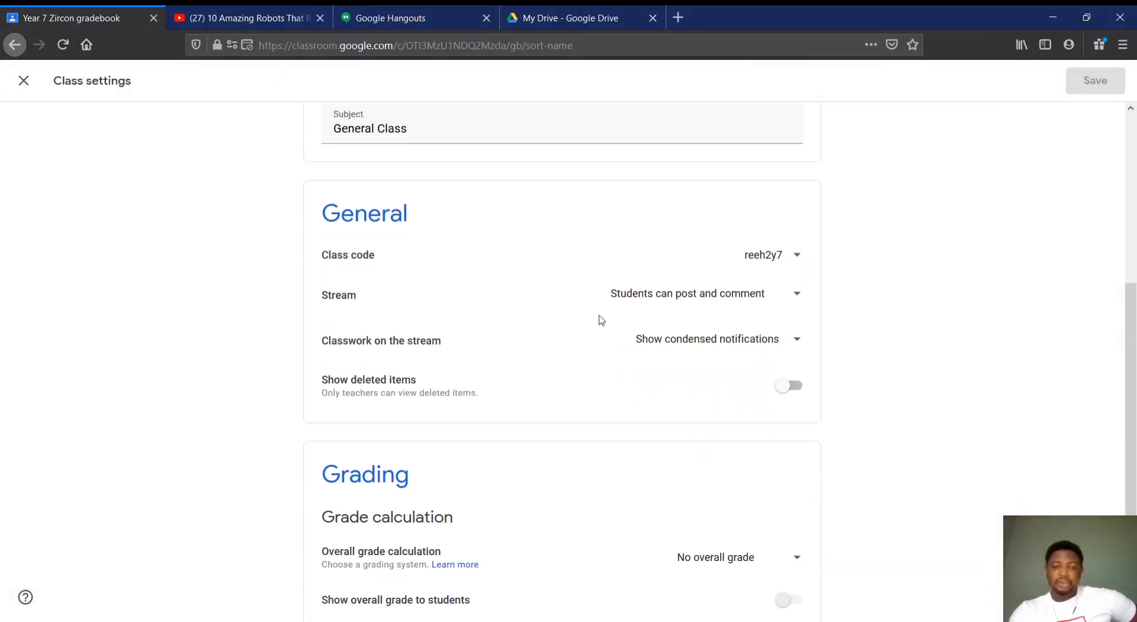
{"action": "left_click", "coordinate": [798, 296]}
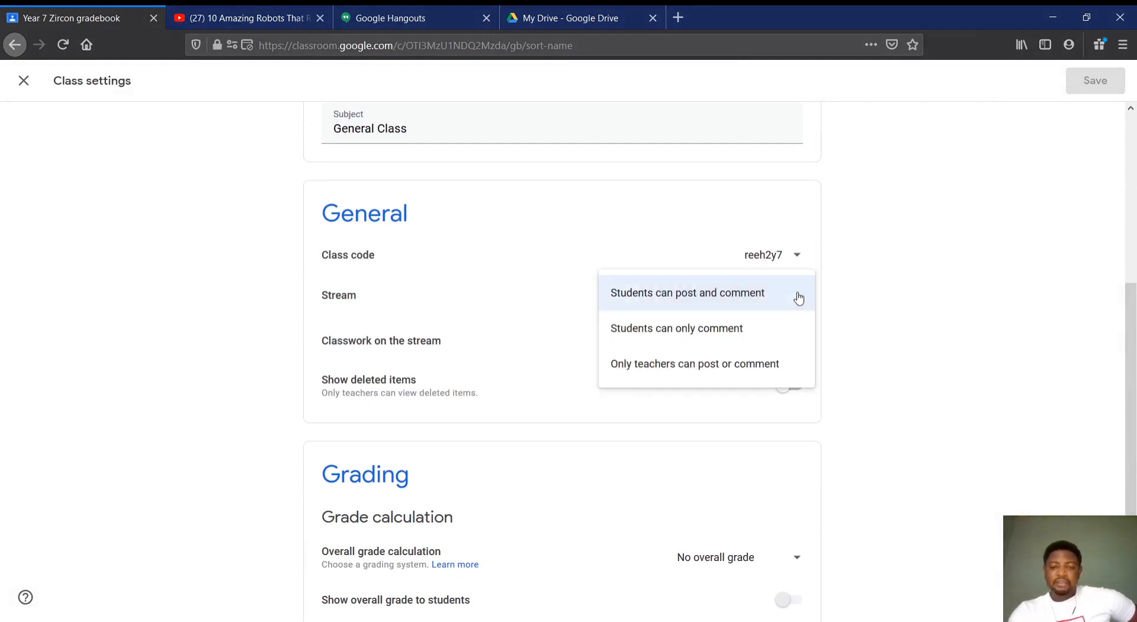
{"action": "left_click", "coordinate": [675, 337]}
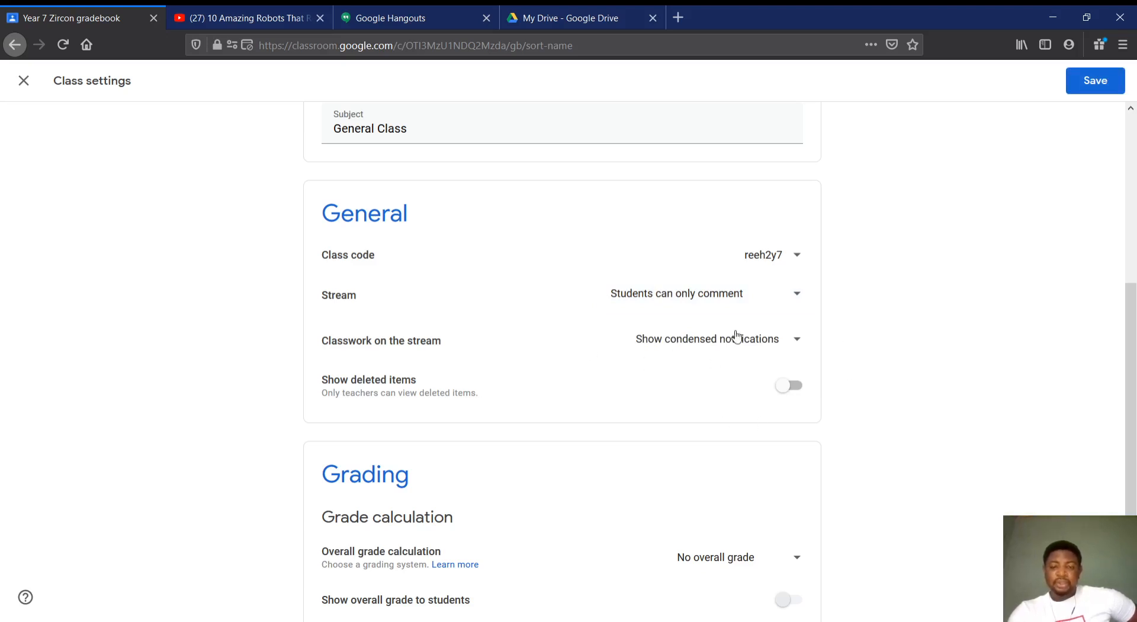
{"action": "left_click", "coordinate": [769, 338]}
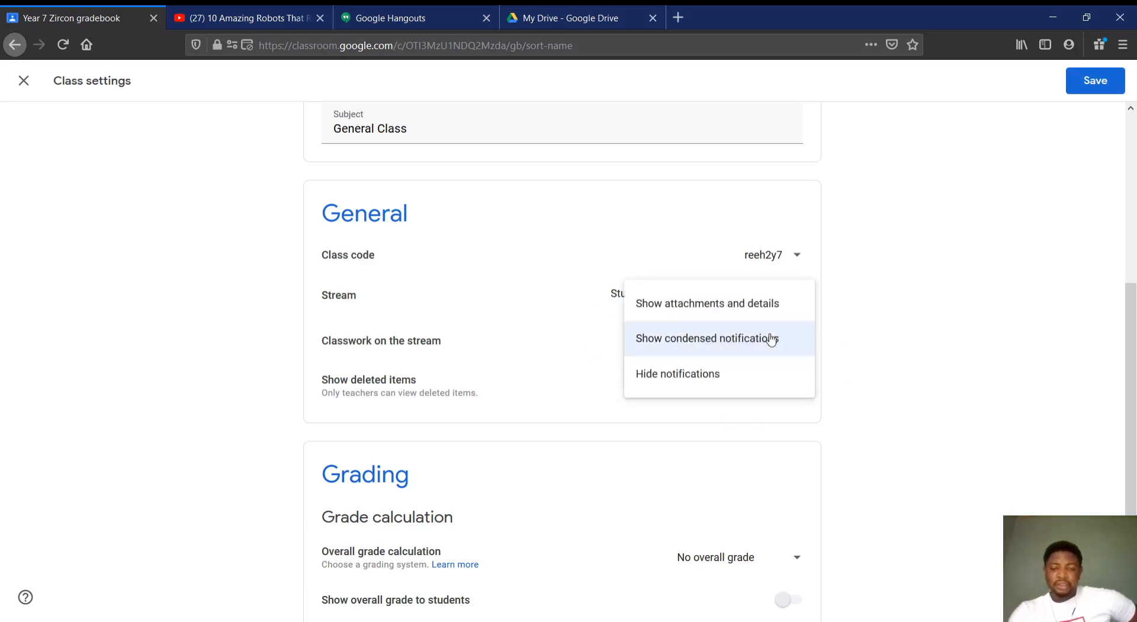
{"action": "left_click", "coordinate": [927, 308]}
Set the overall grade calculation to Total points, and switch showing the overall grade to students on and off again
{"action": "scroll", "coordinate": [927, 308], "scroll_direction": "down", "scroll_amount": 2}
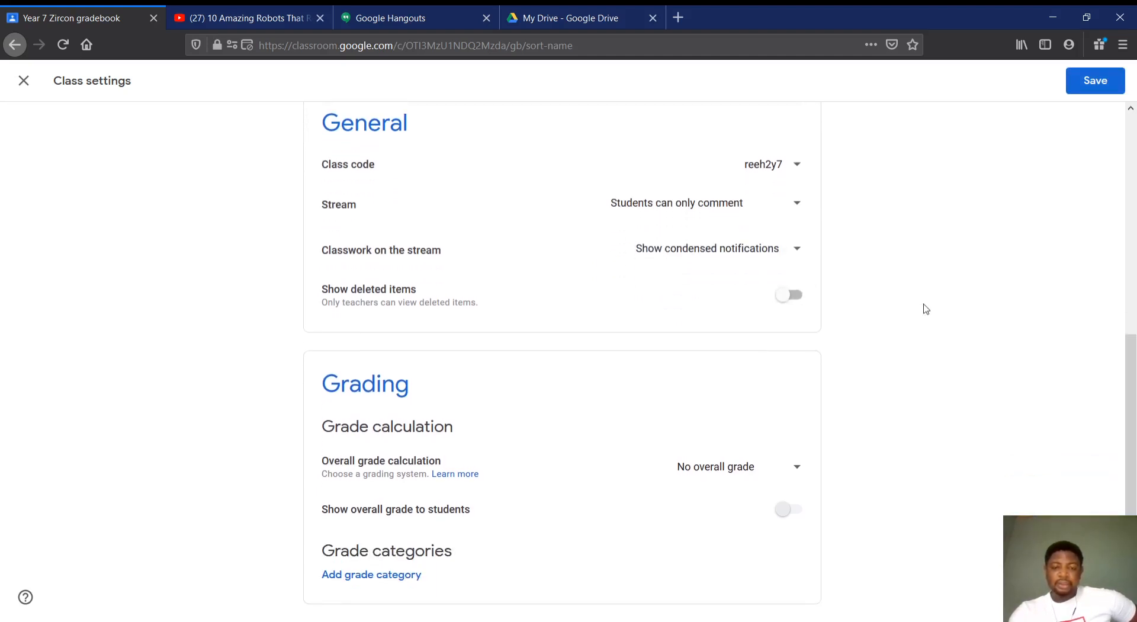
{"action": "left_click", "coordinate": [803, 467]}
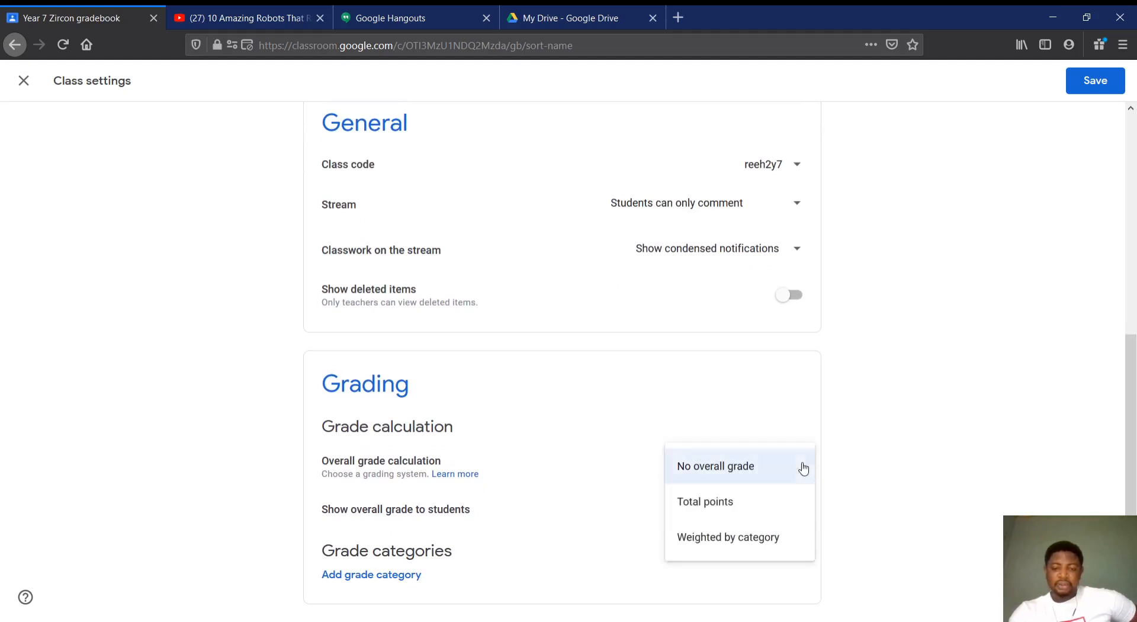
{"action": "left_click", "coordinate": [732, 505]}
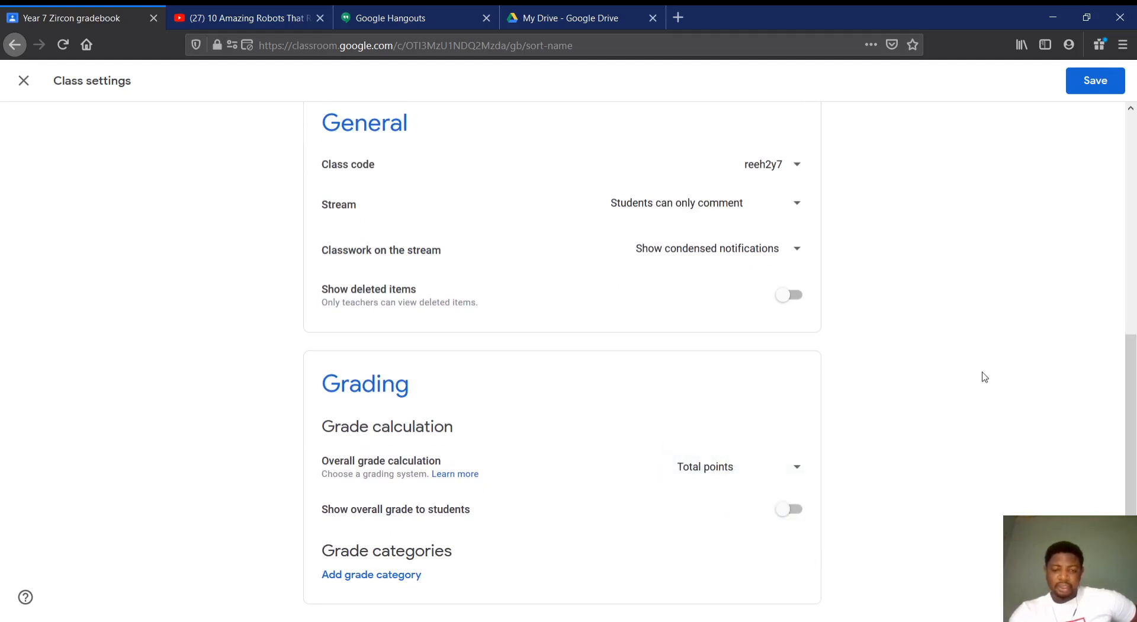
{"action": "left_click", "coordinate": [779, 511]}
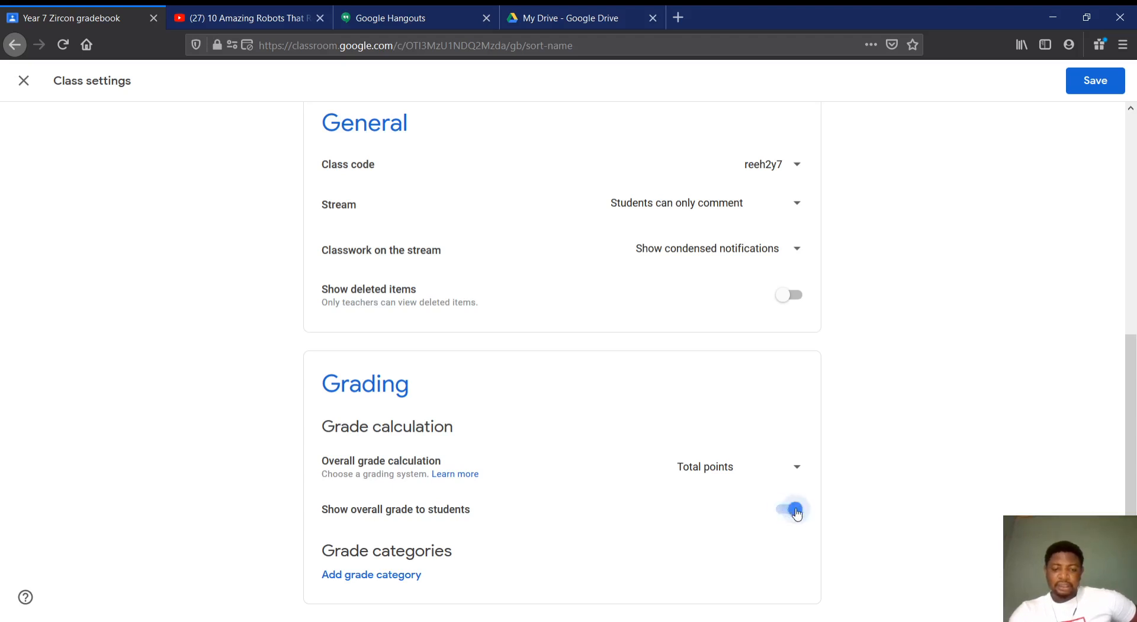
{"action": "left_click", "coordinate": [798, 514]}
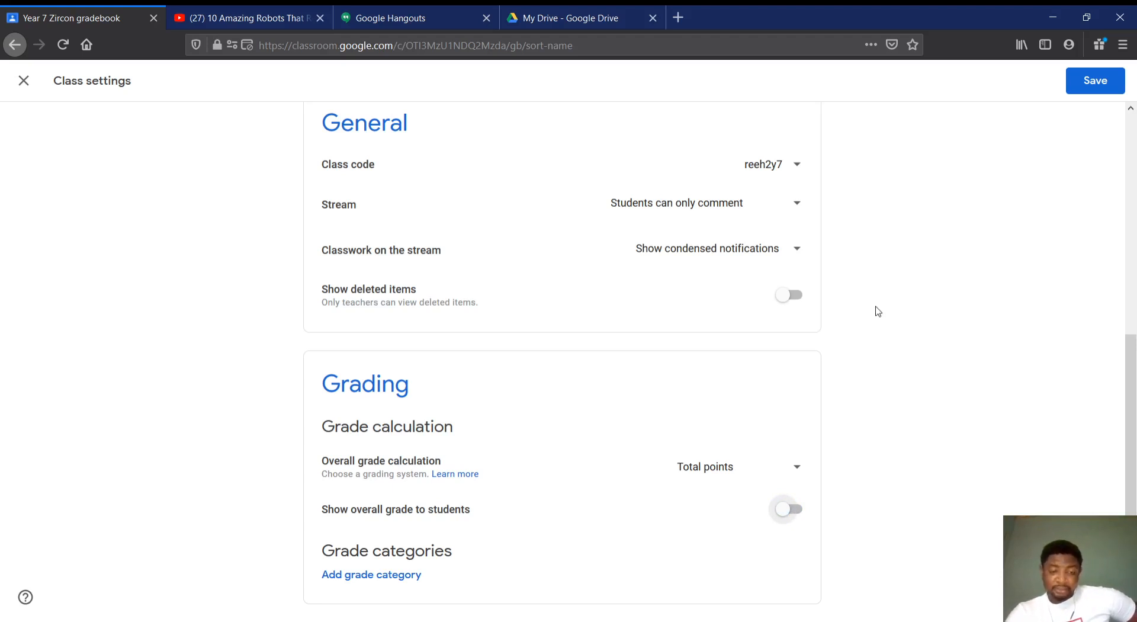
Add a grade category named "A+" to the class grading settings
{"action": "left_click", "coordinate": [332, 578]}
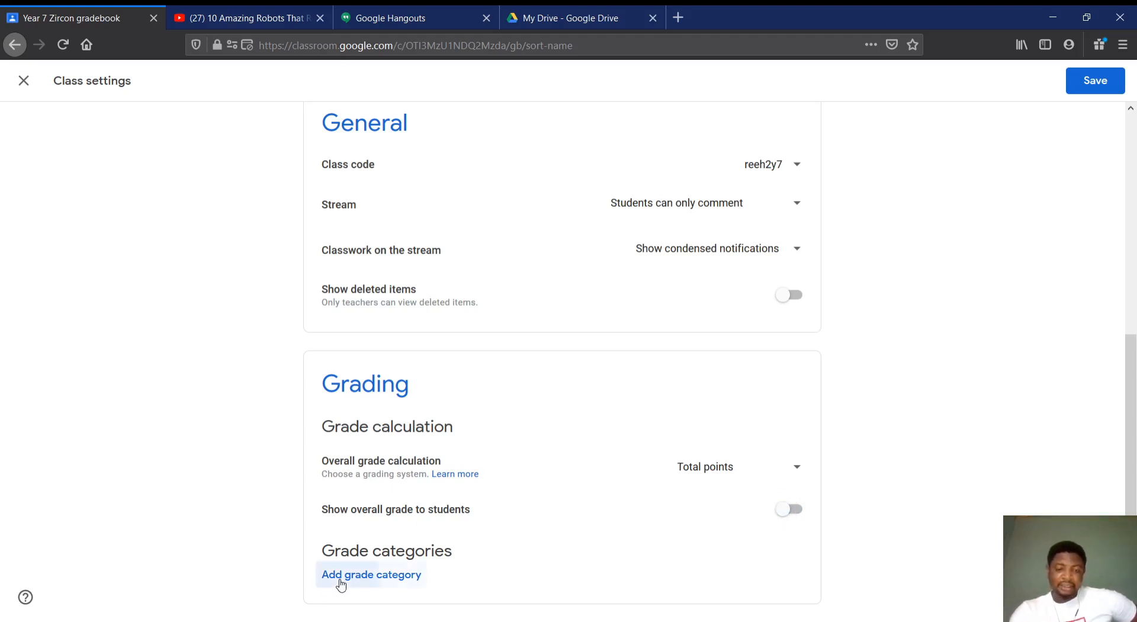
{"action": "scroll", "coordinate": [255, 490], "scroll_direction": "down", "scroll_amount": 2}
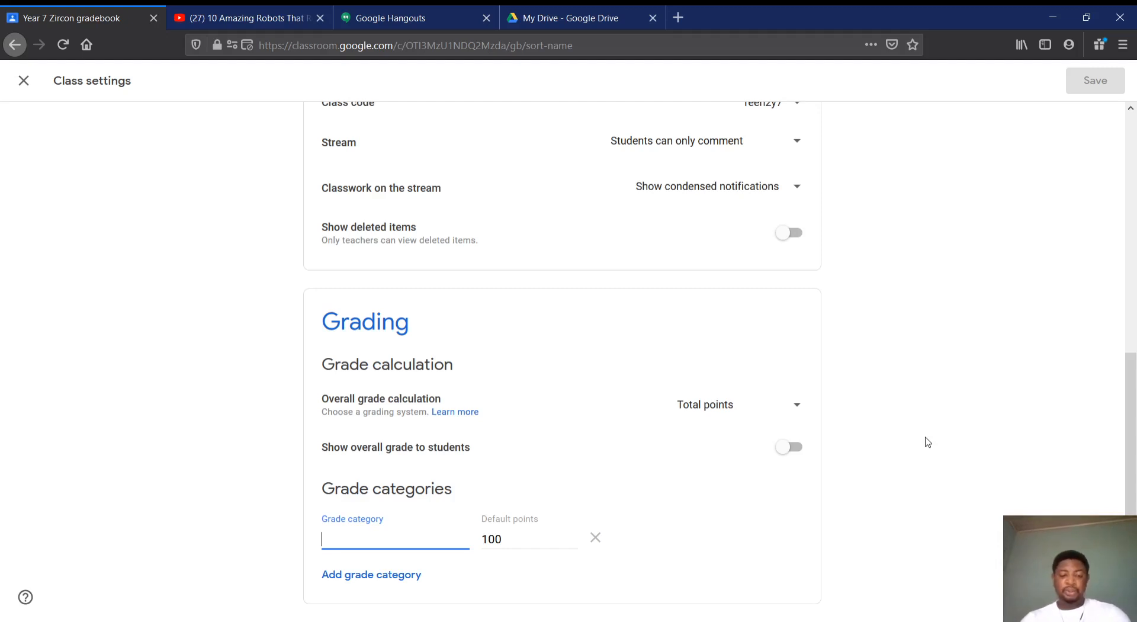
{"action": "type", "text": "A"}
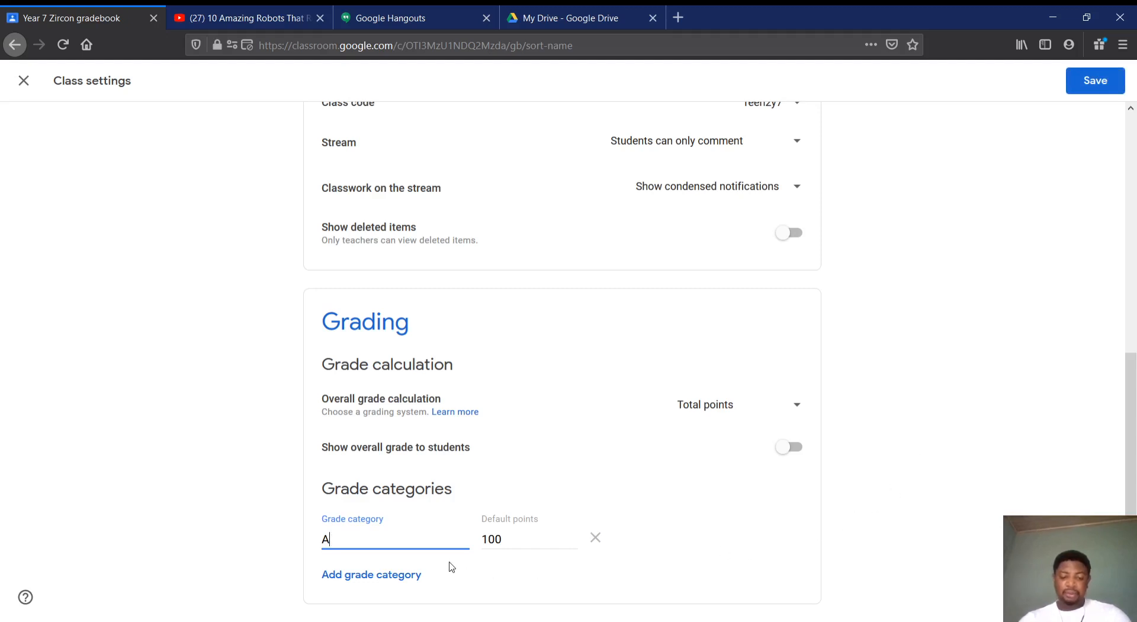
{"action": "type", "text": "+"}
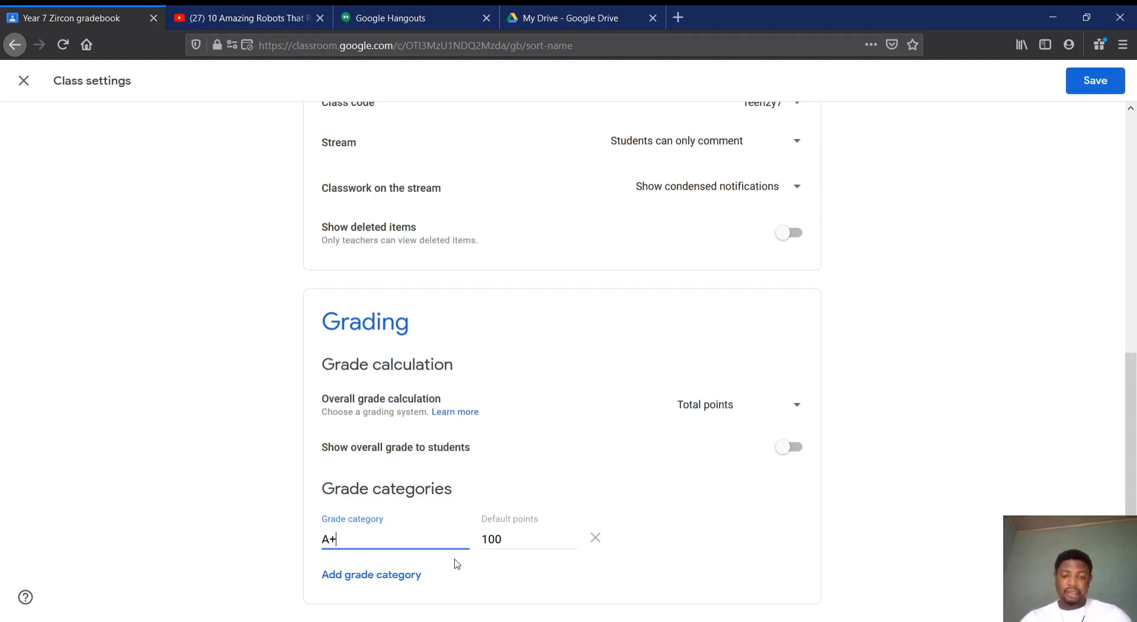
Add a second grade category "B" with 90 default points and save the class settings
{"action": "left_click", "coordinate": [405, 574]}
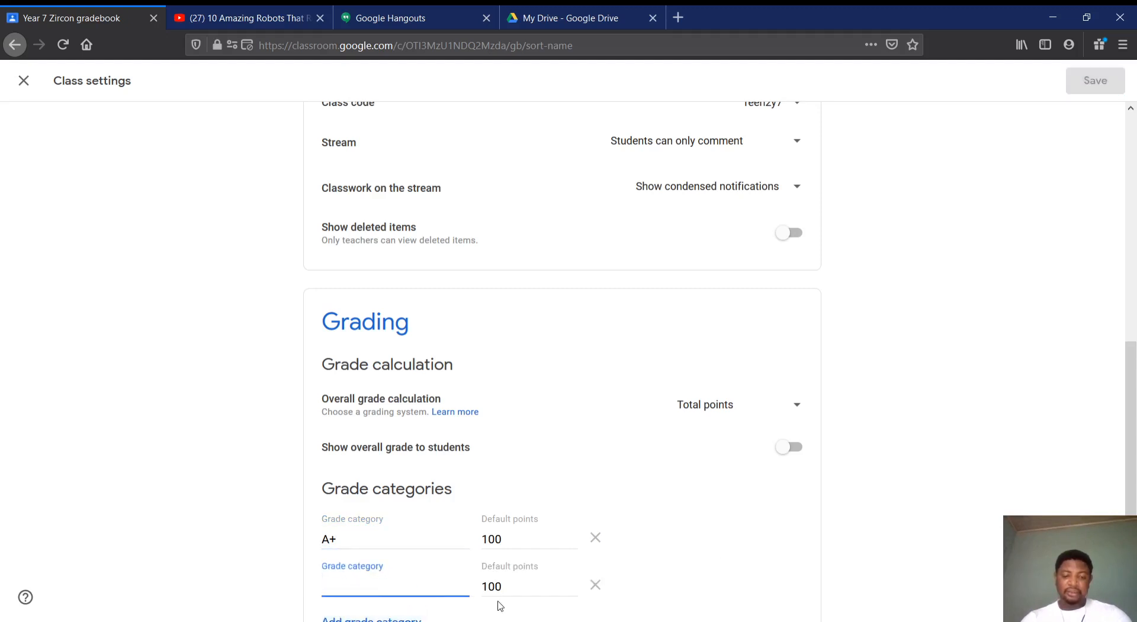
{"action": "double_click", "coordinate": [513, 587]}
{"action": "left_click", "coordinate": [403, 587]}
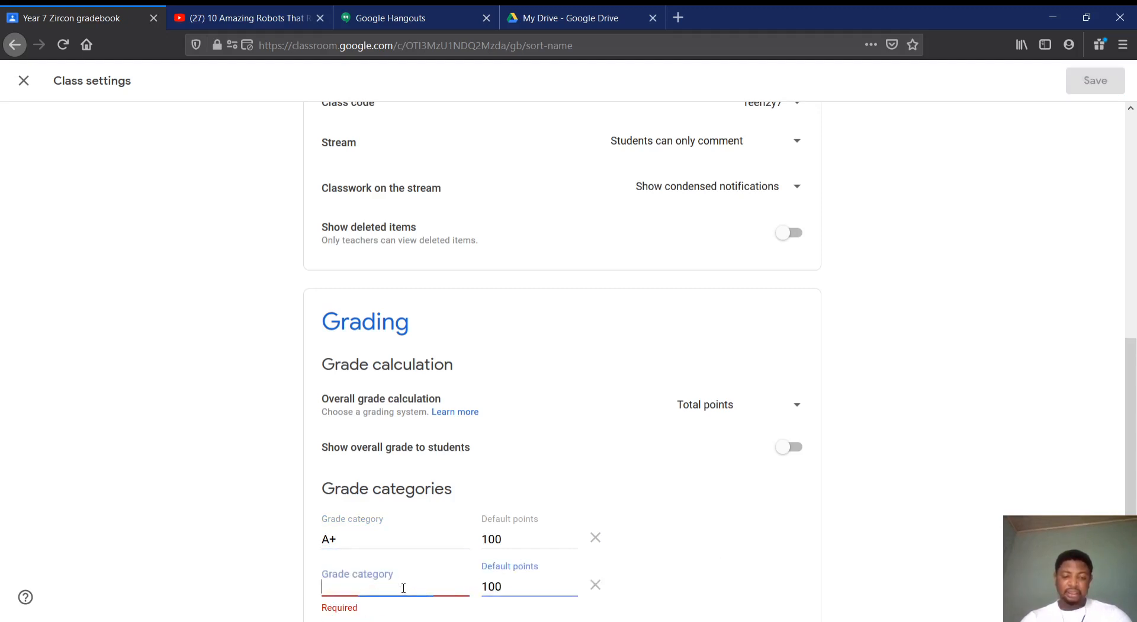
{"action": "type", "text": "B"}
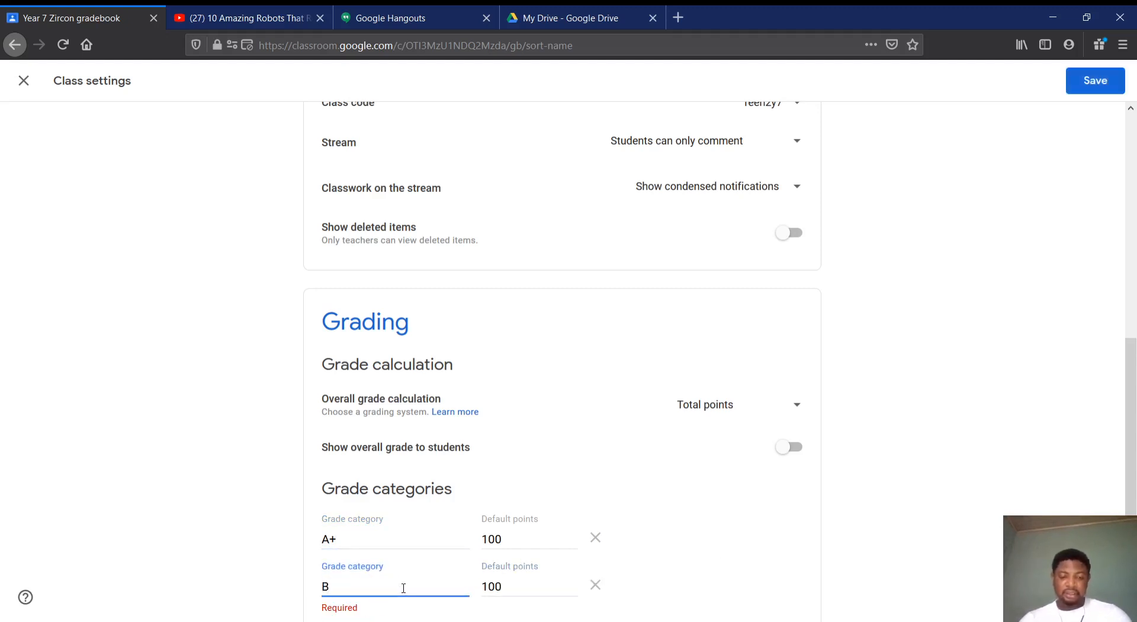
{"action": "left_click_drag", "start_coordinate": [504, 587], "coordinate": [465, 586]}
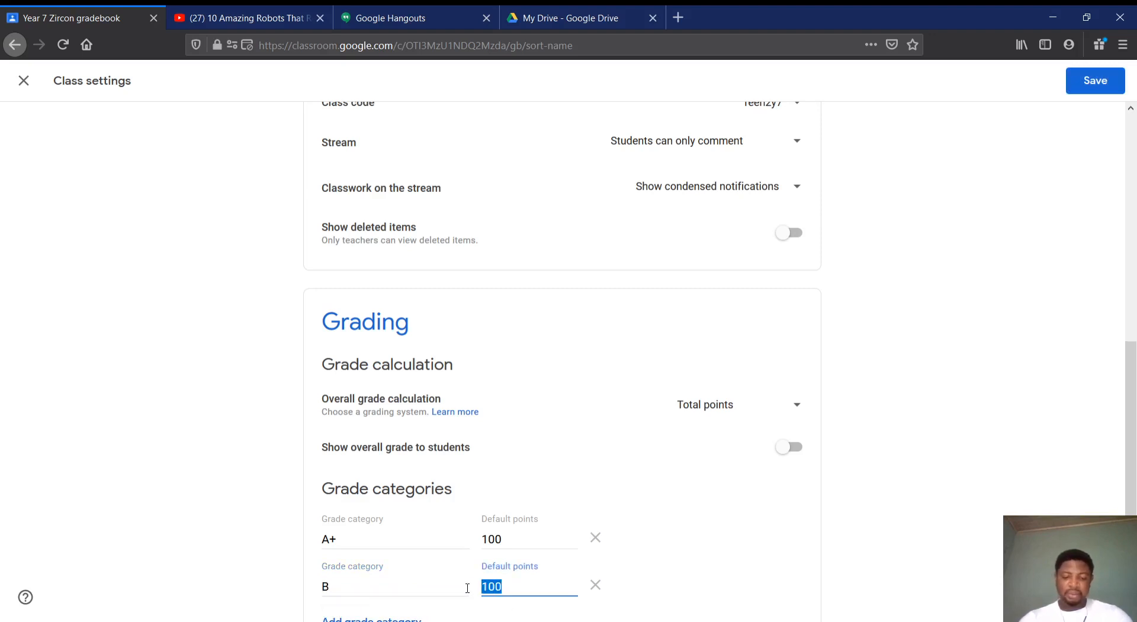
{"action": "type", "text": "90"}
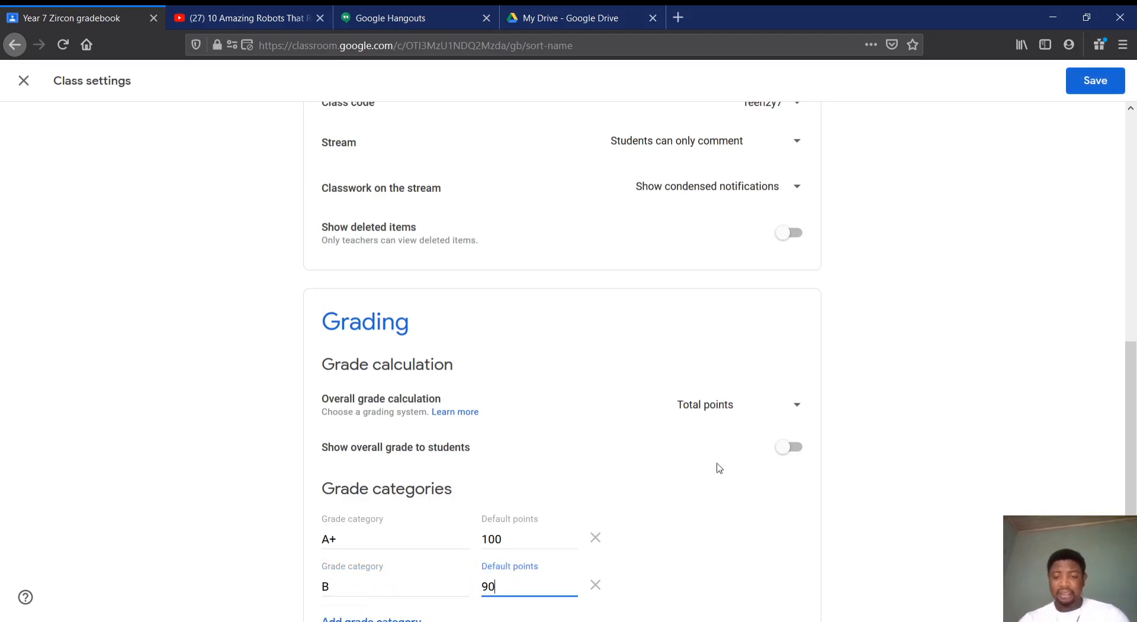
{"action": "scroll", "coordinate": [817, 527], "scroll_direction": "down", "scroll_amount": 1}
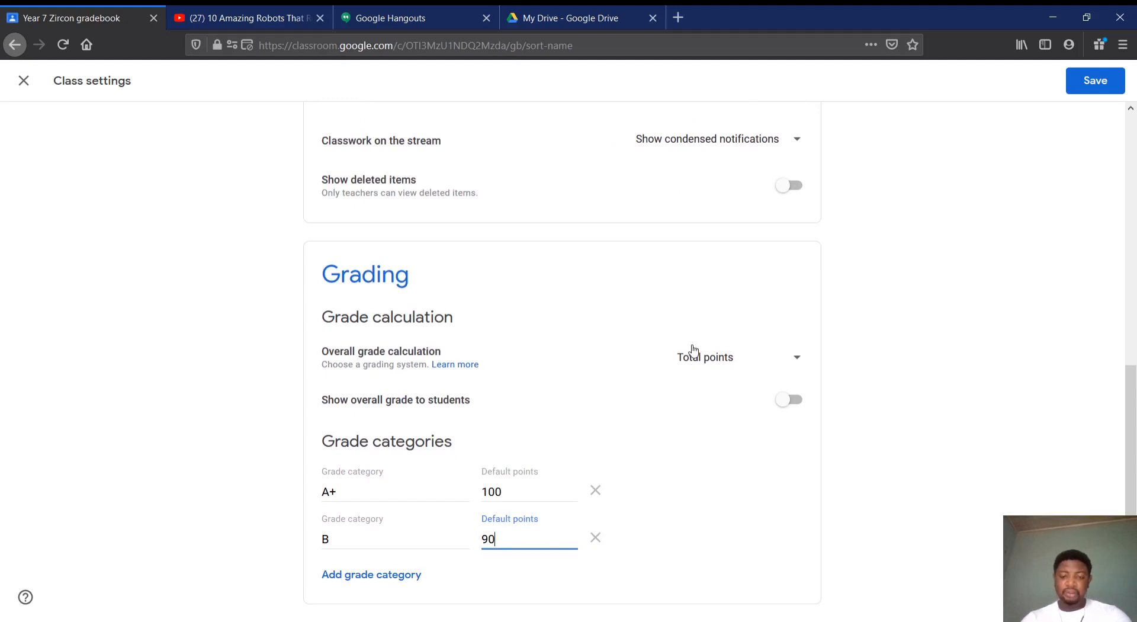
{"action": "scroll", "coordinate": [694, 349], "scroll_direction": "up", "scroll_amount": 3}
{"action": "left_click", "coordinate": [1079, 79]}
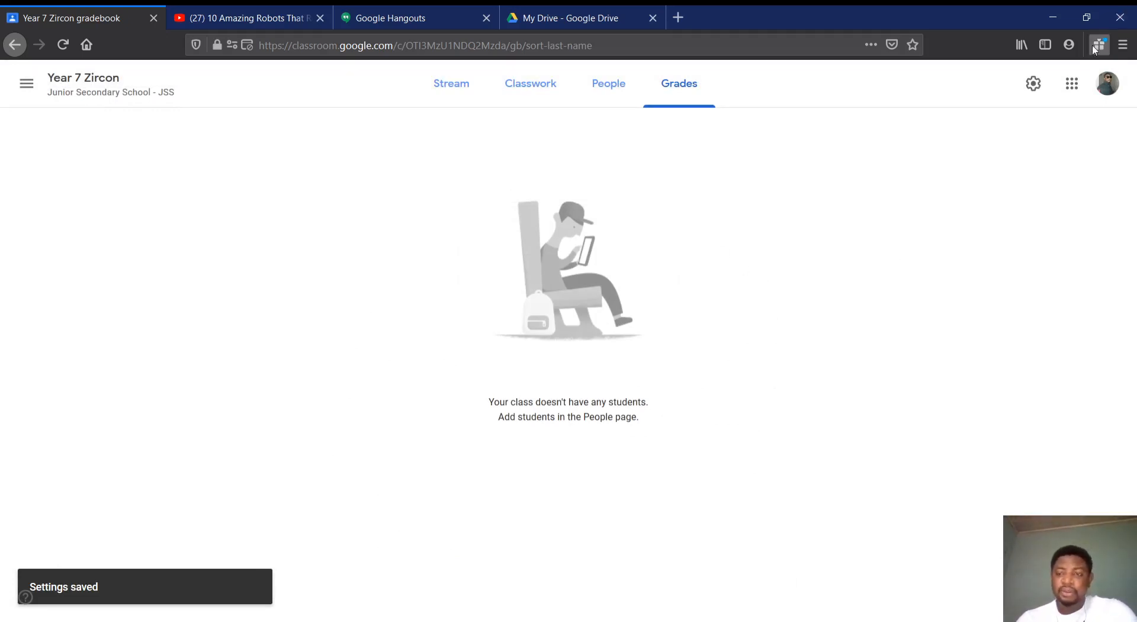
Review the class details, general and grading sections of the class settings, and close the settings without changes
{"action": "left_click", "coordinate": [1033, 83]}
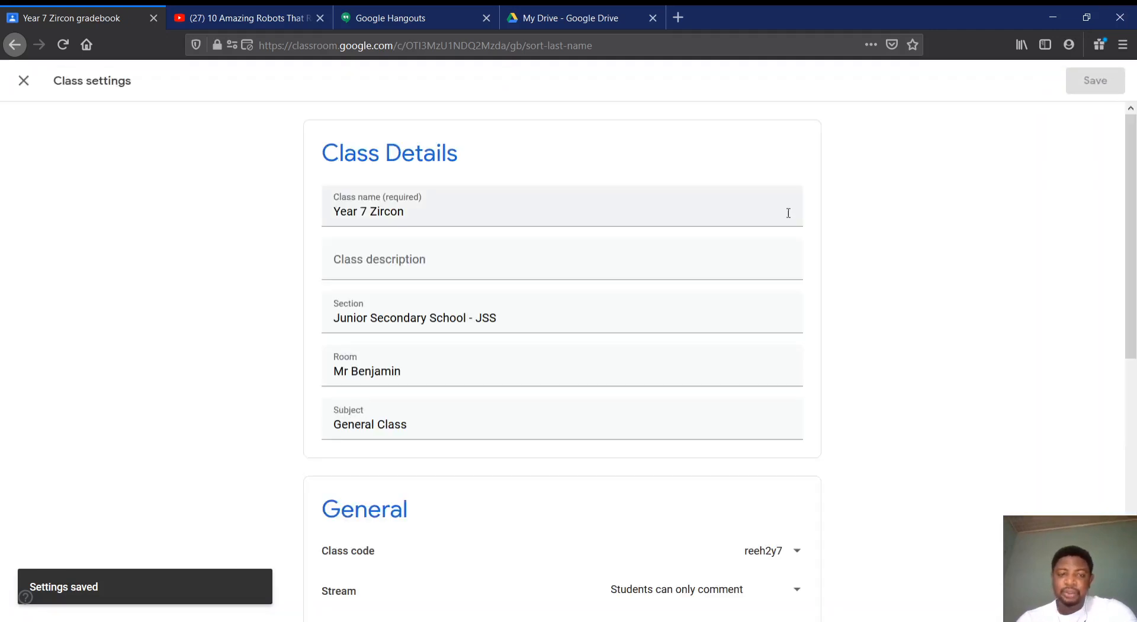
{"action": "scroll", "coordinate": [788, 214], "scroll_direction": "down", "scroll_amount": 8}
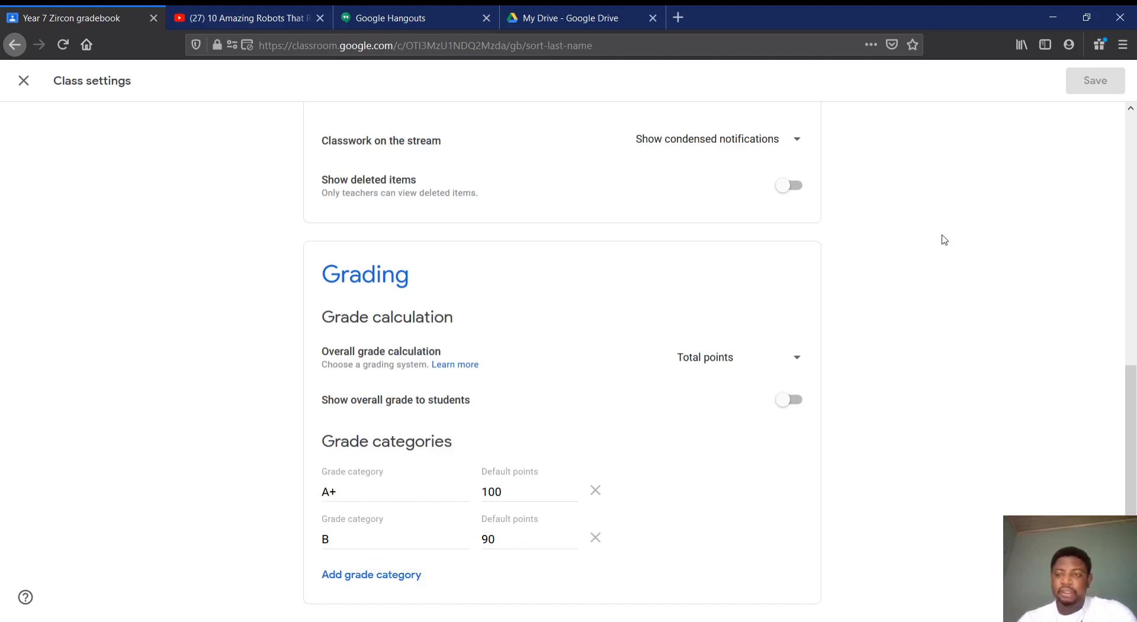
{"action": "scroll", "coordinate": [942, 235], "scroll_direction": "up", "scroll_amount": 8}
{"action": "scroll", "coordinate": [942, 235], "scroll_direction": "down", "scroll_amount": 8}
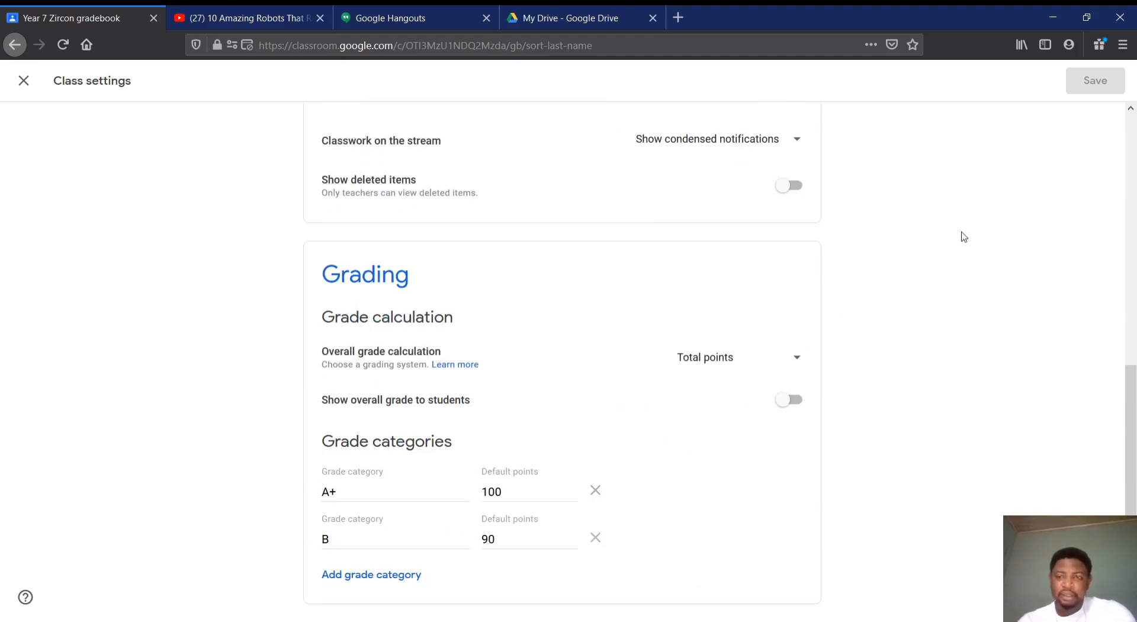
{"action": "scroll", "coordinate": [858, 155], "scroll_direction": "up", "scroll_amount": 8}
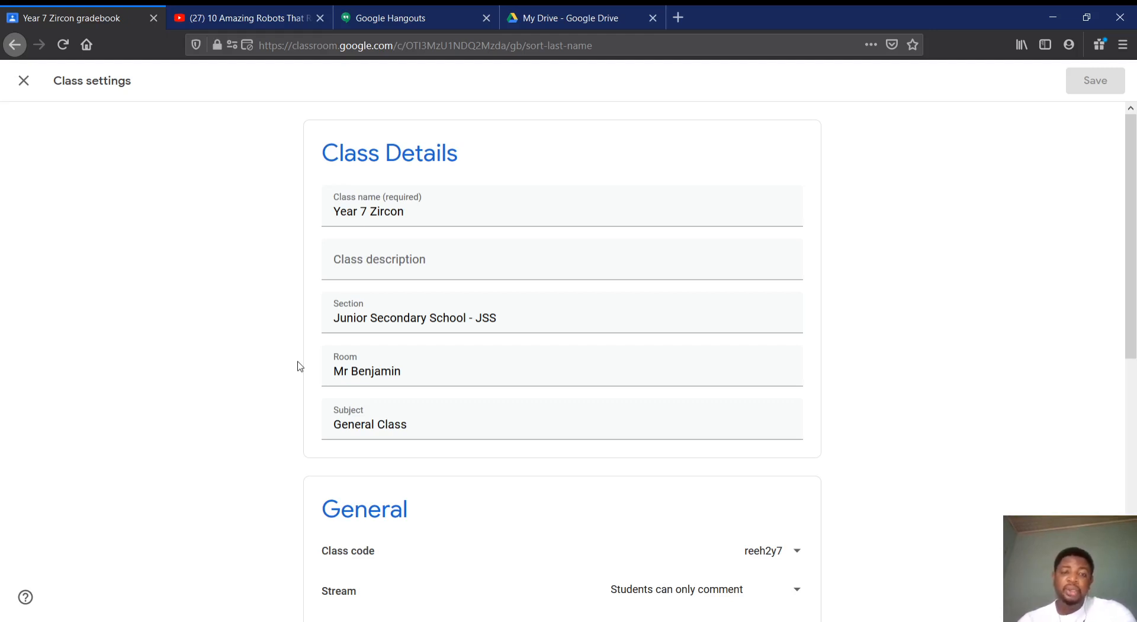
{"action": "scroll", "coordinate": [350, 548], "scroll_direction": "down", "scroll_amount": 8}
{"action": "scroll", "coordinate": [300, 359], "scroll_direction": "up", "scroll_amount": 8}
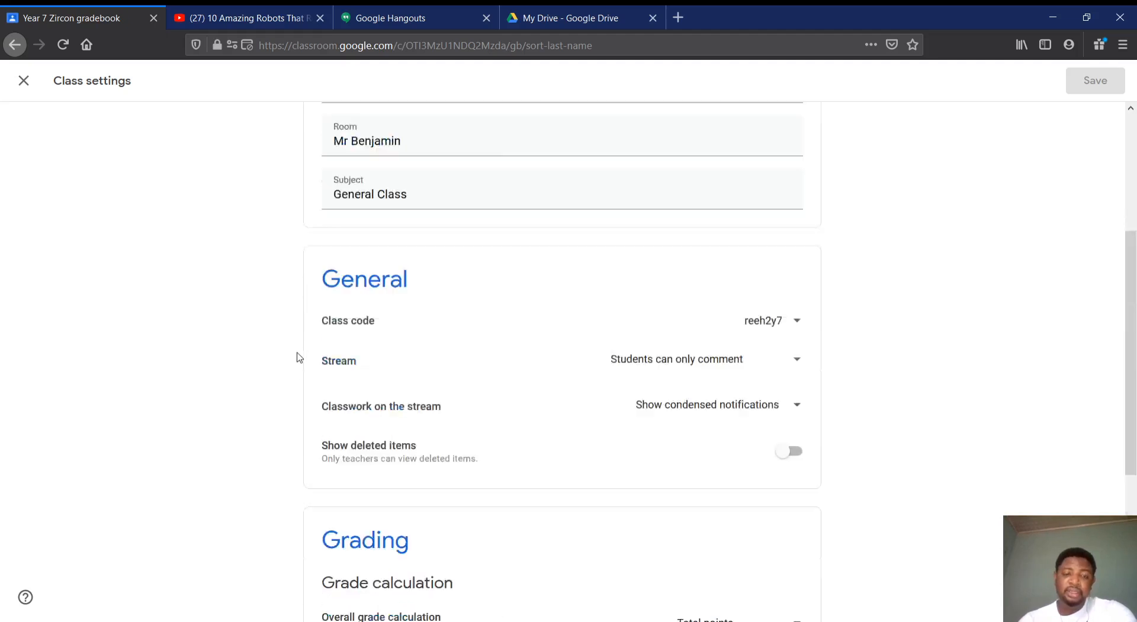
{"action": "left_click", "coordinate": [24, 83]}
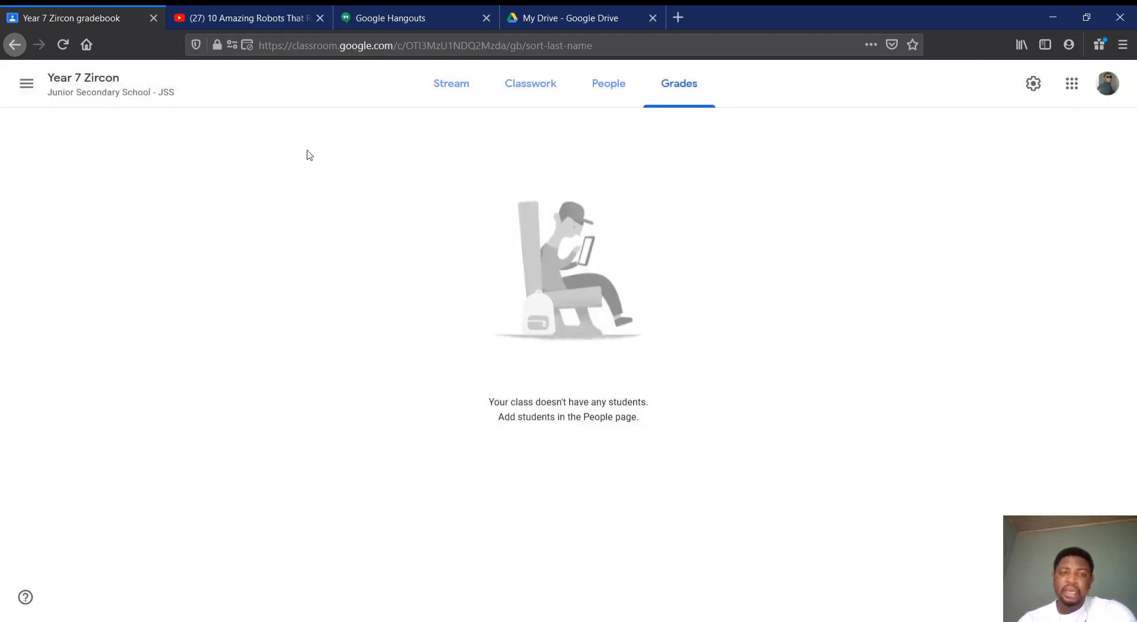
Switch to Google Drive, look through My Drive, dismiss the desktop promotion and open the Year 7 Zircon folder inside Classroom
{"action": "left_click", "coordinate": [570, 24]}
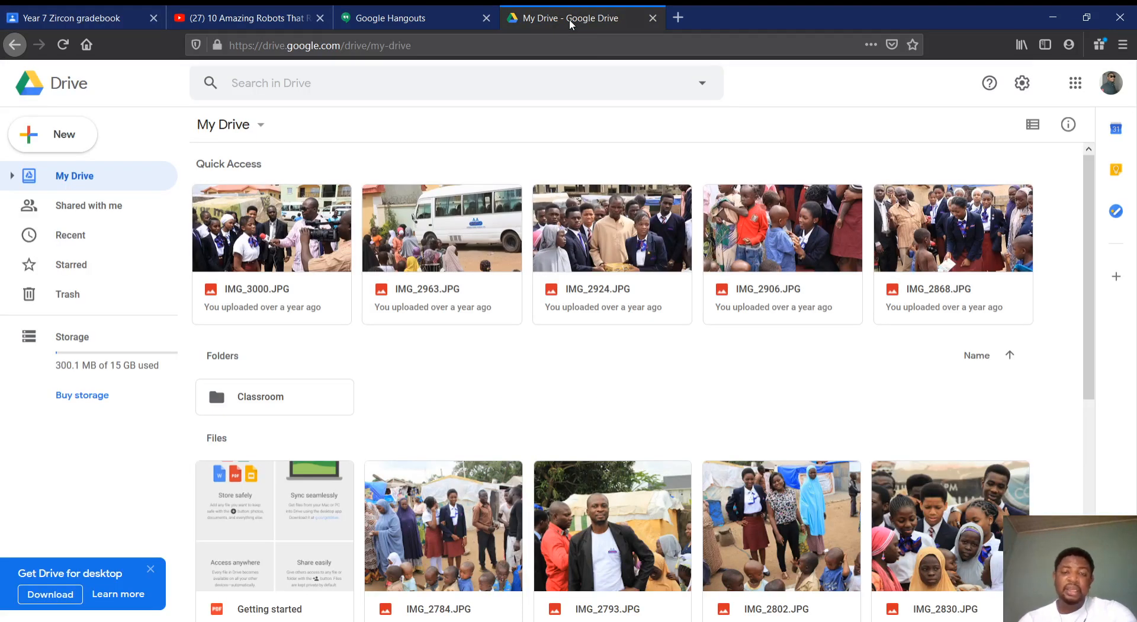
{"action": "scroll", "coordinate": [564, 322], "scroll_direction": "down", "scroll_amount": 5}
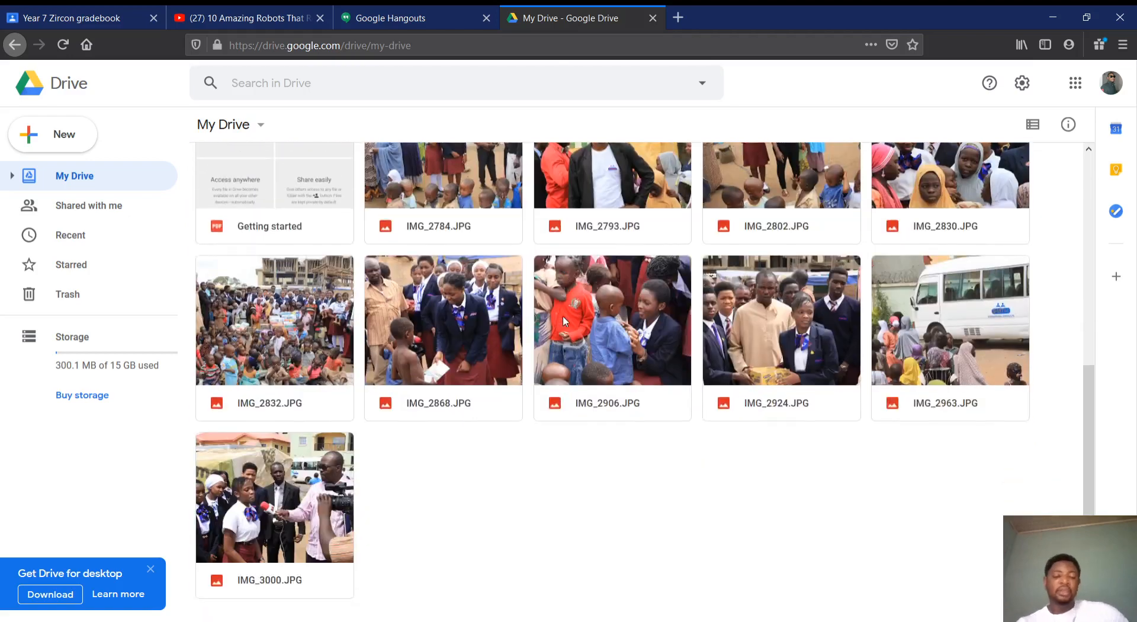
{"action": "scroll", "coordinate": [564, 322], "scroll_direction": "up", "scroll_amount": 5}
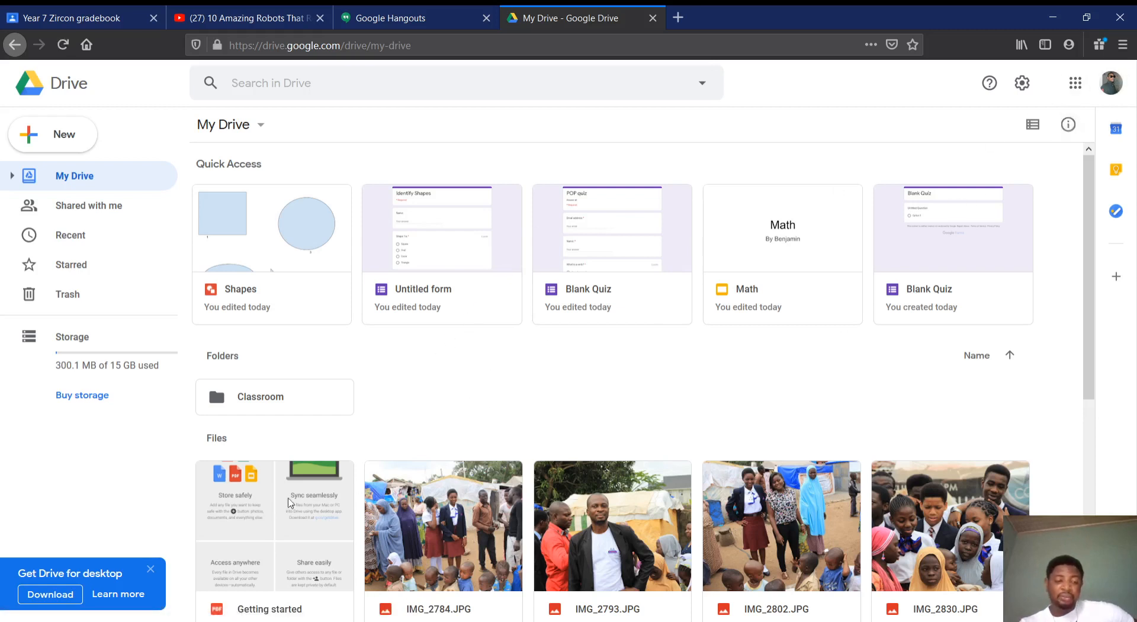
{"action": "left_click", "coordinate": [151, 570]}
{"action": "left_click", "coordinate": [248, 402]}
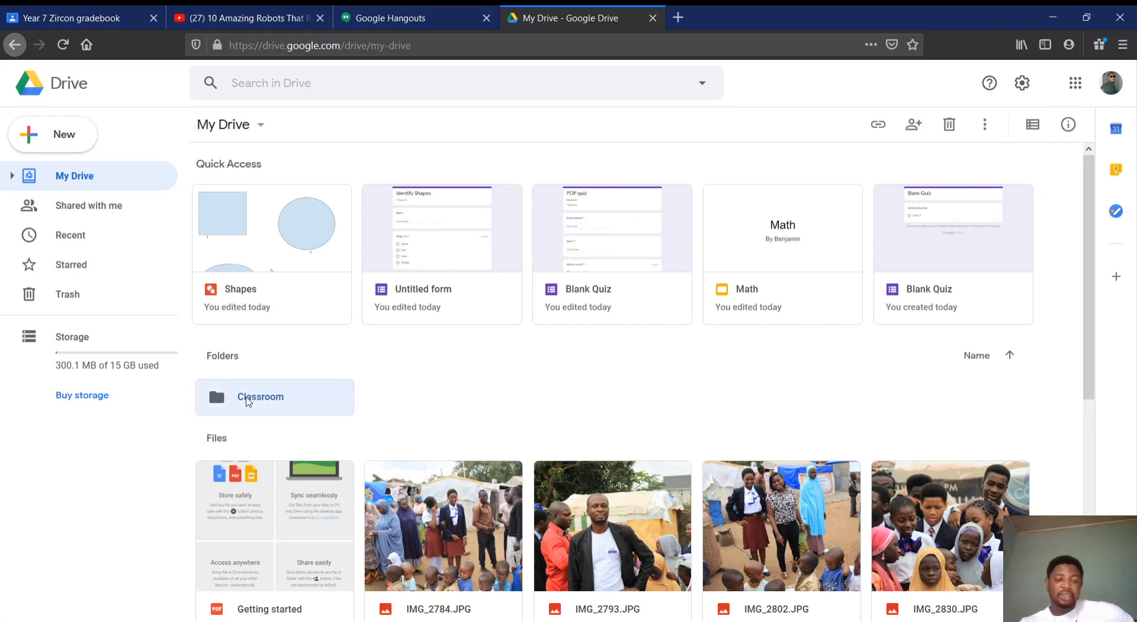
{"action": "double_click", "coordinate": [248, 402]}
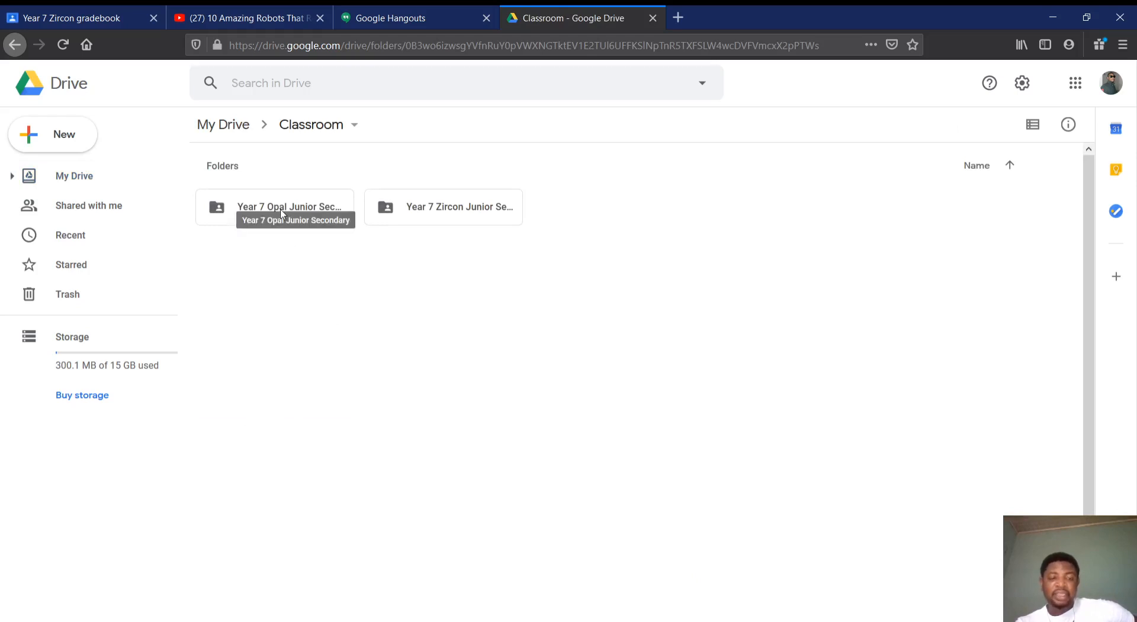
{"action": "double_click", "coordinate": [453, 211]}
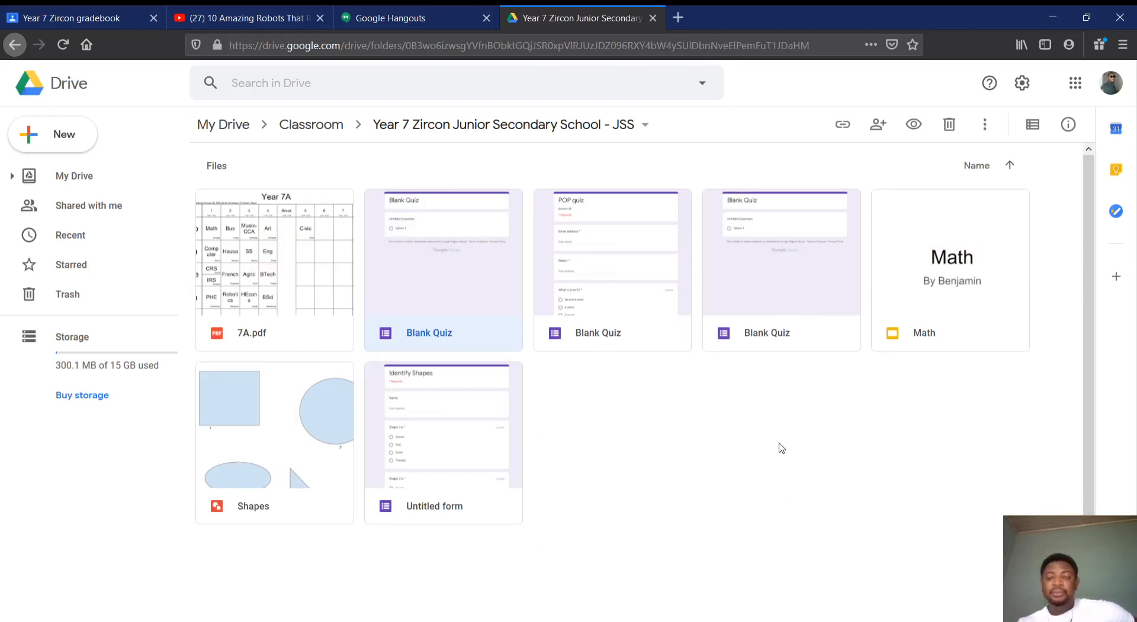
Create a folder named "My Materials" inside the Classroom folder
{"action": "left_click", "coordinate": [315, 134]}
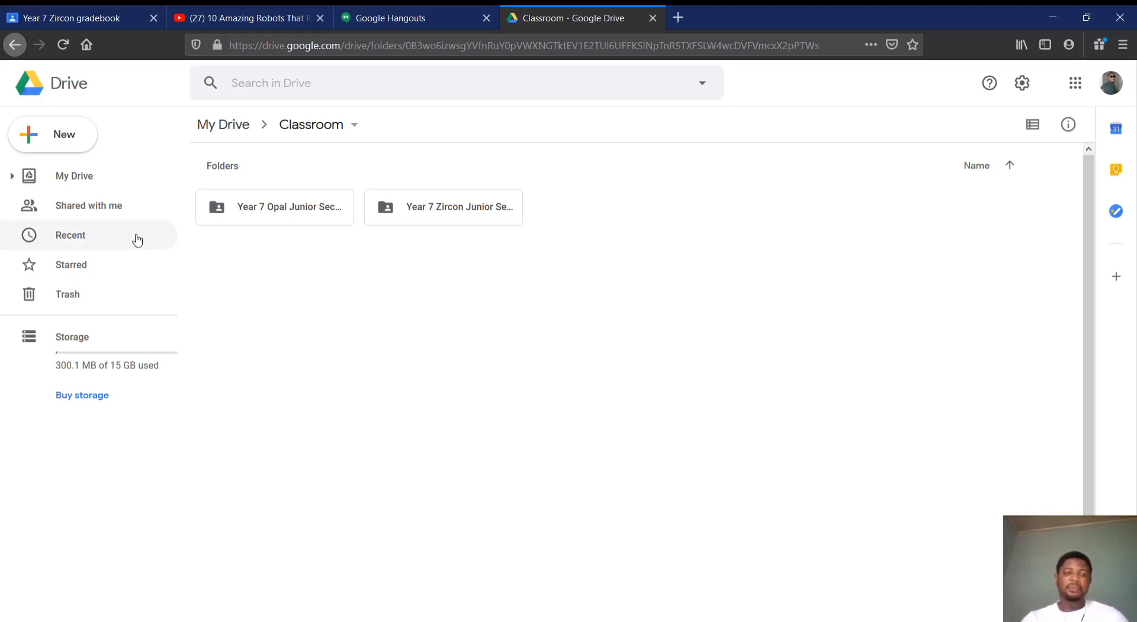
{"action": "left_click", "coordinate": [47, 133]}
{"action": "left_click", "coordinate": [46, 134]}
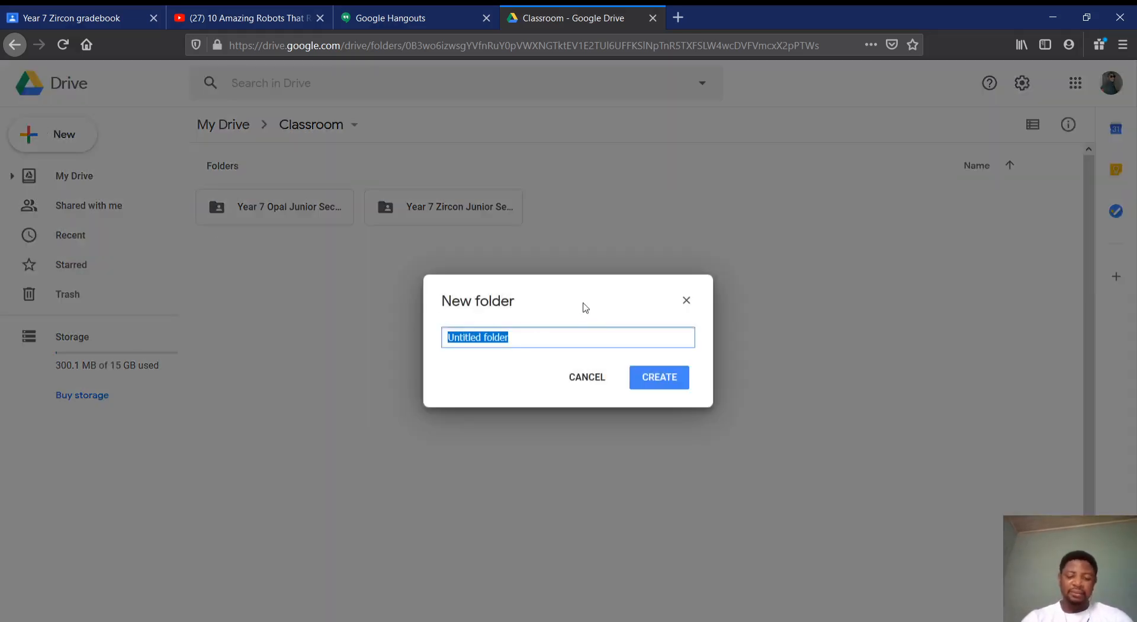
{"action": "type", "text": "My Mat"}
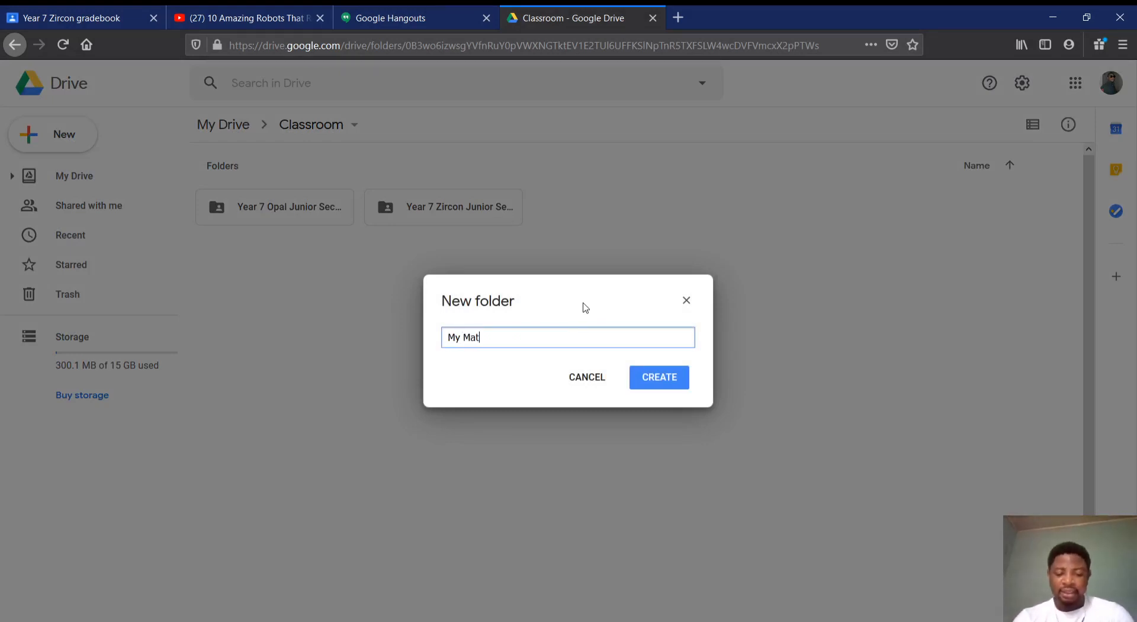
{"action": "type", "text": "erials"}
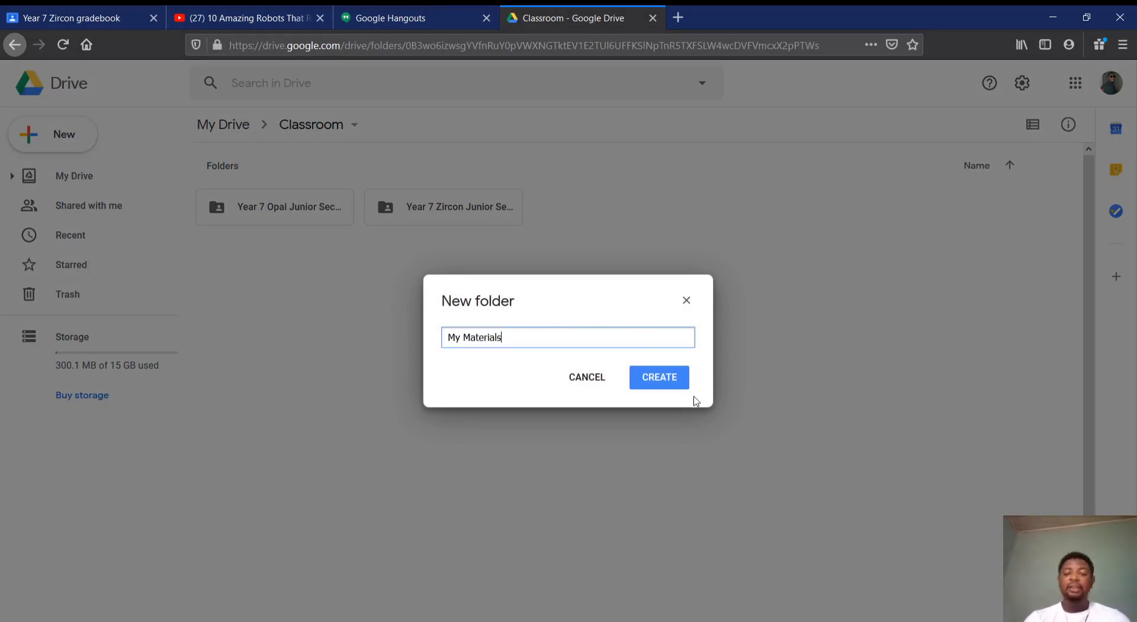
{"action": "left_click", "coordinate": [673, 389]}
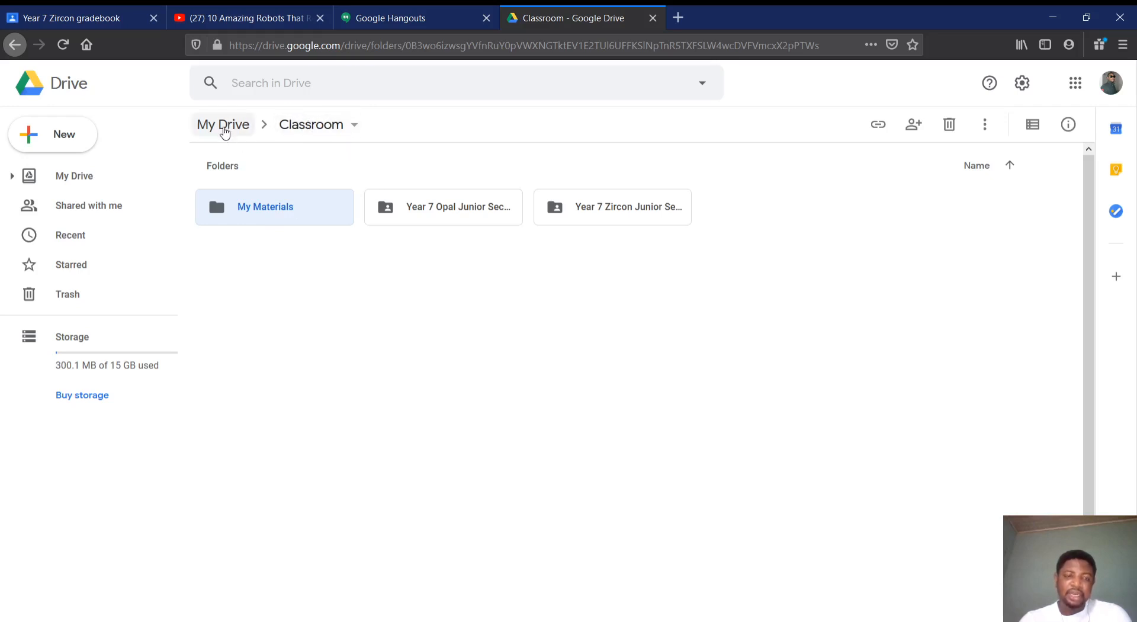
Return to My Drive, reopen the Classroom folder, look at the options for new items and open the My Materials folder
{"action": "left_click", "coordinate": [224, 130]}
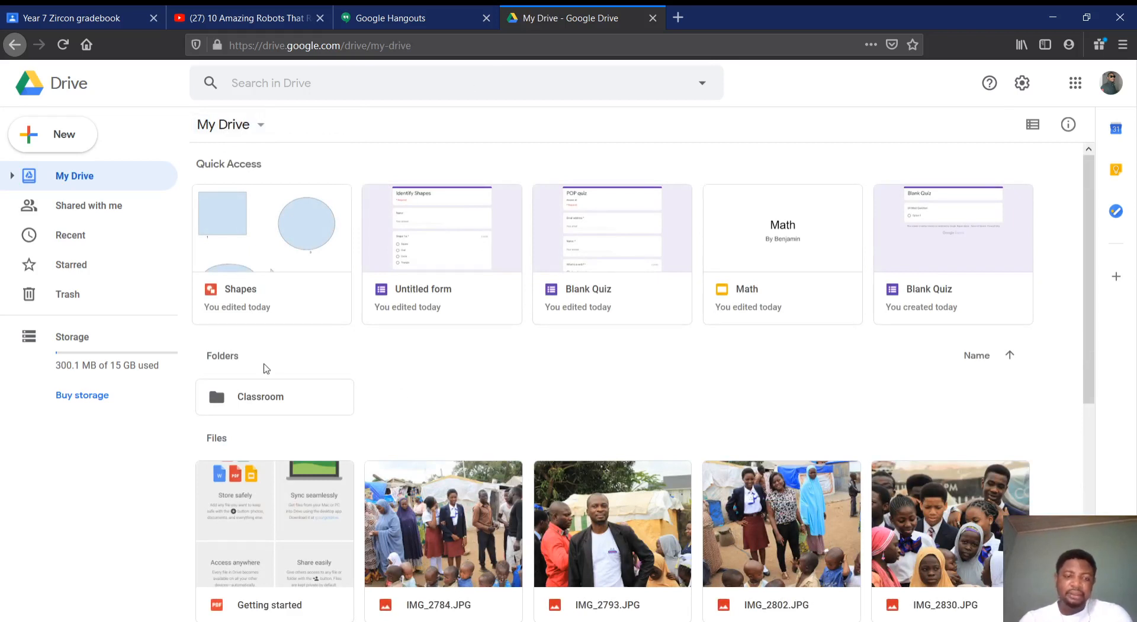
{"action": "left_click", "coordinate": [259, 401]}
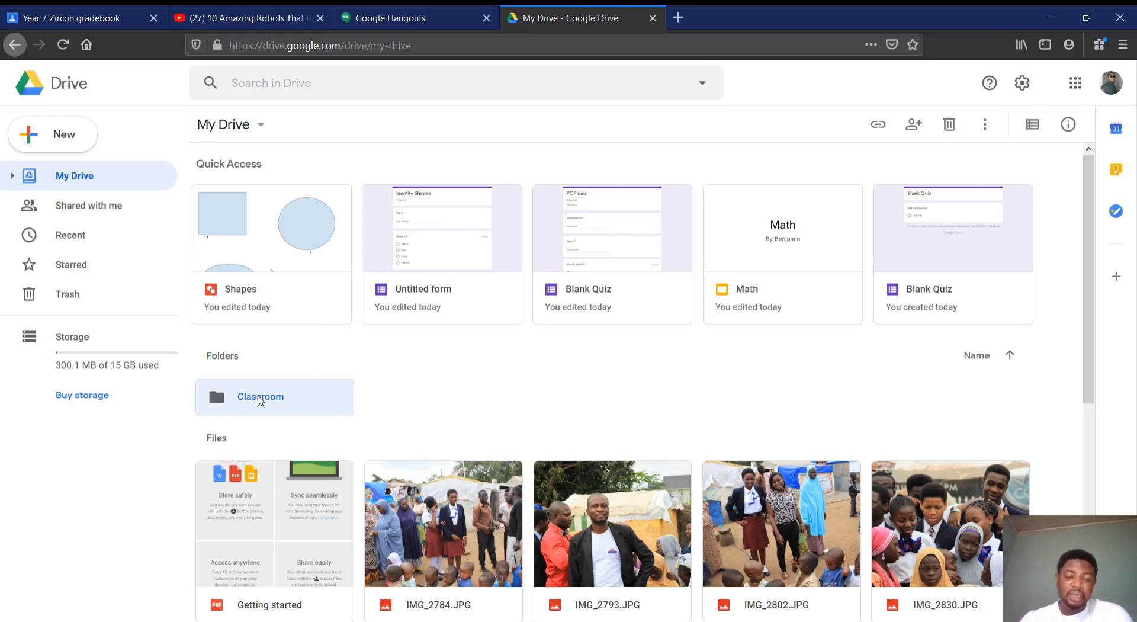
{"action": "double_click", "coordinate": [259, 401]}
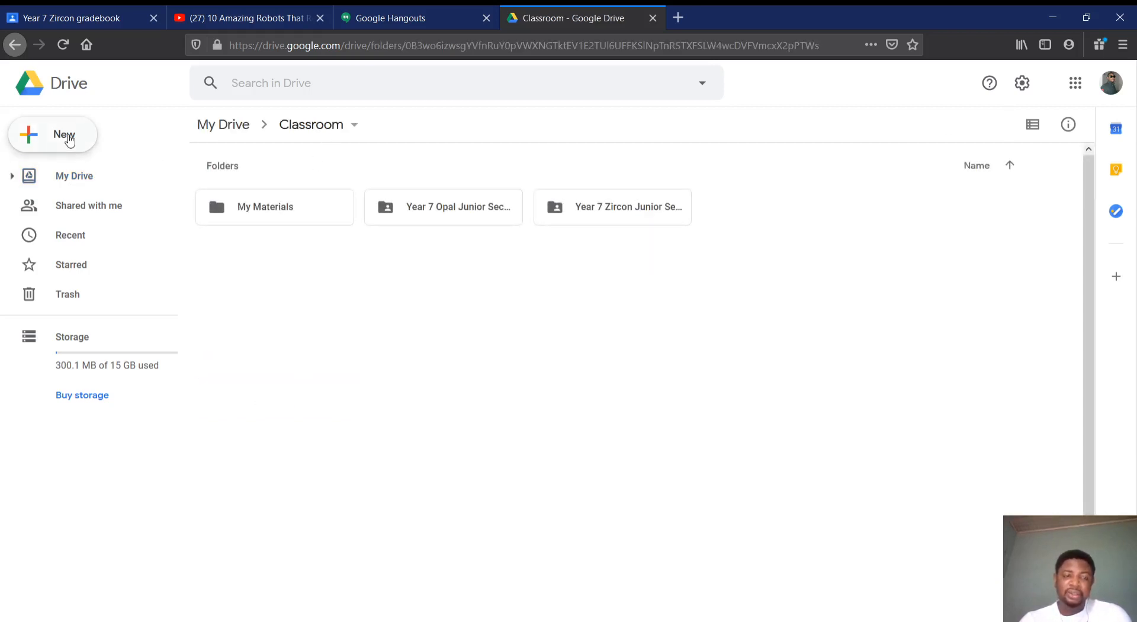
{"action": "left_click", "coordinate": [68, 137]}
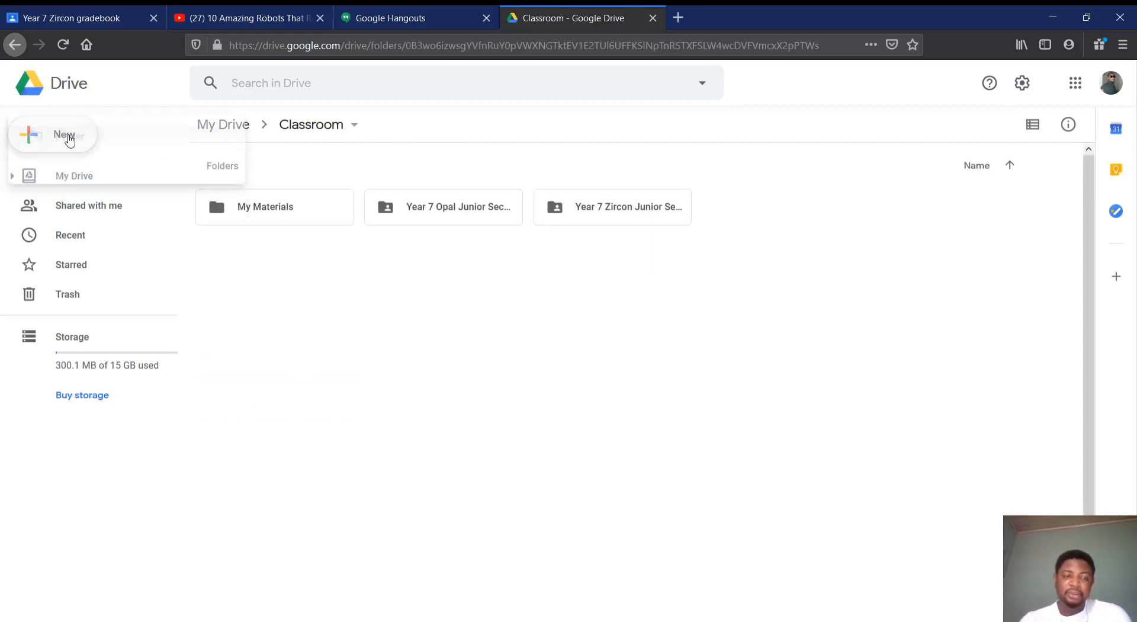
{"action": "left_click", "coordinate": [328, 244]}
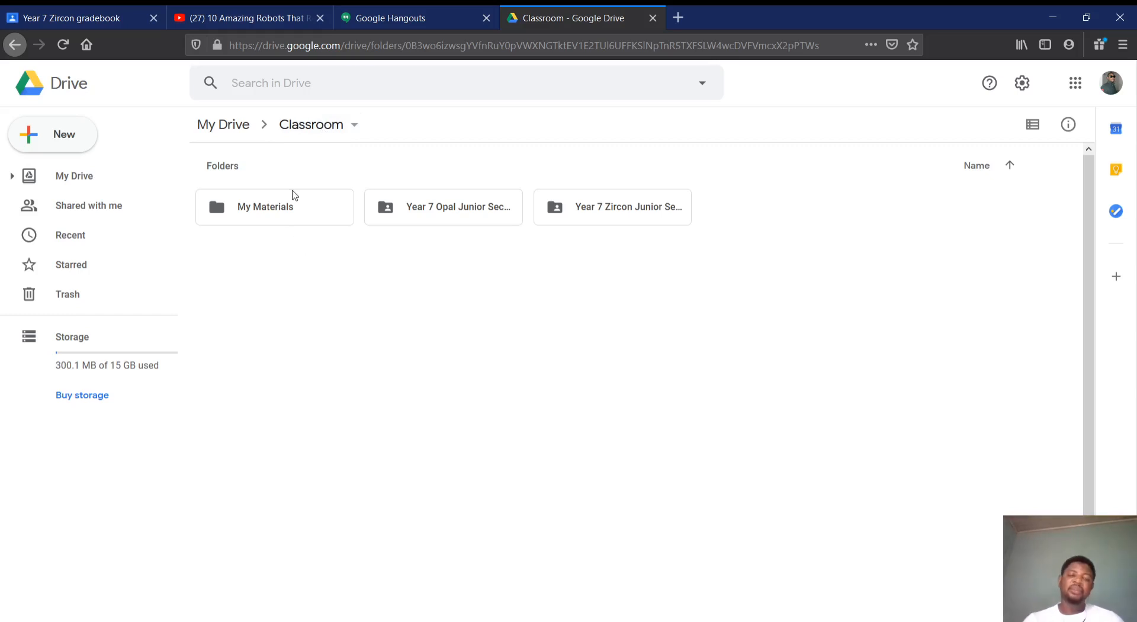
{"action": "double_click", "coordinate": [287, 221]}
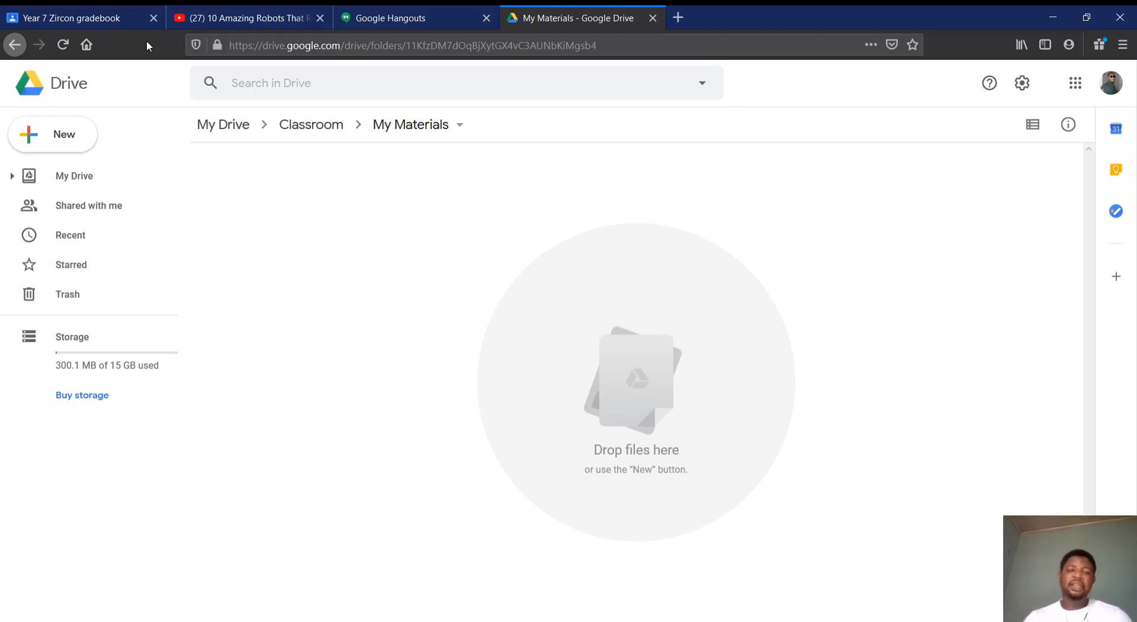
Switch to Google Hangouts and create a new group conversation named "Year 7 Zircon"
{"action": "left_click", "coordinate": [415, 23]}
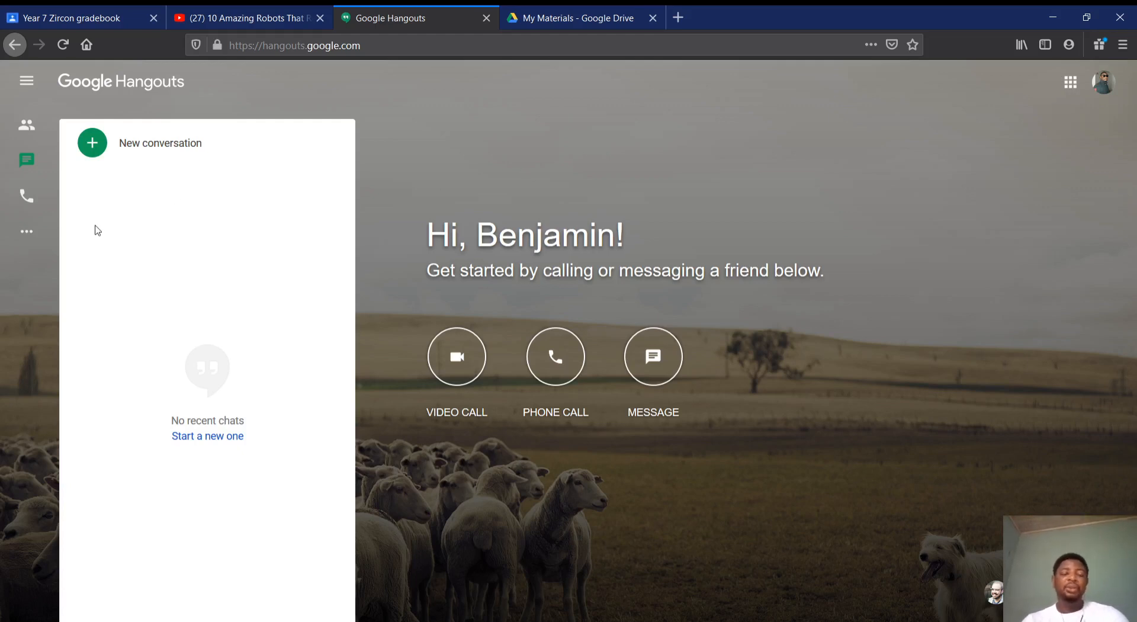
{"action": "left_click", "coordinate": [89, 143]}
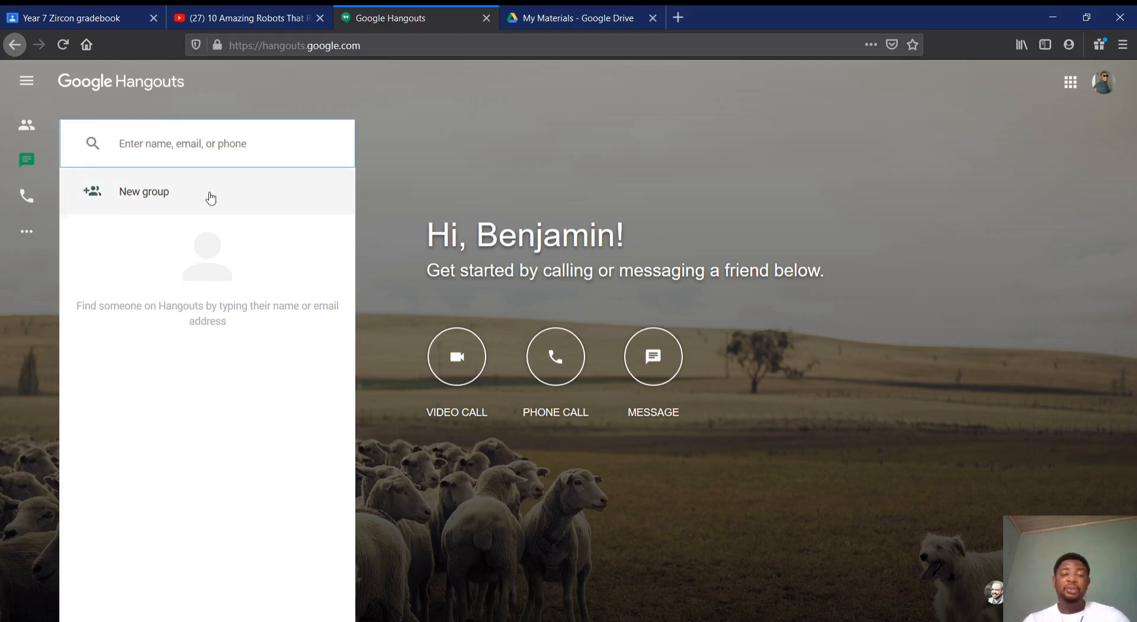
{"action": "left_click", "coordinate": [145, 192]}
{"action": "left_click", "coordinate": [182, 143]}
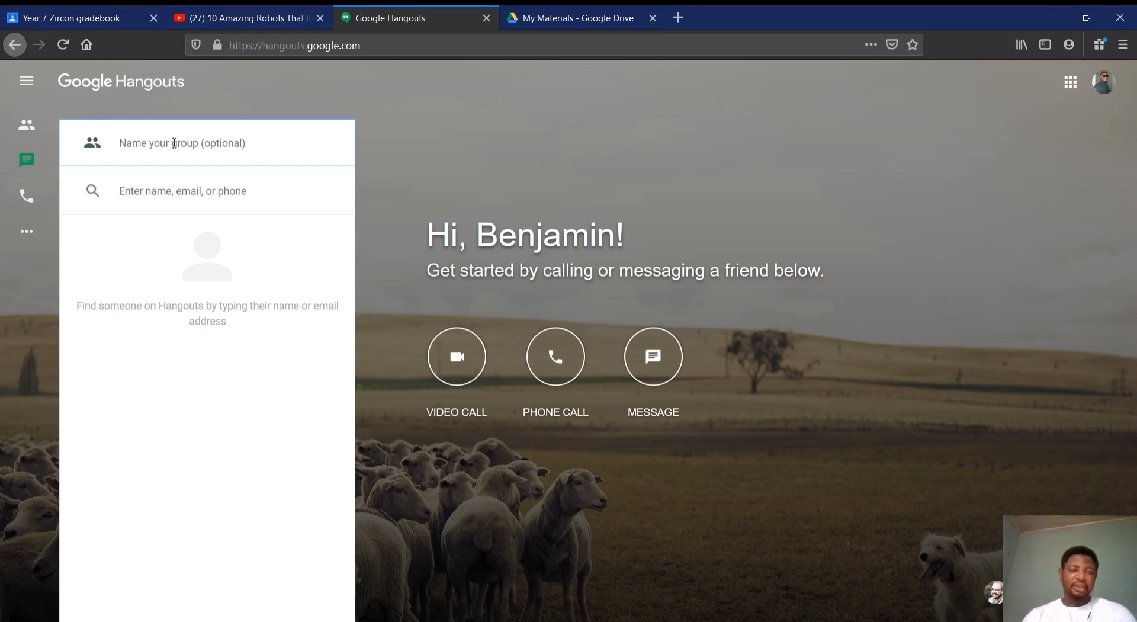
{"action": "type", "text": "Year "}
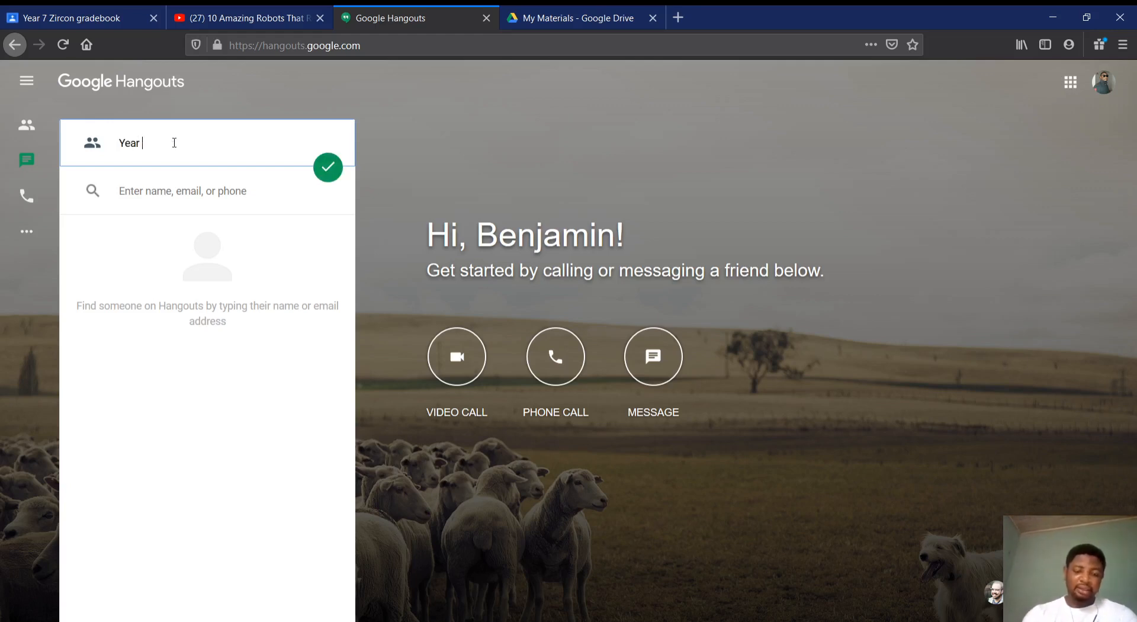
{"action": "type", "text": "7 Zircon"}
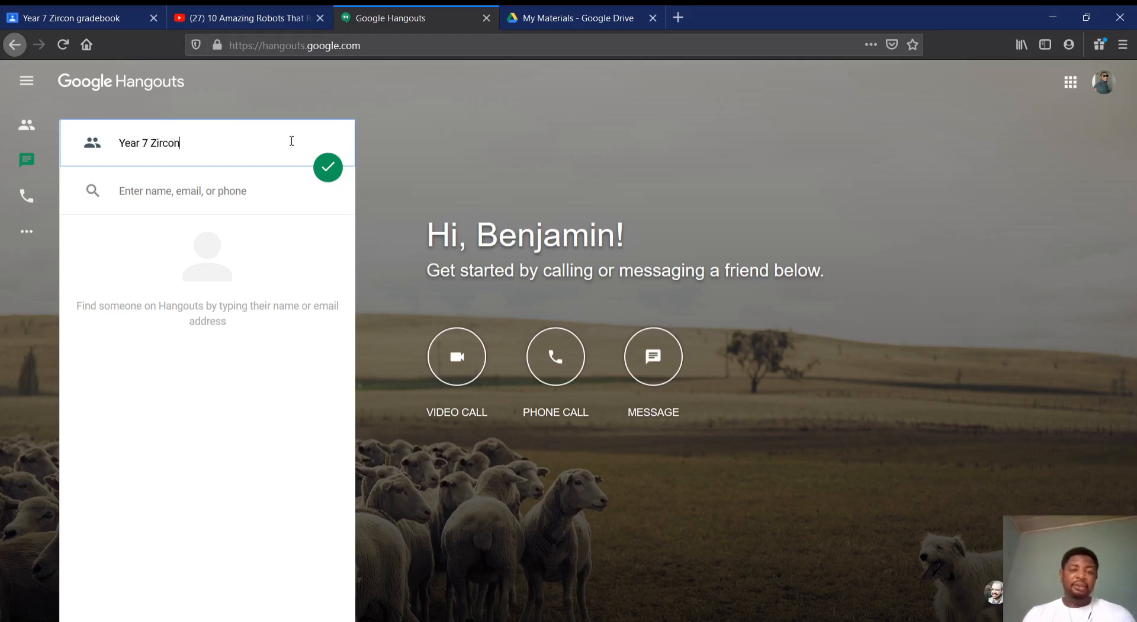
{"action": "left_click", "coordinate": [329, 170]}
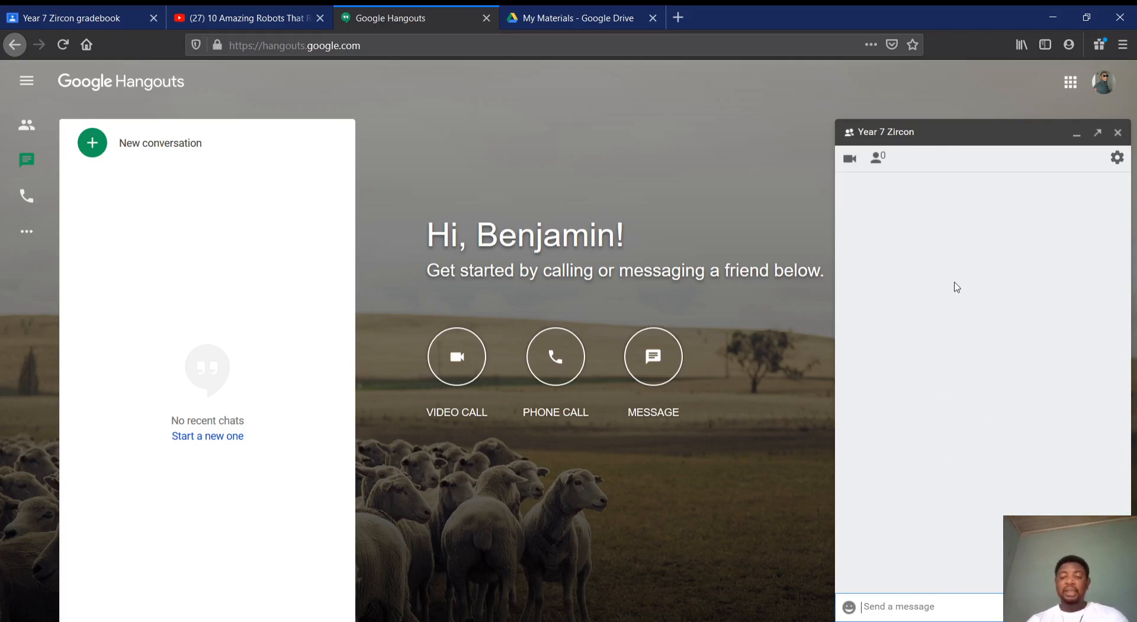
Turn on joining by link for the Year 7 Zircon group, copy its link and close the group options
{"action": "left_click", "coordinate": [1117, 158]}
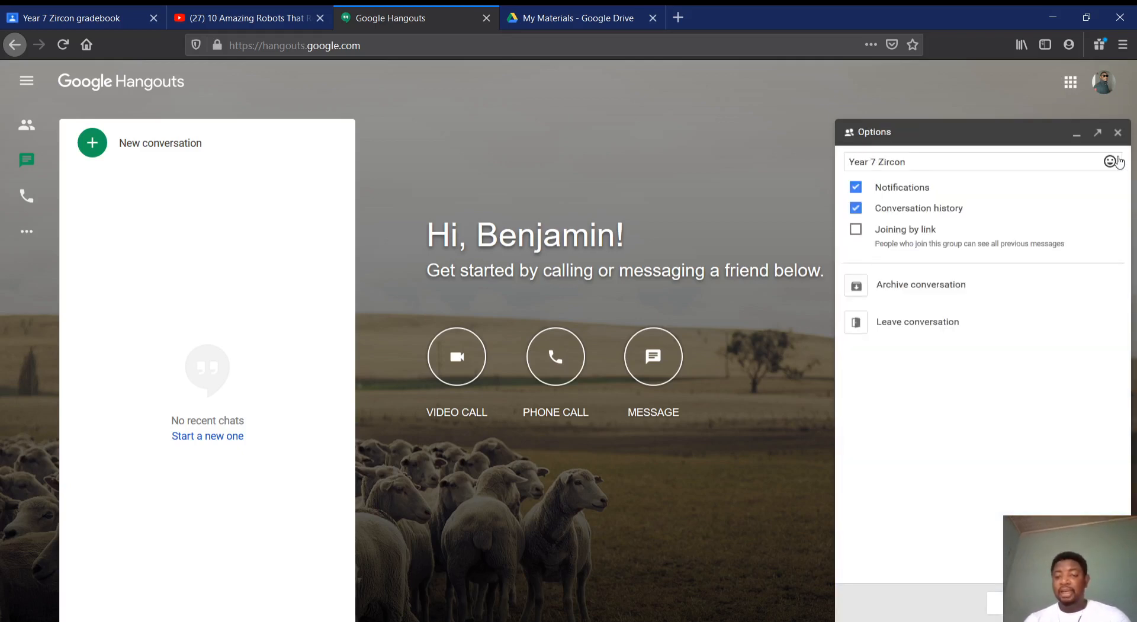
{"action": "left_click", "coordinate": [901, 231]}
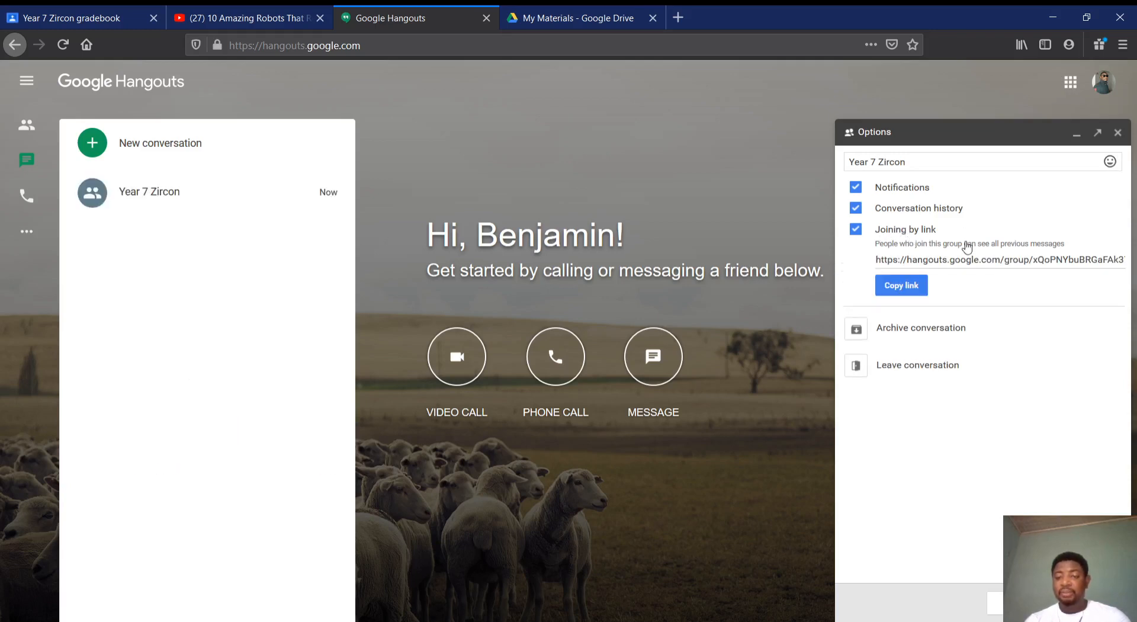
{"action": "left_click", "coordinate": [912, 287]}
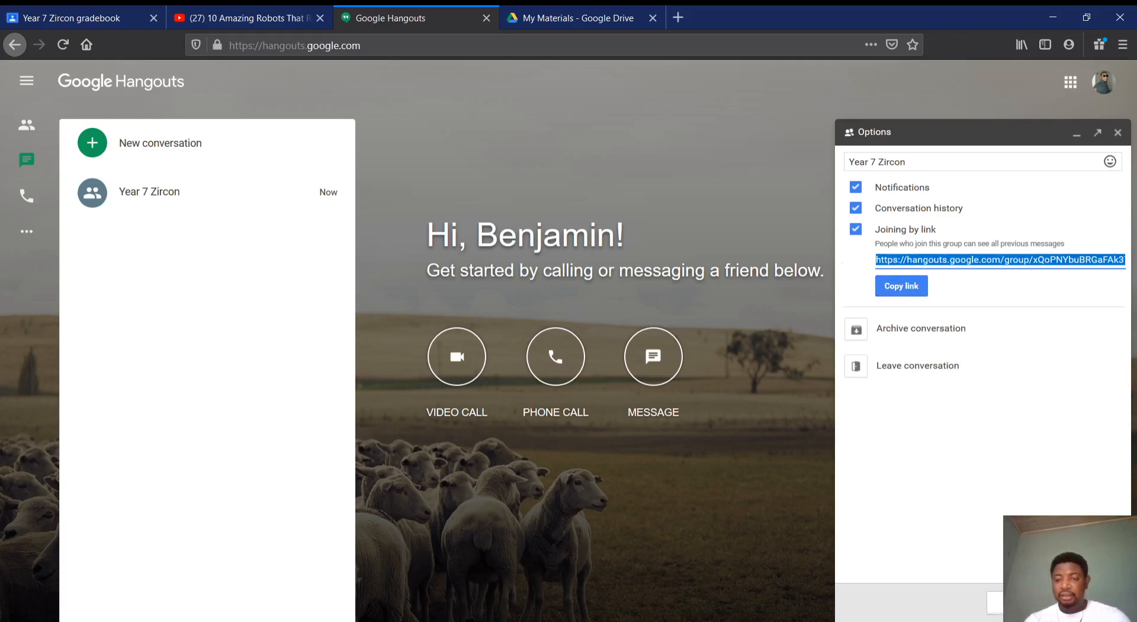
{"action": "left_click", "coordinate": [1089, 603]}
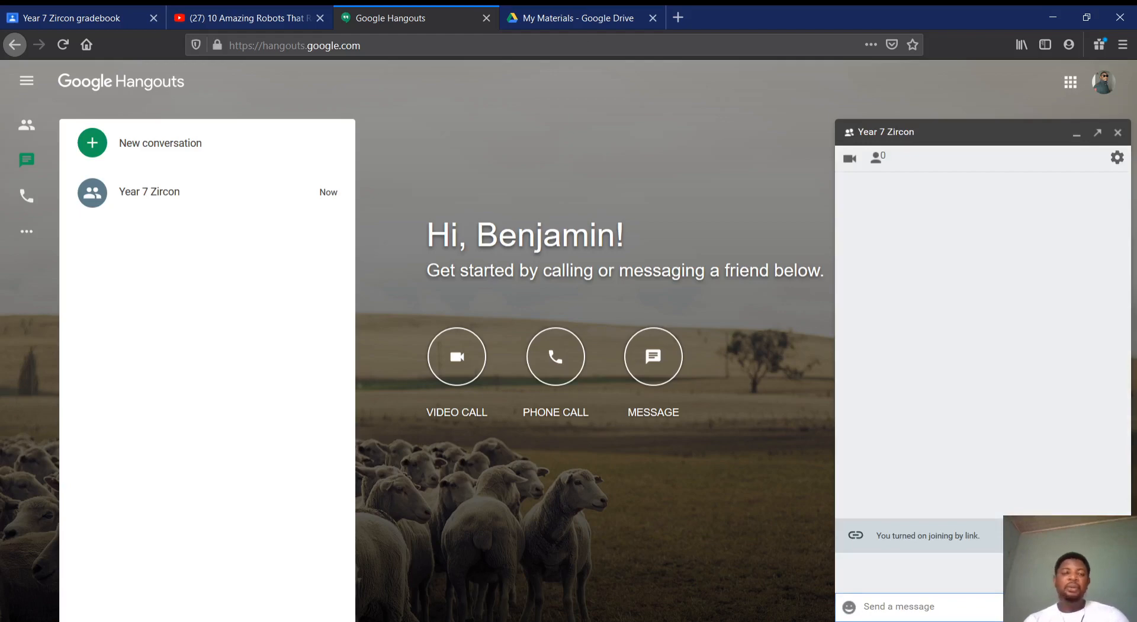
Switch to Google Classroom and draft a stream announcement for Year 7 Zircon reading "Hey guys, let's meet on hangout by 4pm today. See you there"
{"action": "left_click", "coordinate": [102, 21]}
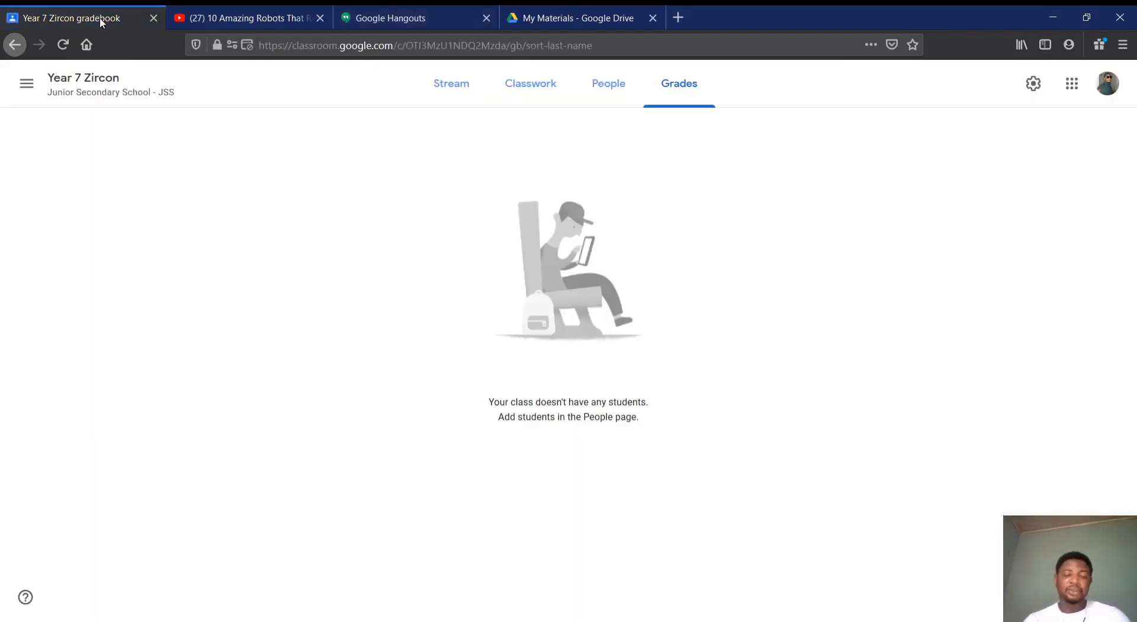
{"action": "left_click", "coordinate": [461, 93]}
{"action": "left_click", "coordinate": [454, 346]}
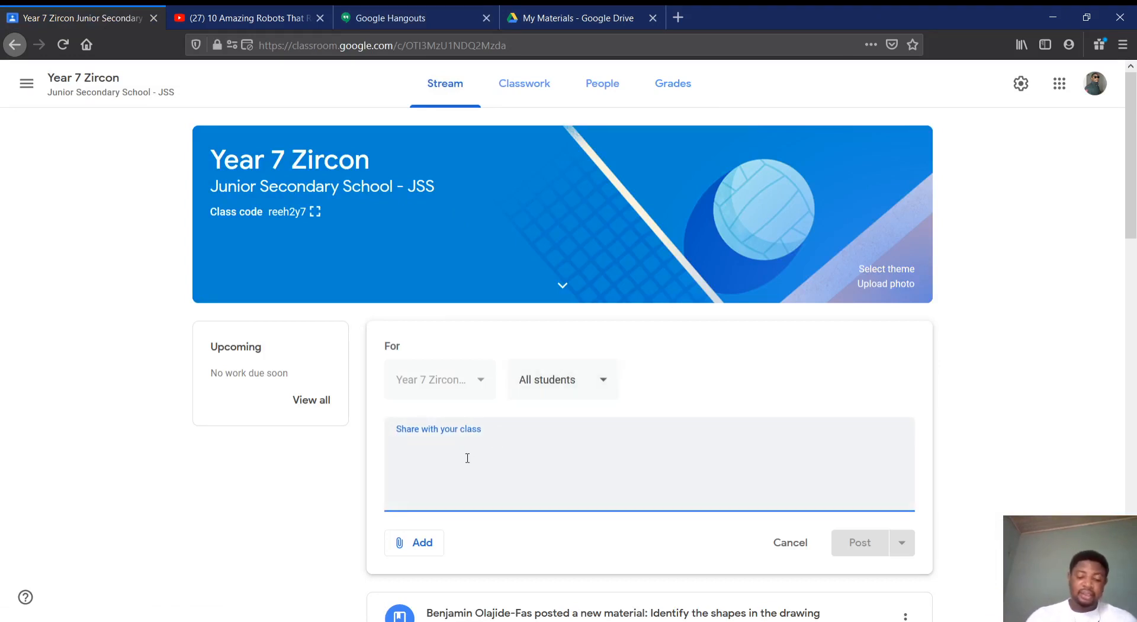
{"action": "type", "text": "Hey guys"}
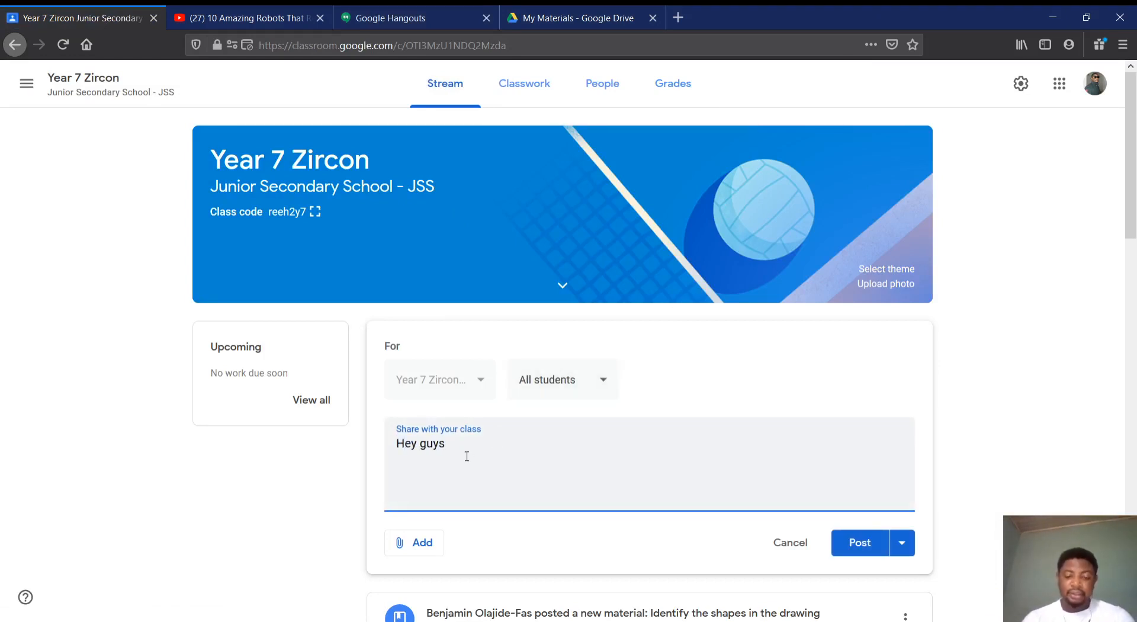
{"action": "type", "text": ", let"}
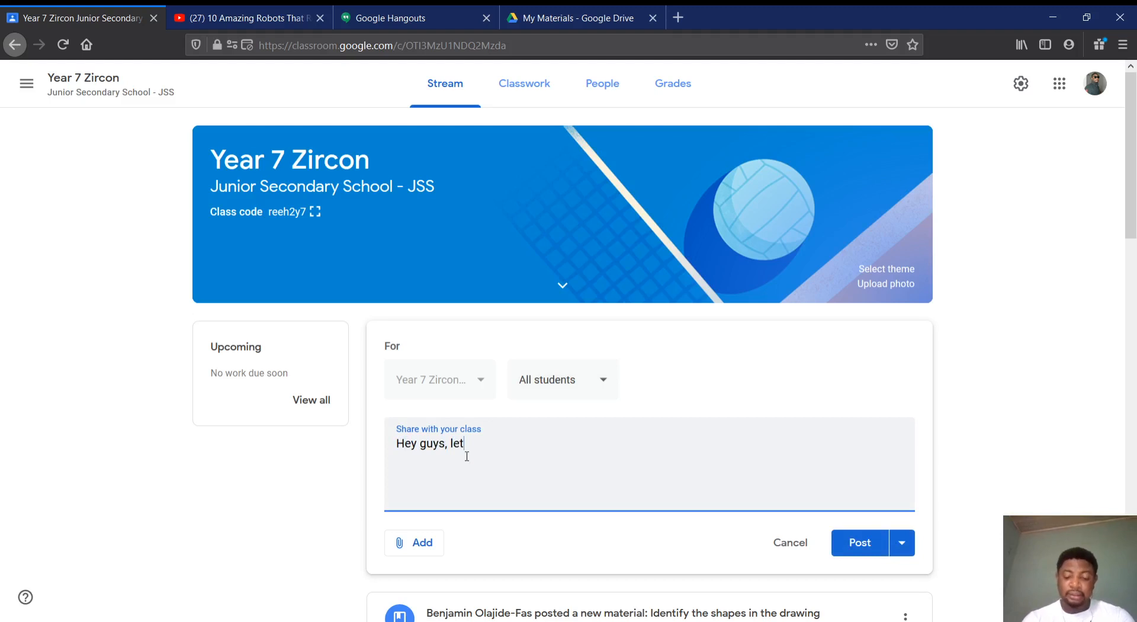
{"action": "type", "text": "'s meet"}
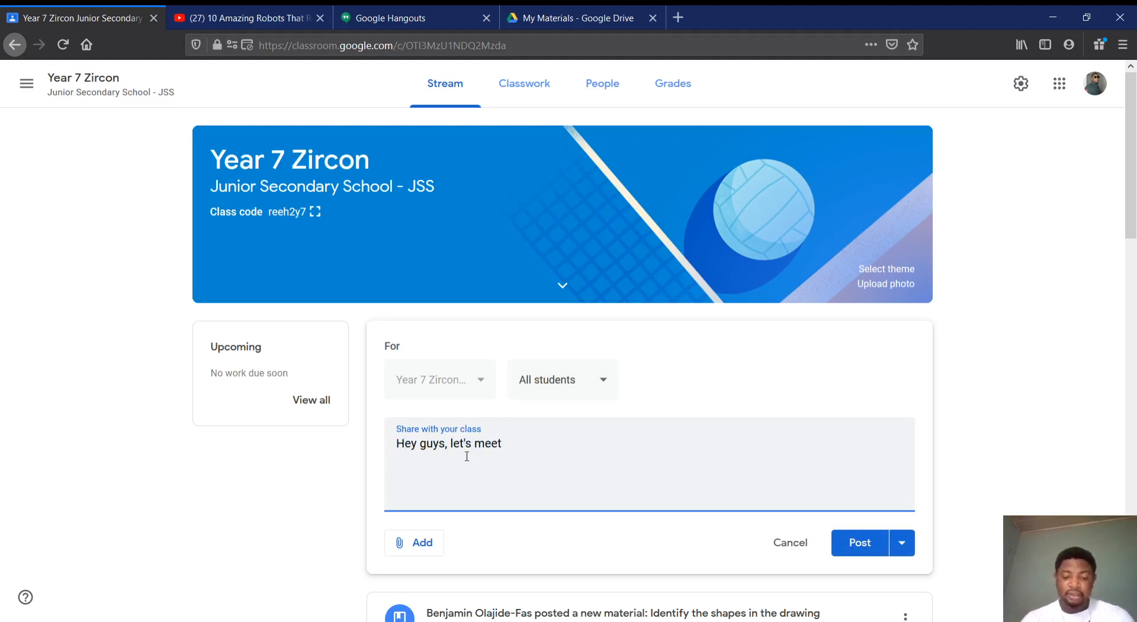
{"action": "type", "text": " on hang"}
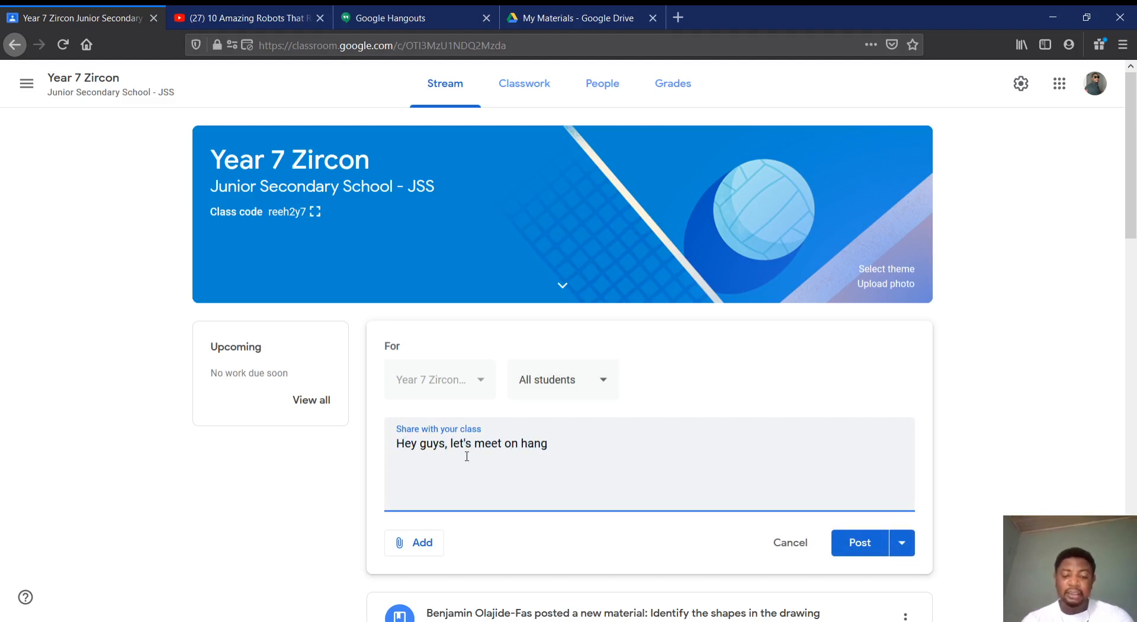
{"action": "type", "text": "out by"}
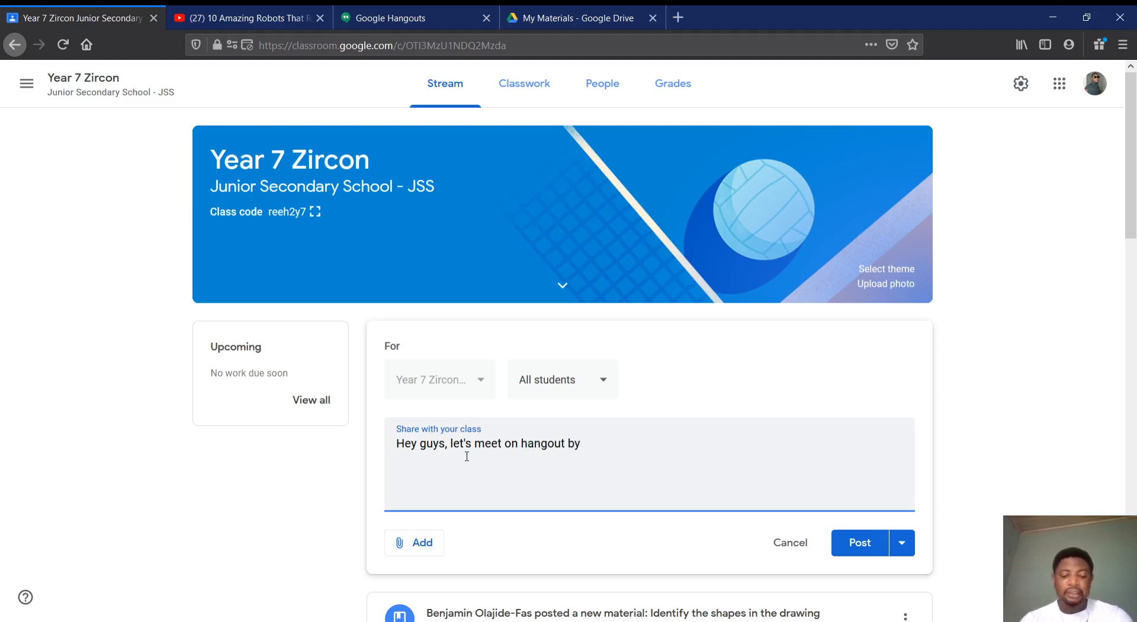
{"action": "type", "text": " 4pm"}
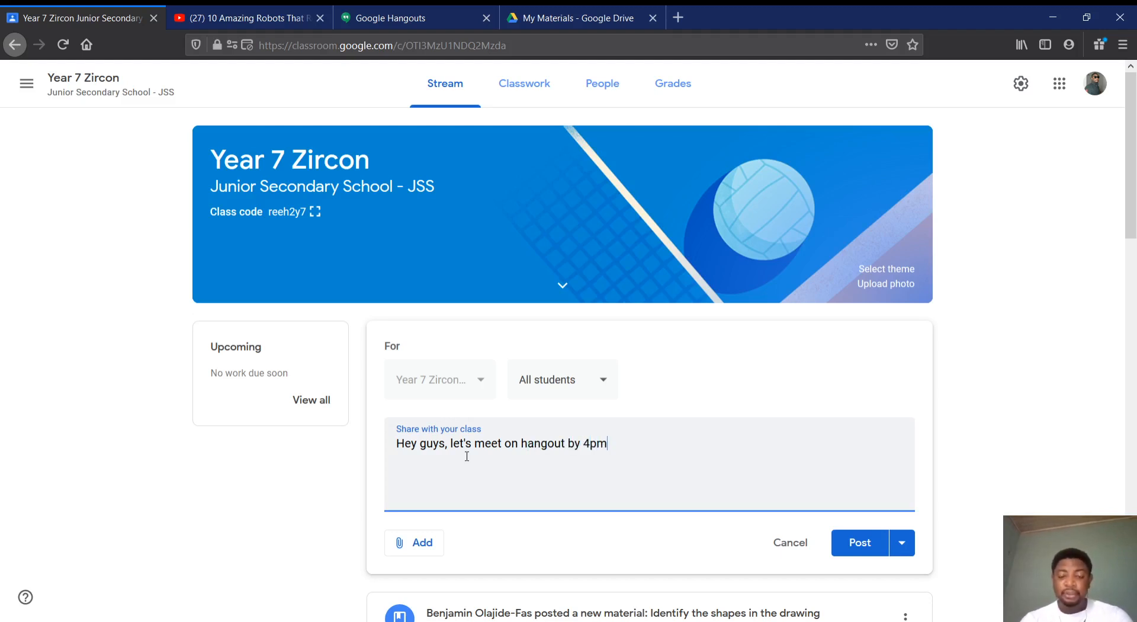
{"action": "type", "text": " today"}
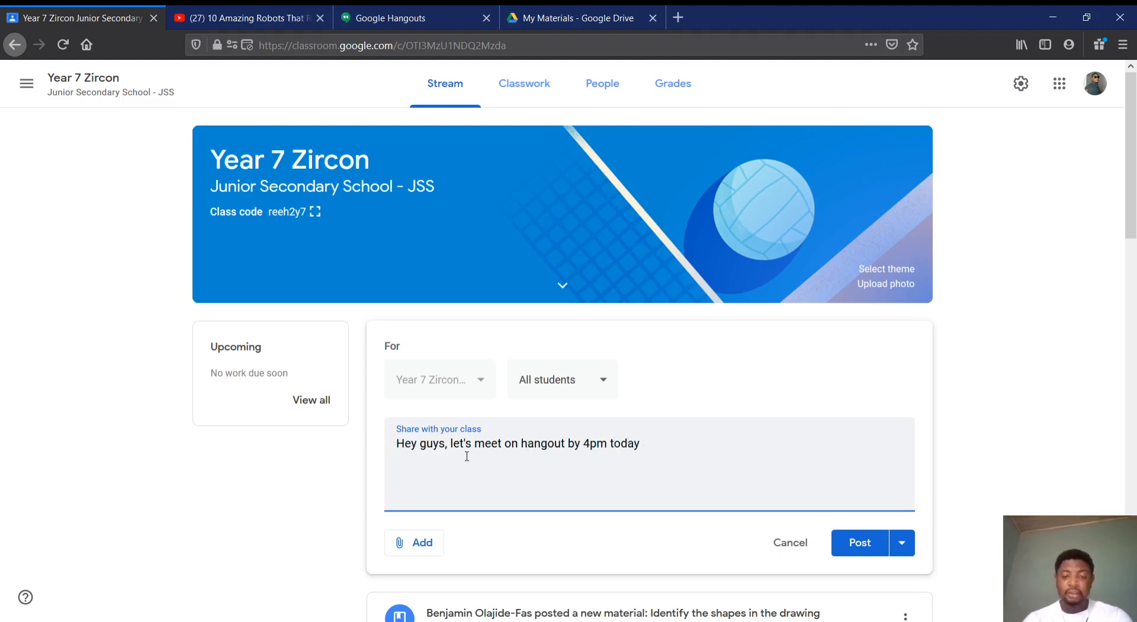
{"action": "type", "text": ". See "}
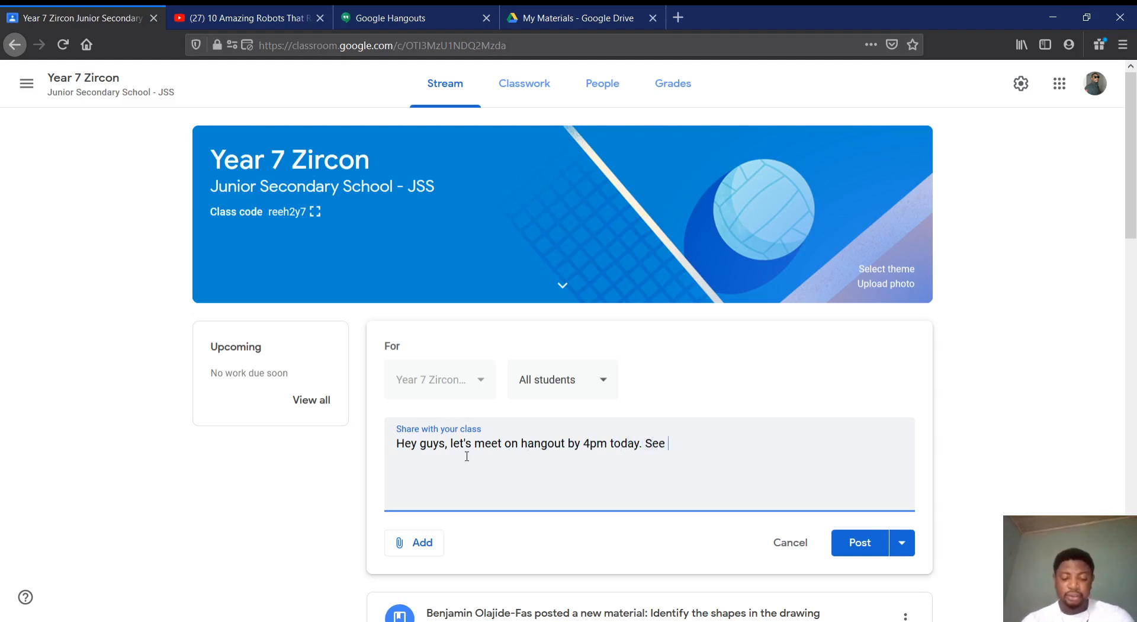
{"action": "type", "text": "you there  "}
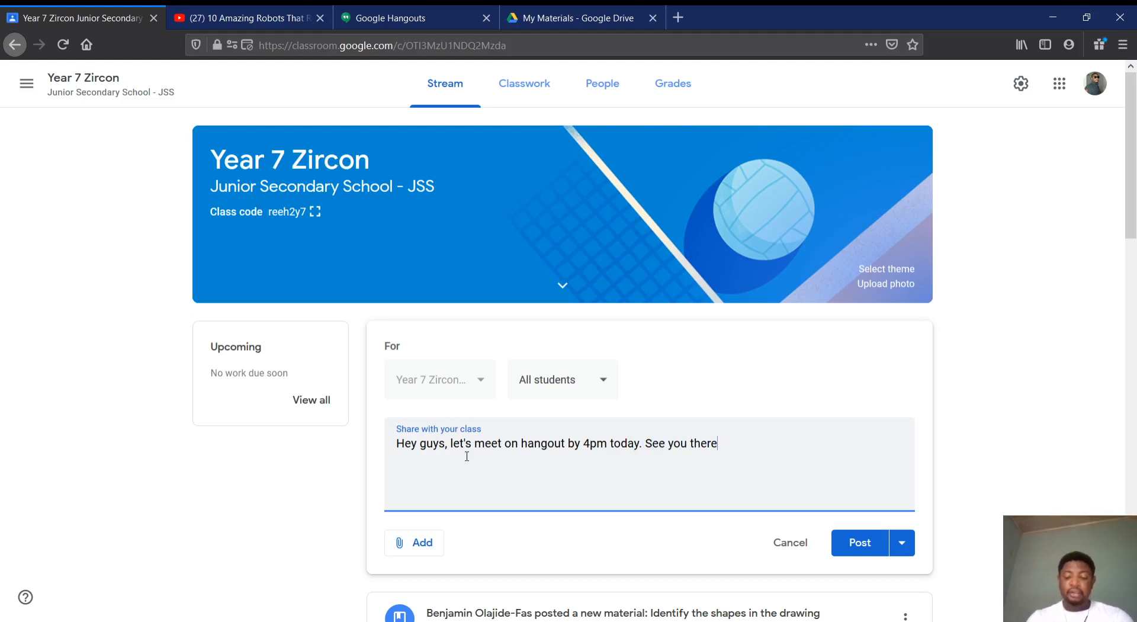
{"action": "type", "text": "Here"}
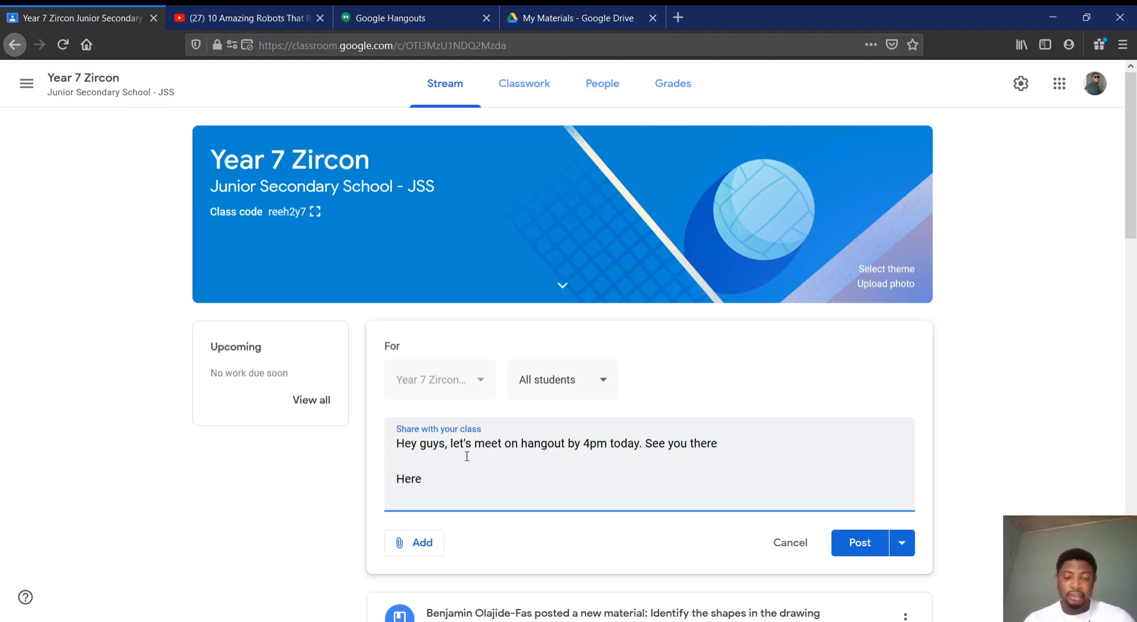
{"action": "type", "text": "'s the link"}
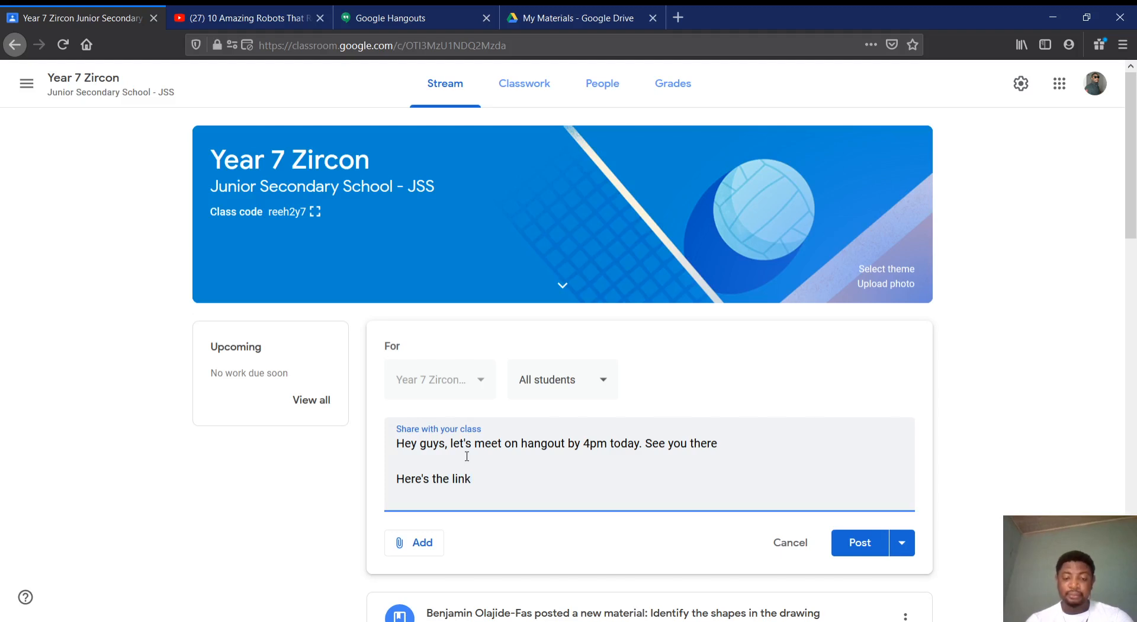
Add "Here's the link" and the copied Hangouts group link below the announcement text, and post it to the class
{"action": "key", "text": "Return"}
{"action": "key", "text": "ctrl+v"}
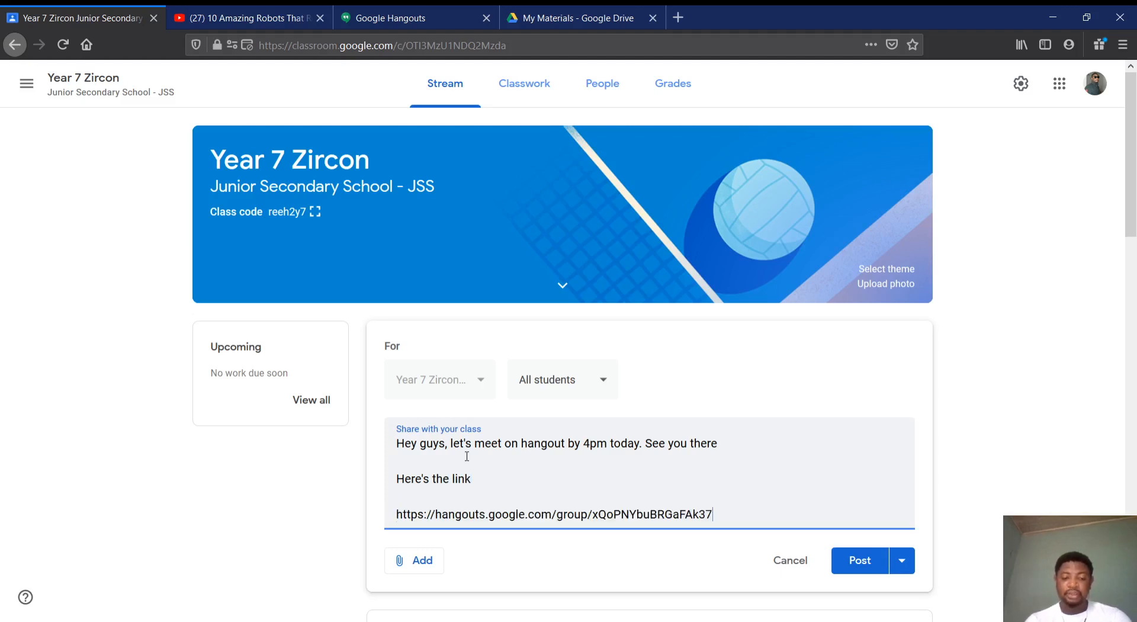
{"action": "left_click", "coordinate": [854, 562]}
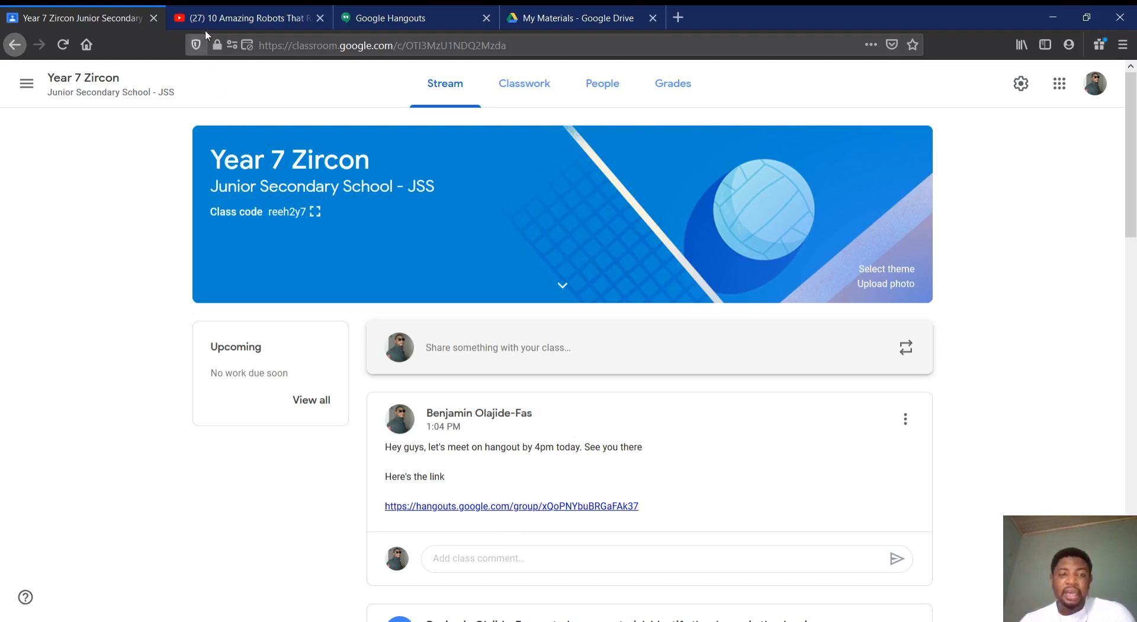
Switch to Google Hangouts, start a video call in the Year 7 Zircon group, and return to the Classroom stream
{"action": "left_click", "coordinate": [437, 16]}
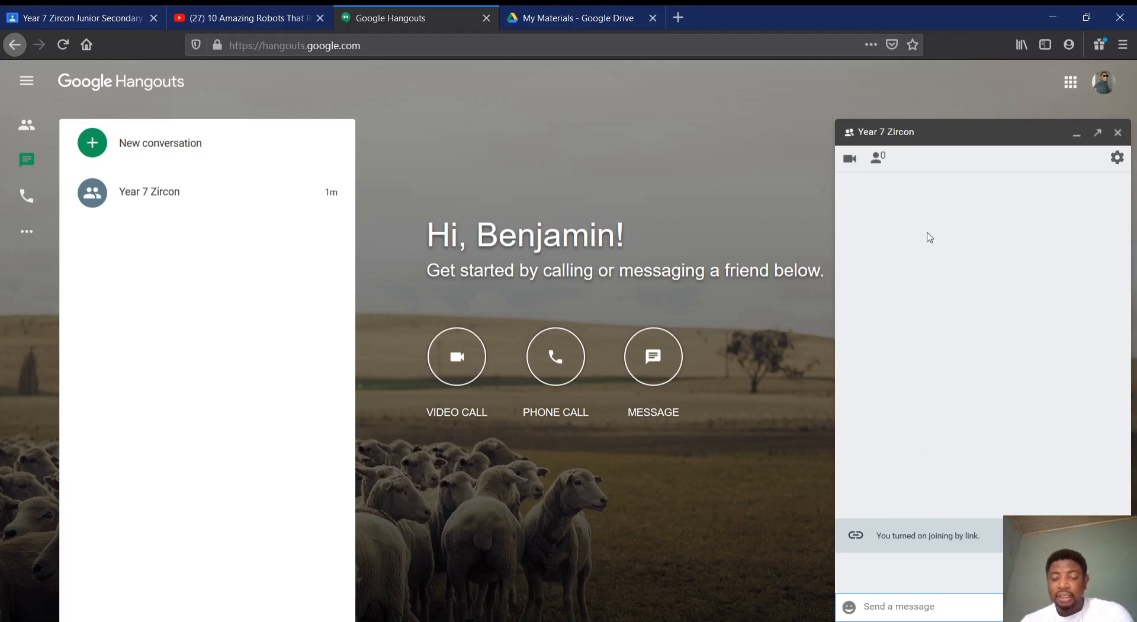
{"action": "left_click", "coordinate": [849, 160]}
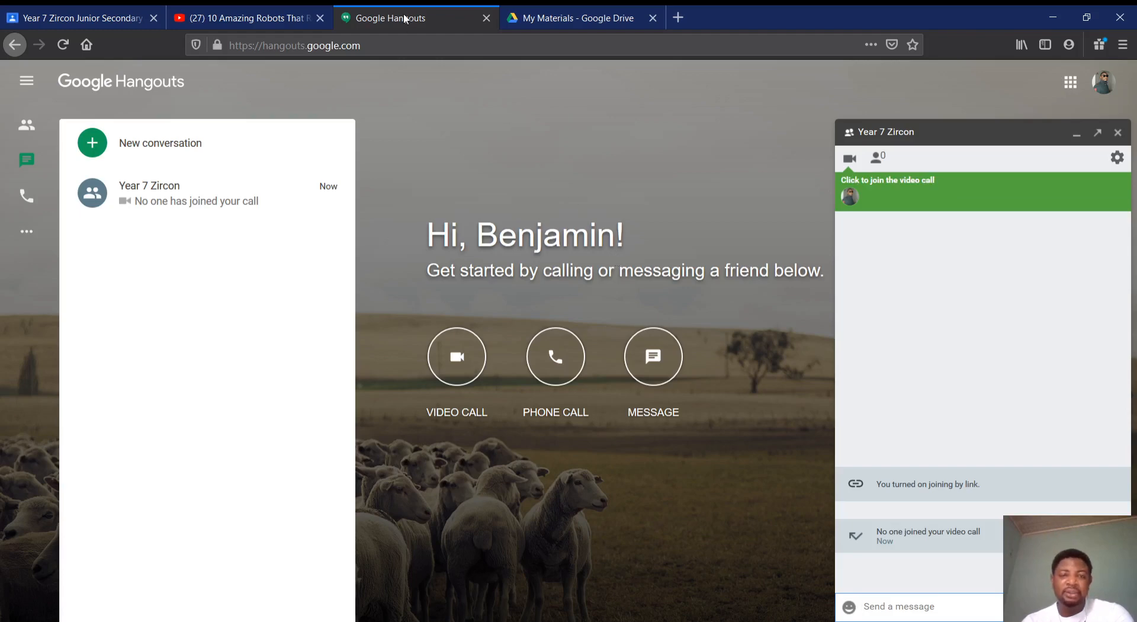
{"action": "left_click", "coordinate": [267, 22]}
{"action": "left_click", "coordinate": [69, 23]}
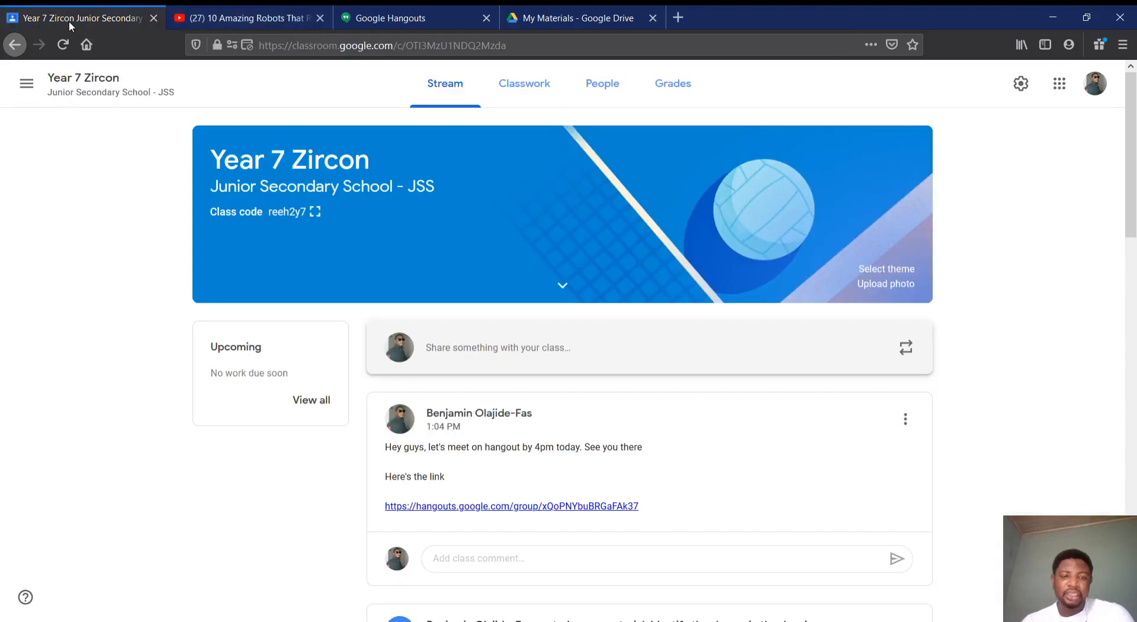